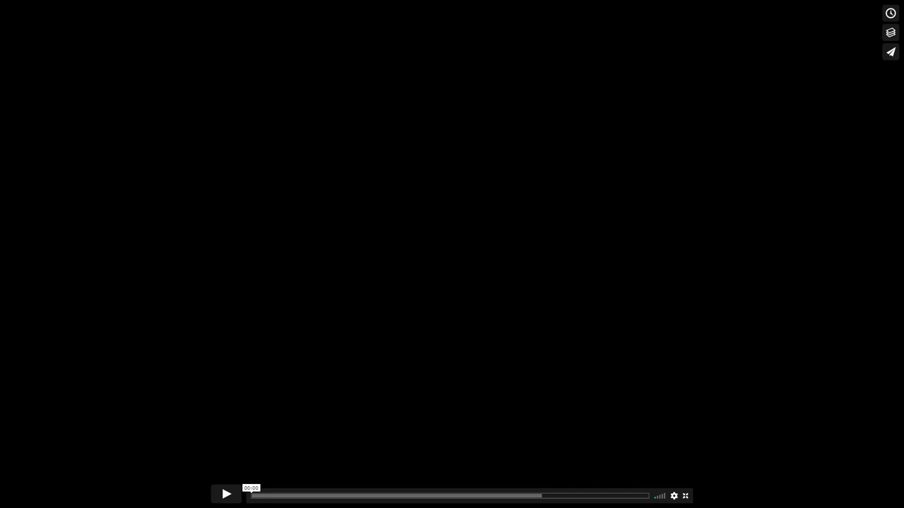
Play the Rivendell Full 3D CGI video on Vimeo, then exit fullscreen and switch away.
click(226, 494)
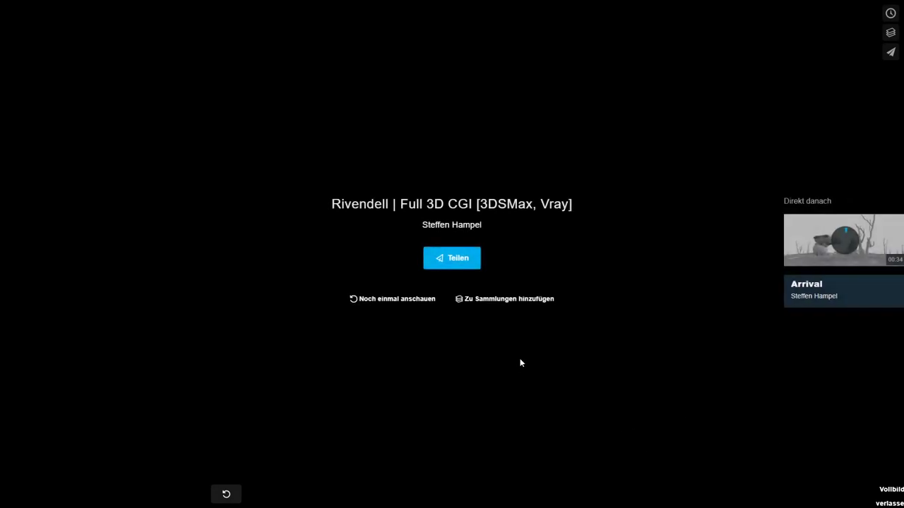
key(Escape)
key(alt+Tab)
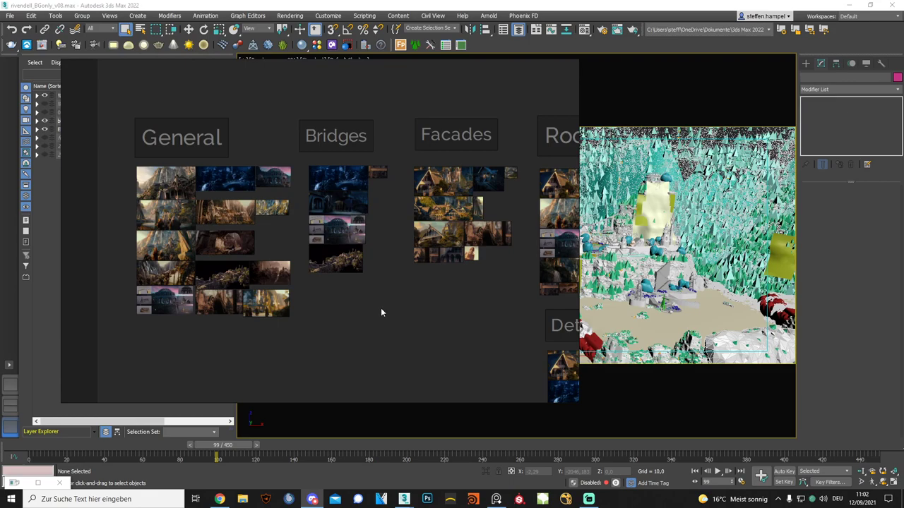
Browse the 3D, Weta_Props, IRL, Facades, Roofs, Dets&Ornaments and Drawings groups.
scroll(379, 308, up, 5)
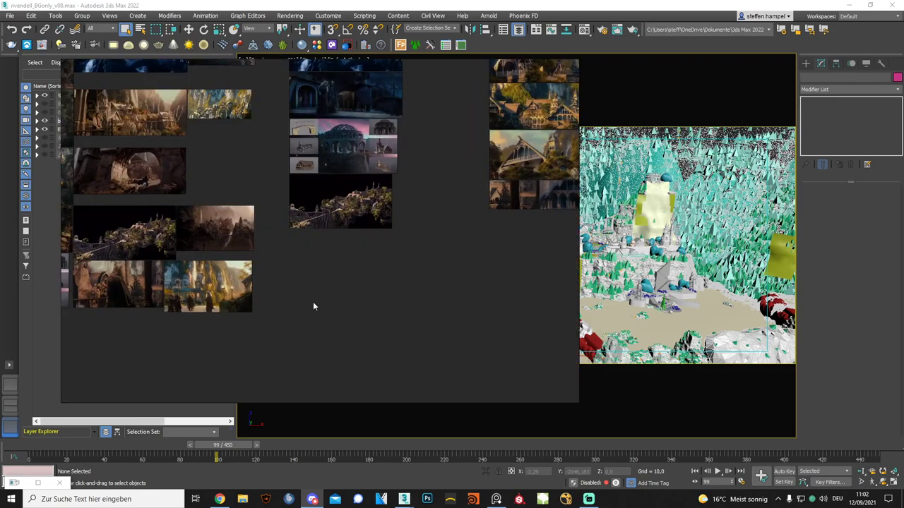
scroll(313, 305, down, 2)
scroll(387, 318, down, 2)
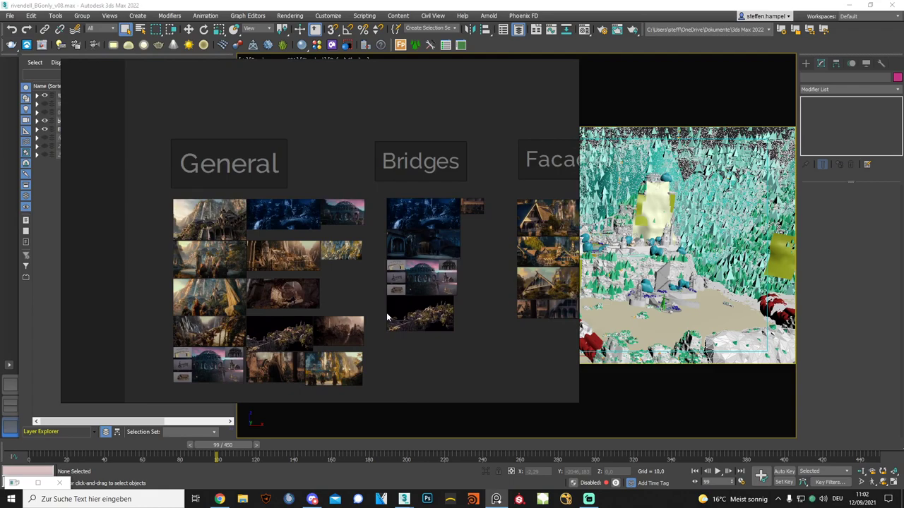
middle_drag(396, 348, 409, 258)
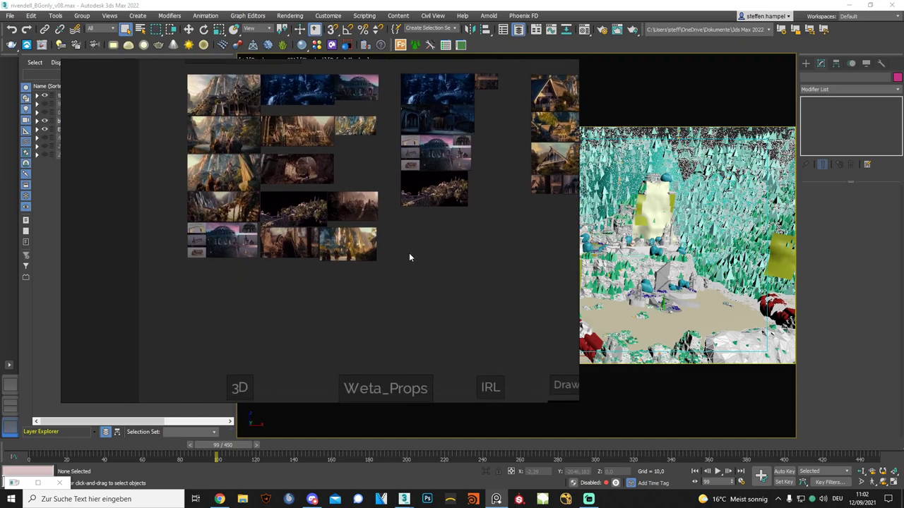
scroll(332, 265, up, 2)
scroll(315, 226, up, 1)
scroll(421, 292, up, 2)
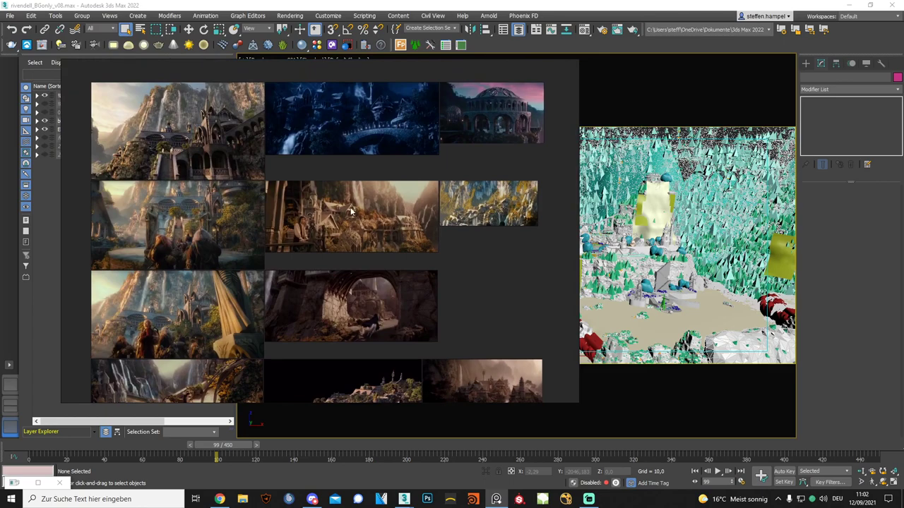
scroll(308, 243, down, 3)
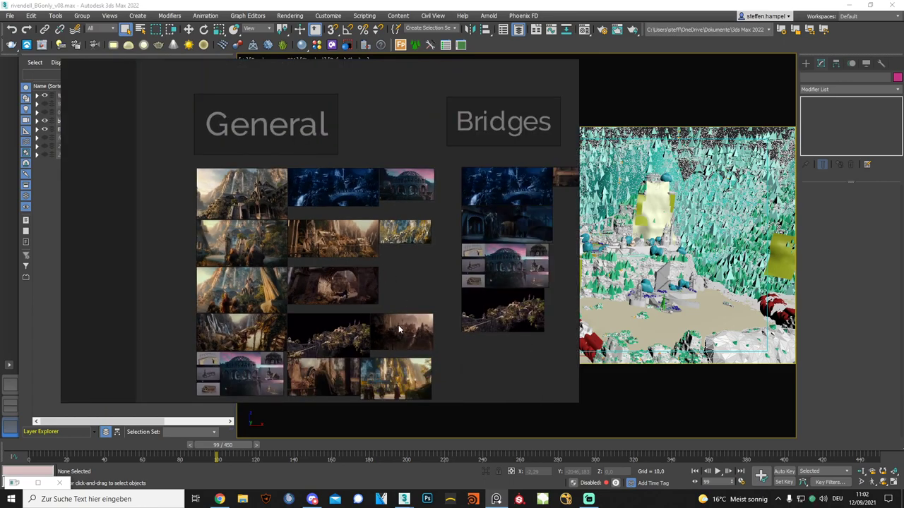
mouse_move(399, 324)
middle_down()
mouse_move(270, 249)
mouse_move(254, 295)
middle_up()
scroll(253, 295, down, 2)
scroll(433, 243, up, 2)
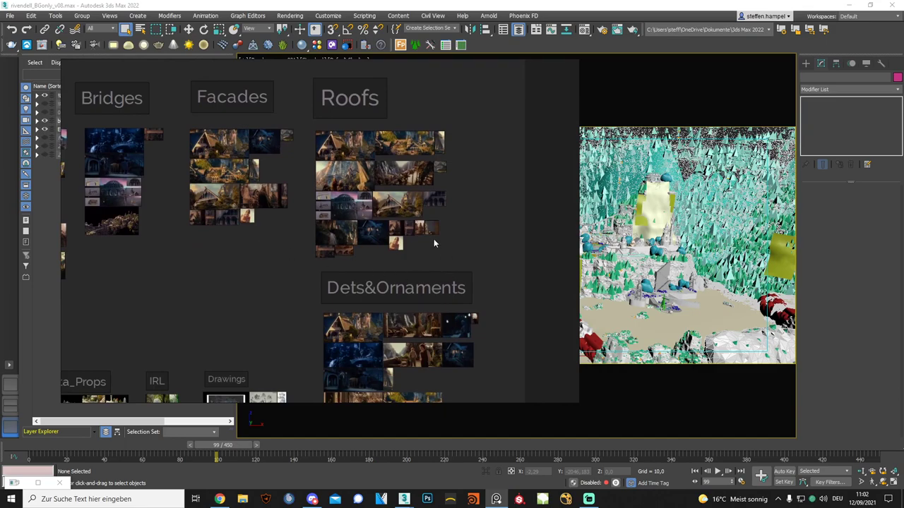
middle_drag(386, 281, 374, 135)
mouse_move(71, 67)
middle_down()
mouse_move(301, 120)
mouse_move(287, 268)
middle_up()
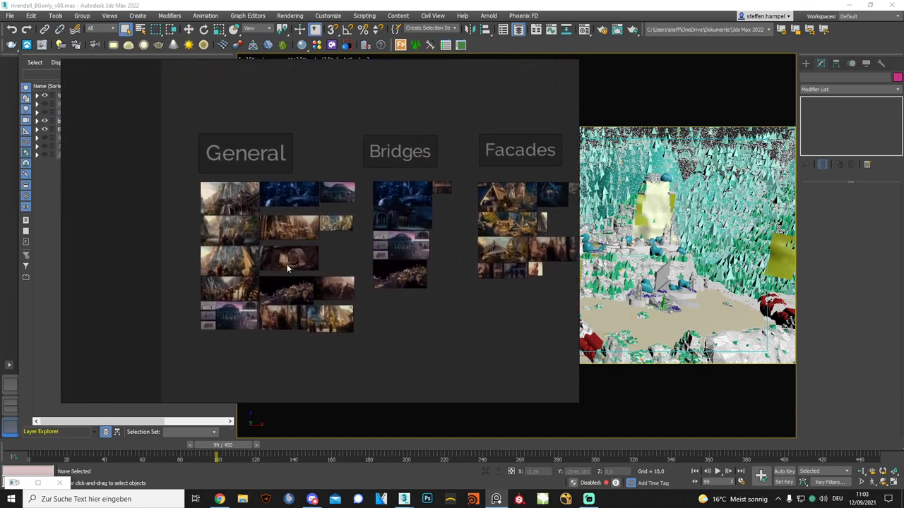
Zoom into the Rivendell facade image and fit the top-left Rivendell image to the view.
scroll(287, 268, up, 3)
scroll(239, 261, up, 2)
scroll(289, 272, up, 2)
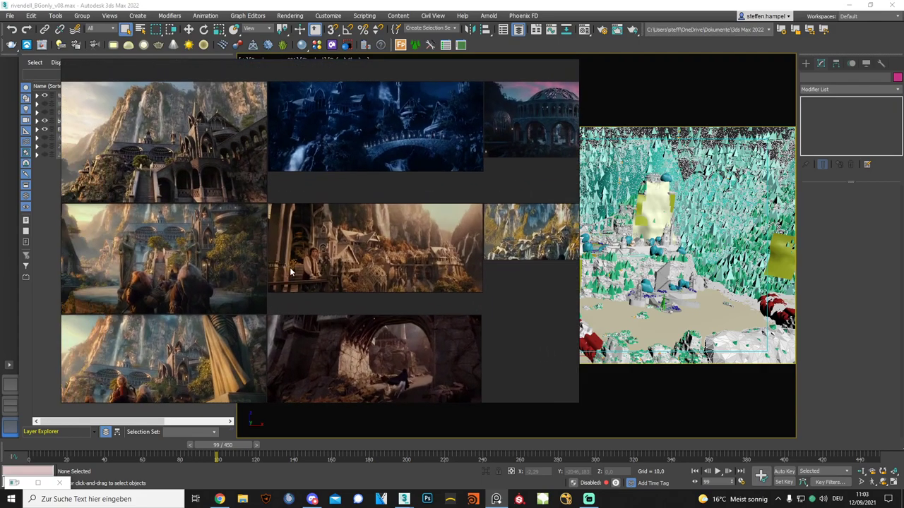
scroll(290, 272, up, 2)
scroll(282, 255, up, 2)
scroll(276, 239, up, 2)
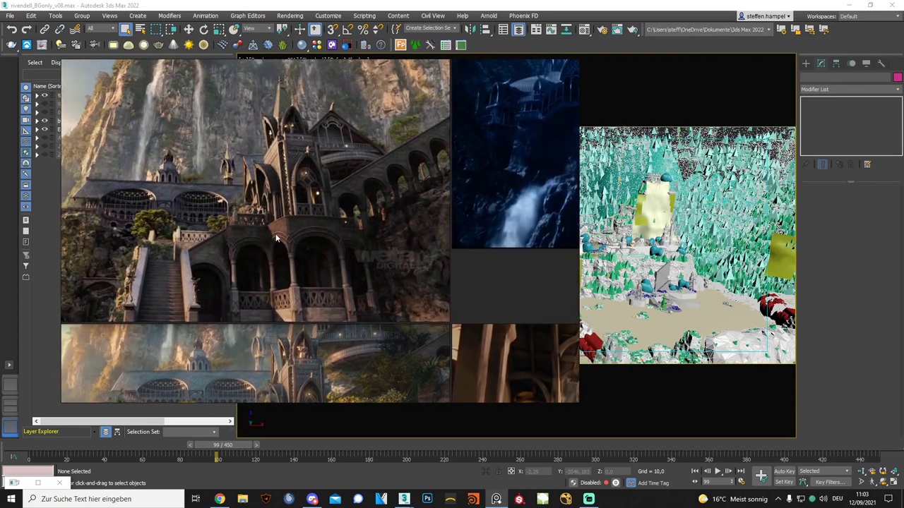
middle_drag(277, 238, 323, 224)
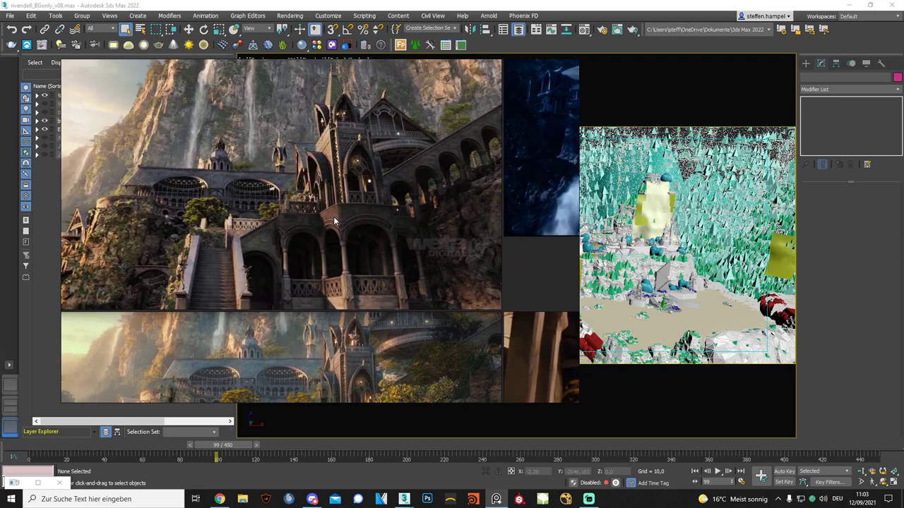
scroll(334, 221, down, 3)
double_click(286, 155)
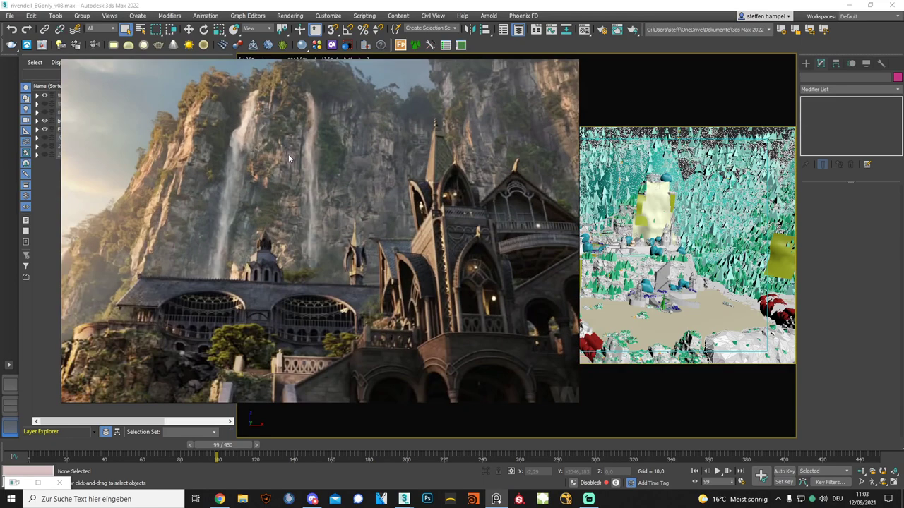
scroll(288, 158, down, 3)
scroll(305, 230, down, 2)
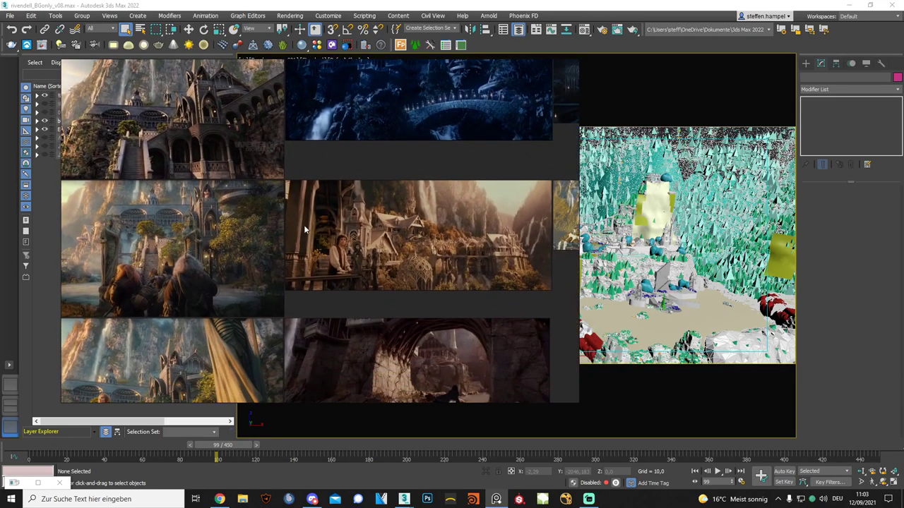
scroll(305, 229, down, 3)
scroll(379, 339, up, 3)
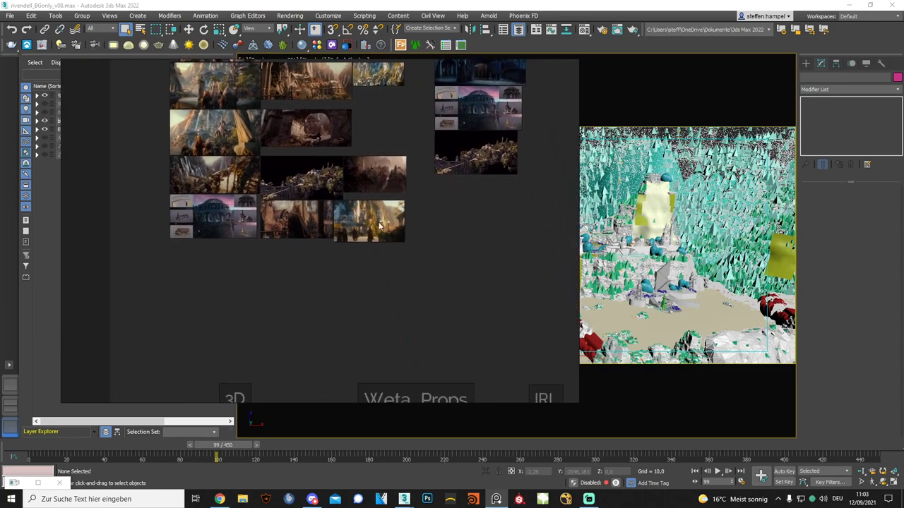
scroll(379, 225, up, 2)
scroll(354, 254, up, 2)
scroll(321, 284, up, 2)
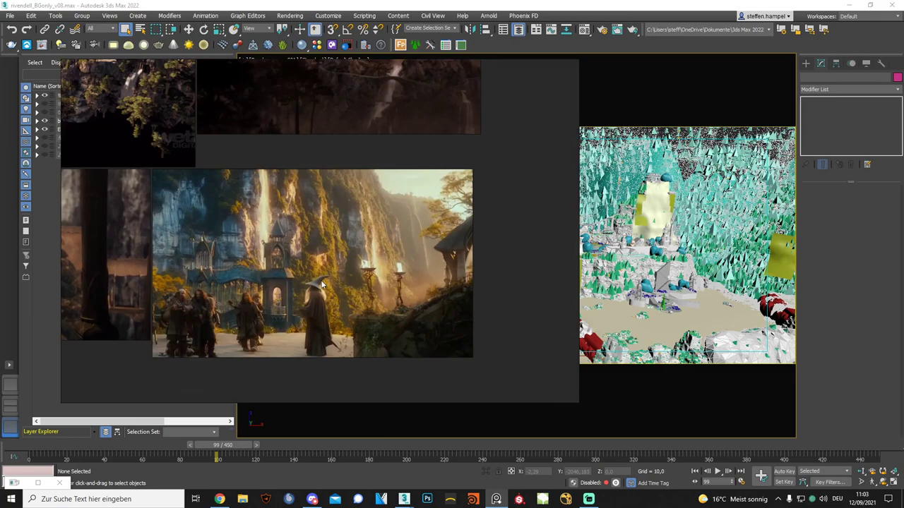
scroll(321, 284, down, 2)
scroll(321, 284, down, 2)
scroll(344, 322, down, 2)
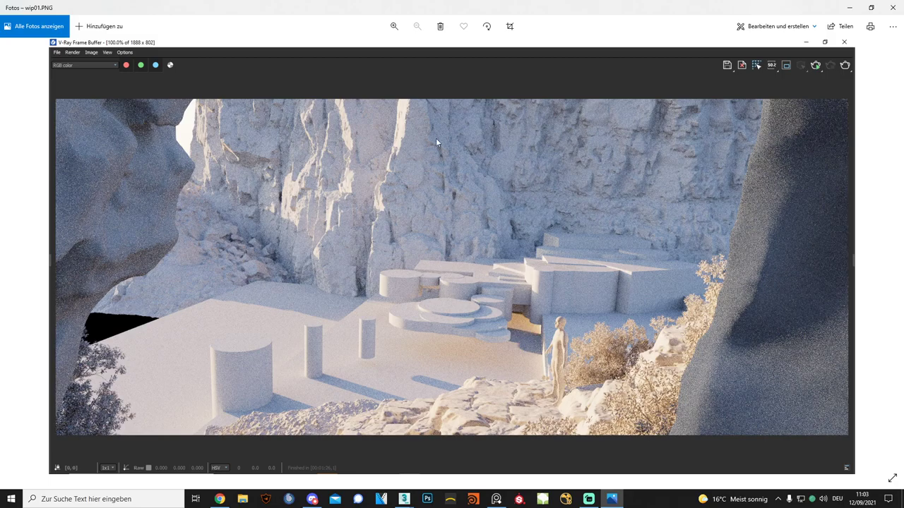
Center the large 3D clay render from the 3D group on the PureRef board.
click(496, 499)
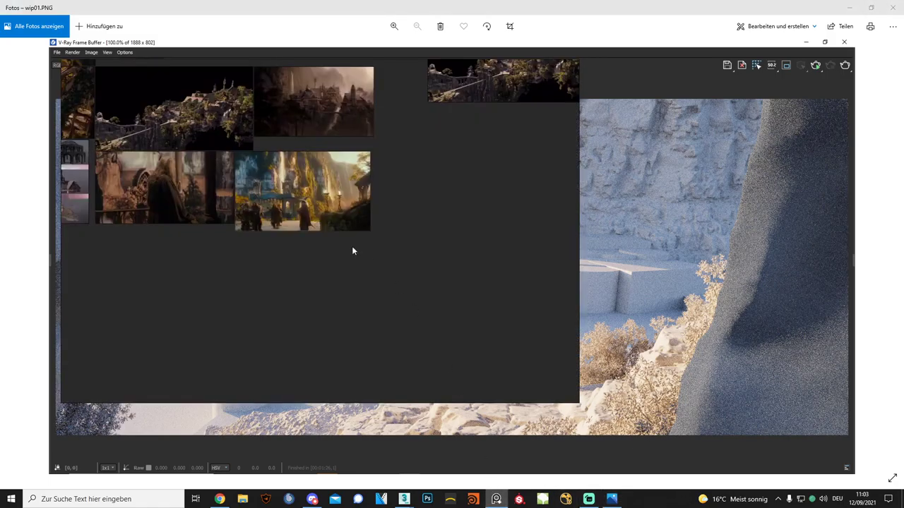
scroll(375, 267, down, 3)
middle_drag(306, 278, 276, 224)
scroll(276, 224, up, 3)
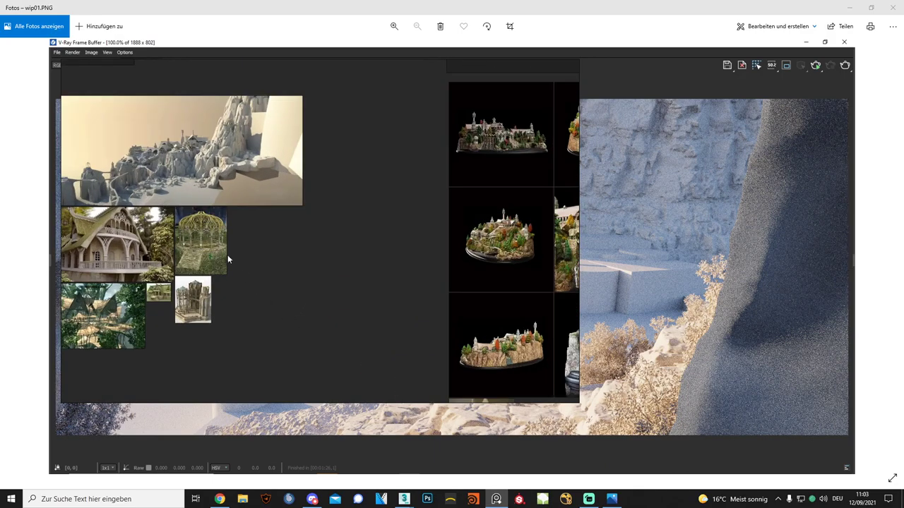
middle_drag(227, 255, 332, 288)
scroll(335, 252, up, 4)
middle_drag(335, 251, 410, 284)
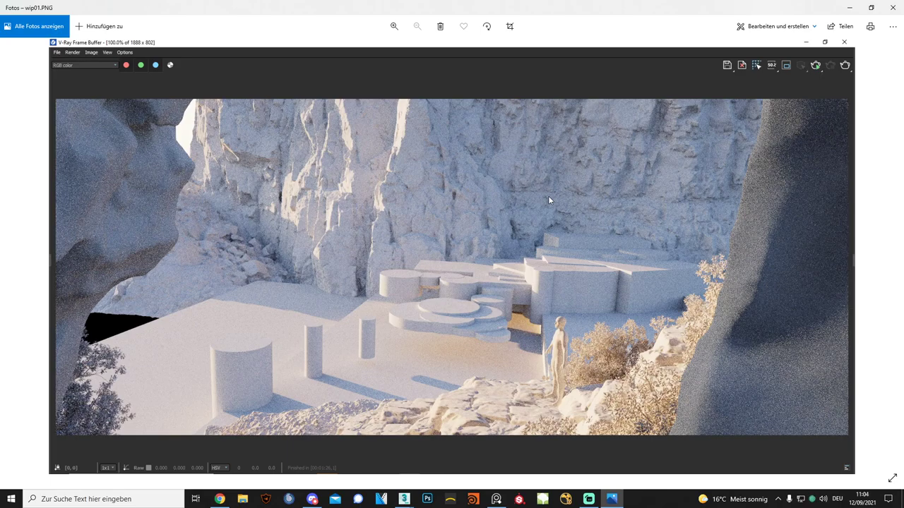
Step through the progress renders from wip02 to wip07.PNG.
key(Right)
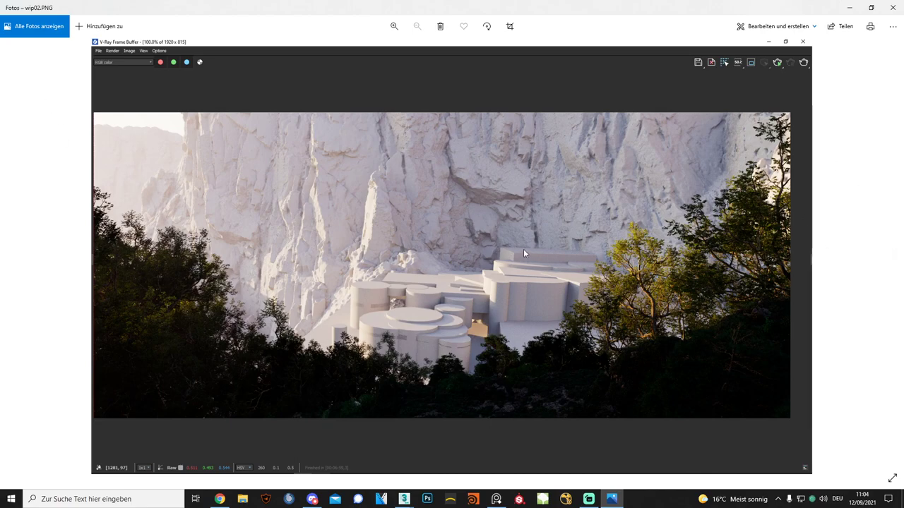
key(Right)
key(Right)
key(Right)
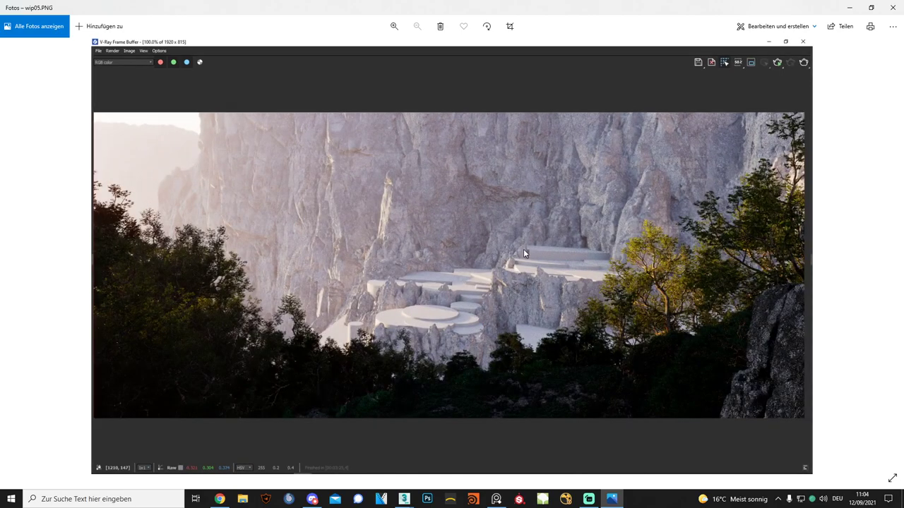
key(Right)
key(Right)
key(Right)
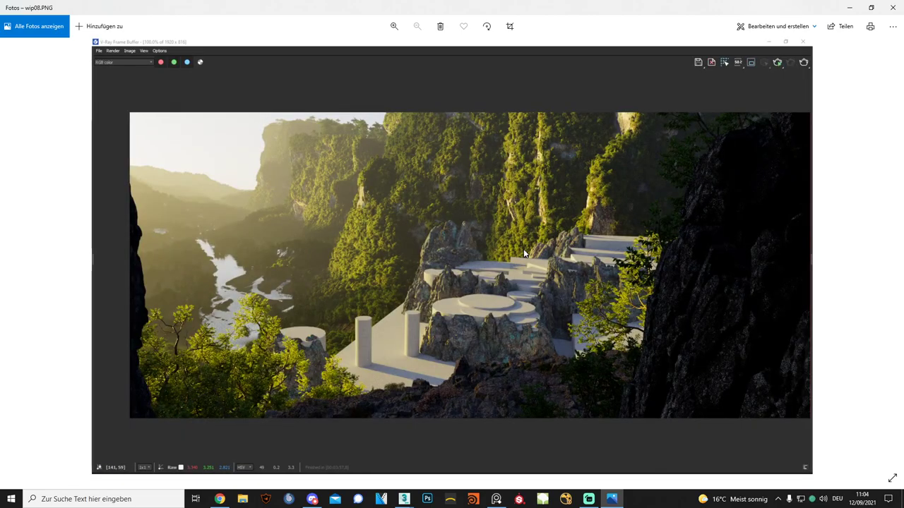
key(Left)
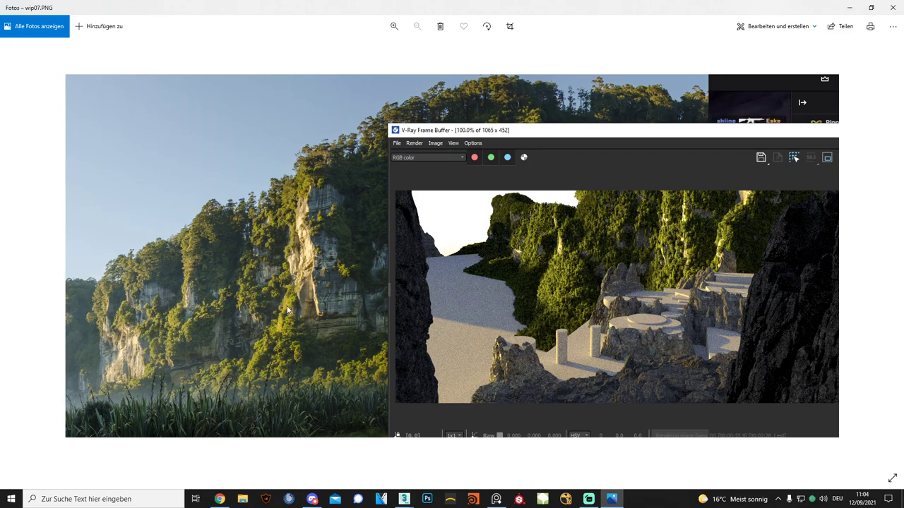
Focus File Explorer and open the first Rivendell_Ref cliff reference photos.
scroll(287, 311, up, 3)
scroll(266, 264, down, 2)
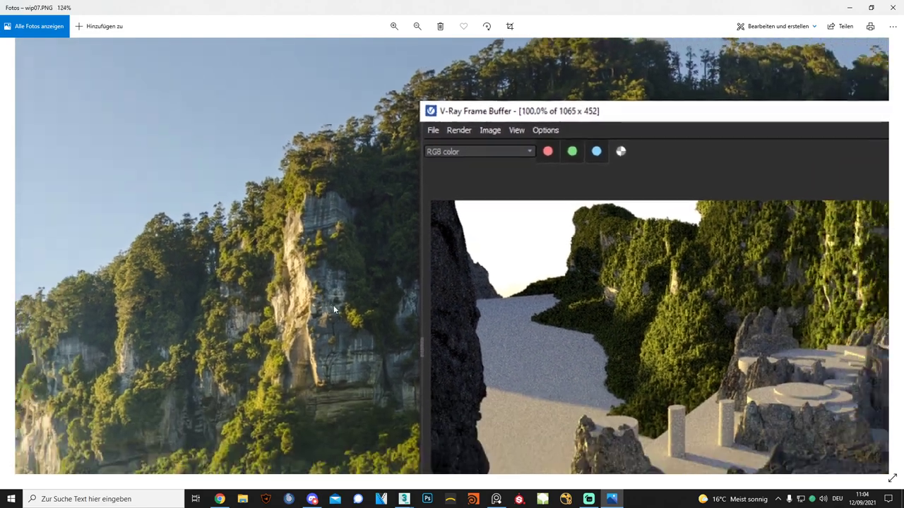
scroll(332, 264, down, 1)
click(240, 499)
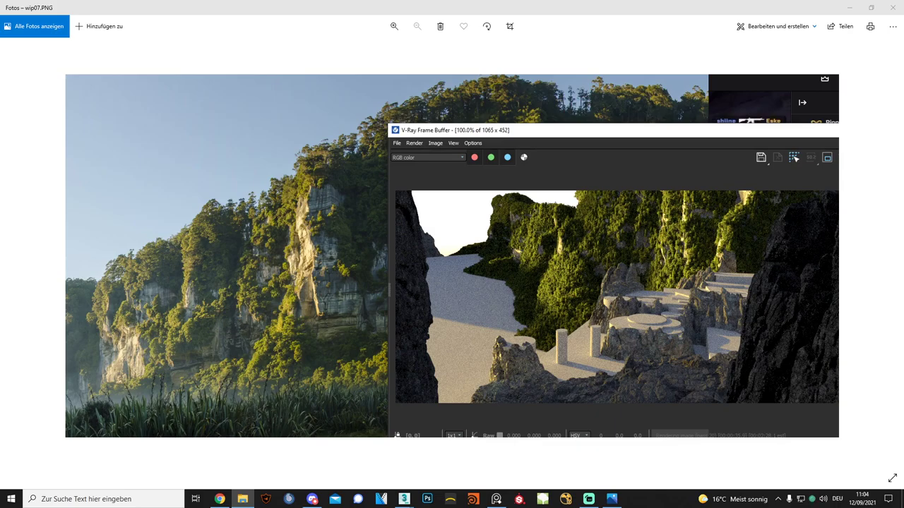
key(Right)
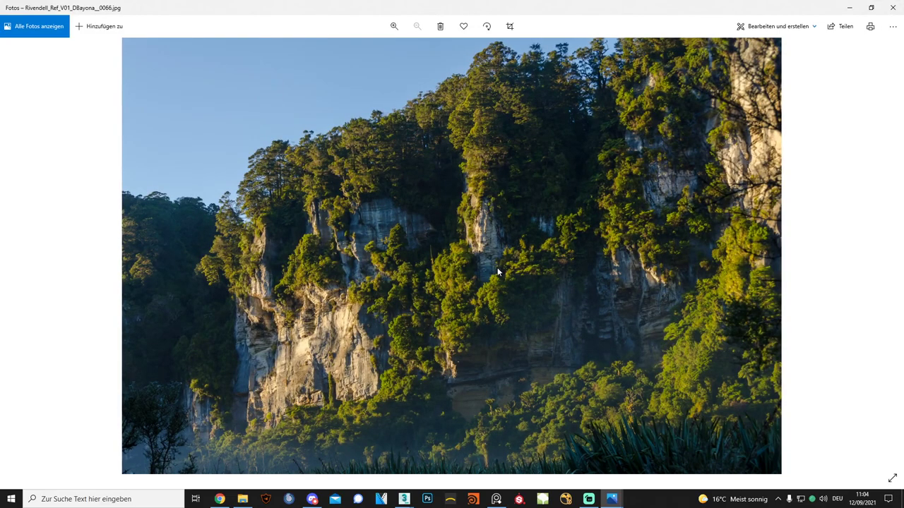
key(Right)
key(Right)
key(Right)
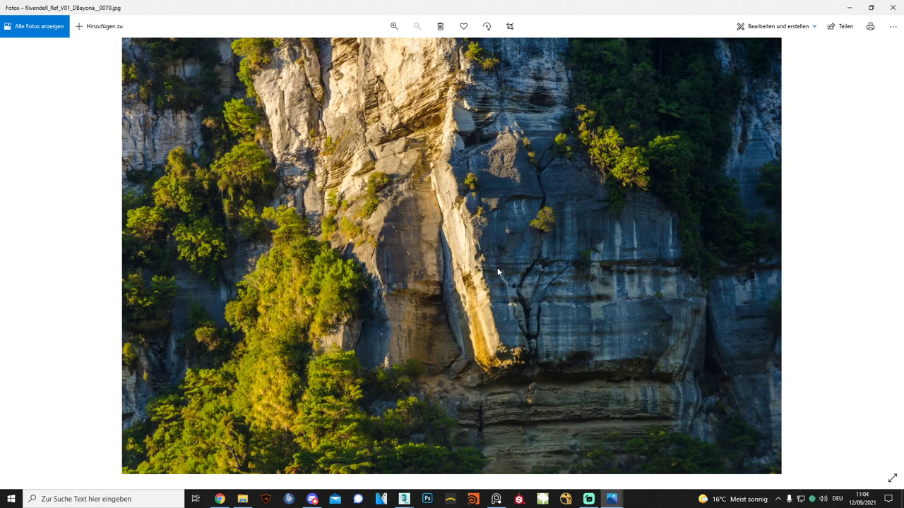
key(Right)
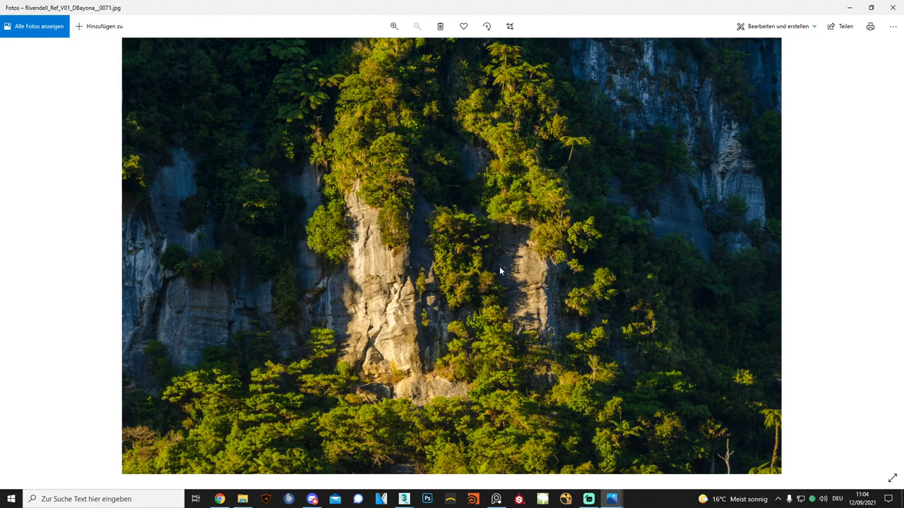
Skip through the remaining sunlit cliff reference photos, then back up two.
key(Right)
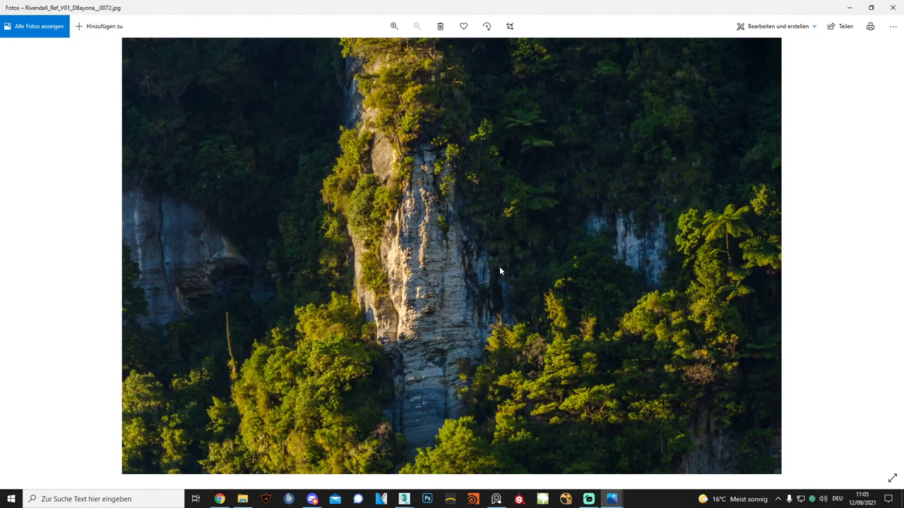
key(Right)
key(Right)
key(Right)
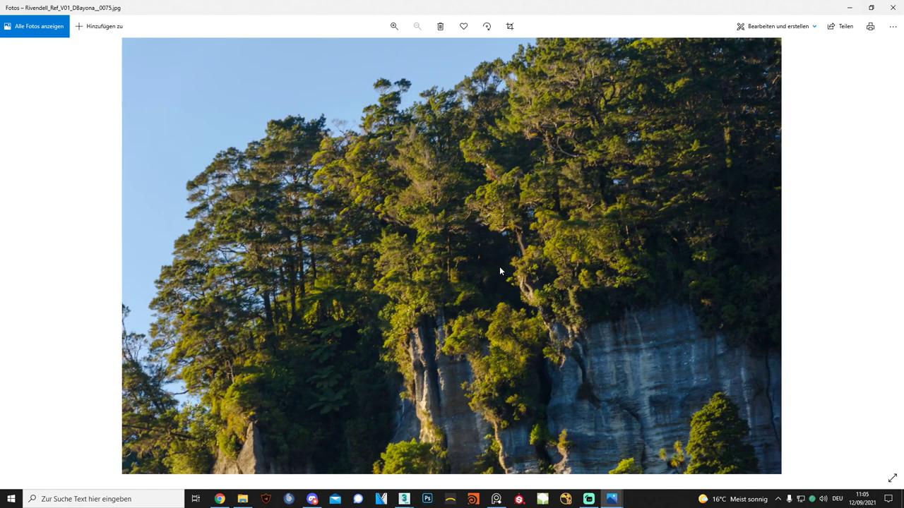
key(Right)
key(Right)
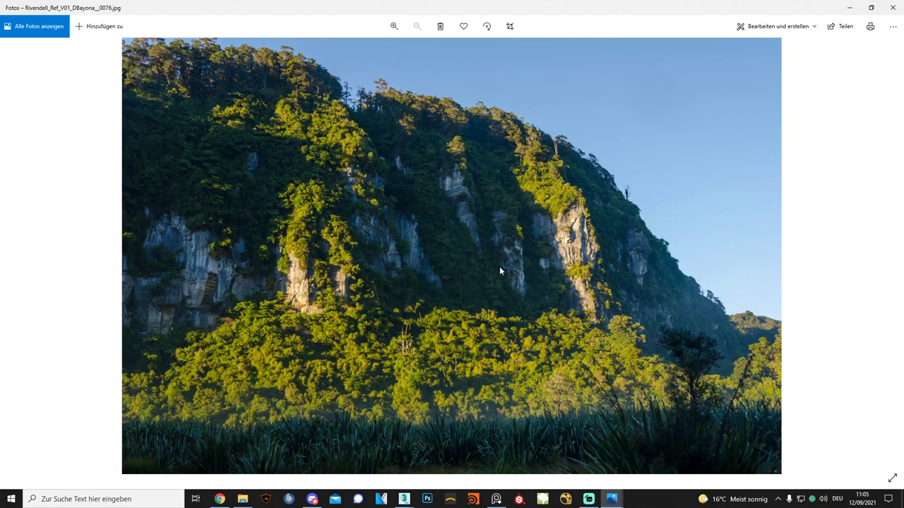
key(Right)
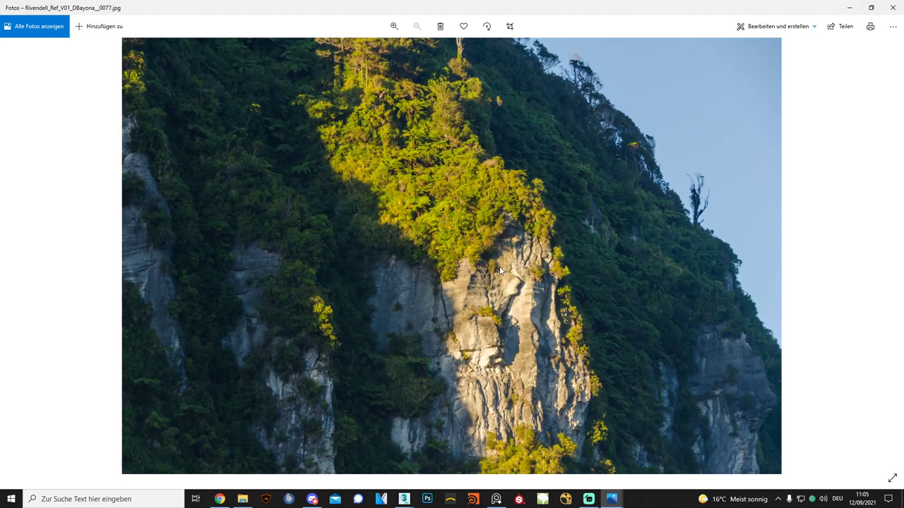
key(Right)
key(Right)
key(Right)
key(Right)
key(Right)
key(Right)
key(Right)
key(Right)
key(Right)
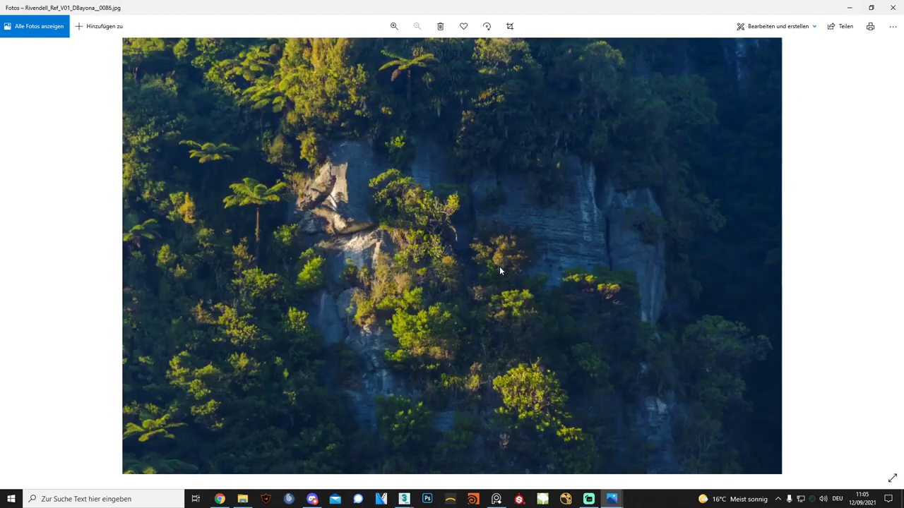
key(Right)
key(Right)
key(Right)
key(Right)
key(Right)
key(Right)
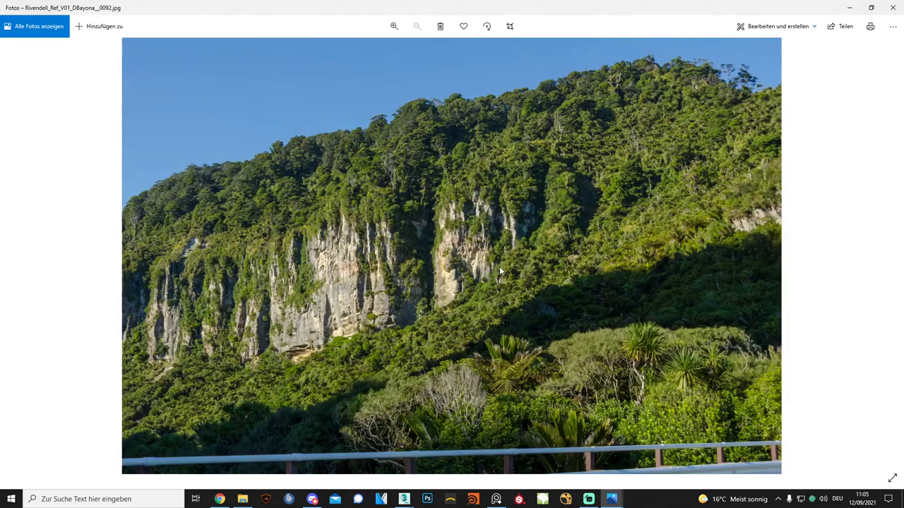
key(Left)
key(Left)
key(Left)
key(Left)
key(Left)
key(Left)
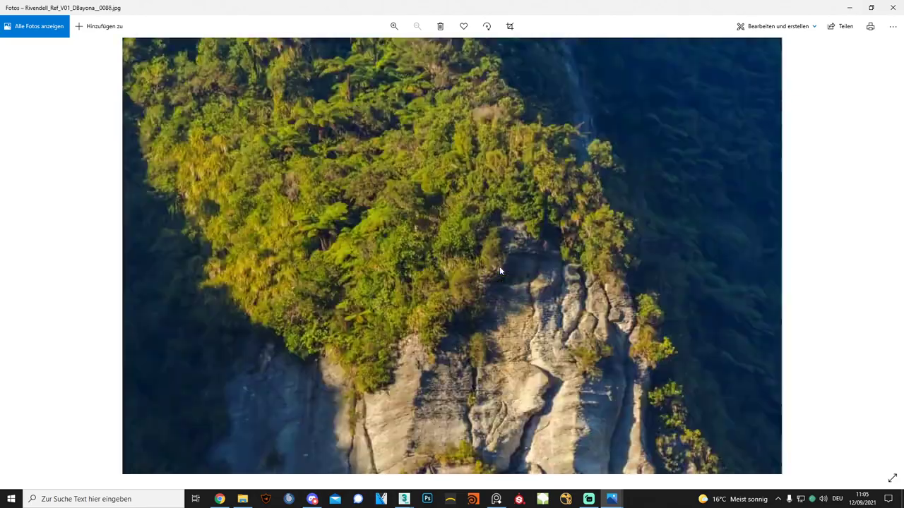
key(Left)
key(Left)
key(Left)
key(Left)
key(Left)
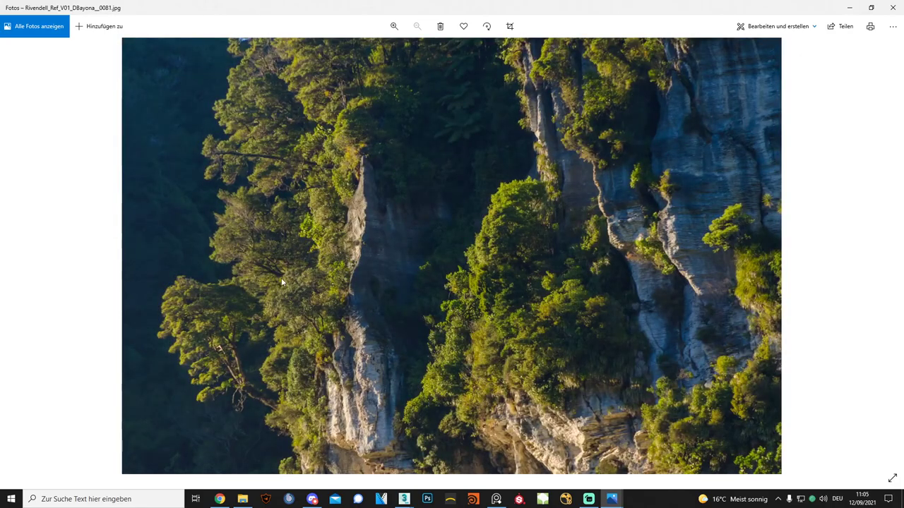
Return to the photo viewer and move on to the wip07 render screenshot.
key(alt+Tab)
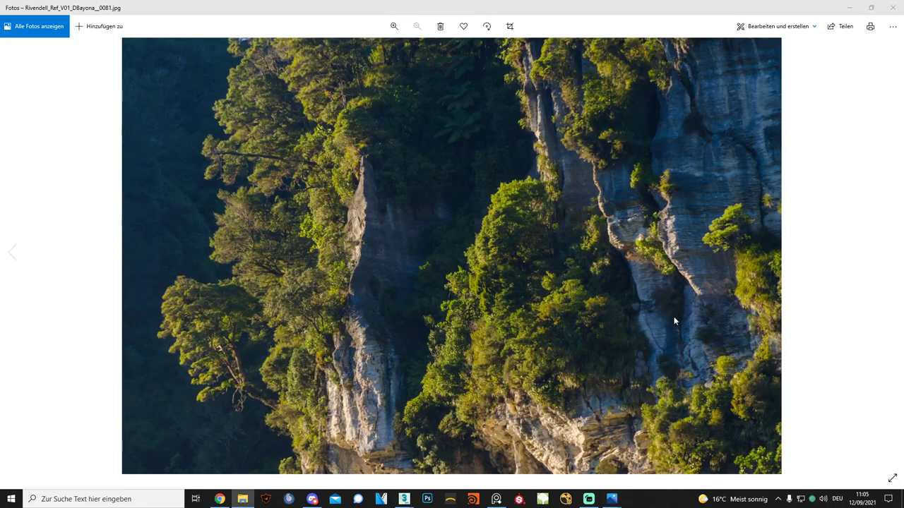
click(556, 234)
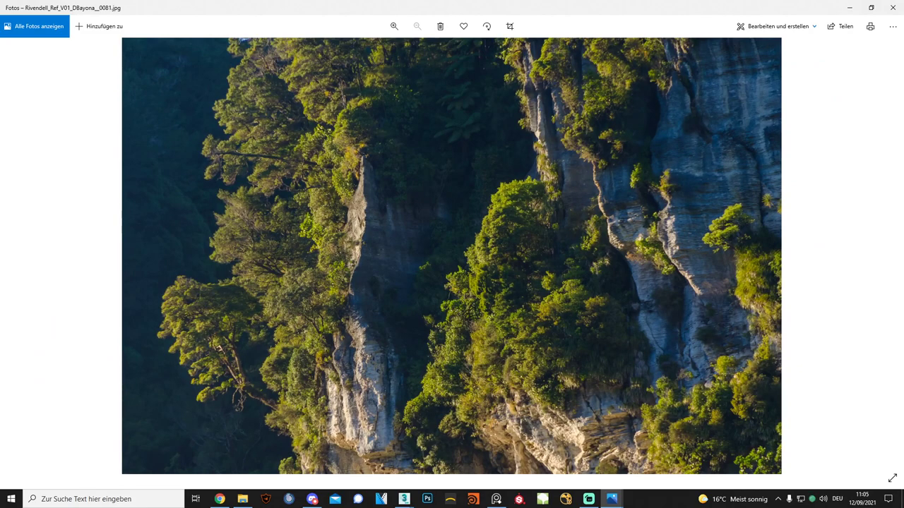
key(Right)
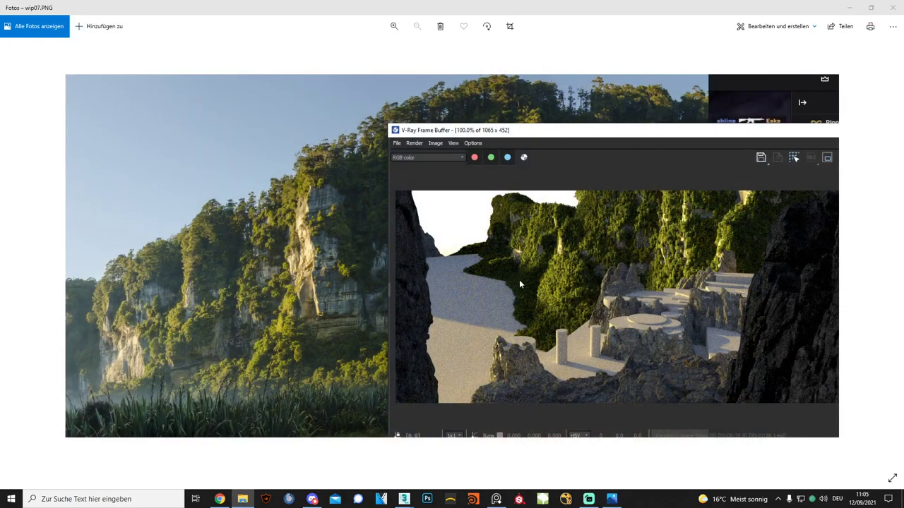
Advance to the wip09 render and zoom in and out on it.
key(Right)
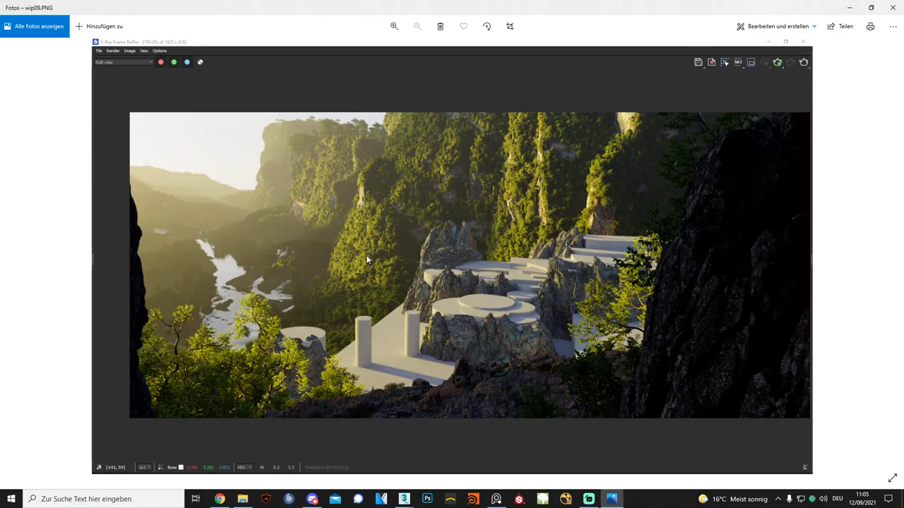
key(Right)
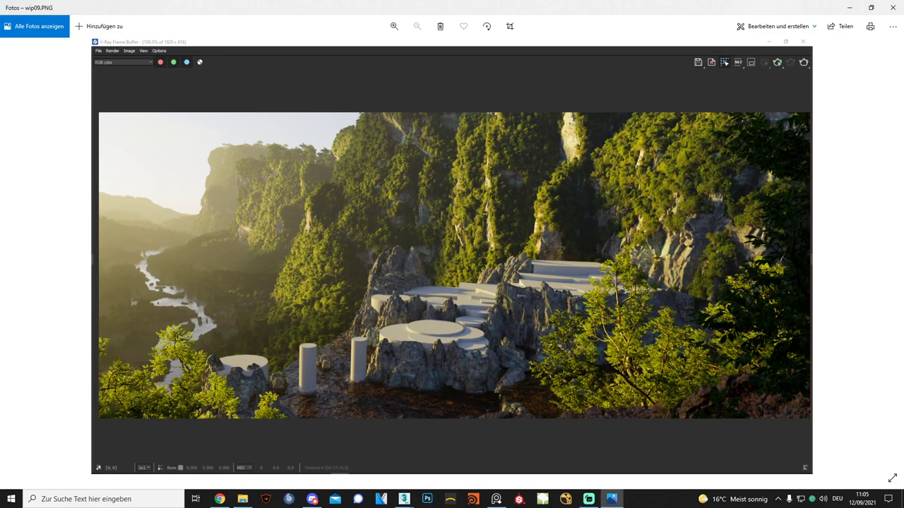
click(311, 499)
click(241, 324)
scroll(193, 311, up, 2)
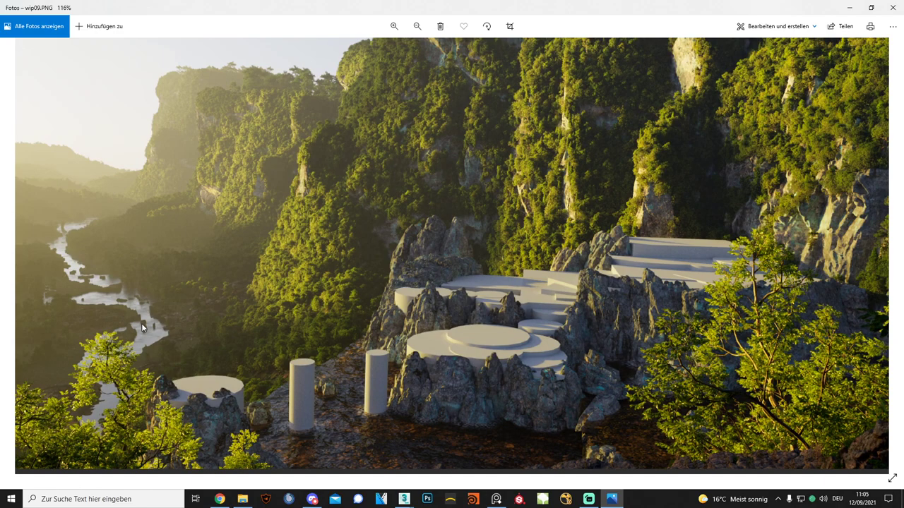
scroll(142, 325, down, 1)
scroll(163, 322, down, 1)
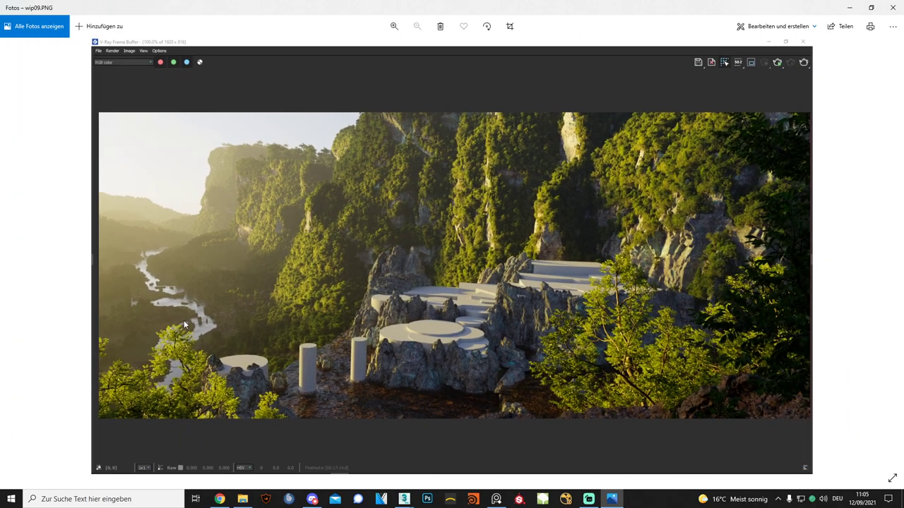
Step to wip010 and wip011.PNG, glance at the Vimeo tab, and minimise Chrome.
key(Right)
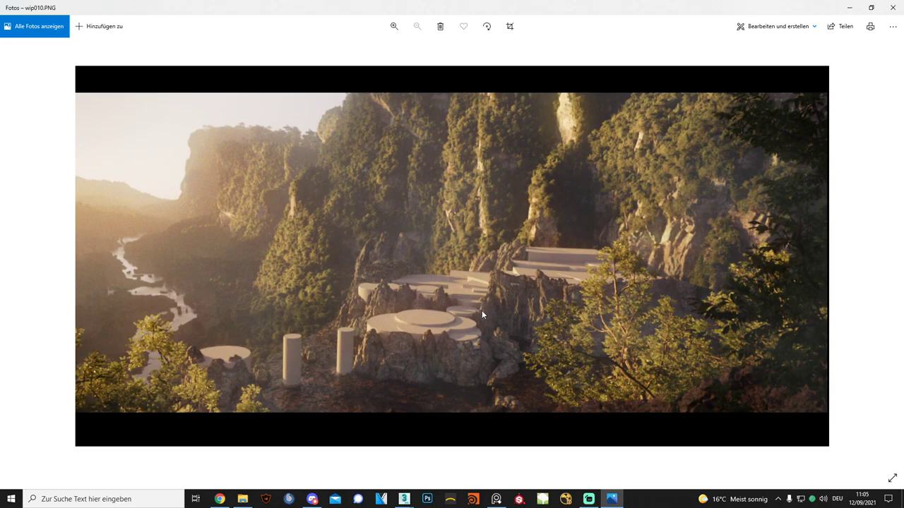
key(Right)
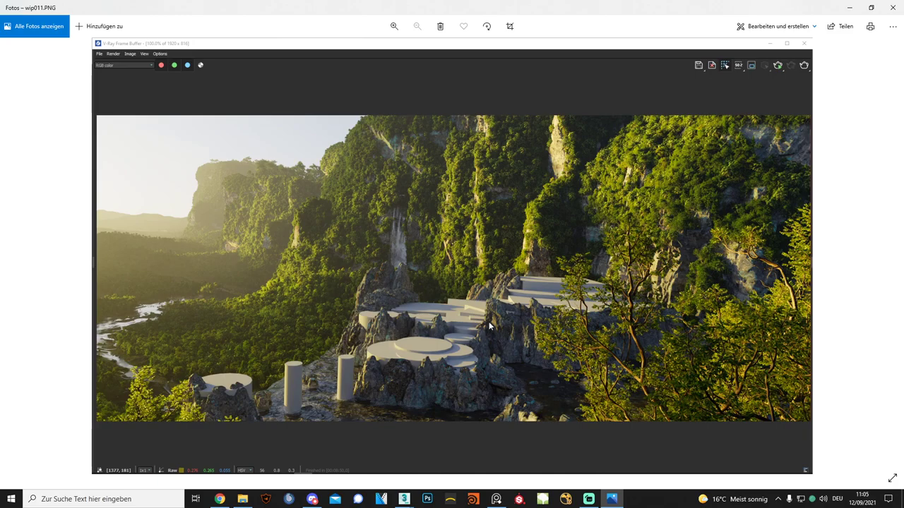
click(220, 499)
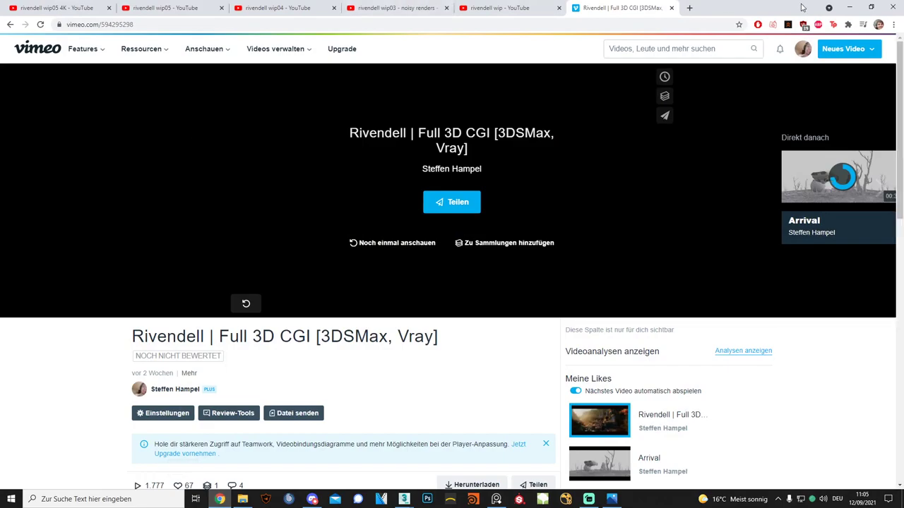
click(849, 8)
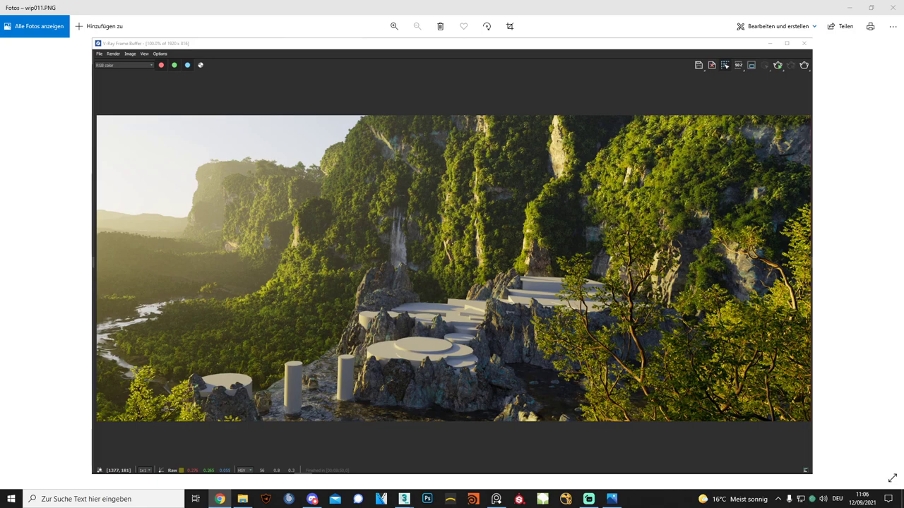
Scroll through the Gumroad shop's product grid.
key(alt+Tab)
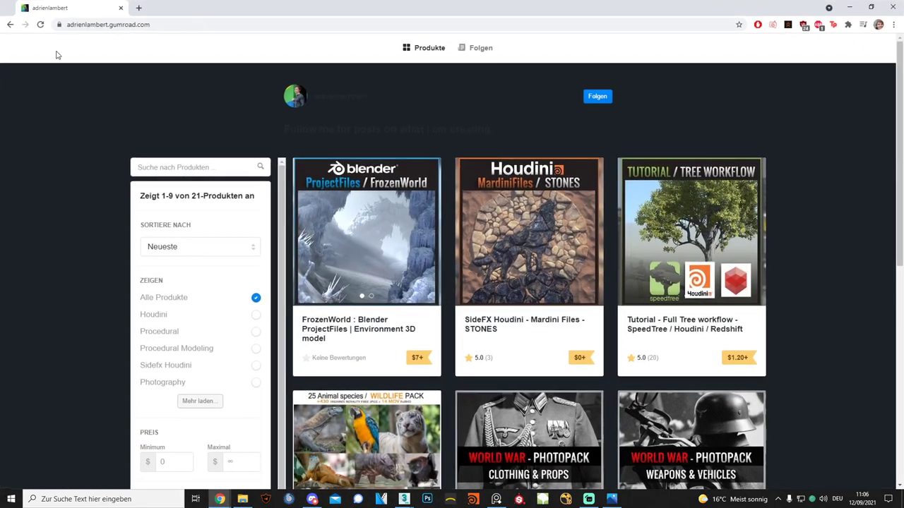
scroll(671, 169, down, 5)
scroll(678, 177, down, 1)
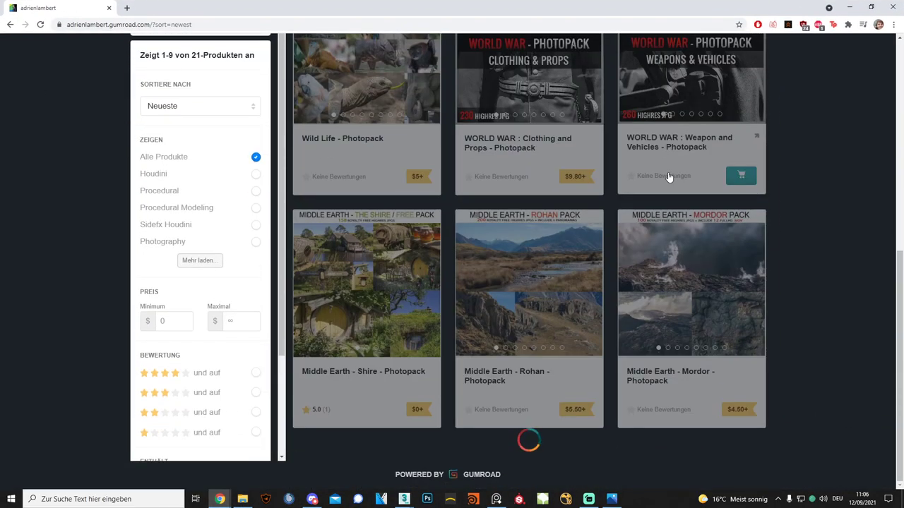
scroll(774, 192, down, 5)
scroll(763, 204, down, 1)
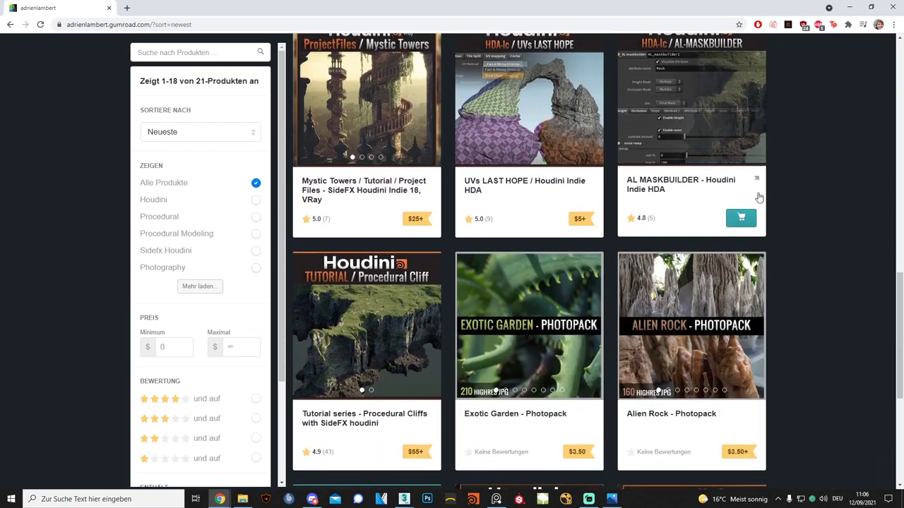
scroll(779, 220, down, 2)
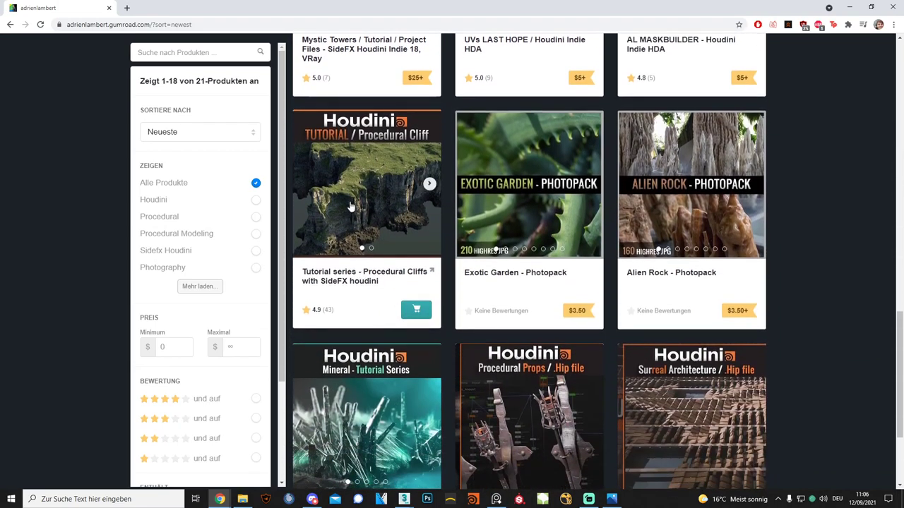
scroll(368, 226, up, 1)
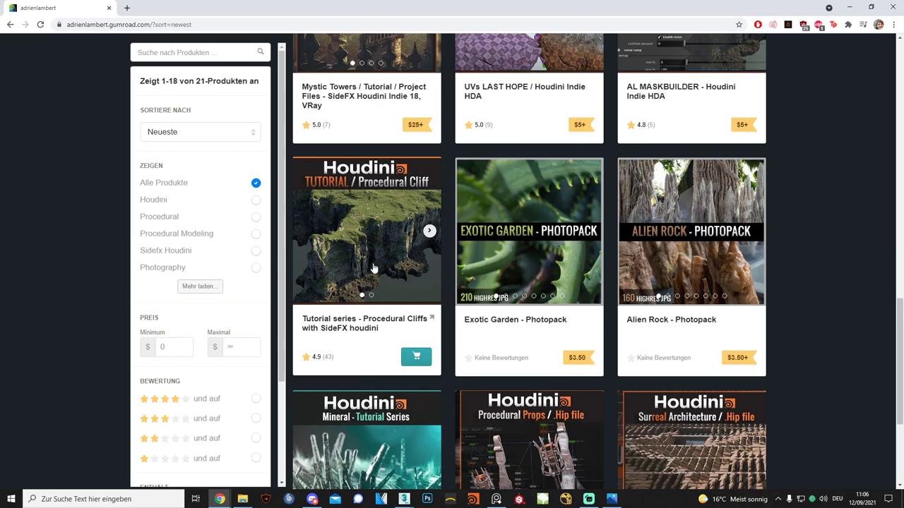
scroll(384, 279, up, 1)
Preview the Procedural Cliffs tutorial card's cliff render images, then close it.
click(395, 284)
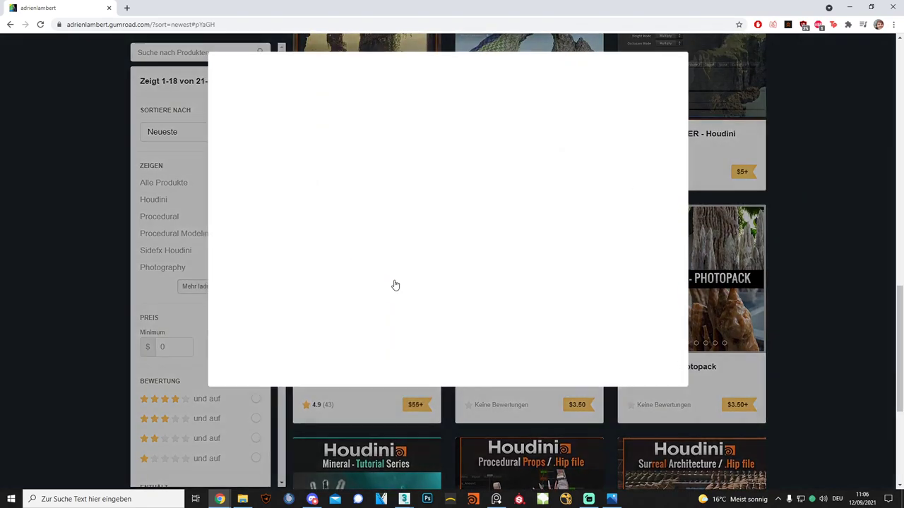
click(661, 190)
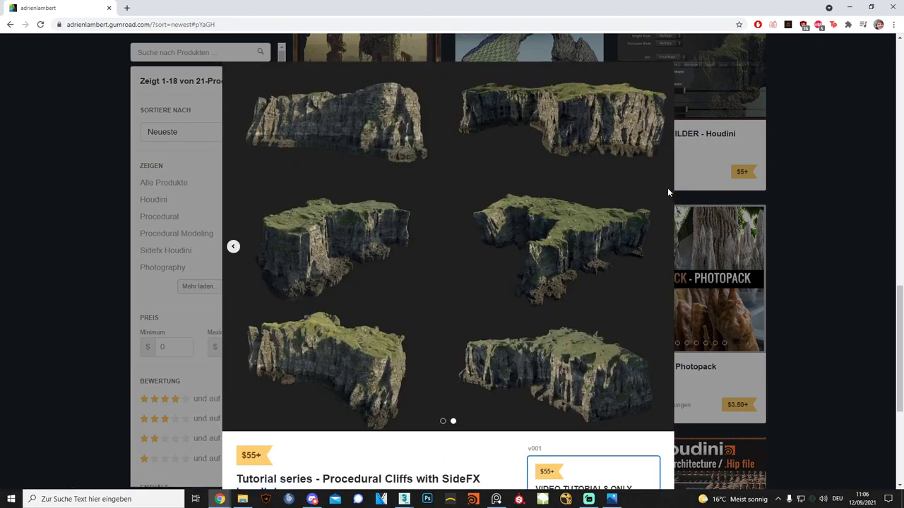
click(79, 190)
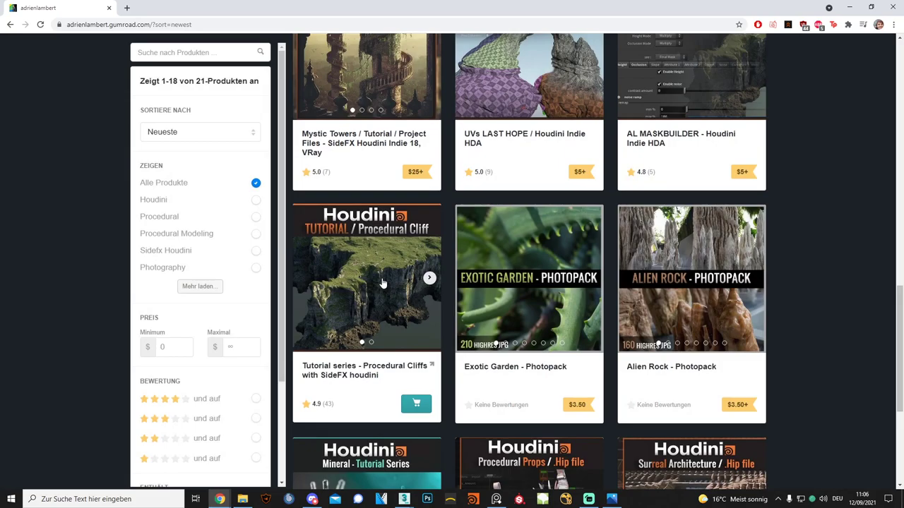
Step two progress renders ahead from wip011 in Photos.
key(alt+Tab)
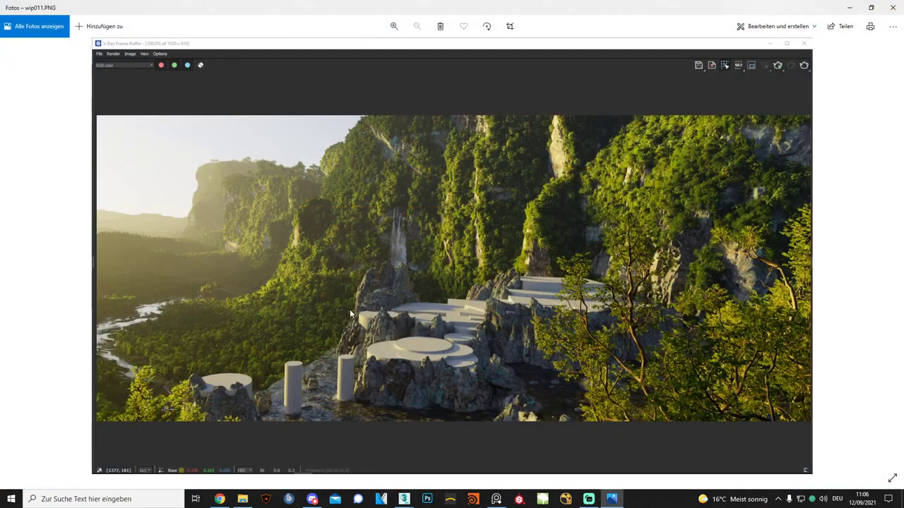
key(Right)
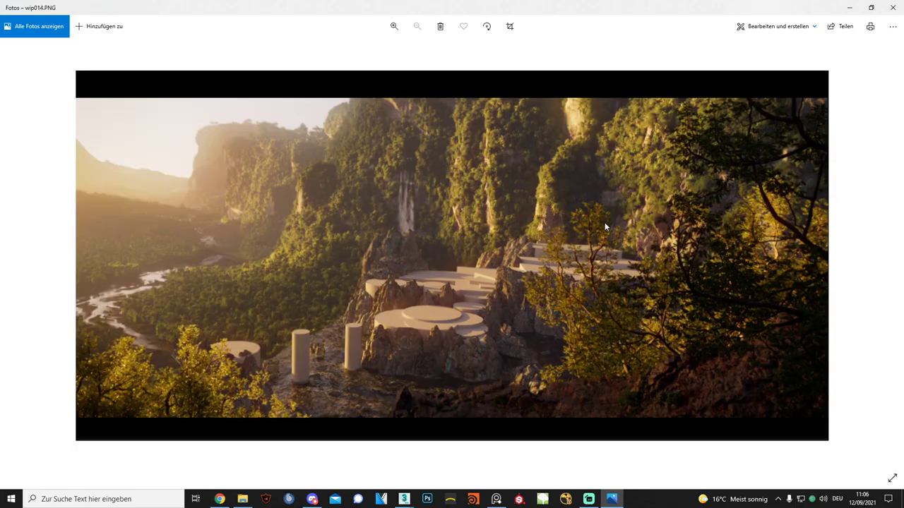
key(Right)
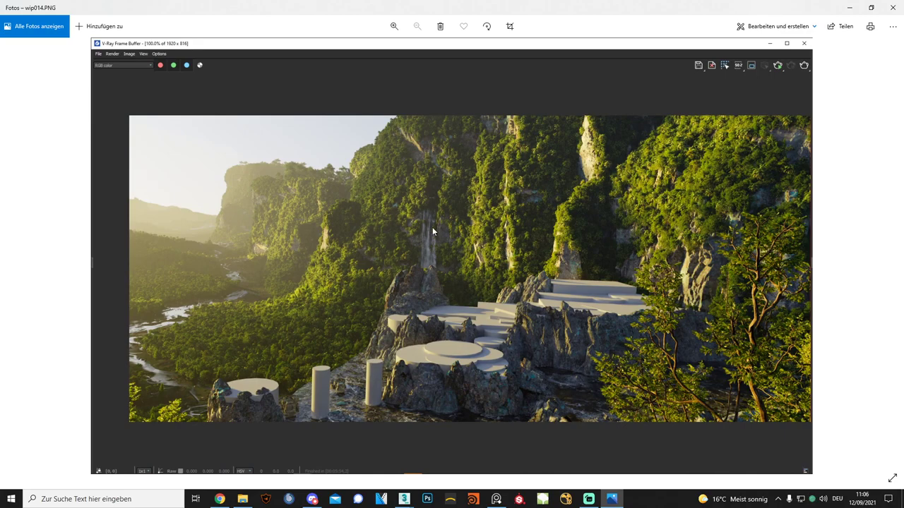
Load the recent reference.pur board in PureRef.
click(497, 500)
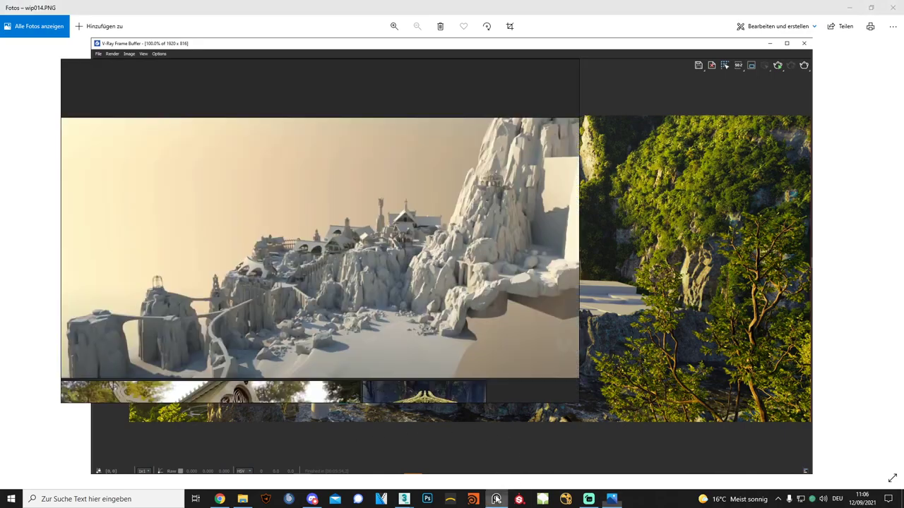
right_click(513, 255)
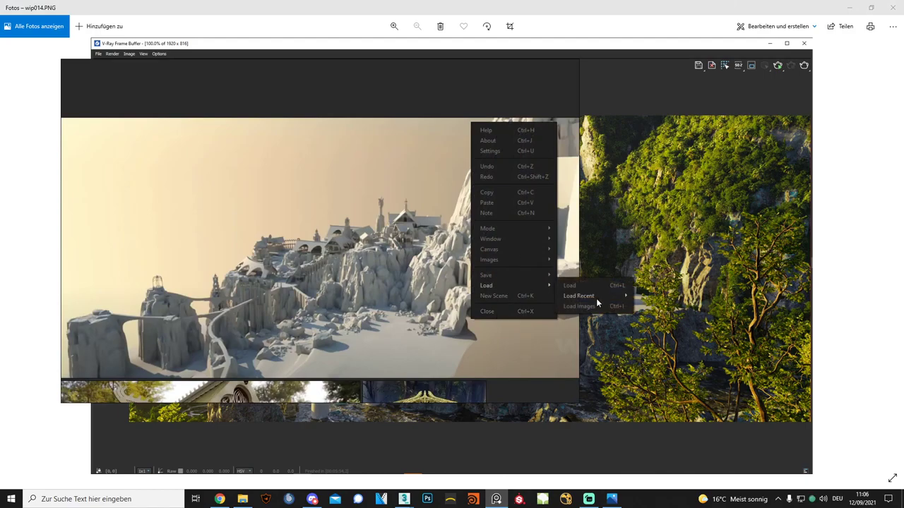
mouse_move(578, 296)
click(720, 307)
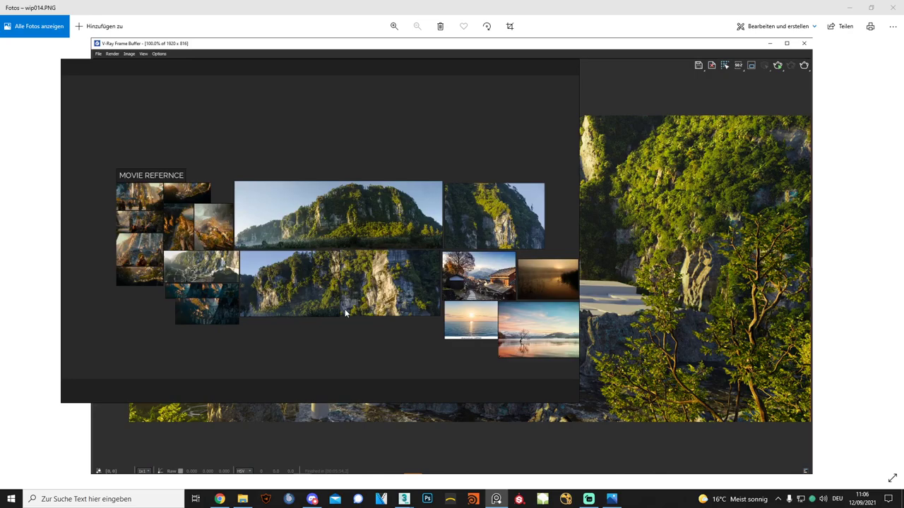
Zoom and pan to study the mountain reference photo.
scroll(345, 309, up, 3)
scroll(309, 299, up, 3)
scroll(308, 299, down, 3)
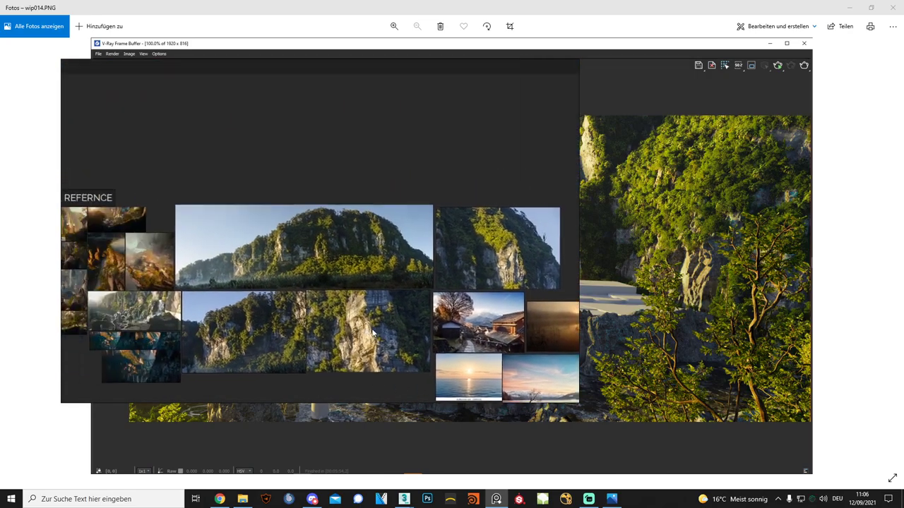
scroll(333, 247, up, 4)
scroll(336, 255, down, 2)
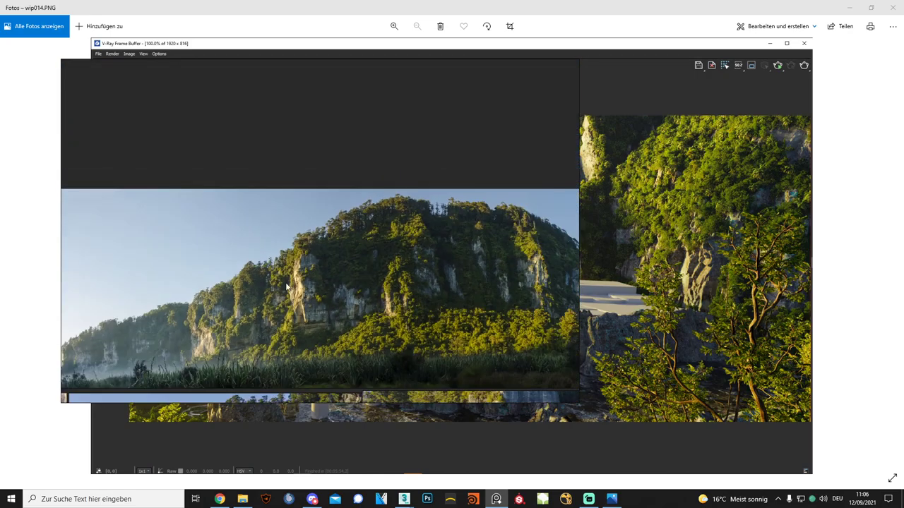
mouse_move(287, 286)
middle_down()
mouse_move(411, 296)
mouse_move(305, 284)
mouse_move(258, 301)
mouse_move(406, 329)
mouse_move(393, 274)
middle_up()
scroll(379, 326, down, 3)
scroll(394, 273, up, 4)
scroll(394, 274, up, 2)
scroll(359, 199, down, 3)
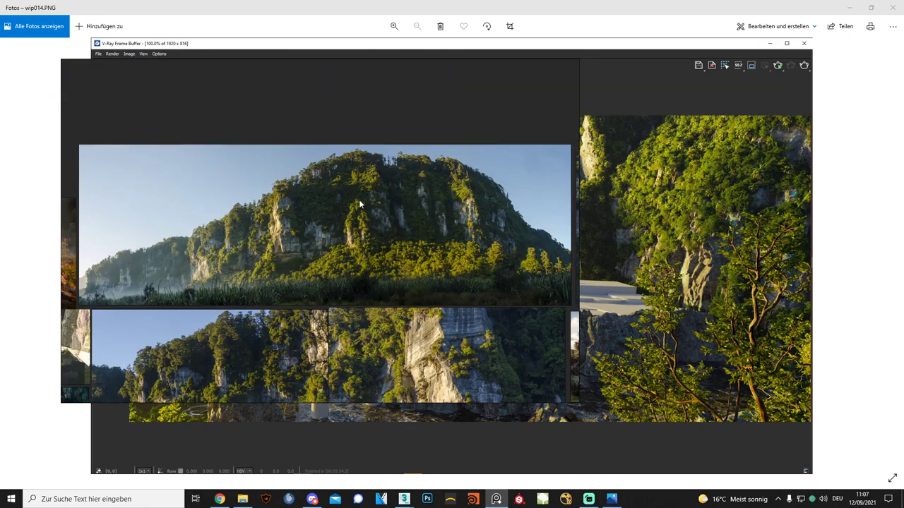
middle_drag(359, 199, 532, 195)
scroll(496, 279, up, 2)
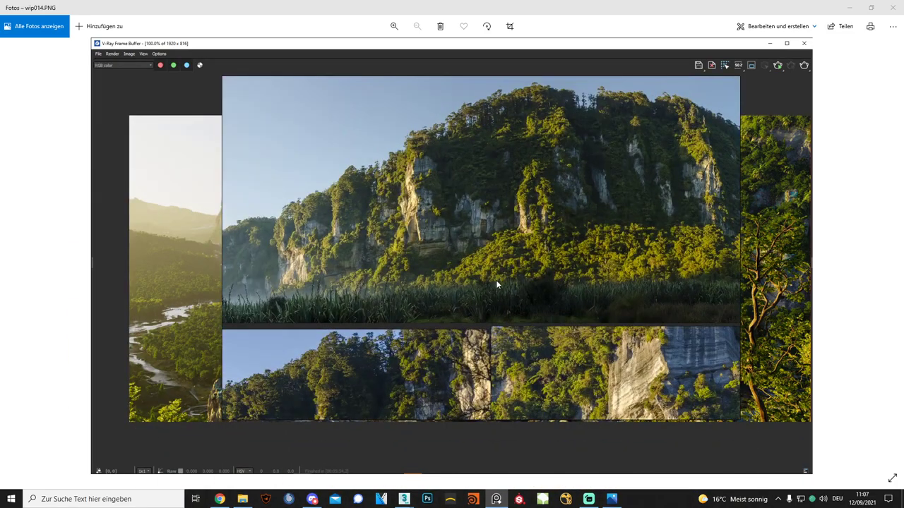
scroll(495, 280, up, 2)
Shrink and reposition the PureRef window over the render, then hide it.
mouse_move(504, 208)
mouse_down()
mouse_move(570, 350)
mouse_move(494, 120)
mouse_up()
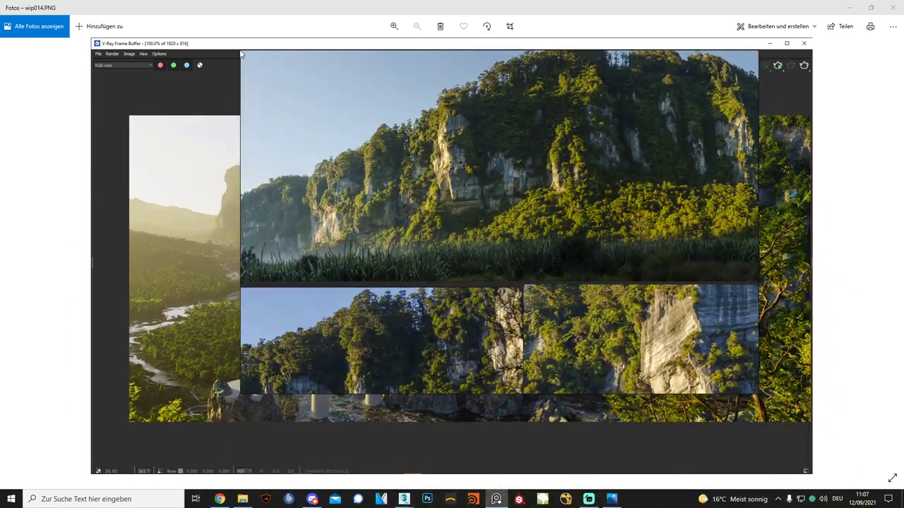
drag(242, 50, 257, 129)
drag(505, 193, 443, 292)
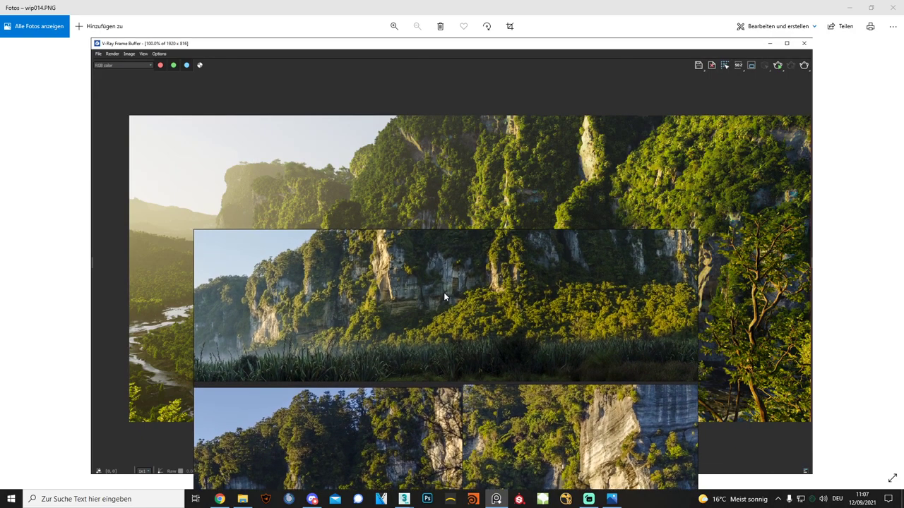
scroll(443, 293, up, 2)
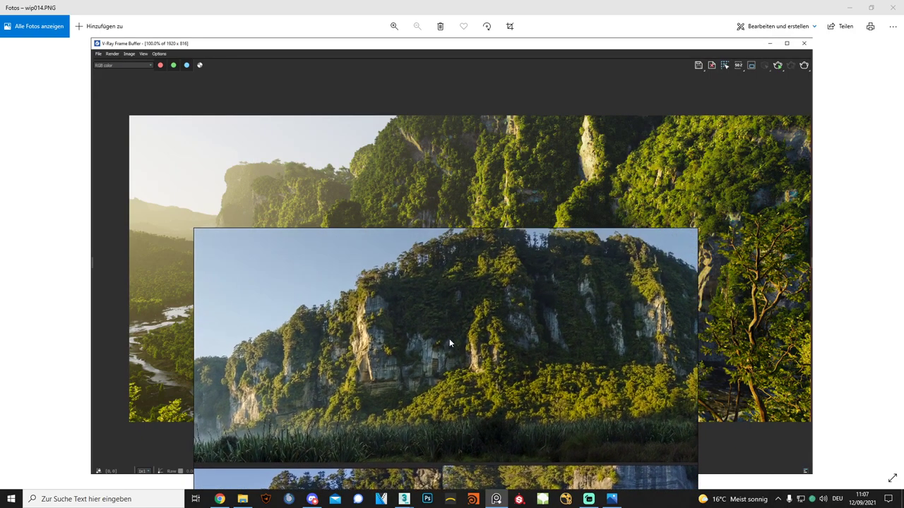
click(345, 11)
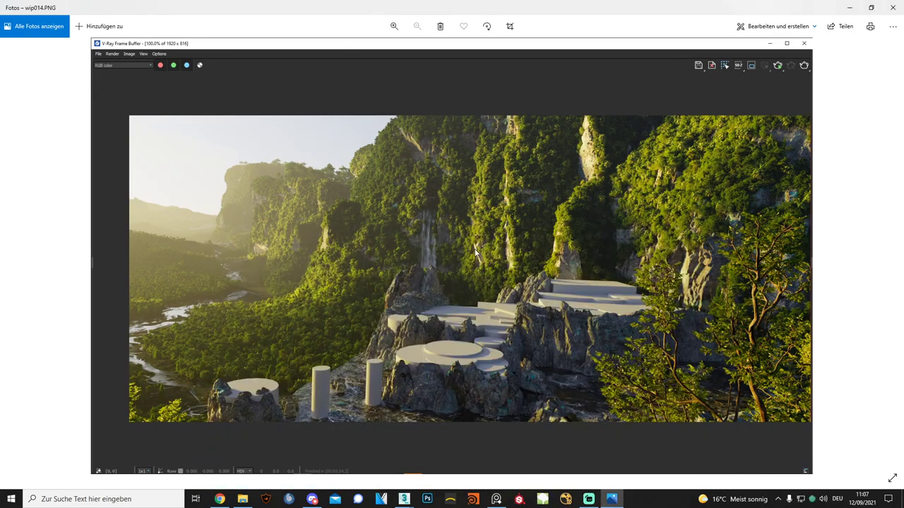
Step through renders wip016 to wip027.PNG, the golden-lit canyon, then show PureRef.
key(Right)
key(Right)
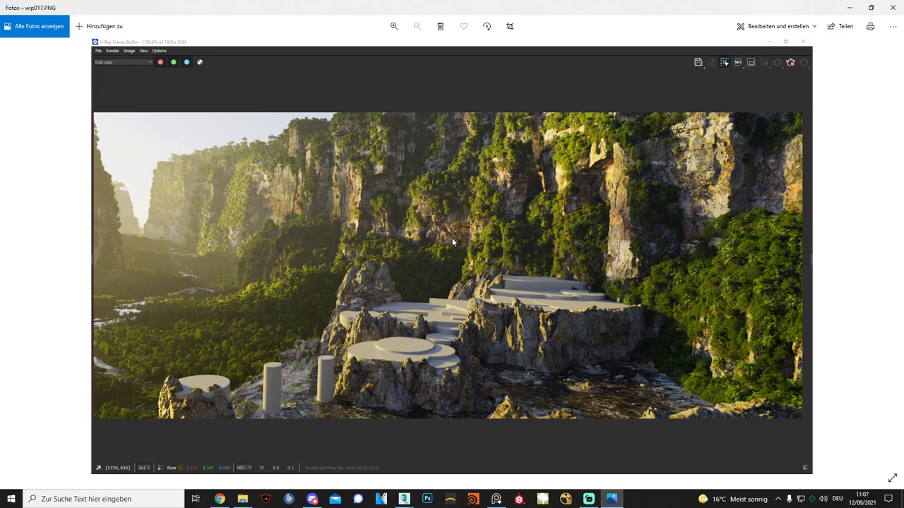
key(Right)
key(Left)
key(Right)
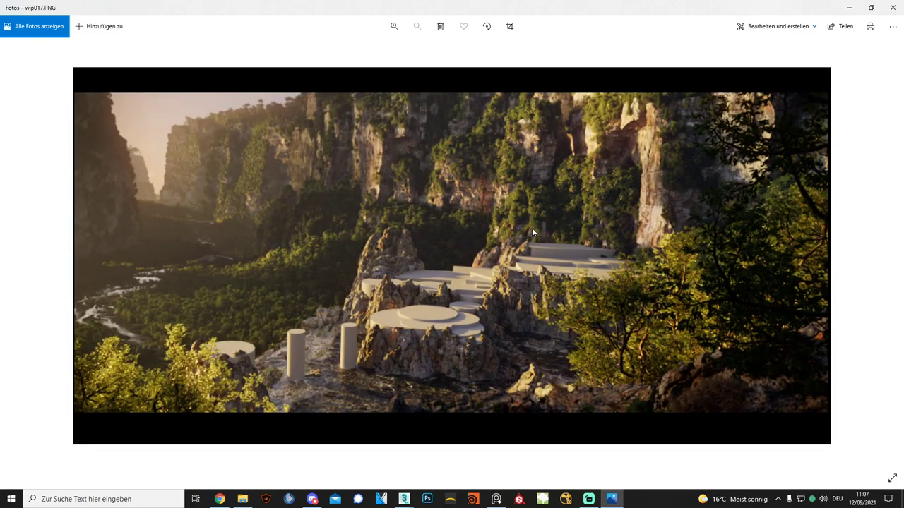
key(Right)
key(Right)
key(Right)
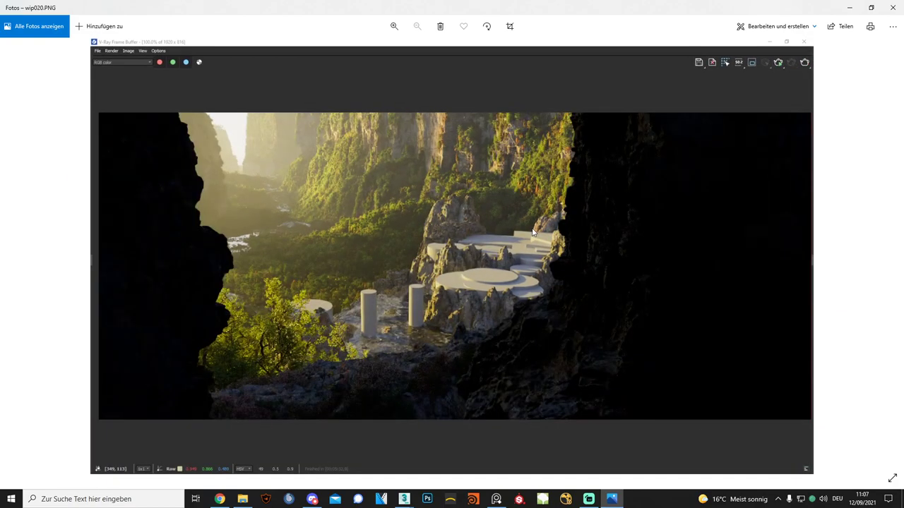
key(Right)
key(Right)
key(Right)
key(Right)
key(Right)
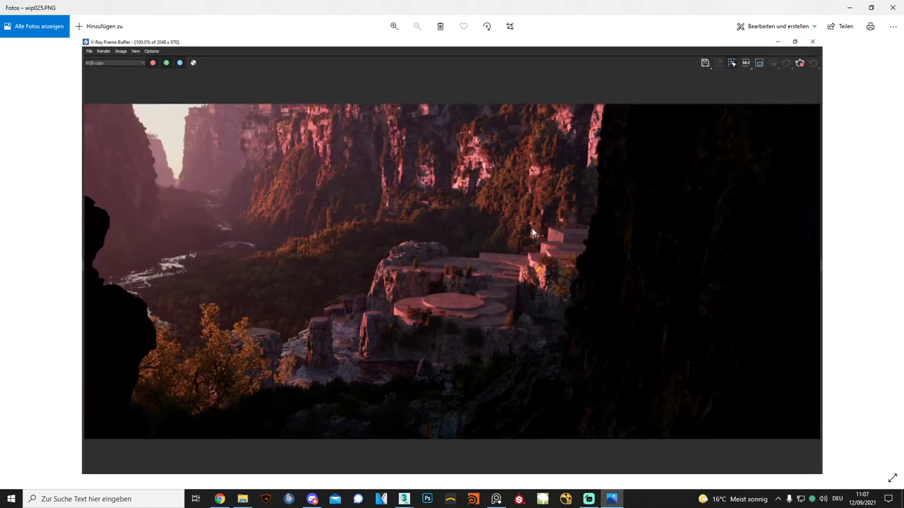
key(Right)
key(Left)
key(Right)
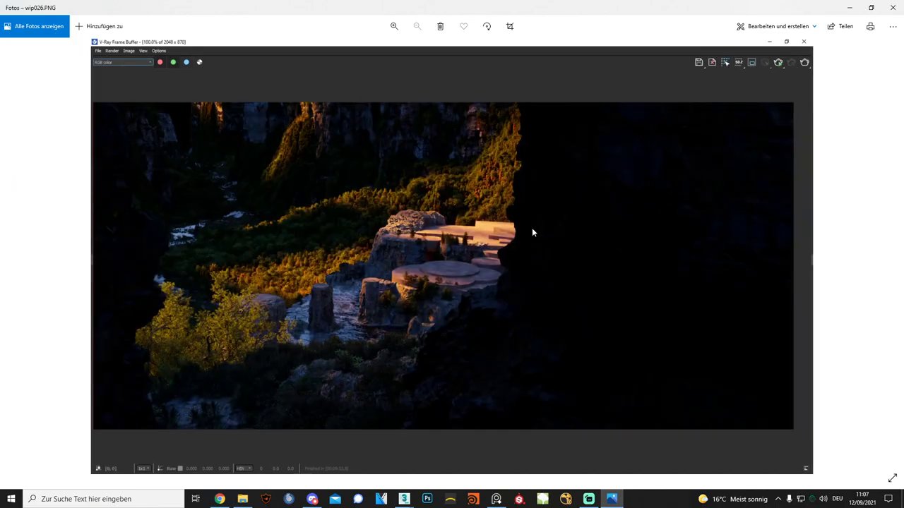
key(Right)
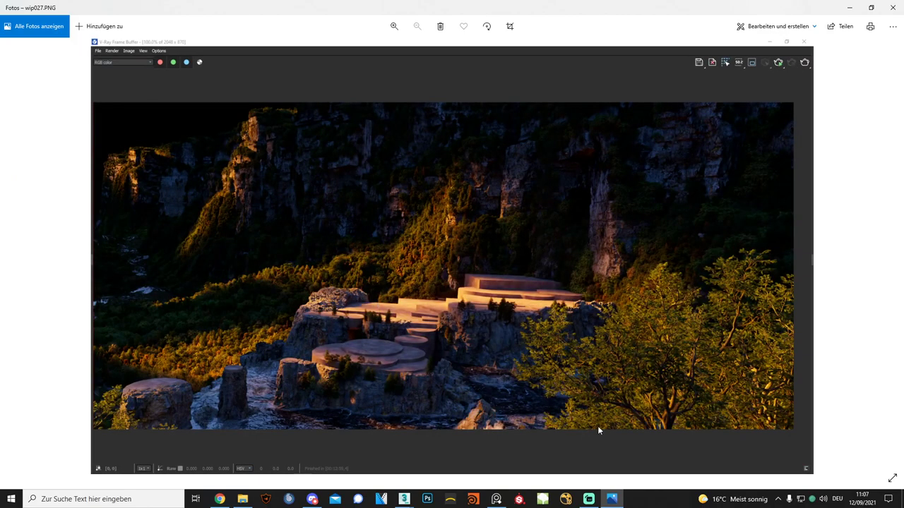
click(496, 499)
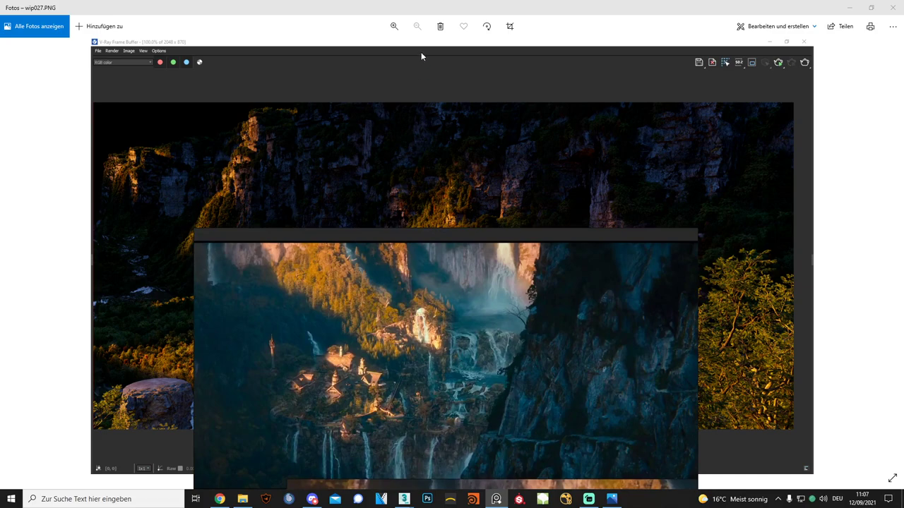
Step one render ahead, then load the Rivendell architecture board and zoom in.
click(412, 10)
key(Right)
key(Right)
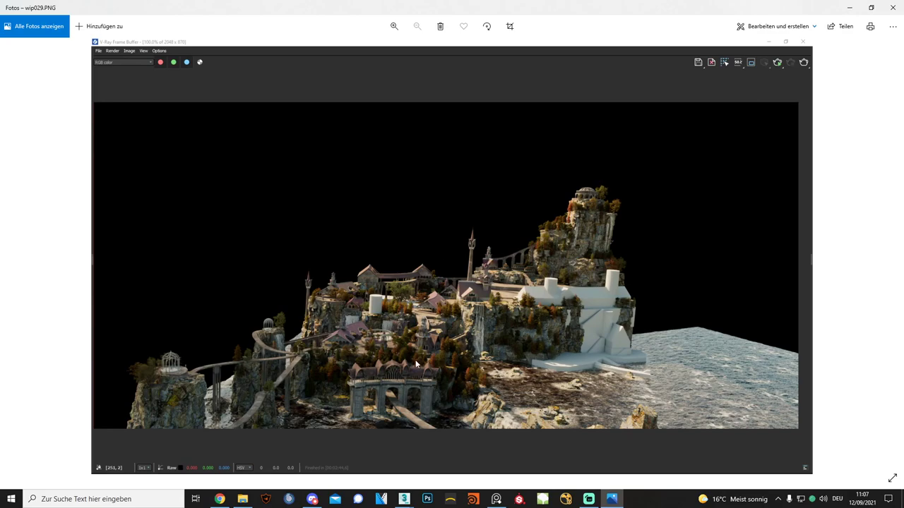
click(493, 503)
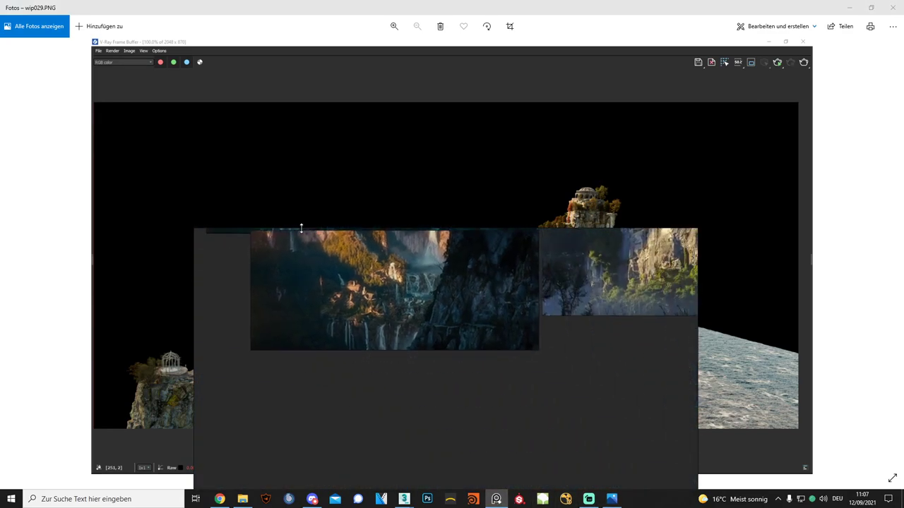
right_click(447, 415)
mouse_move(489, 381)
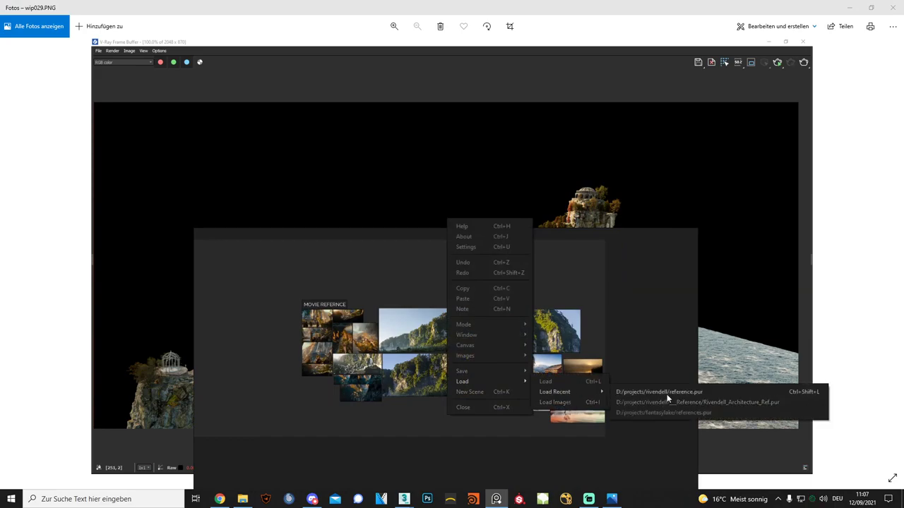
click(669, 394)
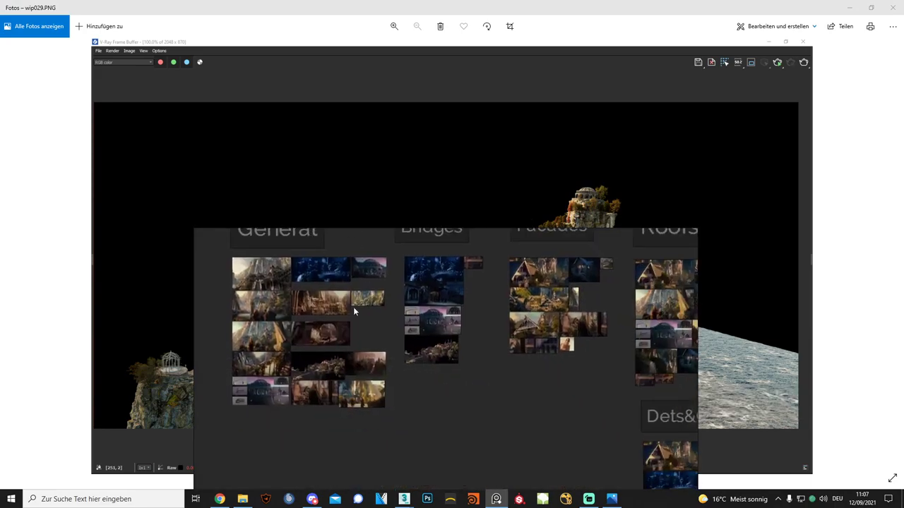
scroll(327, 306, up, 3)
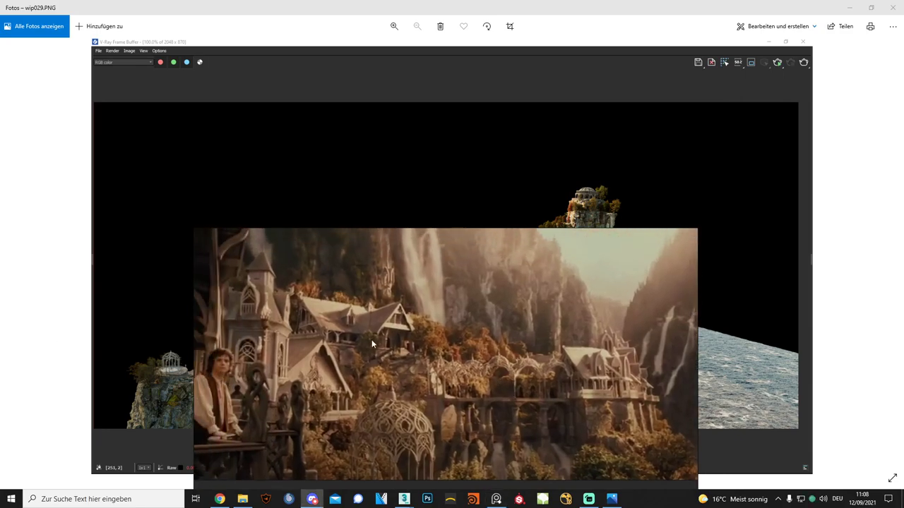
Step forward to wip034.PNG, the cliff-top city above water.
key(Right)
key(Right)
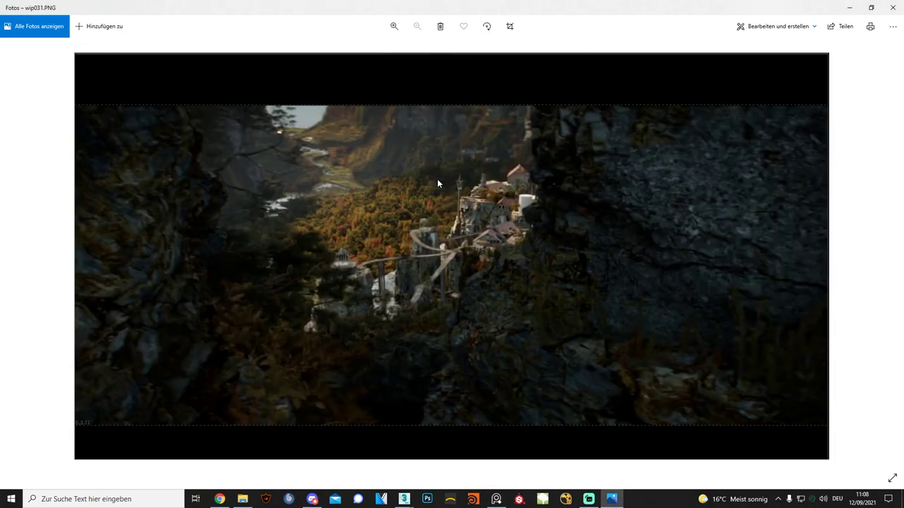
key(Right)
key(Right)
key(Right)
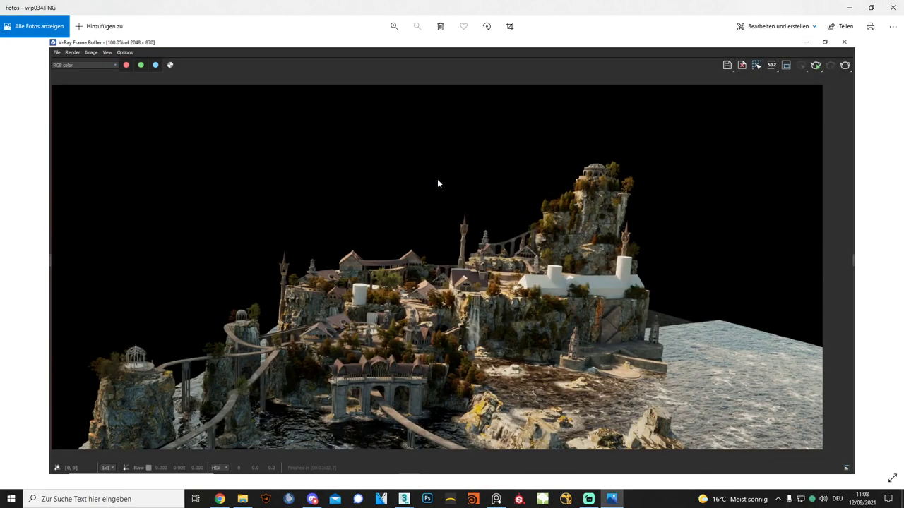
key(Right)
key(Right)
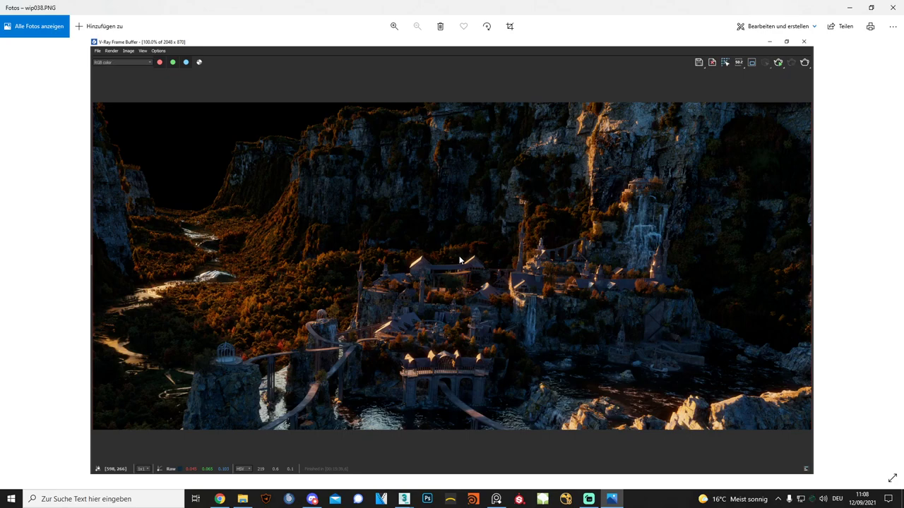
Advance past wip041 to the film still, then return to the dusky wip043.PNG render.
key(Right)
key(Right)
key(Right)
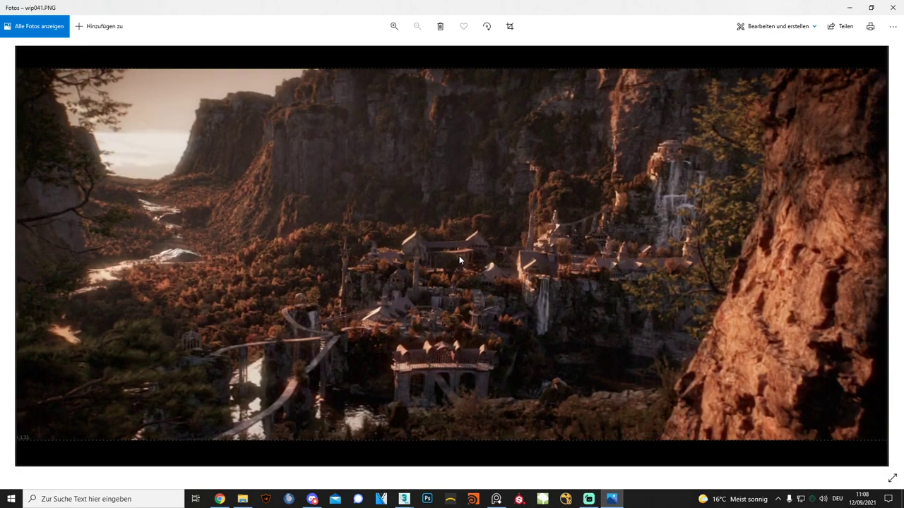
key(Right)
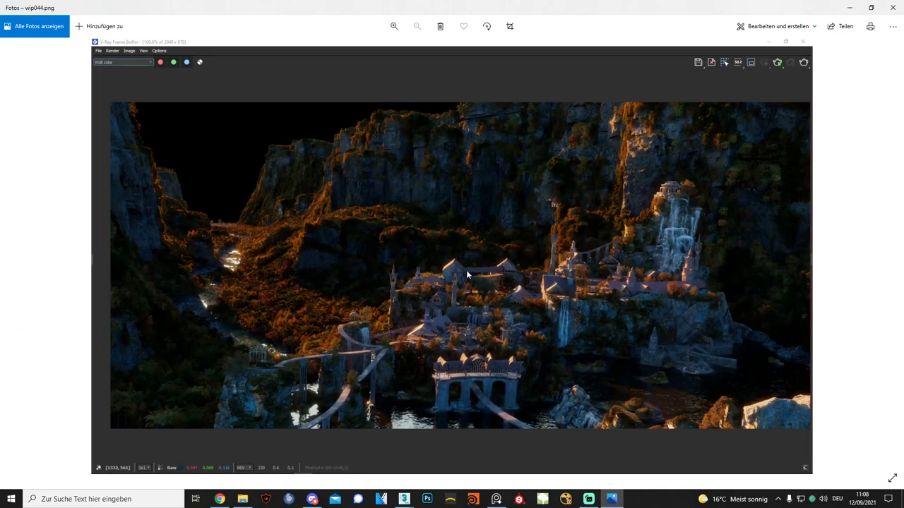
key(Right)
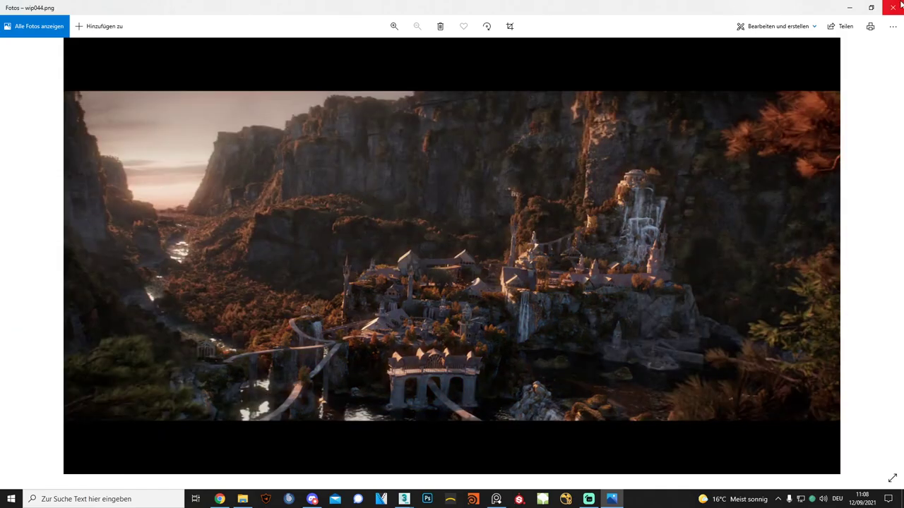
key(Left)
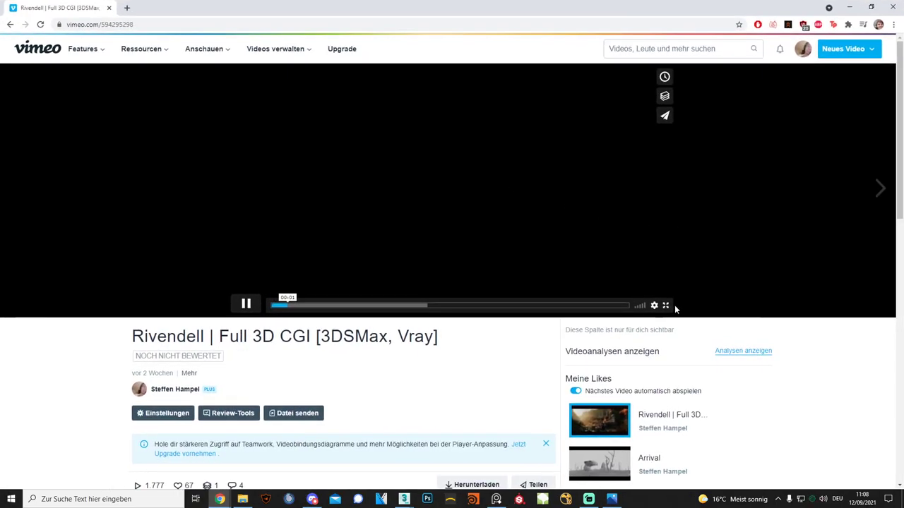
Play the Rivendell clip fullscreen on Vimeo, pause at 00:15, exit fullscreen and minimize Chrome.
click(668, 306)
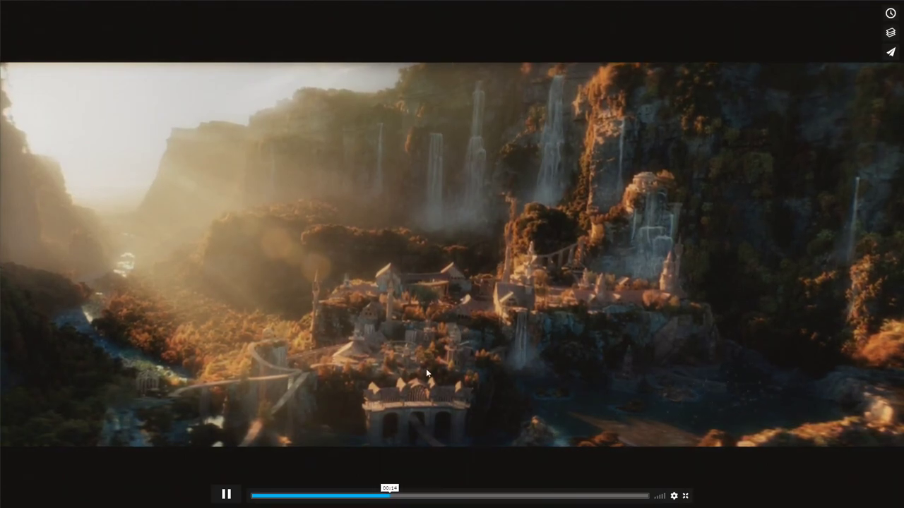
click(226, 498)
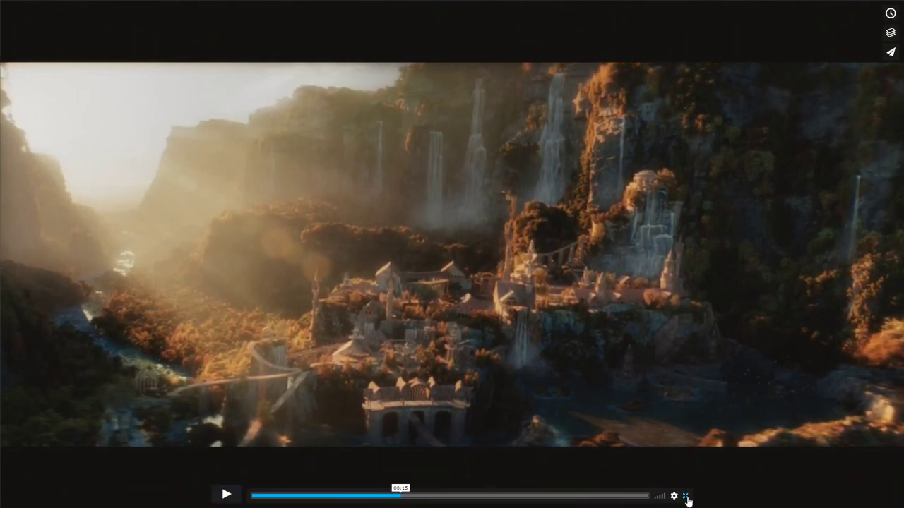
click(685, 495)
click(888, 7)
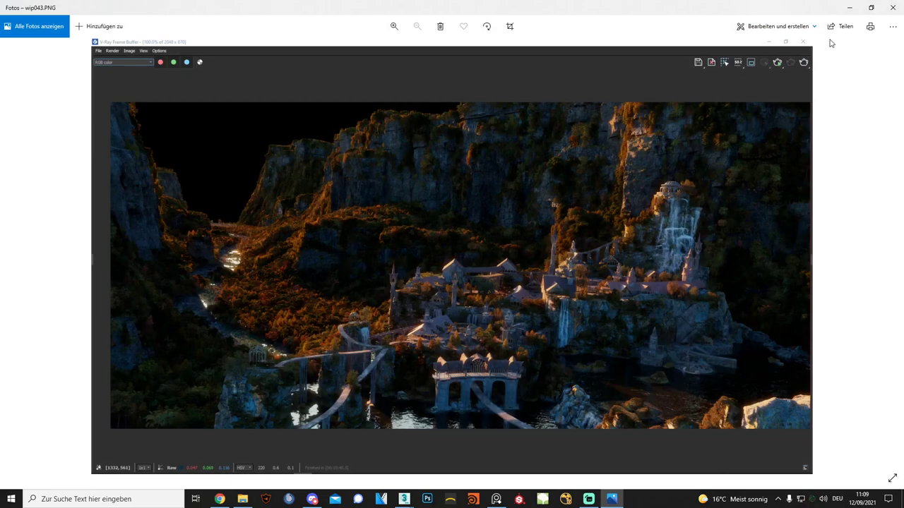
Close the wip043.PNG render in Windows Photos to reveal the 3ds Max scene.
click(895, 9)
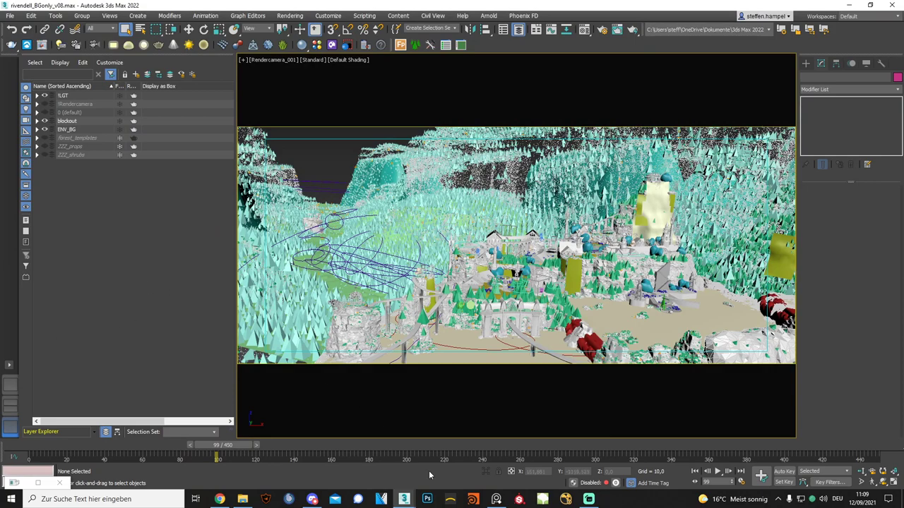
Switch to the foreground-only scene and select the LGTBLOCKER003 plane in the LGT layer.
click(452, 459)
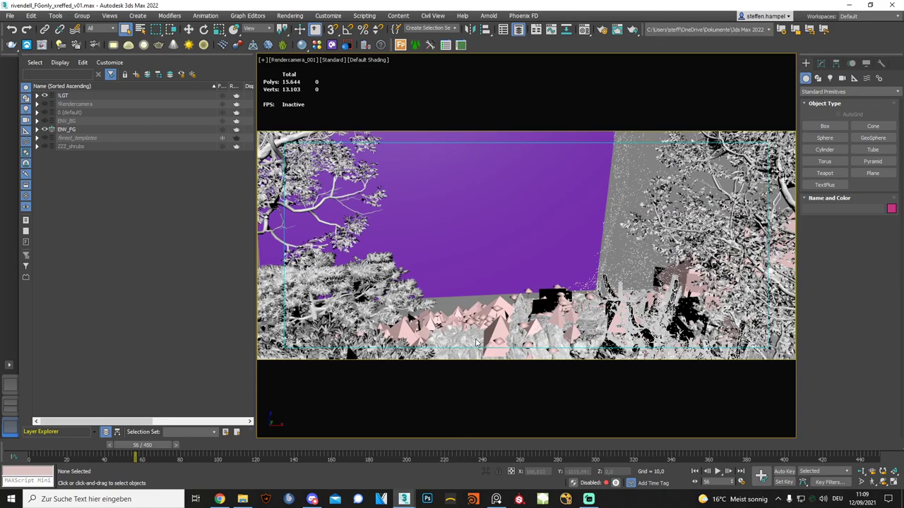
click(346, 455)
click(403, 500)
click(452, 459)
click(37, 96)
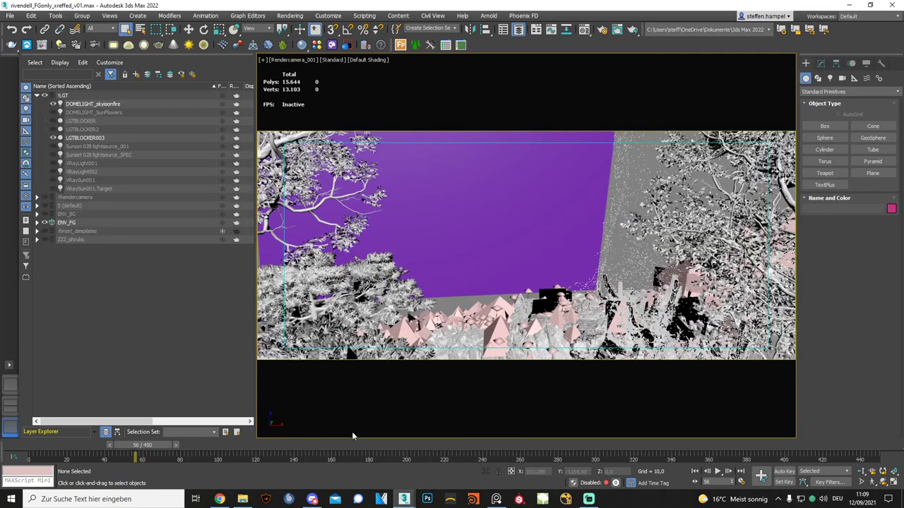
click(457, 197)
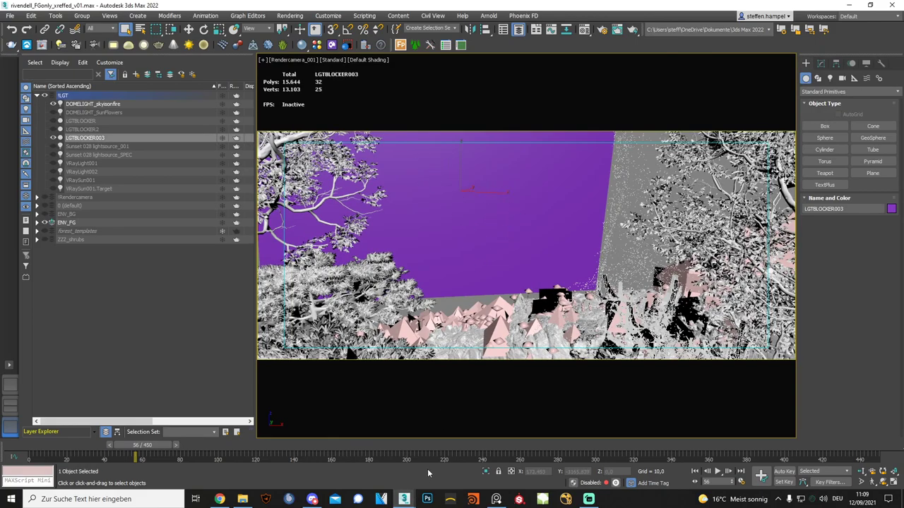
Compare with the background scene, scrub the timeline to frames 24 and 56, and deselect the blocker.
click(375, 481)
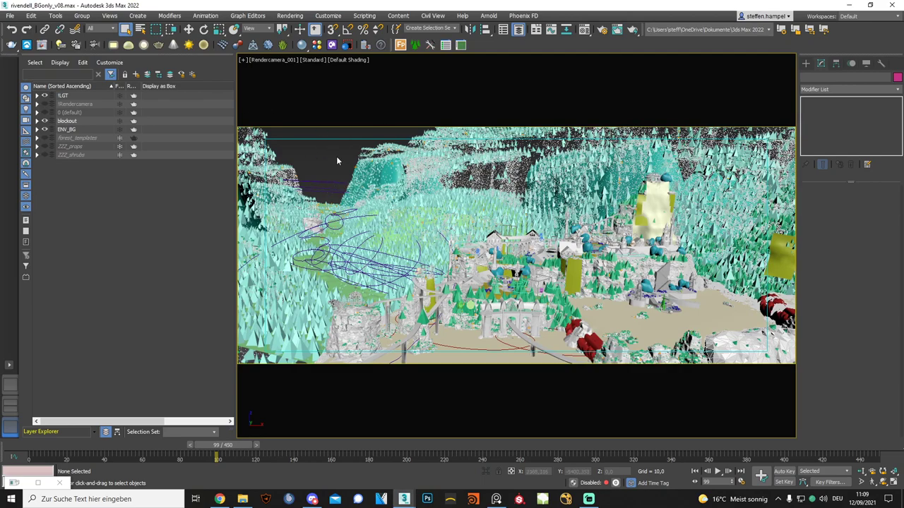
mouse_move(404, 499)
click(443, 481)
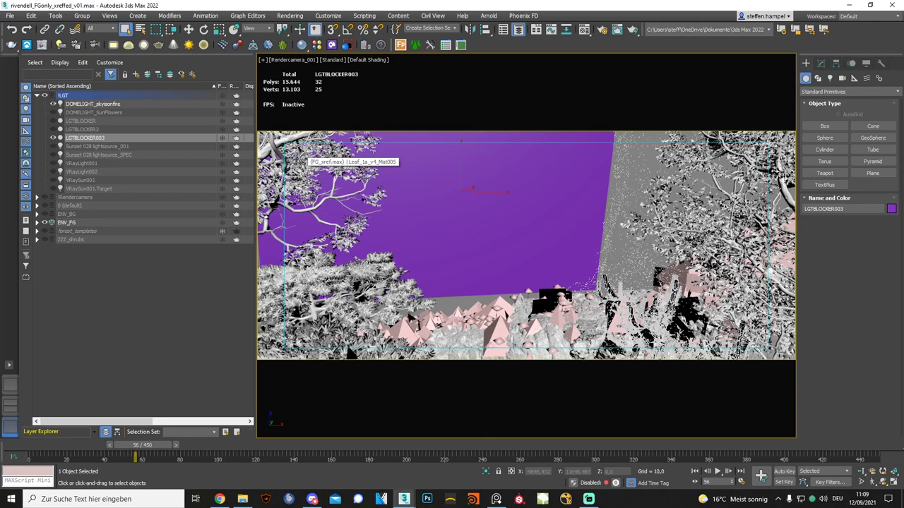
drag(135, 445, 88, 447)
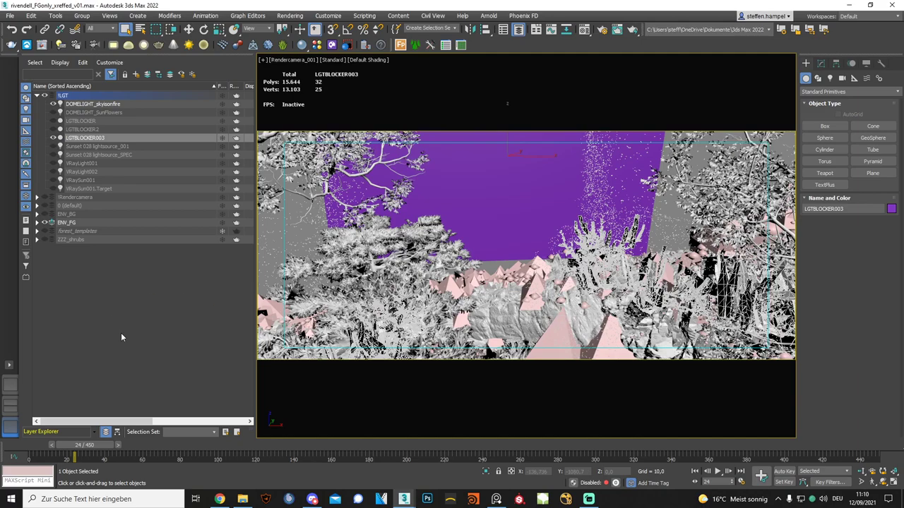
click(107, 316)
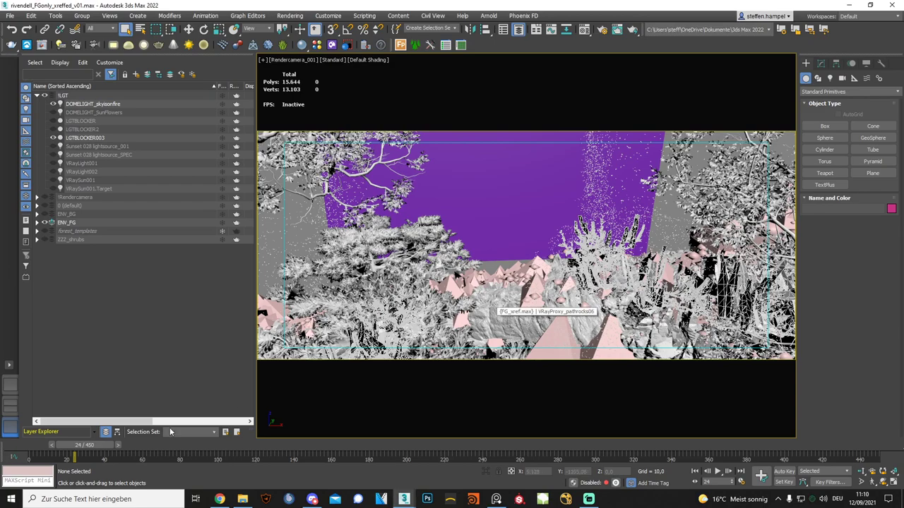
click(141, 445)
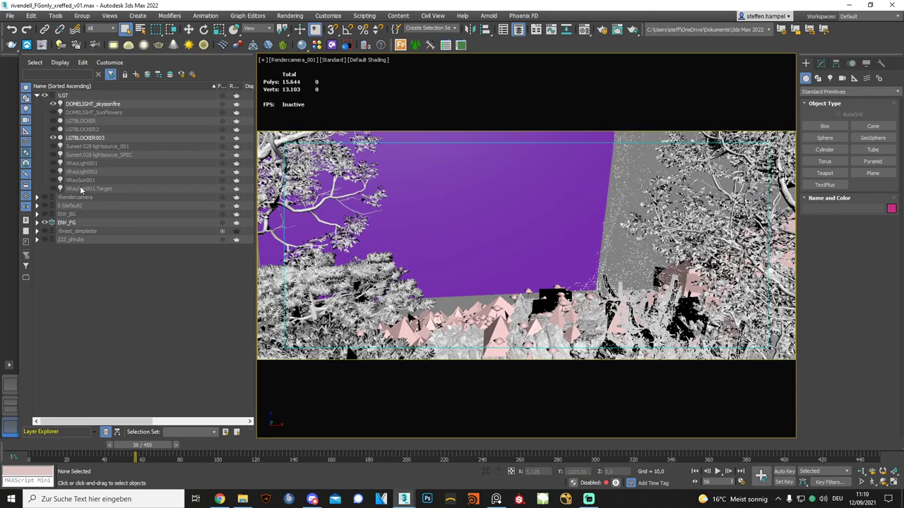
Inspect the VRayProxy rocks in ENV_FG's path_rocks layer, then start opening another scene file.
click(37, 223)
click(54, 283)
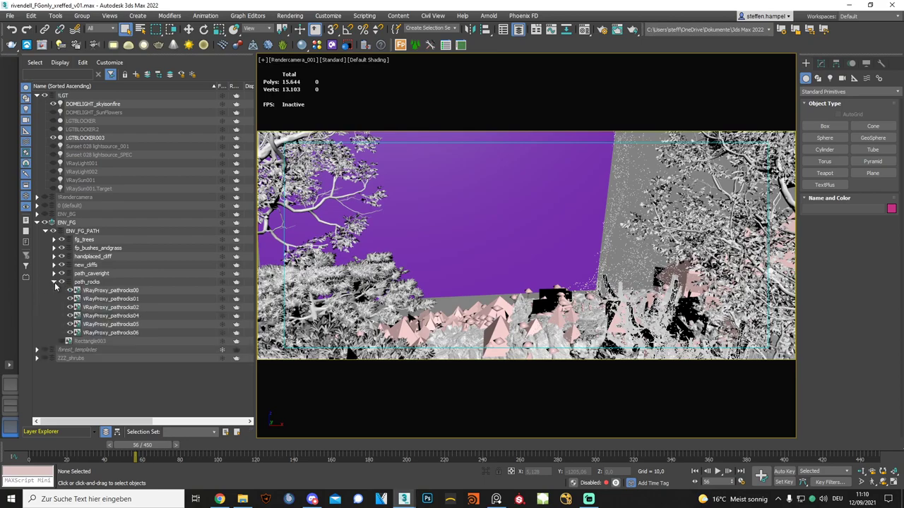
click(54, 283)
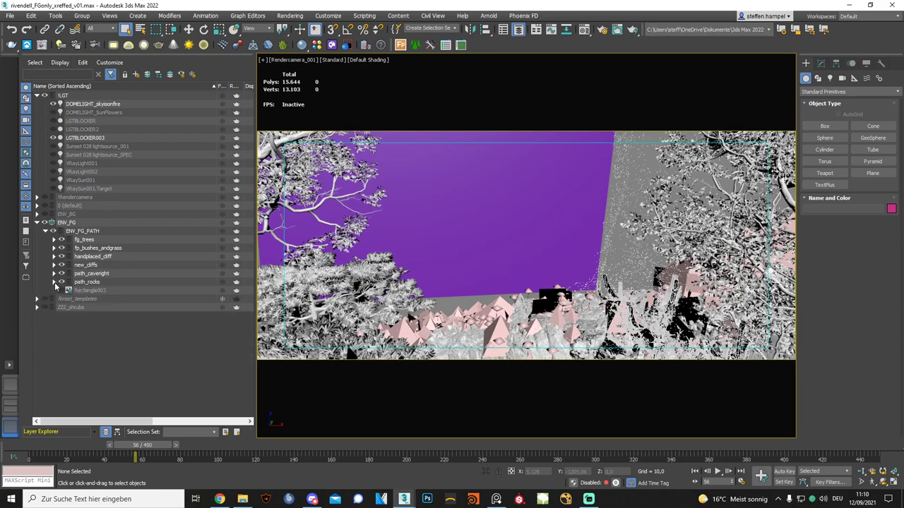
click(10, 15)
click(29, 51)
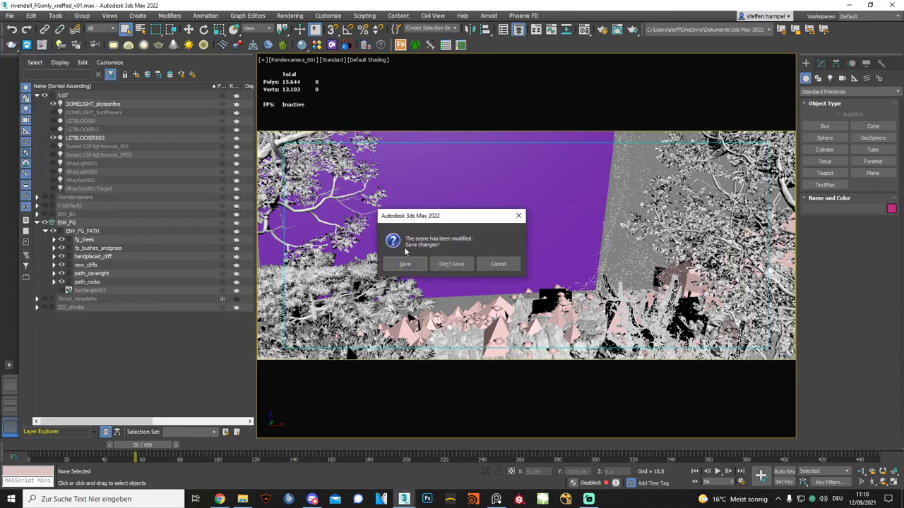
Skip saving, select rivendell_FGonly_v03 in the file browser, then close it back to rivendell_BGonly_v08.
click(446, 265)
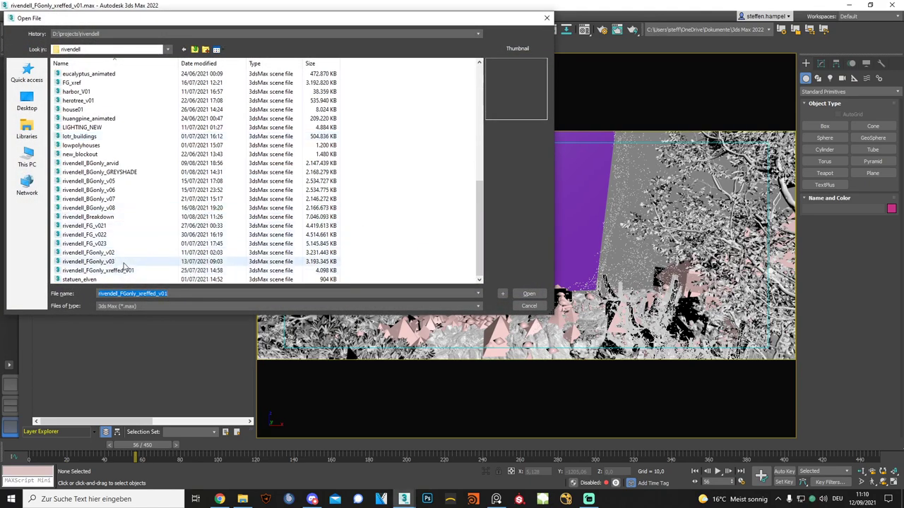
click(130, 262)
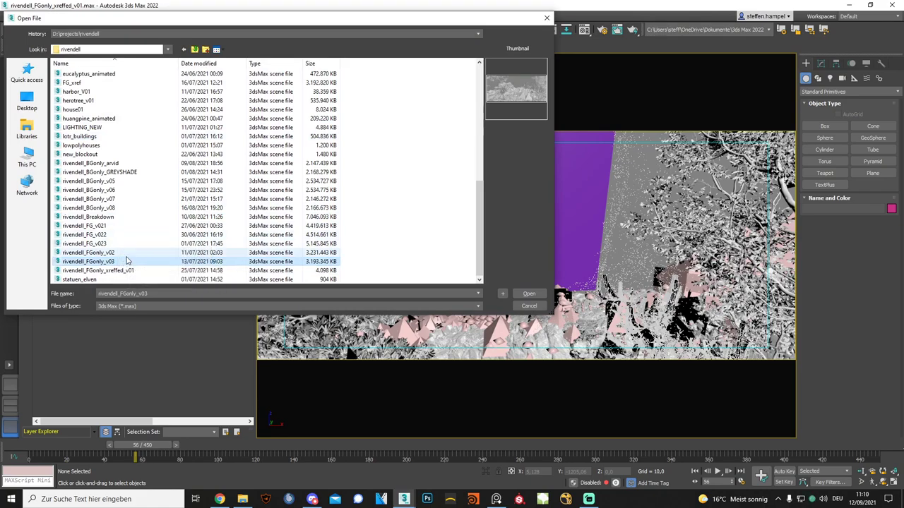
click(528, 294)
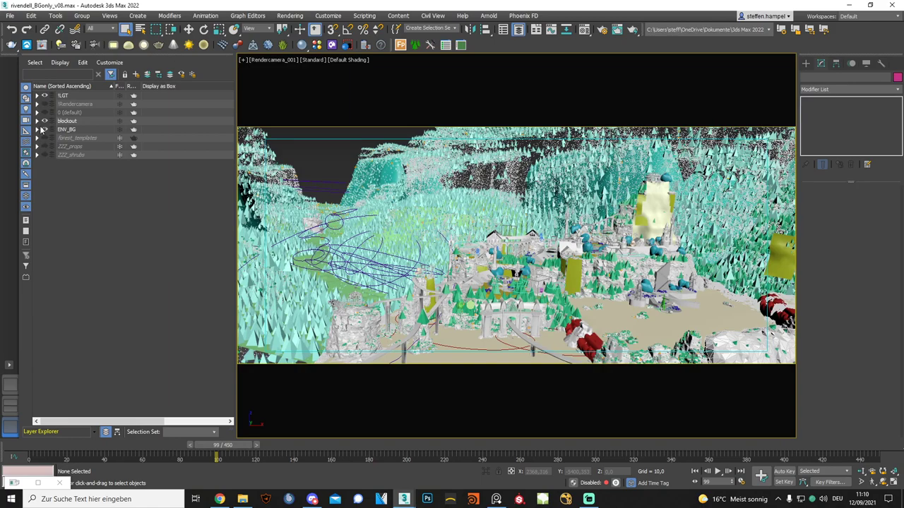
click(45, 130)
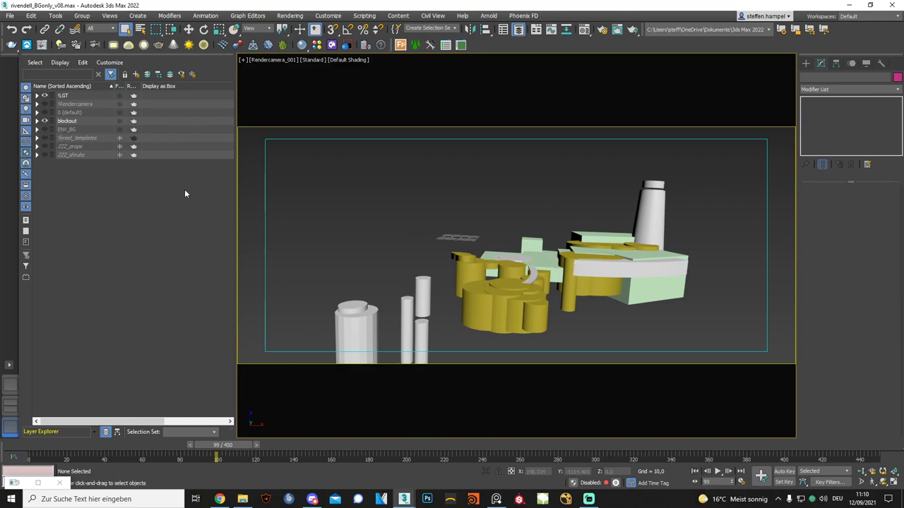
click(45, 130)
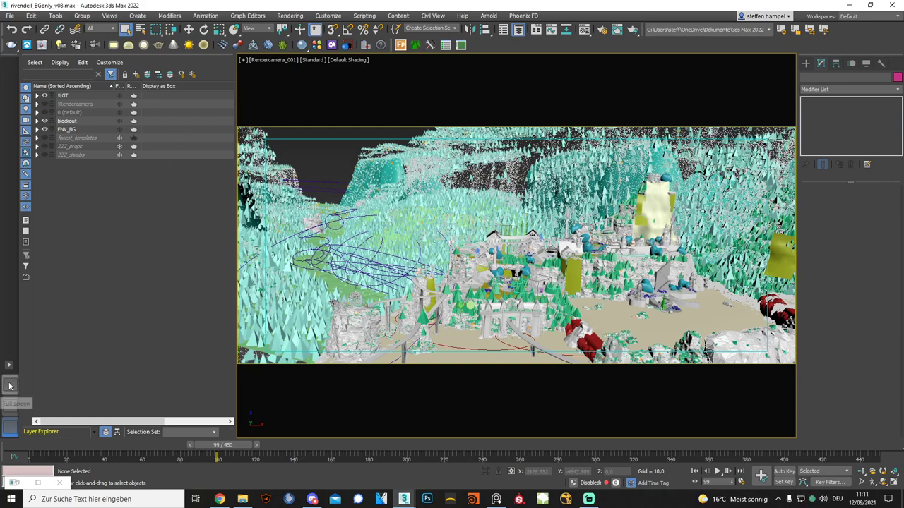
Switch to a perspective view of the elven village and expand ENV_BG's waterfall layer.
click(19, 414)
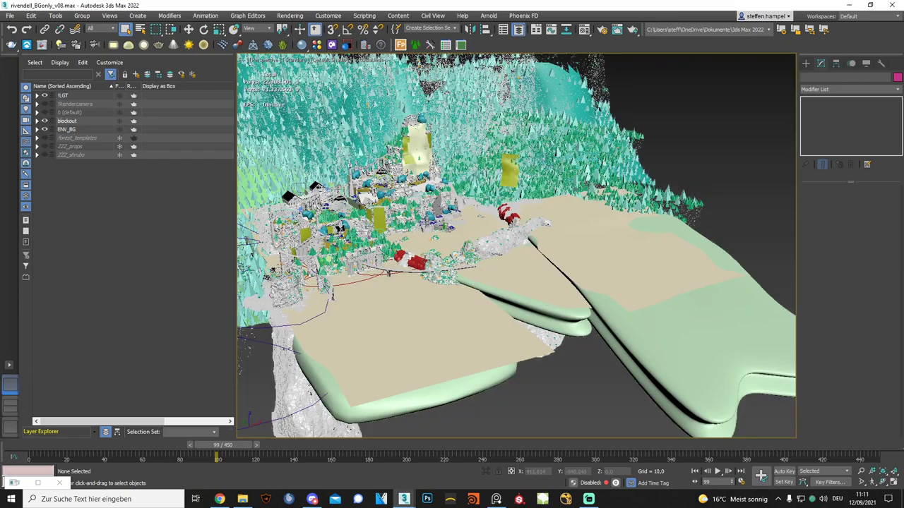
alt+middle_drag(464, 231, 489, 265)
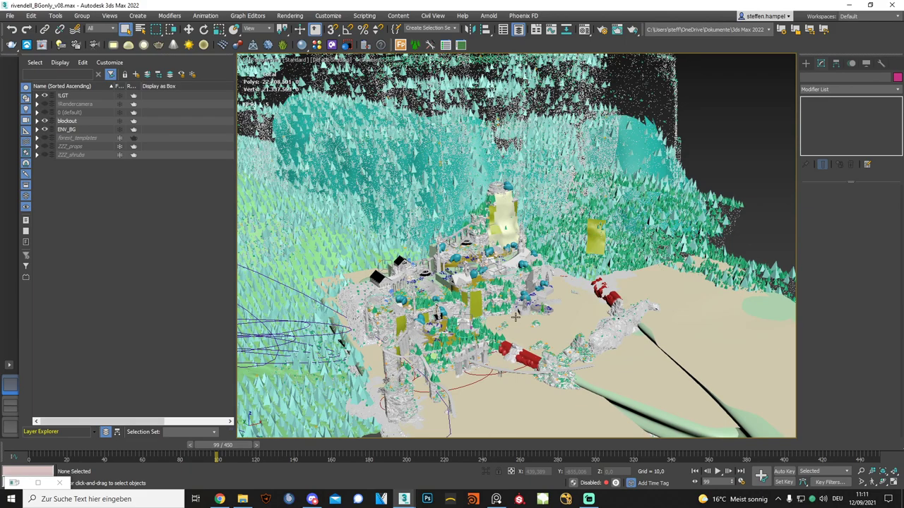
click(37, 130)
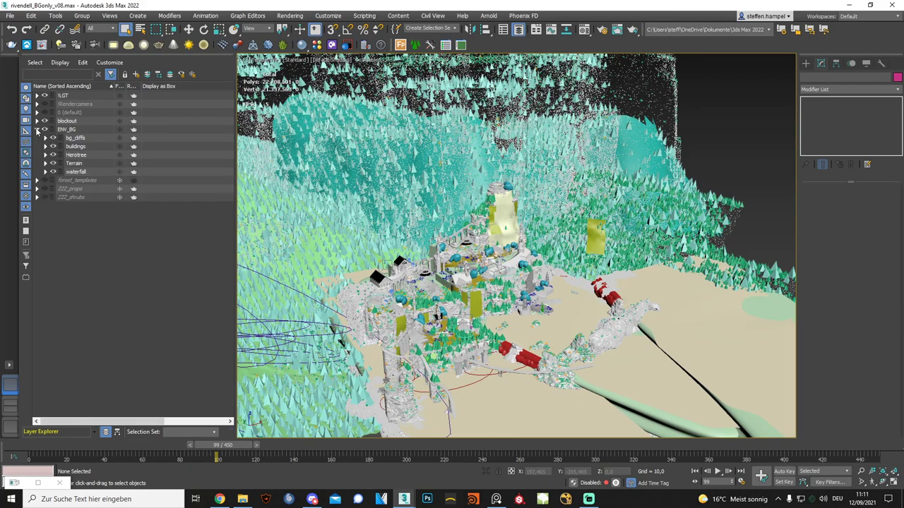
click(45, 172)
click(46, 172)
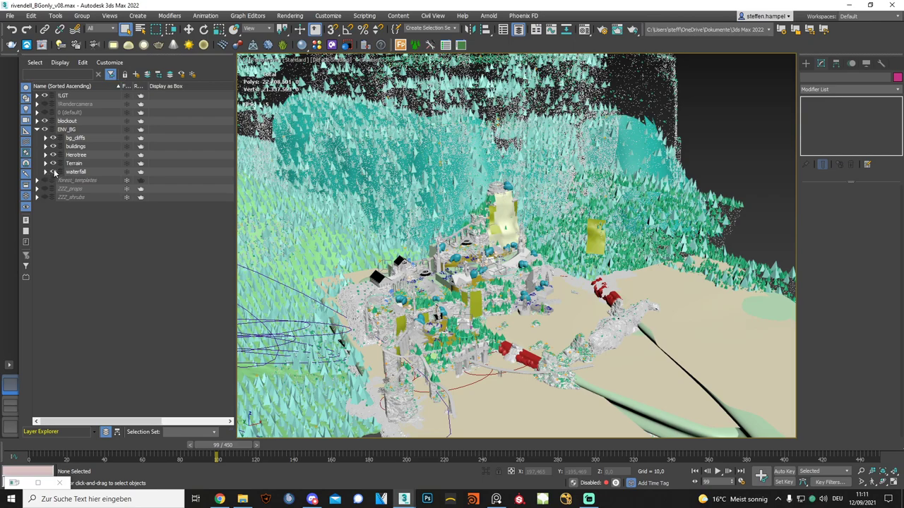
Toggle the waterfall layer's visibility until it shows, then select a yellow waterfall plane.
click(53, 172)
click(53, 172)
click(53, 171)
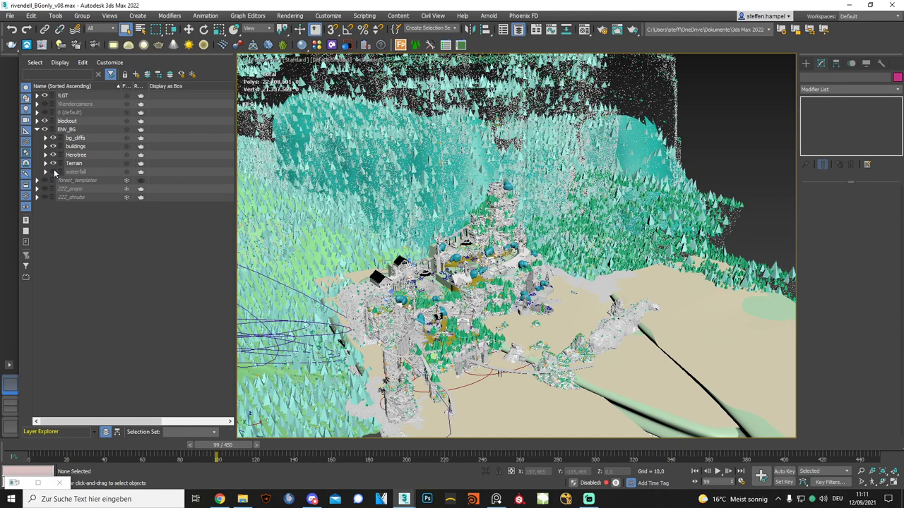
click(53, 171)
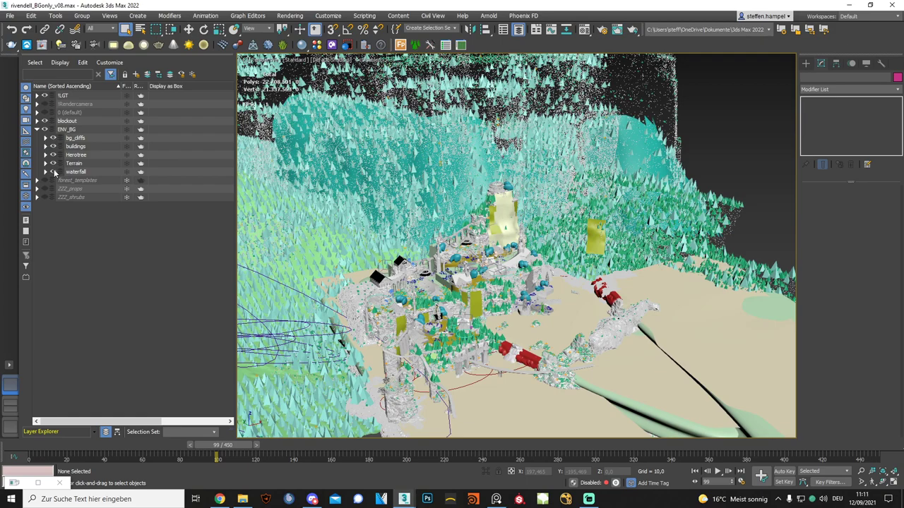
click(53, 172)
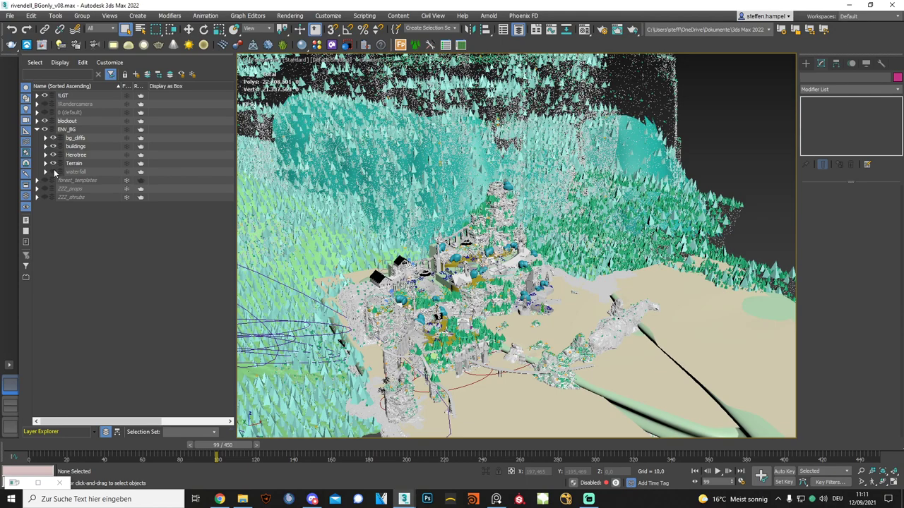
click(53, 171)
click(53, 172)
click(53, 172)
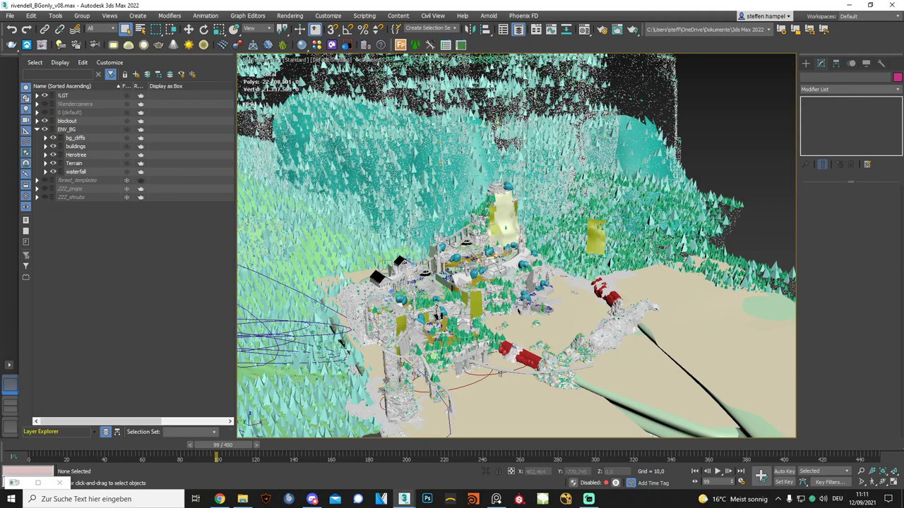
click(510, 211)
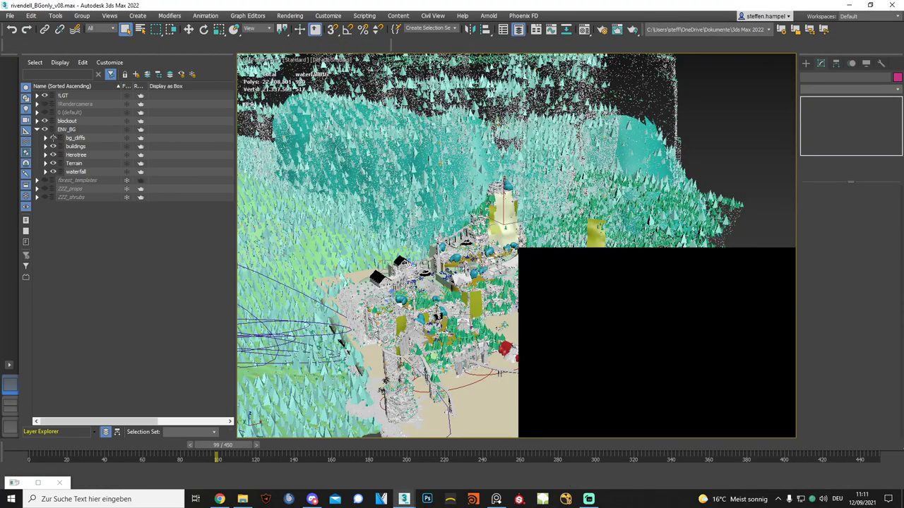
Hide the bg_cliffs layer, select waterfallBIG, zoom onto the cliff, and activate the Move tool (W).
click(53, 138)
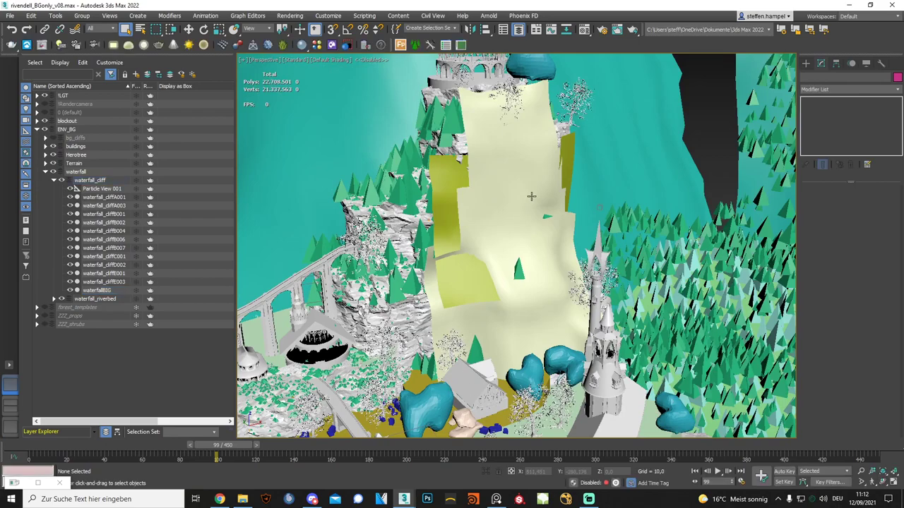
click(531, 197)
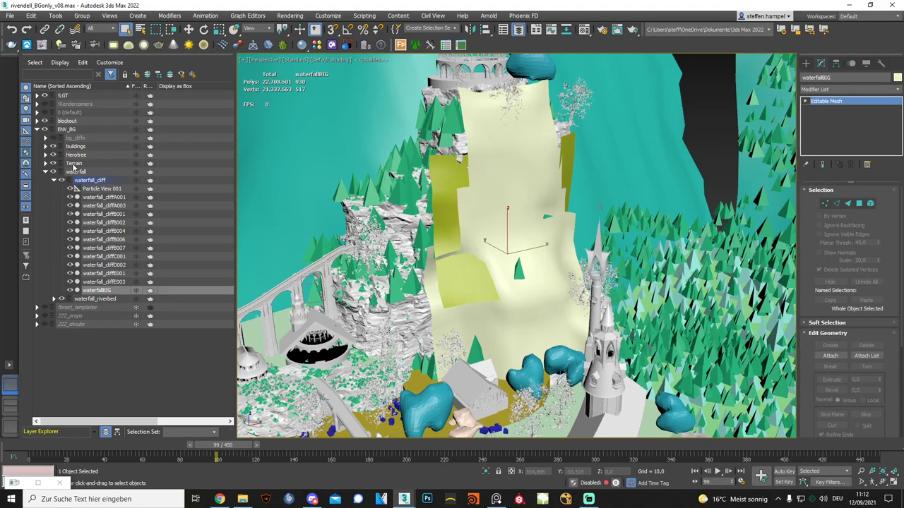
alt+middle_drag(558, 303, 551, 332)
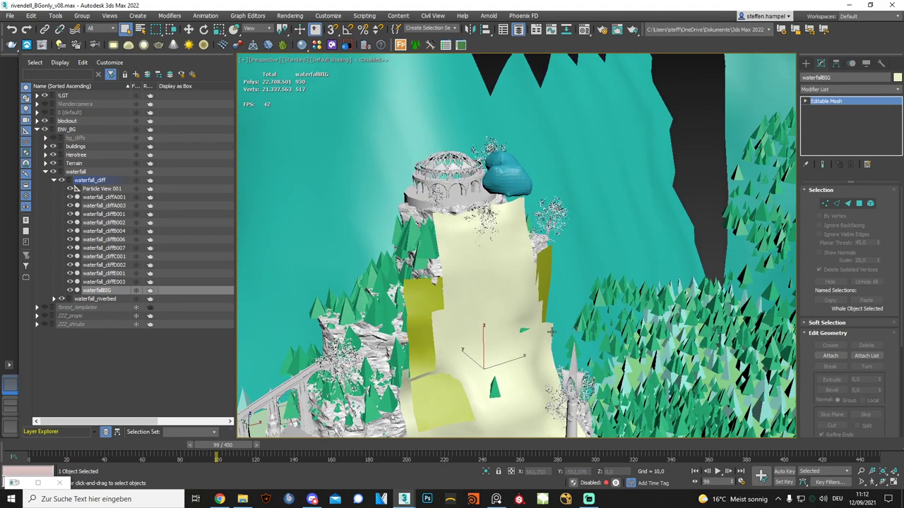
scroll(547, 329, up, 1)
scroll(540, 322, up, 1)
scroll(532, 314, up, 2)
scroll(522, 306, up, 1)
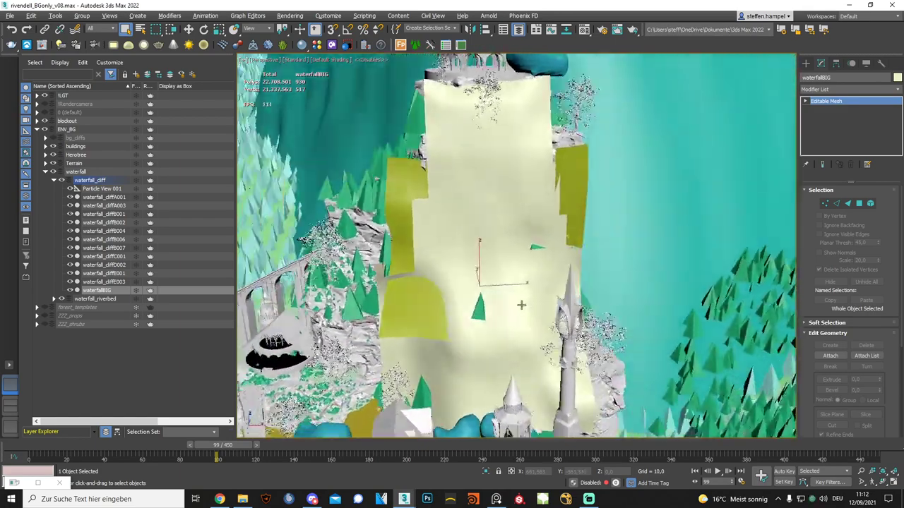
alt+middle_drag(521, 305, 496, 302)
key(w)
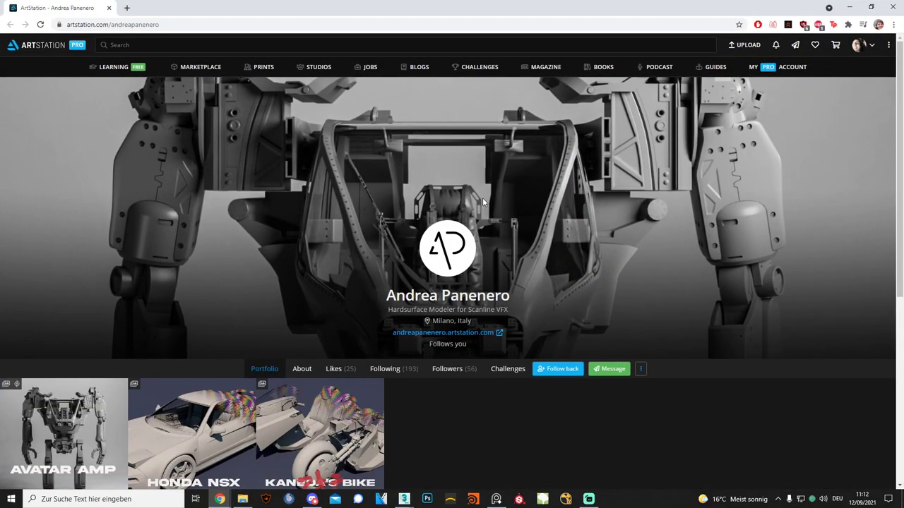
Open the Avatar AMP project on the ArtStation profile and scroll through its renders and wireframe videos.
scroll(484, 203, down, 2)
click(56, 268)
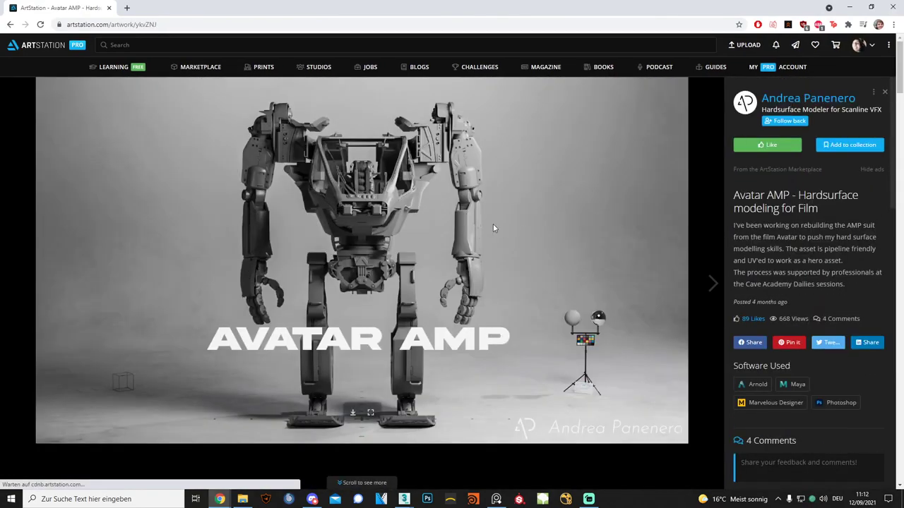
scroll(419, 212, down, 4)
scroll(420, 212, down, 2)
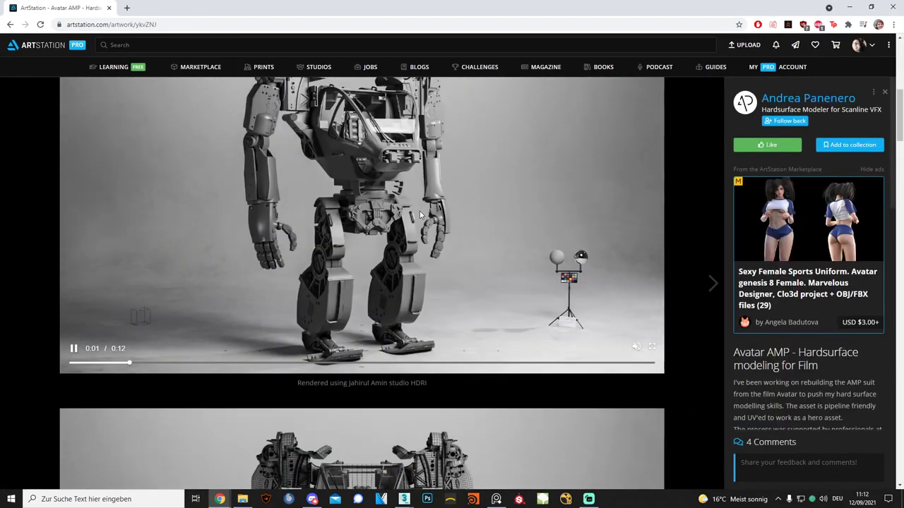
scroll(419, 209, up, 1)
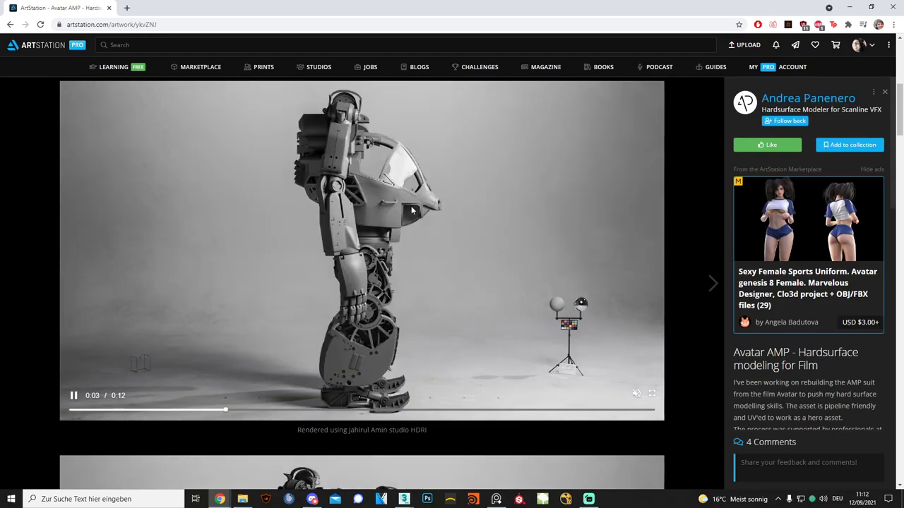
scroll(413, 212, down, 3)
scroll(424, 223, up, 3)
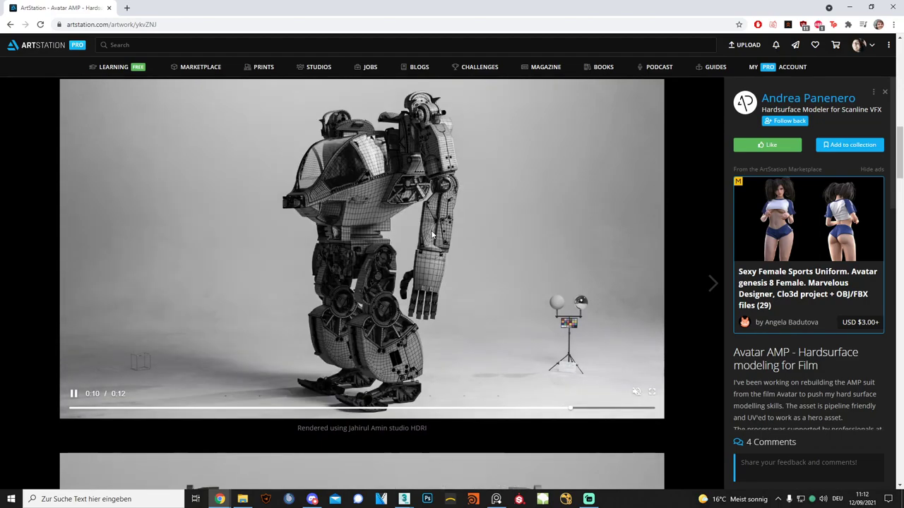
scroll(432, 231, down, 3)
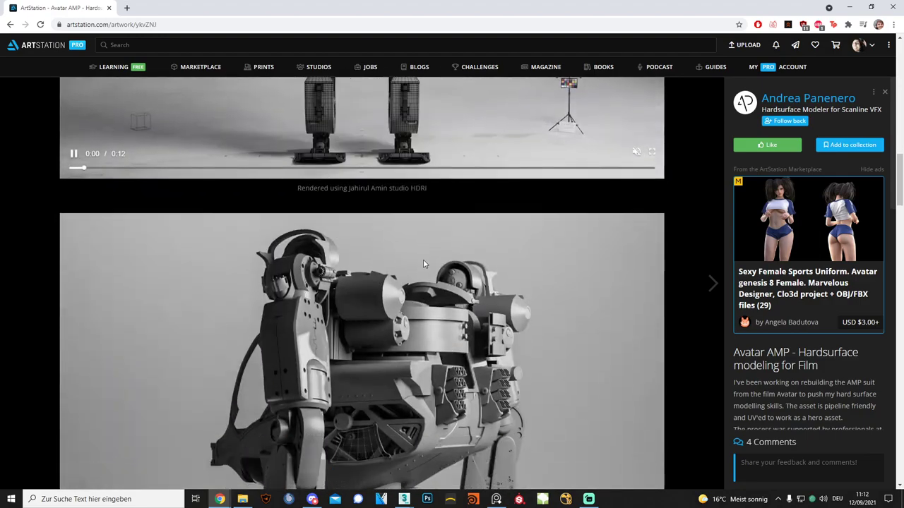
scroll(423, 263, down, 3)
scroll(413, 259, down, 3)
scroll(408, 245, down, 3)
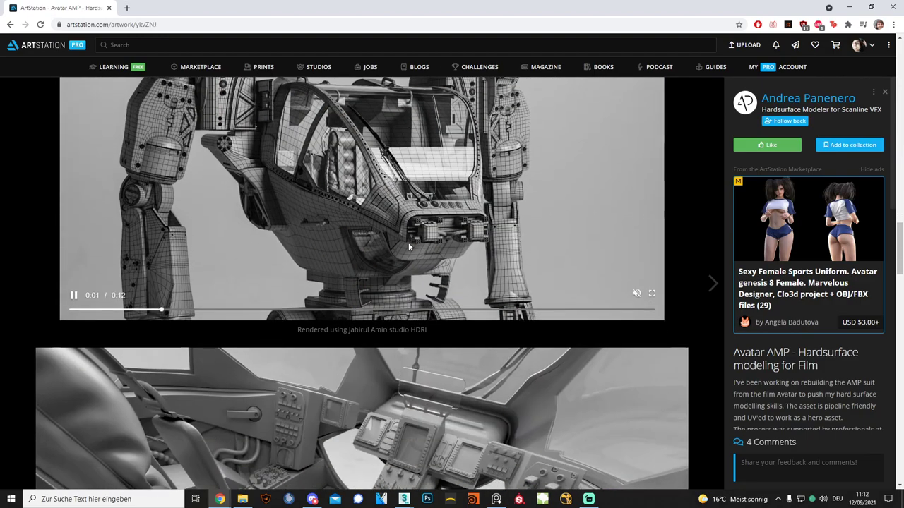
scroll(408, 243, up, 2)
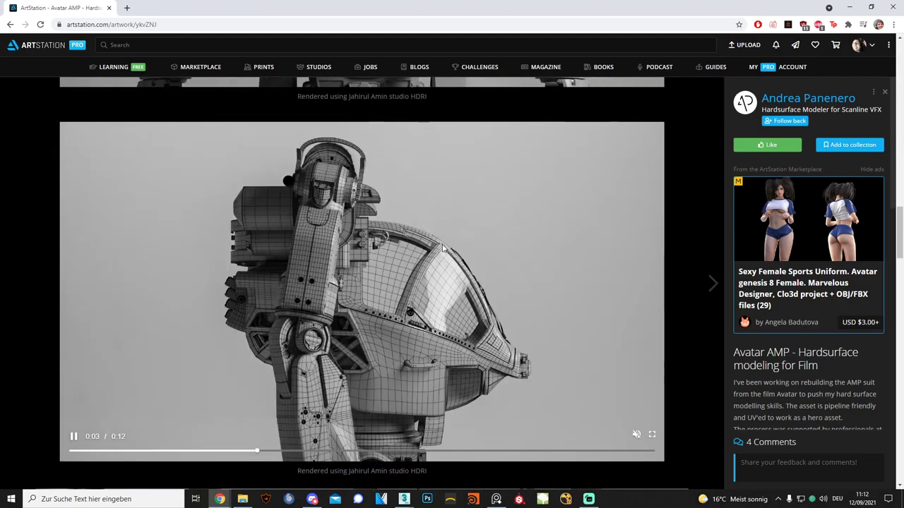
scroll(416, 227, down, 1)
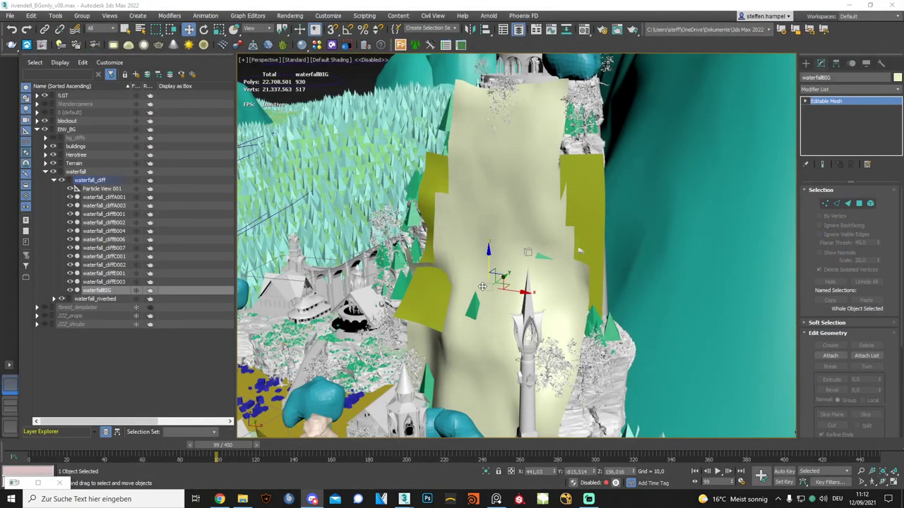
Orbit down the waterfall, select rock city_cliffs073, then collapse the city_cliffs group and buildings layer.
mouse_move(544, 332)
alt+middle_down()
mouse_move(564, 325)
mouse_move(523, 304)
mouse_move(543, 239)
alt+middle_up()
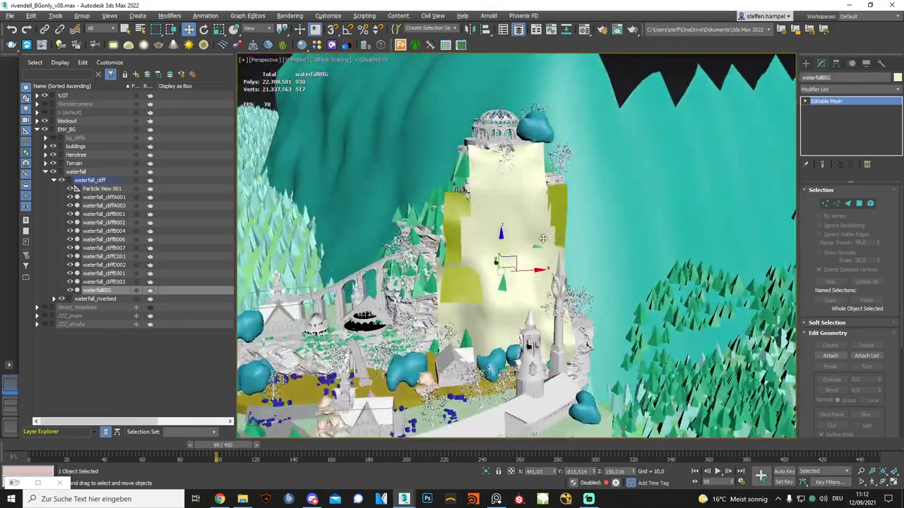
mouse_move(516, 337)
alt+middle_down()
mouse_move(524, 117)
mouse_move(434, 200)
mouse_move(565, 310)
mouse_move(551, 318)
mouse_move(585, 329)
alt+middle_up()
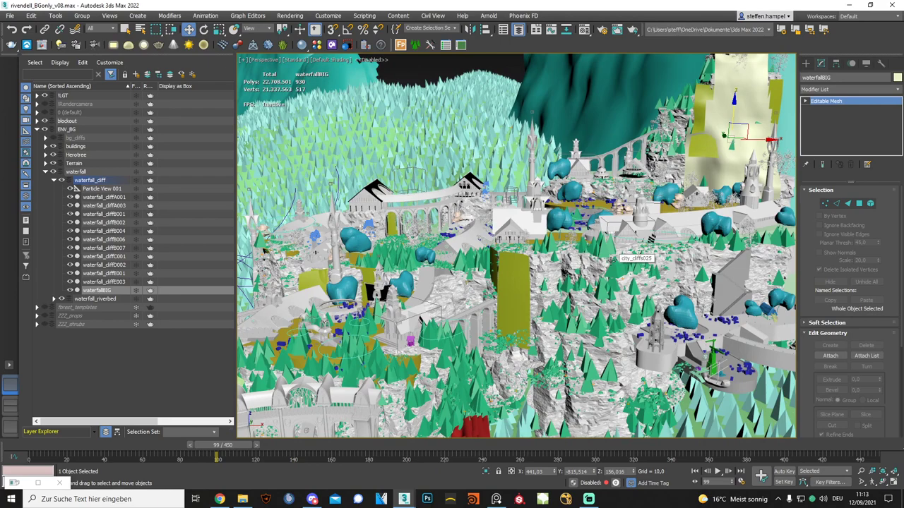
click(589, 404)
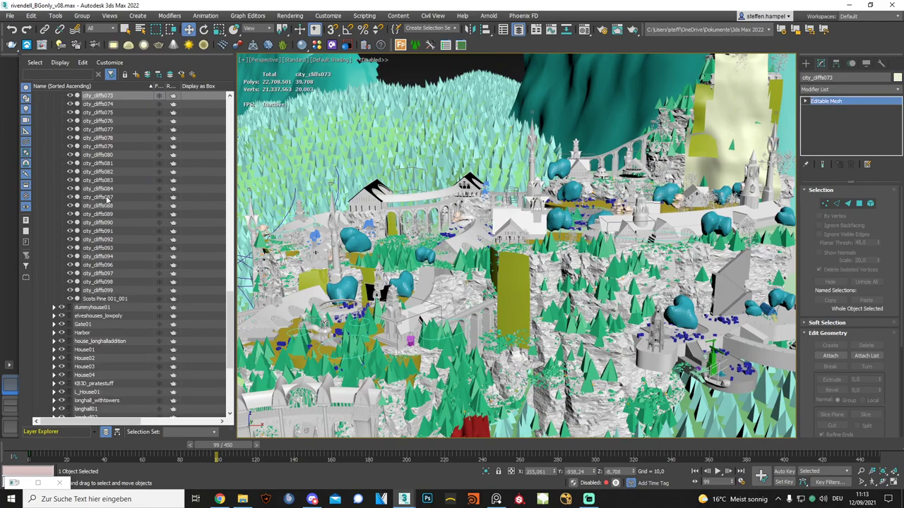
scroll(108, 199, up, 15)
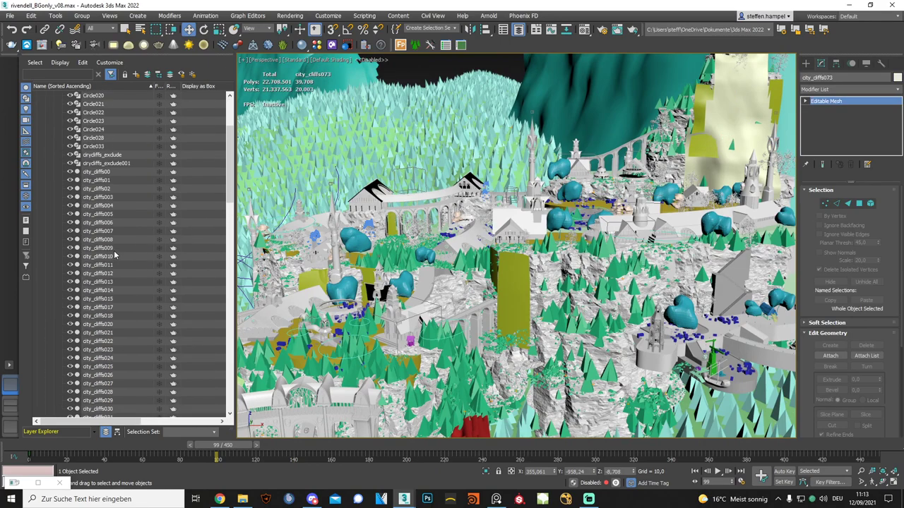
scroll(115, 255, up, 10)
click(54, 155)
key(z)
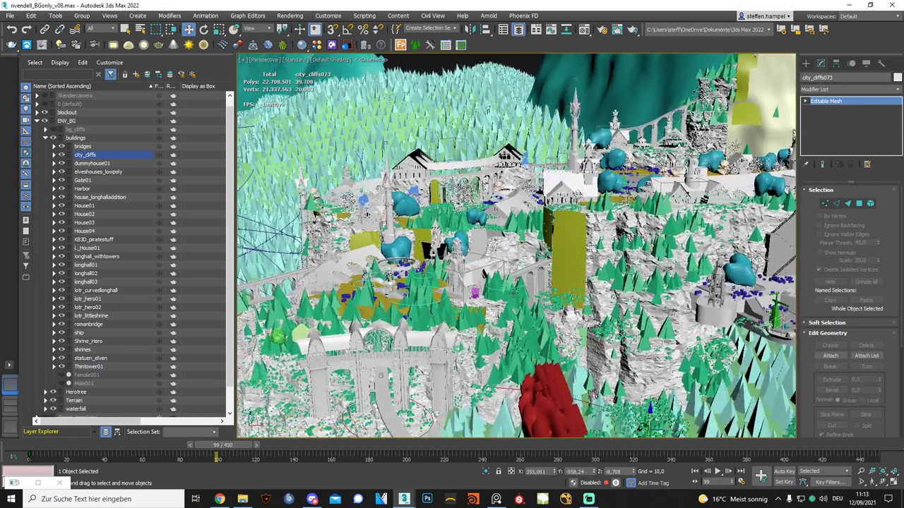
alt+middle_drag(494, 318, 510, 320)
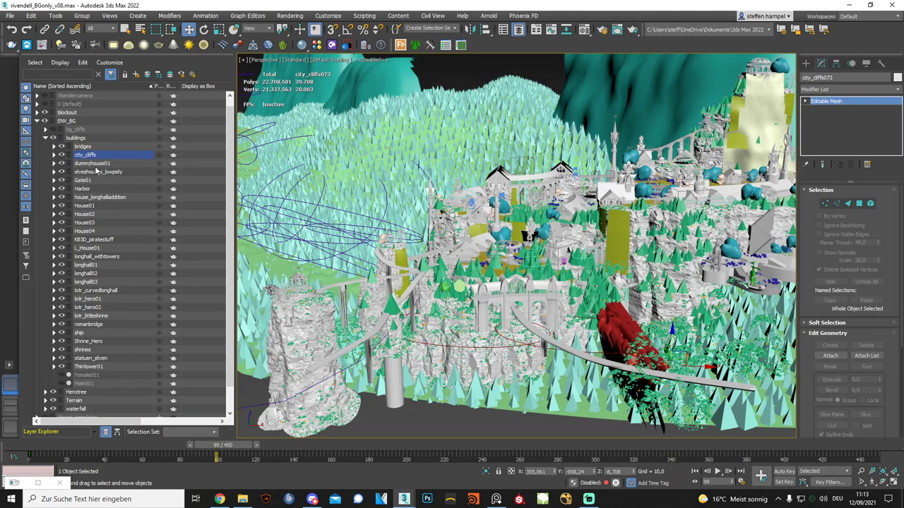
click(46, 137)
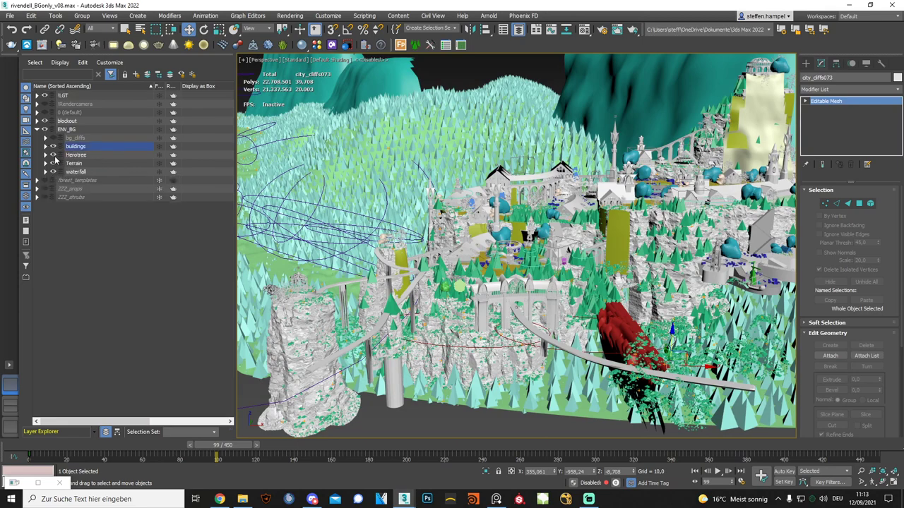
Hide the terrain layer, select !FP_citycliffs, and hide the four vegetation scatters under city_cliffs.
click(53, 163)
click(45, 146)
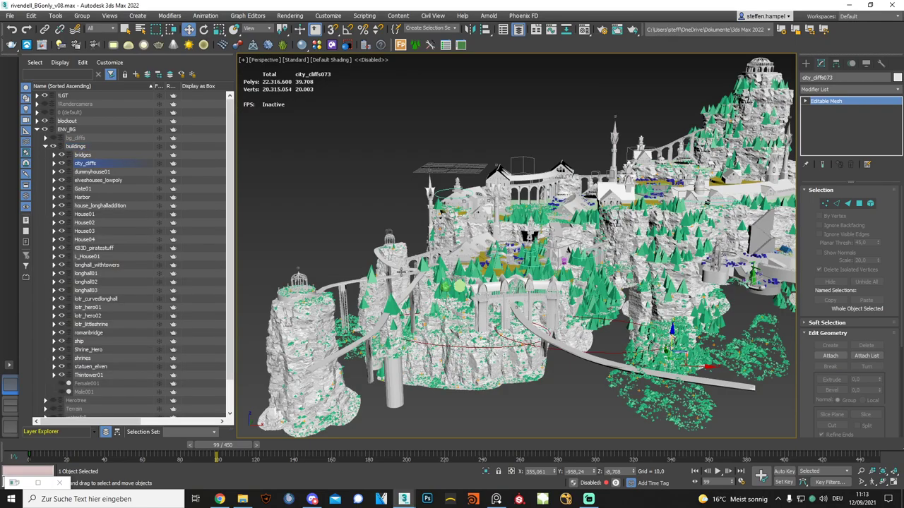
scroll(526, 343, up, 2)
scroll(524, 337, up, 2)
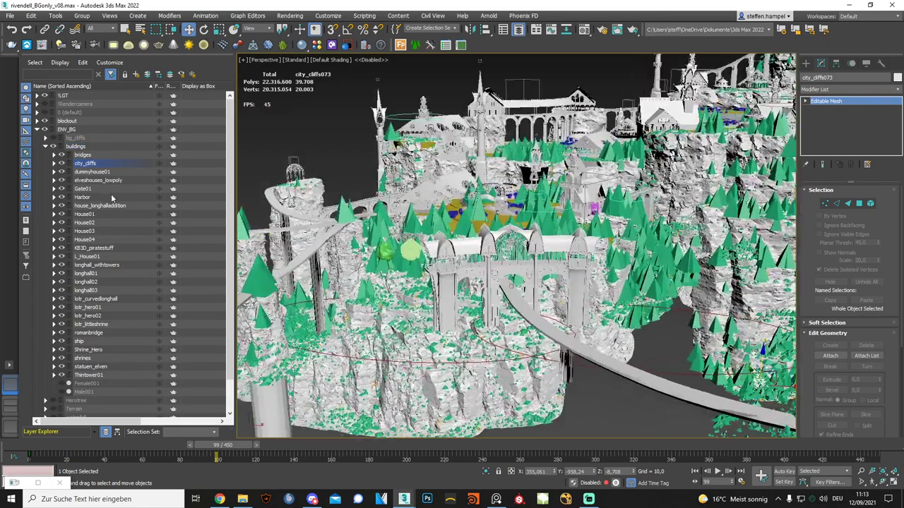
click(54, 164)
click(102, 173)
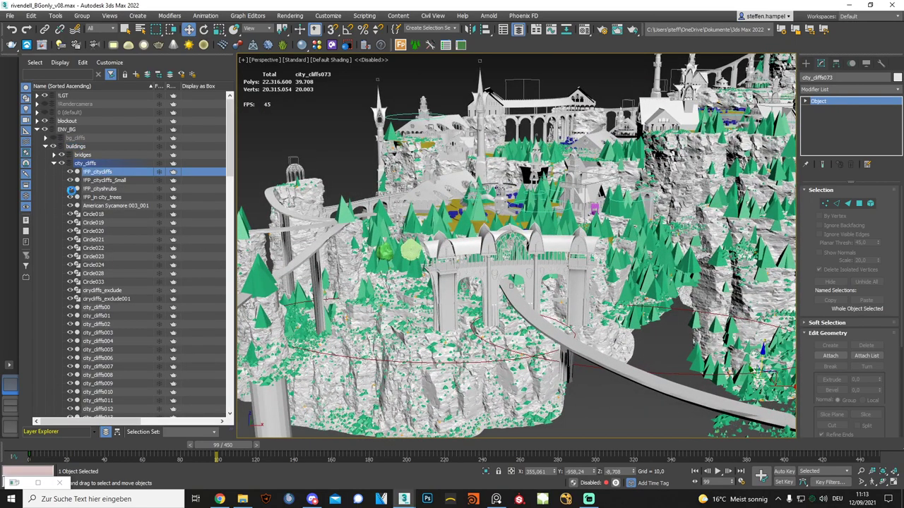
click(70, 197)
click(70, 188)
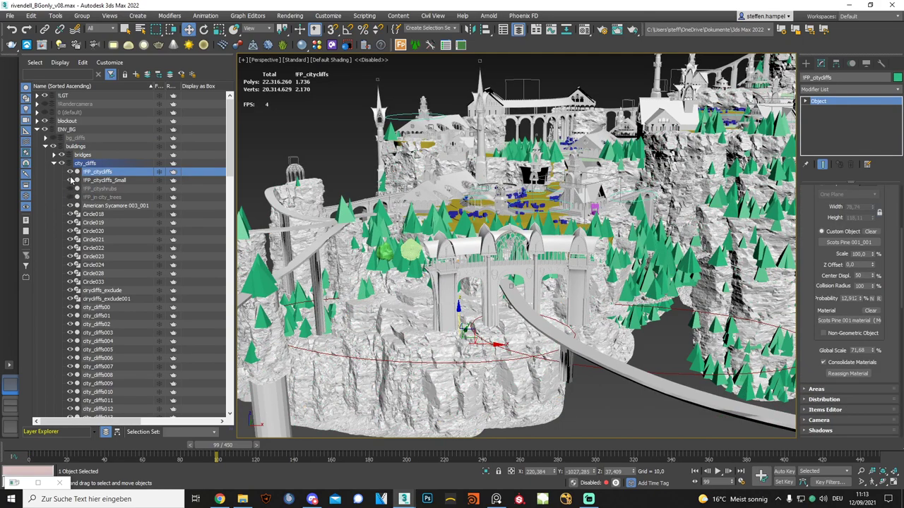
click(71, 180)
click(70, 172)
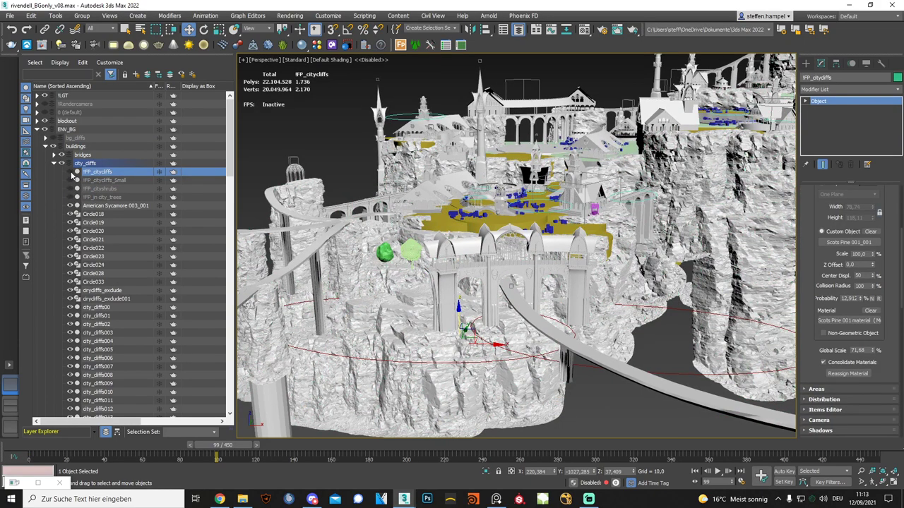
Unhide the four IFP tree scatter layers under city_cliffs, then zoom the viewport out.
scroll(512, 311, down, 2)
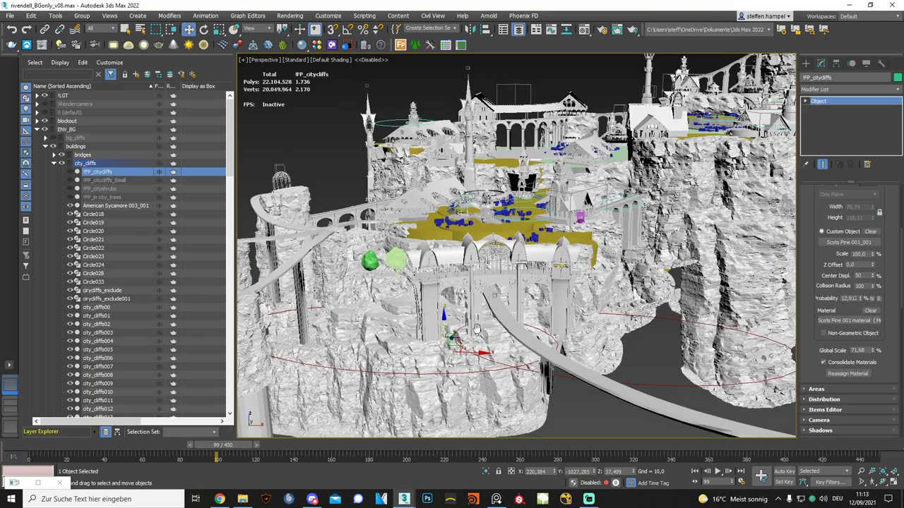
scroll(512, 311, down, 2)
scroll(512, 311, down, 2)
scroll(402, 311, up, 2)
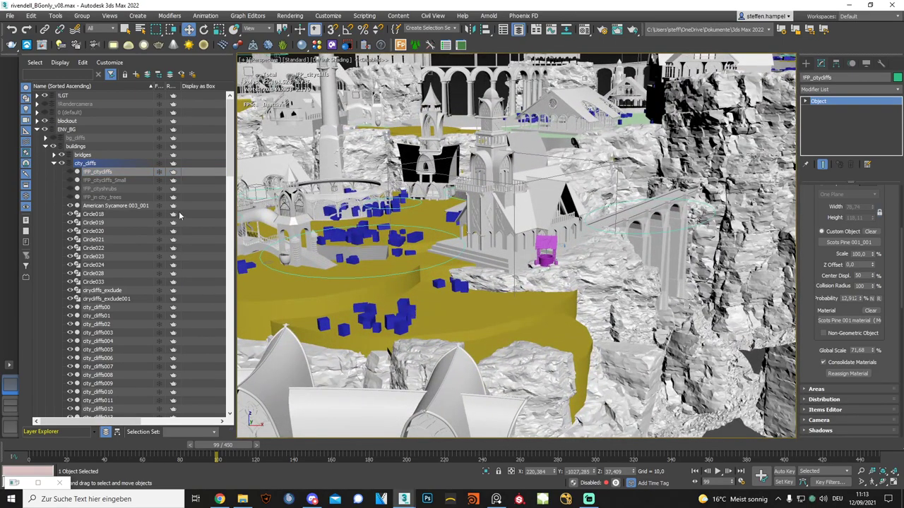
drag(70, 198, 69, 172)
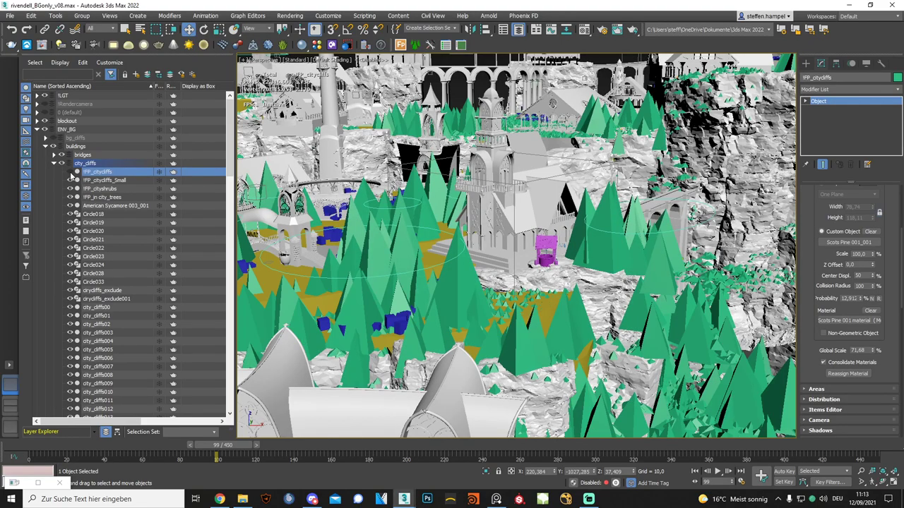
scroll(500, 318, down, 2)
scroll(487, 314, down, 4)
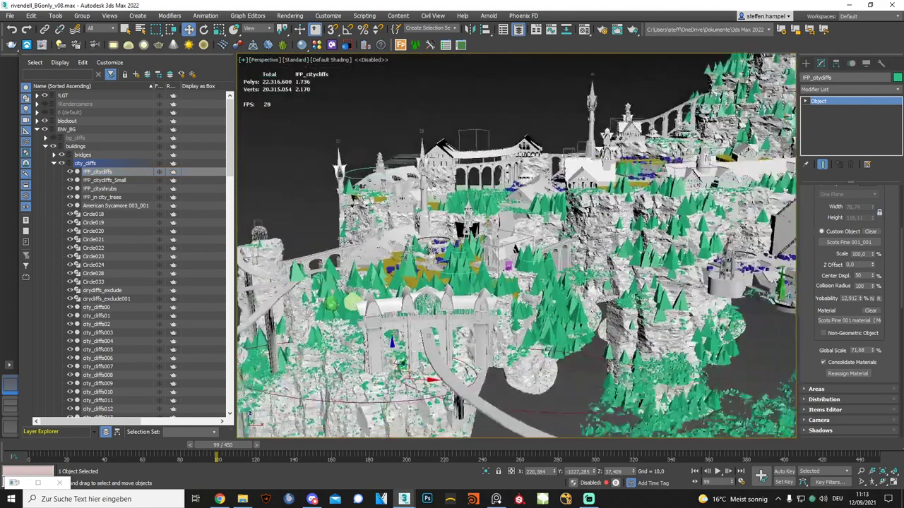
scroll(470, 311, down, 3)
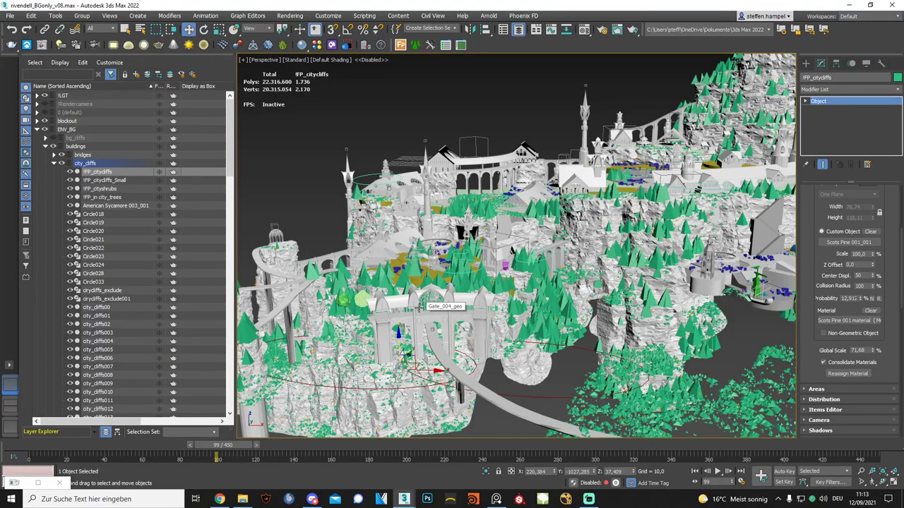
Orbit the perspective view around the city cliffs, gate and bridges from several sides.
scroll(419, 306, up, 5)
alt+middle_drag(419, 306, 547, 277)
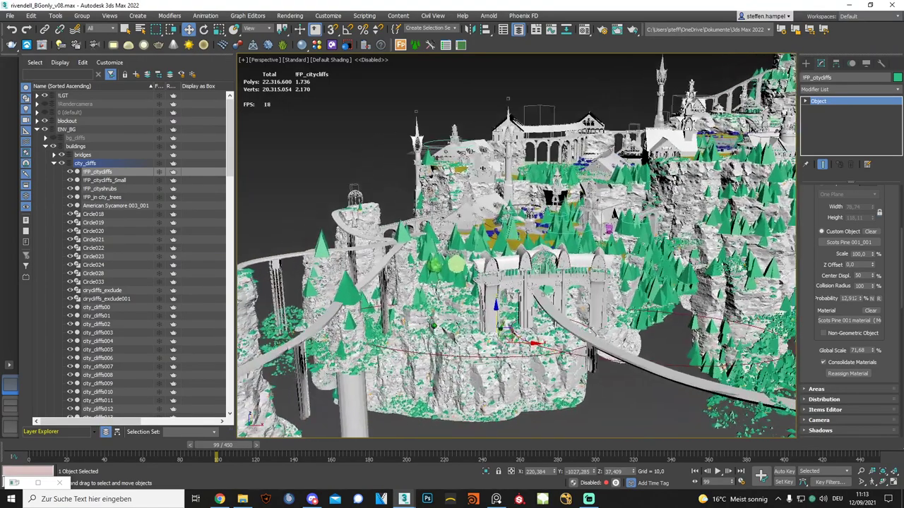
mouse_move(433, 325)
alt+middle_down()
mouse_move(419, 337)
mouse_move(740, 317)
alt+middle_up()
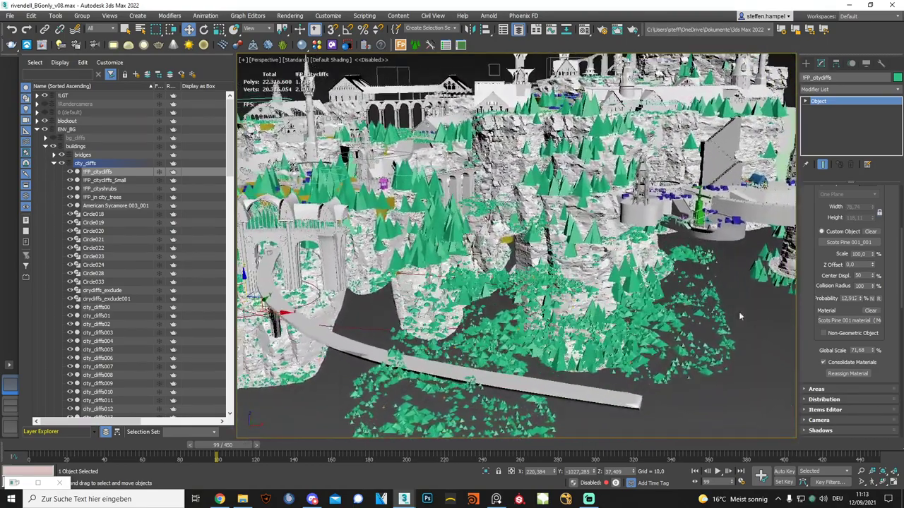
alt+middle_drag(494, 69, 458, 304)
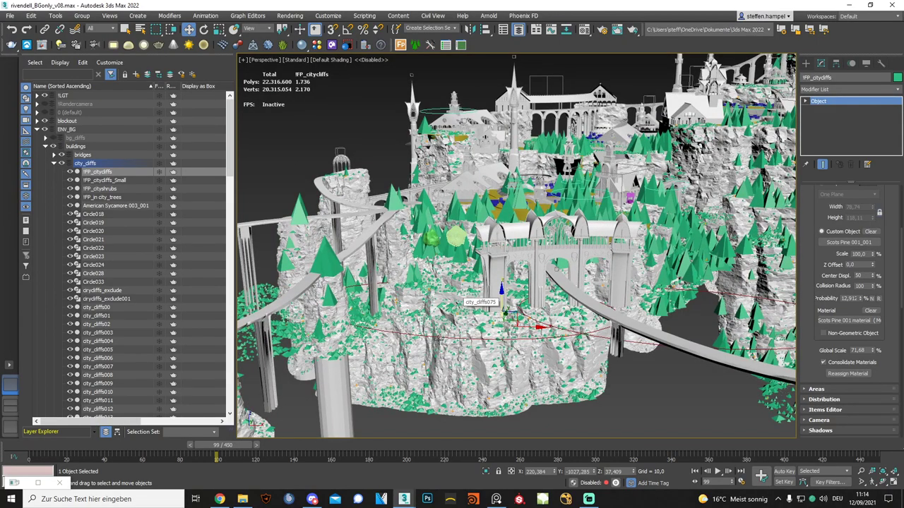
mouse_move(457, 304)
alt+middle_down()
mouse_move(416, 324)
mouse_move(496, 334)
mouse_move(454, 397)
mouse_move(533, 319)
alt+middle_up()
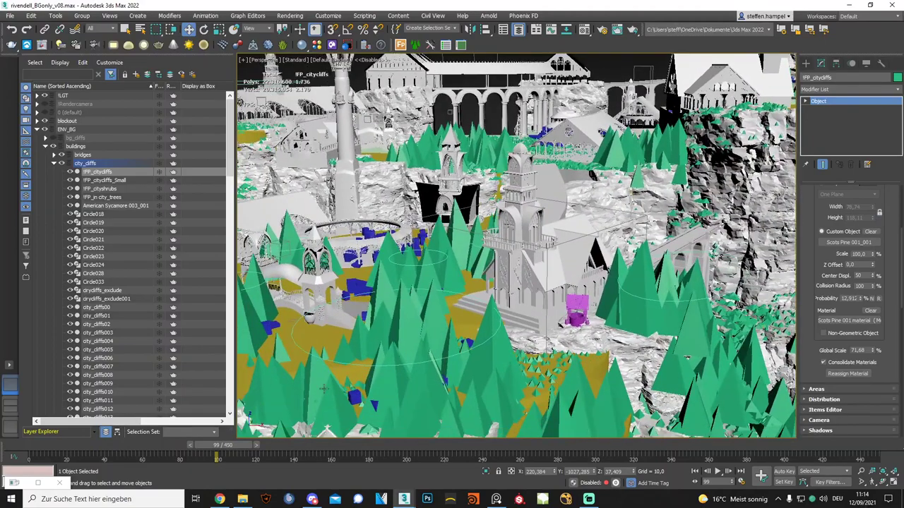
Bring up PureRef and zoom in and out on the Rivendell film stills.
click(497, 499)
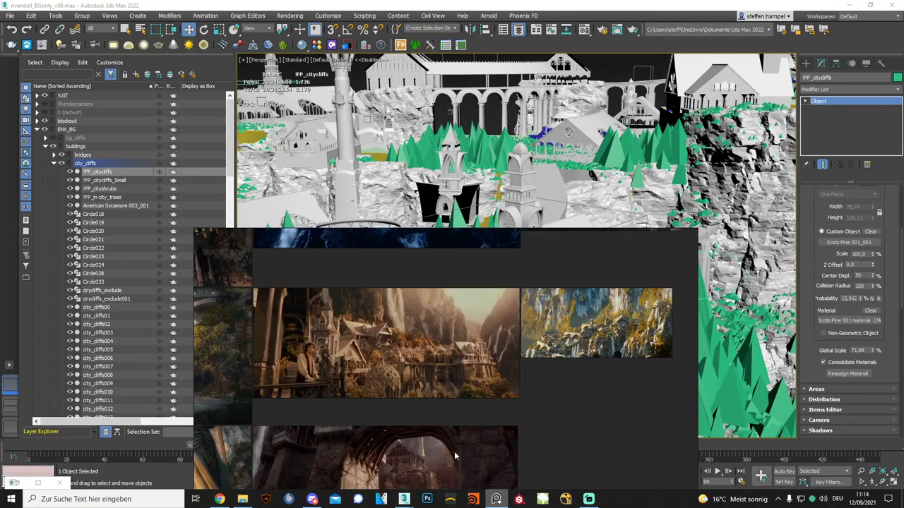
scroll(424, 364, down, 3)
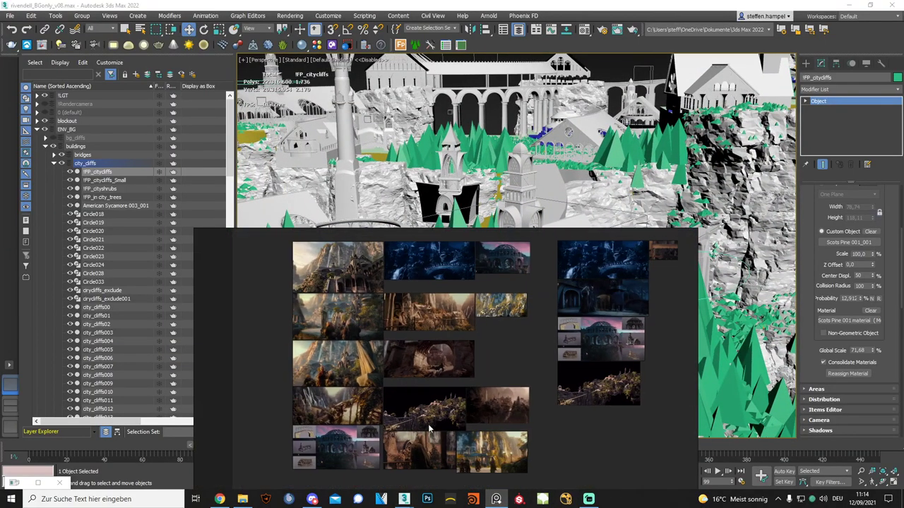
scroll(427, 367, up, 1)
scroll(390, 375, up, 1)
scroll(387, 373, up, 1)
scroll(429, 392, up, 1)
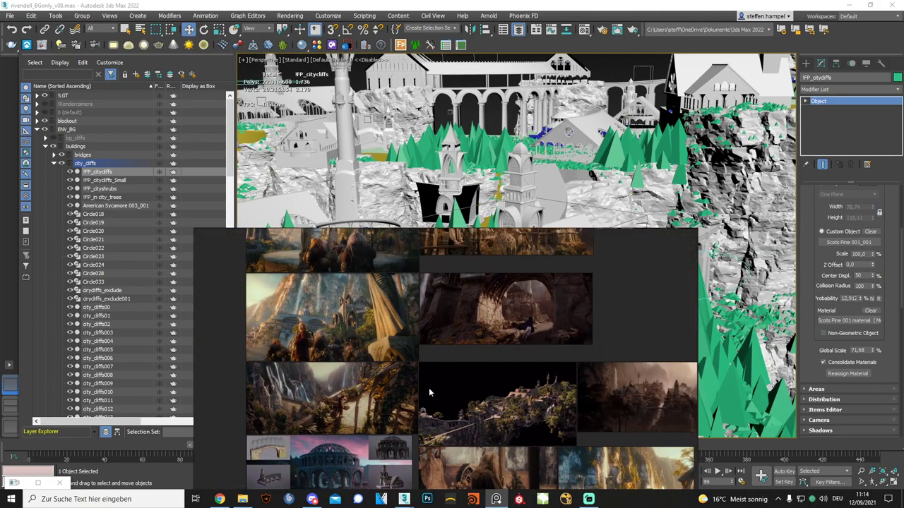
scroll(409, 371, up, 2)
scroll(379, 315, up, 1)
scroll(388, 325, up, 1)
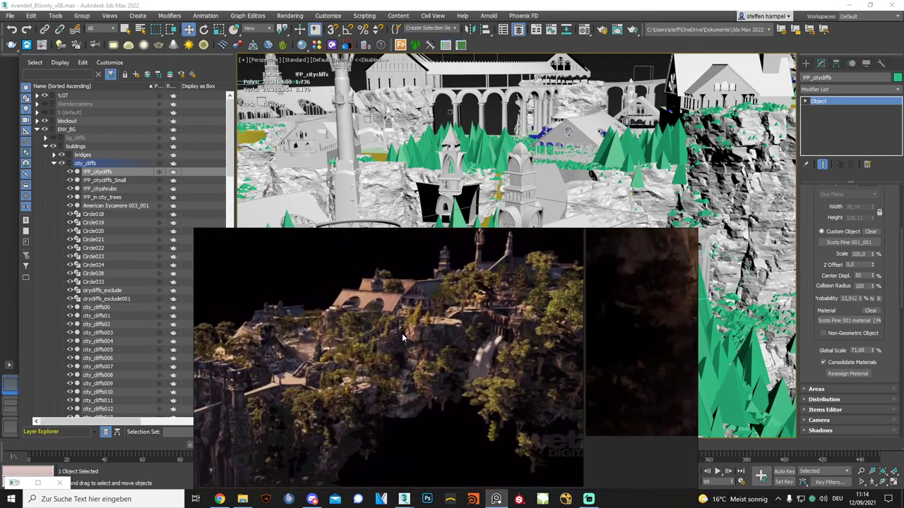
scroll(417, 342, up, 1)
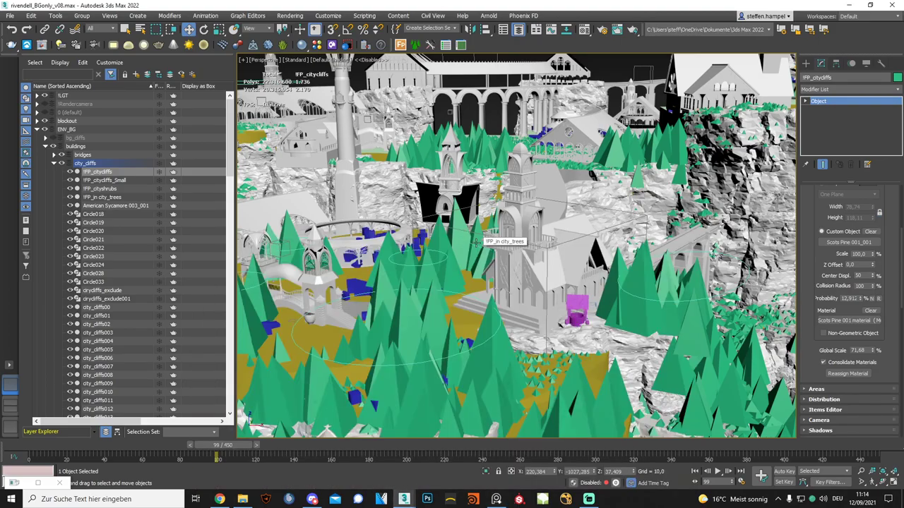
Hide the small-cliff tree, shrub and in-city tree scatter layers.
scroll(477, 242, down, 2)
scroll(501, 299, up, 2)
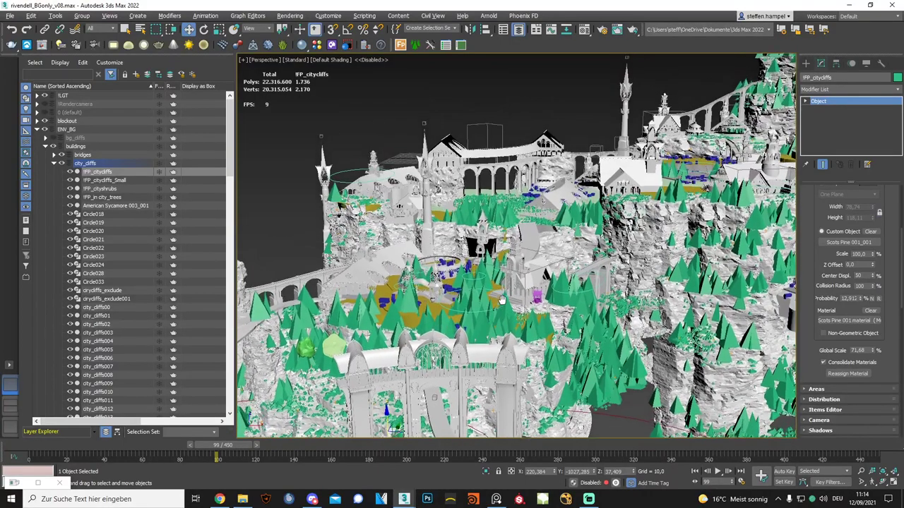
alt+middle_drag(501, 299, 521, 304)
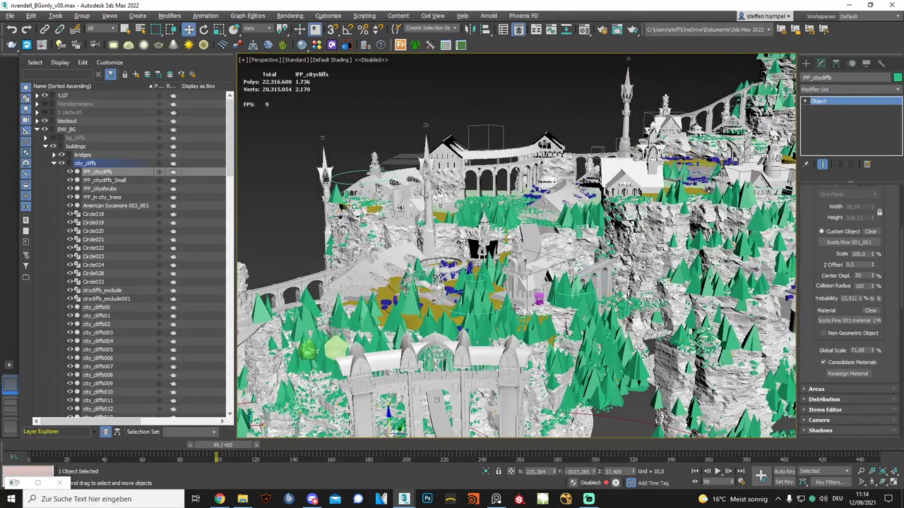
scroll(516, 304, up, 1)
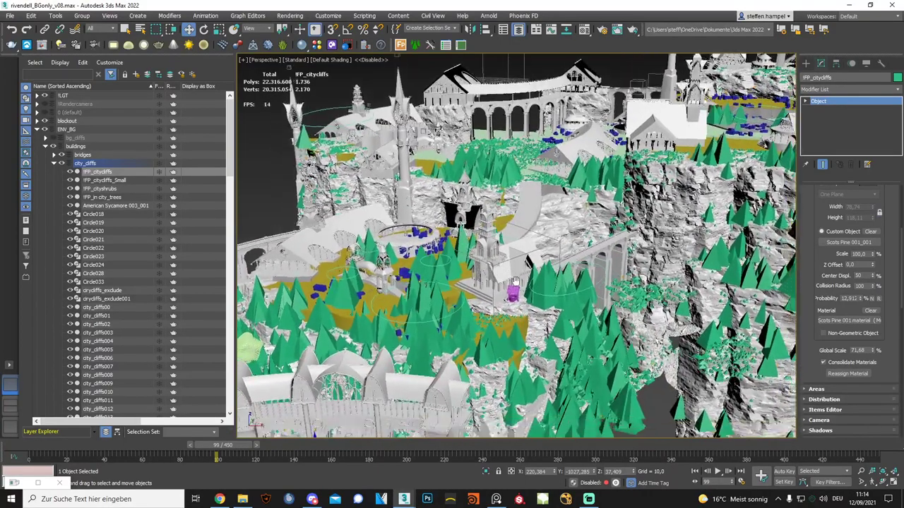
scroll(515, 304, up, 1)
scroll(515, 304, up, 1)
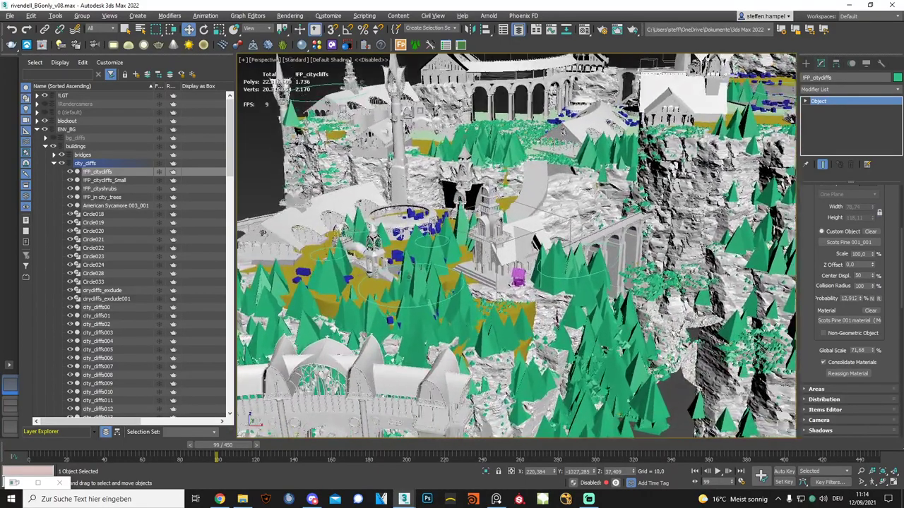
click(70, 180)
click(70, 188)
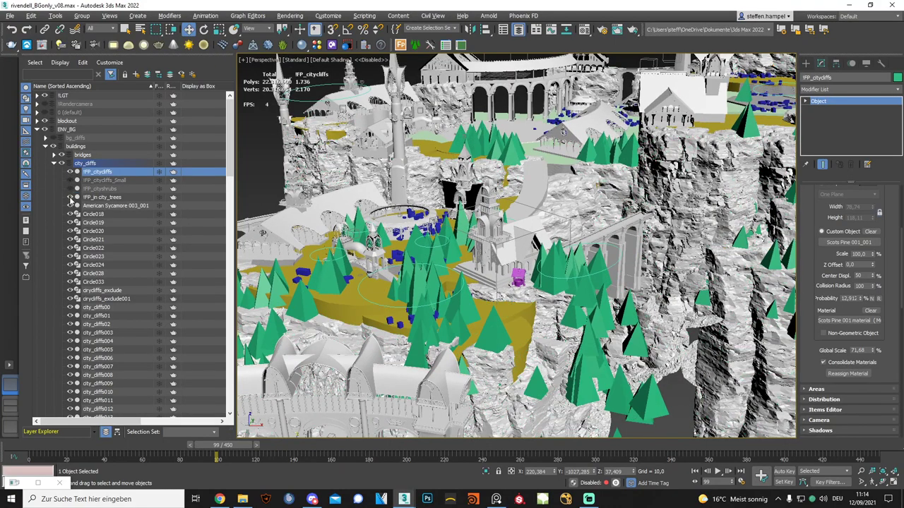
click(70, 197)
Reselect the main cliff scatter and compare its VRayProxy_weirdtree and VRayProxy_cedar01d item settings.
click(97, 172)
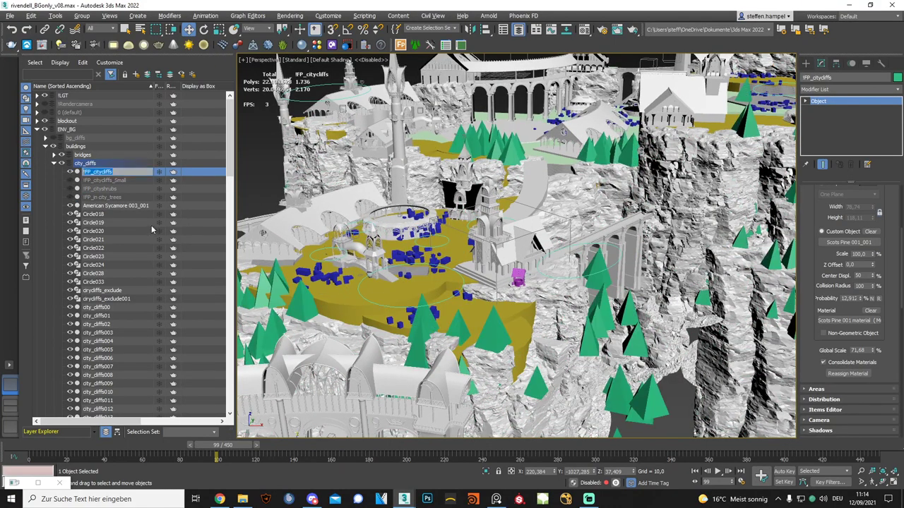
drag(901, 268, 901, 227)
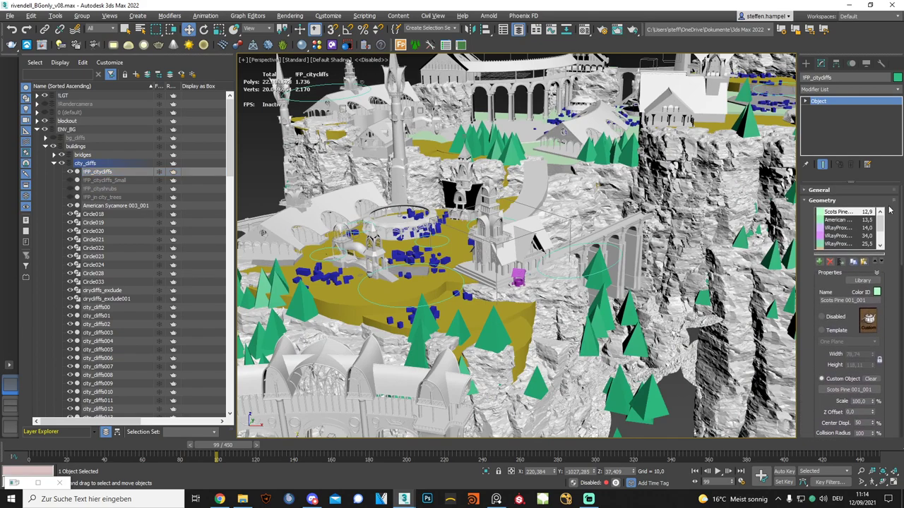
click(840, 236)
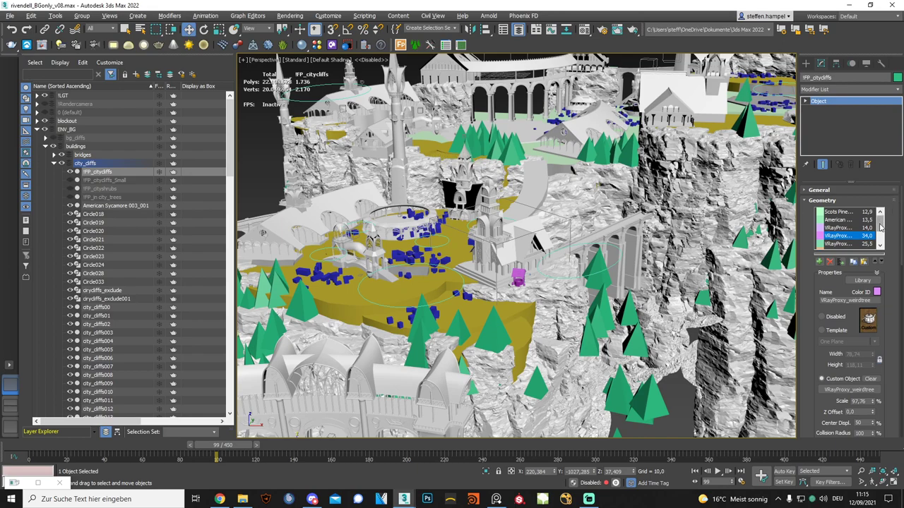
scroll(882, 224, down, 1)
click(846, 244)
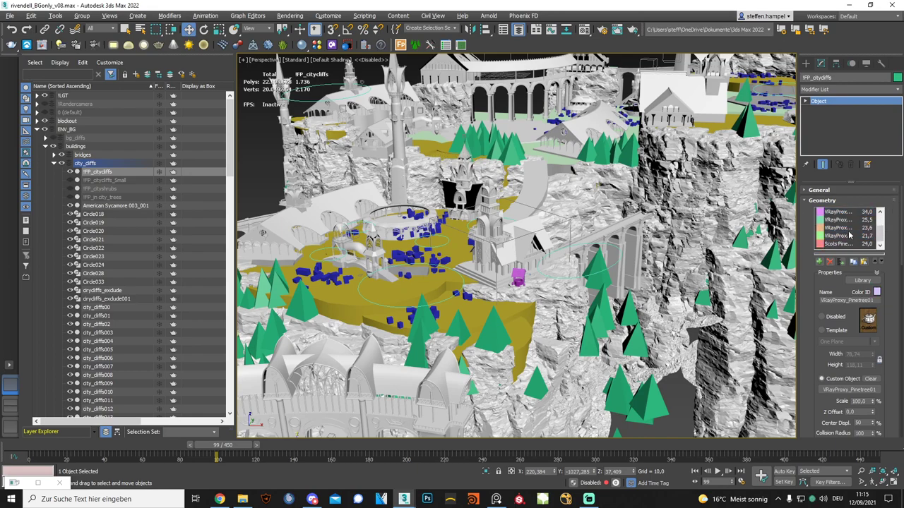
scroll(846, 245, up, 2)
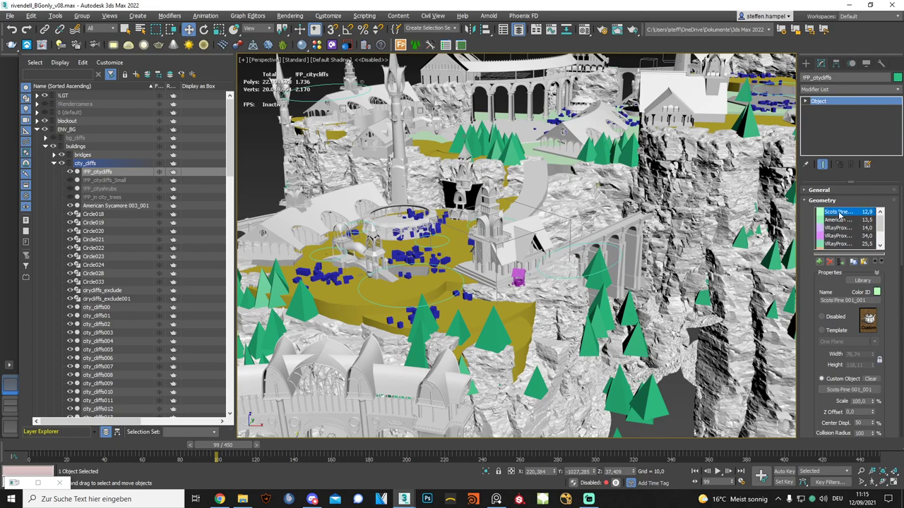
click(845, 236)
scroll(876, 296, down, 1)
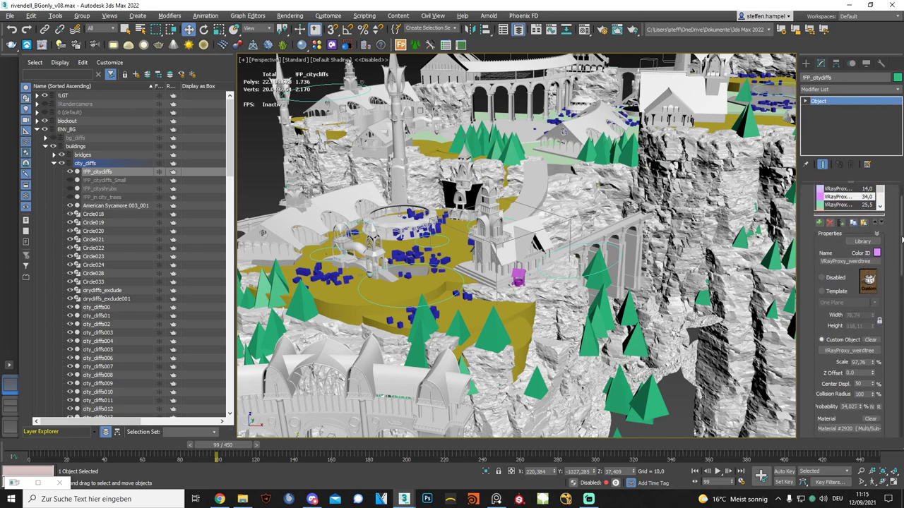
scroll(862, 339, down, 1)
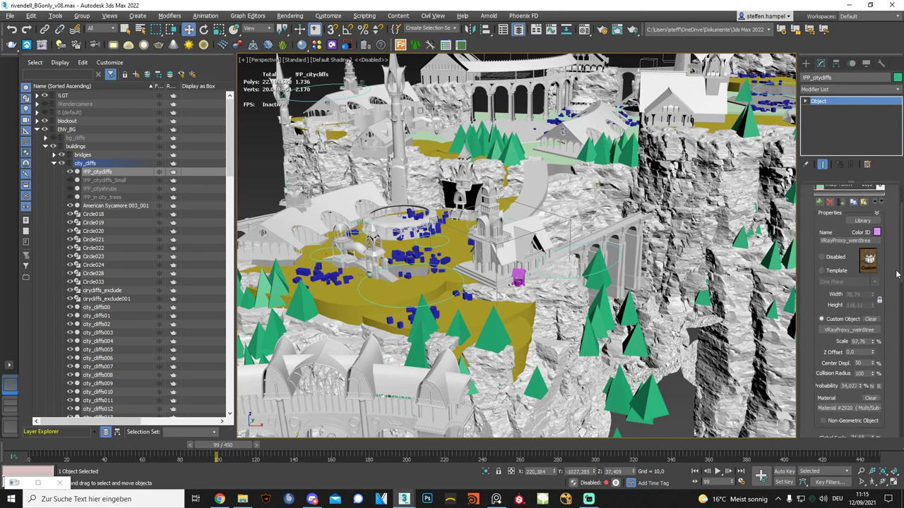
scroll(897, 282, down, 1)
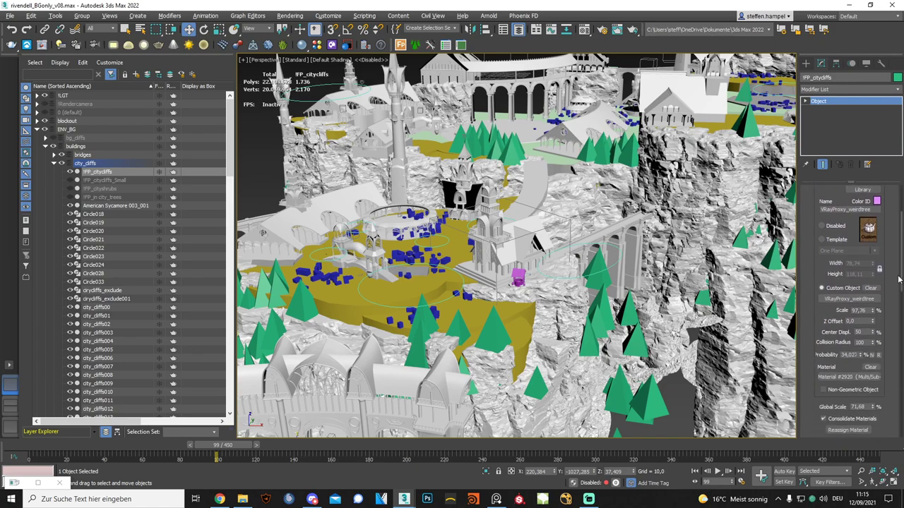
scroll(898, 280, down, 1)
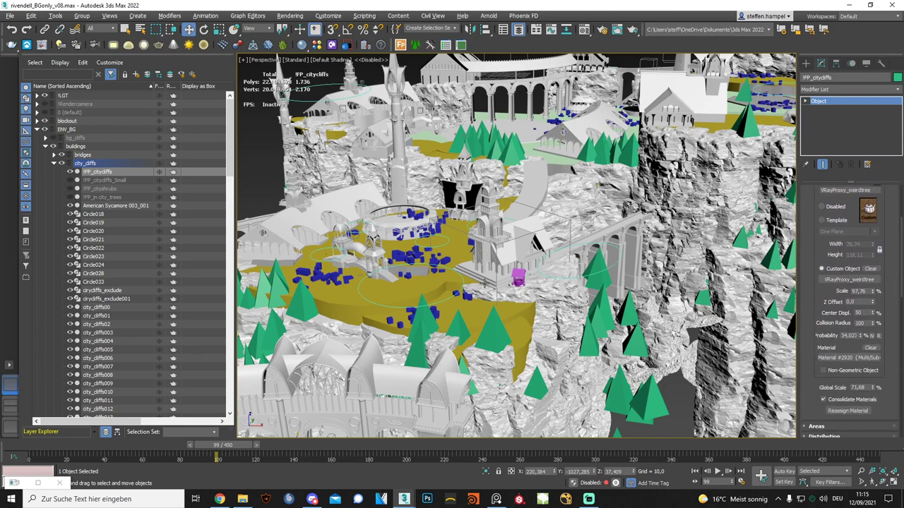
scroll(847, 311, down, 1)
scroll(834, 327, down, 2)
Expand the cliff scatter's distribution settings and zoom out to frame the whole cliff city.
click(834, 326)
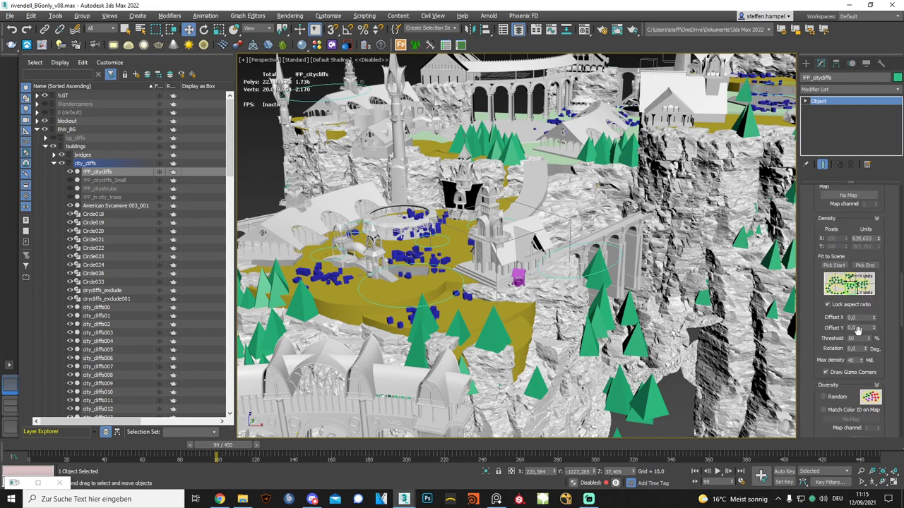
scroll(901, 277, up, 1)
scroll(901, 277, up, 2)
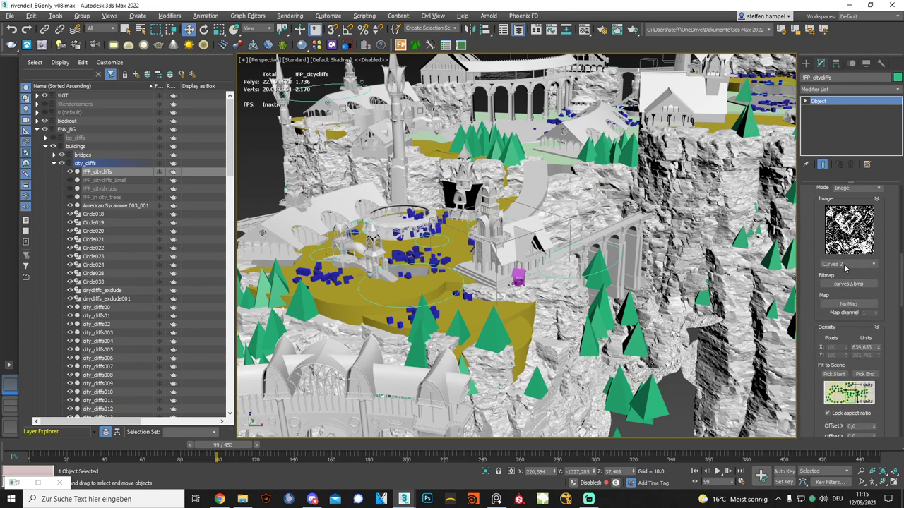
key(shift+z)
key(shift+z)
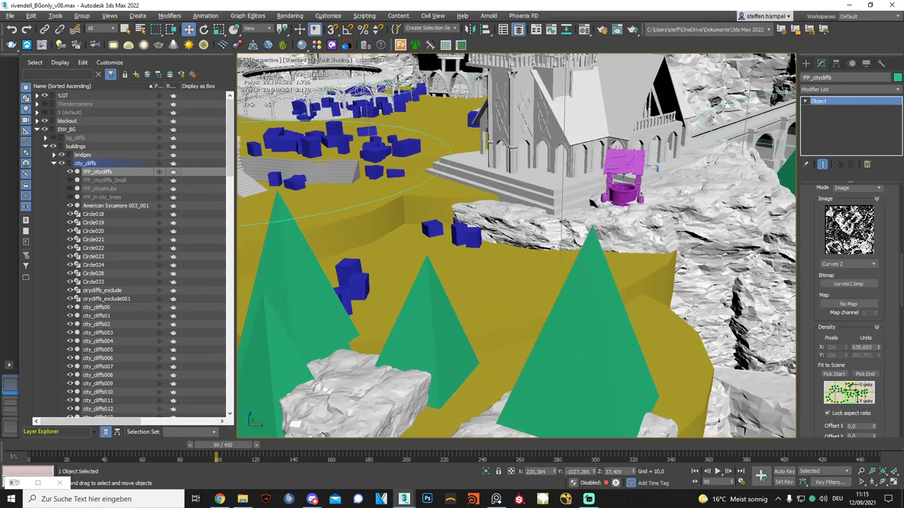
key(shift+z)
key(shift+z)
key(shift+z)
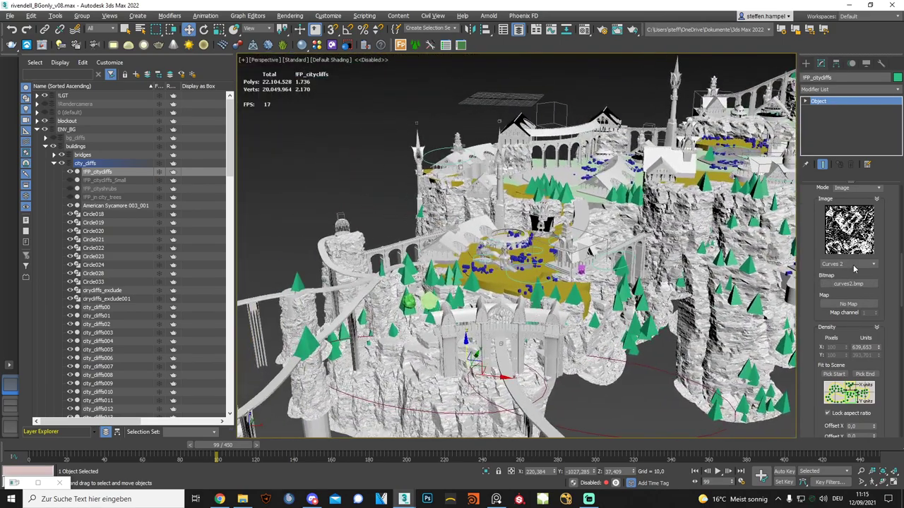
Cycle through the Density bitmap patterns and settle on Streaks 1.
click(851, 265)
click(851, 274)
scroll(853, 267, up, 2)
scroll(853, 267, up, 2)
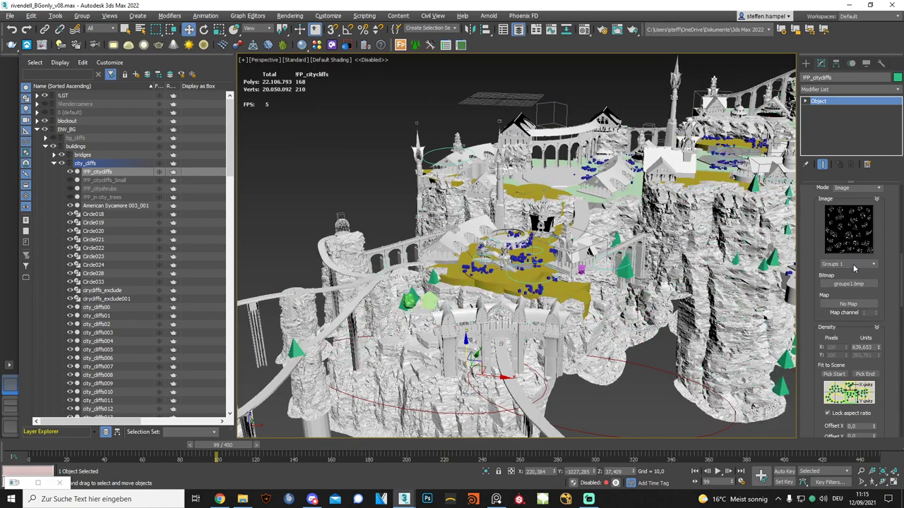
scroll(853, 267, up, 1)
scroll(853, 267, up, 1)
scroll(854, 267, down, 9)
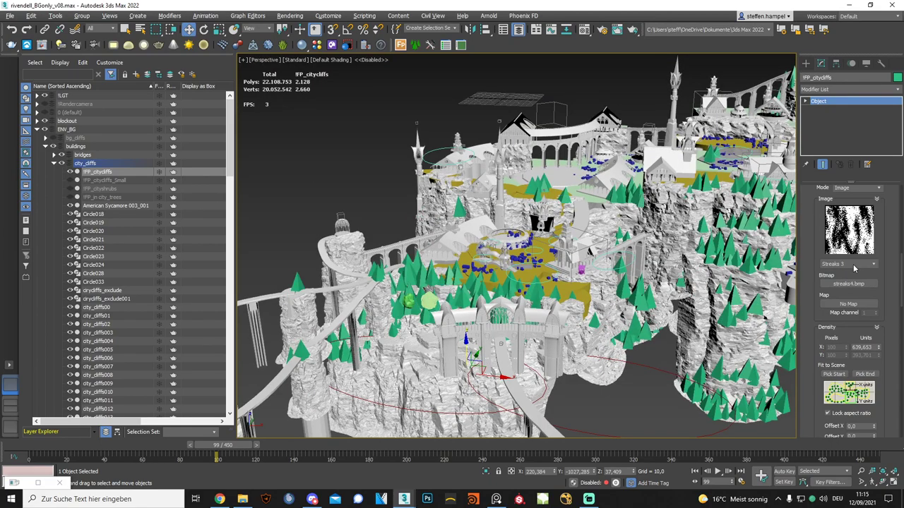
scroll(853, 267, up, 2)
scroll(853, 267, up, 1)
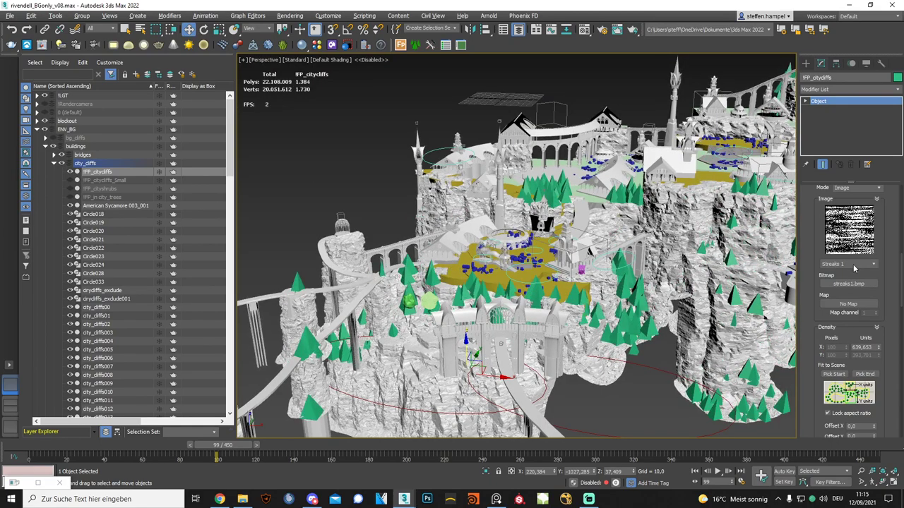
scroll(853, 267, up, 1)
scroll(853, 267, down, 1)
mouse_move(901, 279)
mouse_down()
mouse_move(900, 348)
mouse_move(898, 315)
mouse_up()
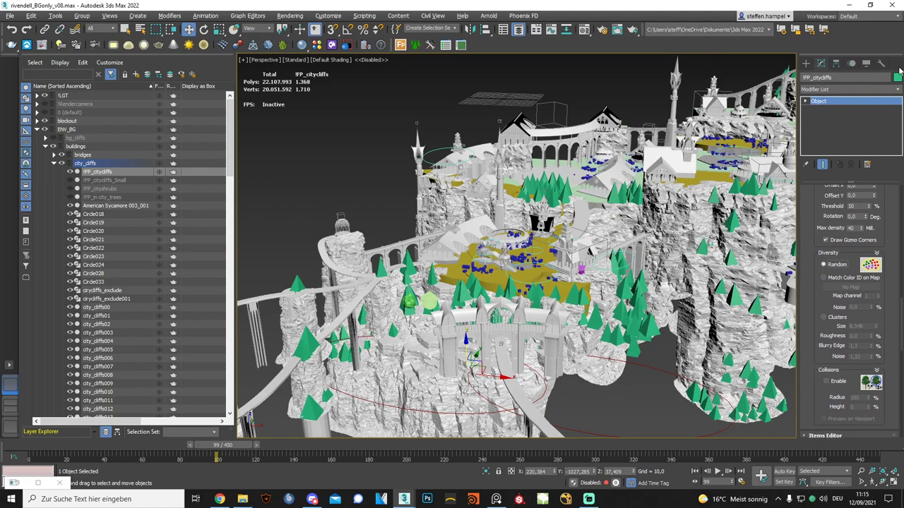
Shade objects by Material Color and switch the cliff scatter's diversity to Clusters.
click(866, 63)
click(871, 130)
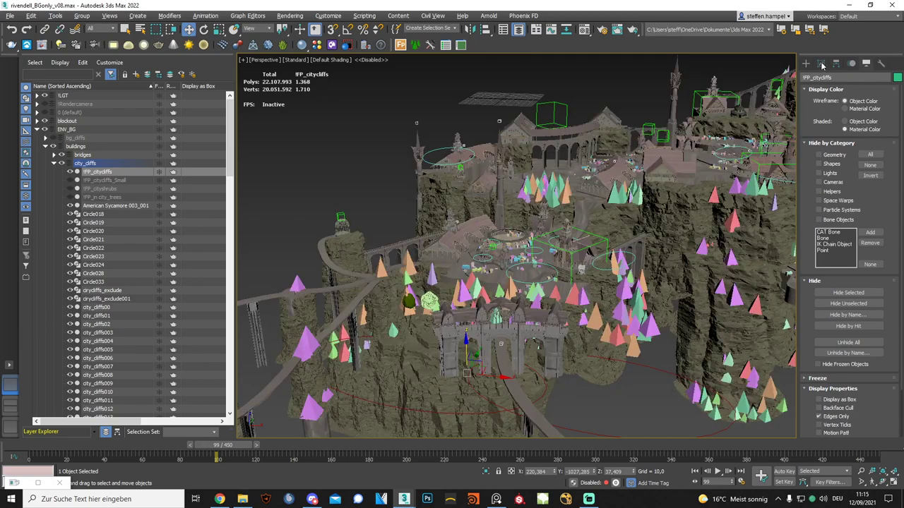
click(821, 64)
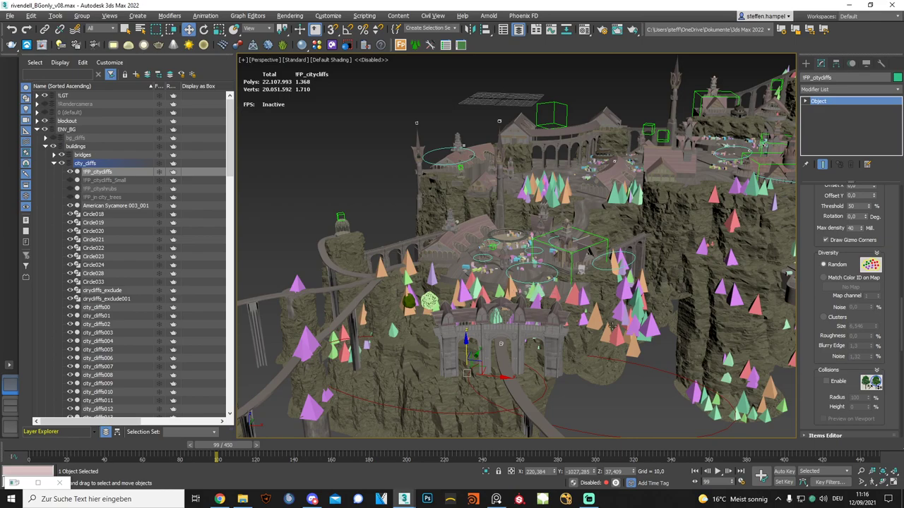
click(825, 319)
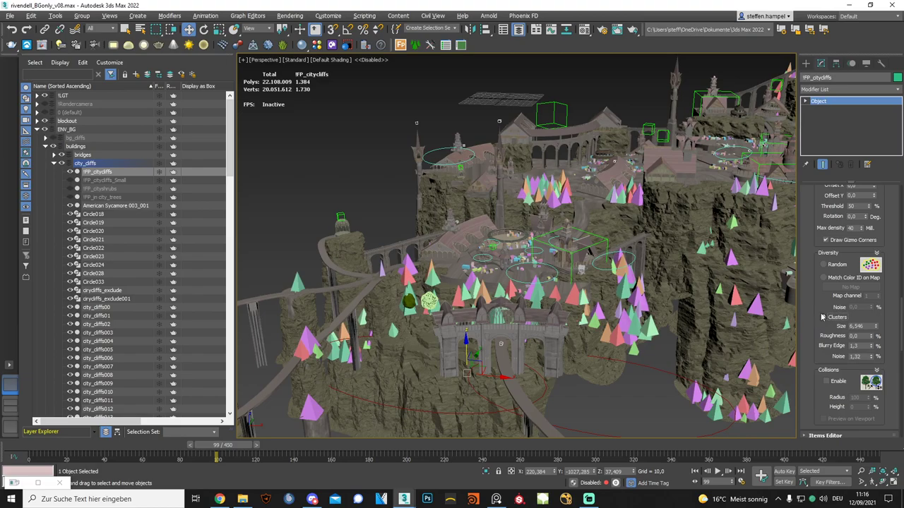
mouse_move(555, 306)
alt+middle_down()
mouse_move(542, 323)
mouse_move(565, 311)
alt+middle_up()
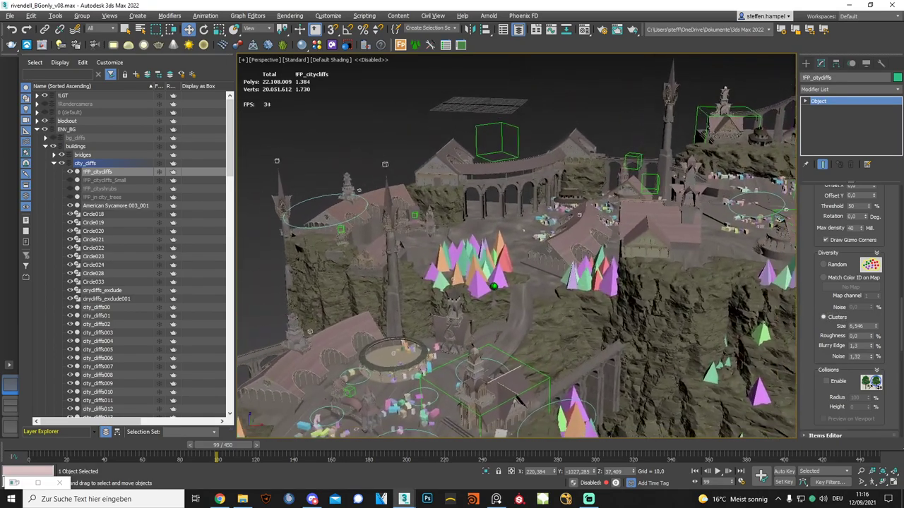
Restore Object Color shading and bring up the cliff reference photo.
click(866, 63)
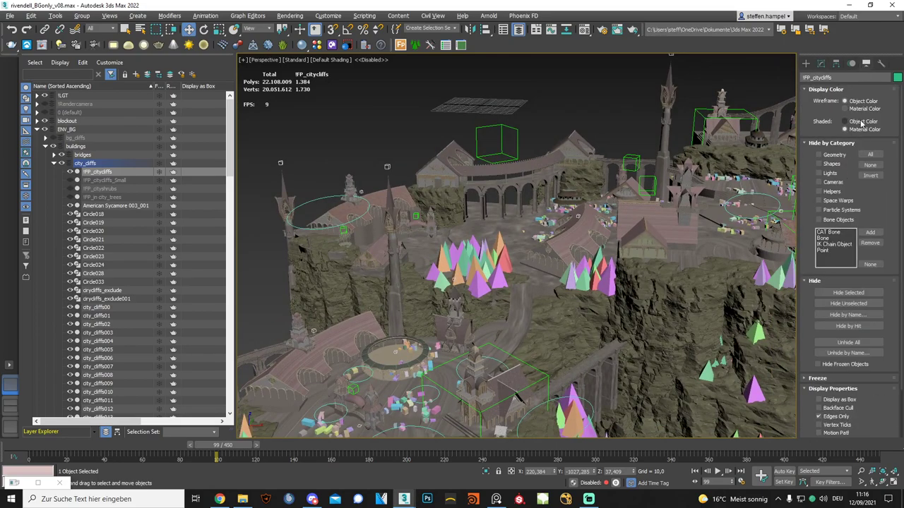
click(862, 122)
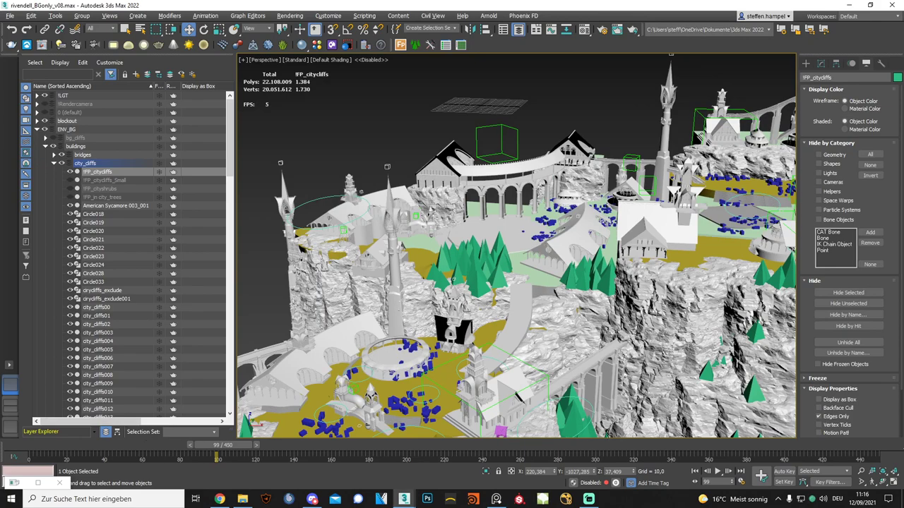
click(242, 499)
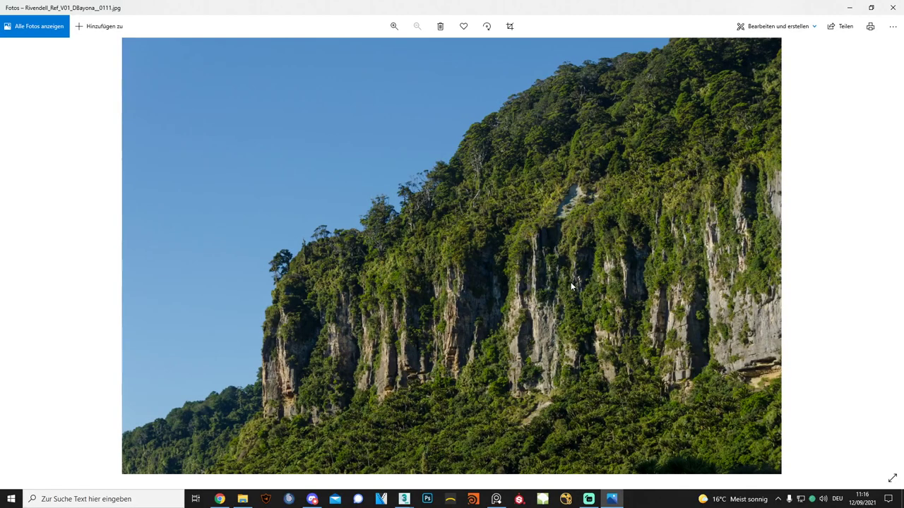
Zoom into the forested cliff photo, pan over the treetops and lower cliff faces, then close it.
scroll(560, 106, up, 2)
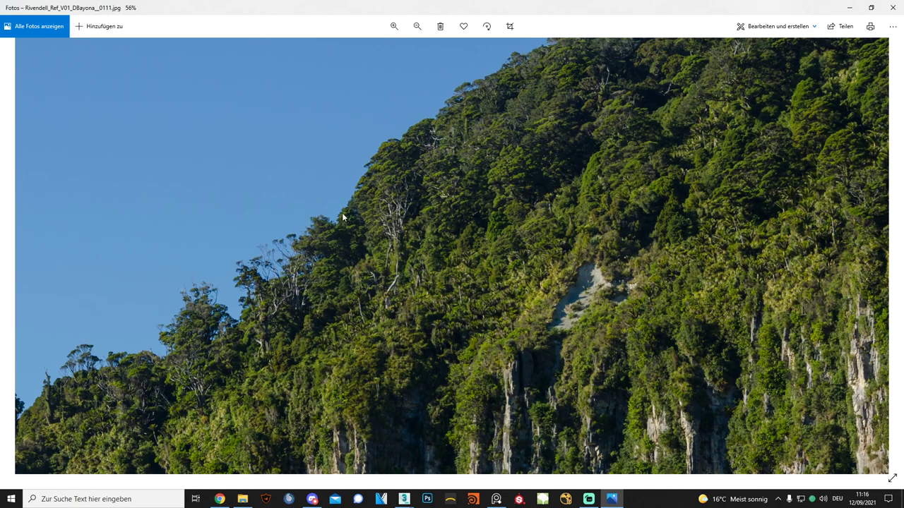
drag(566, 182, 432, 309)
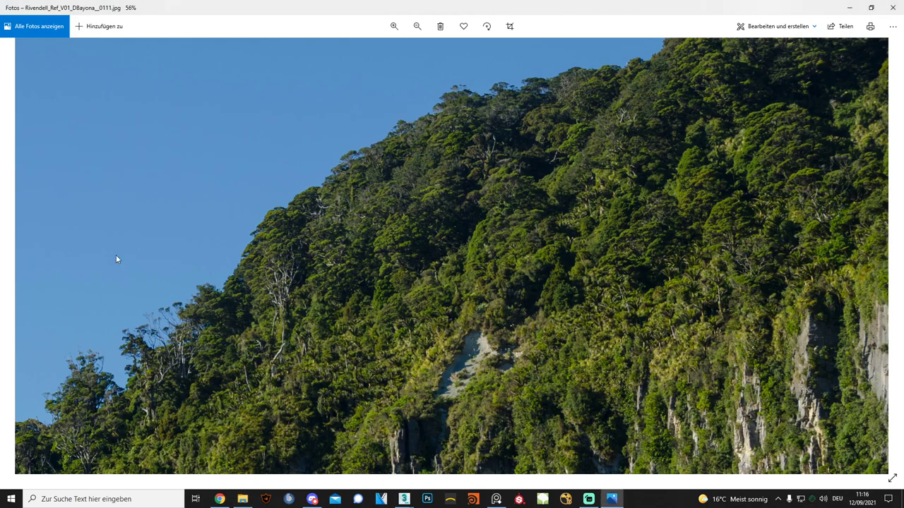
drag(479, 299, 448, 230)
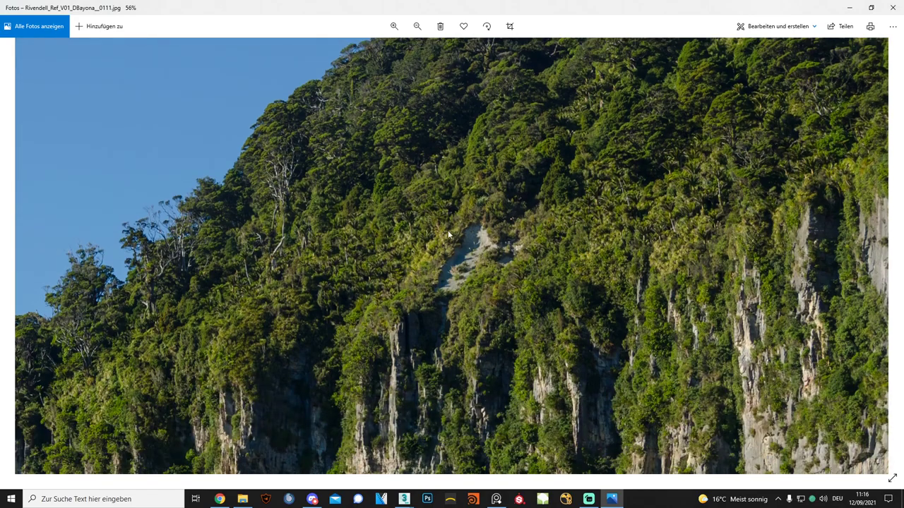
drag(533, 399, 533, 304)
scroll(566, 329, down, 3)
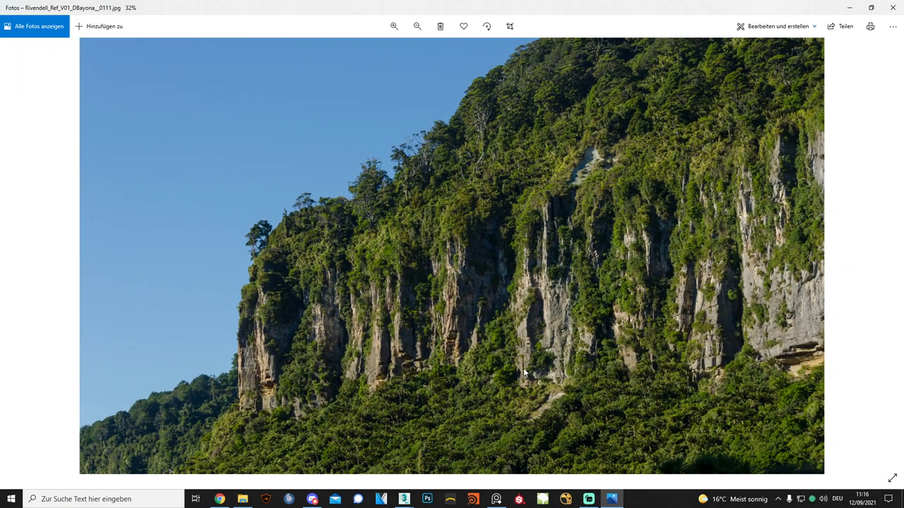
click(892, 7)
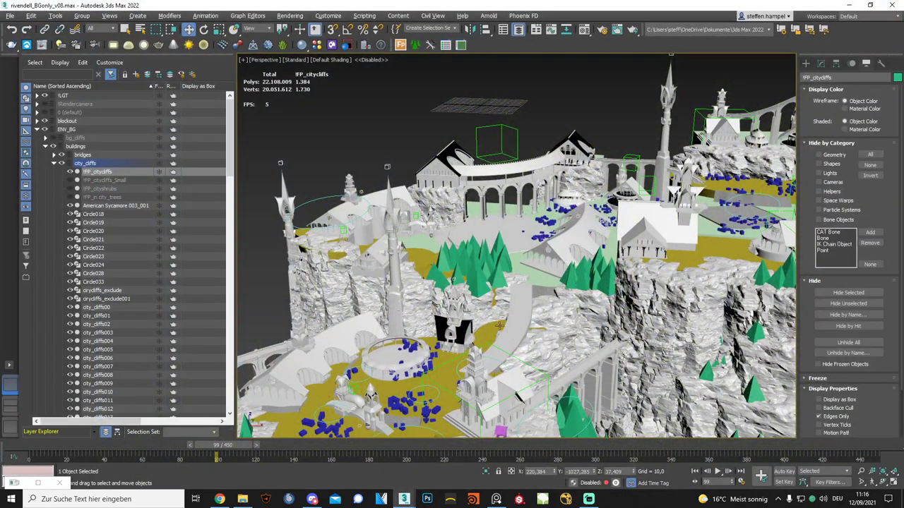
Unhide the FP_cityclifs_Small, FP_cityshrubs and FP_in_city_trees scatters.
alt+middle_drag(499, 325, 479, 255)
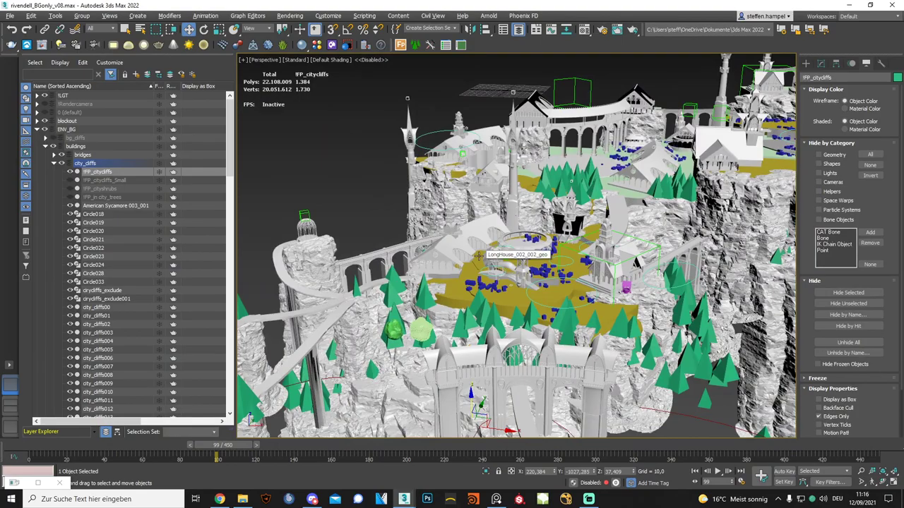
drag(70, 180, 70, 197)
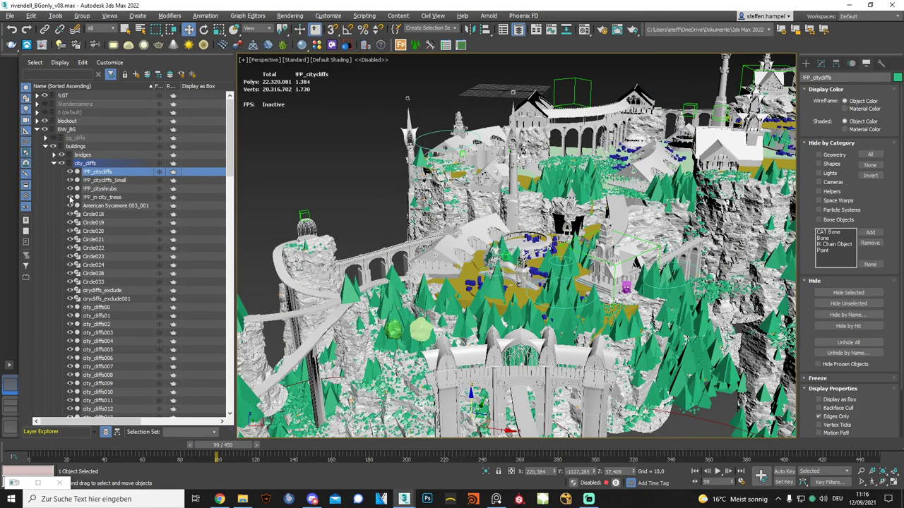
scroll(586, 351, up, 5)
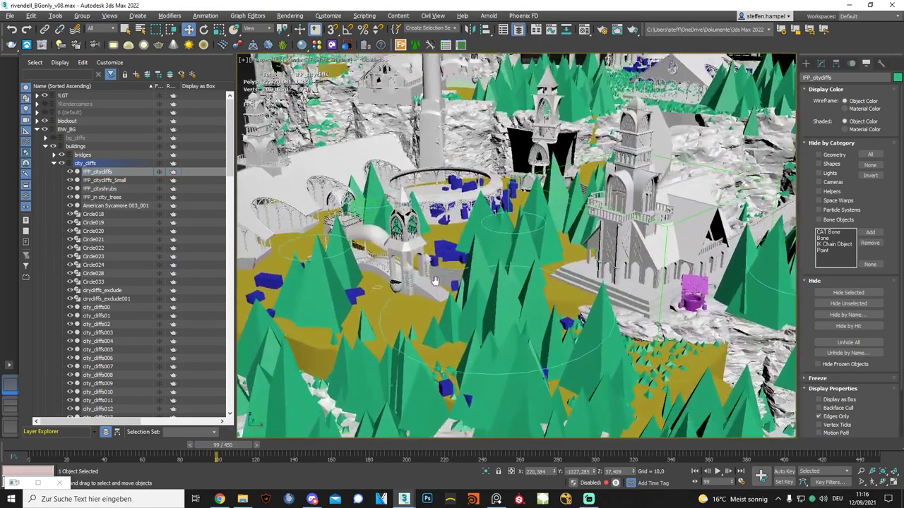
scroll(437, 293, up, 3)
Orbit and zoom across the forested cliffs, then collapse the city_cliffs layer.
mouse_move(437, 292)
alt+middle_down()
mouse_move(488, 352)
mouse_move(574, 334)
alt+middle_up()
mouse_move(535, 286)
alt+middle_down()
mouse_move(531, 322)
mouse_move(506, 324)
mouse_move(487, 276)
alt+middle_up()
scroll(506, 323, up, 4)
scroll(481, 260, up, 3)
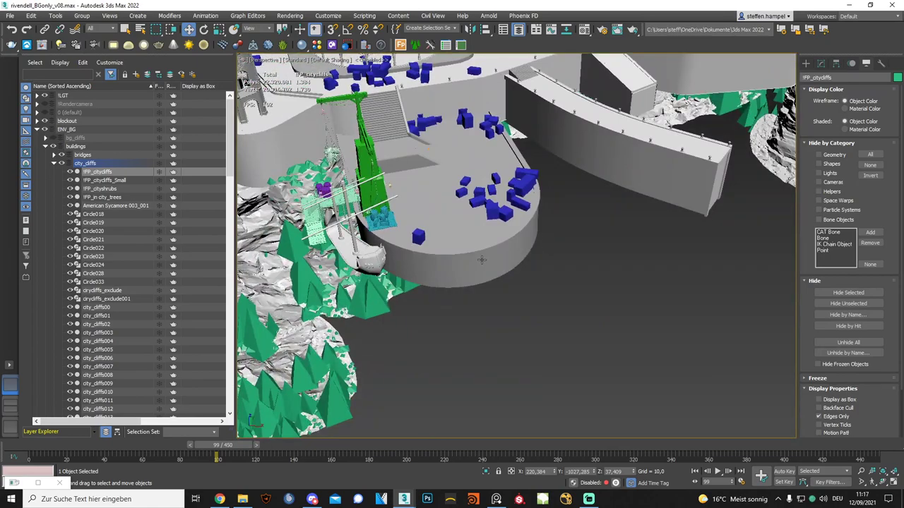
scroll(480, 260, up, 2)
scroll(484, 272, up, 1)
scroll(478, 273, up, 1)
scroll(478, 272, up, 1)
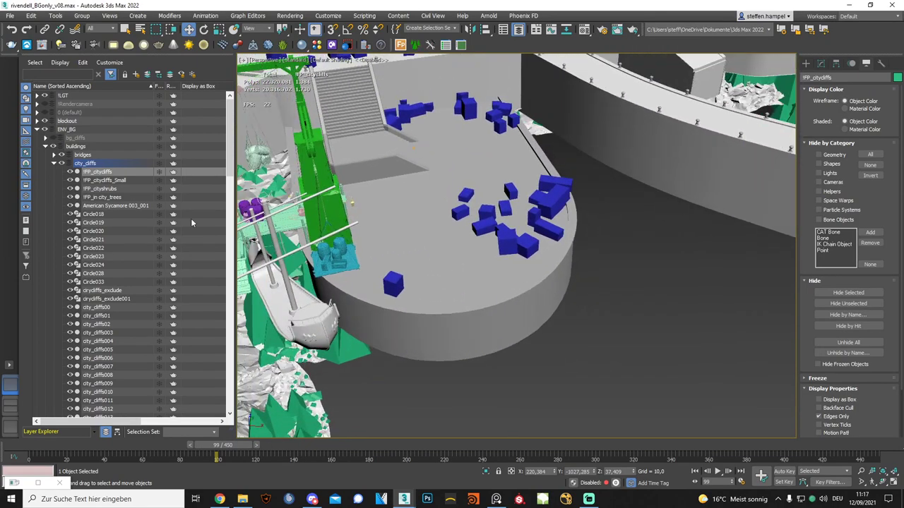
click(54, 164)
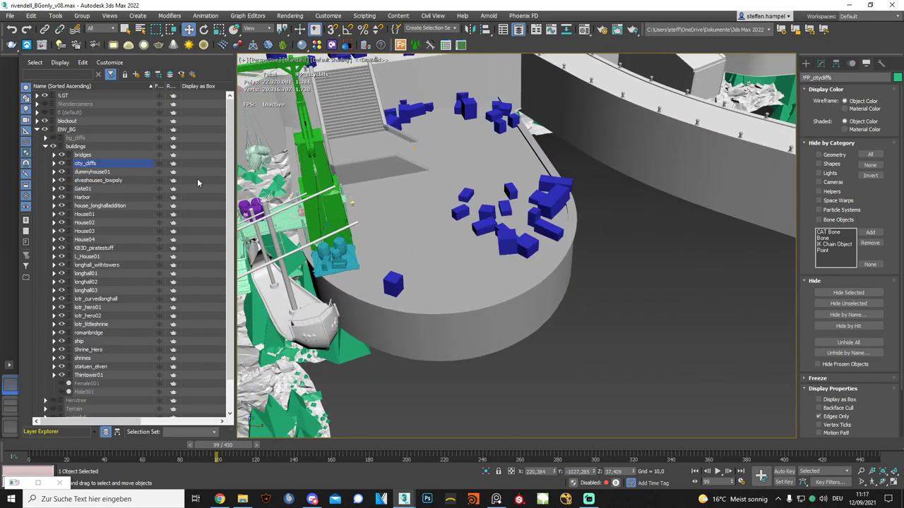
Set the harbor IFP_Props scatter's diversity to Clusters with size 0.22, then deselect it.
scroll(219, 258, down, 2)
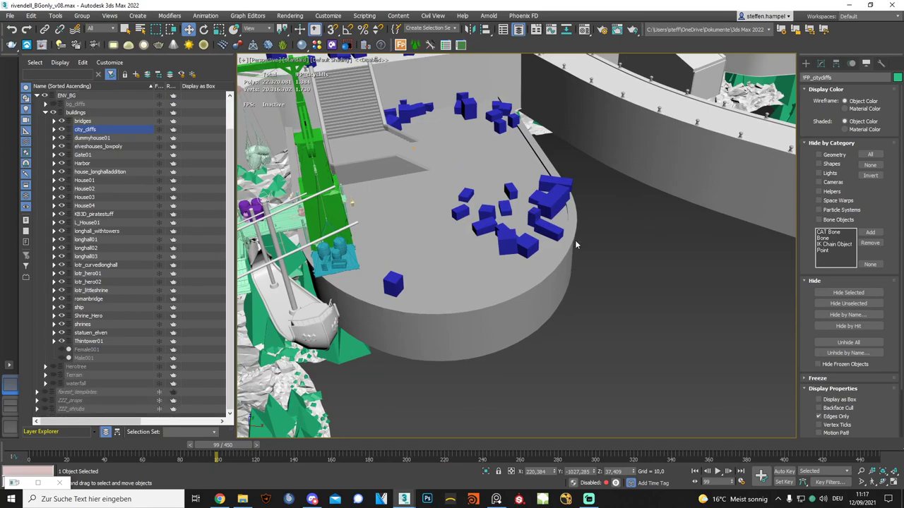
scroll(524, 268, down, 2)
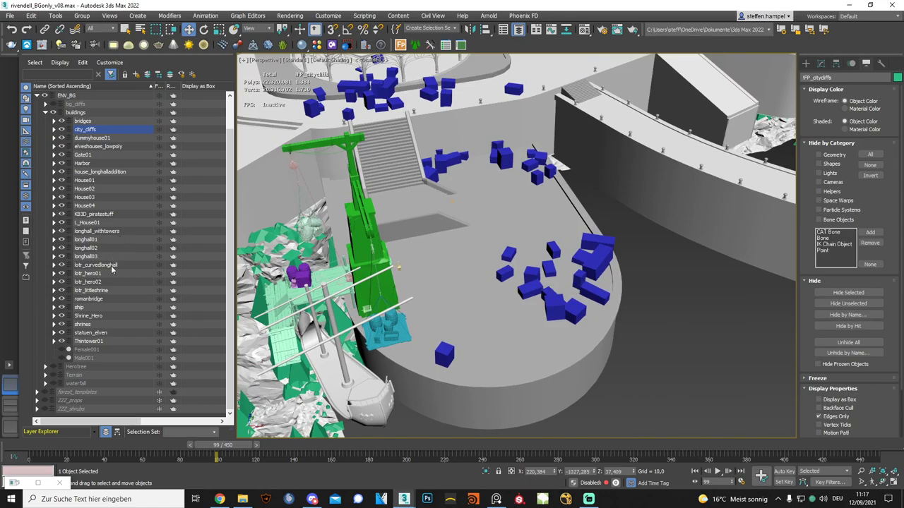
click(600, 260)
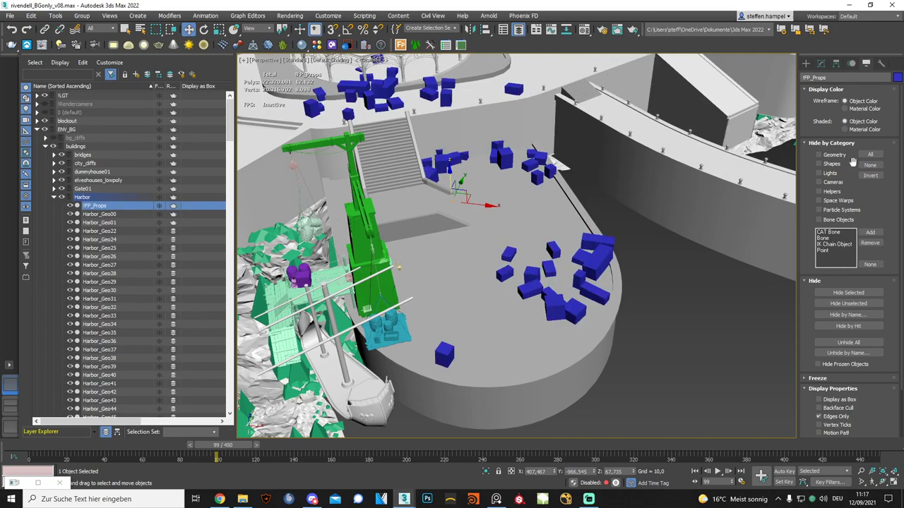
click(820, 63)
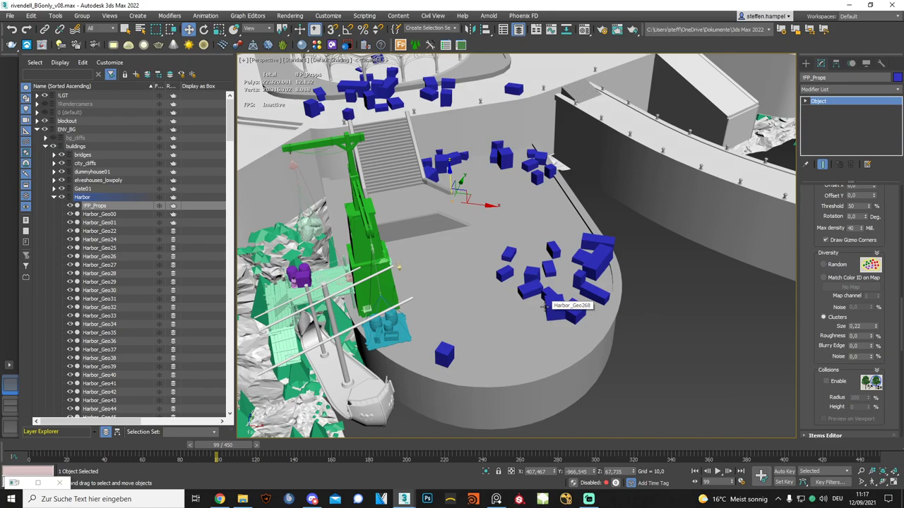
drag(222, 132, 214, 386)
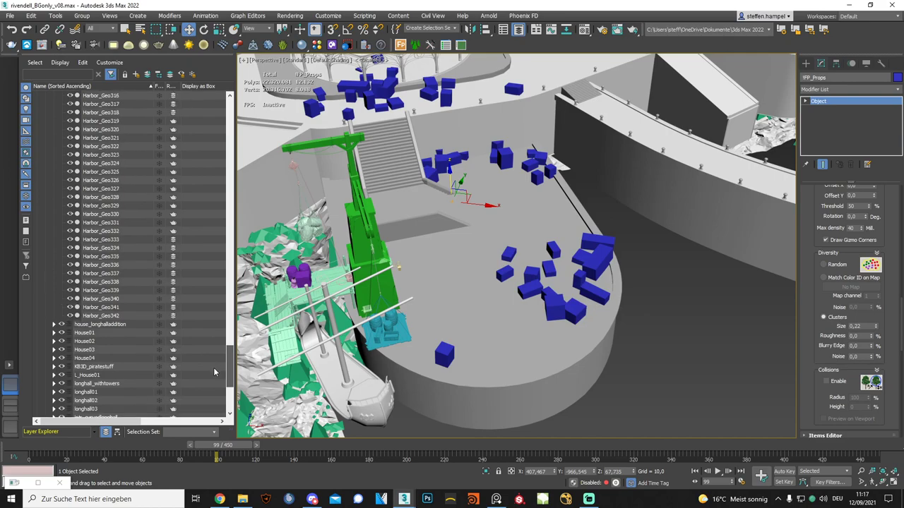
scroll(214, 381, up, 15)
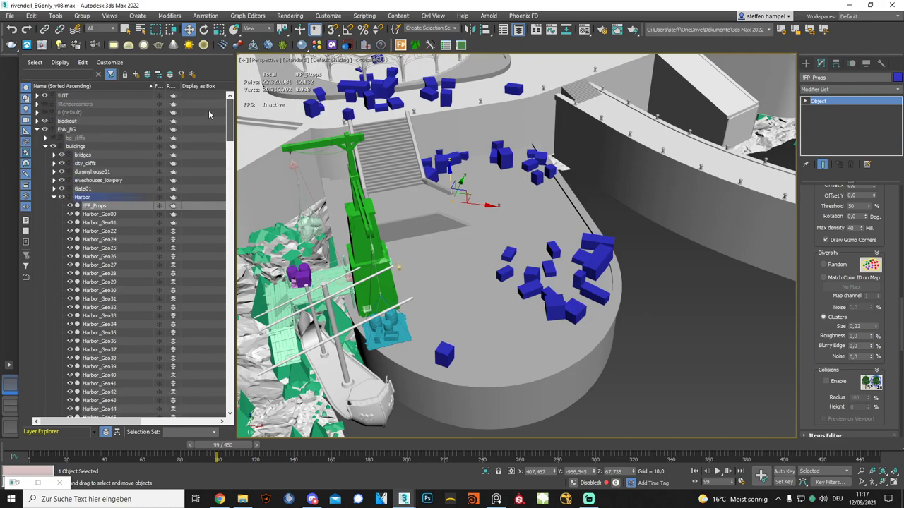
click(52, 202)
scroll(502, 309, down, 5)
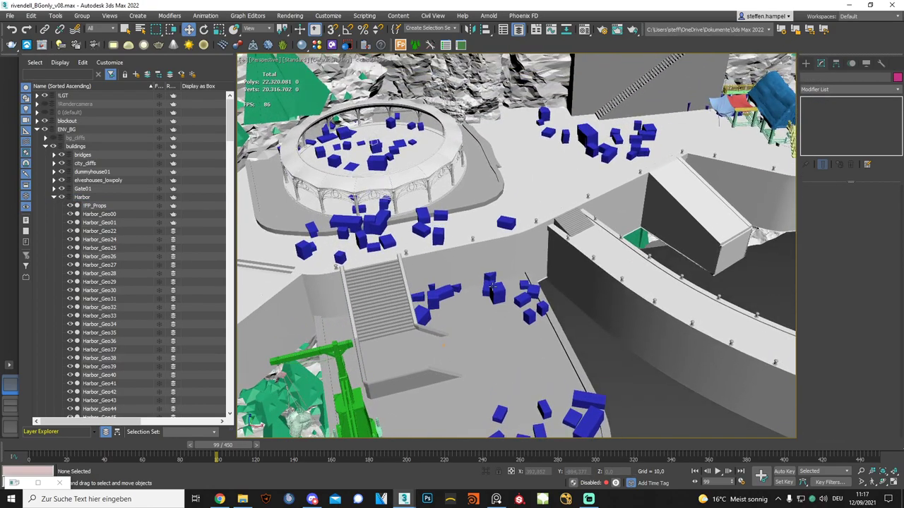
scroll(489, 308, down, 3)
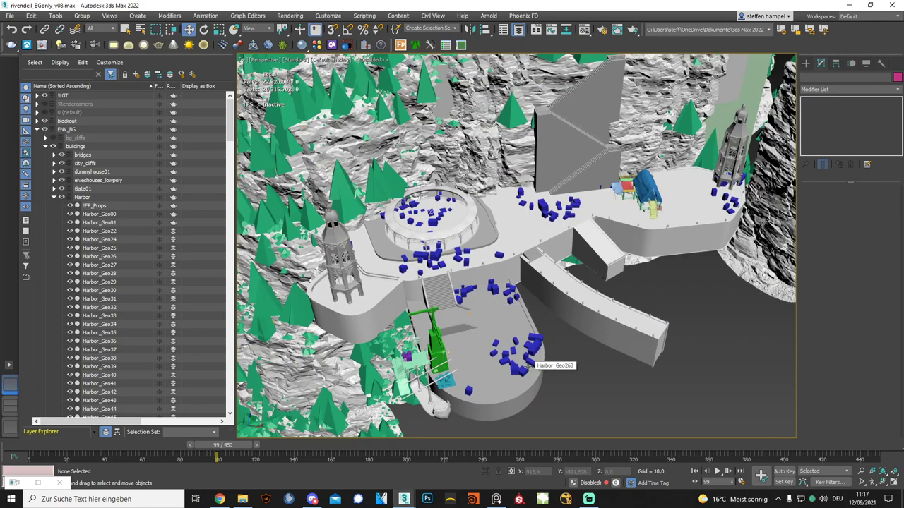
mouse_move(526, 365)
alt+middle_down()
mouse_move(516, 324)
mouse_move(471, 310)
mouse_move(549, 307)
mouse_move(524, 286)
alt+middle_up()
click(54, 198)
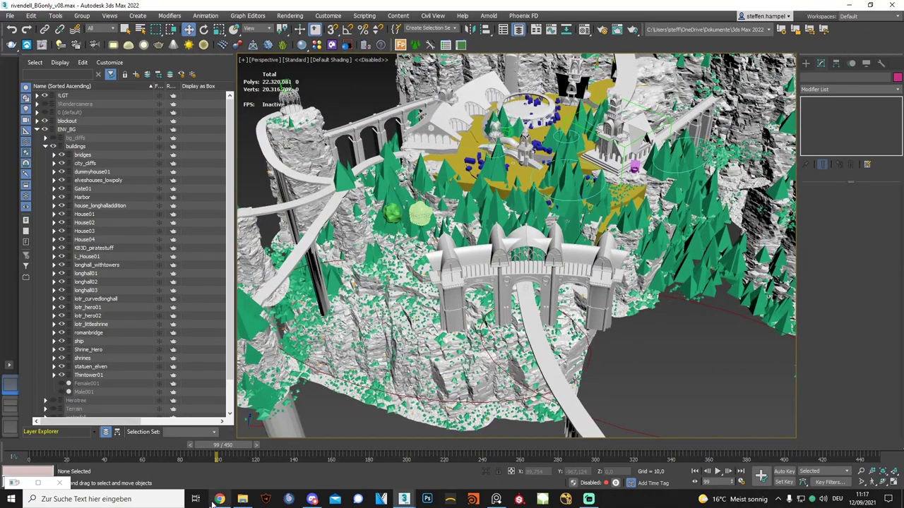
click(213, 501)
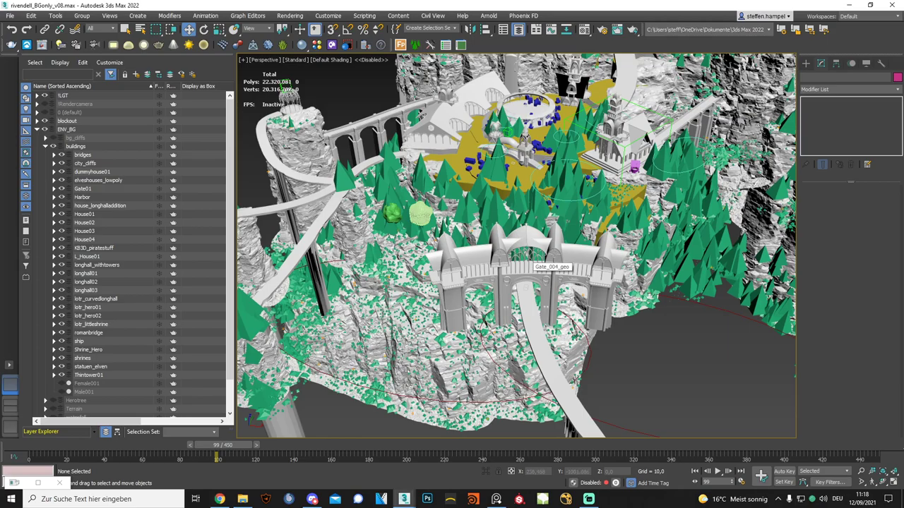
scroll(545, 304, up, 3)
scroll(545, 304, up, 5)
scroll(544, 301, down, 5)
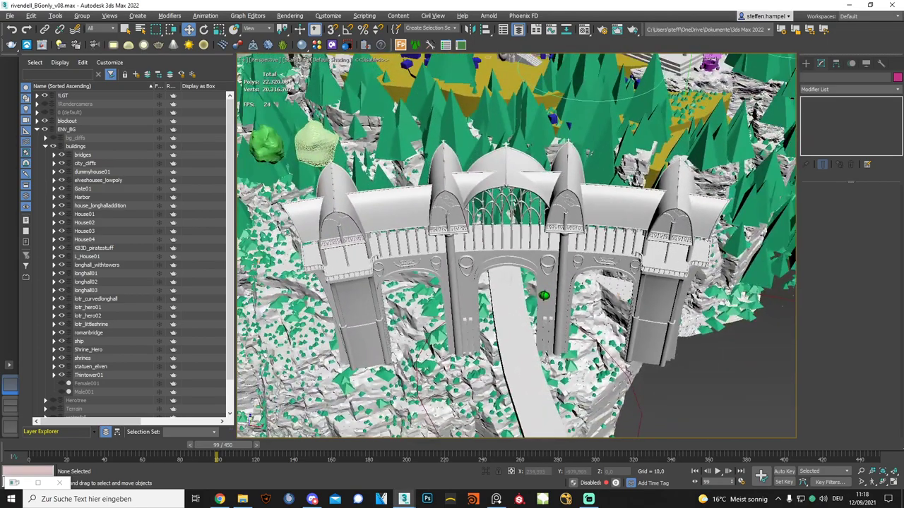
scroll(544, 300, down, 2)
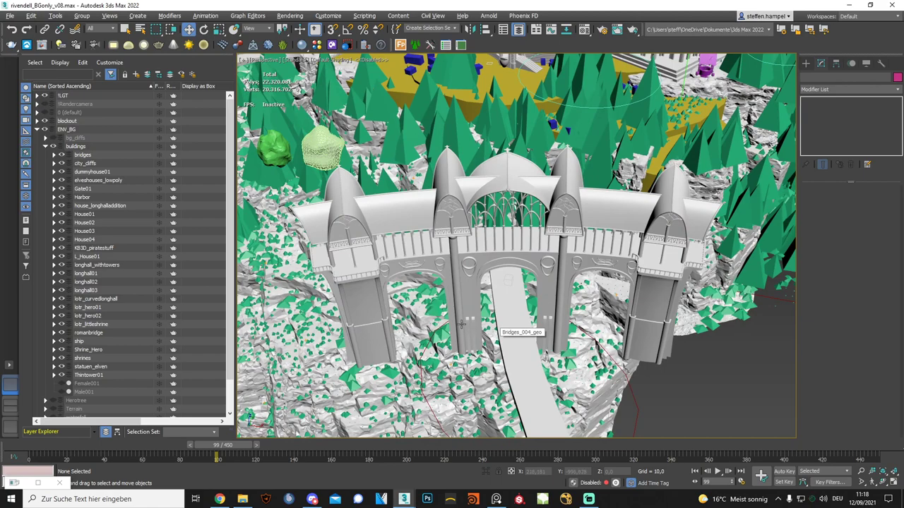
click(484, 281)
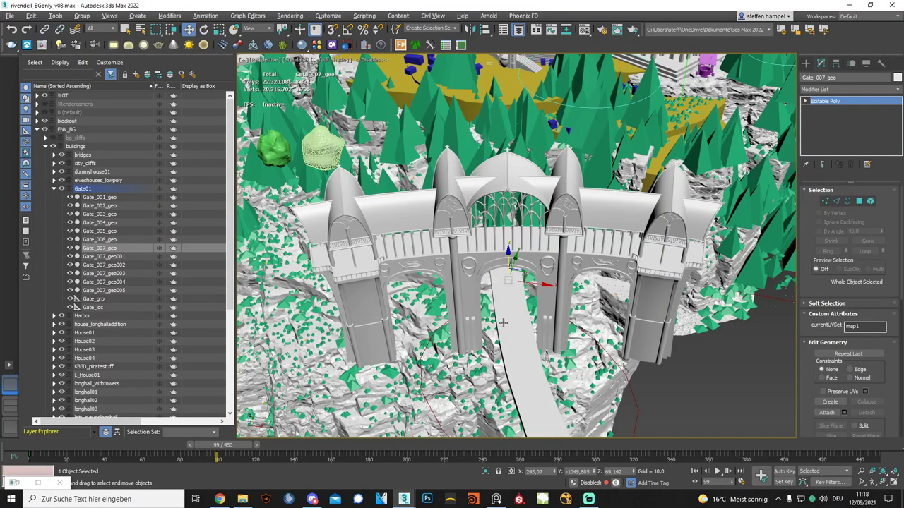
mouse_move(518, 320)
alt+middle_down()
mouse_move(574, 296)
mouse_move(478, 302)
alt+middle_up()
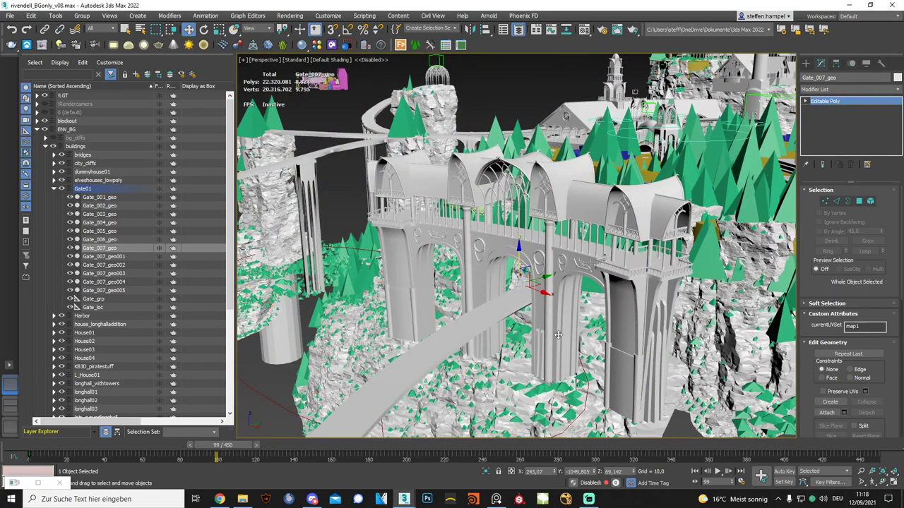
scroll(516, 240, up, 2)
scroll(516, 240, down, 2)
scroll(517, 240, up, 2)
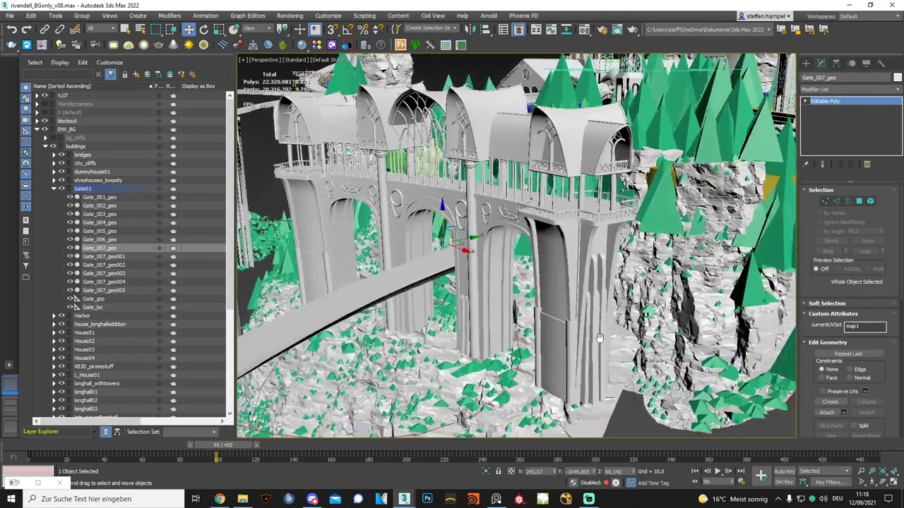
scroll(516, 238, up, 2)
click(508, 232)
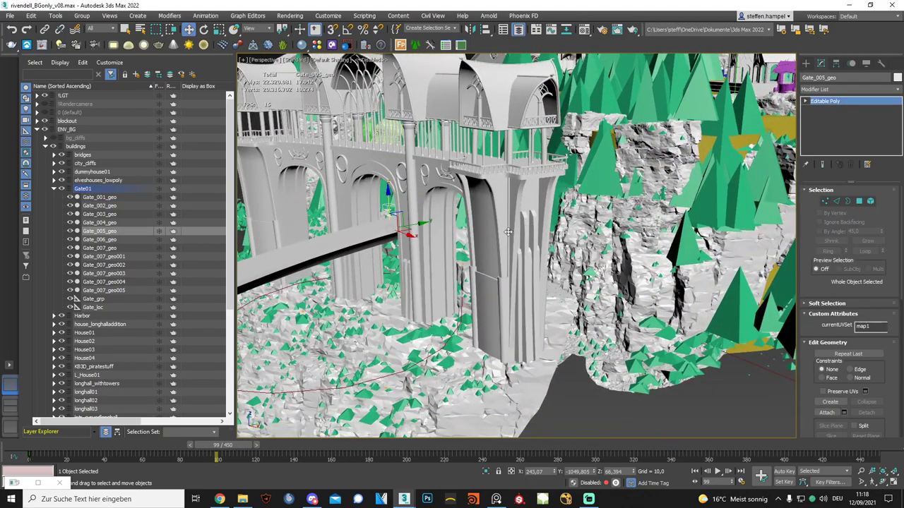
click(74, 232)
key(z)
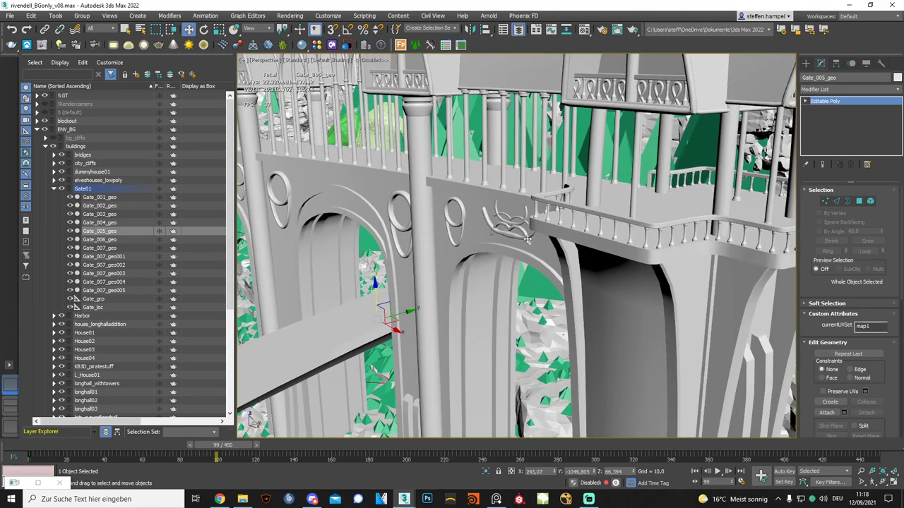
scroll(551, 256, down, 5)
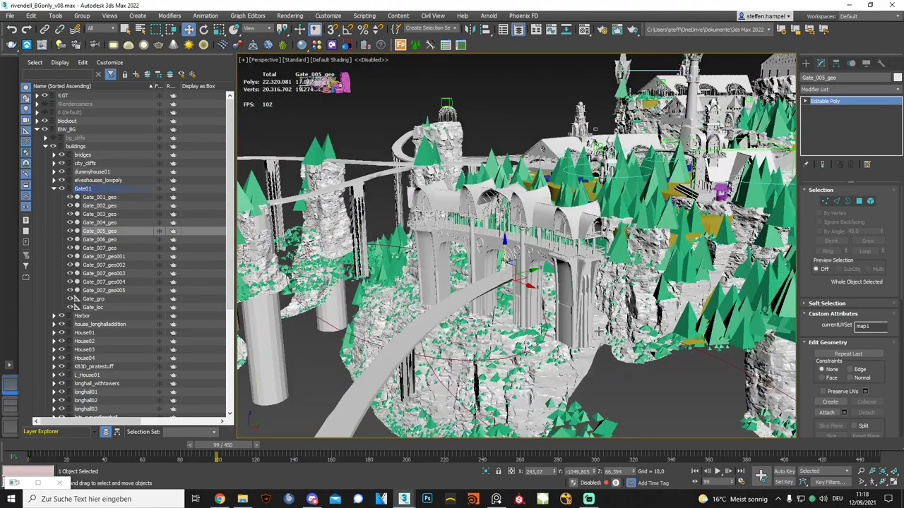
scroll(550, 265, up, 4)
scroll(547, 272, up, 3)
scroll(544, 274, down, 2)
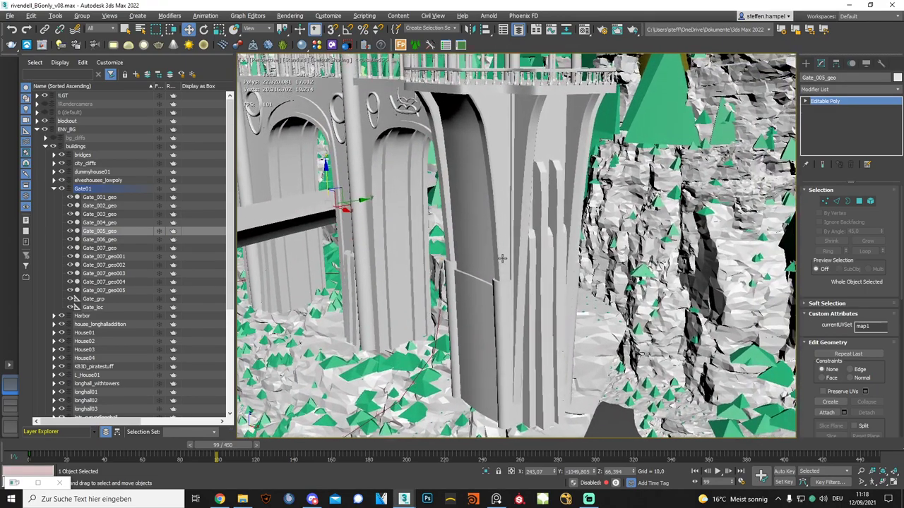
scroll(530, 270, down, 3)
scroll(509, 265, down, 3)
scroll(488, 260, up, 2)
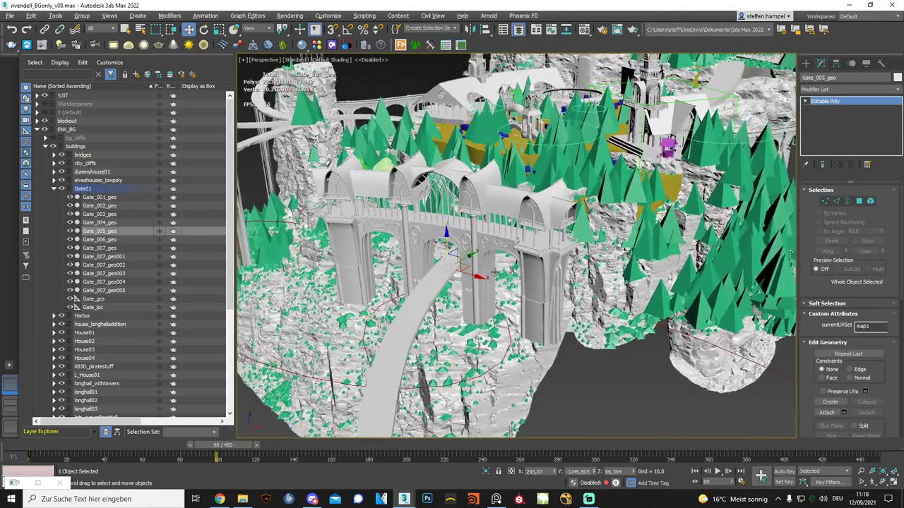
alt+middle_drag(489, 259, 499, 267)
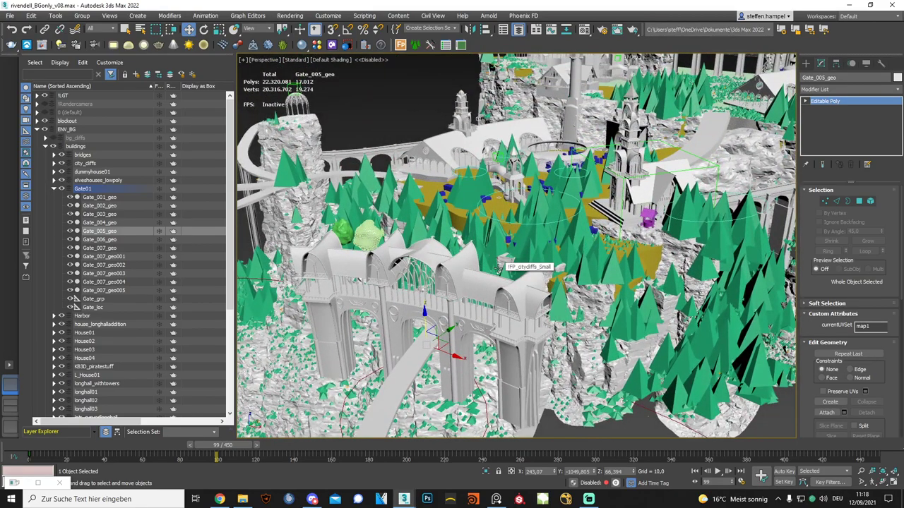
Open the material editor and reset the sample slots to default materials.
click(585, 32)
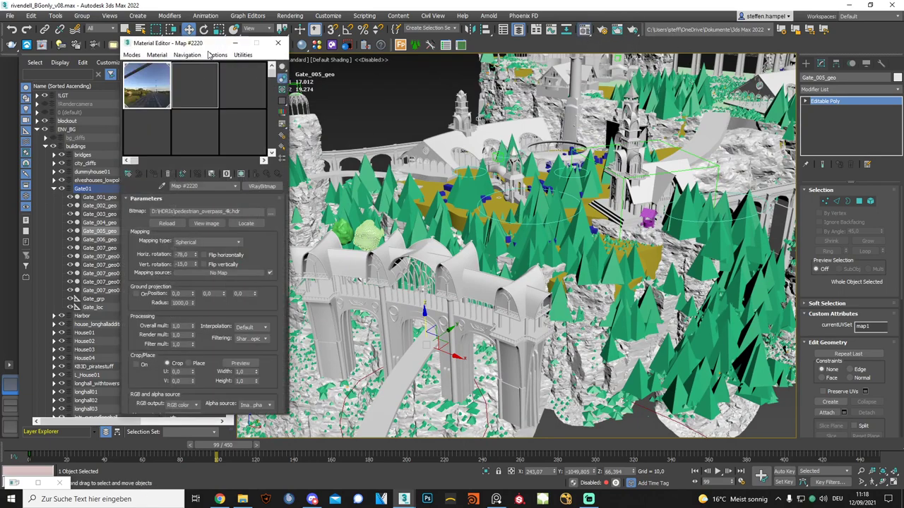
click(120, 50)
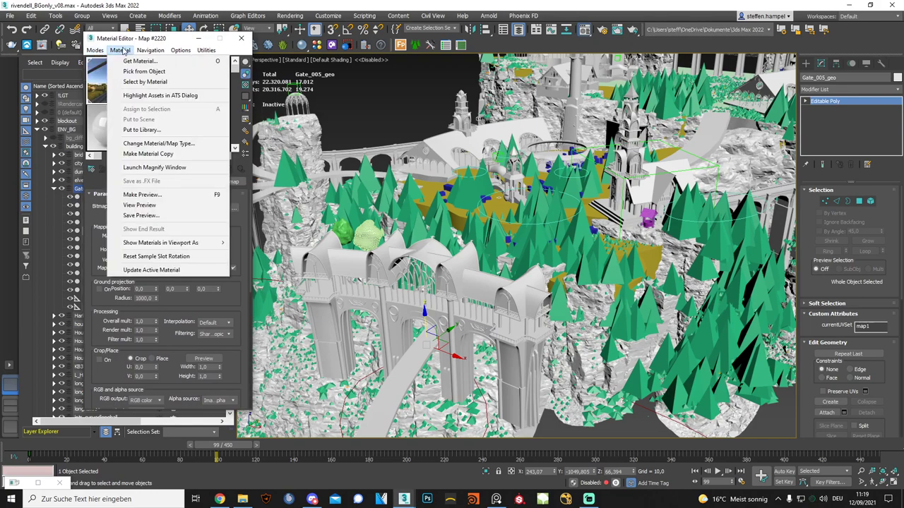
click(231, 117)
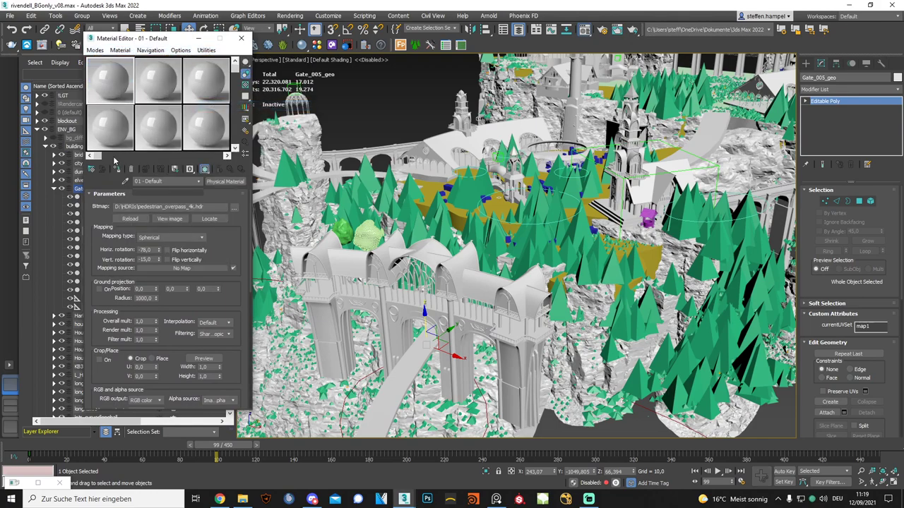
Pick the gate's Concrete_Dirty material and open its Diffuse Layer 1 VRayTriplanarTex, then switch to Chrome.
click(326, 323)
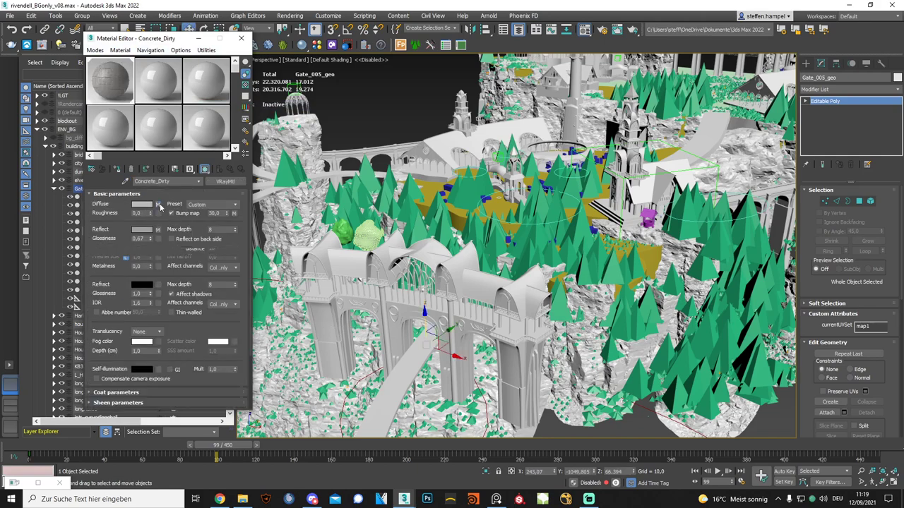
click(159, 205)
click(116, 236)
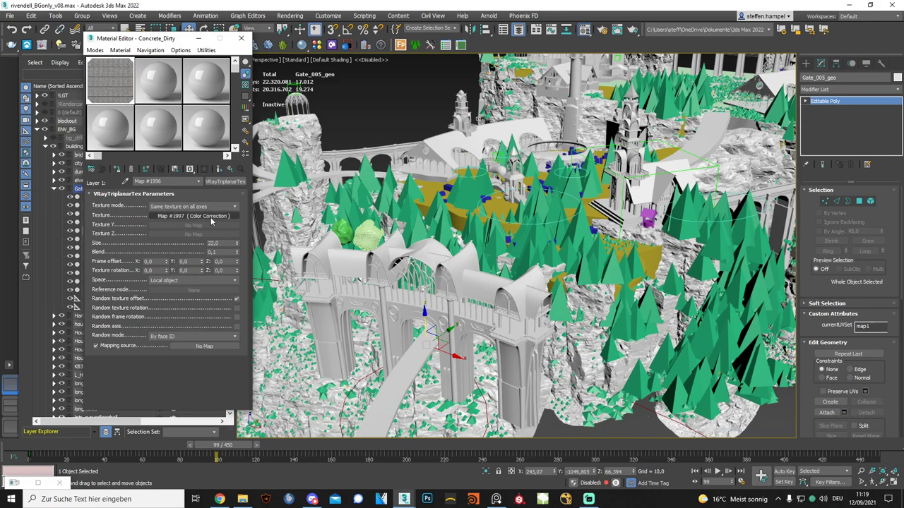
click(220, 499)
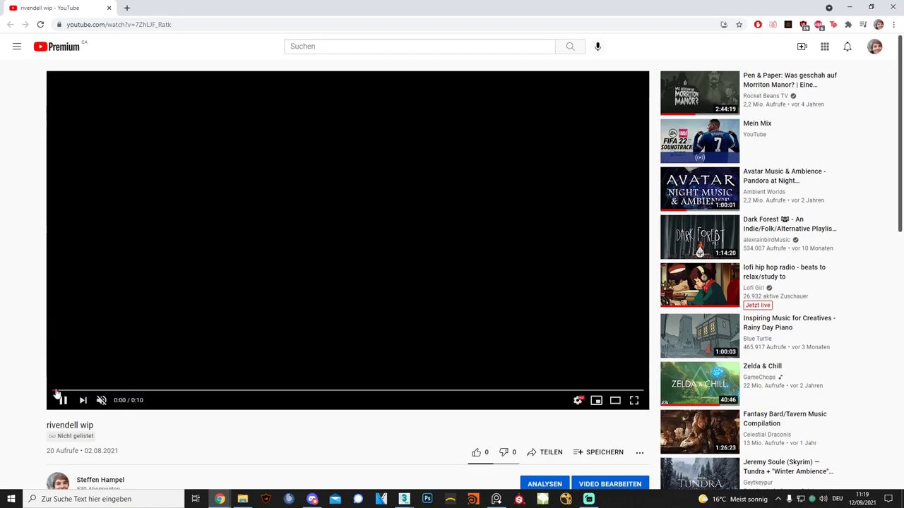
Replay the rivendell wip video and pause it at 0:07 on the sunlit valley.
click(63, 400)
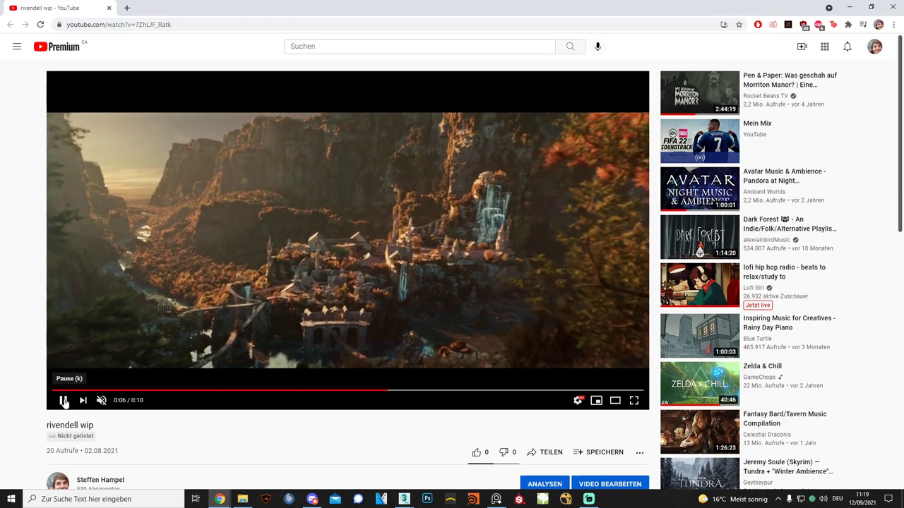
click(61, 401)
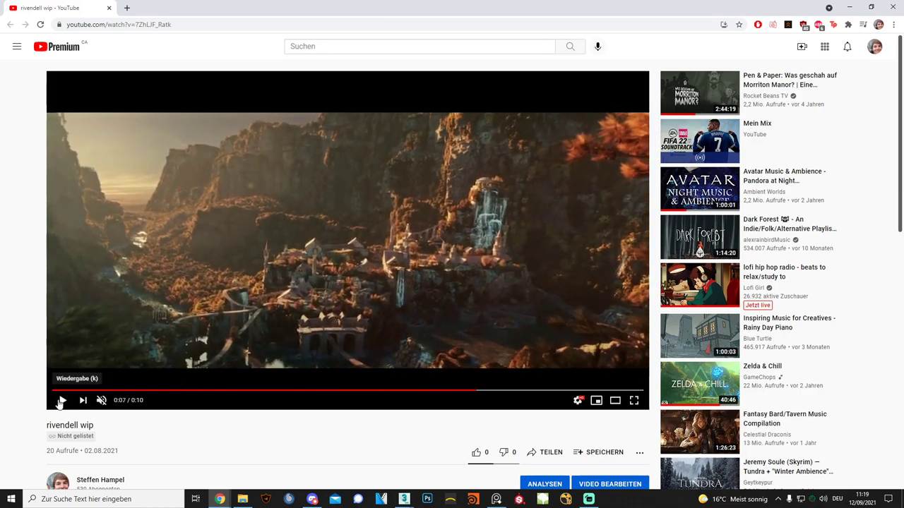
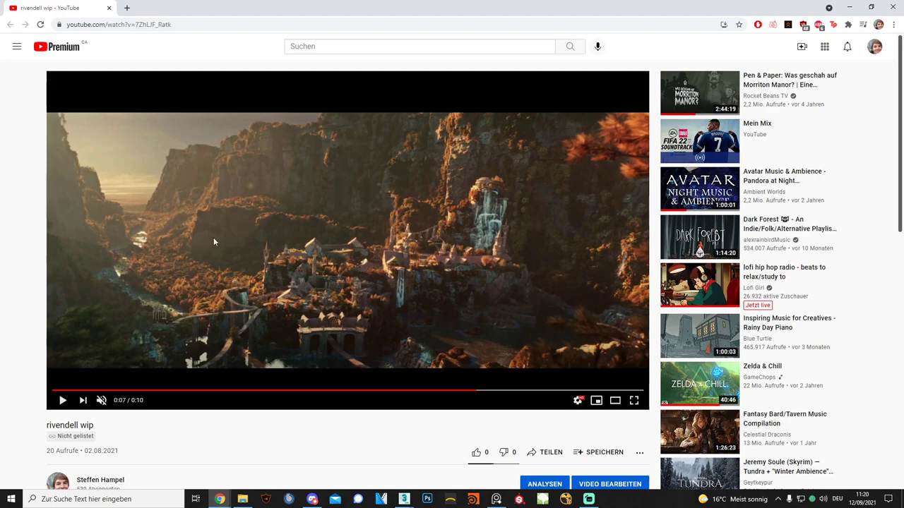
Resume playback of the 'rivendell wip' render clip on YouTube.
click(393, 313)
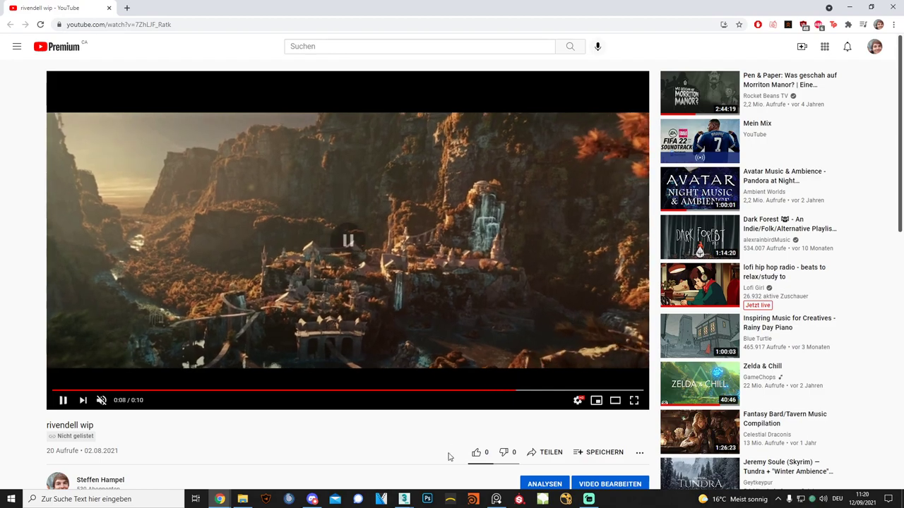
Switch to 3ds Max, dismiss the Missing External Files warning, and bring up rivendell_BGonly_v08.
click(389, 432)
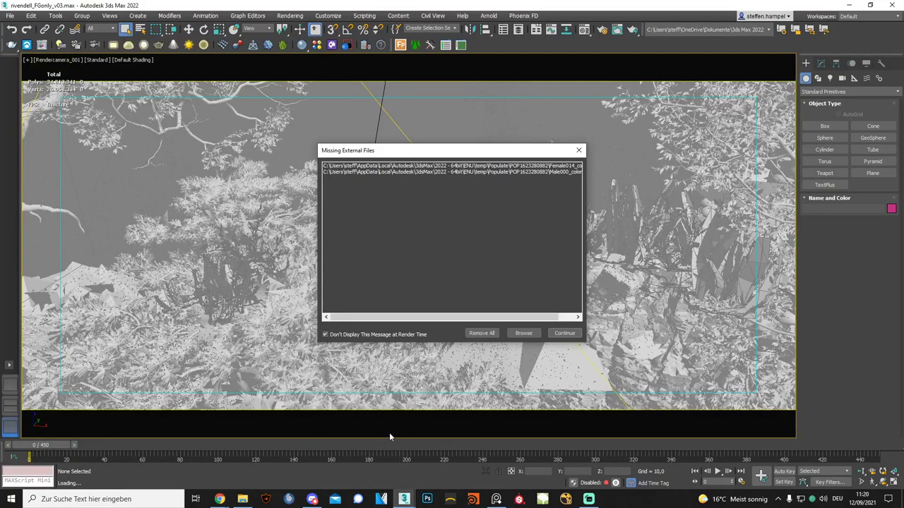
click(486, 335)
mouse_move(404, 499)
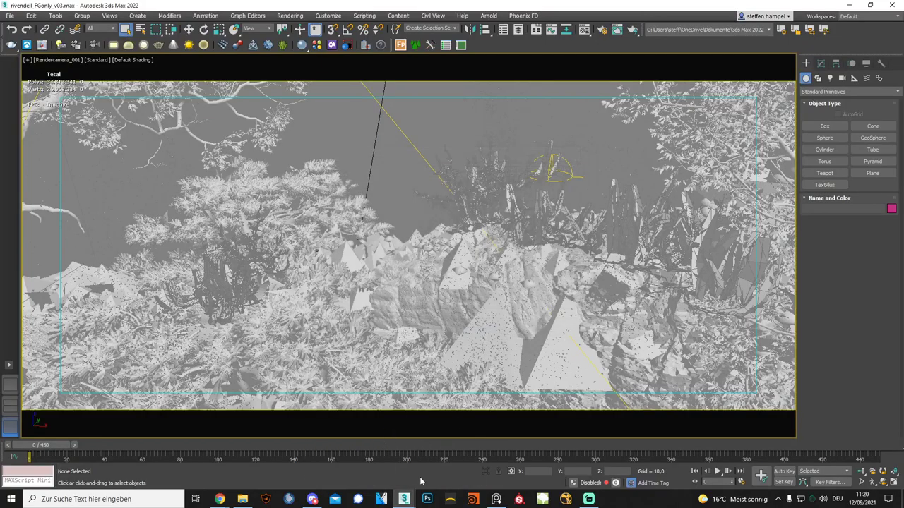
click(451, 480)
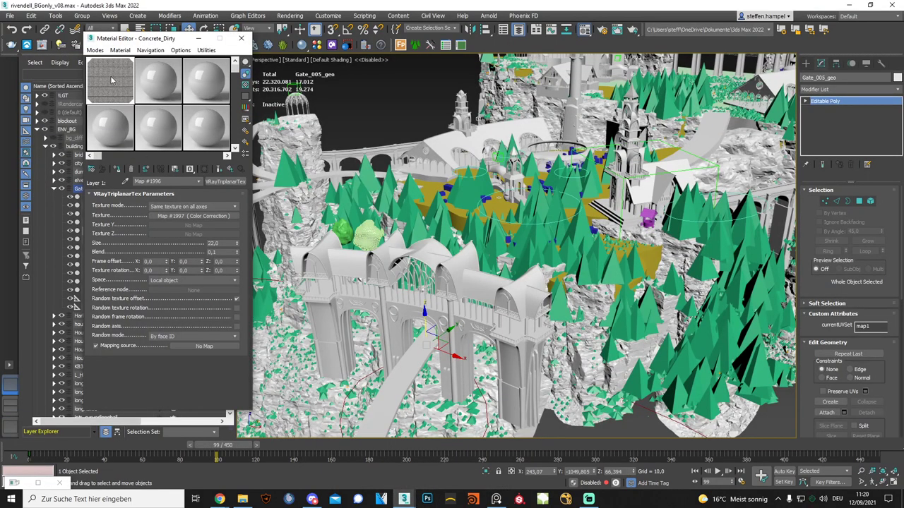
Go down from Color Correction to the concrete VRayBitmap and preview its dirty concrete image.
click(207, 215)
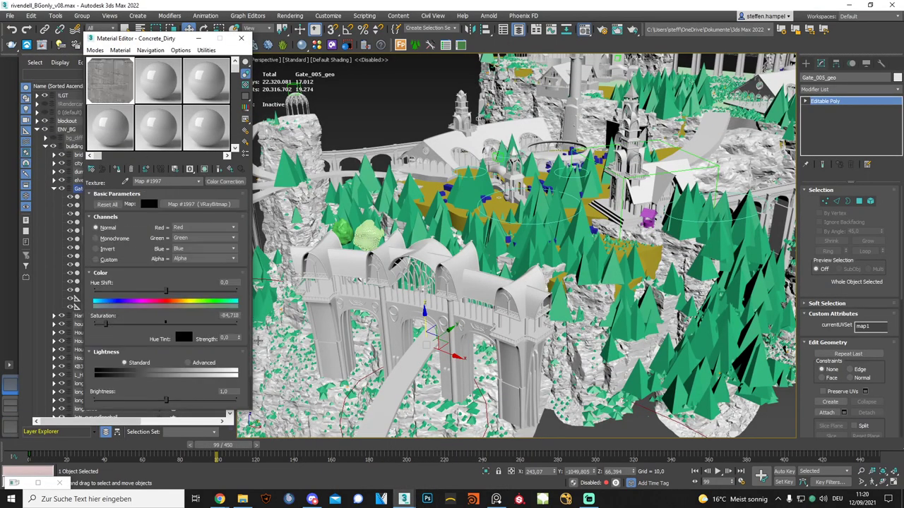
click(192, 204)
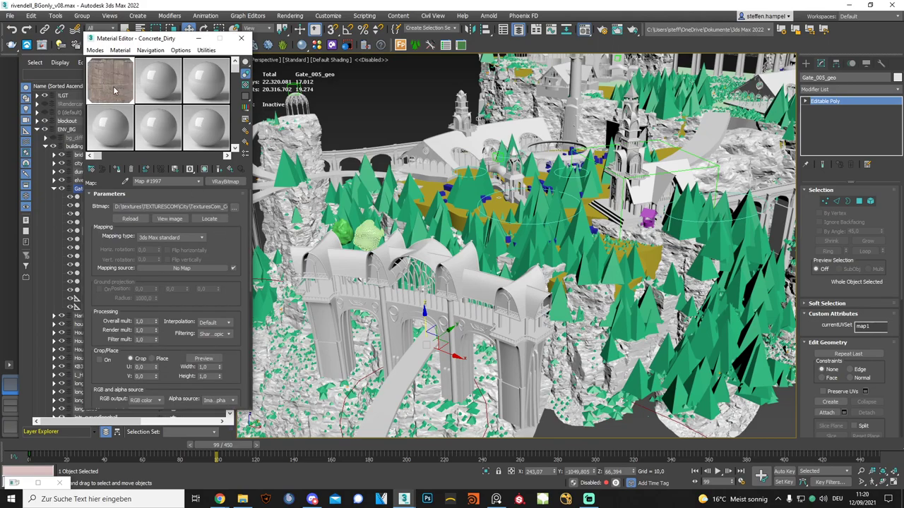
click(169, 219)
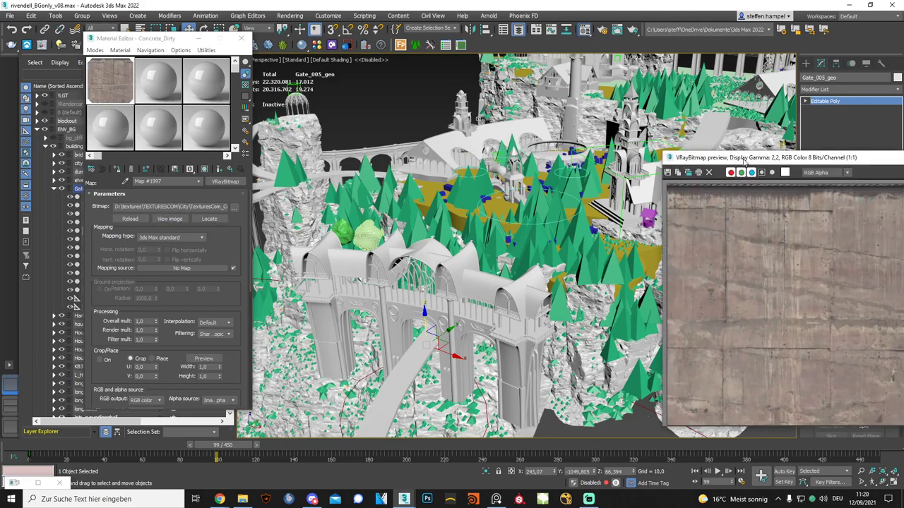
drag(741, 163, 355, 76)
scroll(521, 250, down, 2)
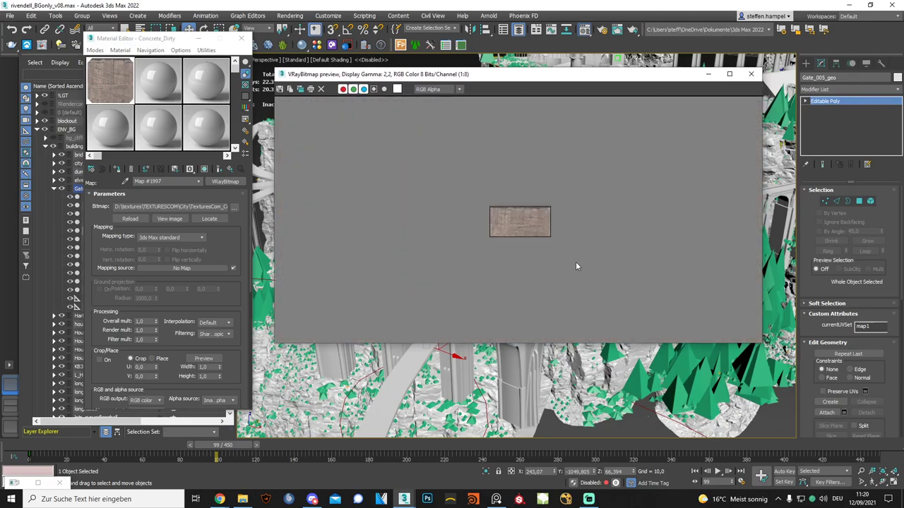
scroll(525, 230, up, 3)
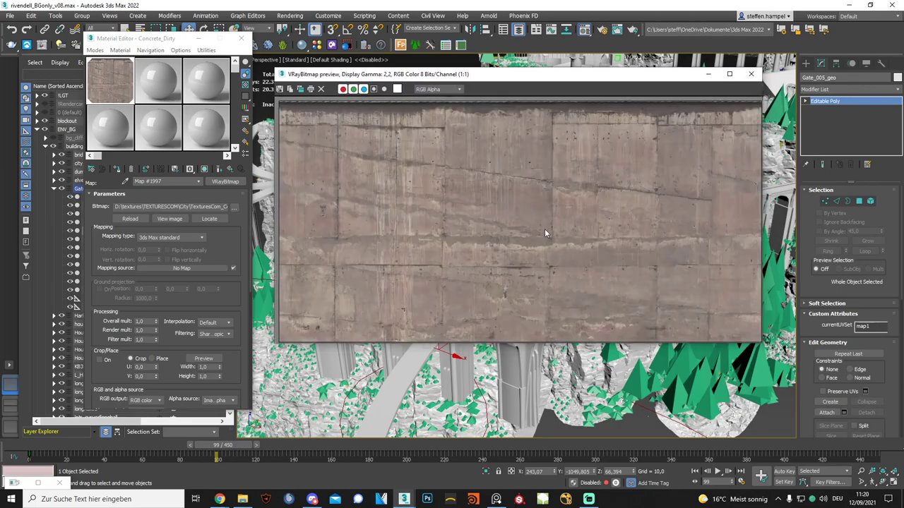
click(229, 170)
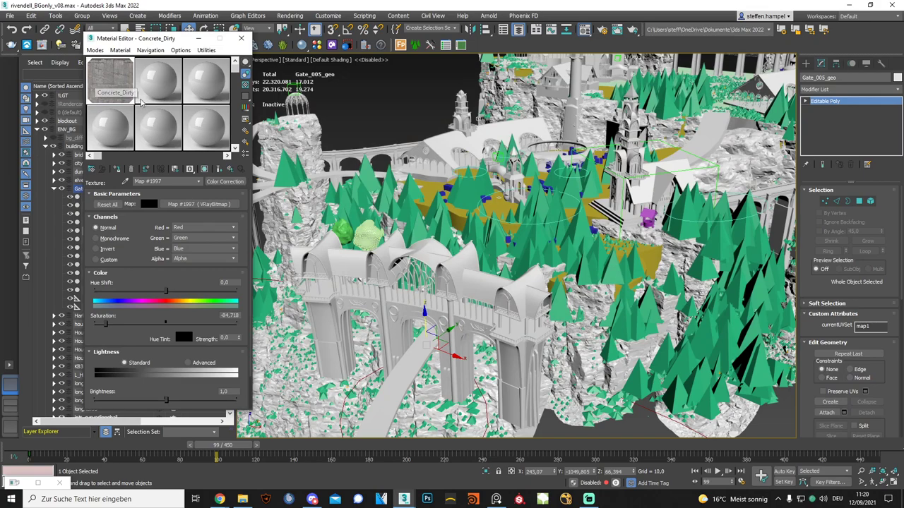
Preview the concrete image again, return to the triplanar map level, and select Gate_007_geo.
click(200, 204)
click(188, 219)
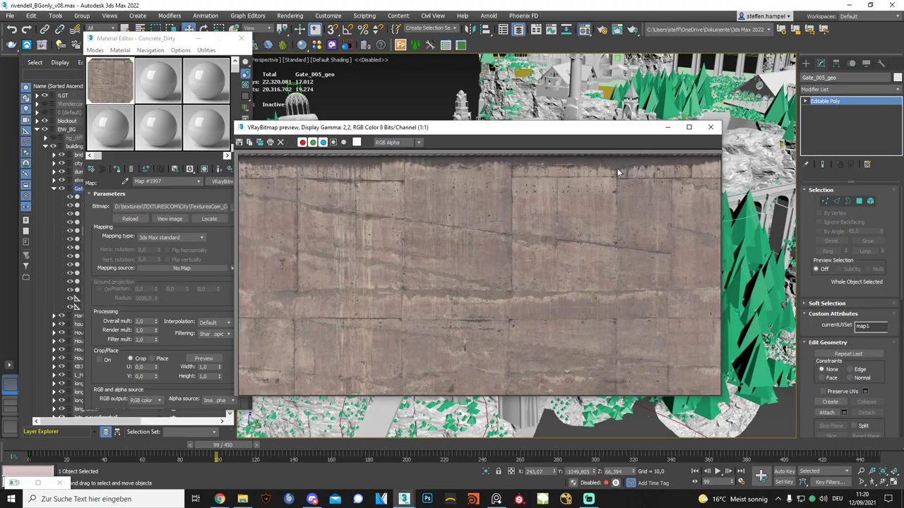
click(710, 129)
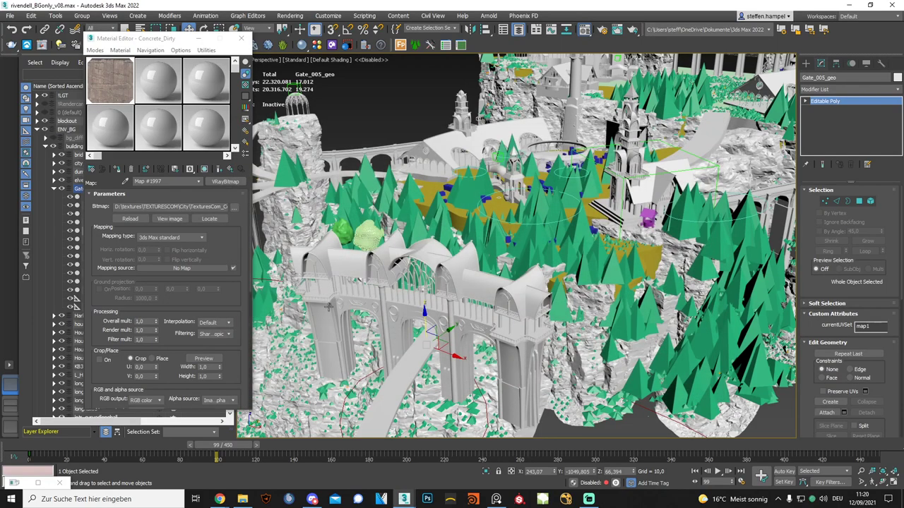
click(224, 182)
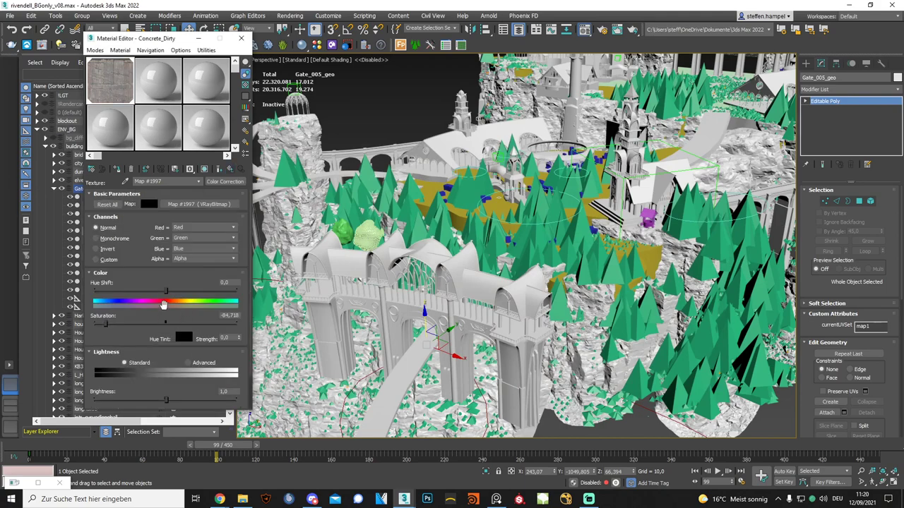
click(230, 169)
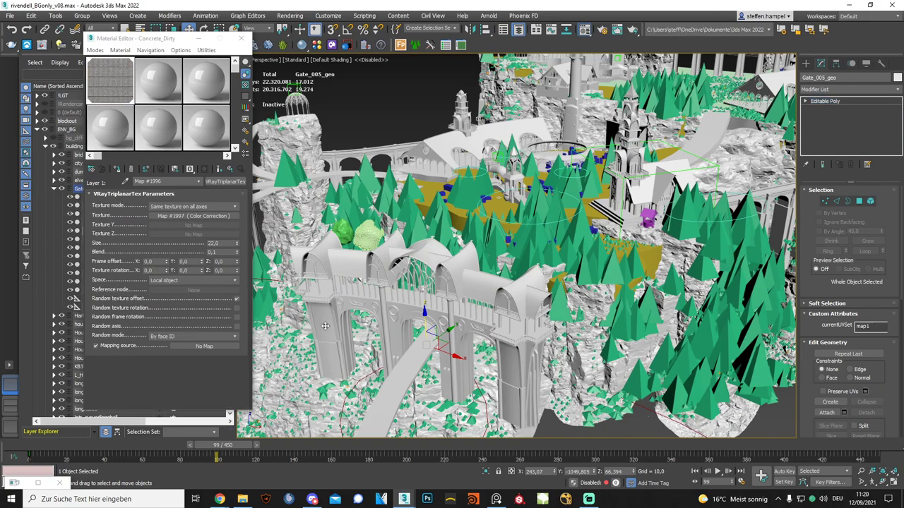
click(316, 304)
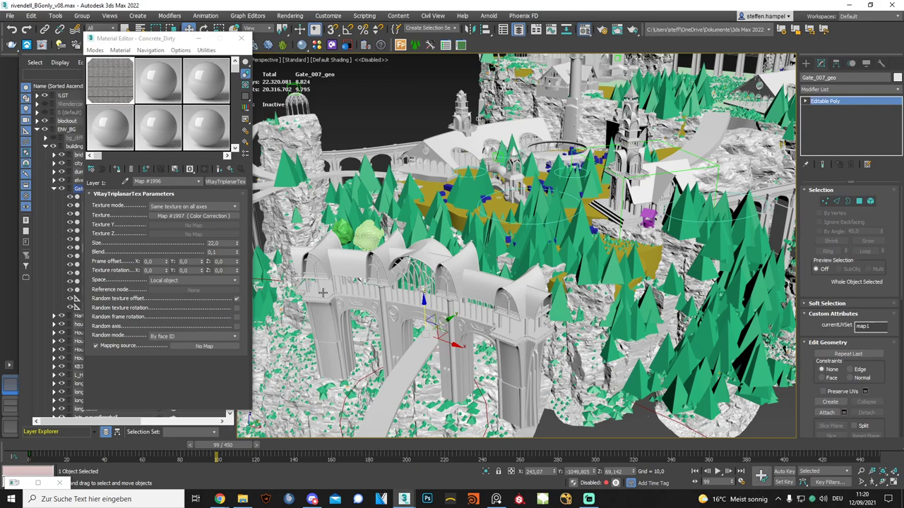
Load the gate roof's Roof_FG material into a fresh sample slot with the eyedropper.
click(229, 170)
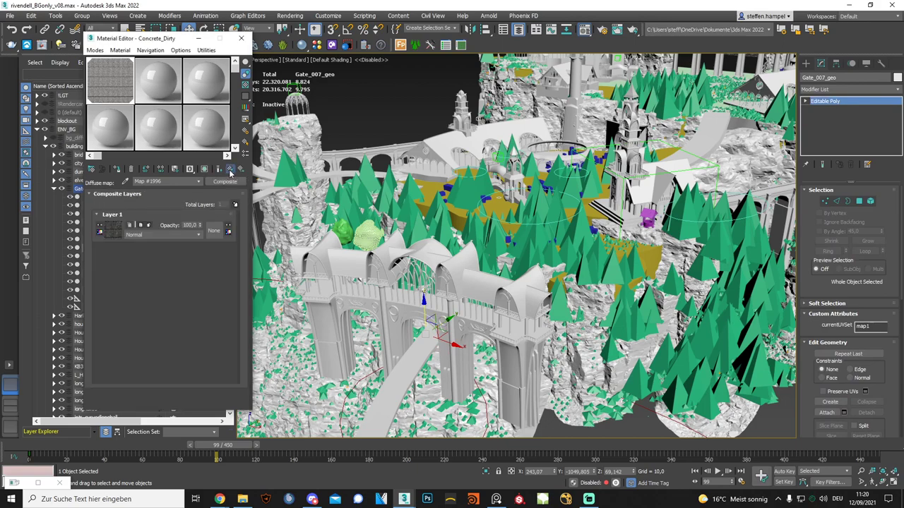
click(229, 170)
click(130, 168)
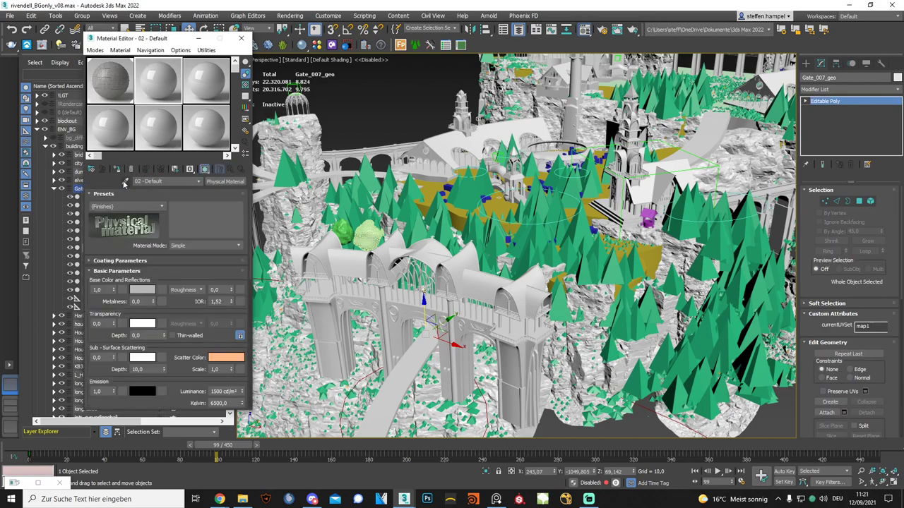
drag(126, 182, 464, 262)
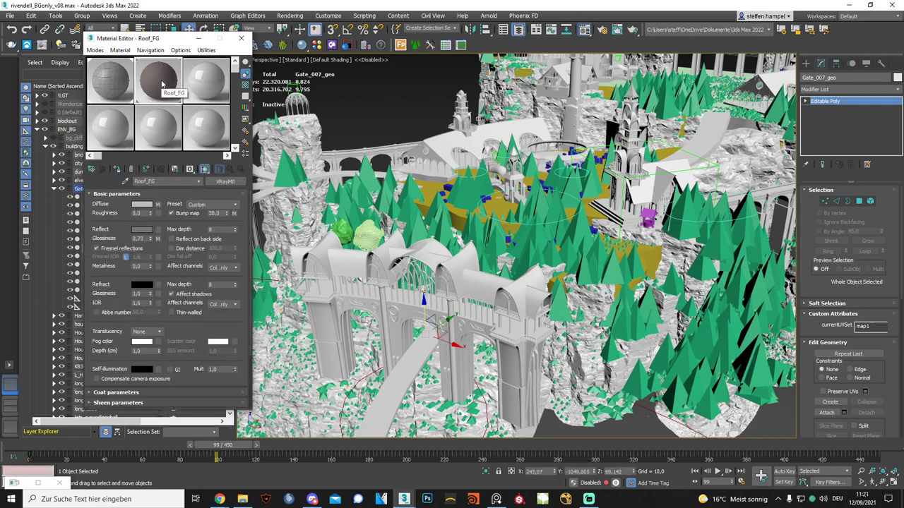
Inspect Roof_FG's diffuse triplanar map and its bump map.
click(157, 204)
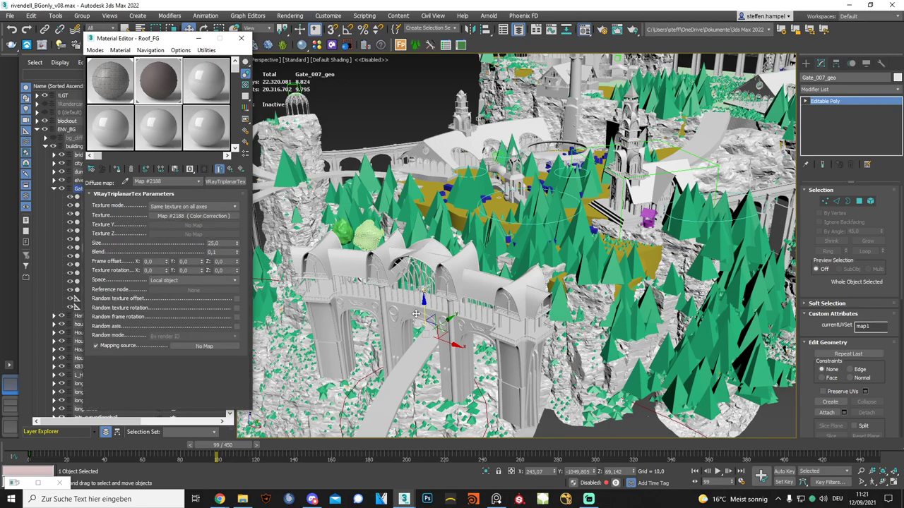
scroll(452, 288, up, 3)
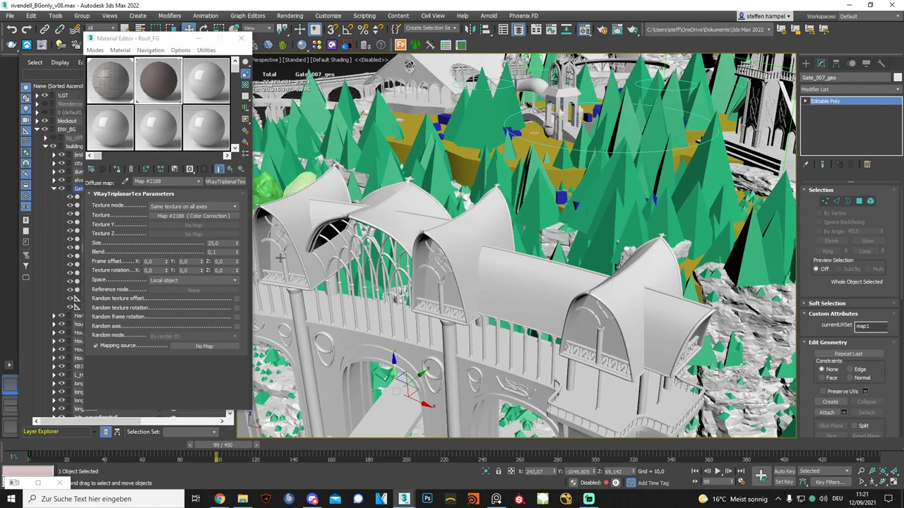
click(230, 170)
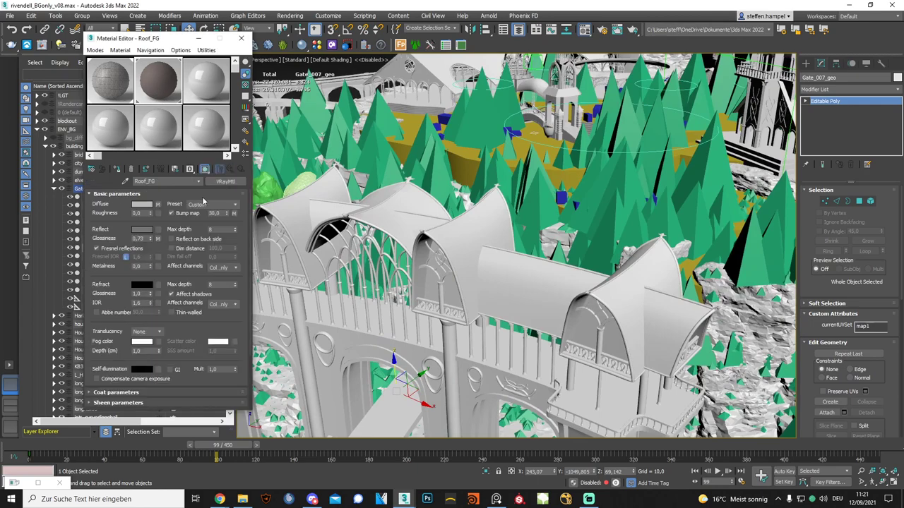
click(236, 218)
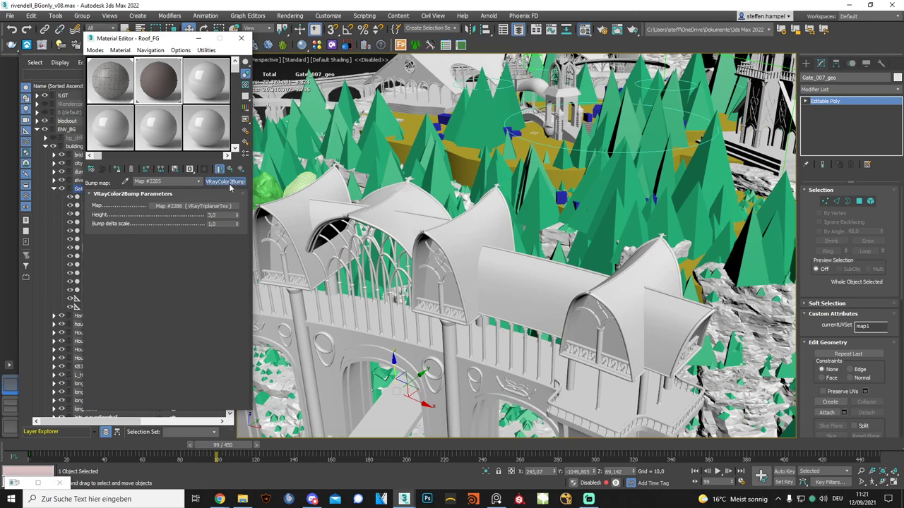
click(227, 182)
click(556, 96)
Preview the weathered roof-tile bitmap image, then return to the bump triplanar map.
click(194, 206)
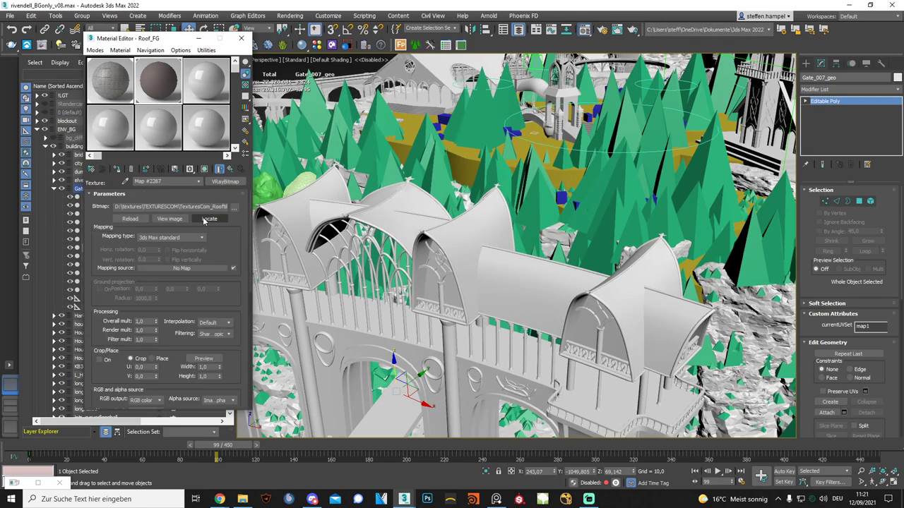
click(166, 219)
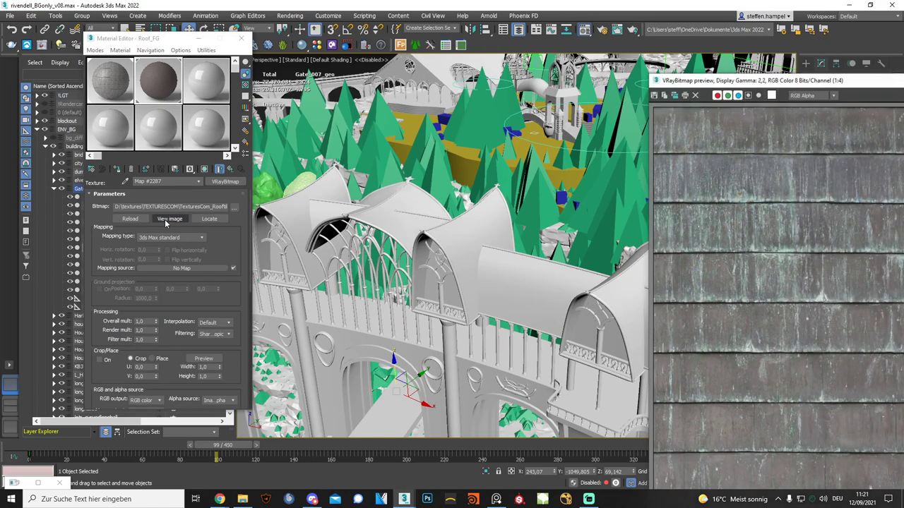
mouse_move(733, 29)
mouse_down()
mouse_move(295, 33)
mouse_move(340, 28)
mouse_up()
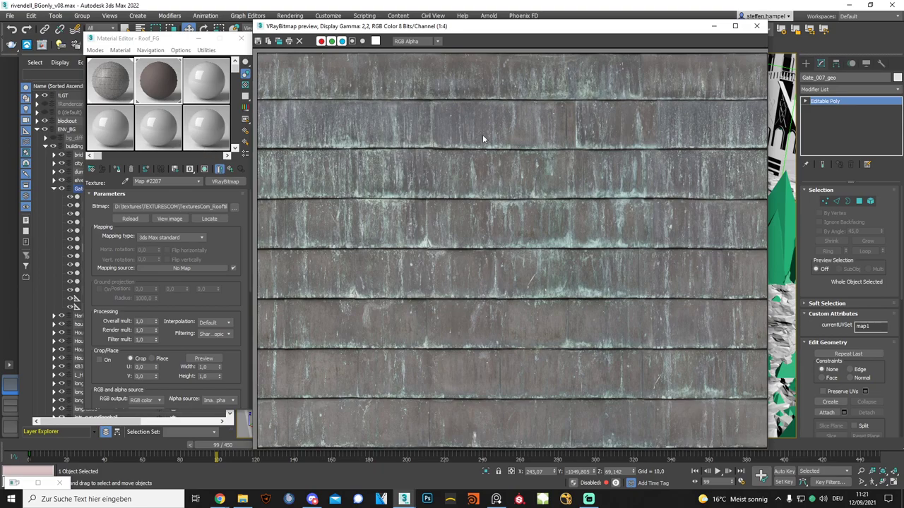
click(757, 26)
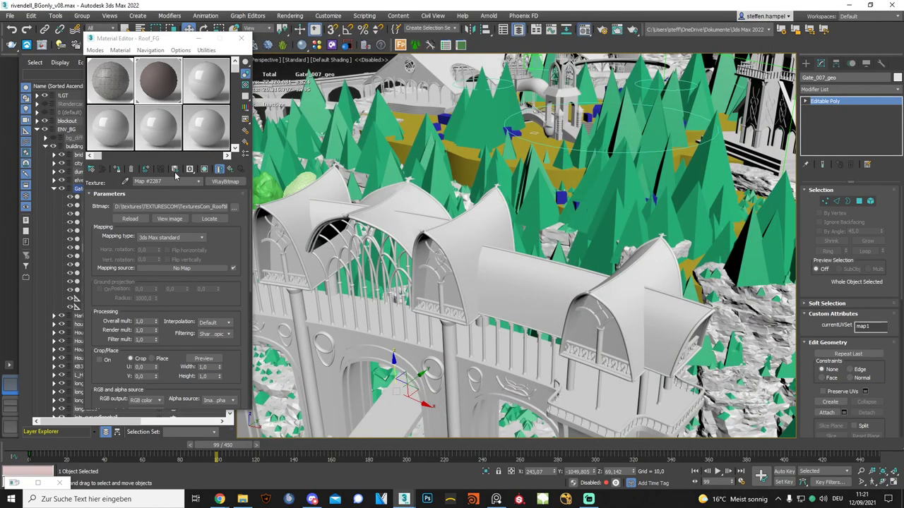
click(228, 170)
mouse_move(220, 500)
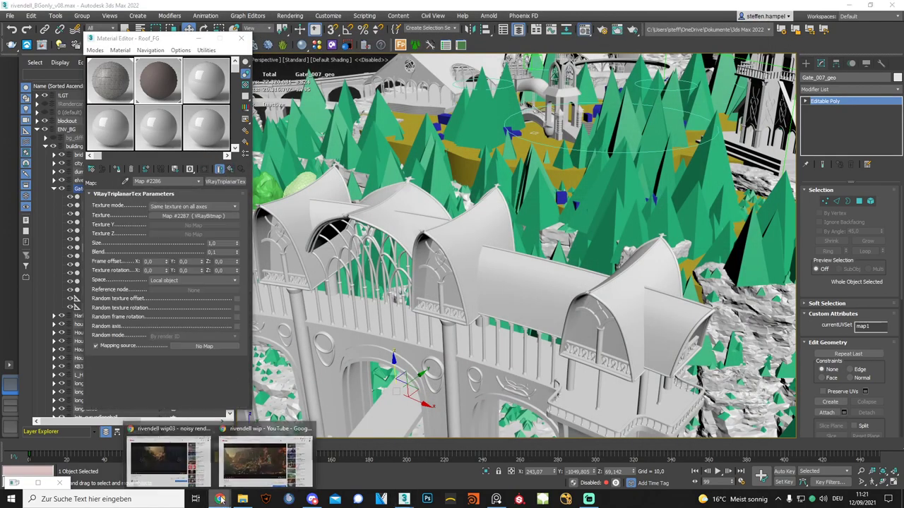
Go back to YouTube, close the rivendell wip tab, and bring up the wip03 clip.
click(169, 452)
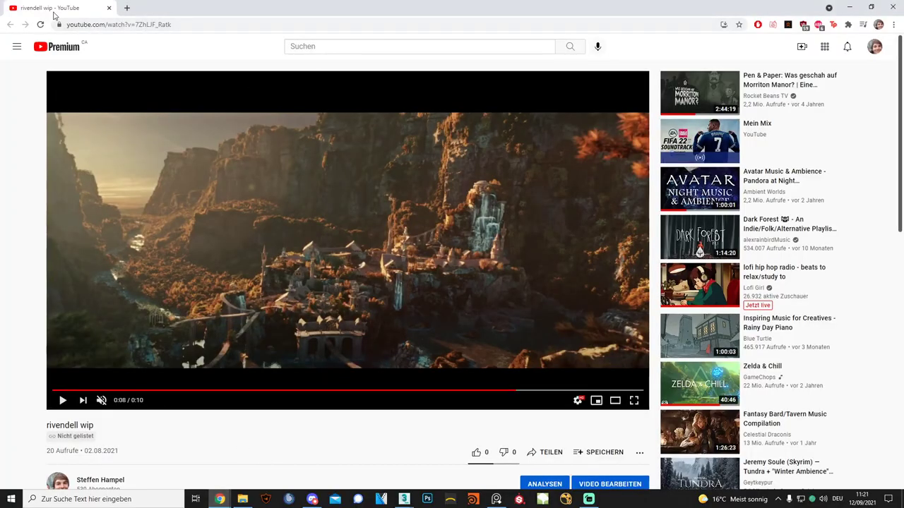
click(109, 8)
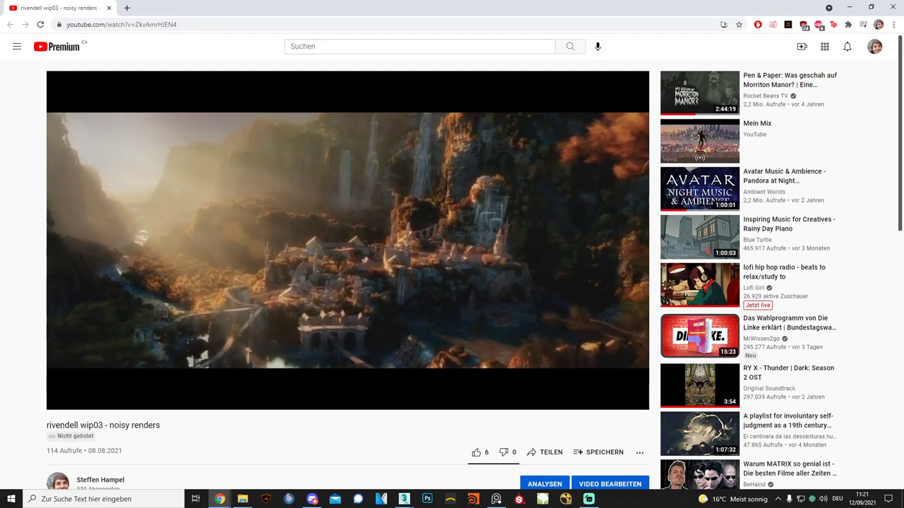
double_click(129, 449)
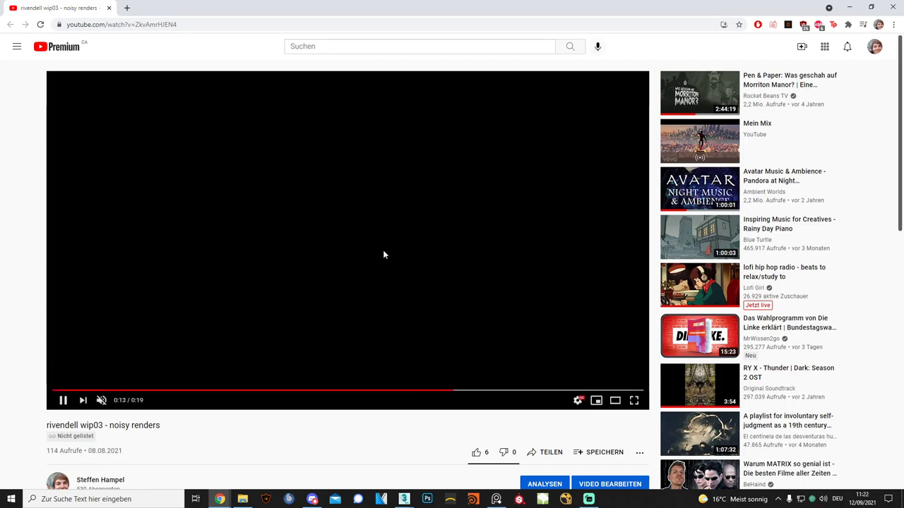
Replay the wip03 noisy renders clip from the start, then pause it.
click(145, 391)
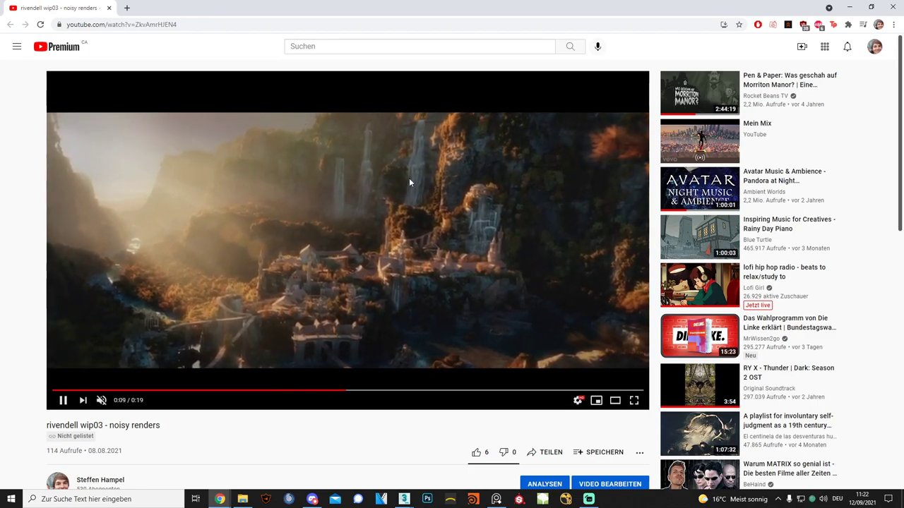
click(129, 390)
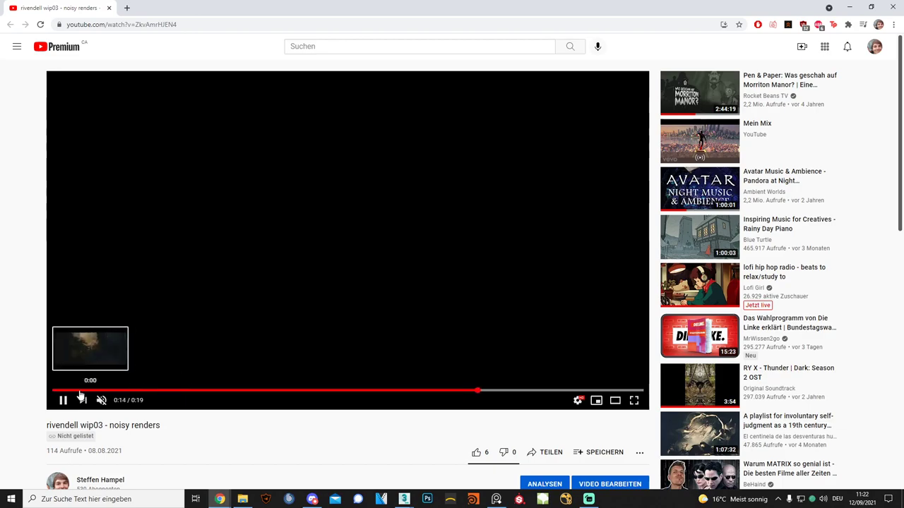
click(57, 390)
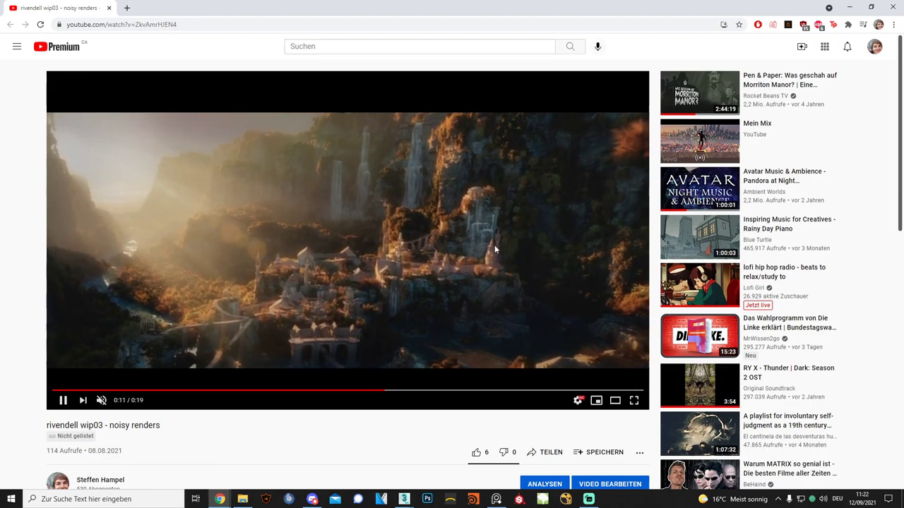
click(447, 249)
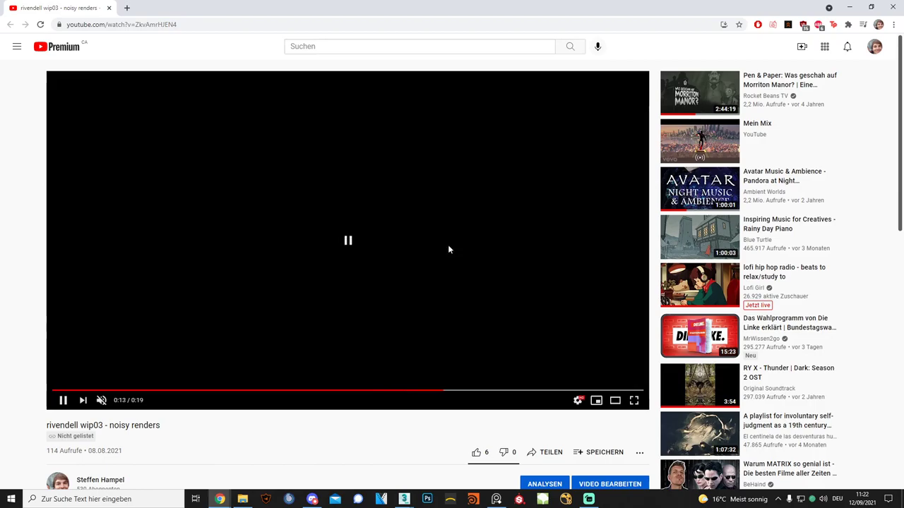
click(109, 8)
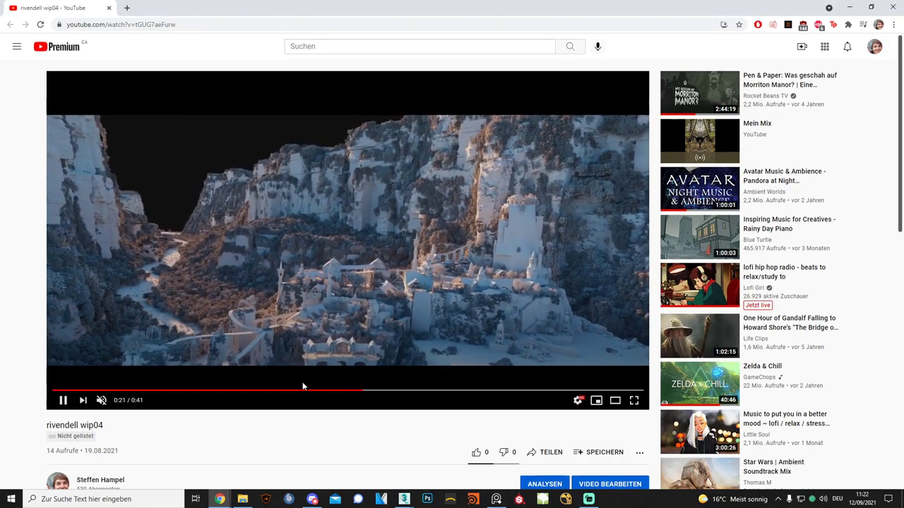
Close the wip04 clip and replay the wip05 render several times by rewinding its progress bar.
click(335, 286)
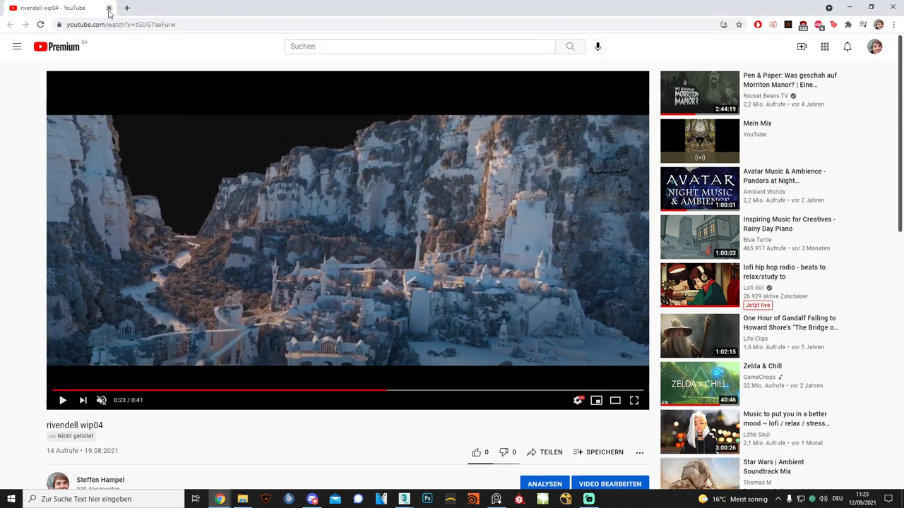
click(109, 9)
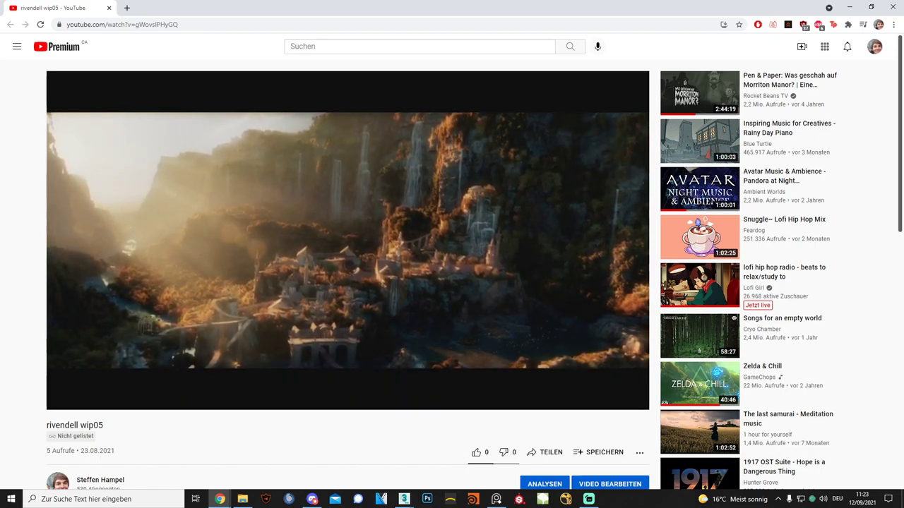
mouse_move(348, 283)
click(151, 390)
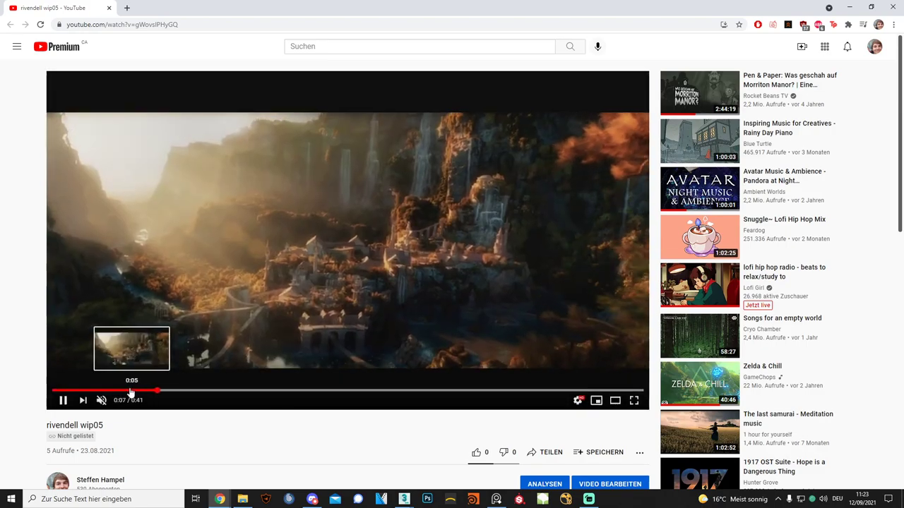
click(131, 391)
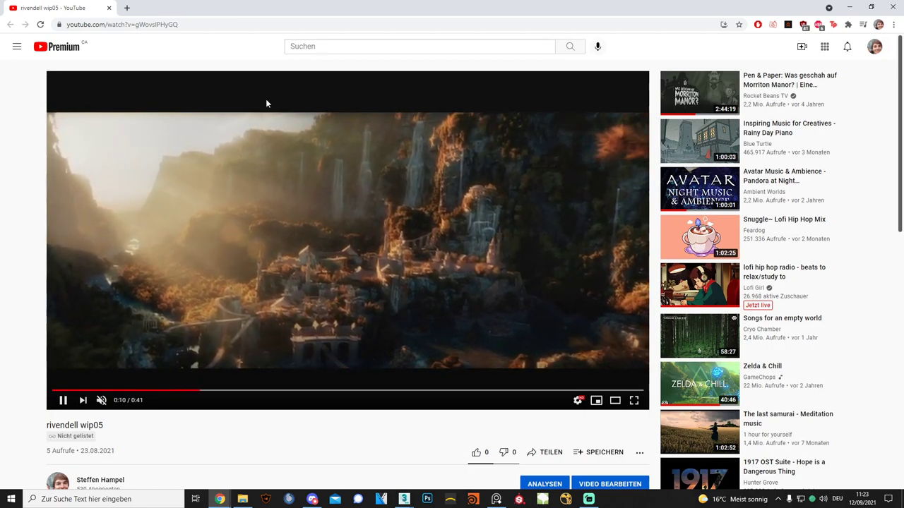
click(181, 390)
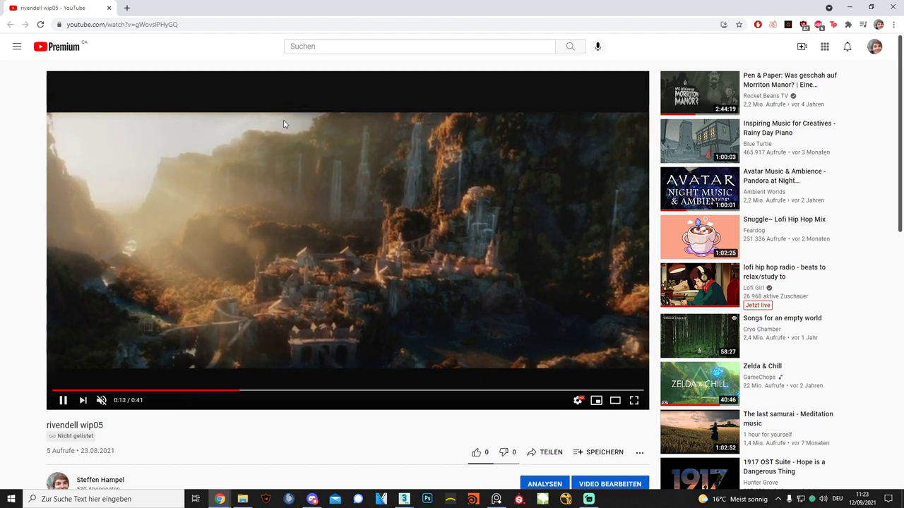
click(145, 391)
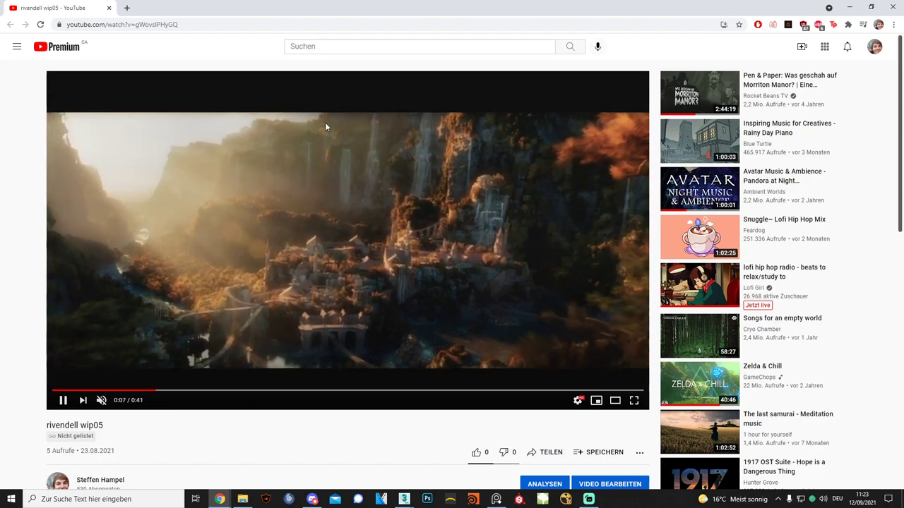
click(343, 224)
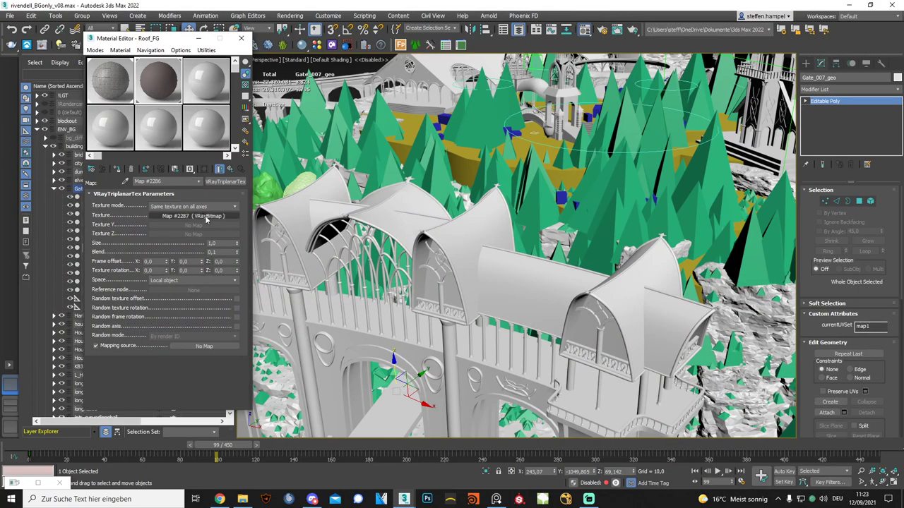
Orbit out to a wide valley view and eyedropper the Roof02 material from a roof.
click(232, 171)
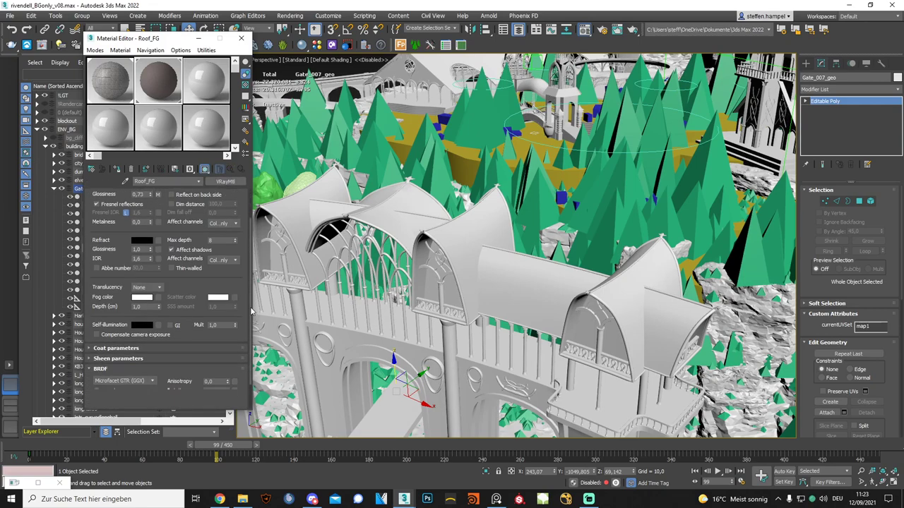
scroll(247, 376, down, 2)
scroll(254, 326, up, 2)
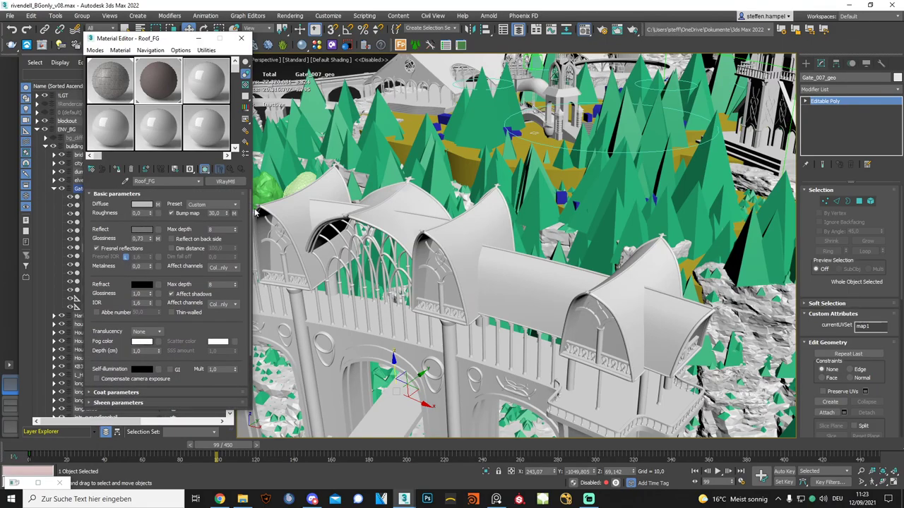
scroll(513, 302, down, 5)
mouse_move(512, 334)
alt+middle_down()
mouse_move(786, 323)
mouse_move(543, 269)
alt+middle_up()
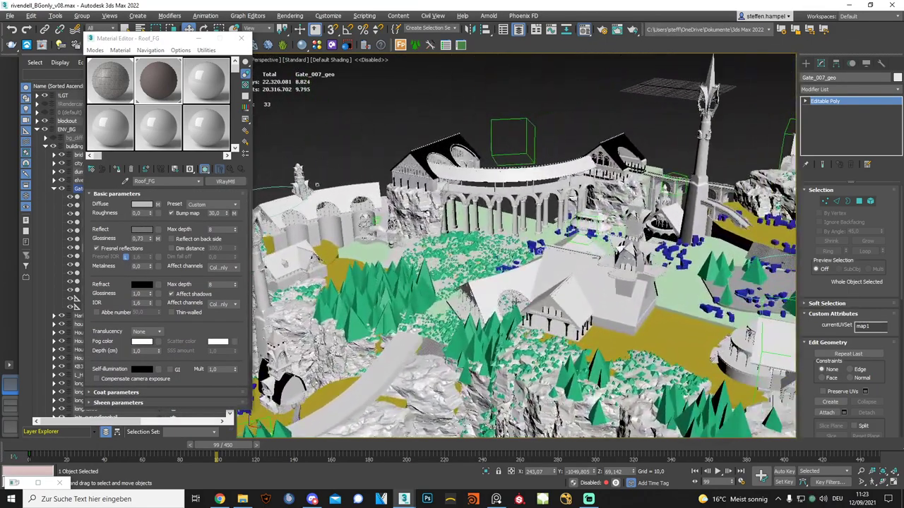
click(170, 92)
click(565, 265)
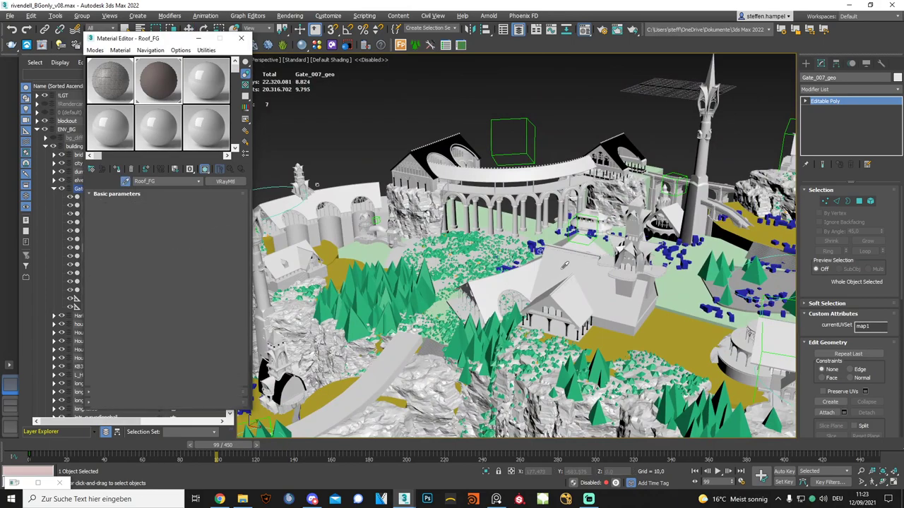
Trace Roof02's diffuse through Triplanar and Color Correction to the roofing bitmap and its UVW randomizer.
click(158, 205)
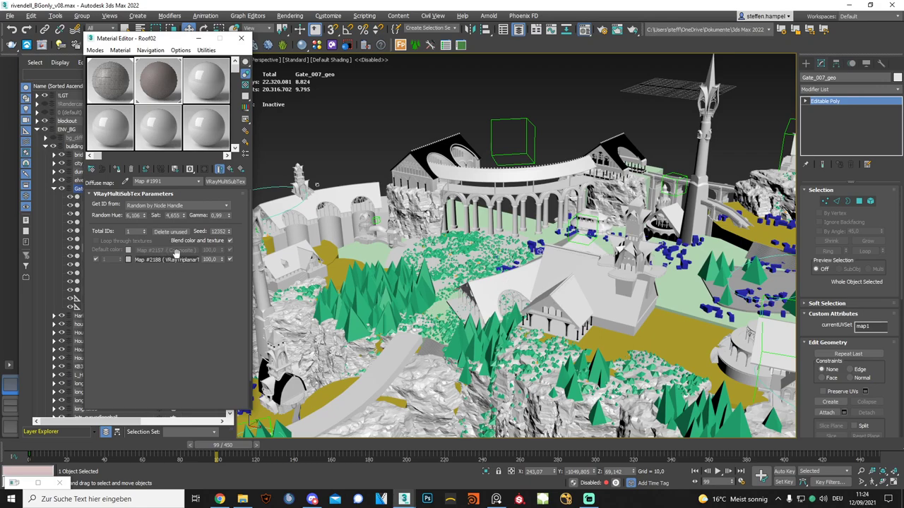
click(171, 260)
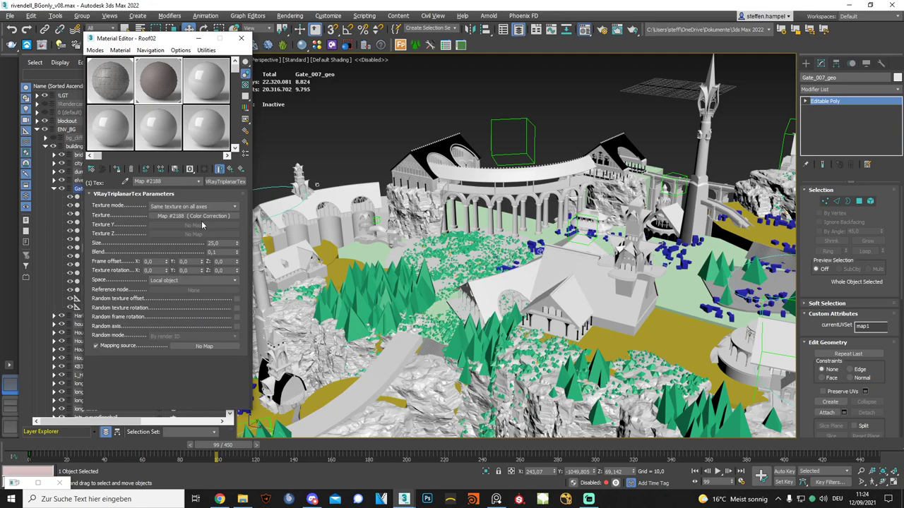
click(204, 217)
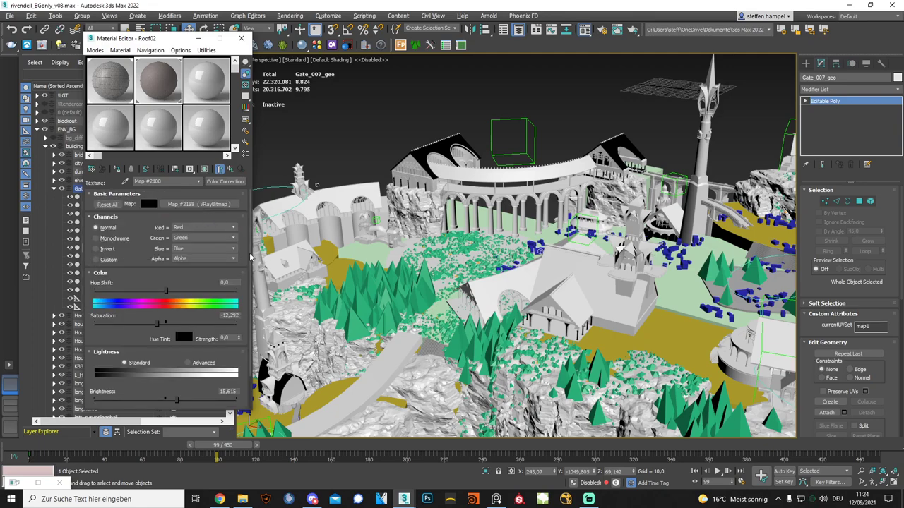
click(201, 205)
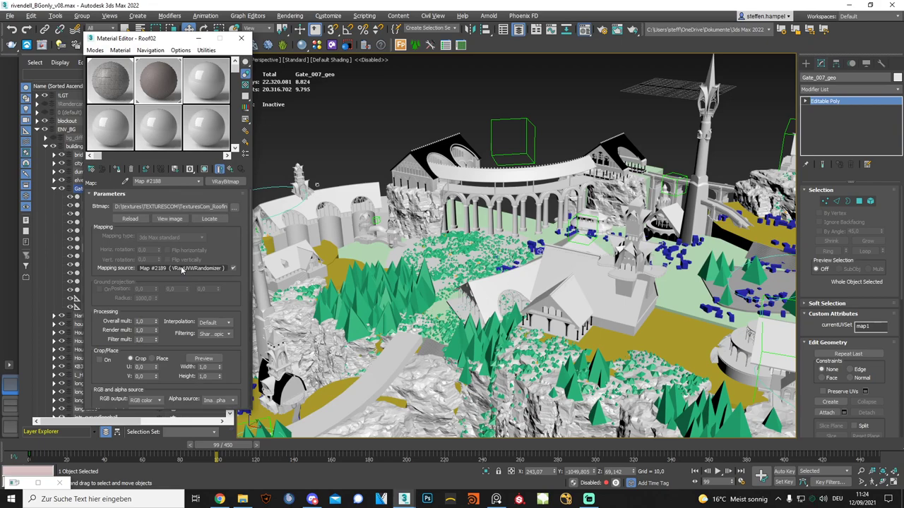
click(182, 269)
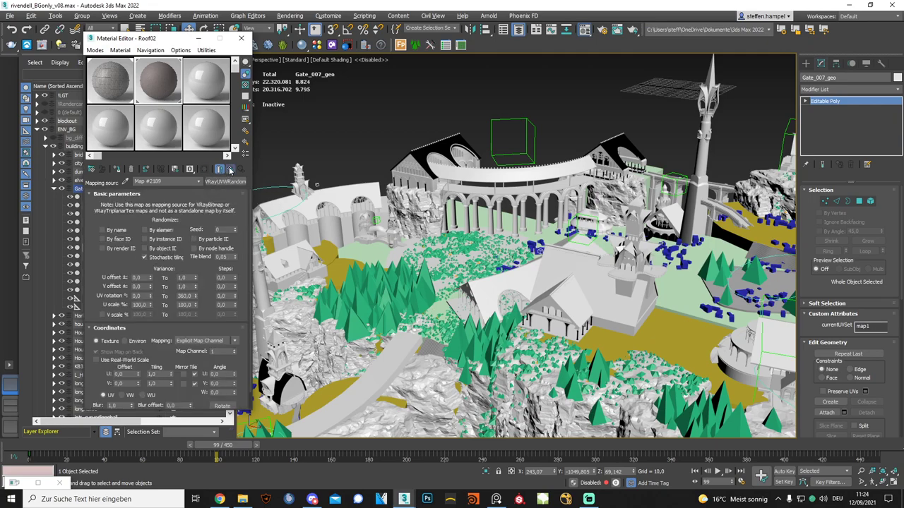
click(230, 171)
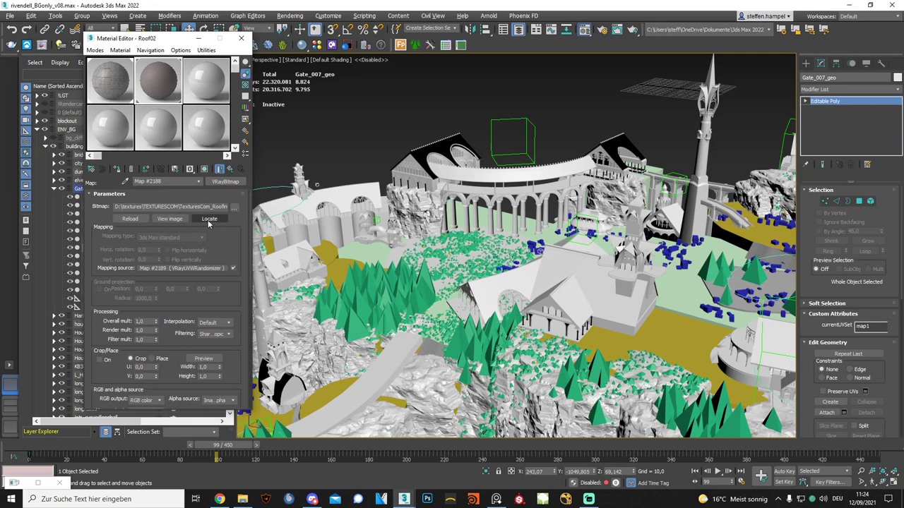
click(170, 218)
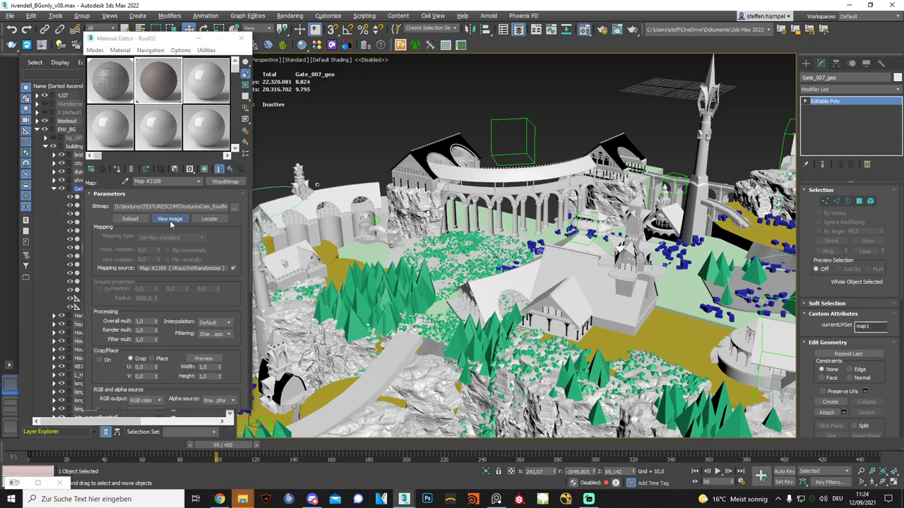
drag(740, 12, 288, 9)
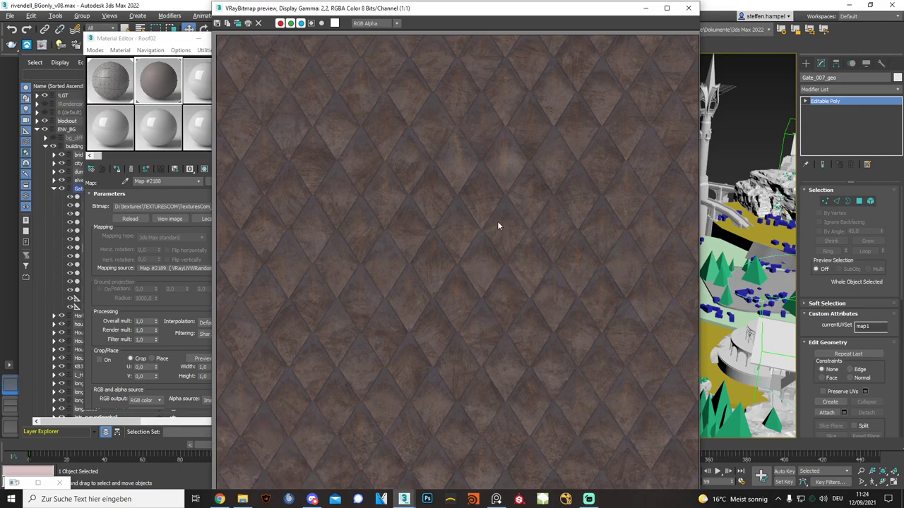
drag(147, 39, 141, 41)
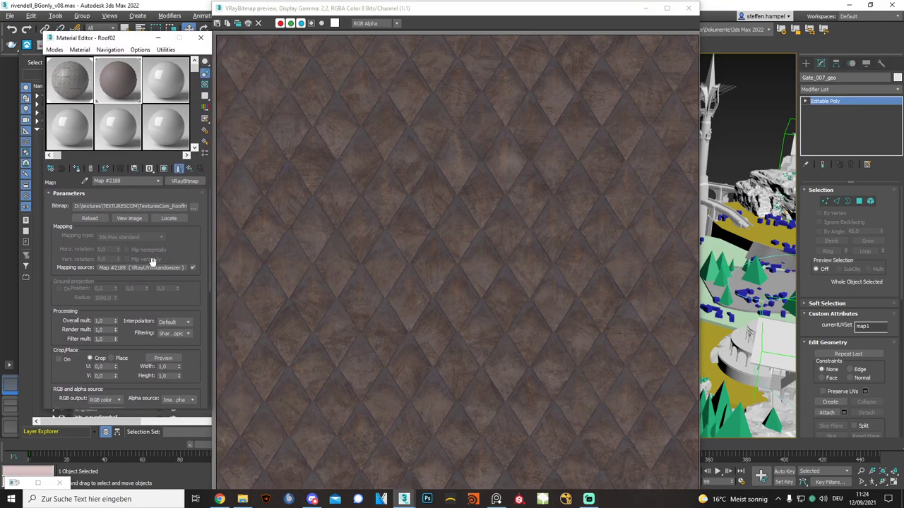
drag(401, 9, 416, 9)
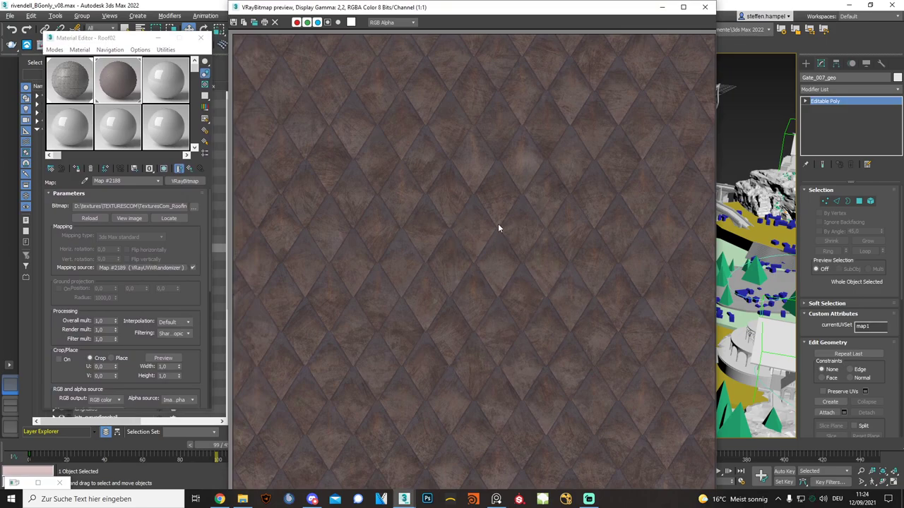
click(705, 7)
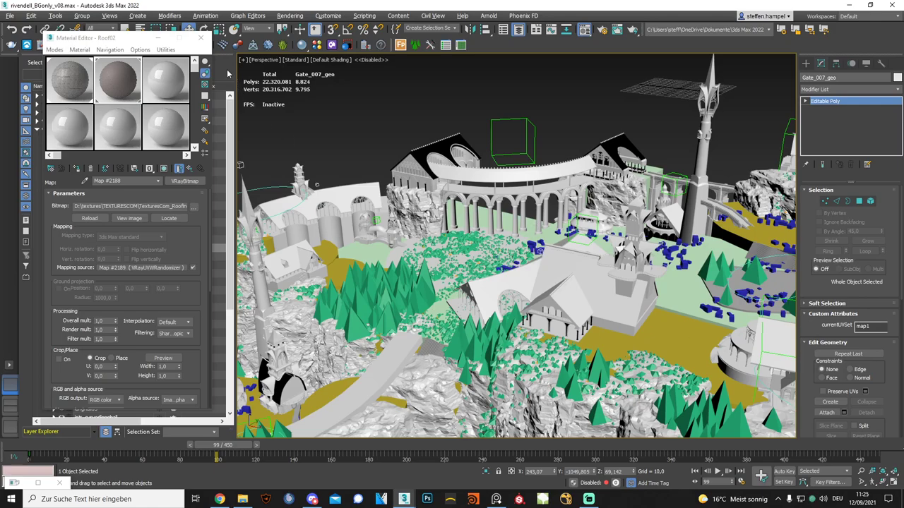
Close the material window and bring the background-only rivendell_BGonly_v08 scene to the front.
click(200, 38)
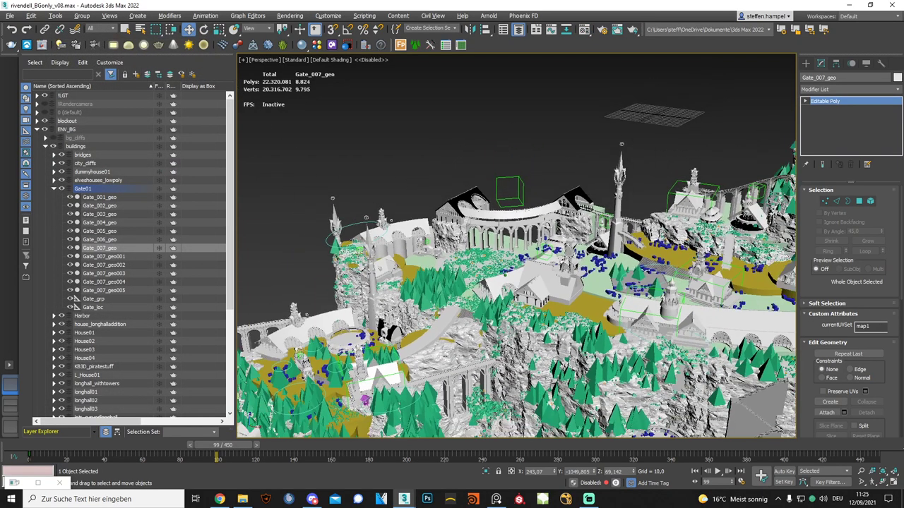
alt+middle_drag(506, 257, 347, 502)
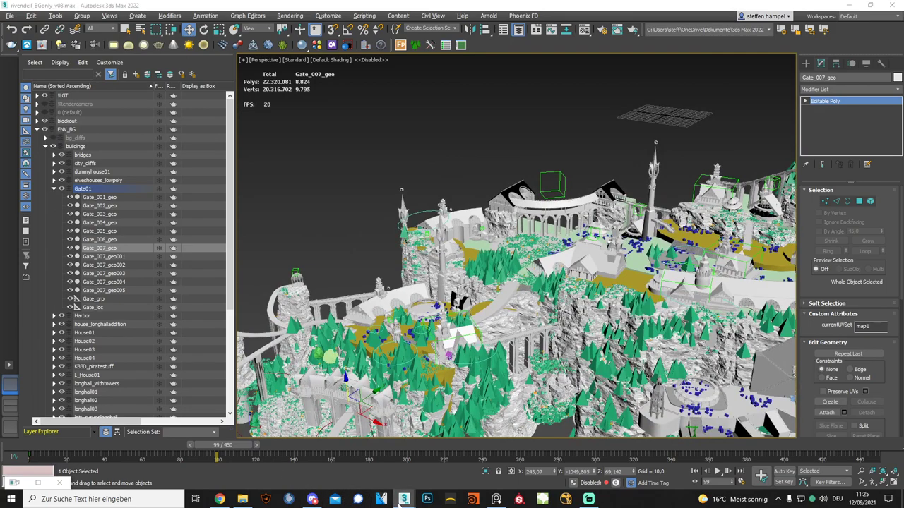
mouse_move(404, 500)
click(424, 466)
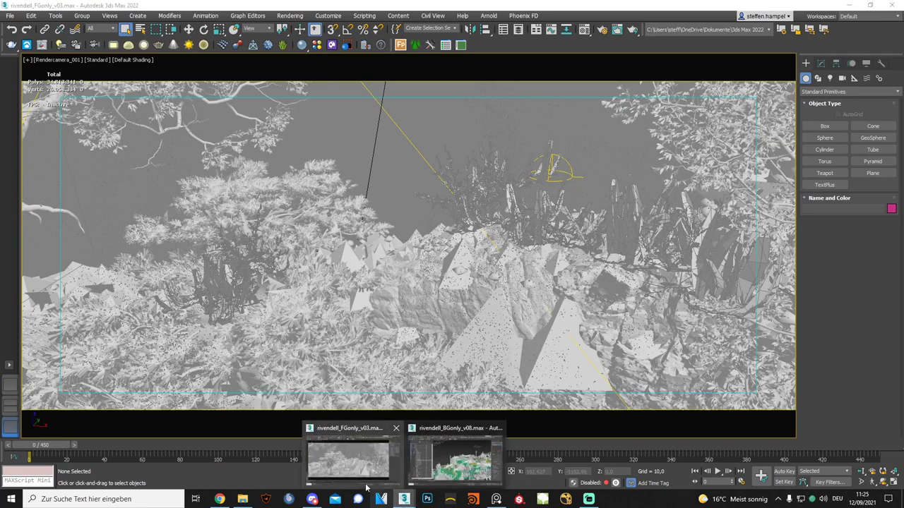
click(406, 502)
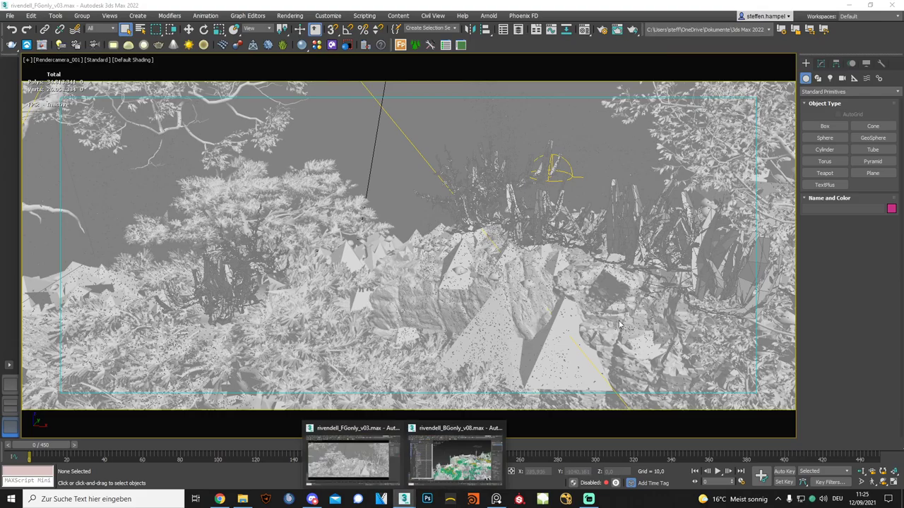
click(455, 459)
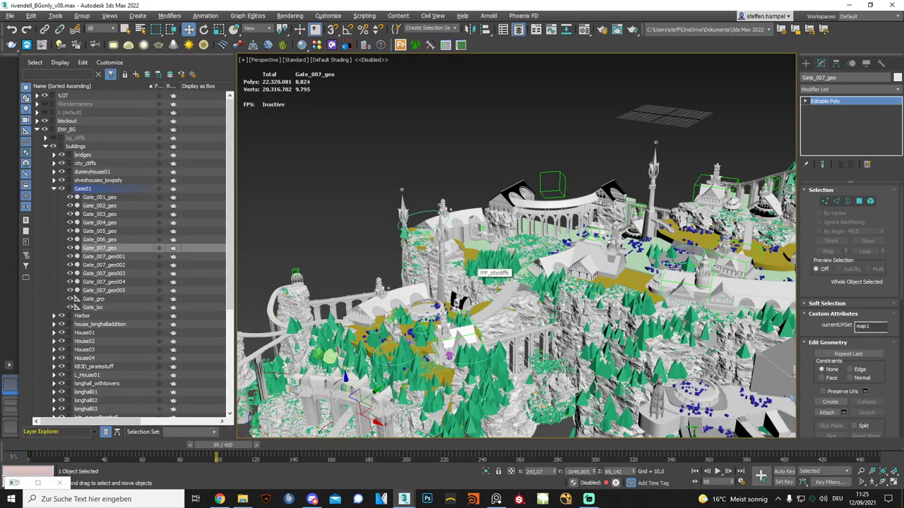
Orbit over the bridge, cliffs and gate, then load Ground_Tiles in the Material Editor.
scroll(570, 269, up, 3)
scroll(568, 265, up, 2)
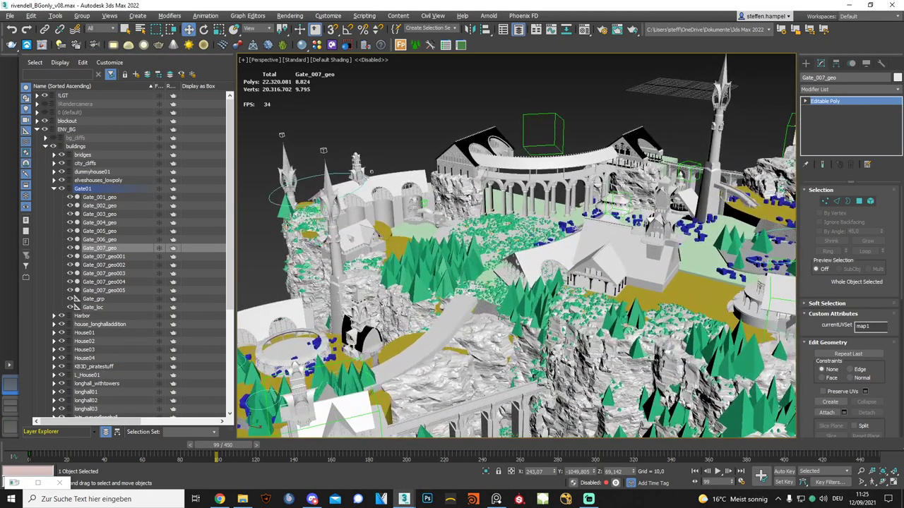
mouse_move(567, 266)
alt+middle_down()
mouse_move(766, 145)
mouse_move(487, 275)
alt+middle_up()
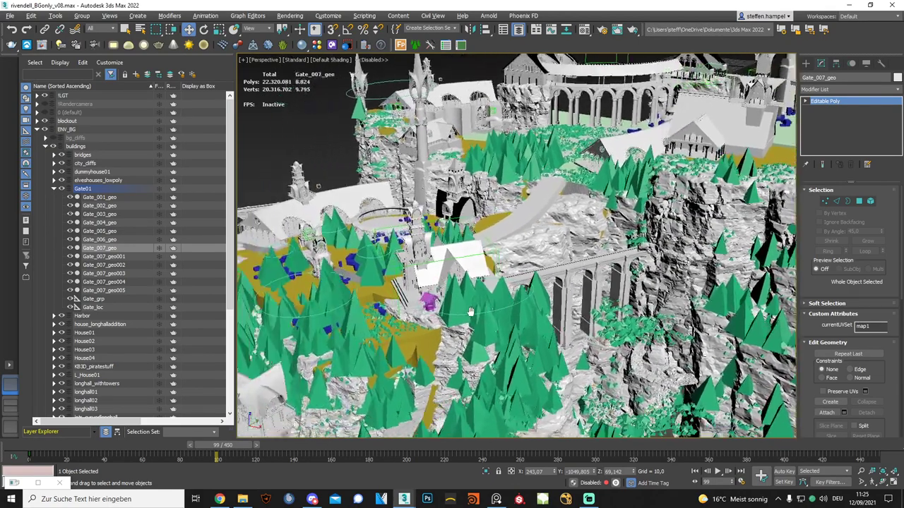
alt+middle_drag(469, 311, 582, 42)
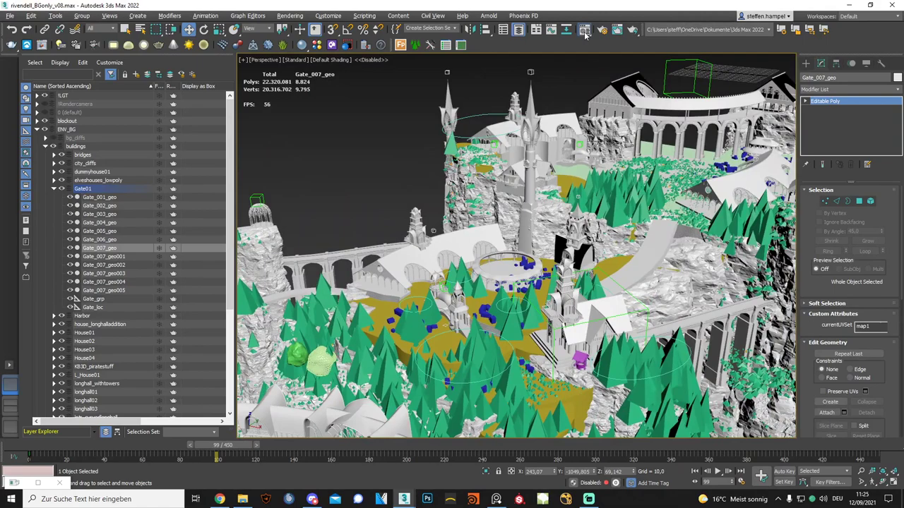
click(584, 31)
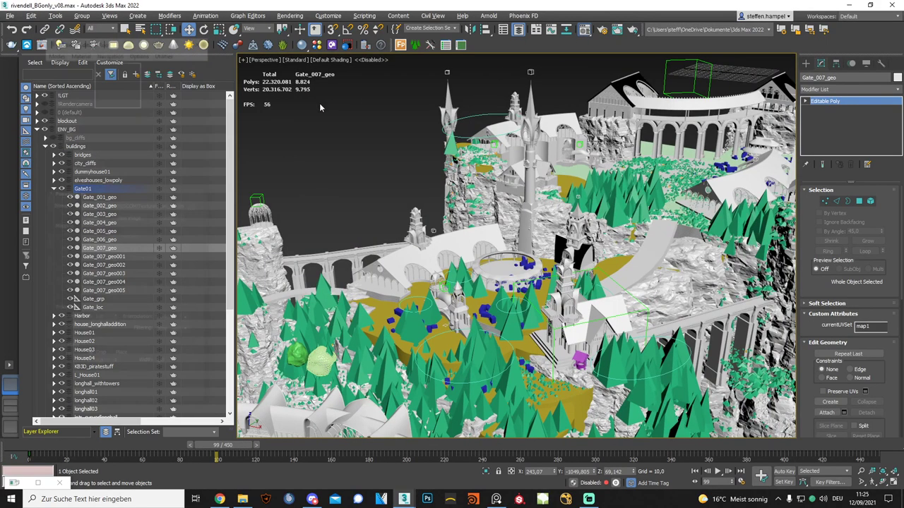
click(79, 171)
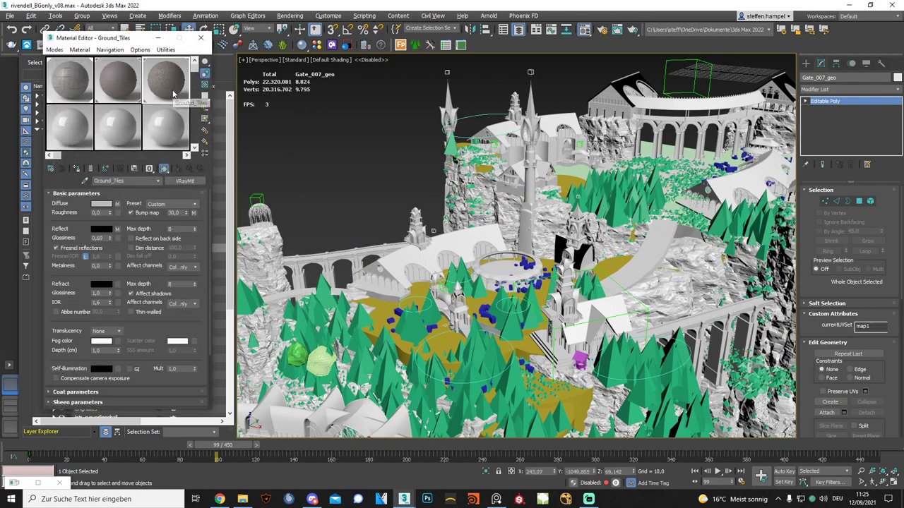
click(117, 204)
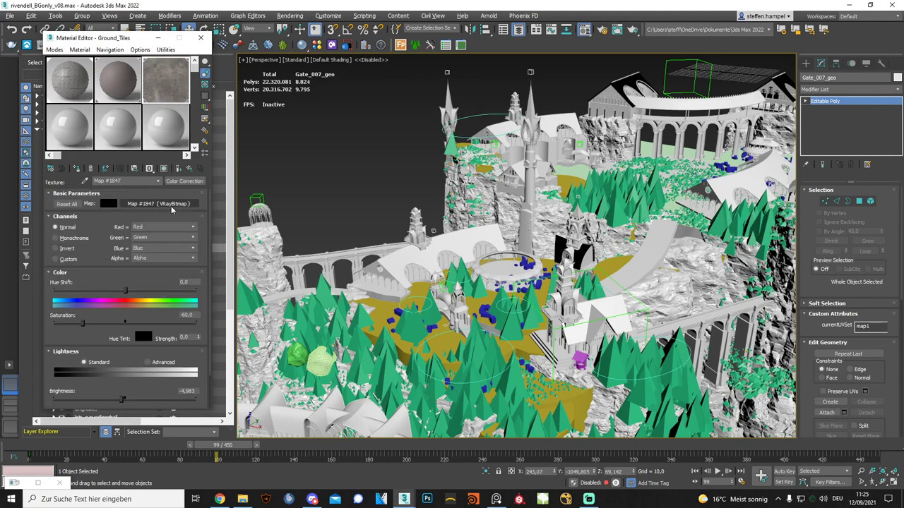
click(171, 206)
click(126, 218)
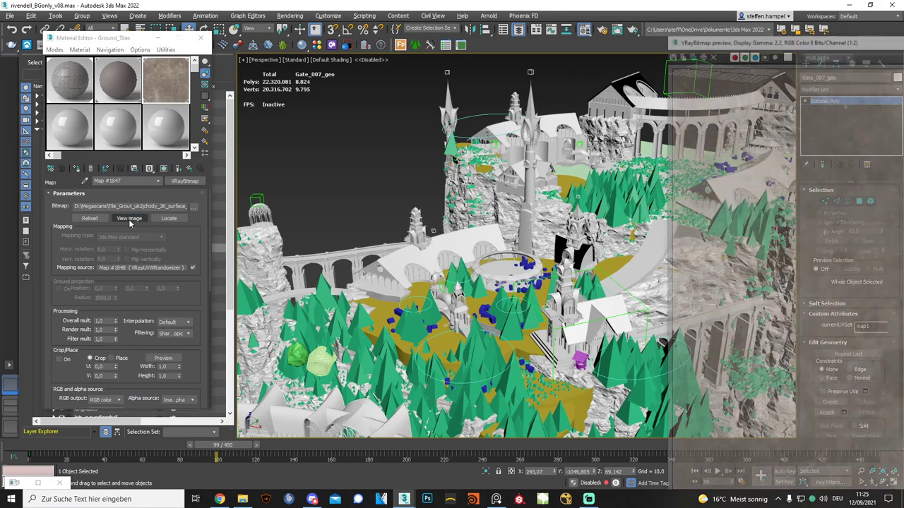
mouse_move(810, 30)
mouse_down()
mouse_move(493, 34)
mouse_move(334, 23)
mouse_up()
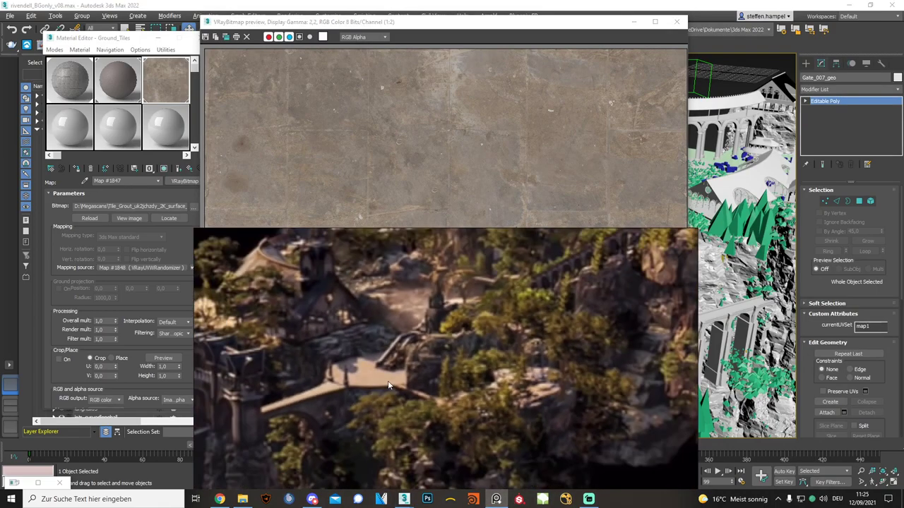
drag(450, 28, 466, 23)
scroll(463, 257, down, 2)
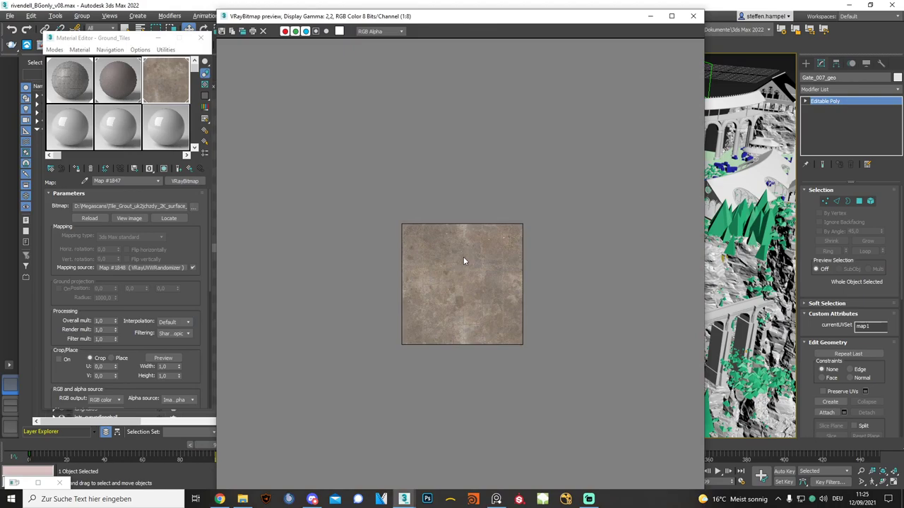
click(693, 16)
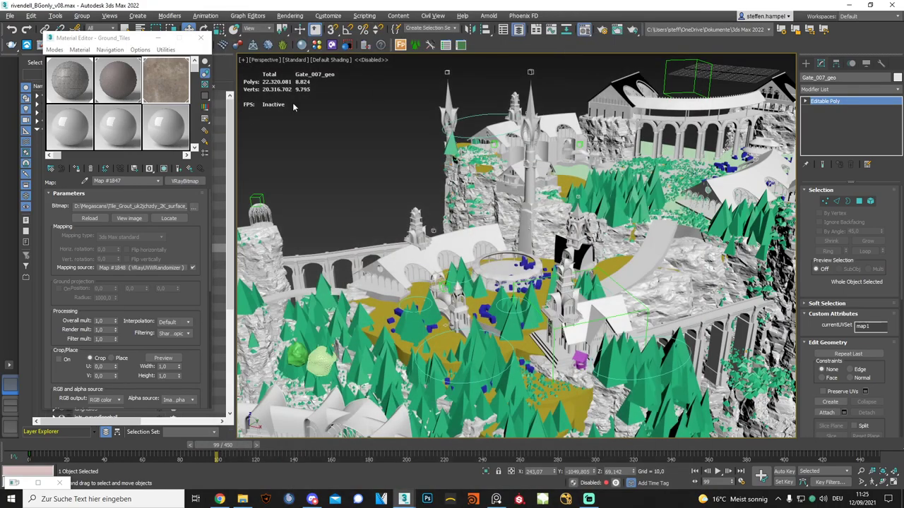
click(189, 170)
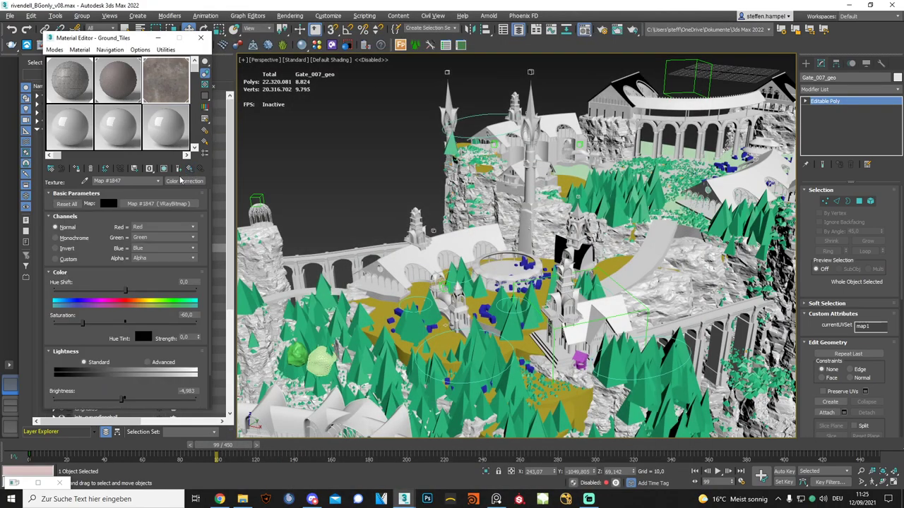
click(162, 204)
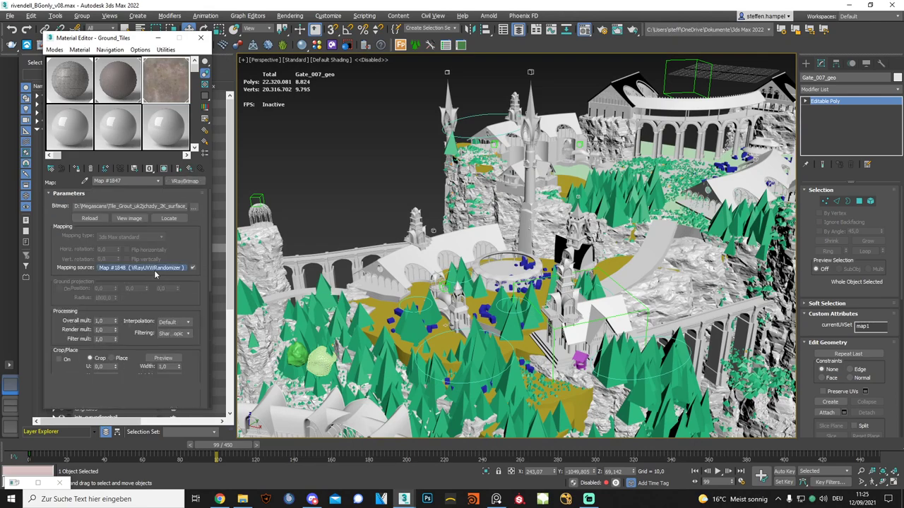
click(154, 269)
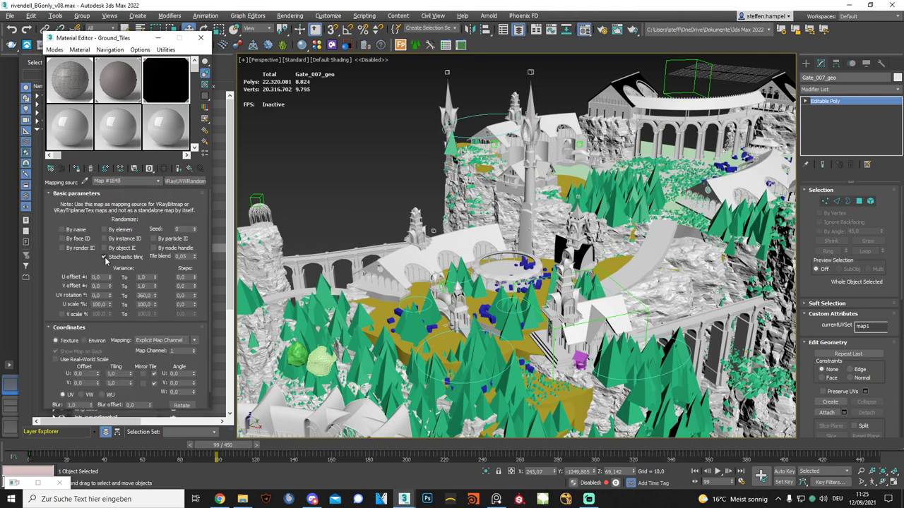
click(188, 170)
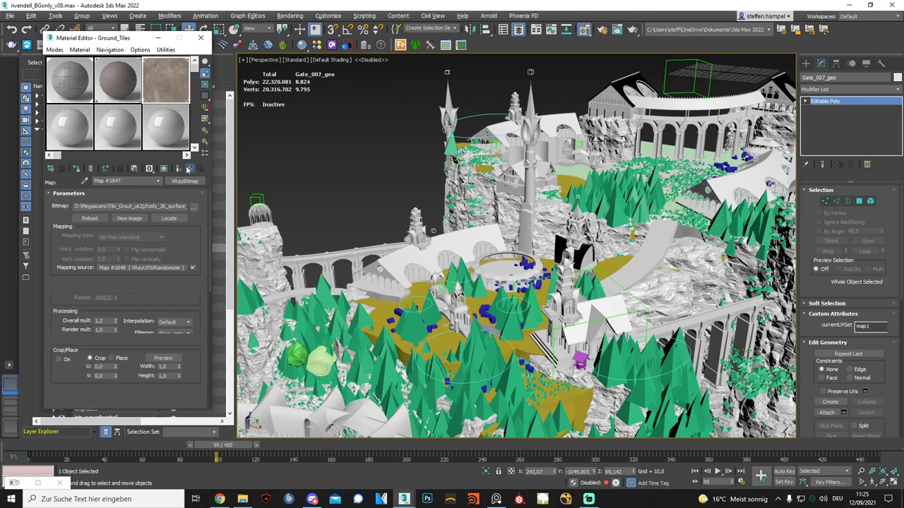
click(188, 170)
click(188, 170)
click(188, 170)
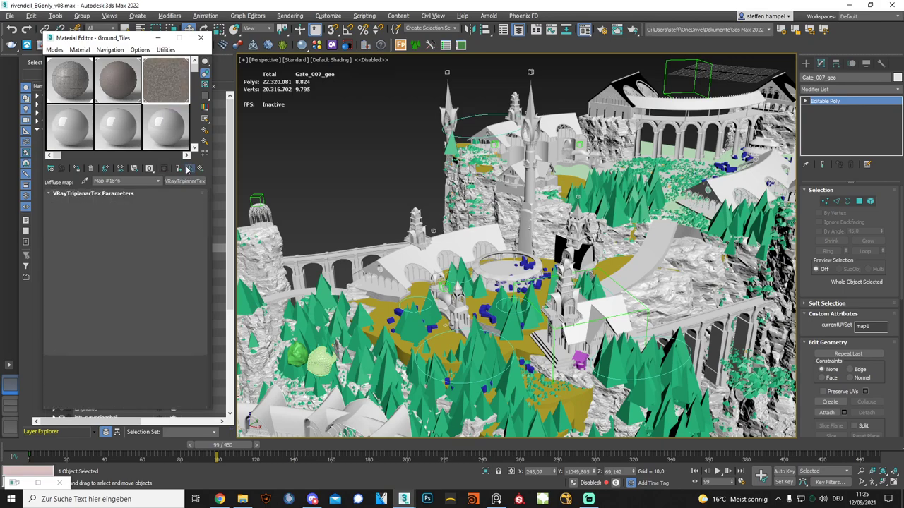
click(188, 170)
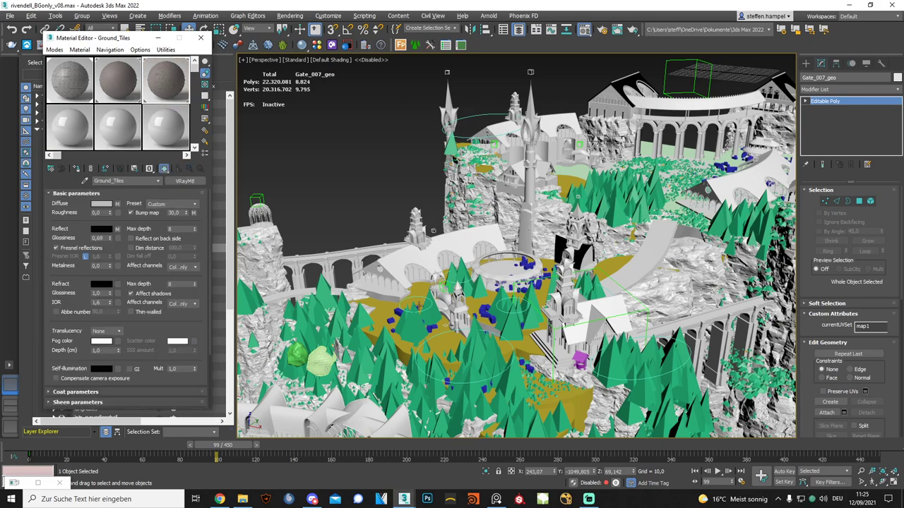
mouse_move(444, 344)
alt+middle_down()
mouse_move(546, 343)
mouse_move(508, 358)
mouse_move(514, 365)
alt+middle_up()
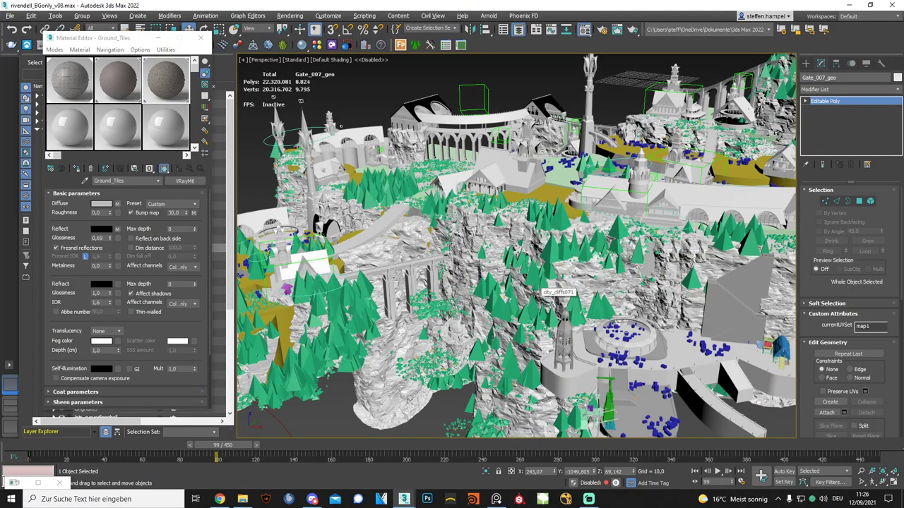
Close the Material Editor, move in toward the gazebo rock pillar, and deselect Gate_007_geo.
click(202, 37)
alt+middle_drag(396, 285, 436, 141)
scroll(416, 212, up, 5)
alt+middle_drag(436, 212, 405, 249)
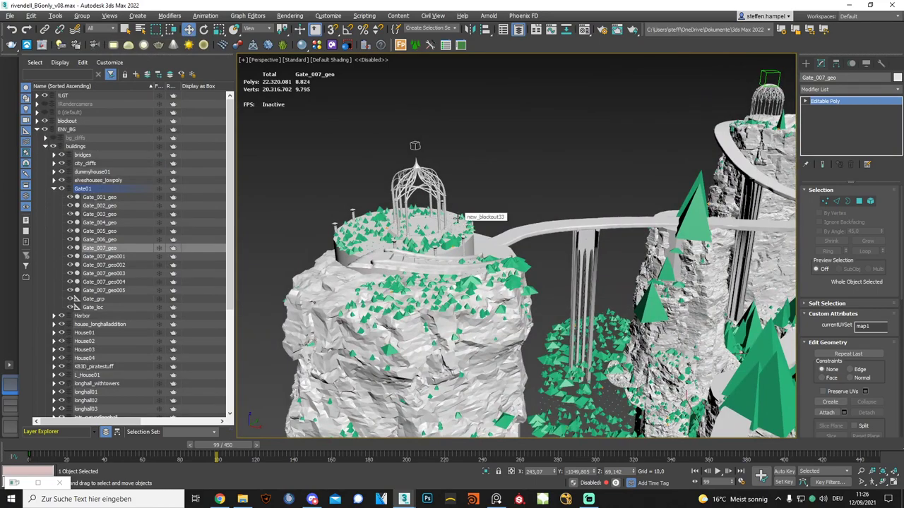
click(492, 181)
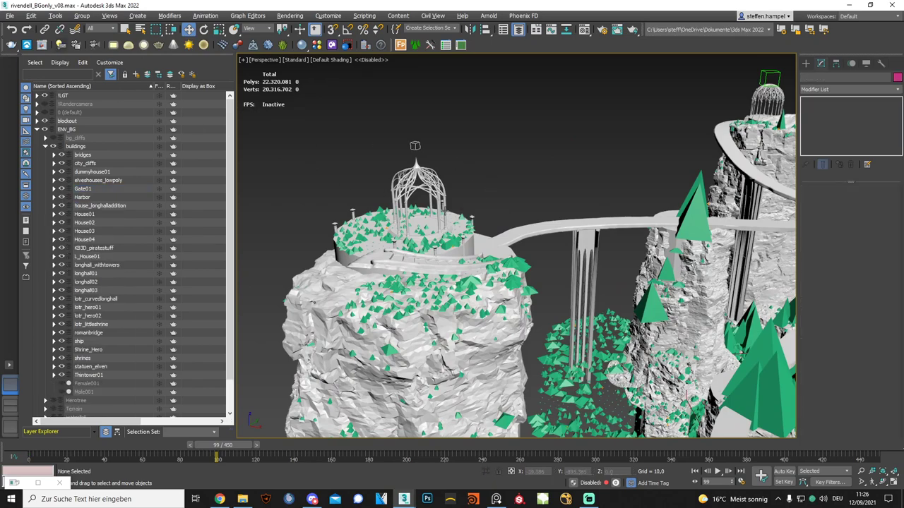
Pull back to an overview of Rivendell and collapse the buildings and ENV_BG layers.
alt+middle_drag(445, 302, 413, 312)
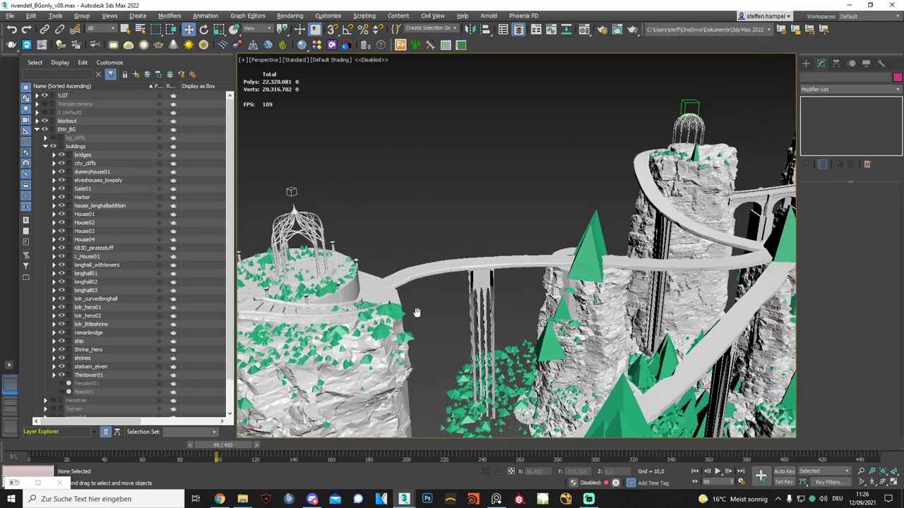
scroll(414, 310, down, 5)
scroll(414, 311, down, 1)
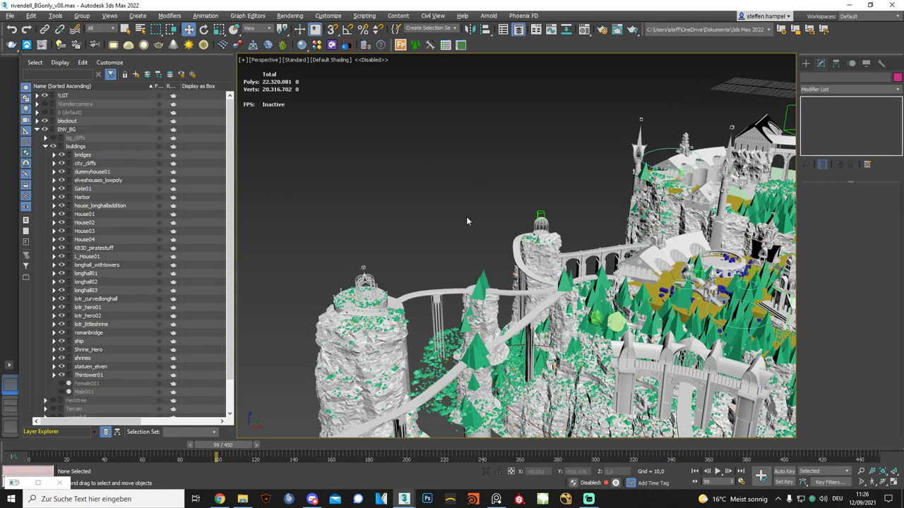
alt+middle_drag(466, 221, 426, 337)
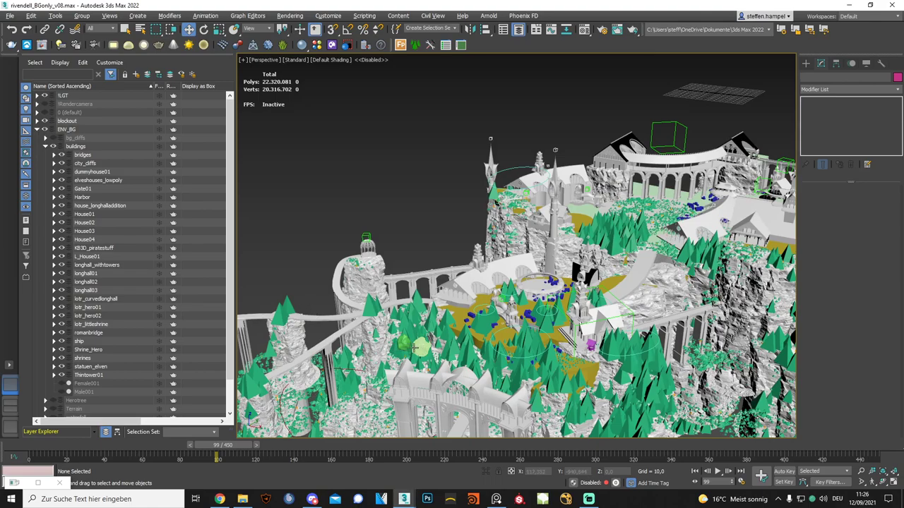
mouse_move(415, 346)
middle_down()
mouse_move(499, 342)
mouse_move(447, 322)
middle_up()
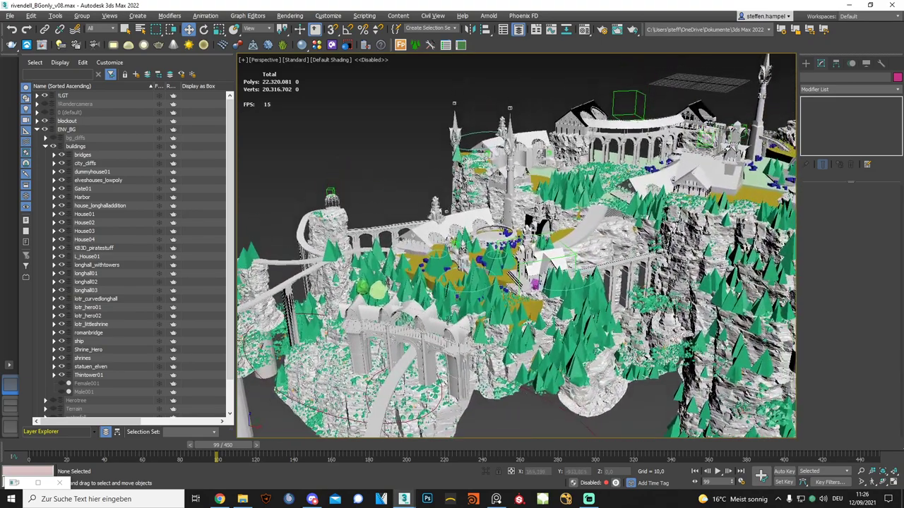
click(45, 146)
click(36, 129)
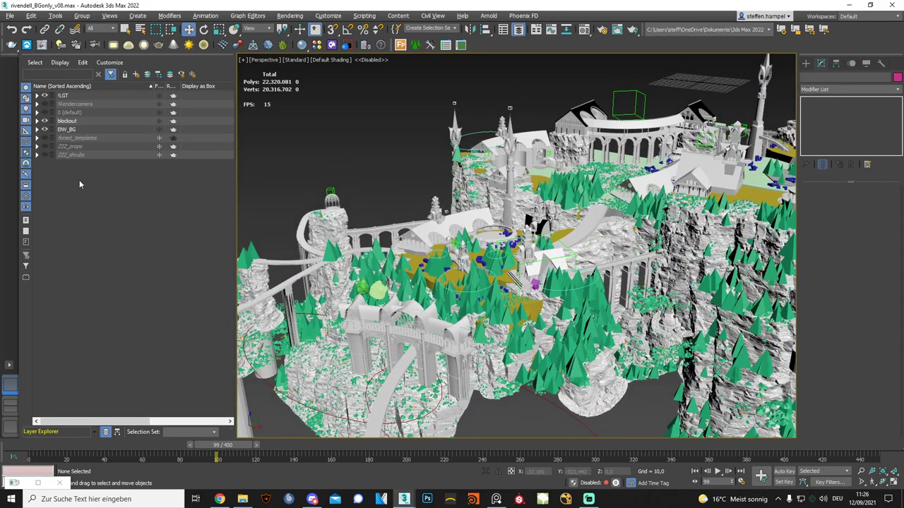
click(219, 500)
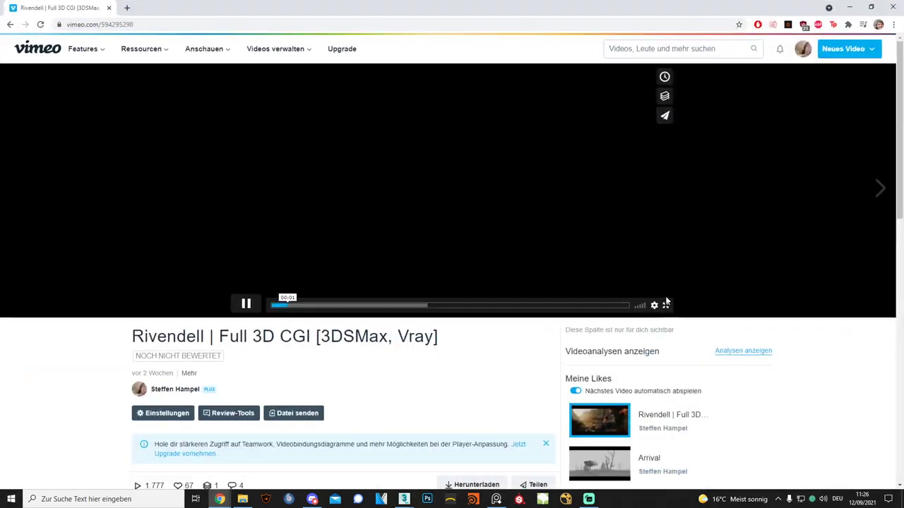
Play the Vimeo 'Rivendell | Full 3D CGI' video fullscreen, pause at 00:11, and exit fullscreen.
click(666, 302)
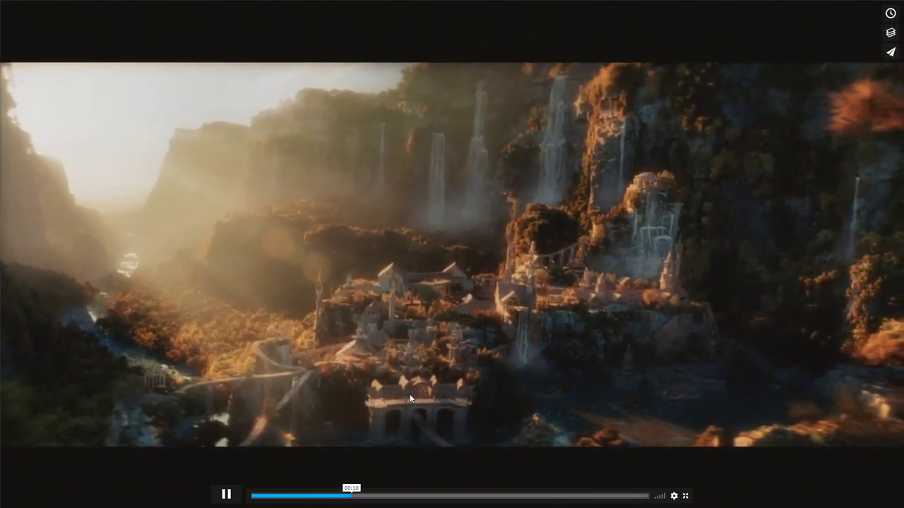
click(410, 395)
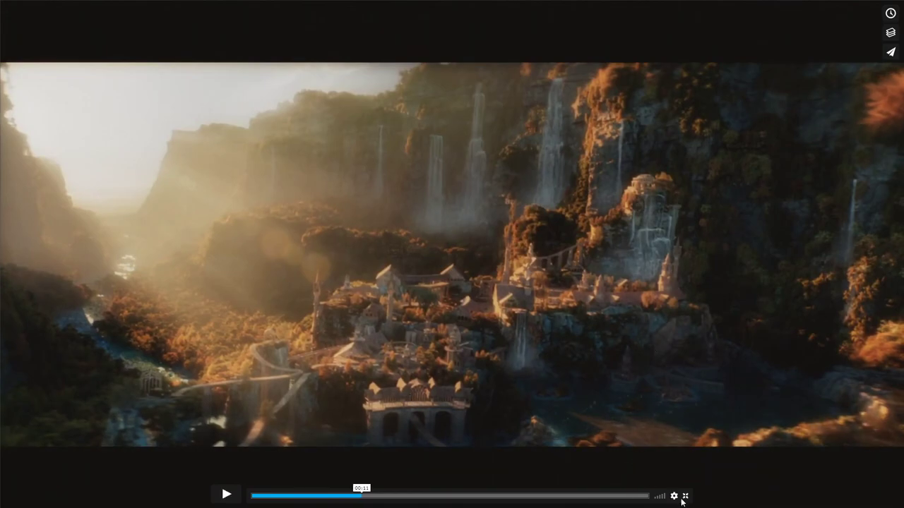
click(685, 496)
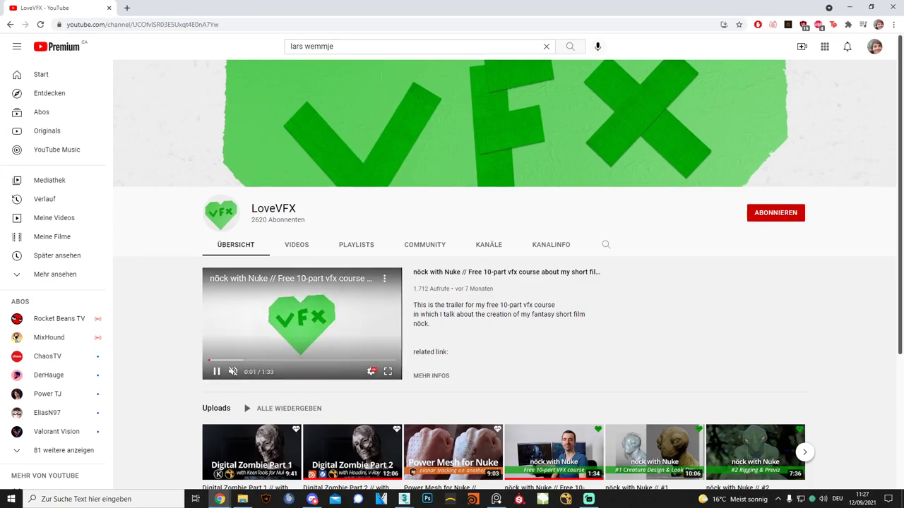
Pause the LoveVFX channel trailer at 0:02 and scroll down the channel page.
click(217, 371)
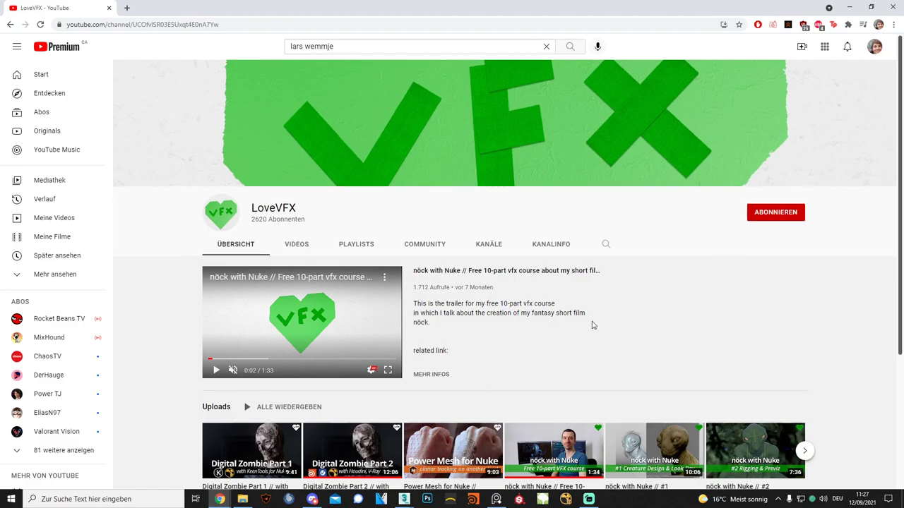
scroll(600, 325, down, 3)
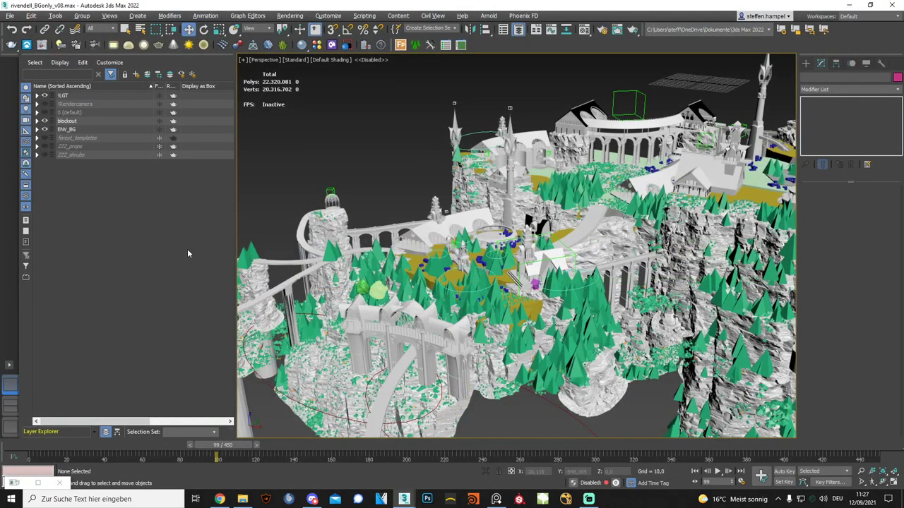
Unhide the Terrain sublayer under ENV_BG, fly close to the forest slope, then bring up RivendellREF.
mouse_move(495, 311)
alt+middle_down()
mouse_move(439, 329)
mouse_move(515, 292)
mouse_move(537, 269)
alt+middle_up()
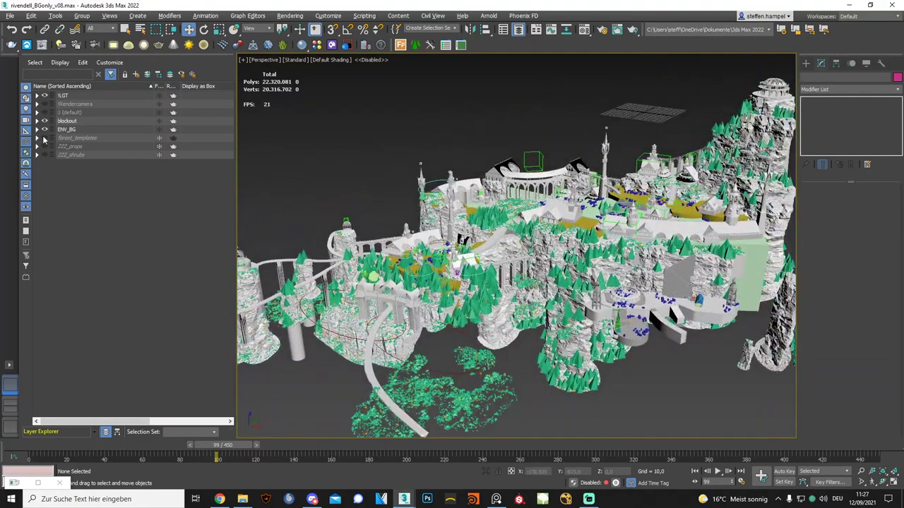
click(37, 130)
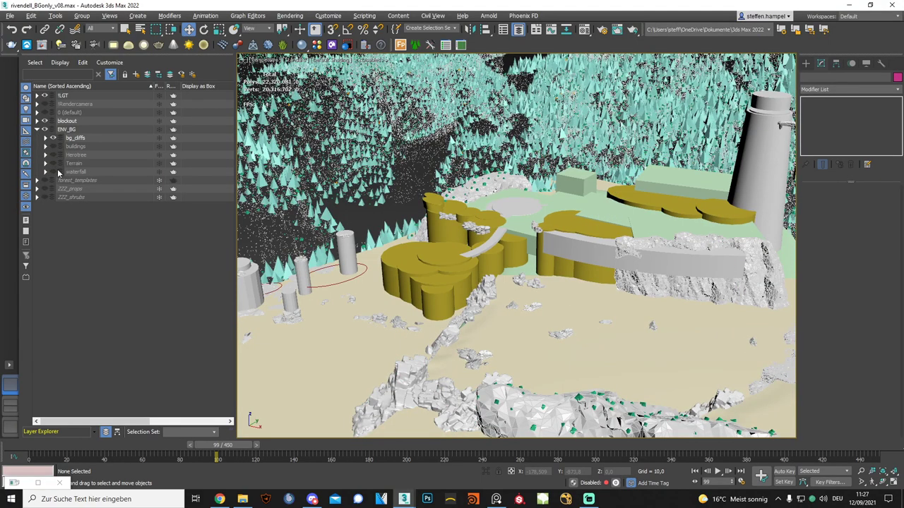
click(52, 163)
mouse_move(419, 240)
middle_down()
mouse_move(447, 295)
mouse_move(424, 279)
mouse_move(450, 269)
middle_up()
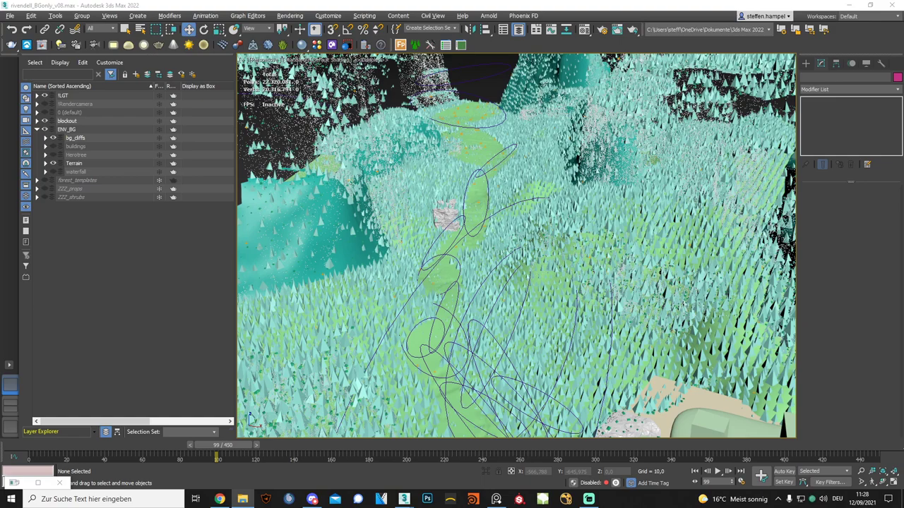
key(alt+Tab)
Open the Panoramas folder and the first image, Rivendell_Panorama_V02_001.
drag(460, 57, 406, 62)
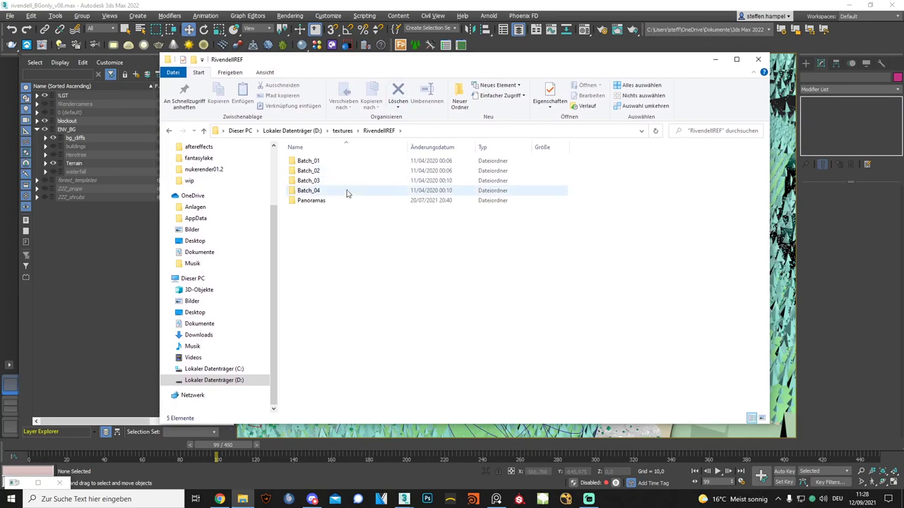
double_click(329, 202)
double_click(312, 183)
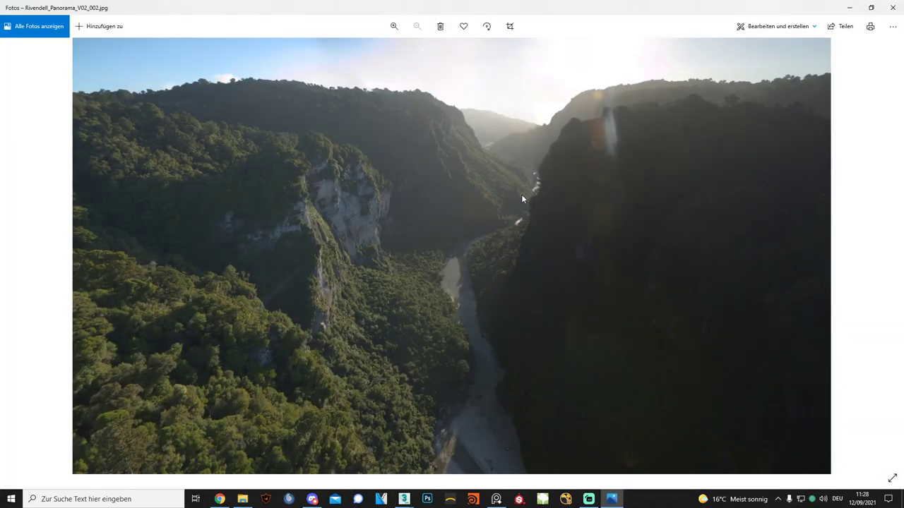
Step through the panoramas to Rivendell_Panorama_V02_009 and zoom in and out on it.
key(Right)
key(Right)
key(Right)
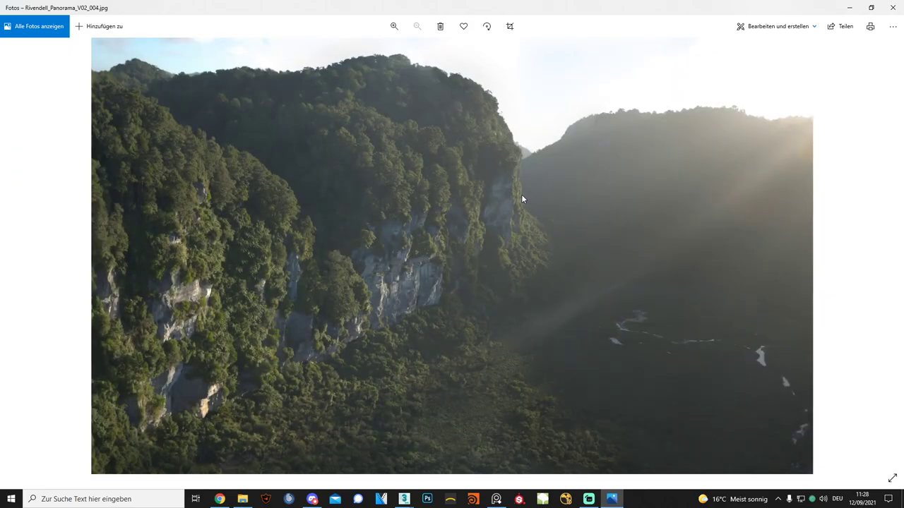
key(Right)
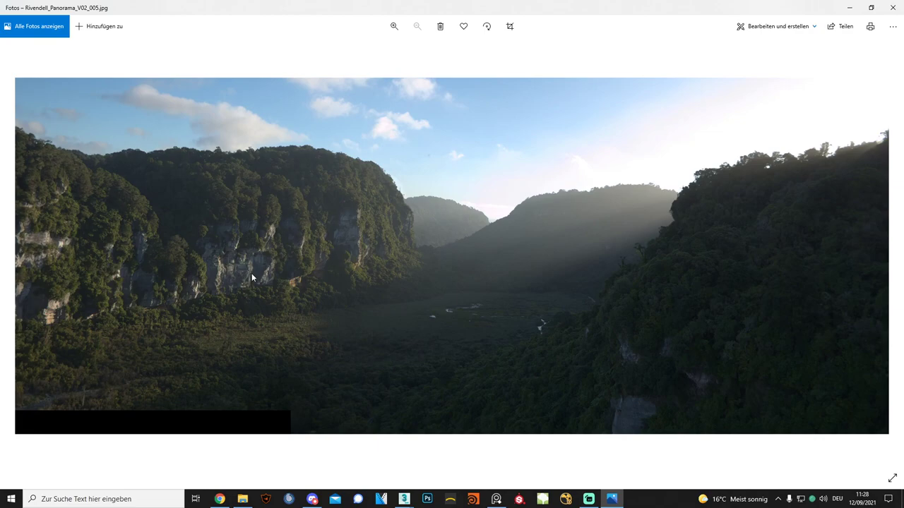
key(Right)
key(Right)
key(Right)
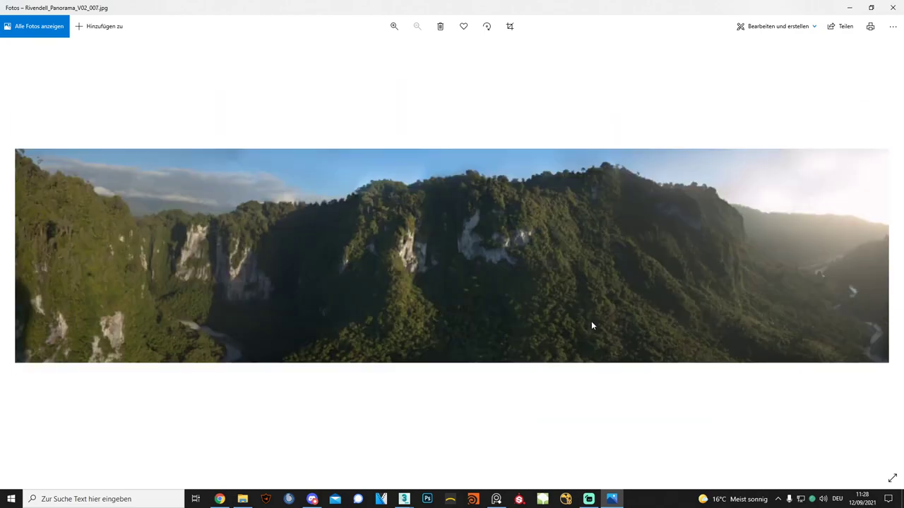
key(Right)
key(Left)
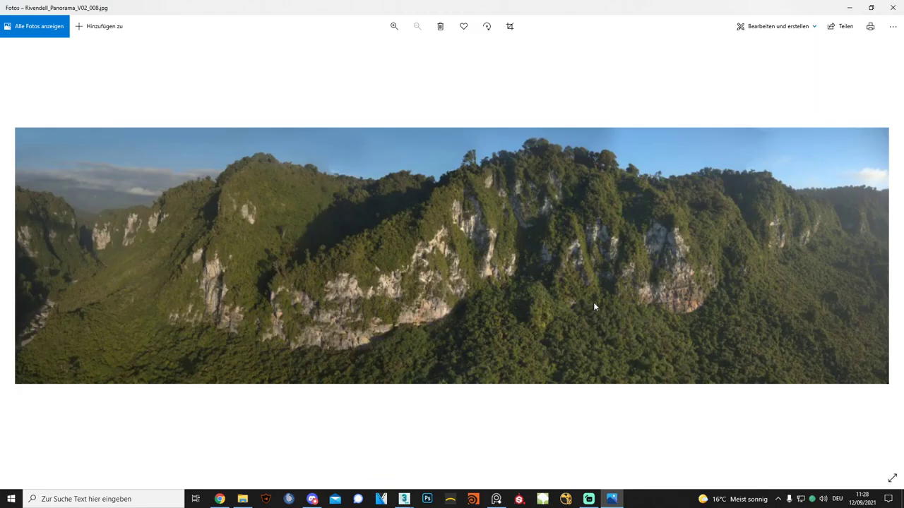
key(Right)
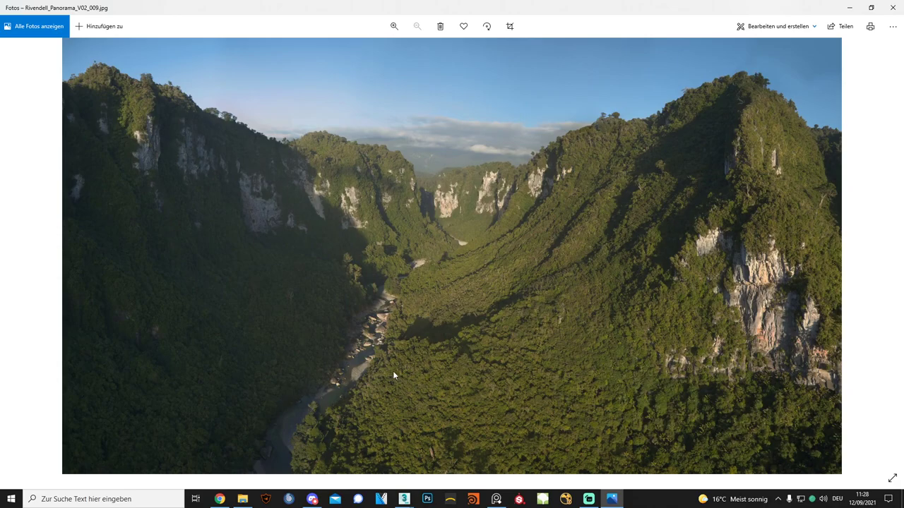
scroll(375, 351, up, 2)
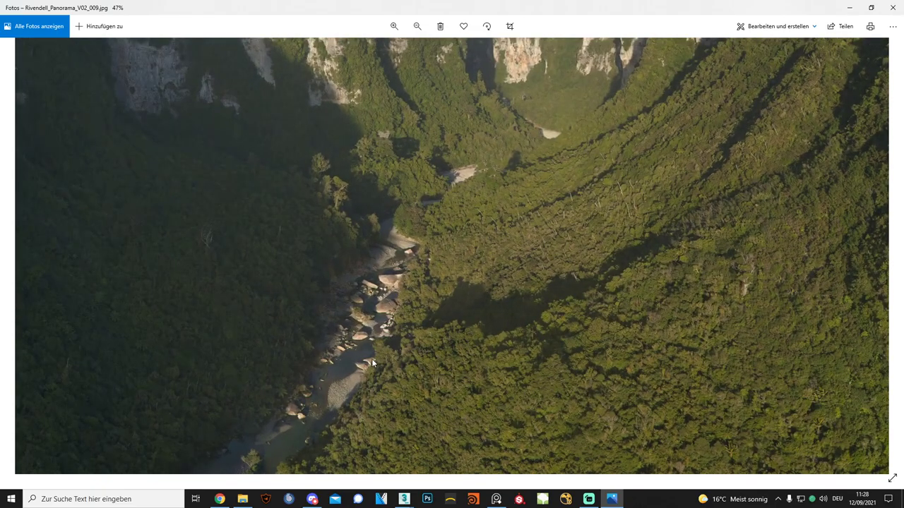
scroll(371, 359, down, 2)
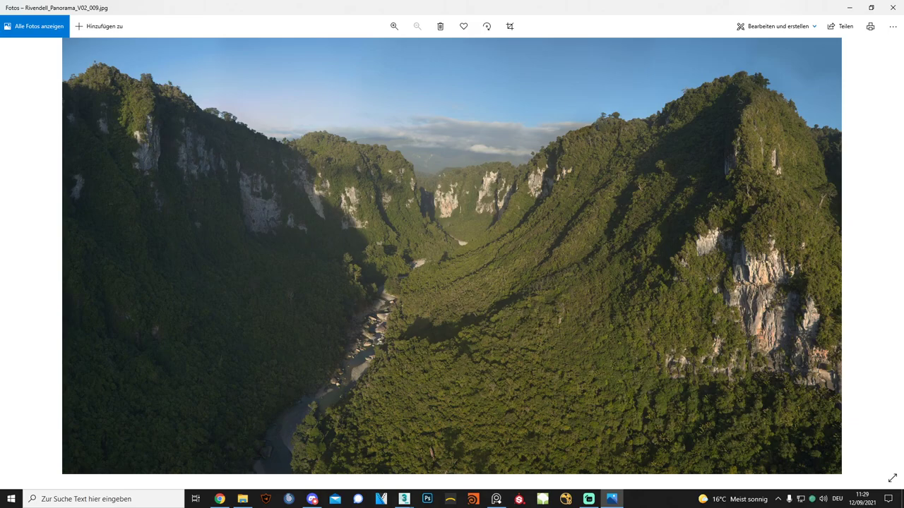
Maximize the rivendell wip05 4K video, play and pause it at 0:05, then reopen RivendellREF.
drag(903, 204, 772, 203)
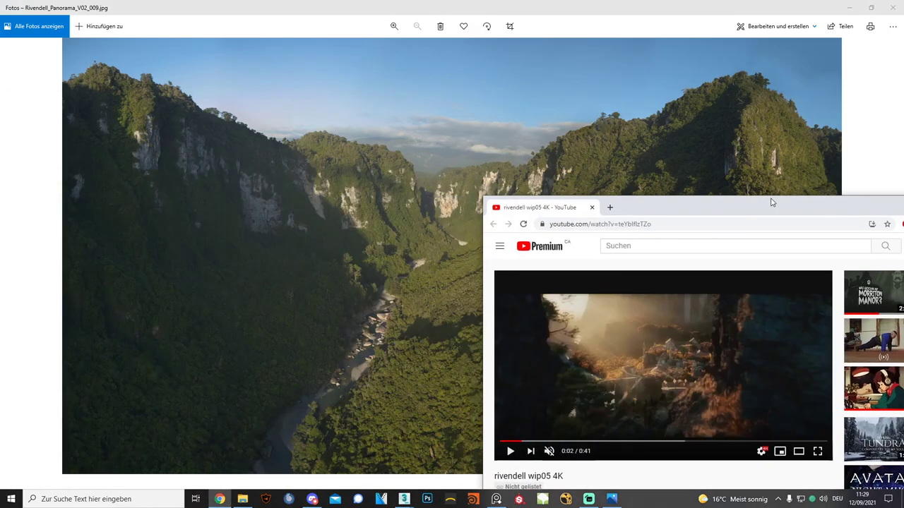
double_click(777, 203)
click(352, 198)
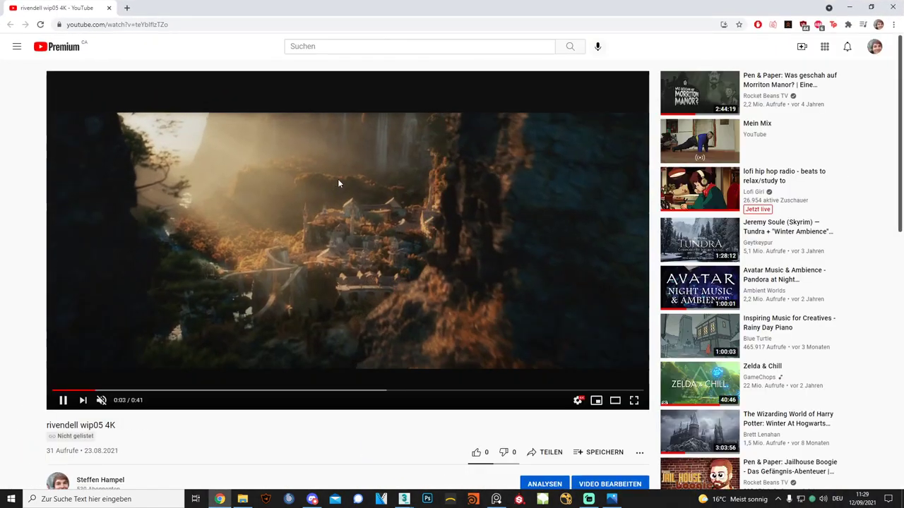
click(341, 283)
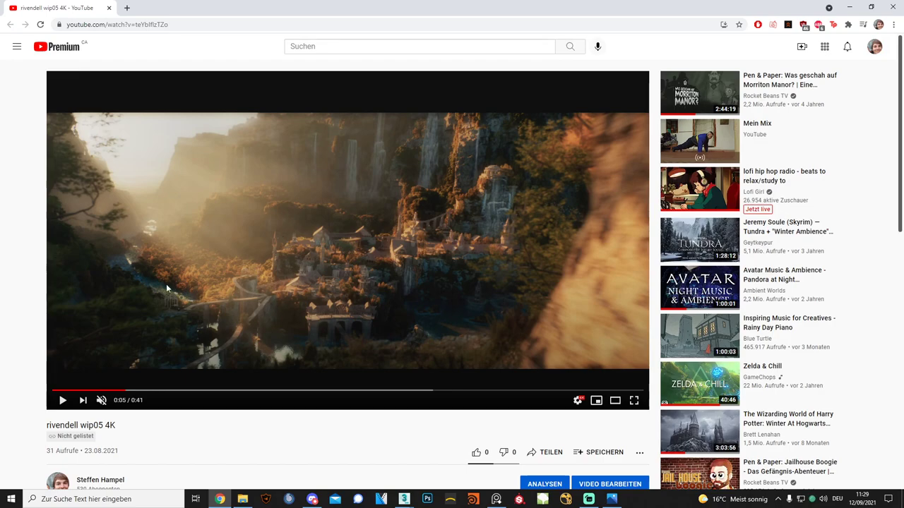
click(611, 499)
click(243, 498)
Look through the Batch_01 reference folder, then go back and open Batch_02.
click(166, 132)
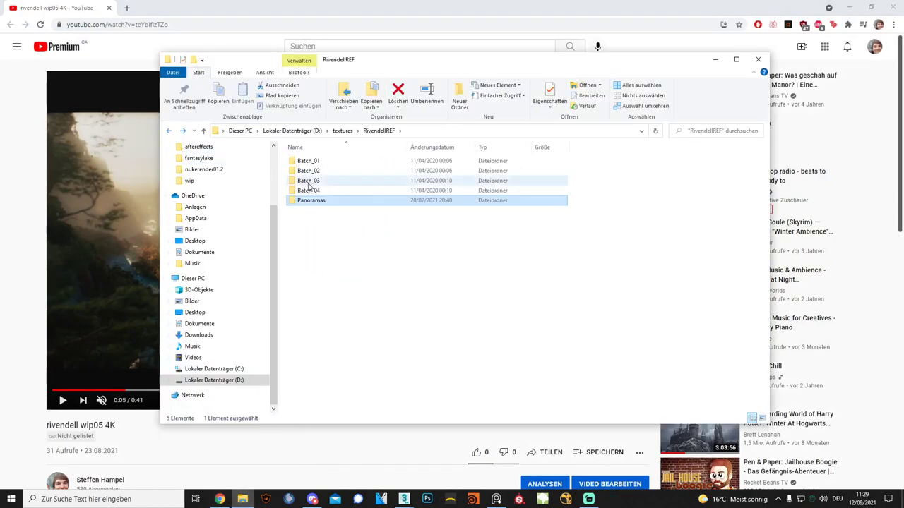
double_click(308, 161)
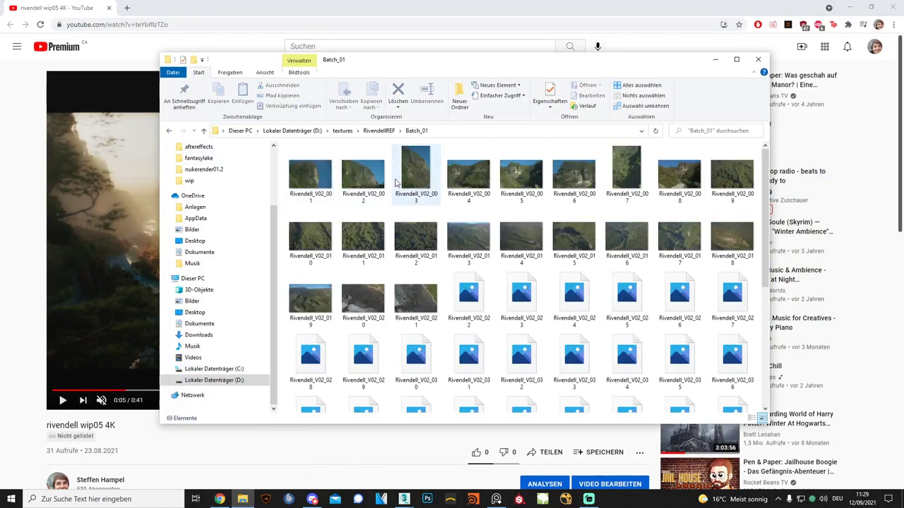
scroll(576, 238, down, 3)
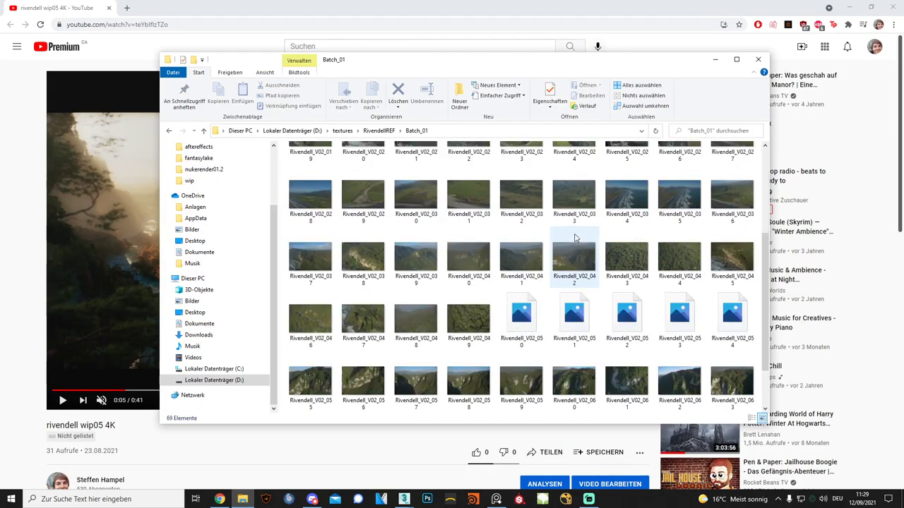
scroll(576, 241, down, 1)
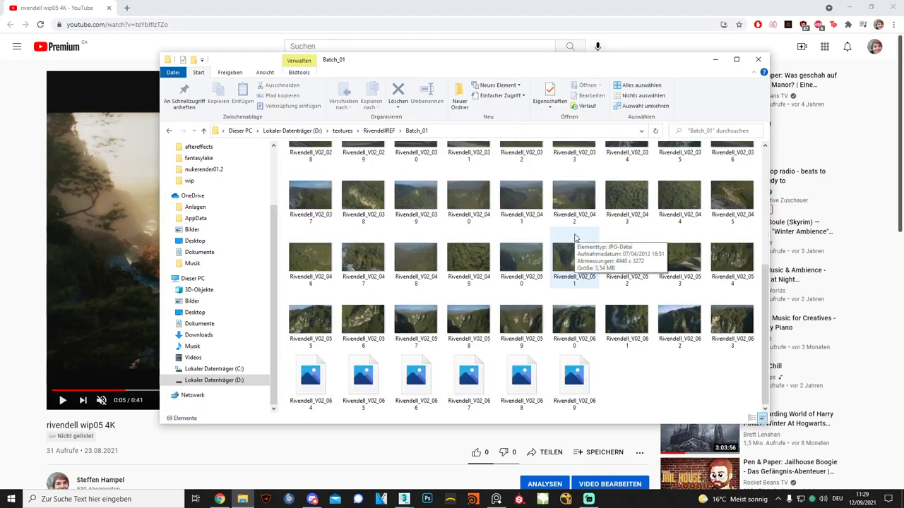
click(169, 131)
double_click(309, 174)
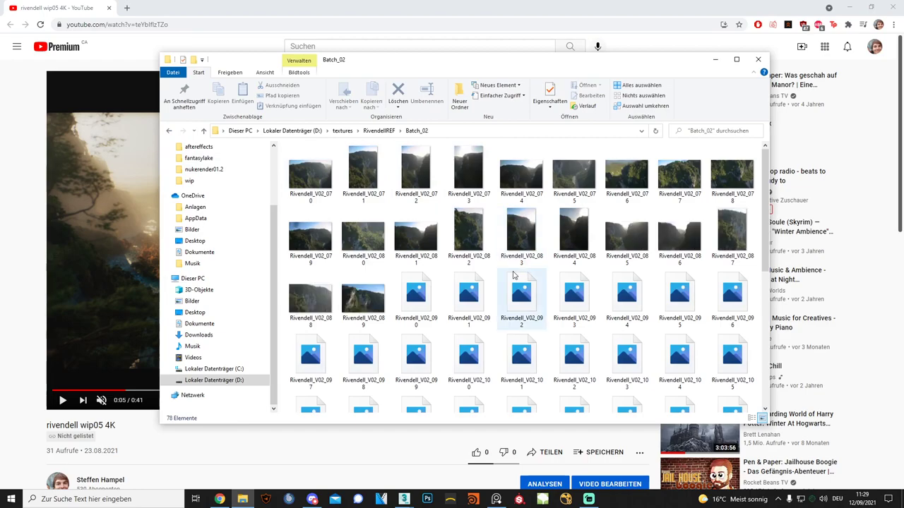
View Rivendell_V02_070 through Rivendell_V02_076 in Photos, then switch back to the wip05 video.
double_click(318, 173)
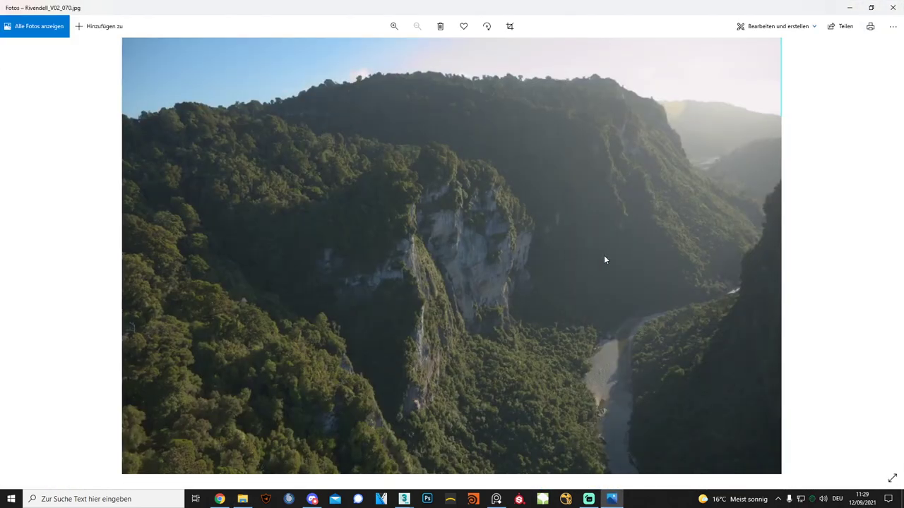
scroll(604, 260, down, 1)
scroll(586, 268, up, 1)
scroll(505, 342, down, 1)
scroll(504, 342, down, 1)
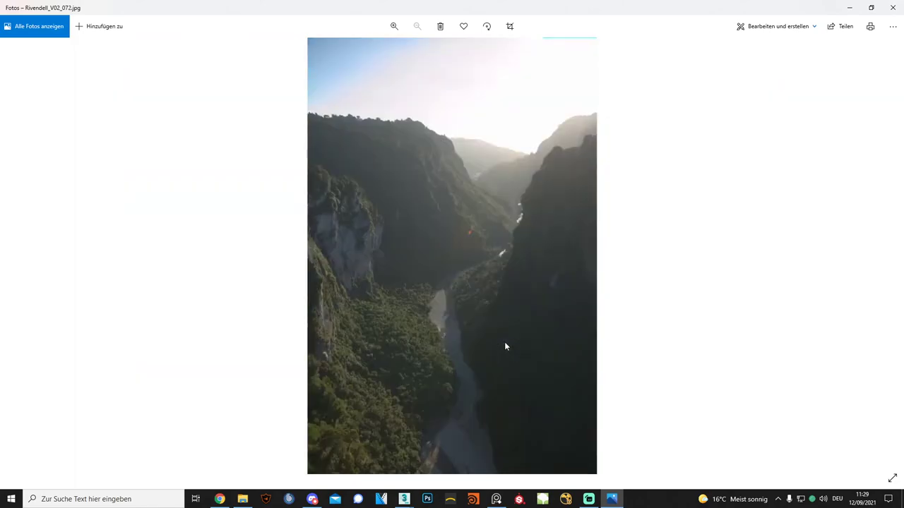
scroll(490, 332, down, 1)
scroll(491, 332, down, 1)
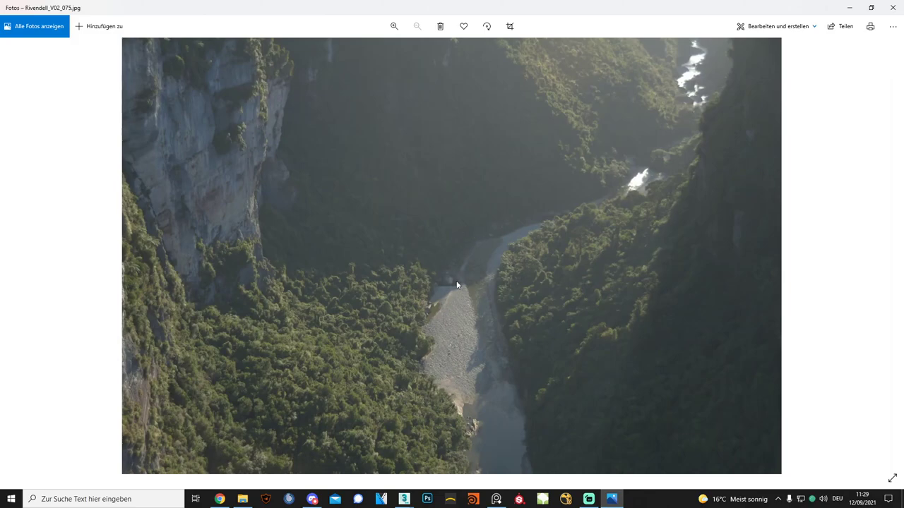
key(Right)
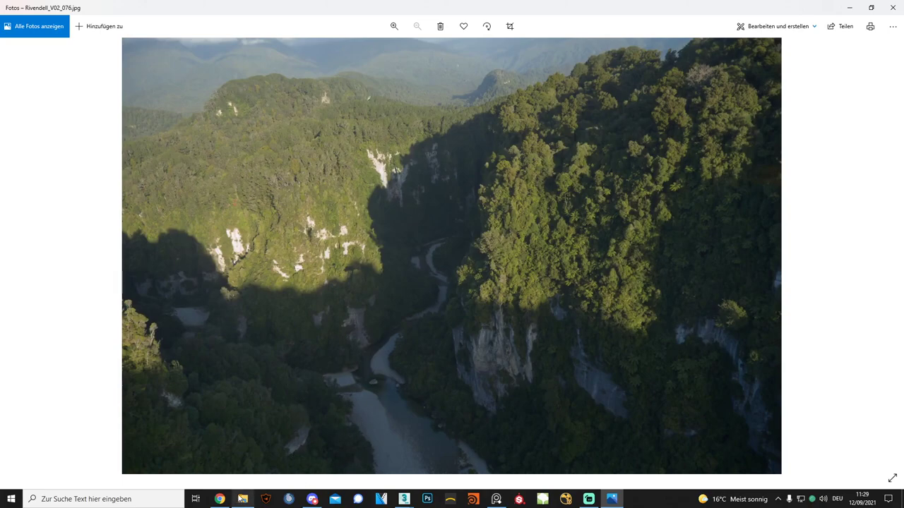
key(alt+Tab)
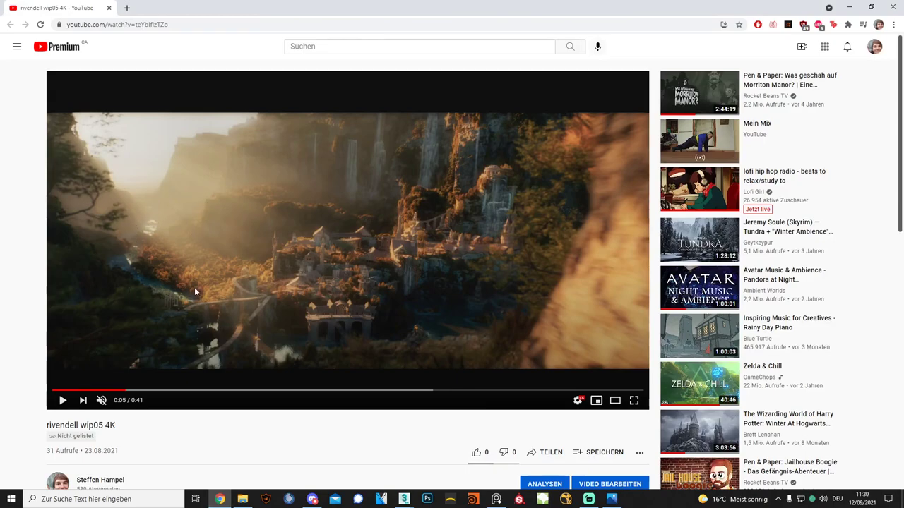
Step through the Rivendell_V02 photos around V02_083, then pause the wip05 video at 0:09.
click(613, 498)
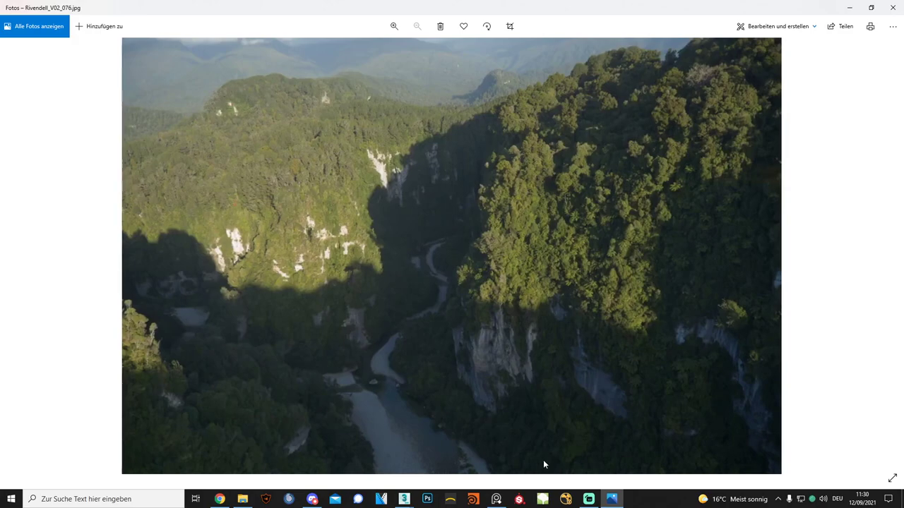
key(Right)
key(Right)
key(Right)
key(Right)
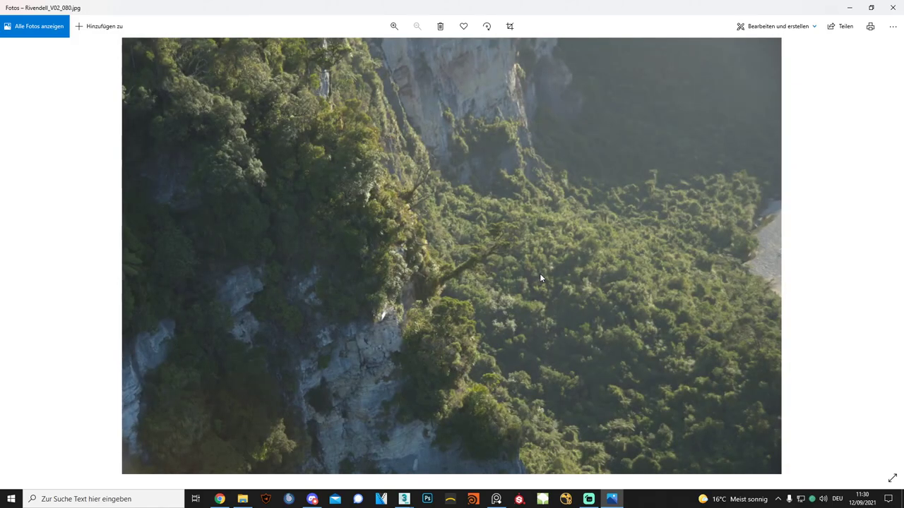
key(Right)
key(Right)
key(Right)
key(Right)
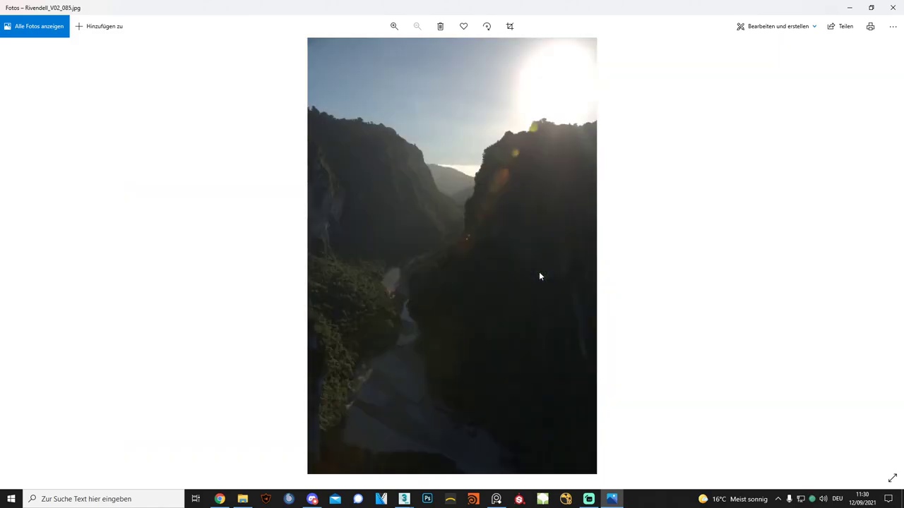
key(Right)
key(Left)
key(Left)
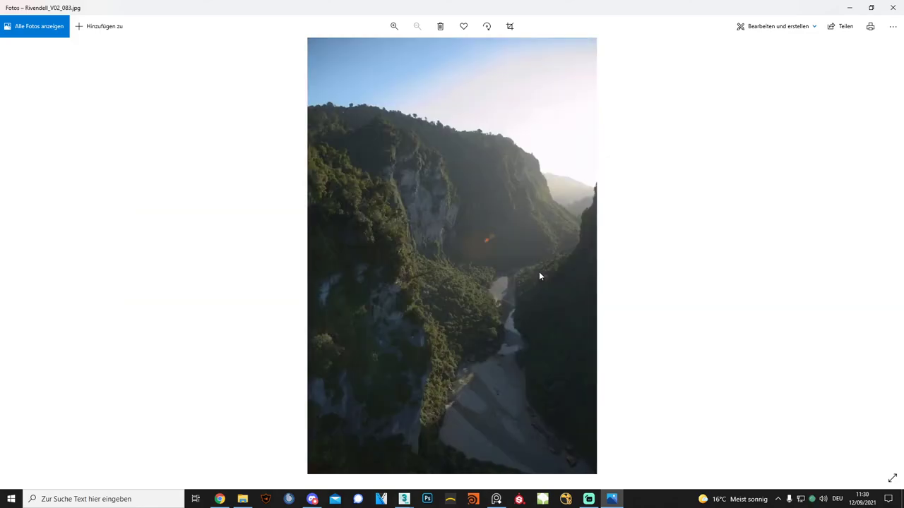
key(Right)
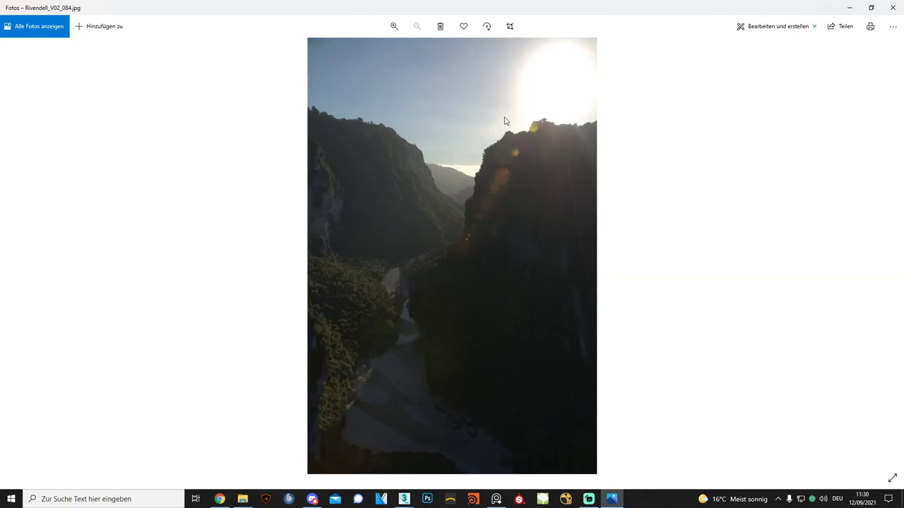
click(225, 500)
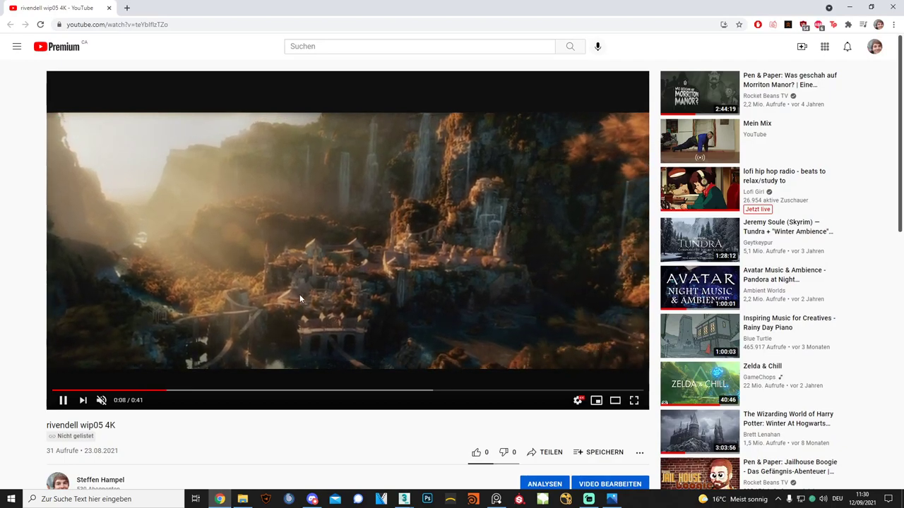
click(359, 300)
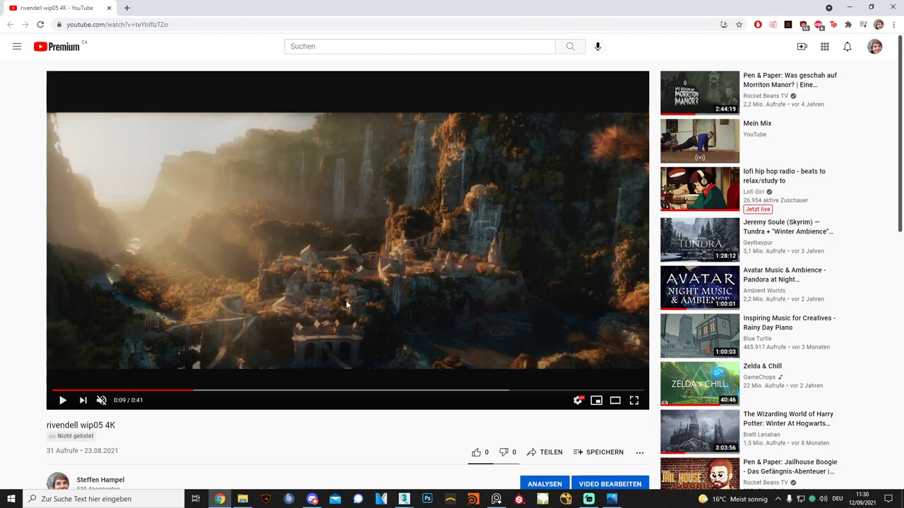
Zoom in and out on the current Rivendell gorge reference photo.
click(611, 499)
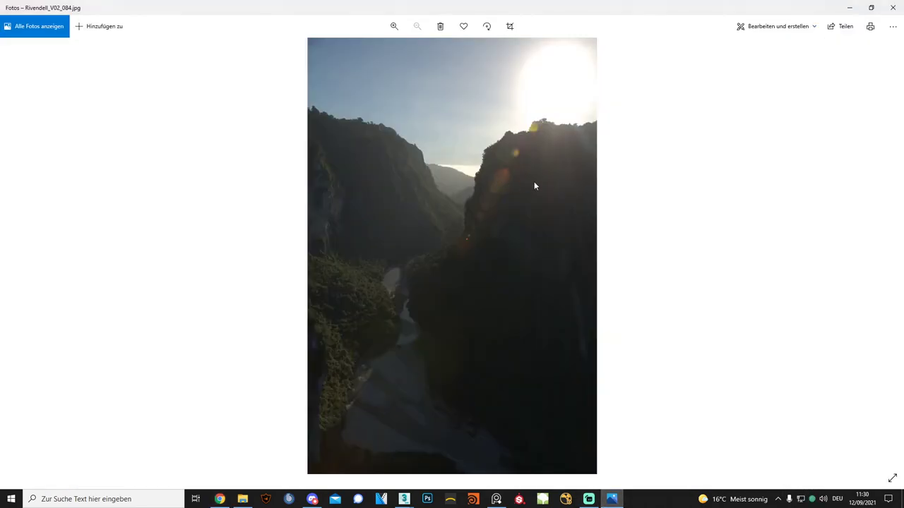
scroll(535, 186, down, 1)
scroll(541, 186, up, 1)
scroll(545, 111, down, 1)
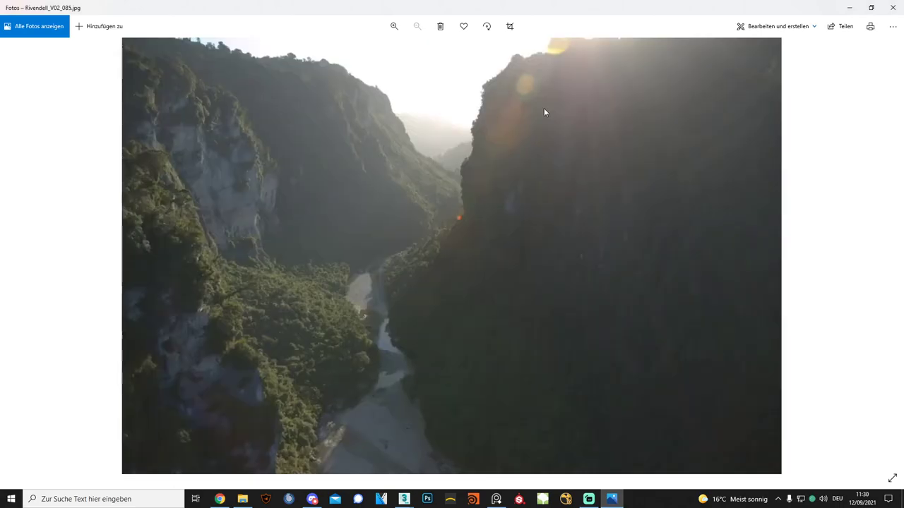
scroll(544, 110, down, 1)
scroll(544, 109, down, 1)
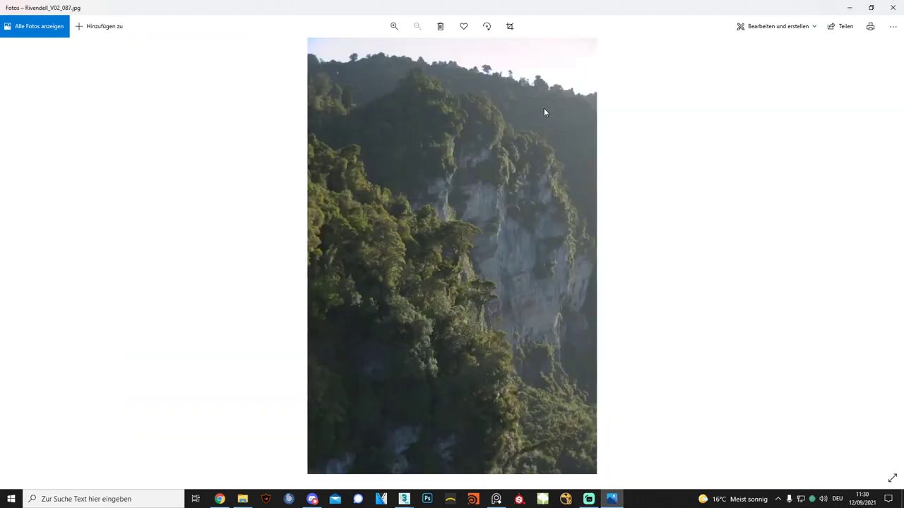
scroll(544, 110, down, 1)
scroll(544, 108, down, 1)
scroll(544, 106, down, 1)
scroll(544, 106, down, 1)
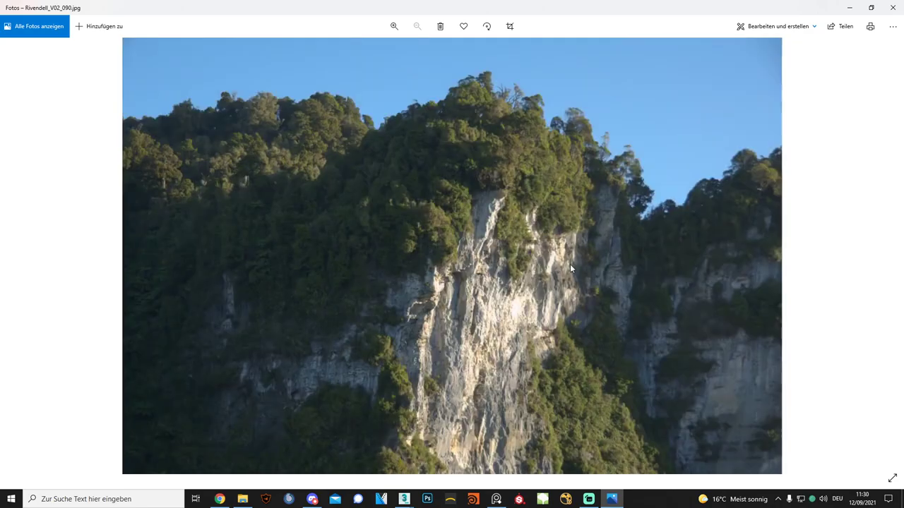
scroll(572, 272, down, 1)
scroll(576, 276, down, 3)
scroll(576, 272, down, 2)
scroll(576, 271, down, 3)
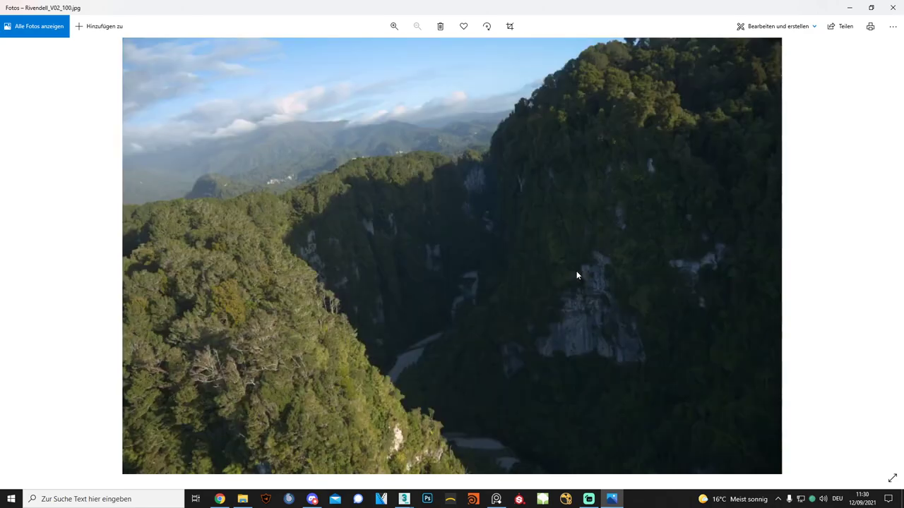
scroll(576, 271, down, 2)
scroll(576, 270, up, 1)
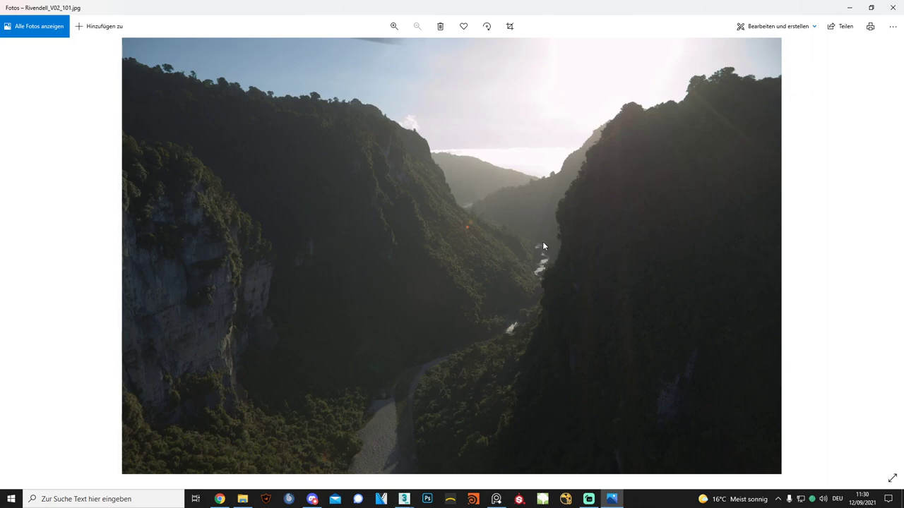
scroll(543, 242, down, 2)
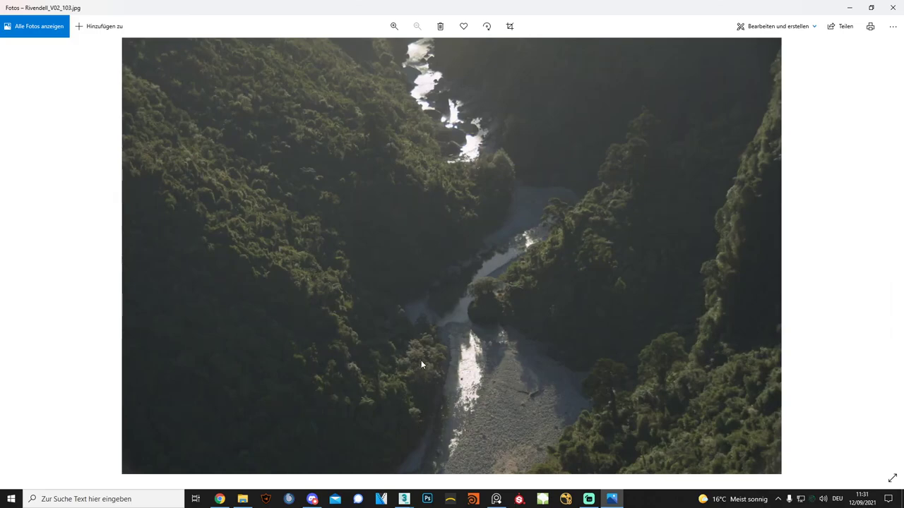
Check the 3ds Max and video windows, settle on Rivendell_V02_104, then close Photos.
click(404, 499)
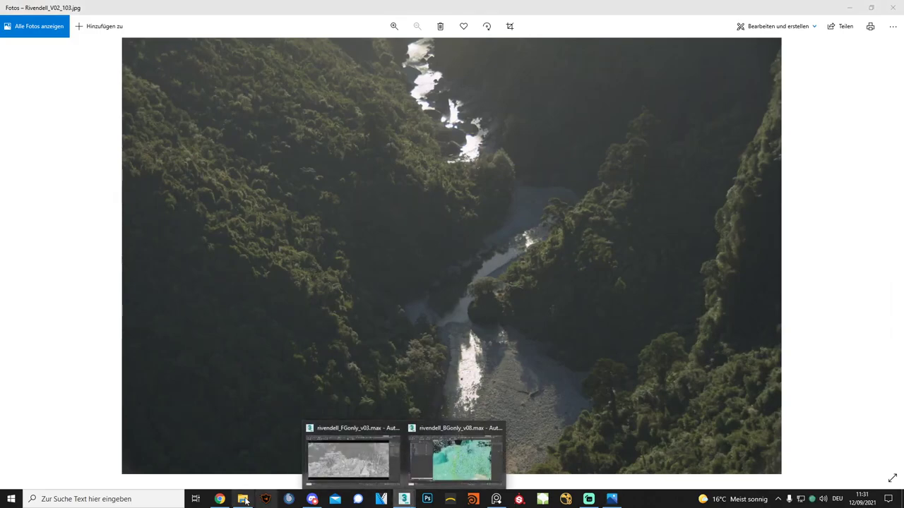
click(219, 499)
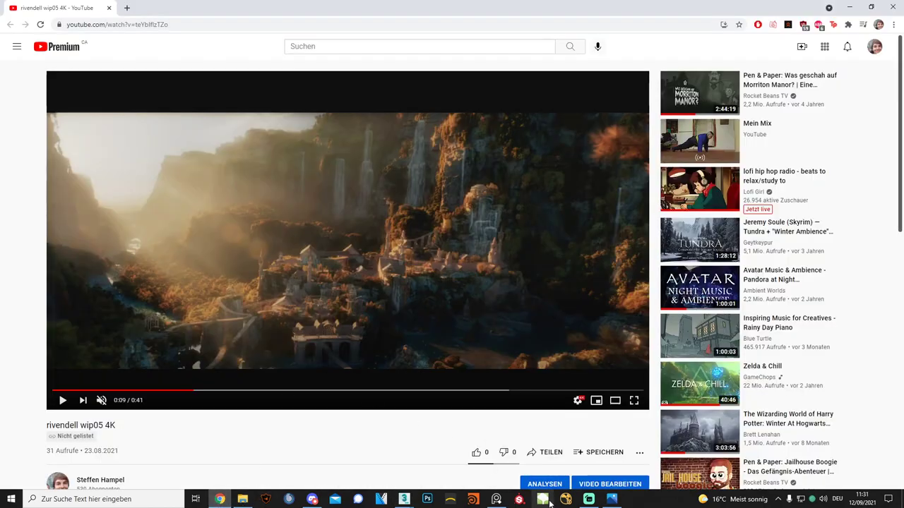
click(612, 499)
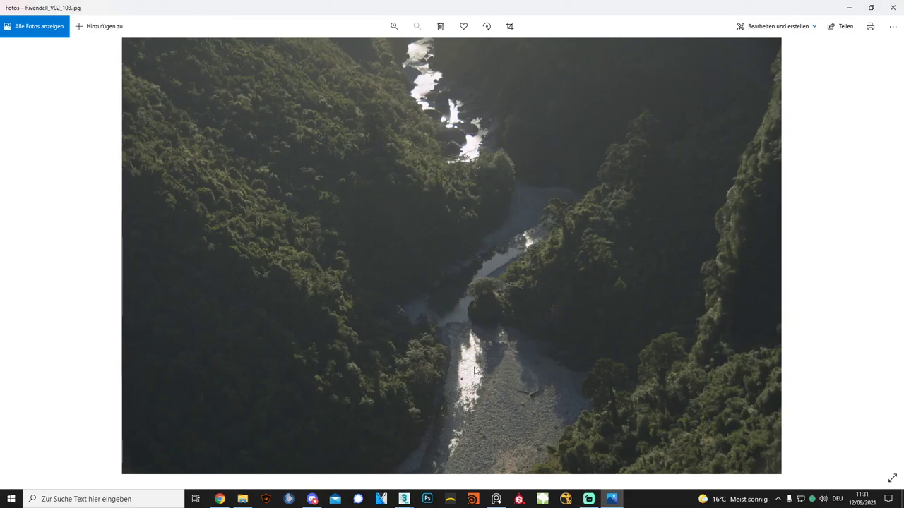
key(Right)
key(Right)
key(Left)
key(Left)
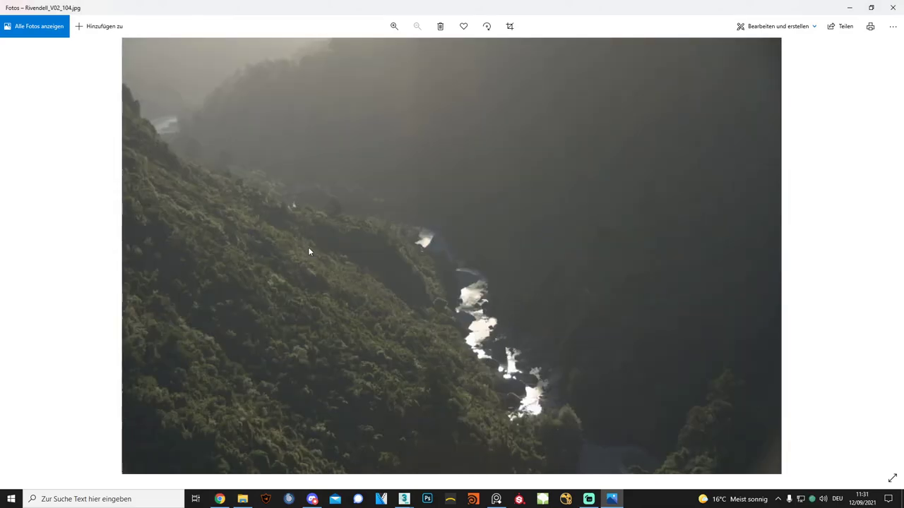
double_click(301, 19)
key(alt+F4)
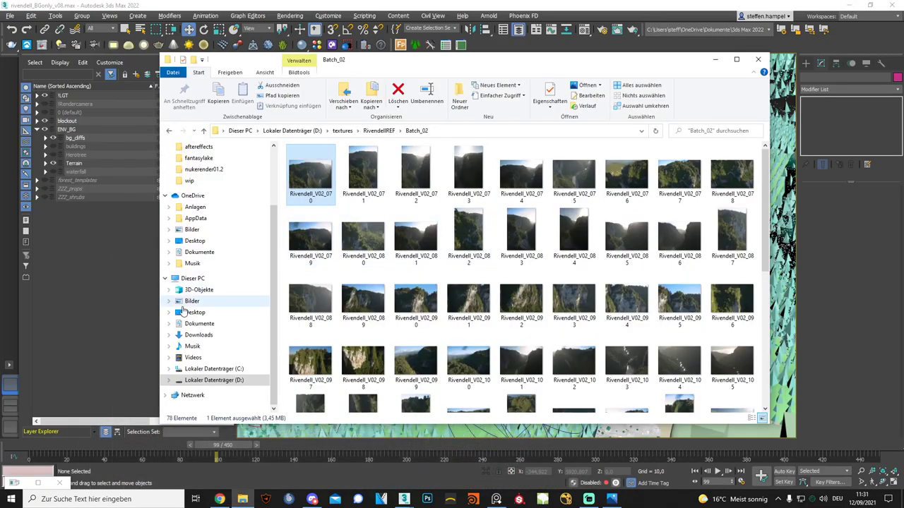
Close the reference folder and open the Chaos Cosmos browser, repositioning its window.
key(alt+F4)
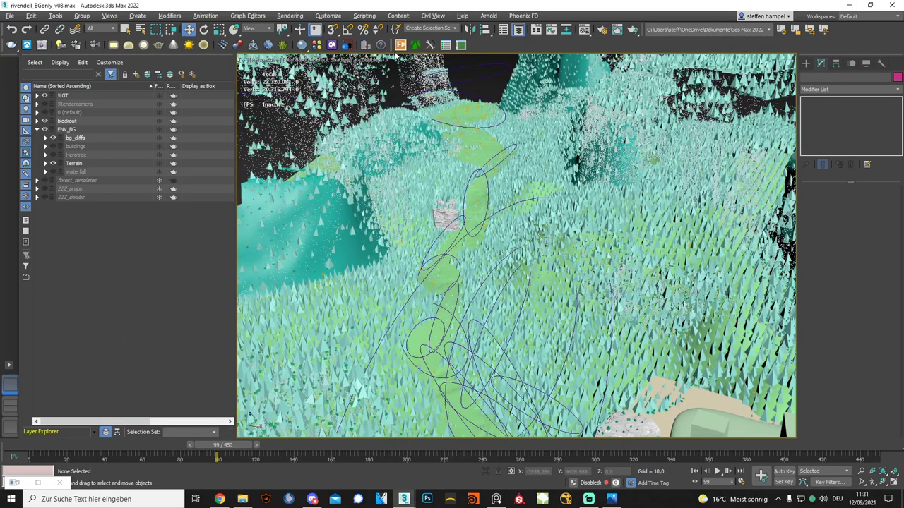
click(331, 47)
mouse_move(184, 39)
mouse_down()
mouse_move(346, 51)
mouse_move(383, 40)
mouse_up()
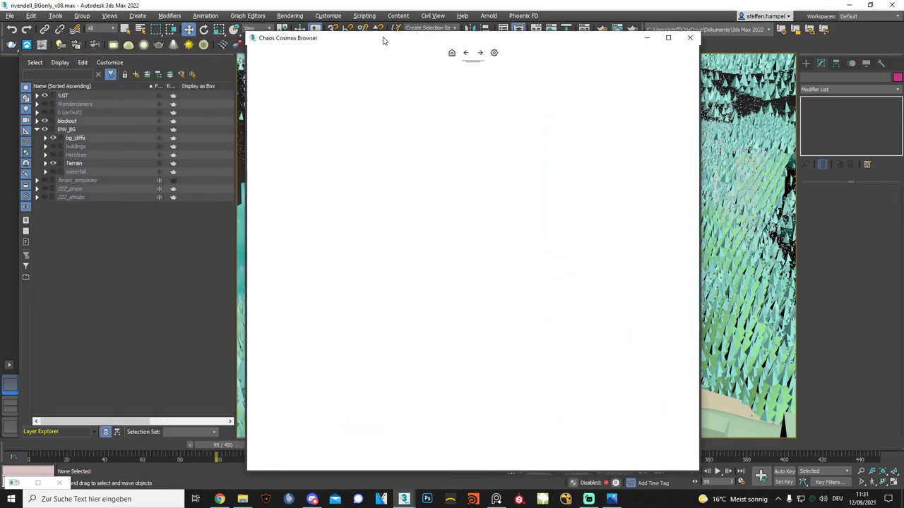
drag(383, 40, 376, 28)
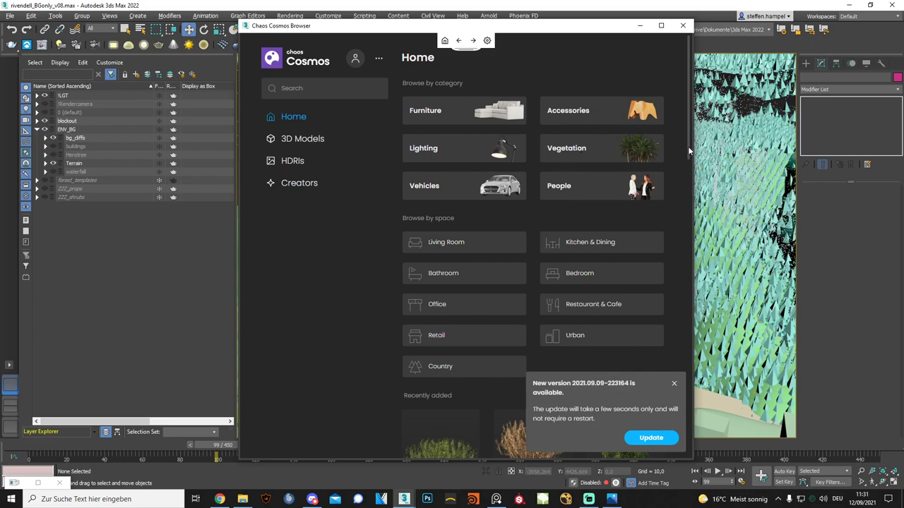
Browse the 353 Vegetation 3D models in Cosmos, then close the browser.
click(657, 154)
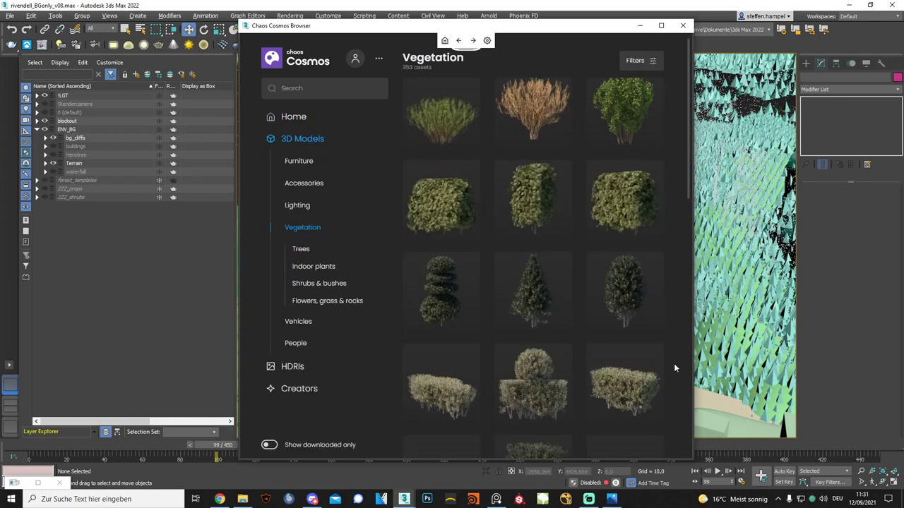
scroll(543, 267, down, 1)
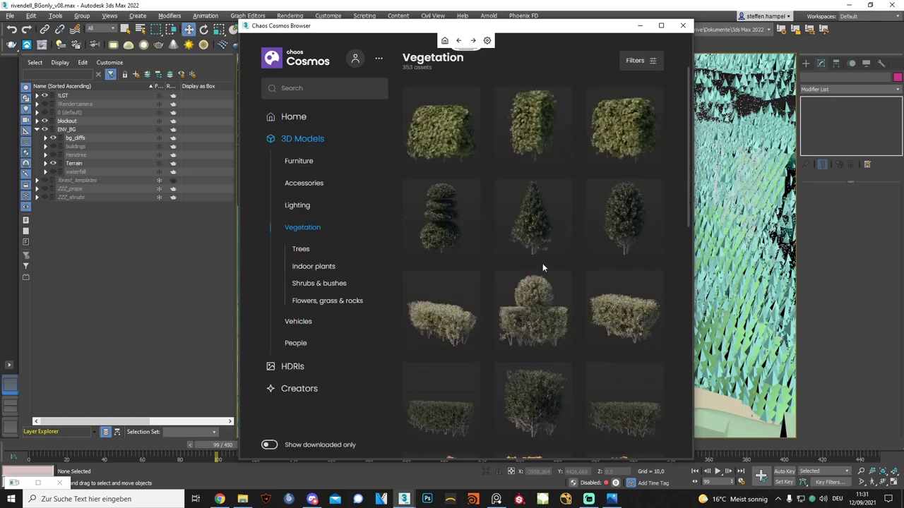
scroll(548, 346, down, 1)
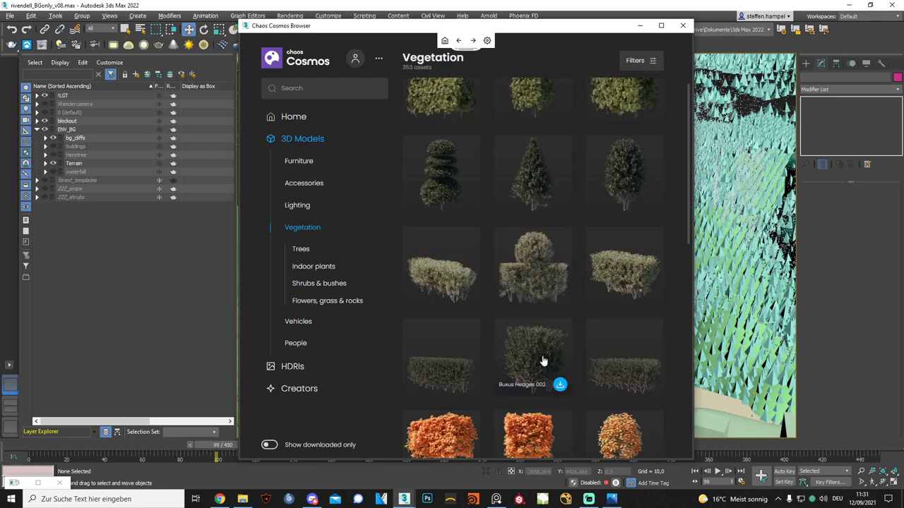
click(683, 27)
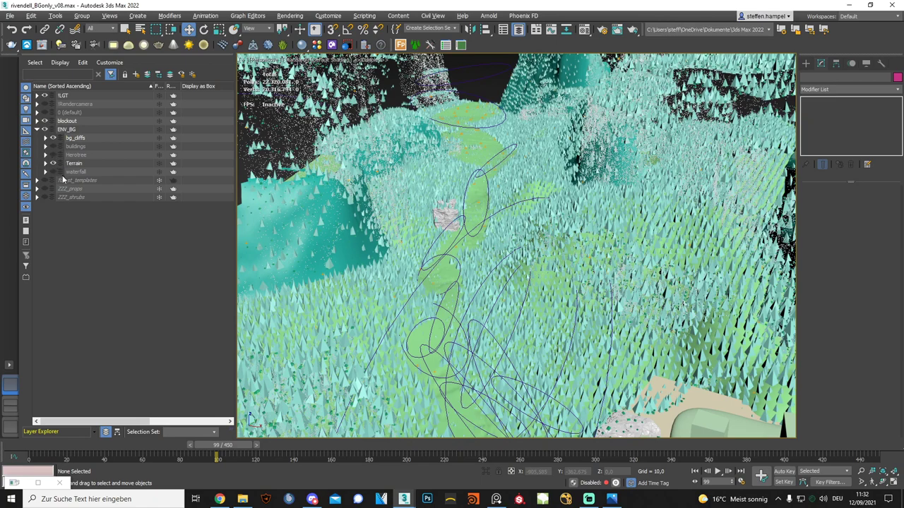
Select FP_TREES_Terrain and inspect its VRayProxy_cedar01a and VRayProxy_Pinetree01 tree entries.
click(347, 320)
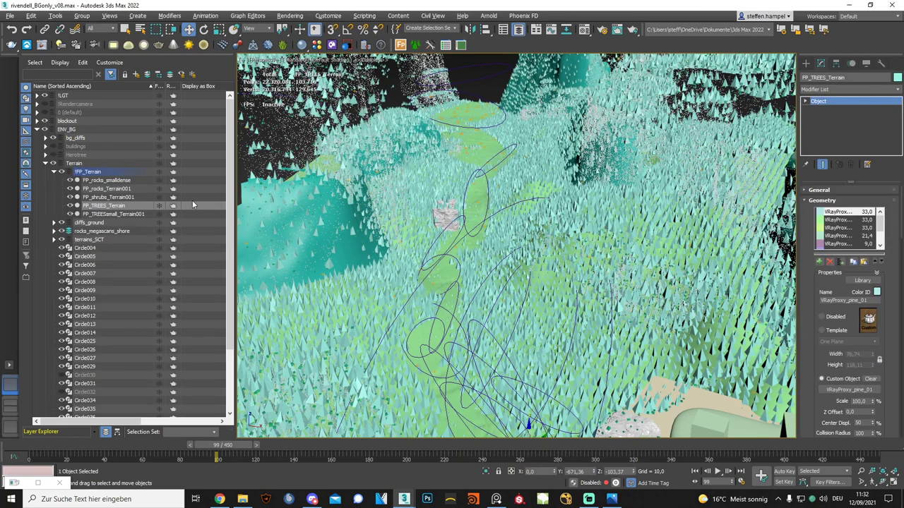
drag(879, 216, 882, 244)
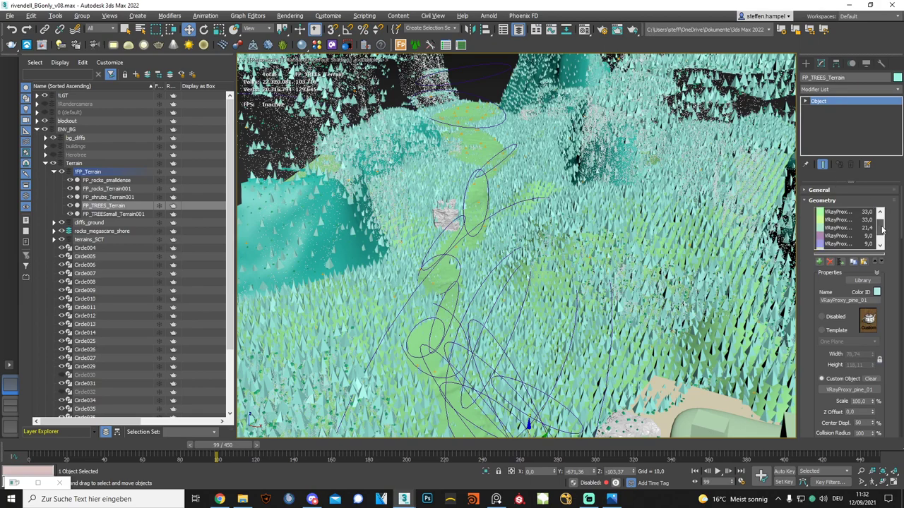
click(858, 220)
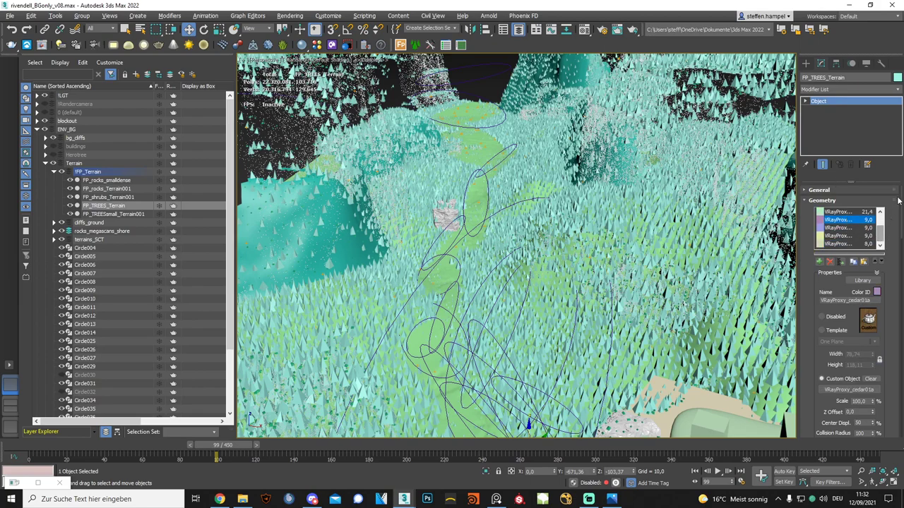
scroll(863, 228, up, 2)
scroll(862, 226, up, 1)
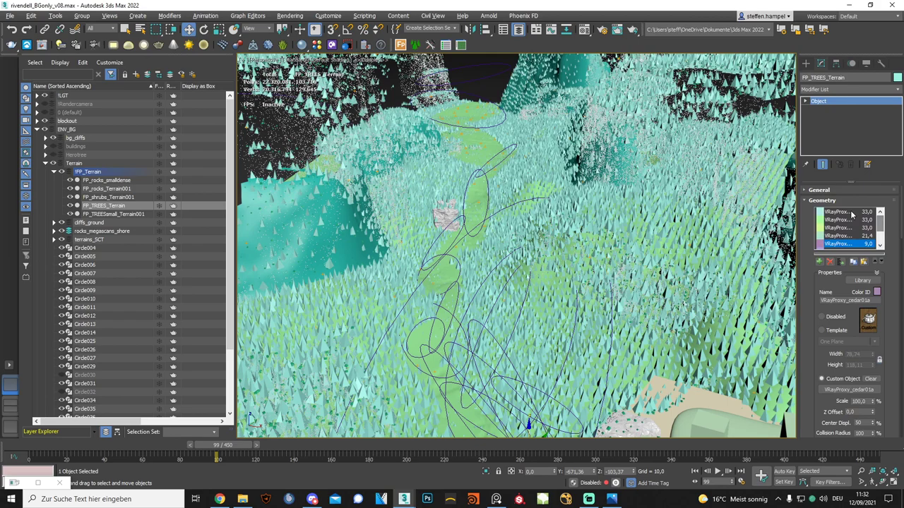
click(852, 220)
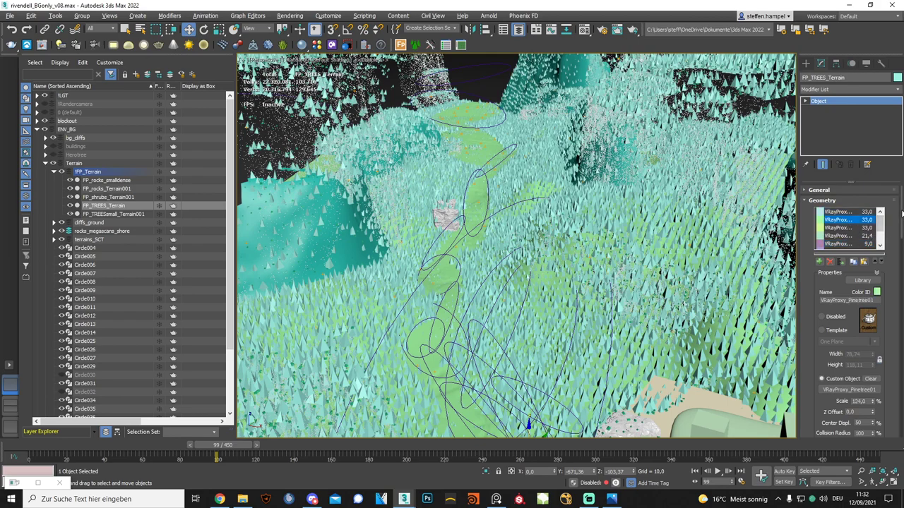
scroll(901, 215, down, 2)
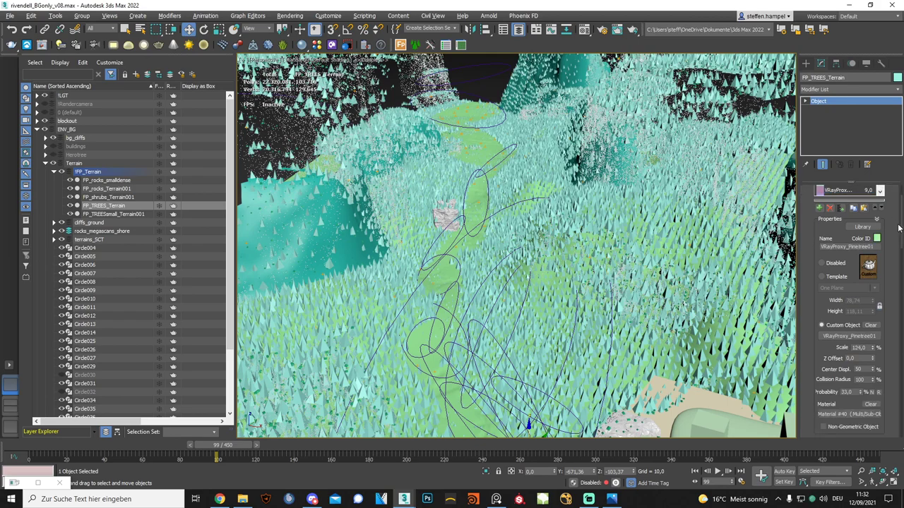
scroll(901, 219, up, 2)
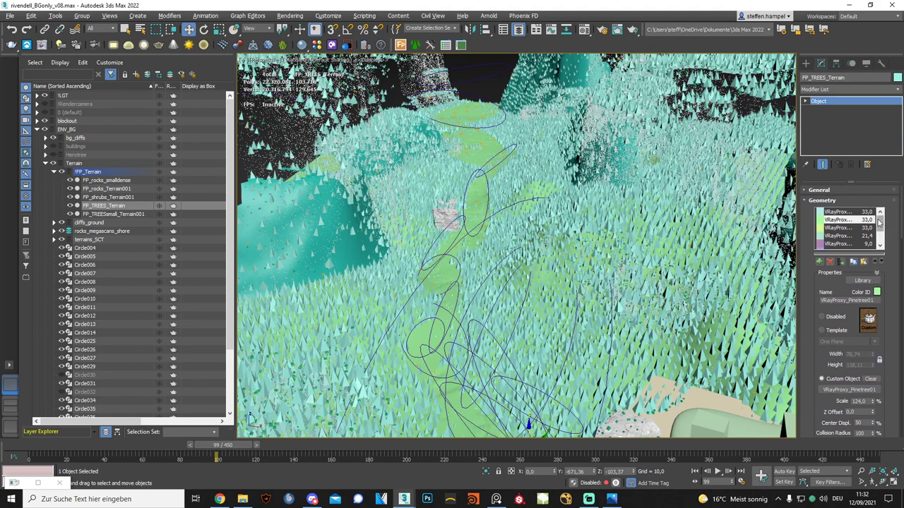
Scroll down the Modify panel and expand the scatter's Transform rollout.
drag(879, 222, 880, 240)
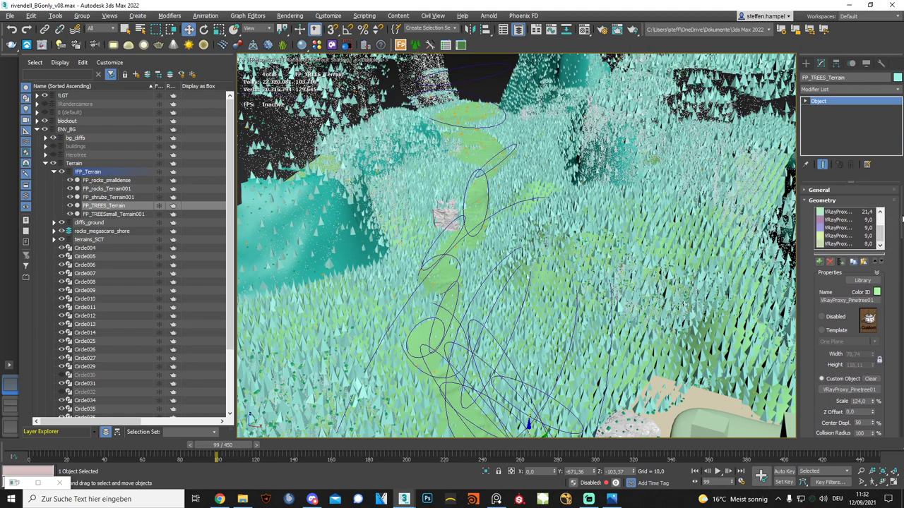
scroll(897, 240, down, 2)
scroll(891, 269, down, 2)
scroll(886, 290, down, 2)
scroll(882, 307, down, 2)
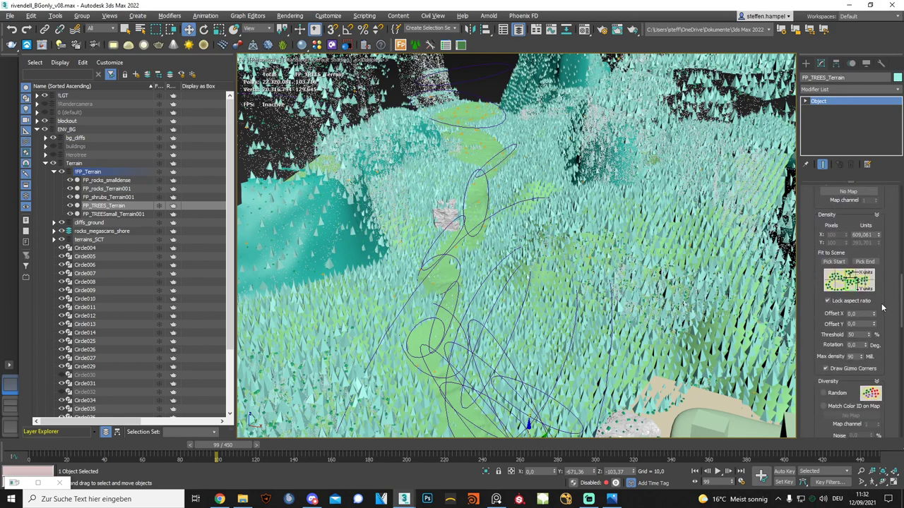
scroll(876, 318, down, 2)
scroll(866, 332, down, 2)
scroll(851, 346, down, 1)
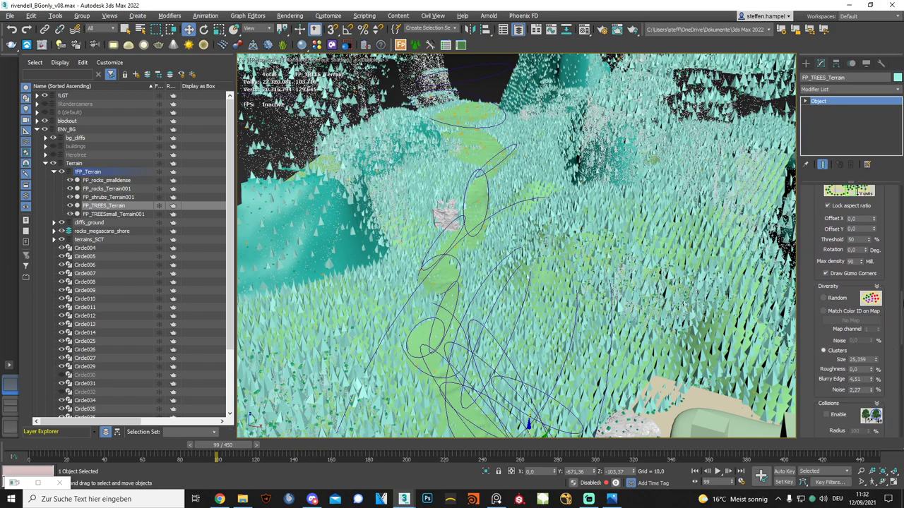
drag(901, 318, 886, 399)
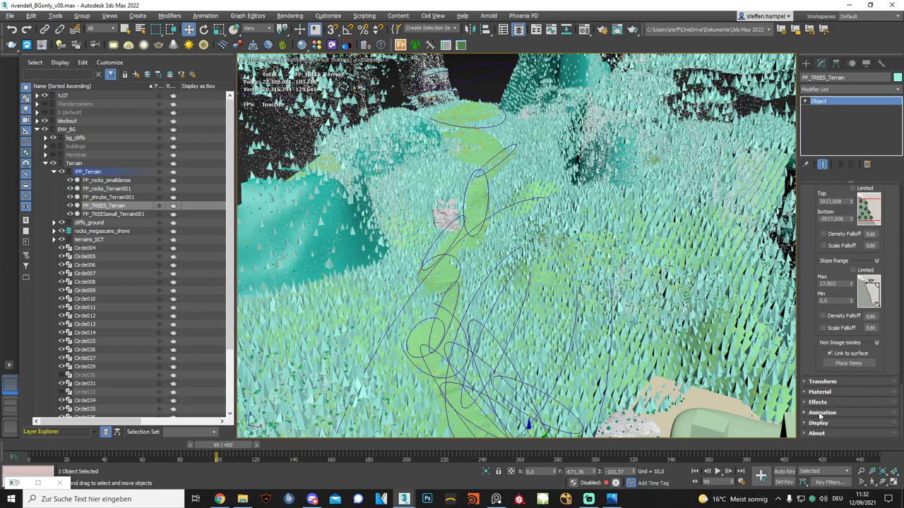
click(821, 382)
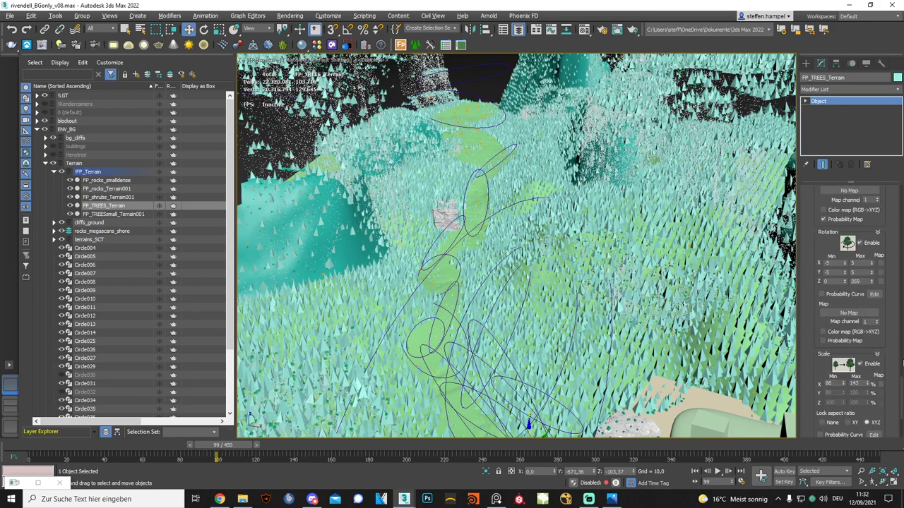
scroll(901, 389, up, 3)
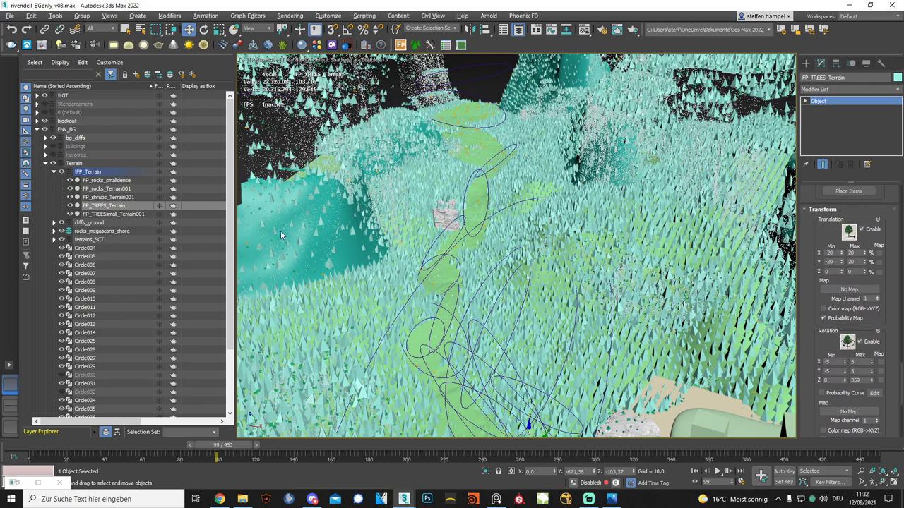
Bring the Rivendell_V02_104 reference photo up over the scene and zoom it.
click(612, 498)
scroll(471, 248, down, 1)
scroll(470, 251, up, 1)
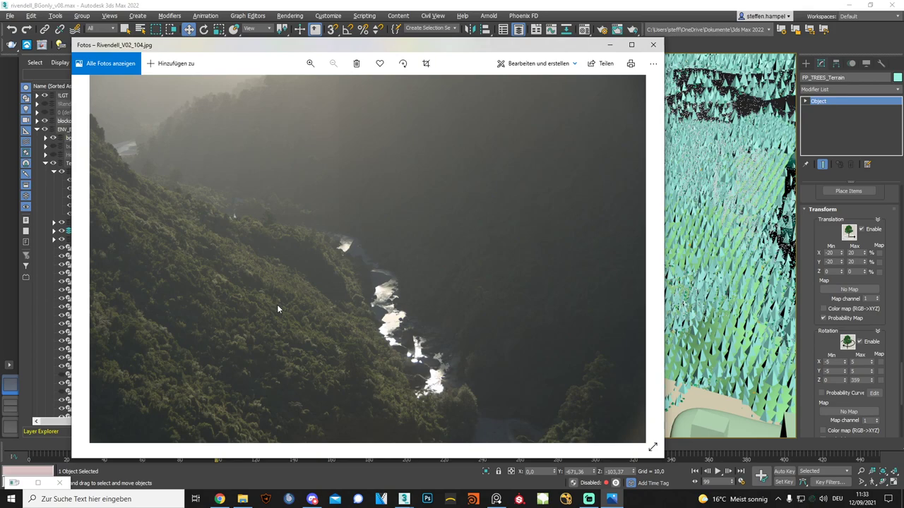
Zoom in and out on Rivendell_V02_104, then close the Photos window.
scroll(292, 298, up, 2)
scroll(362, 279, down, 2)
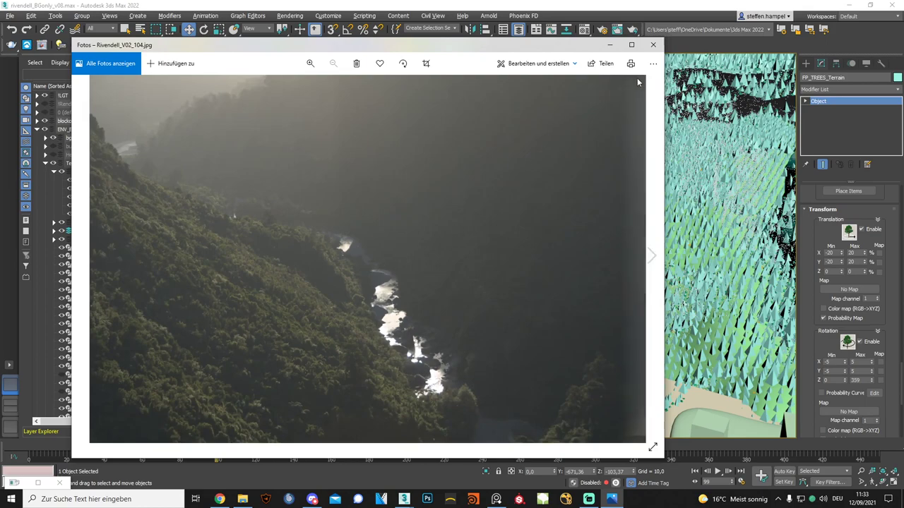
click(653, 44)
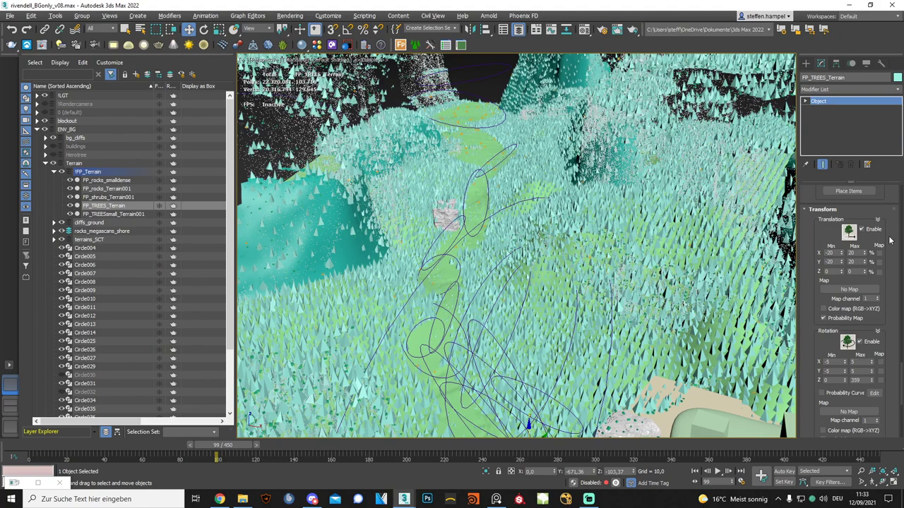
Show the Geometry rollout with VRayProxy_Pinetree01 at 124.0%, select FP_TREES_Terrain, and orbit toward the buildings.
mouse_move(900, 318)
mouse_down()
mouse_move(901, 374)
mouse_move(901, 177)
mouse_move(895, 193)
mouse_up()
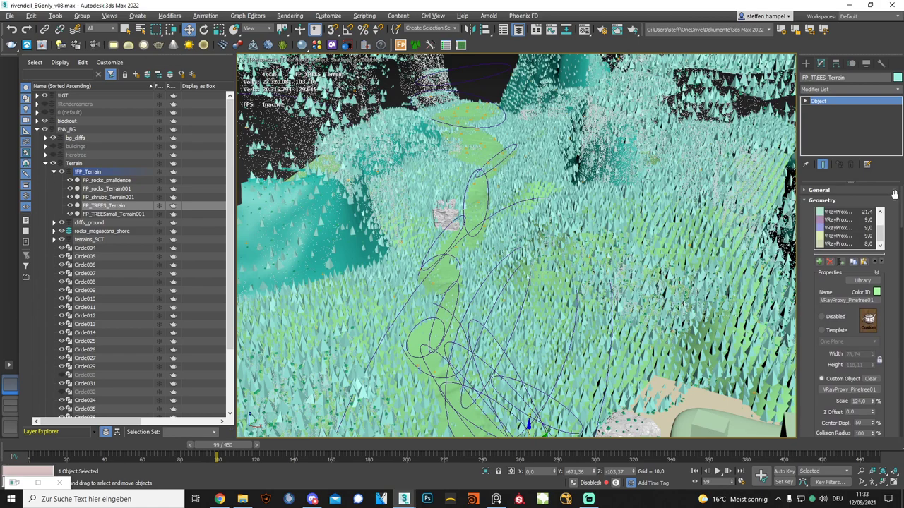
scroll(882, 225, up, 1)
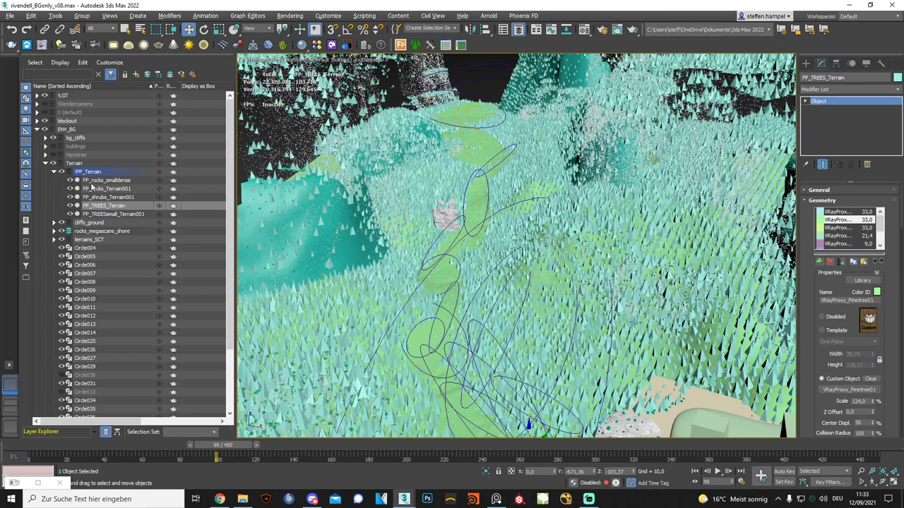
click(99, 206)
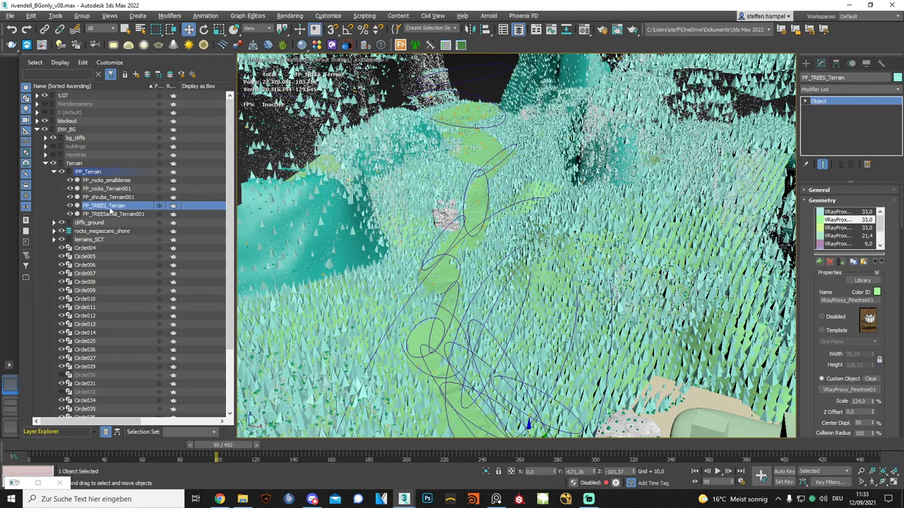
alt+middle_drag(471, 356, 487, 296)
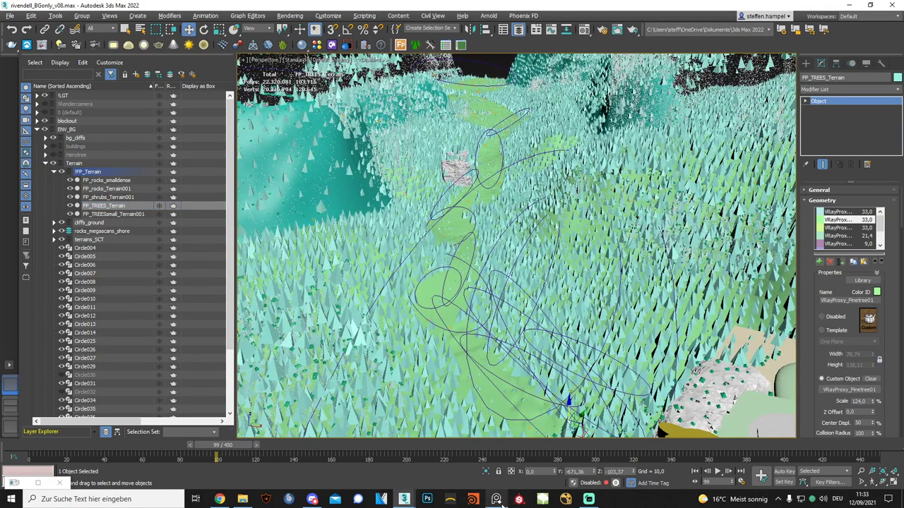
Open a Batch_02 canyon photo, scroll through to Rivendell_V02_074, then close it and return to 3ds Max.
click(242, 499)
double_click(364, 177)
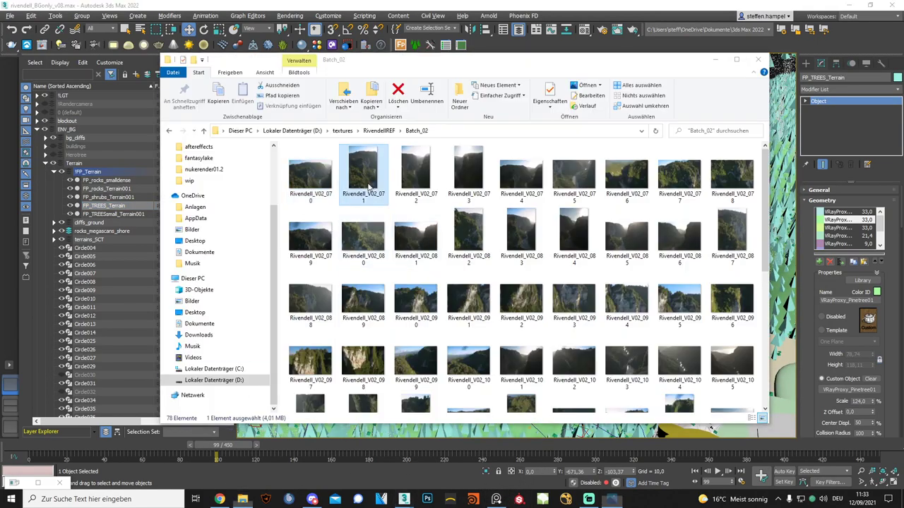
scroll(431, 254, down, 1)
scroll(422, 311, down, 1)
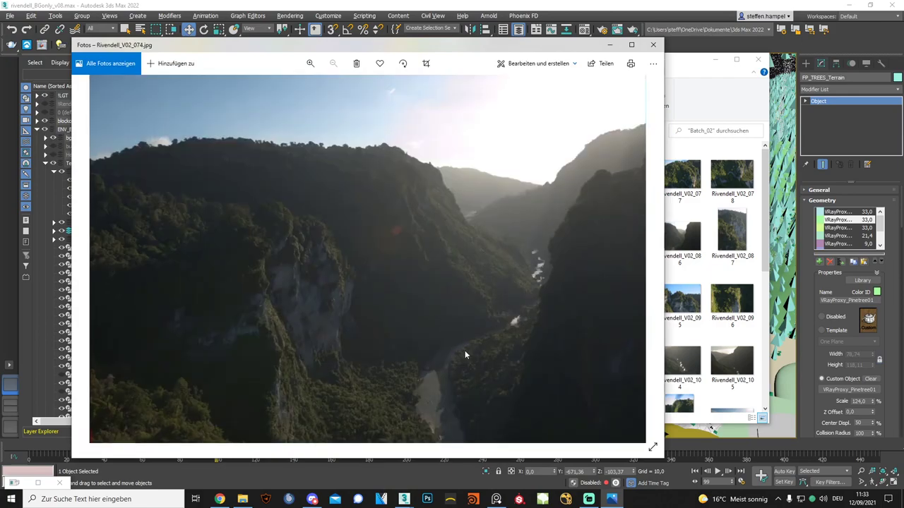
scroll(452, 377, down, 1)
scroll(444, 403, down, 1)
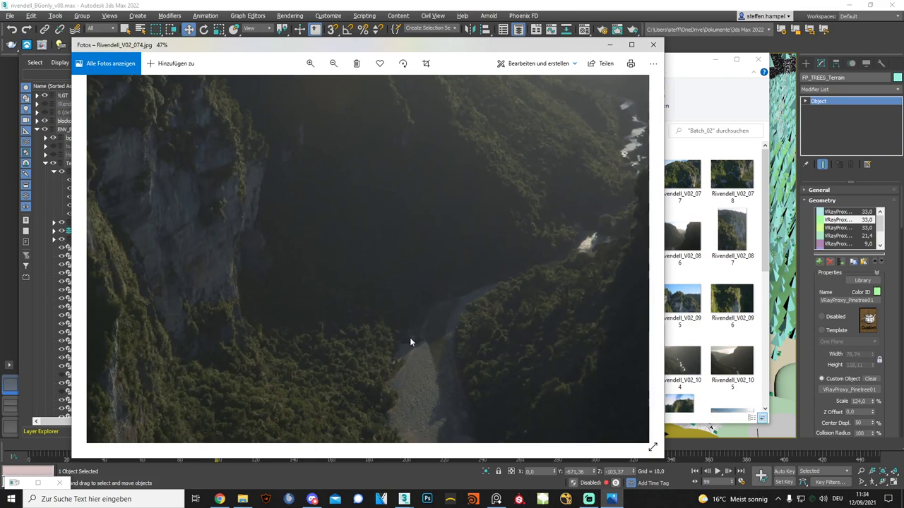
scroll(438, 368, down, 1)
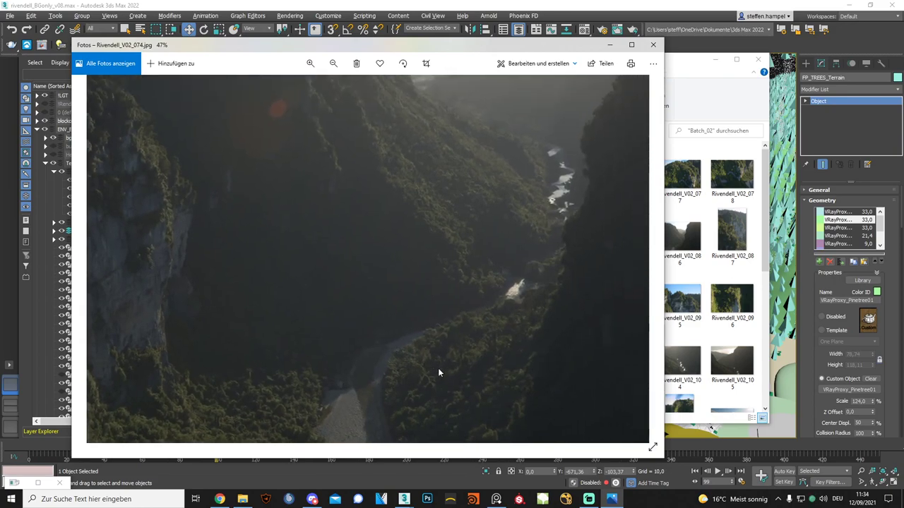
scroll(459, 337, down, 1)
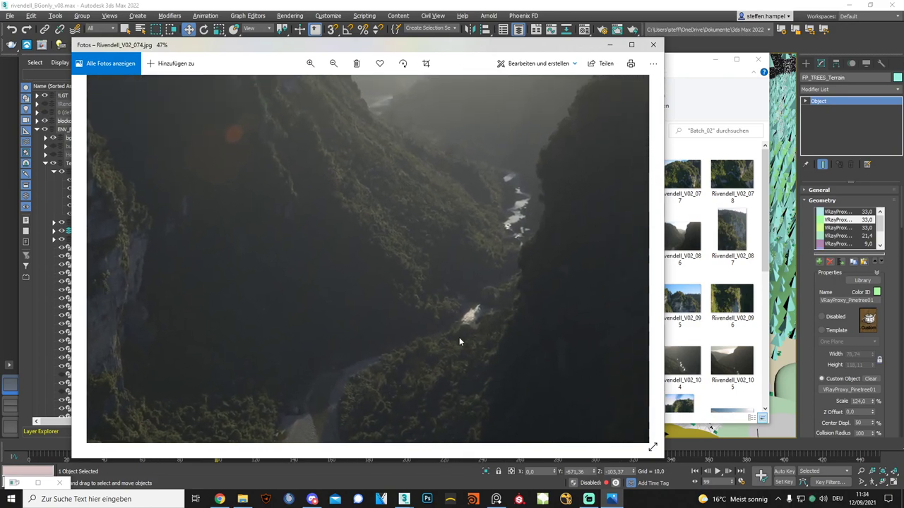
click(653, 45)
click(378, 7)
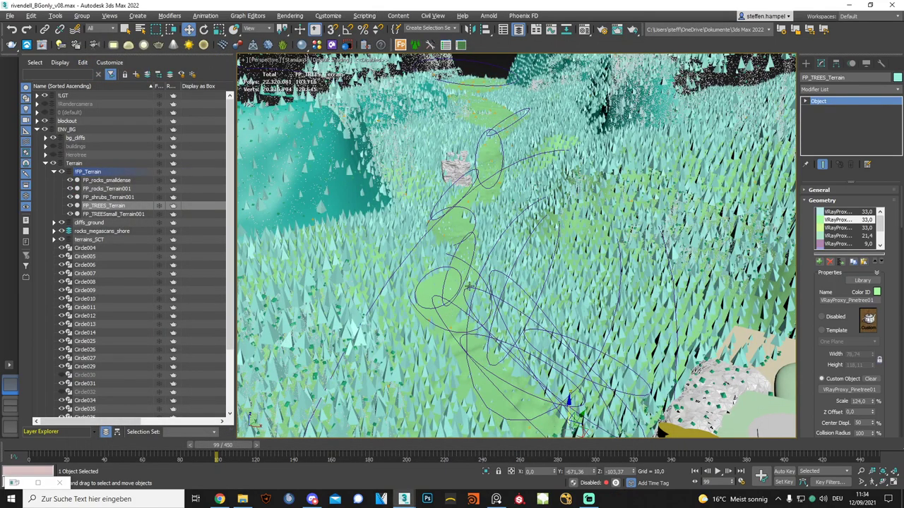
Toggle FP_rocks_Terrain001, FP_rocks_smalldense and FP_shrubs_Terrain001 off and on to compare, leaving them visible.
alt+middle_drag(496, 320, 485, 288)
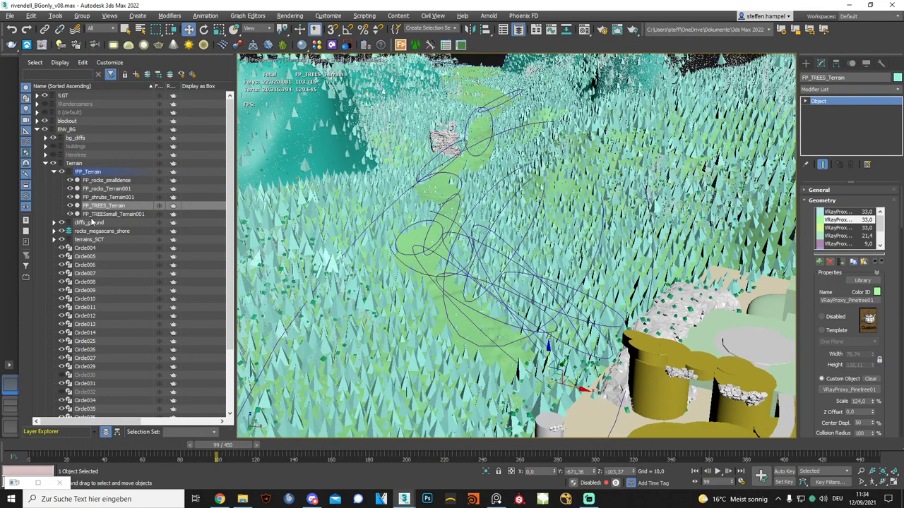
click(70, 189)
click(70, 188)
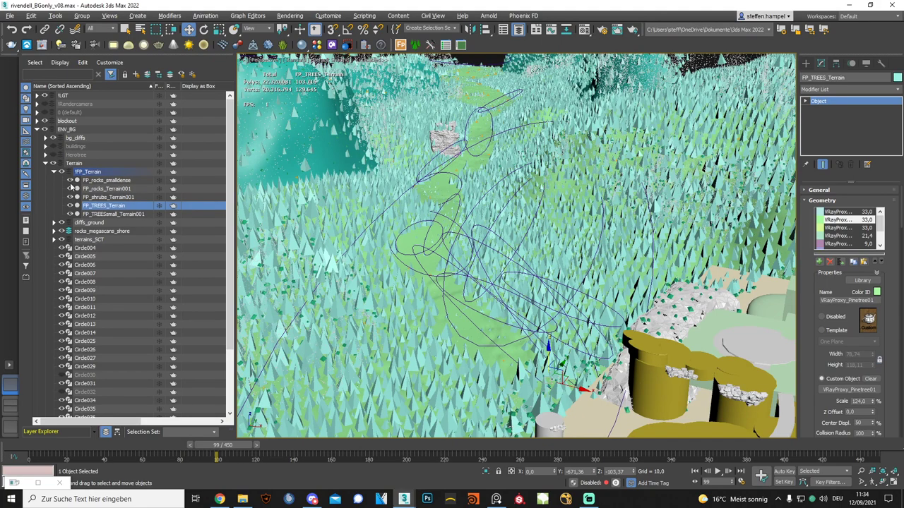
click(70, 180)
click(69, 180)
click(70, 180)
click(70, 180)
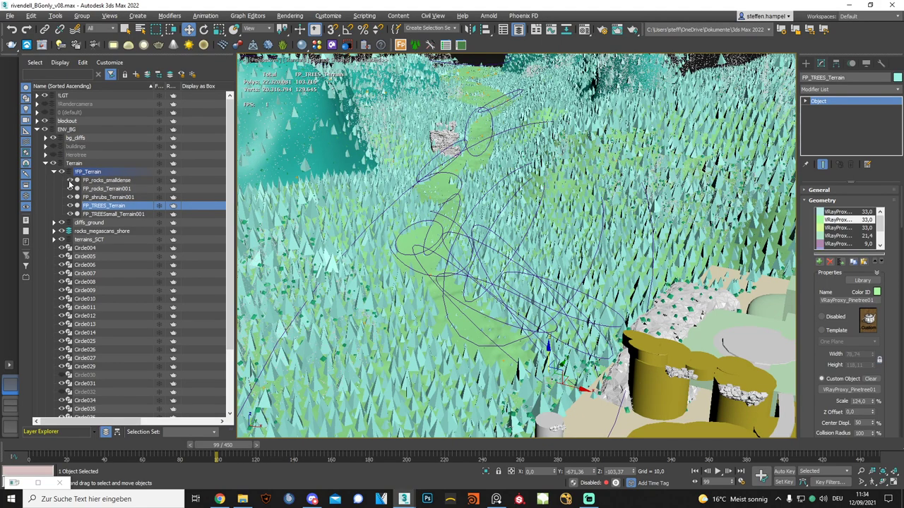
click(70, 181)
click(69, 180)
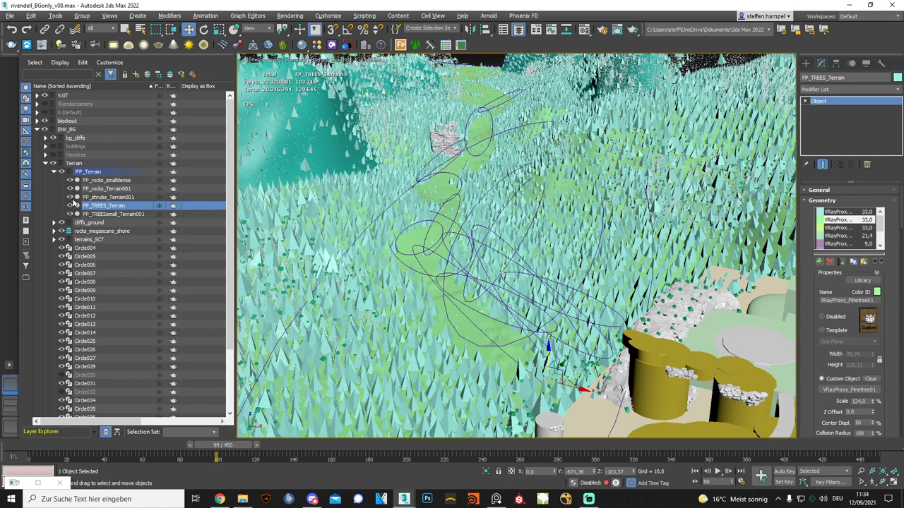
click(72, 197)
click(72, 197)
click(71, 197)
click(71, 197)
Collapse the FP_Terrain and Terrain layer groups back under ENV_BG.
mouse_move(526, 265)
middle_down()
mouse_move(522, 284)
mouse_move(479, 321)
middle_up()
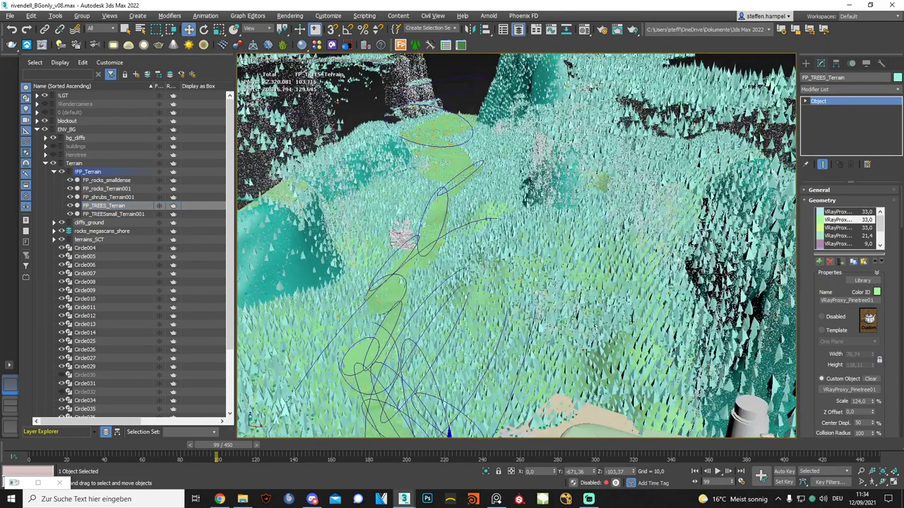
scroll(484, 328, down, 2)
scroll(492, 326, down, 2)
scroll(492, 327, down, 1)
scroll(488, 324, down, 1)
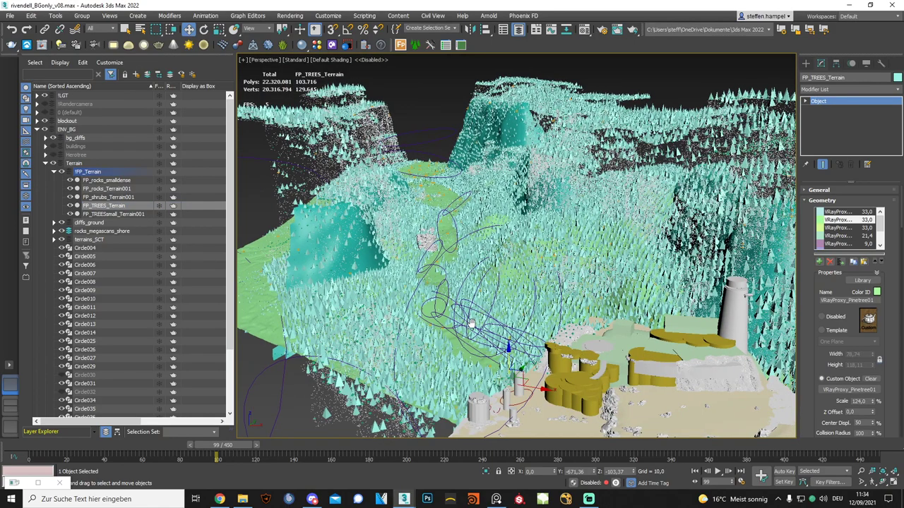
scroll(477, 322, down, 2)
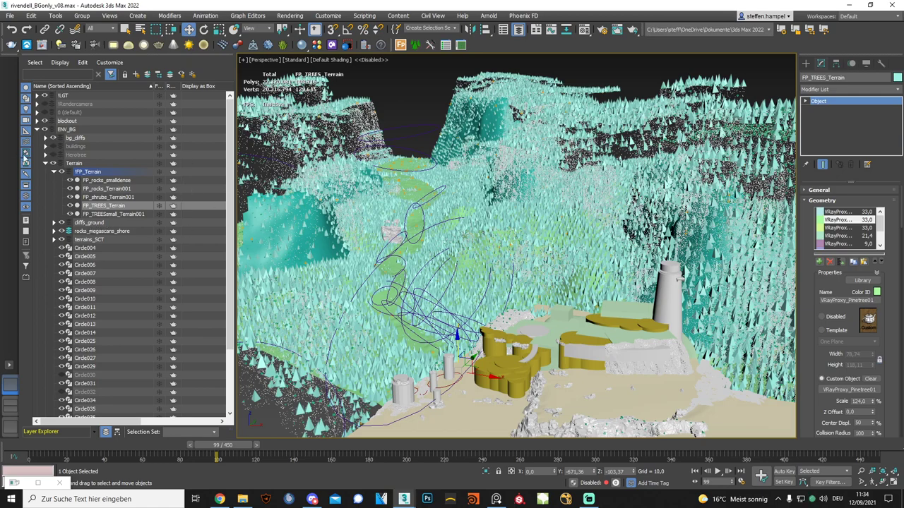
click(55, 173)
click(45, 163)
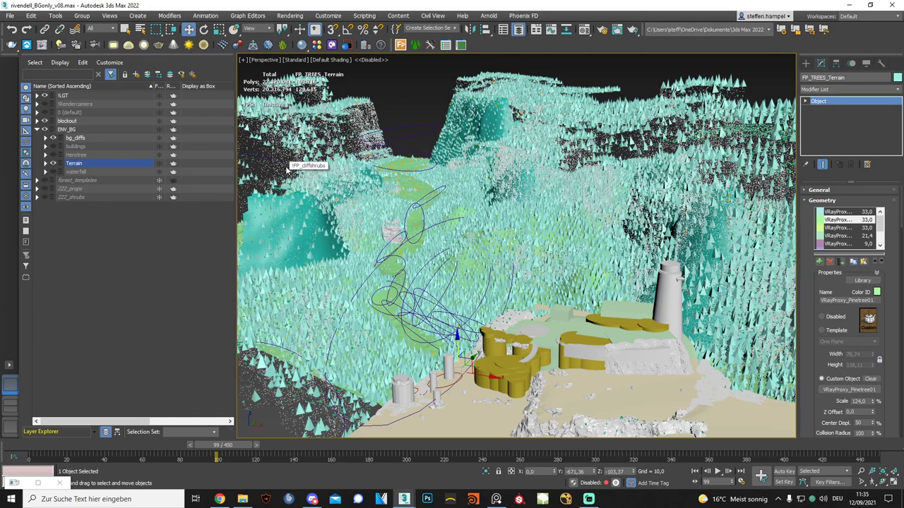
Select water00 and load its displacement ocean map into a Material Editor slot as an instance.
scroll(535, 339, up, 2)
scroll(534, 339, up, 2)
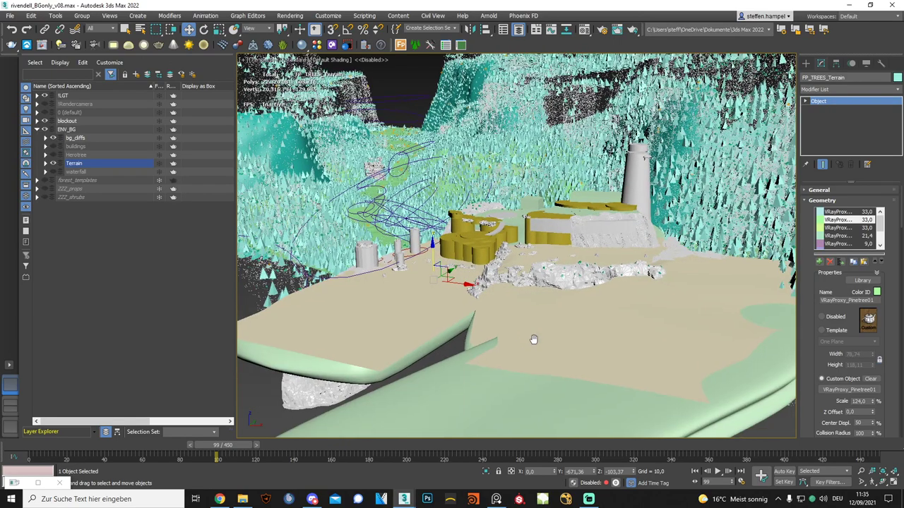
scroll(534, 344, up, 2)
click(408, 325)
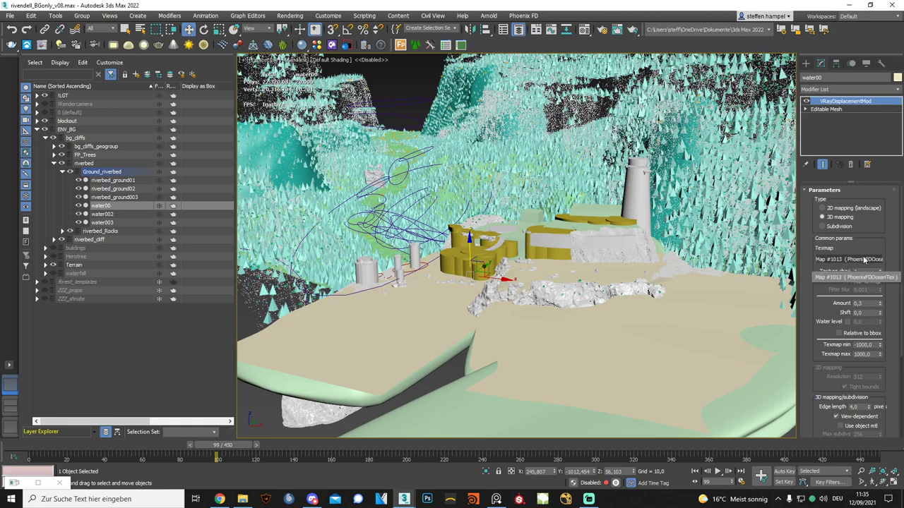
key(m)
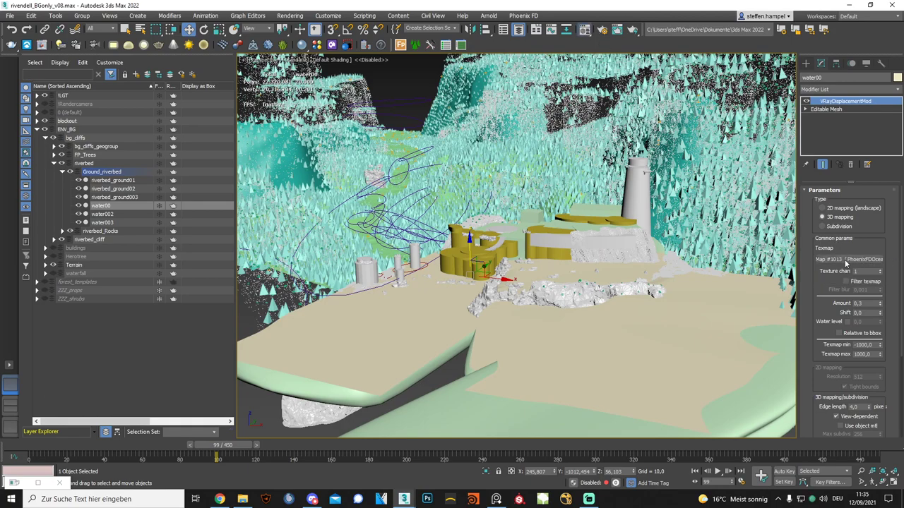
drag(847, 262, 91, 196)
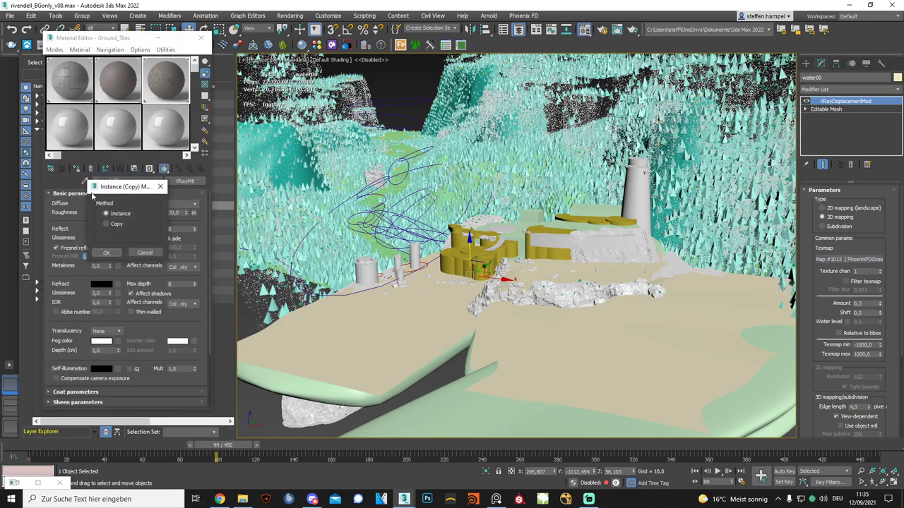
click(108, 254)
click(78, 132)
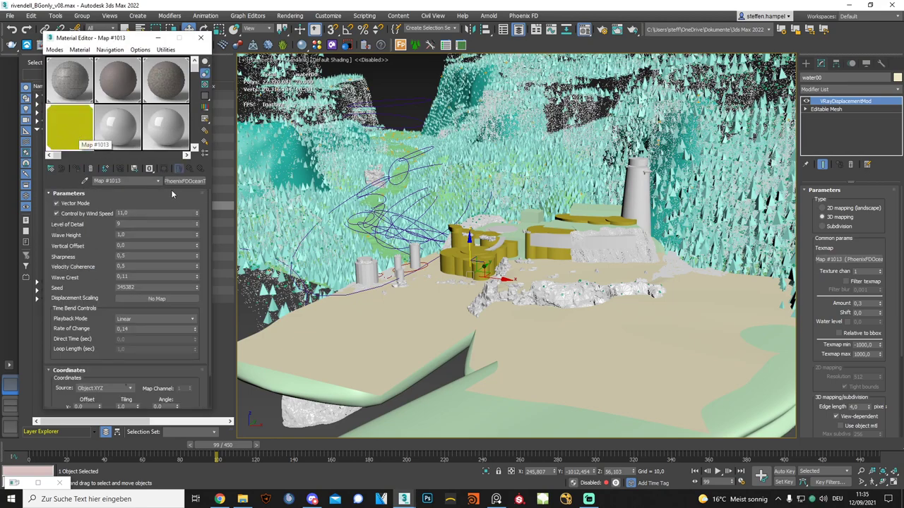
Raise the ocean map's wind speed to about 61 and review Rate of Change 0.14 and angle values.
mouse_move(197, 212)
mouse_down()
mouse_move(197, 202)
mouse_move(196, 215)
mouse_up()
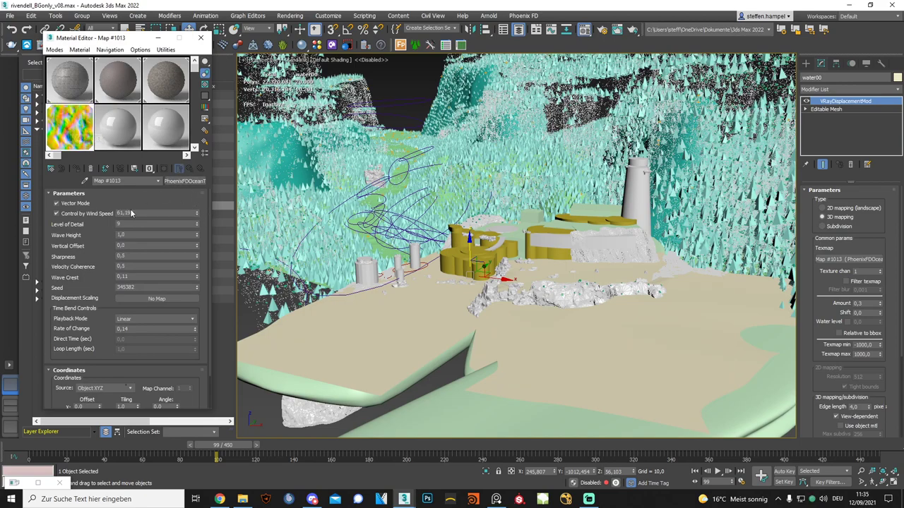
drag(93, 39, 173, 40)
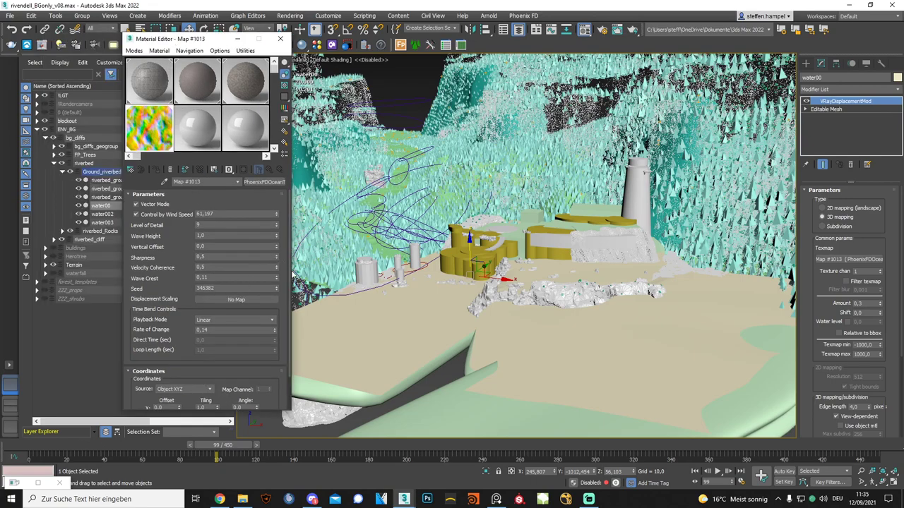
scroll(295, 314, down, 2)
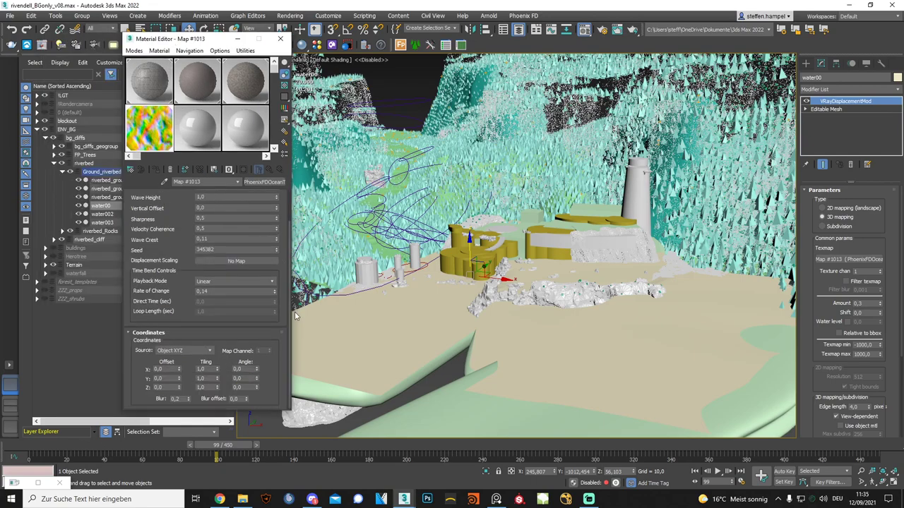
click(215, 291)
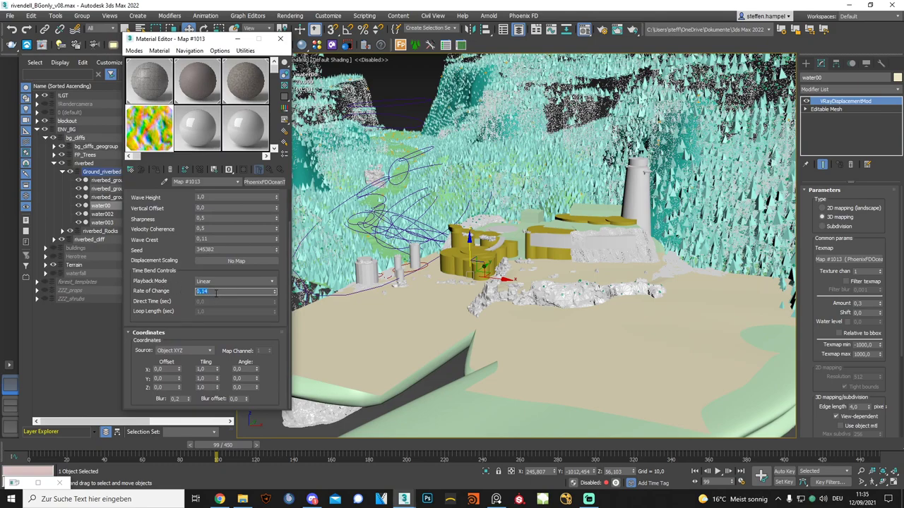
click(249, 379)
click(248, 370)
click(220, 499)
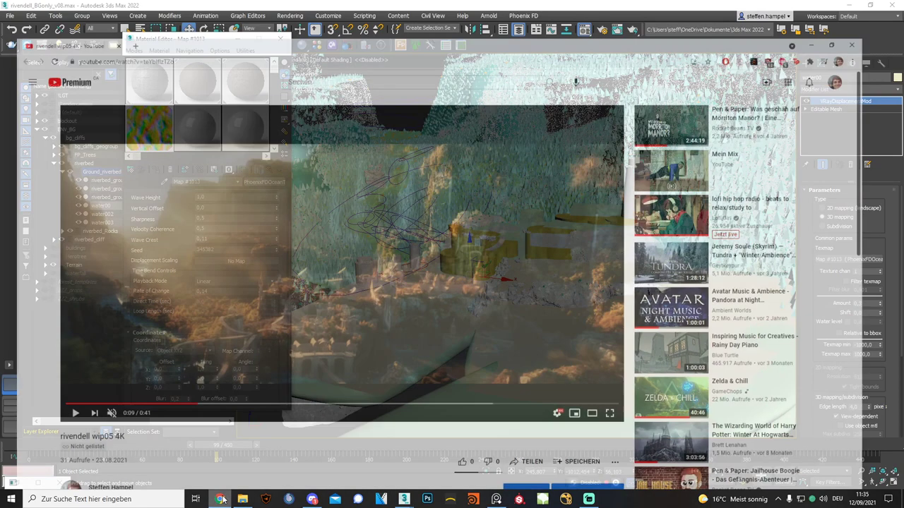
click(339, 308)
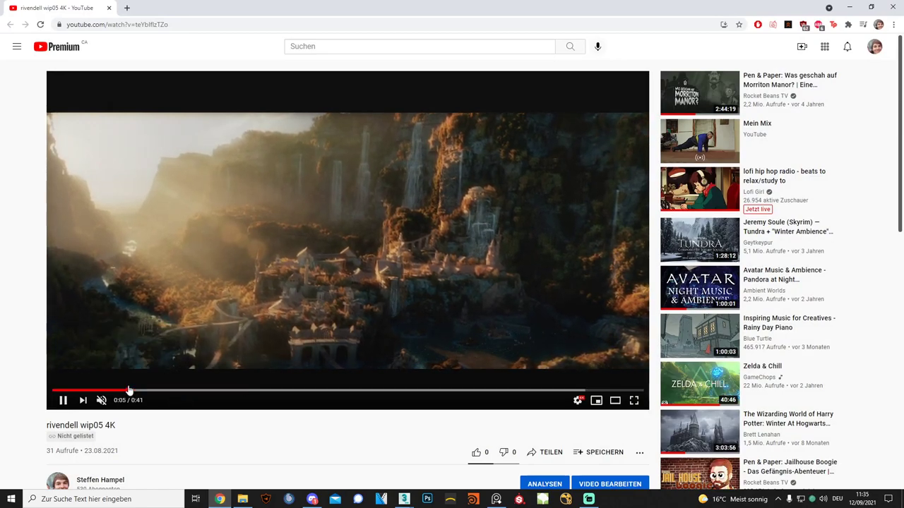
click(129, 391)
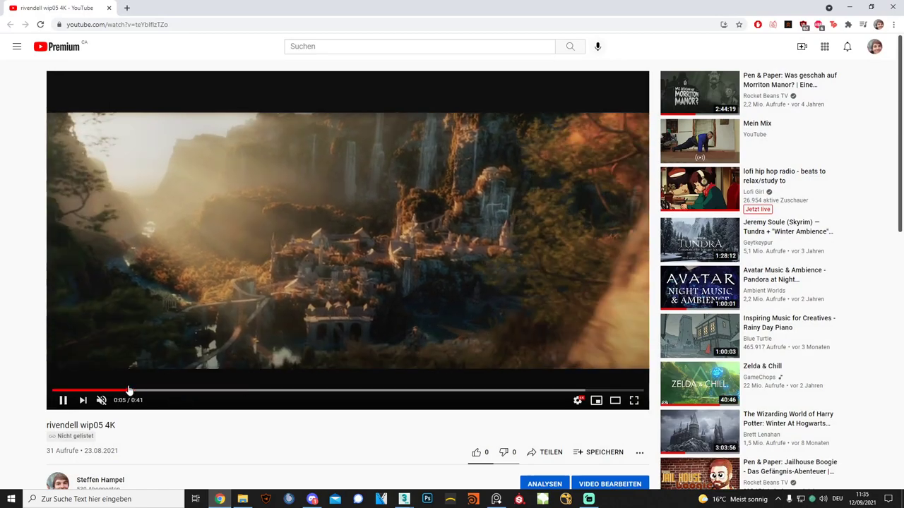
click(85, 391)
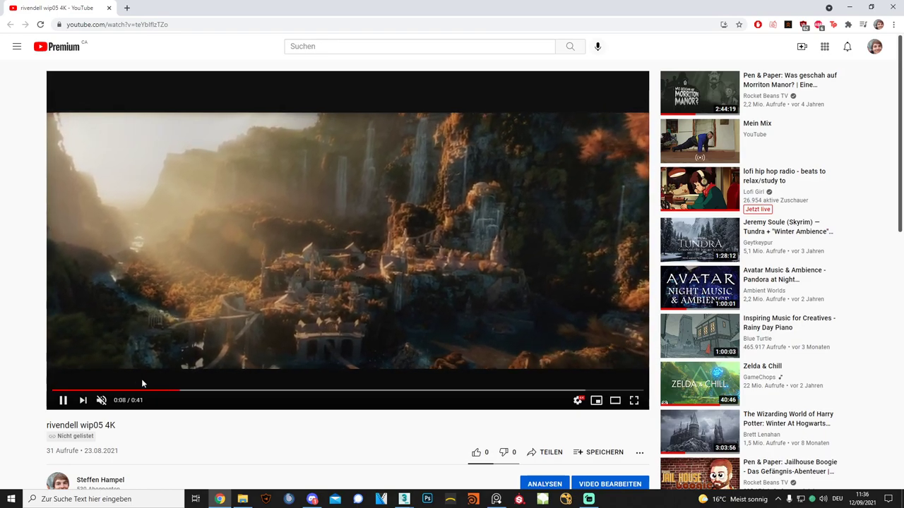
click(105, 390)
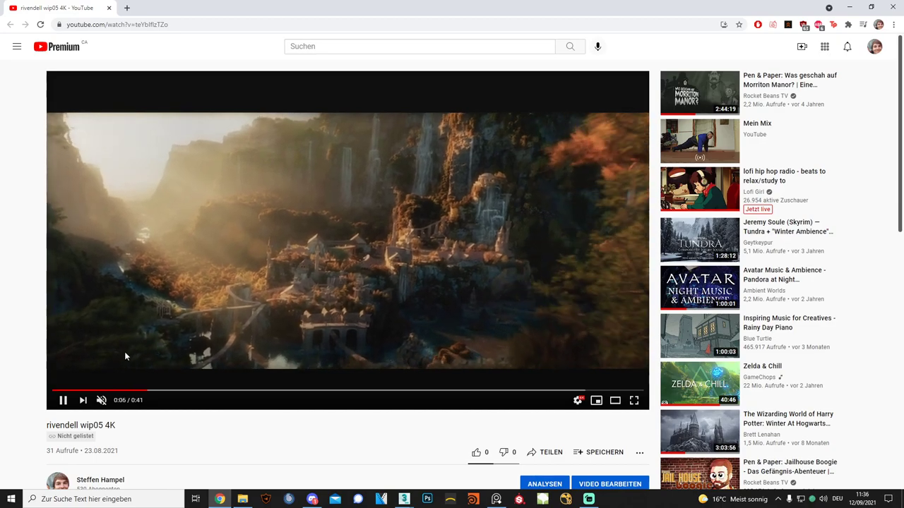
click(90, 390)
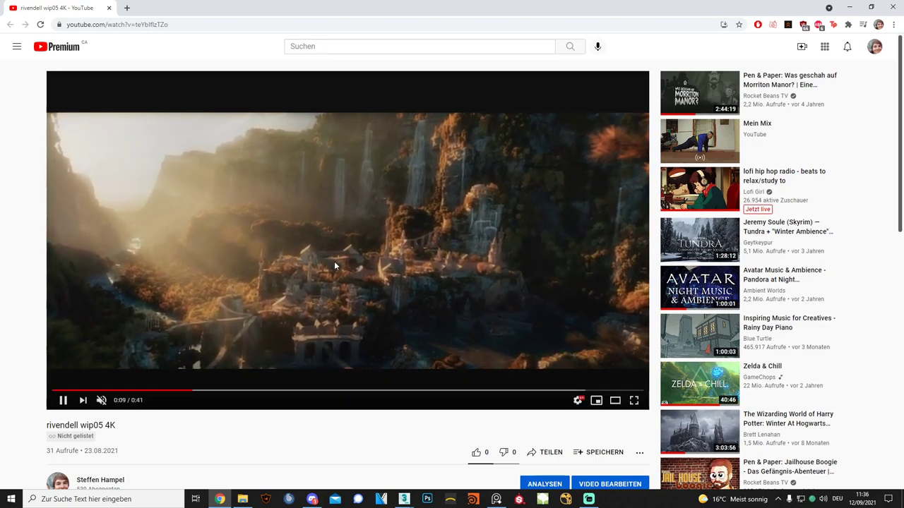
click(78, 390)
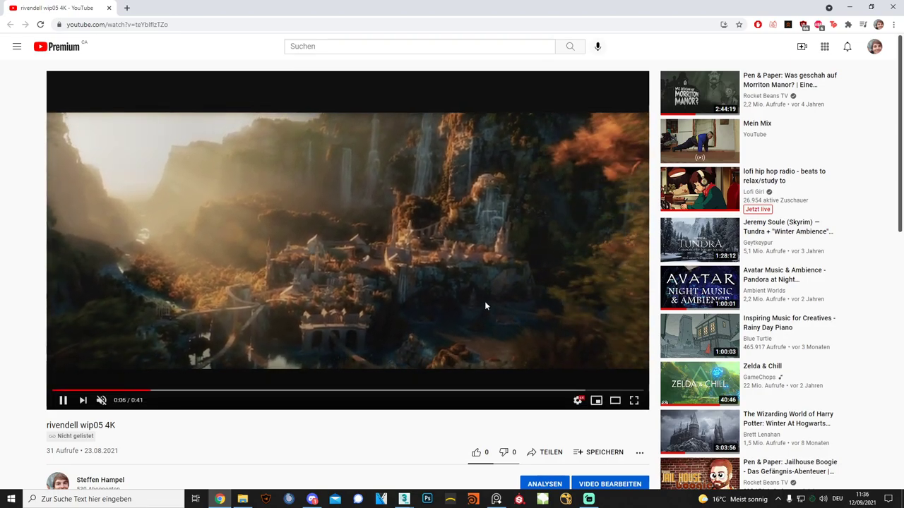
click(482, 307)
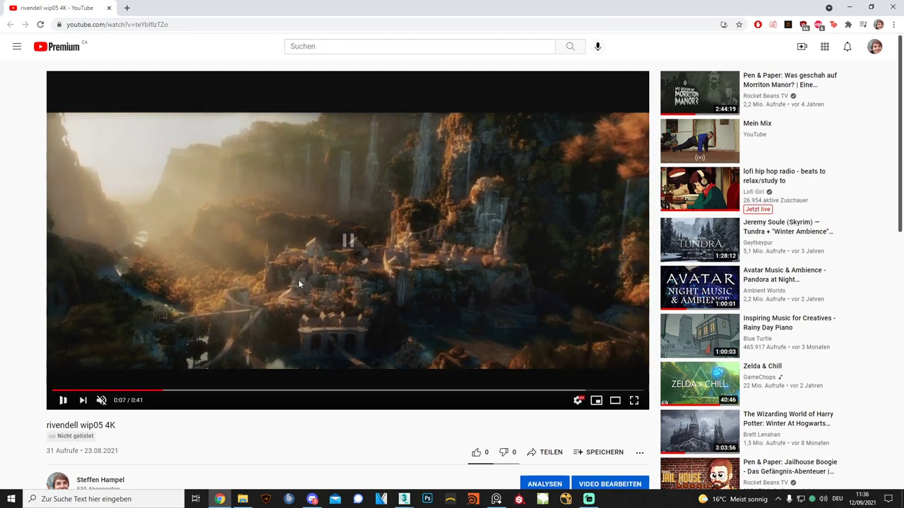
click(513, 325)
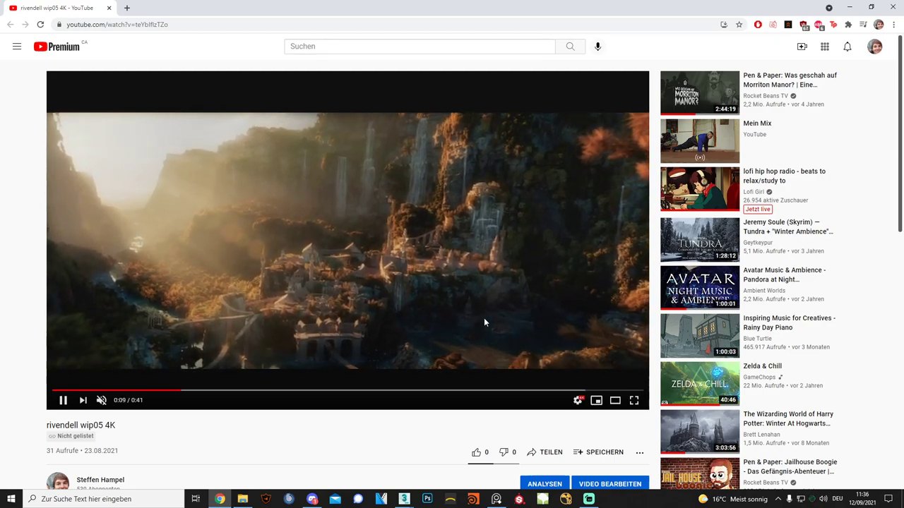
click(110, 390)
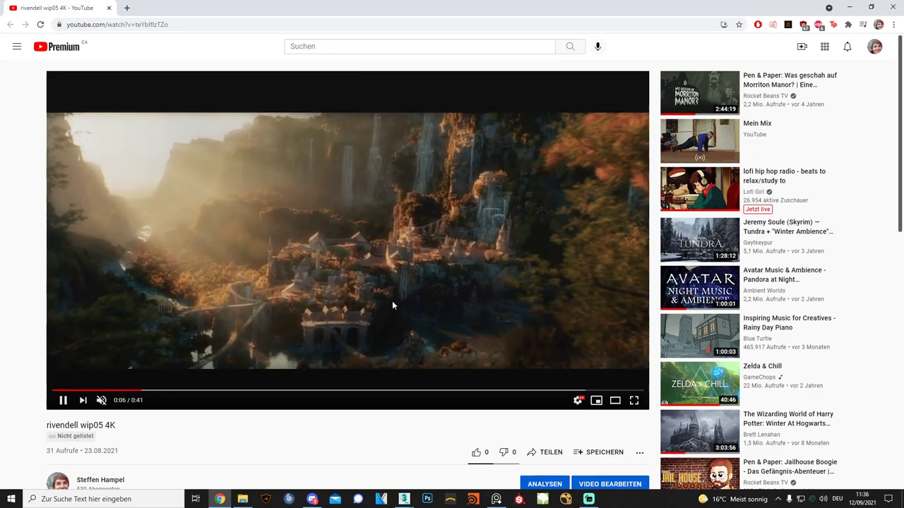
click(382, 307)
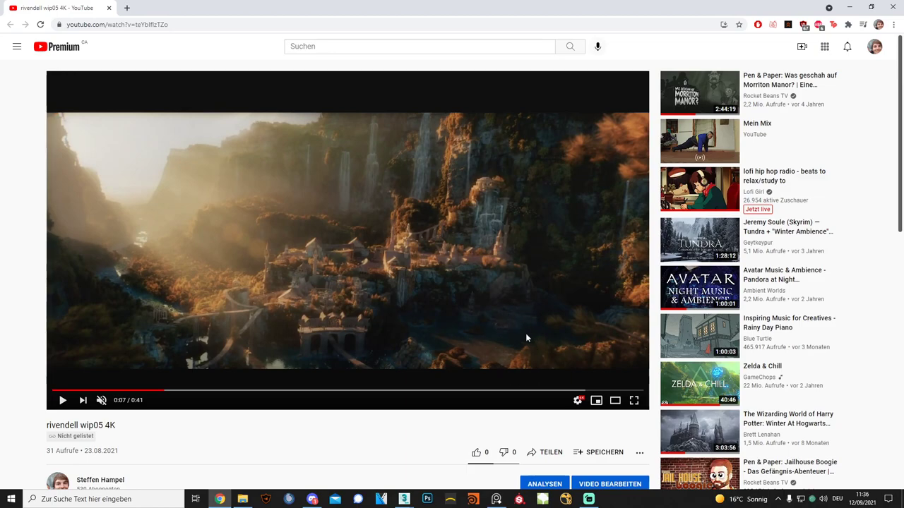
click(99, 390)
click(274, 328)
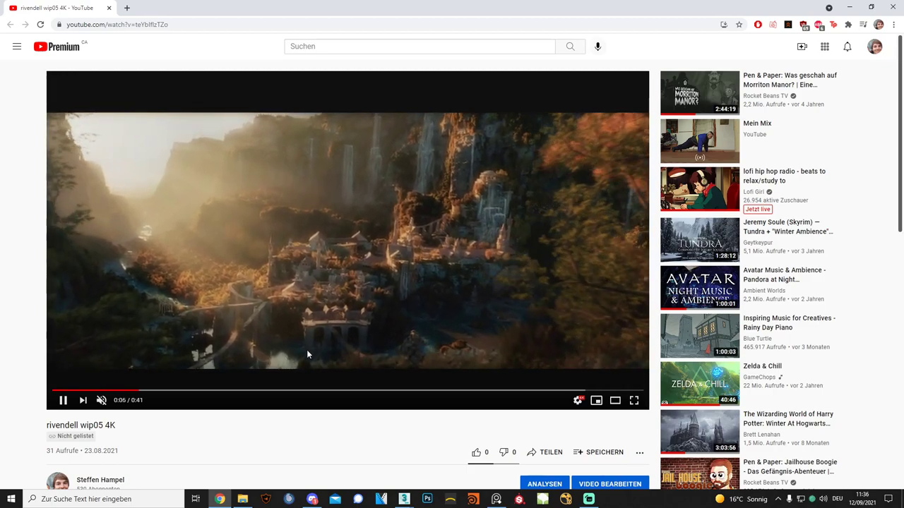
click(316, 357)
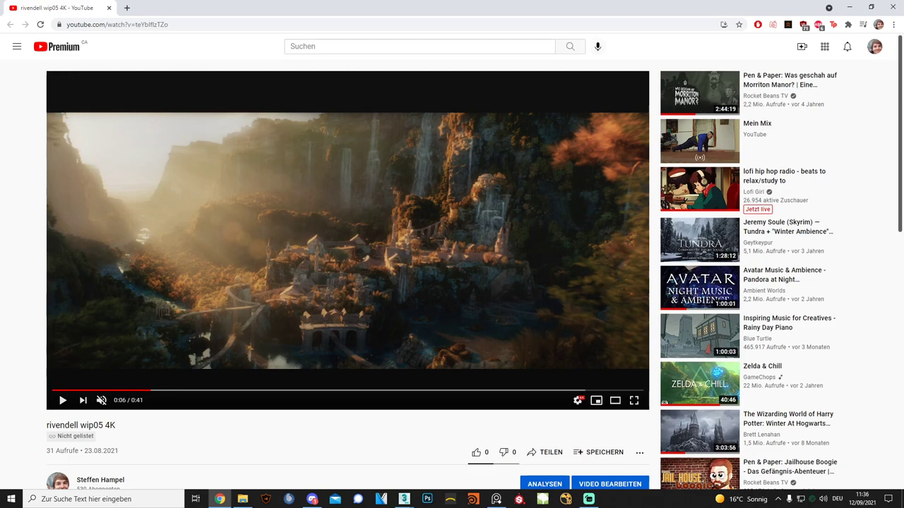
click(312, 500)
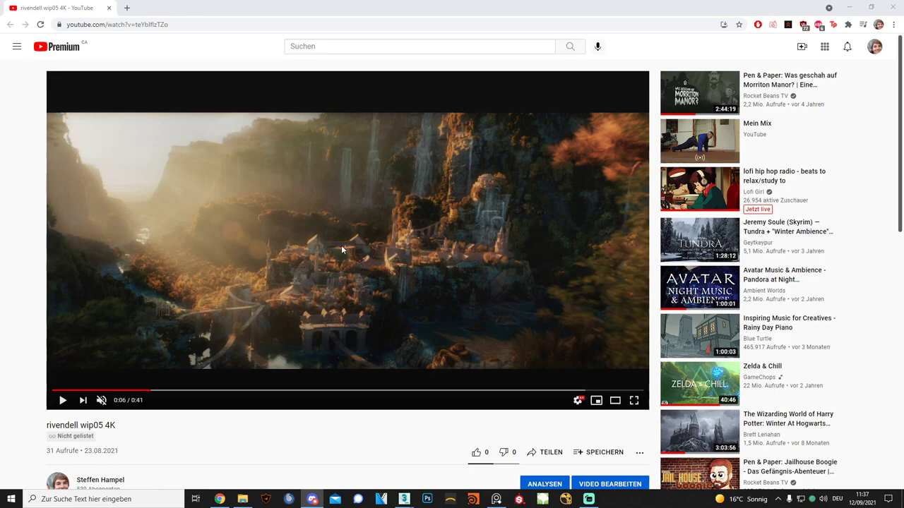
key(alt+Tab)
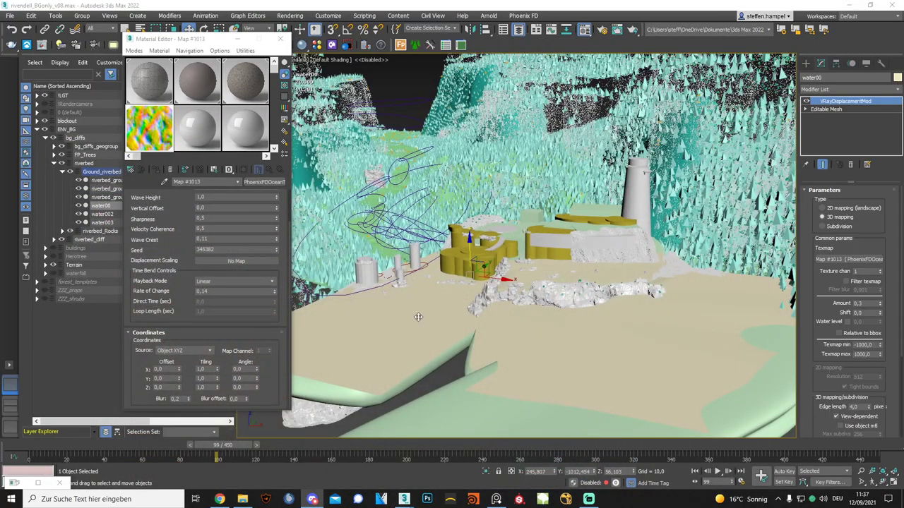
Select the Water_foam material sample and inspect its base Water material.
click(198, 128)
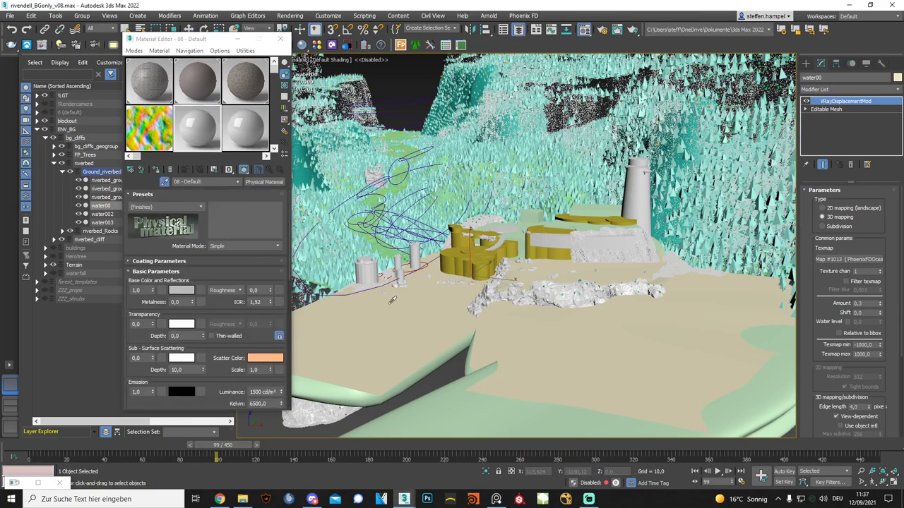
key(w)
click(164, 181)
click(389, 303)
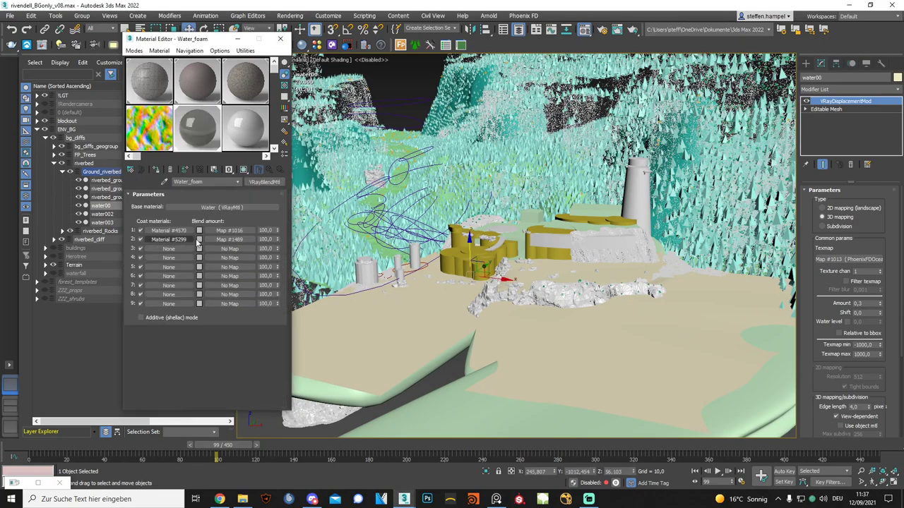
click(219, 207)
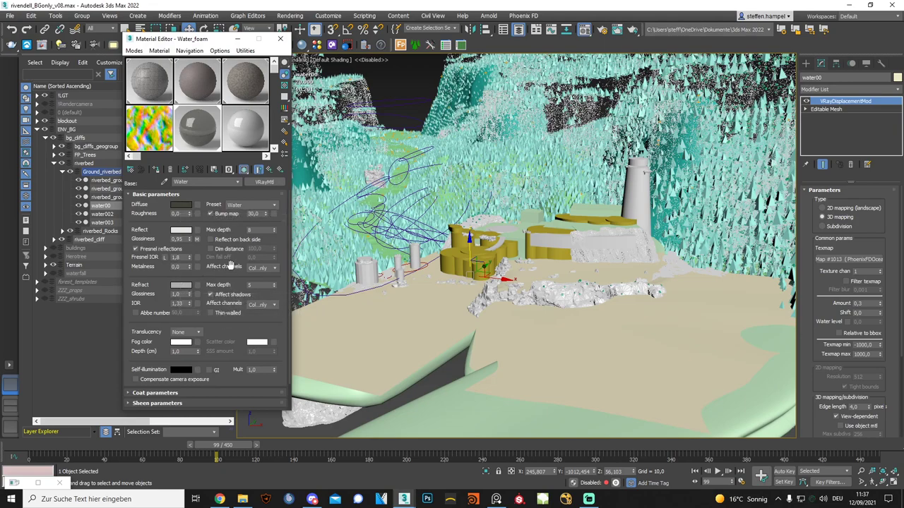
click(270, 170)
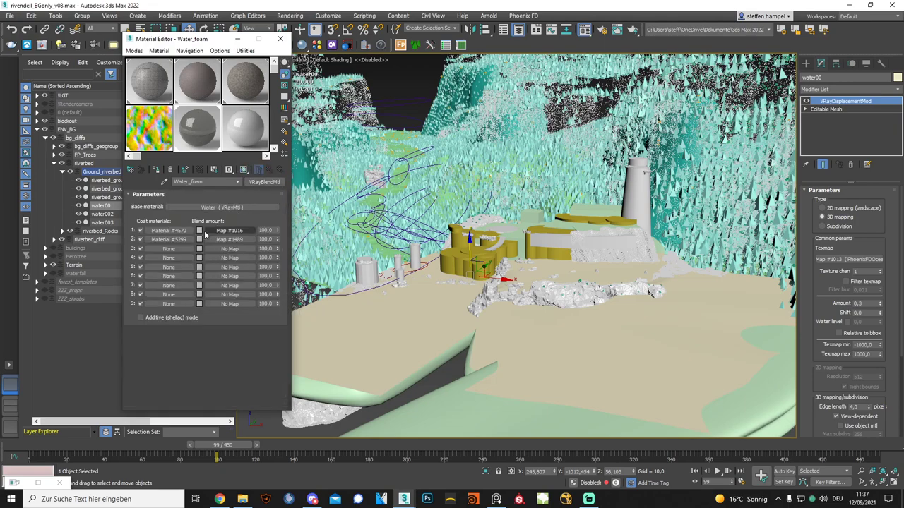
Check coat 1 Material #4570, then open its VRayDistanceTex blend map #1016 (distance 4.0).
click(177, 247)
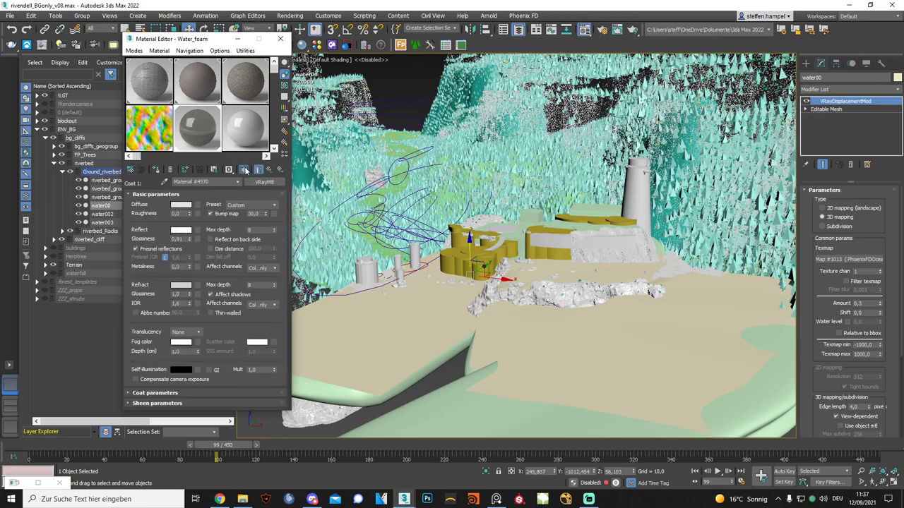
click(271, 170)
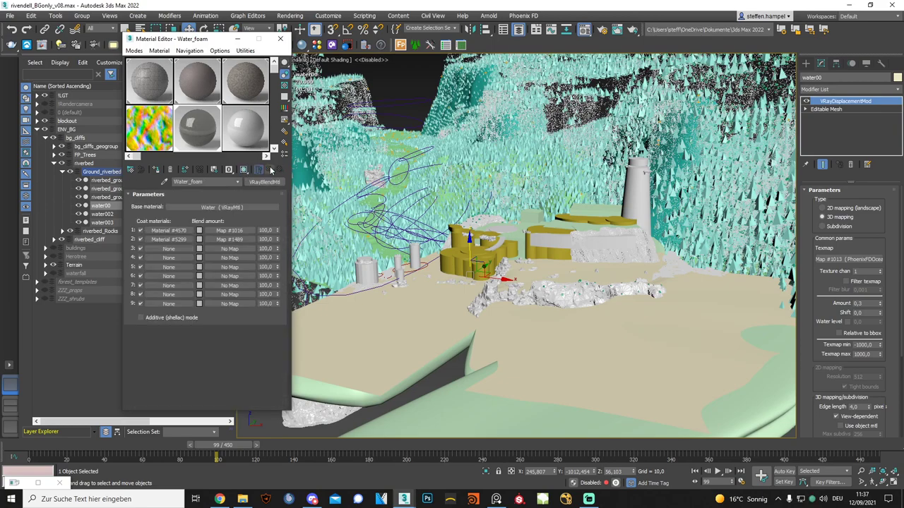
click(234, 231)
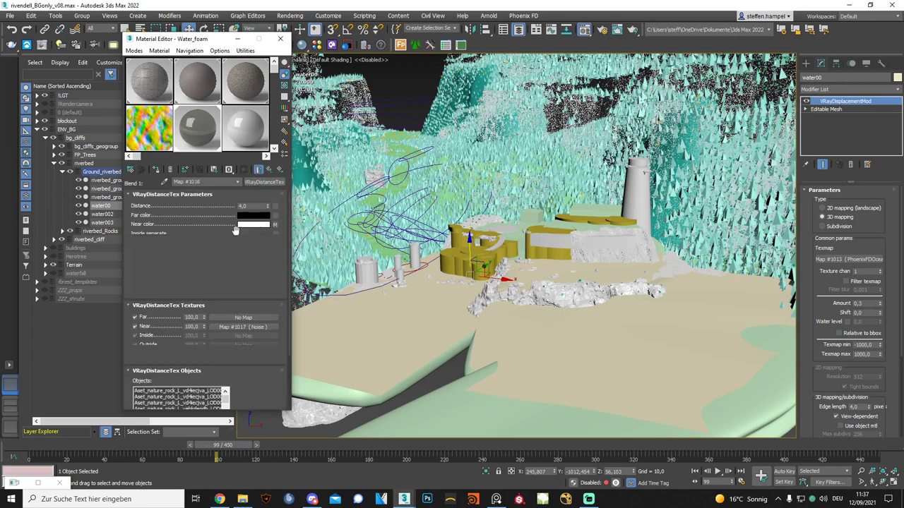
scroll(288, 231, down, 1)
scroll(288, 229, down, 3)
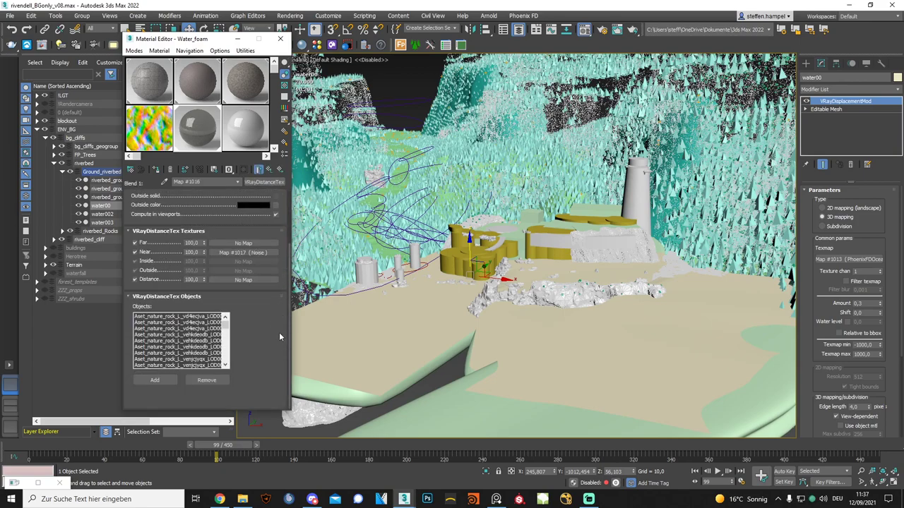
scroll(288, 222, up, 4)
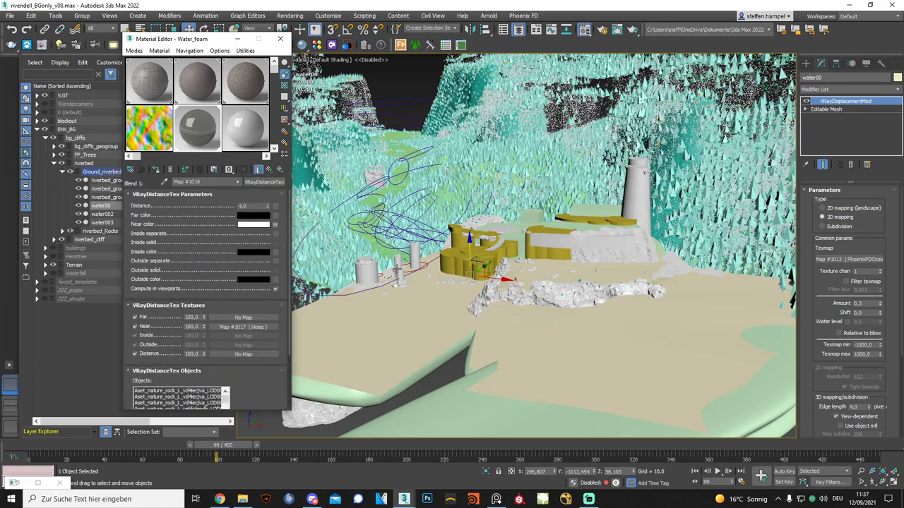
Inspect and preview the Noise #1017 map on the distance texture's Near slot, then return to Map #1016.
scroll(455, 286, up, 2)
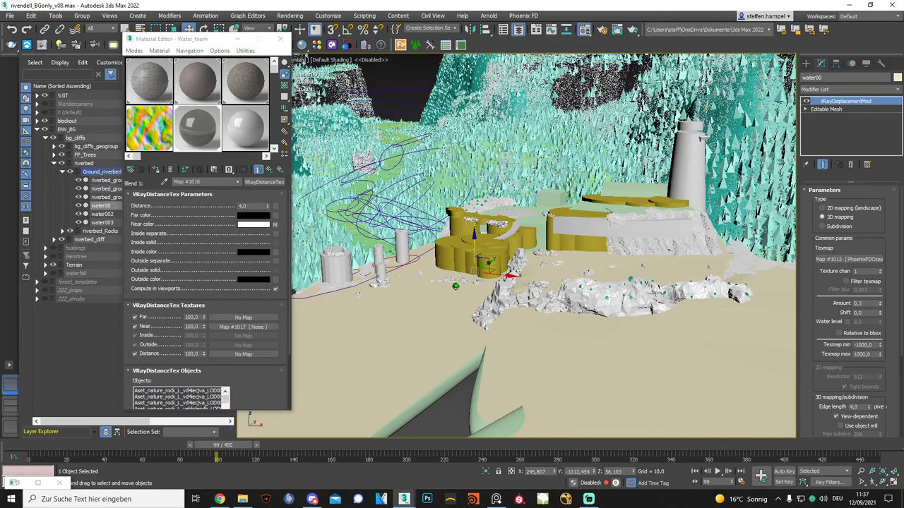
scroll(456, 286, up, 2)
scroll(456, 286, up, 1)
scroll(458, 284, up, 2)
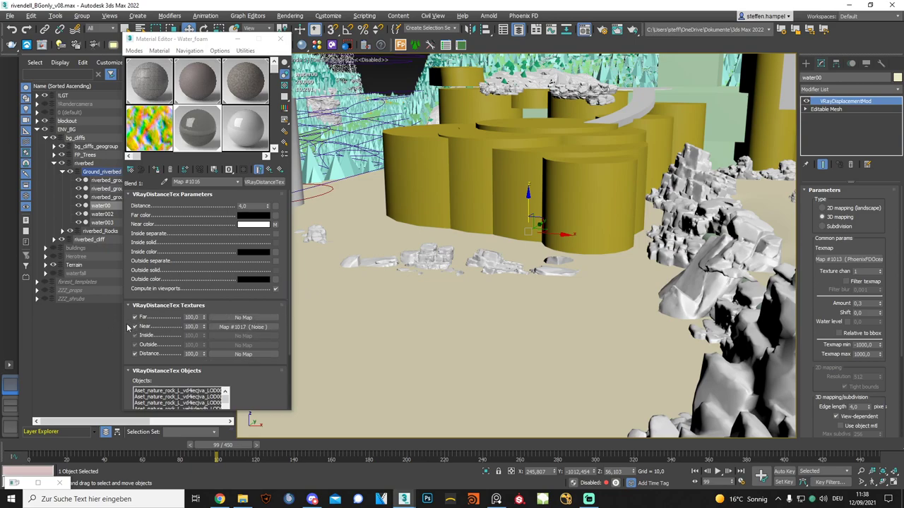
click(233, 327)
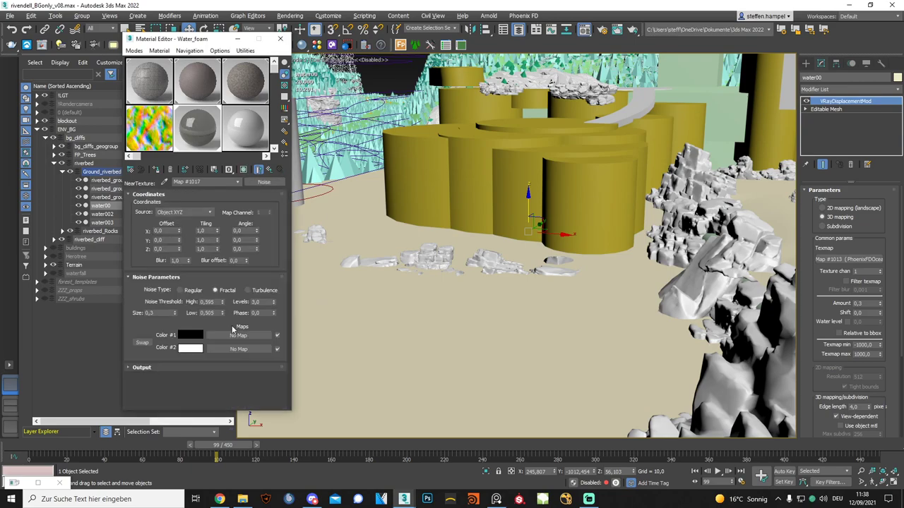
click(259, 170)
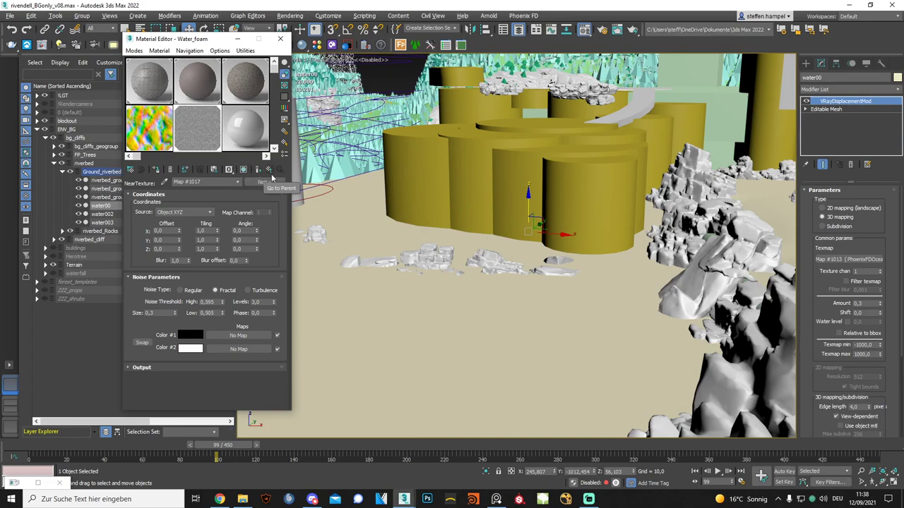
click(272, 175)
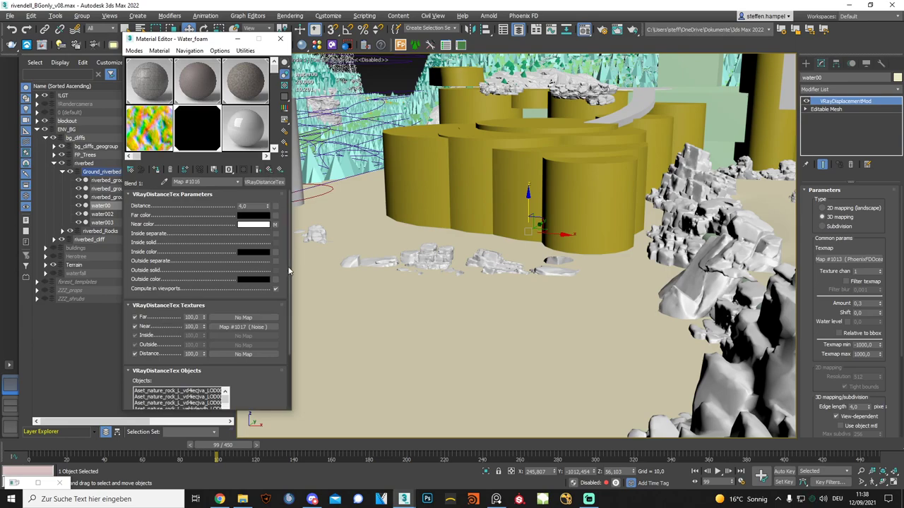
Inspect coat 2's VRayTriplanarTex blend map #1489, return to the coat list, and play the rivendell preview.
scroll(288, 268, down, 3)
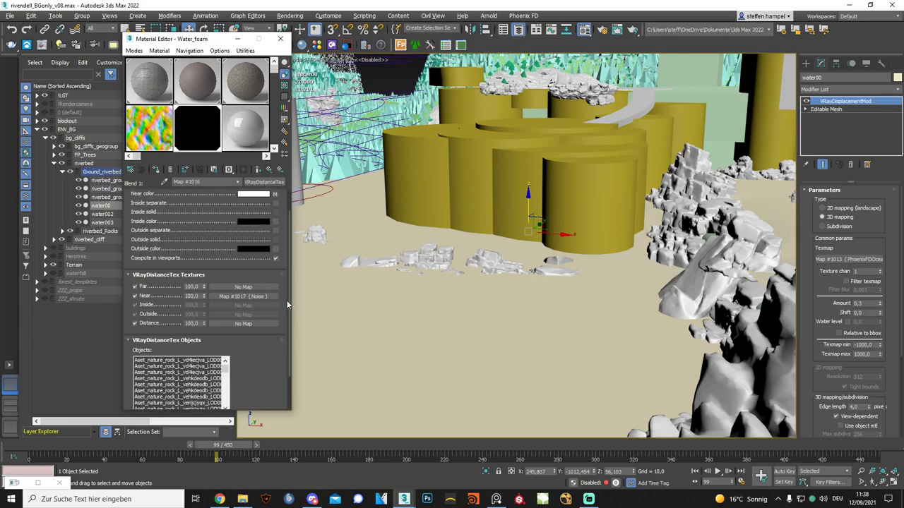
scroll(254, 304, down, 2)
scroll(227, 334, down, 2)
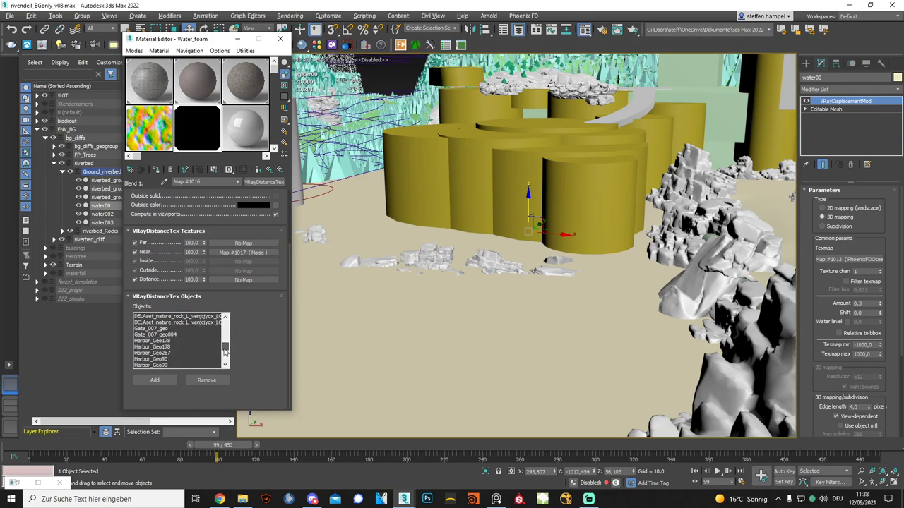
scroll(227, 335, down, 2)
scroll(231, 332, up, 4)
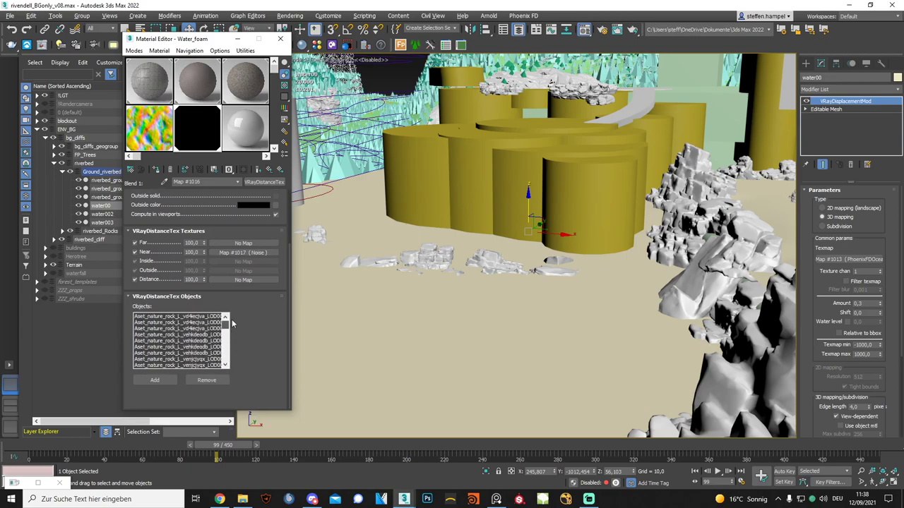
click(268, 173)
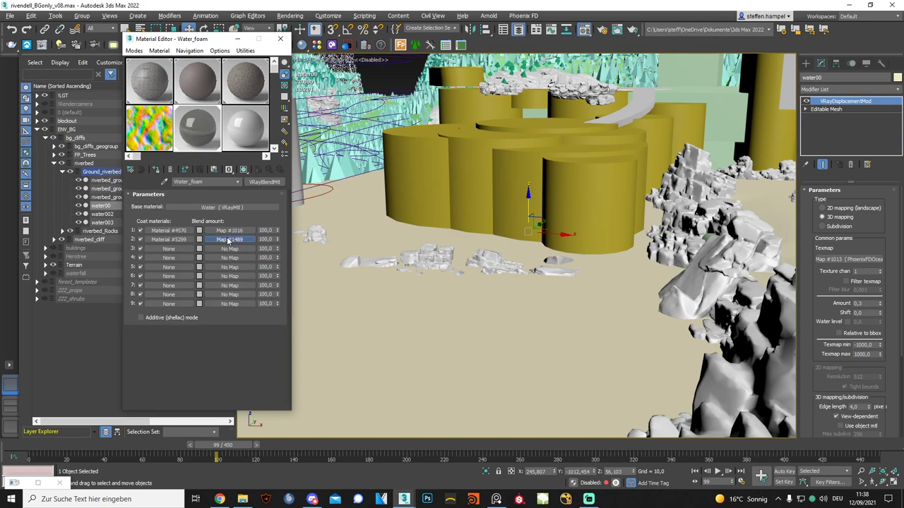
click(230, 240)
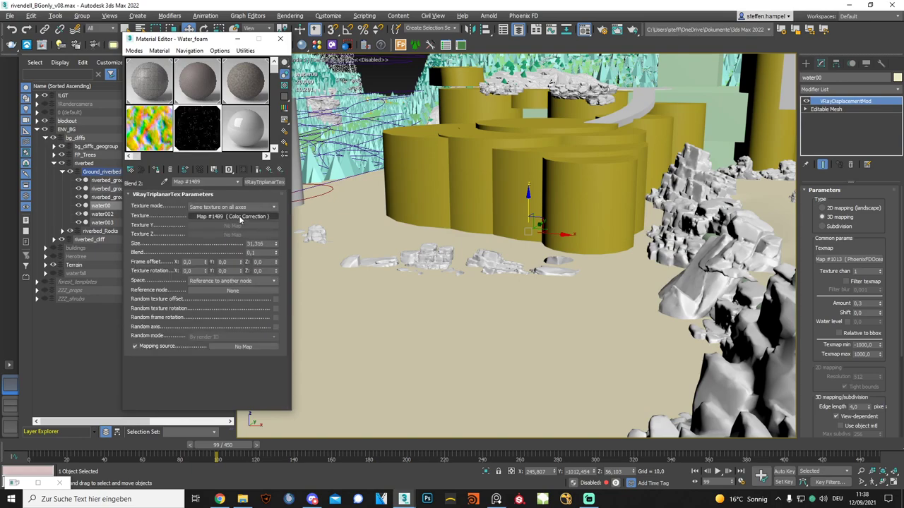
click(268, 173)
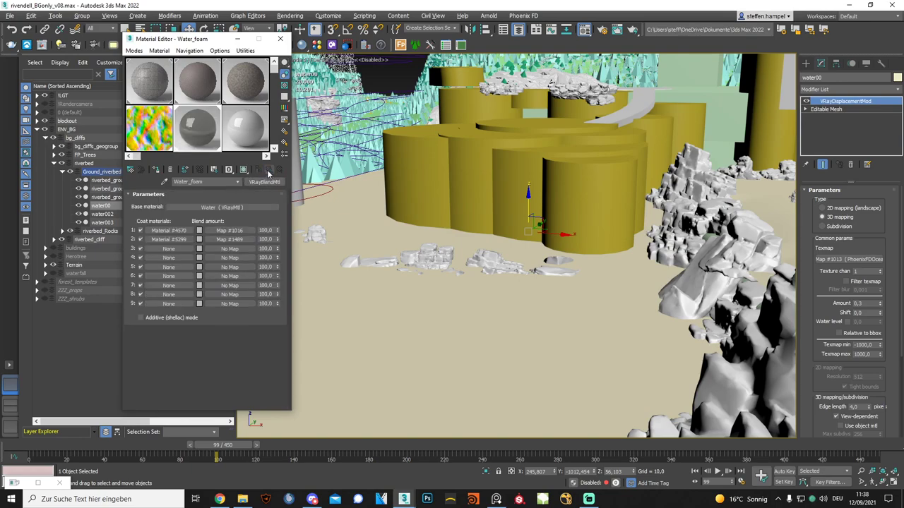
click(221, 499)
click(467, 318)
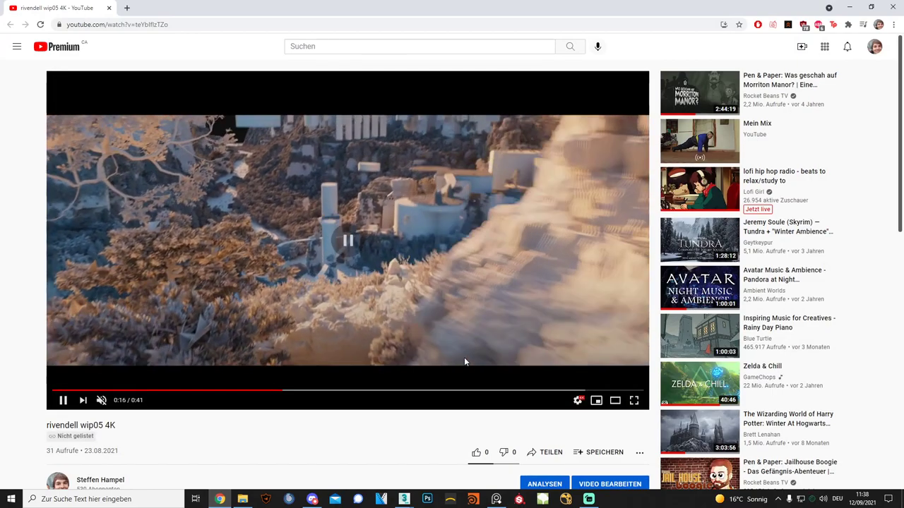
Pause the rivendell wip05 4K video at 0:16 and bring the rivendell_BGonly_v08 3ds Max window forward.
click(464, 360)
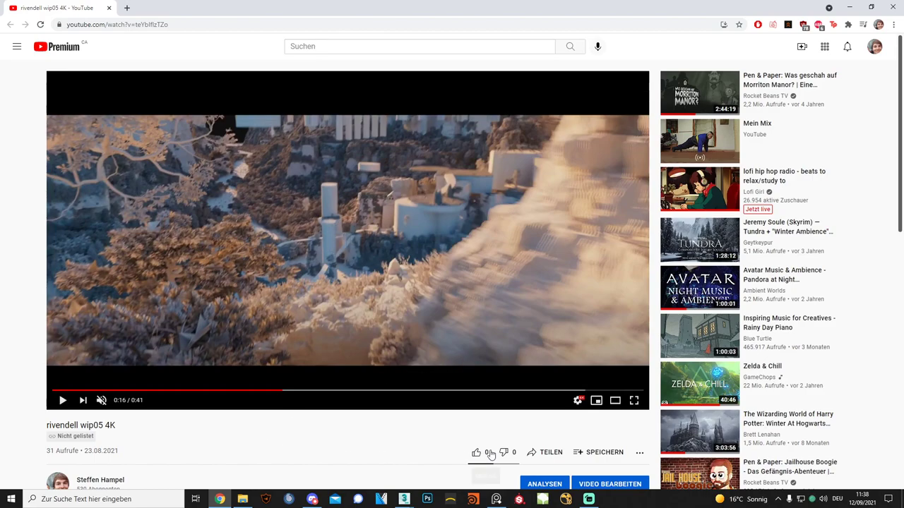
click(407, 500)
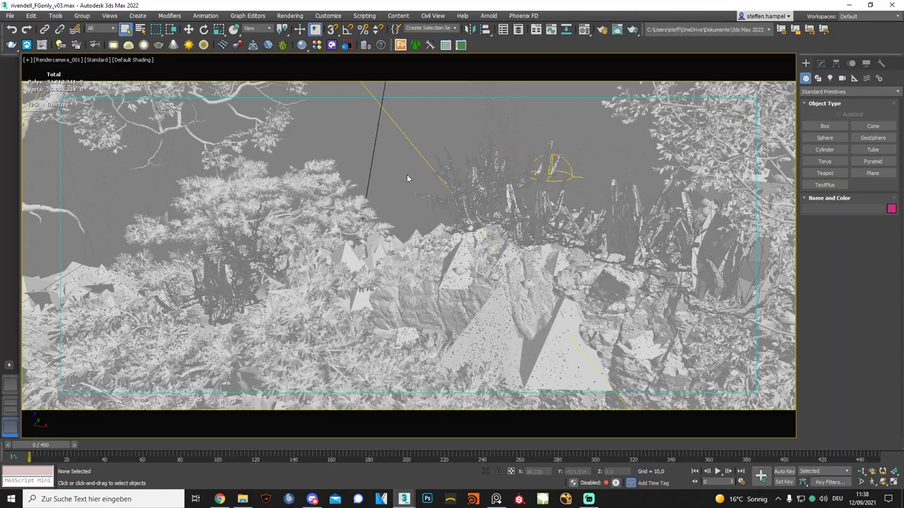
mouse_move(403, 499)
click(456, 460)
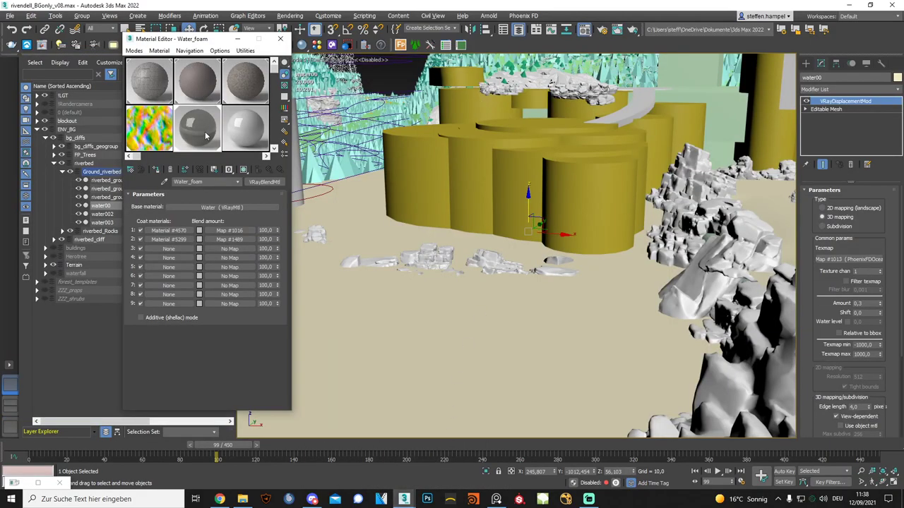
Close the YouTube browser window and open File Explorer on the D: drive.
click(220, 499)
click(886, 5)
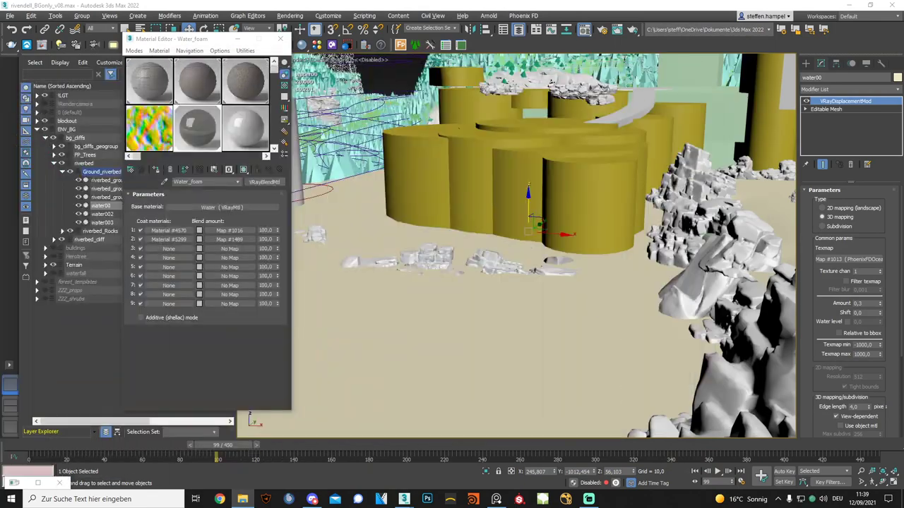
click(242, 499)
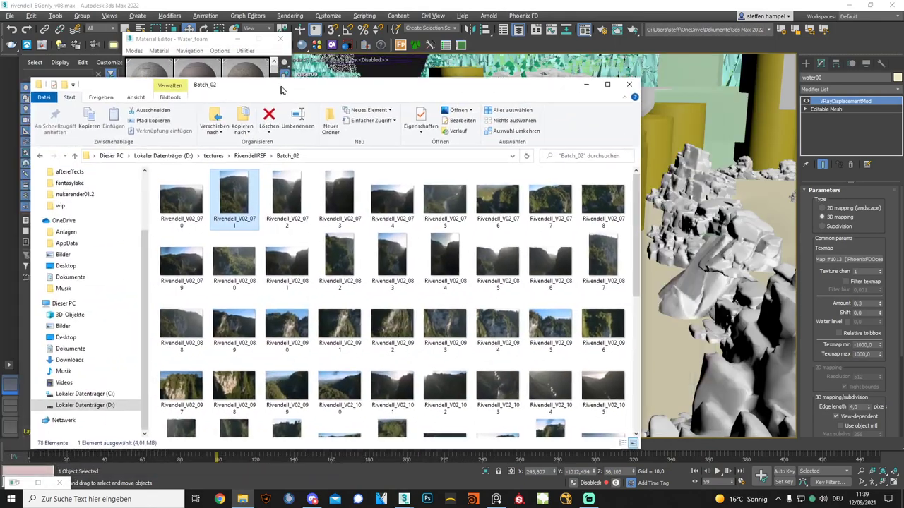
click(153, 399)
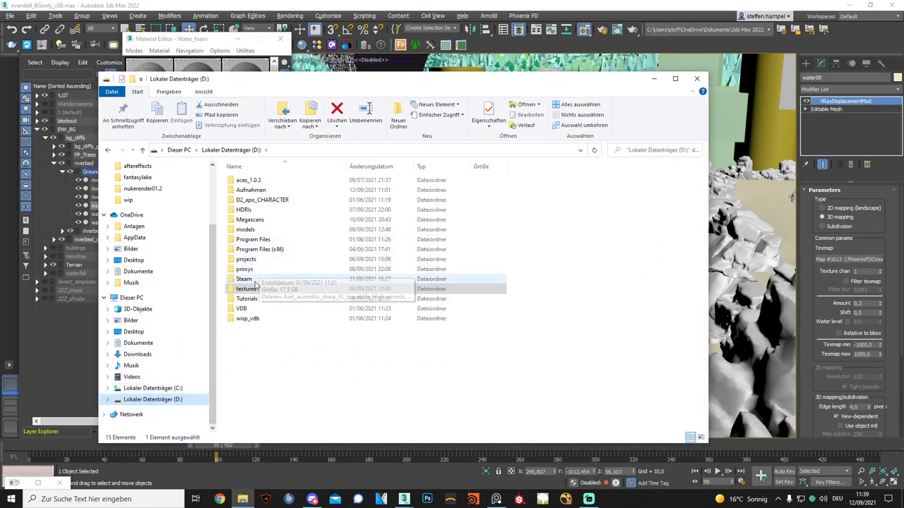
Browse to D:\projects\rivendell\foam\Komp 1\intense and open foam_new_00000.jpg.
double_click(263, 259)
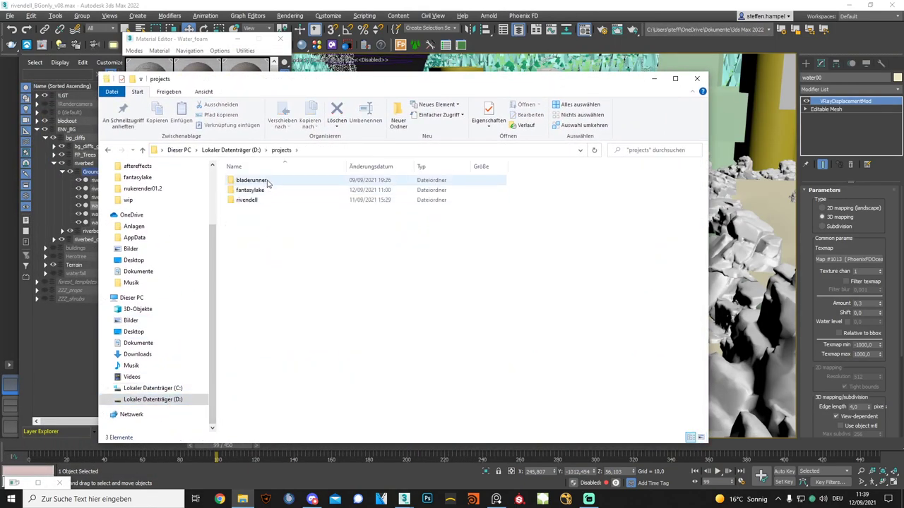
double_click(255, 201)
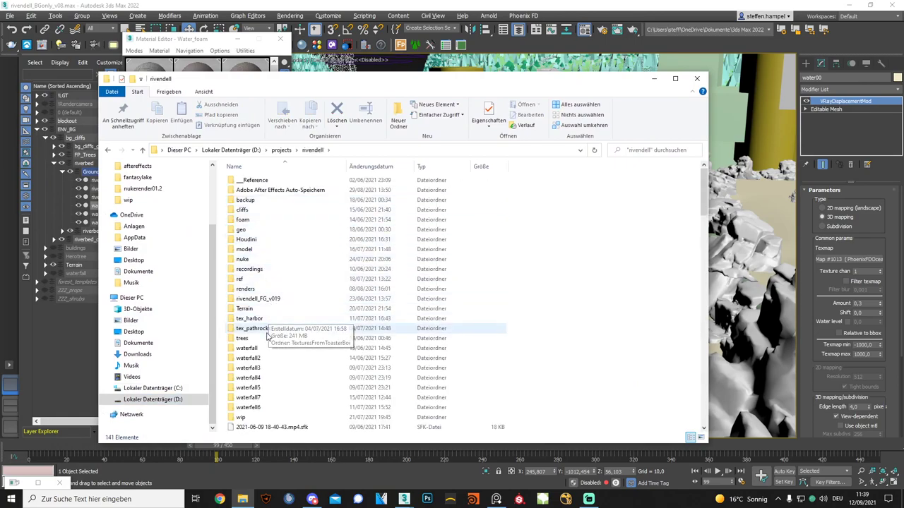
double_click(262, 219)
double_click(267, 208)
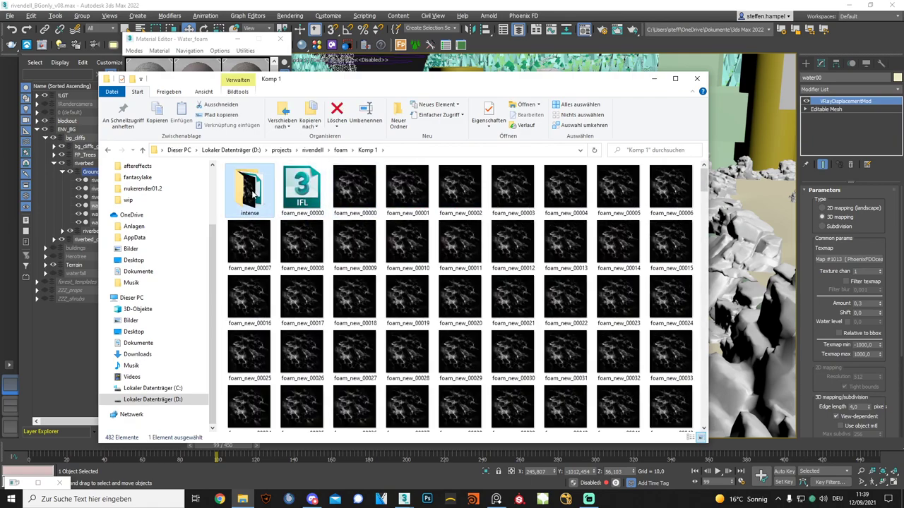
double_click(249, 187)
double_click(248, 187)
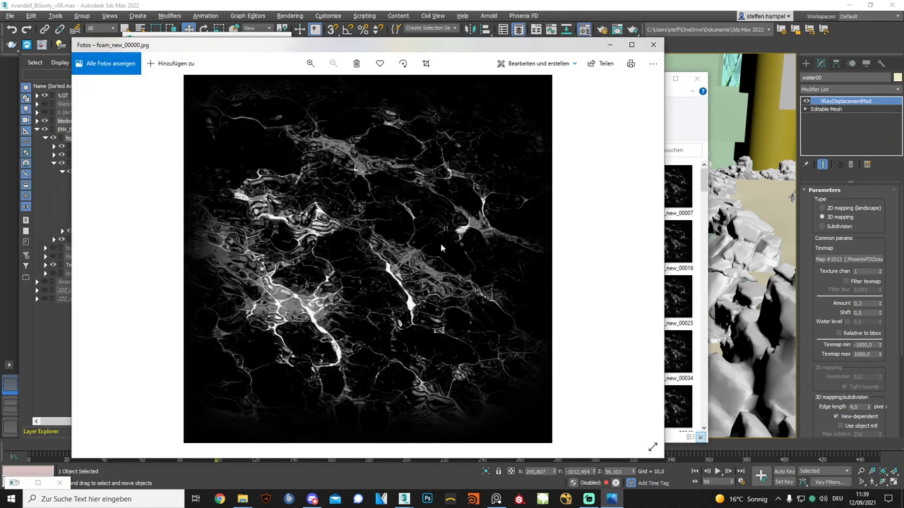
Flip through the foam_new frames up to foam_new_00236.jpg, then return to 3ds Max.
key(Right)
key(Right)
key(Right)
key(Right)
key(Right)
key(Right)
key(Right)
key(Right)
key(Right)
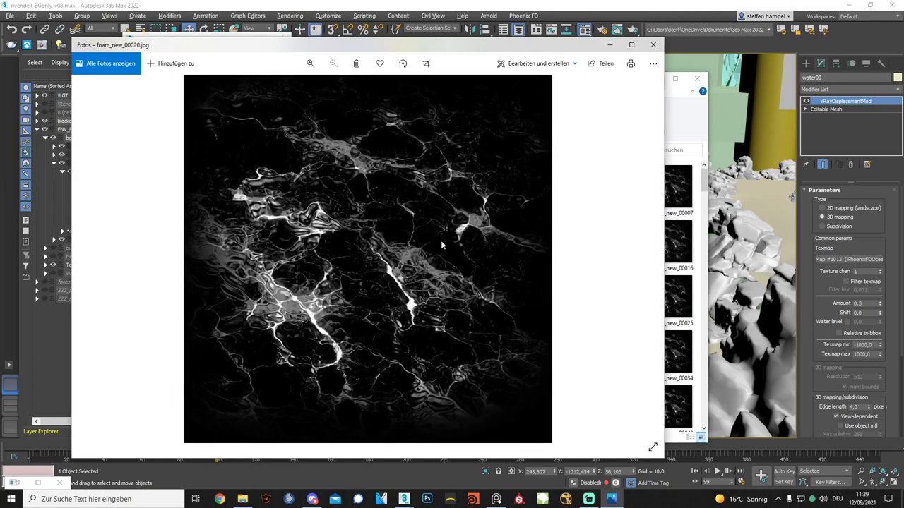
key(Right)
key(Right)
key(Right)
key(Right)
key(Right)
key(Right)
key(Right)
key(Right)
key(Right)
key(Right)
key(Right)
key(Right)
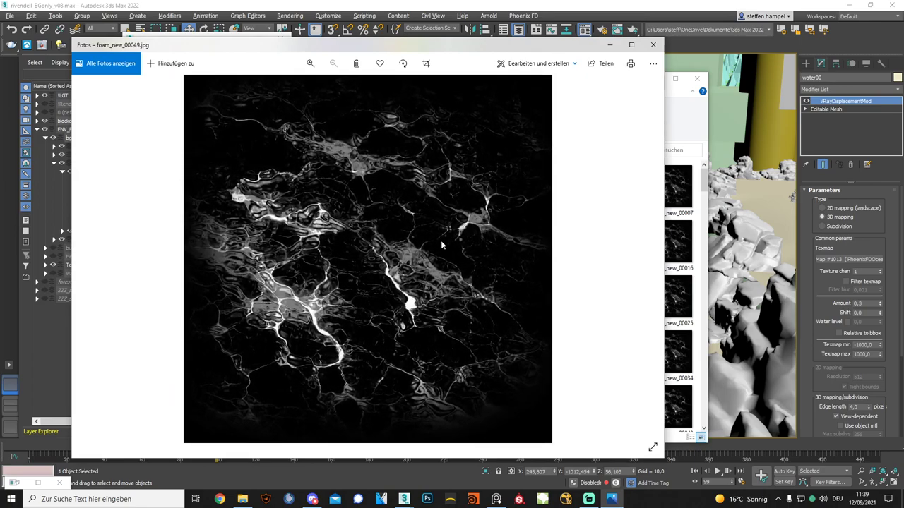
key(Right)
key(Right)
key(Right)
key(Right)
key(Right)
key(Right)
key(Right)
key(Right)
key(Right)
key(Right)
key(Right)
key(Right)
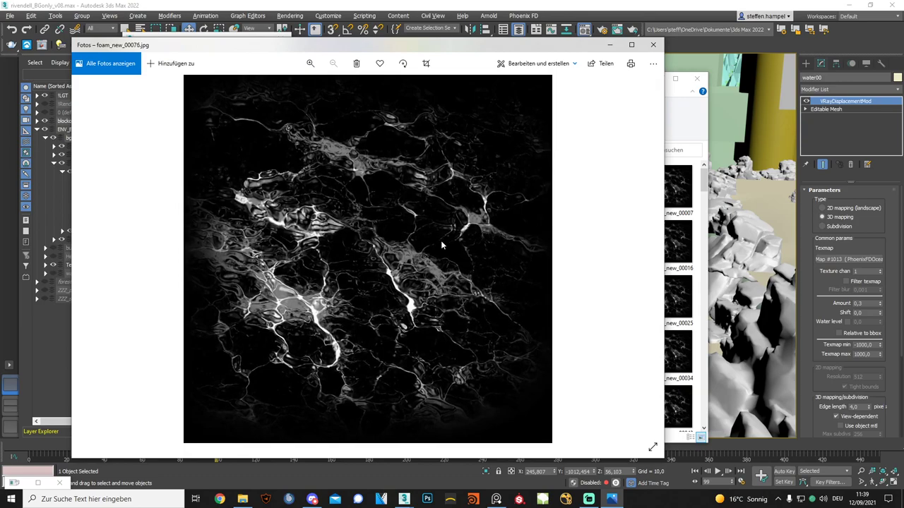
key(Right)
key(Right)
key(Right)
key(Right)
key(Right)
key(Right)
key(Right)
key(Right)
key(Right)
key(Right)
key(Right)
key(Right)
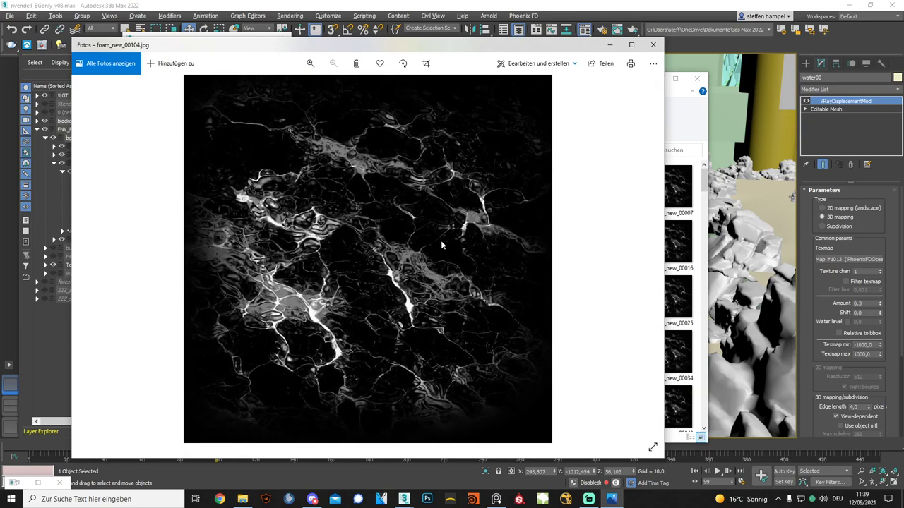
key(Right)
key(Right)
key(Right)
key(Right)
key(Right)
key(Right)
key(Right)
key(Right)
key(Right)
key(Right)
key(Right)
key(Right)
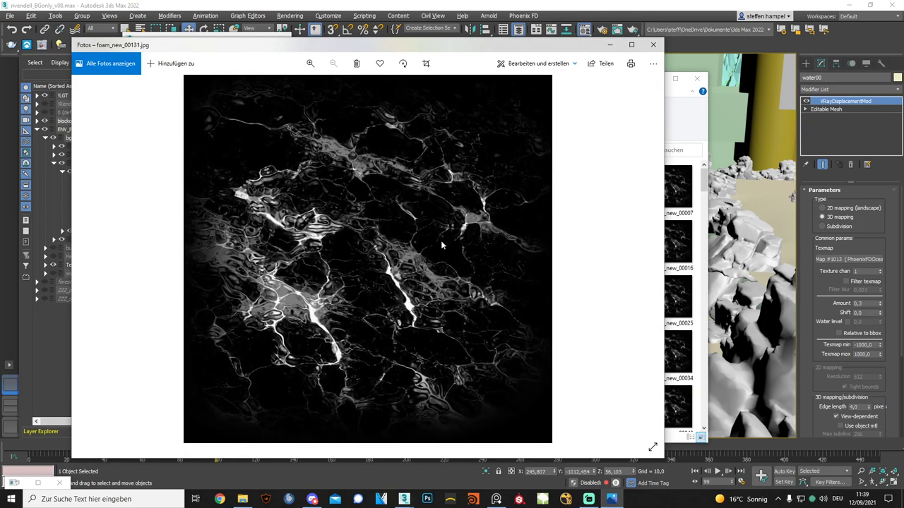
key(Right)
key(Right)
key(Right)
key(Right)
key(Right)
key(Right)
key(Right)
key(Right)
key(Right)
key(Right)
key(Right)
key(Right)
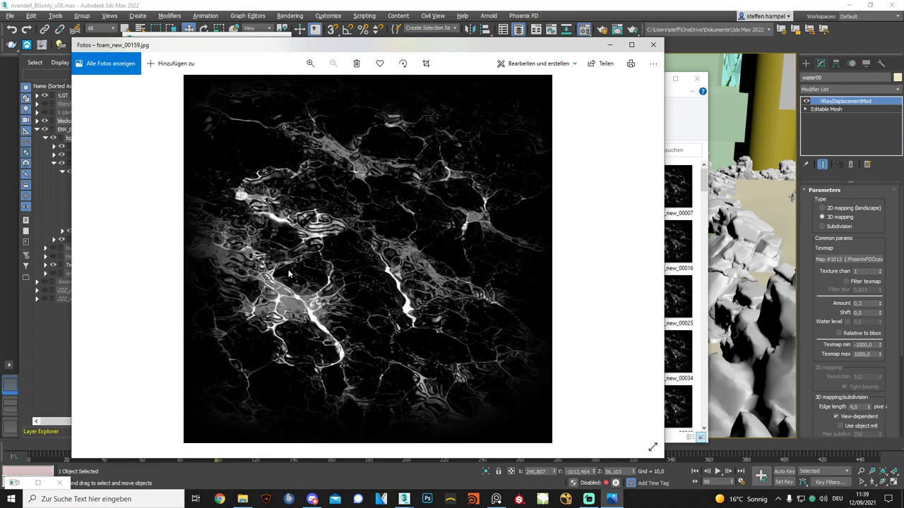
key(Right)
key(Right)
key(Right)
key(Right)
key(Right)
key(Right)
key(Right)
key(Right)
key(Right)
key(Right)
key(Right)
key(Right)
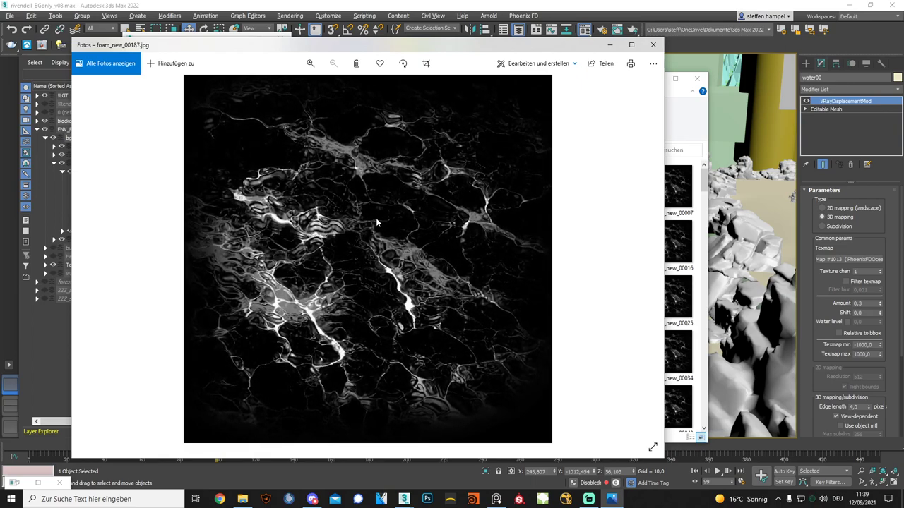
key(Right)
key(Right)
key(Right)
key(Right)
key(Right)
key(Right)
key(Right)
key(Right)
key(Right)
key(Right)
key(Right)
key(Right)
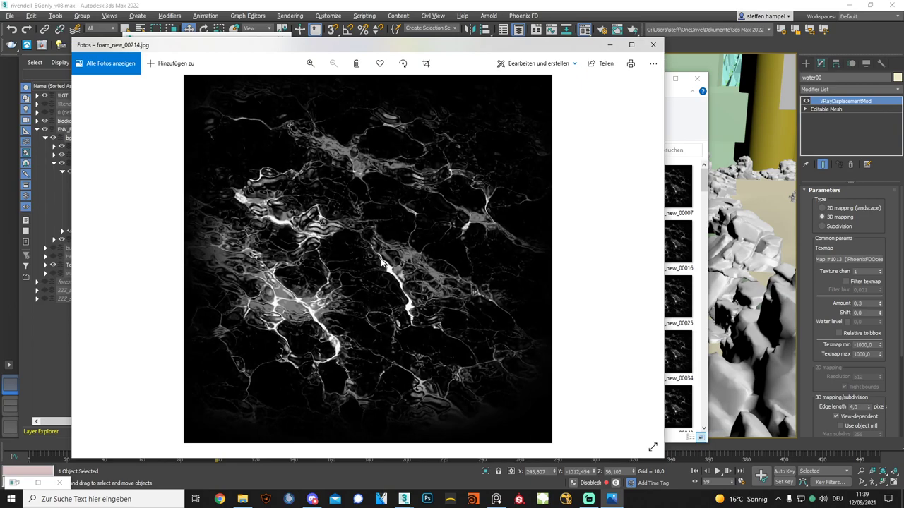
key(Right)
key(Right)
key(Right)
key(Right)
key(Right)
key(Right)
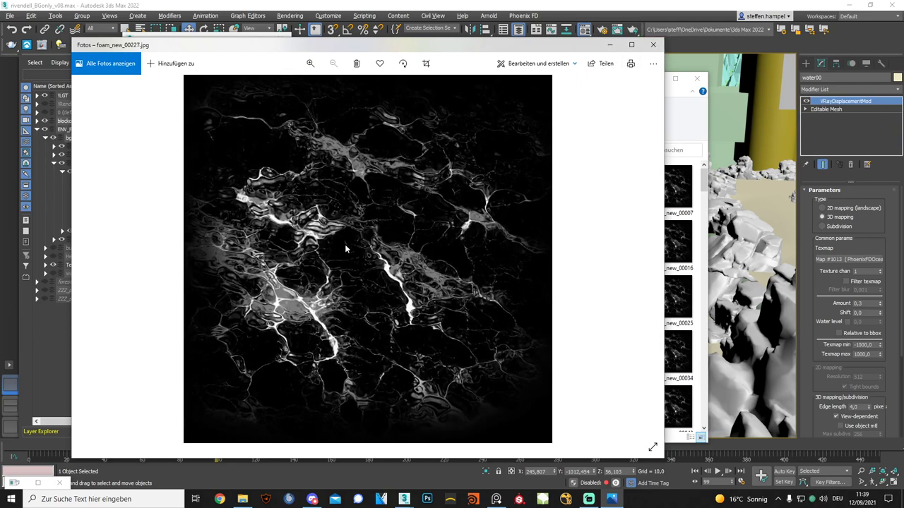
key(Right)
key(Right)
key(Right)
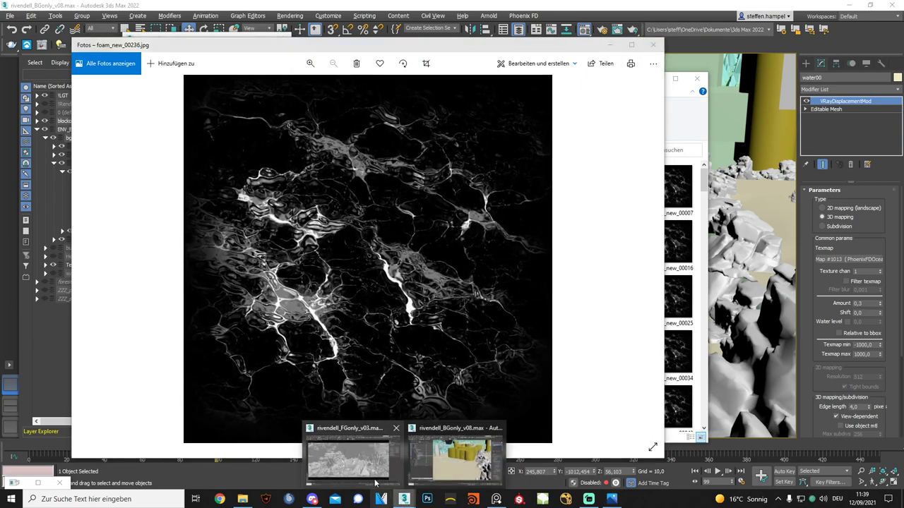
click(378, 454)
In the rivendell_BGonly_v08 scene, inspect coat 2 Material #5299 and open its blend map #1489.
click(453, 463)
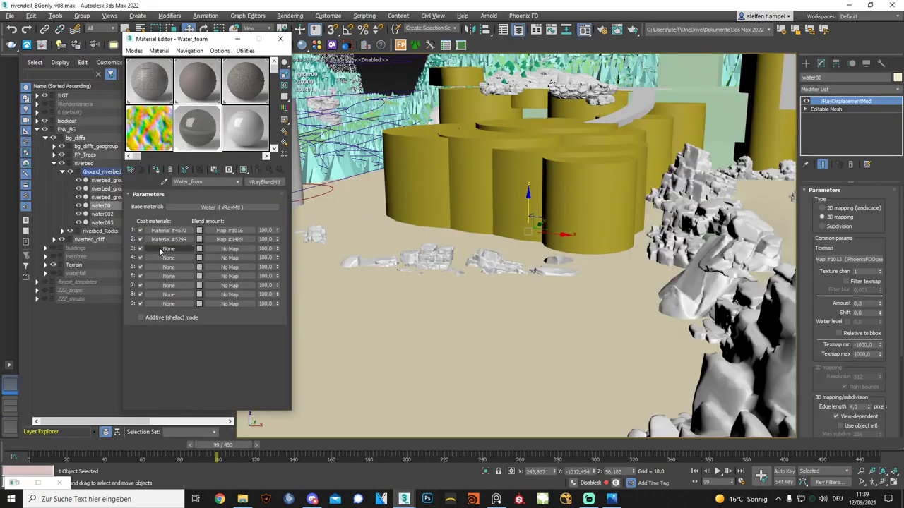
click(168, 240)
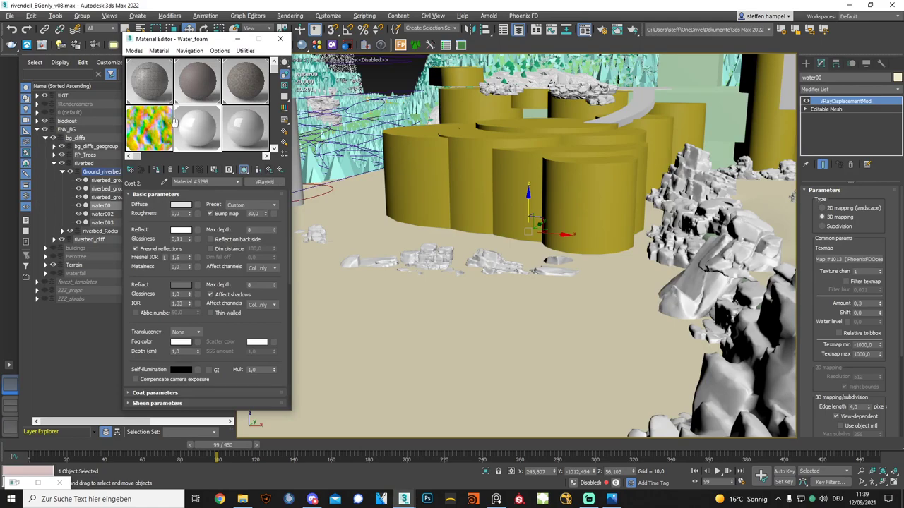
click(269, 170)
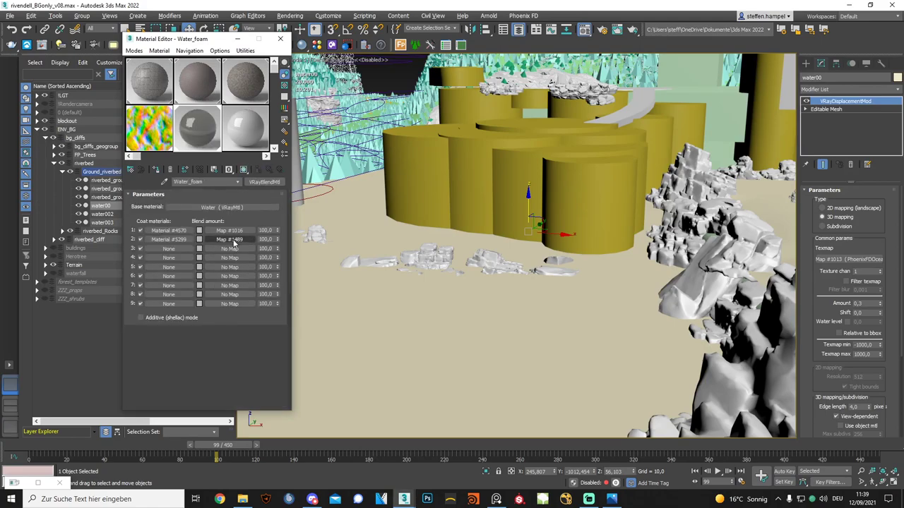
click(229, 239)
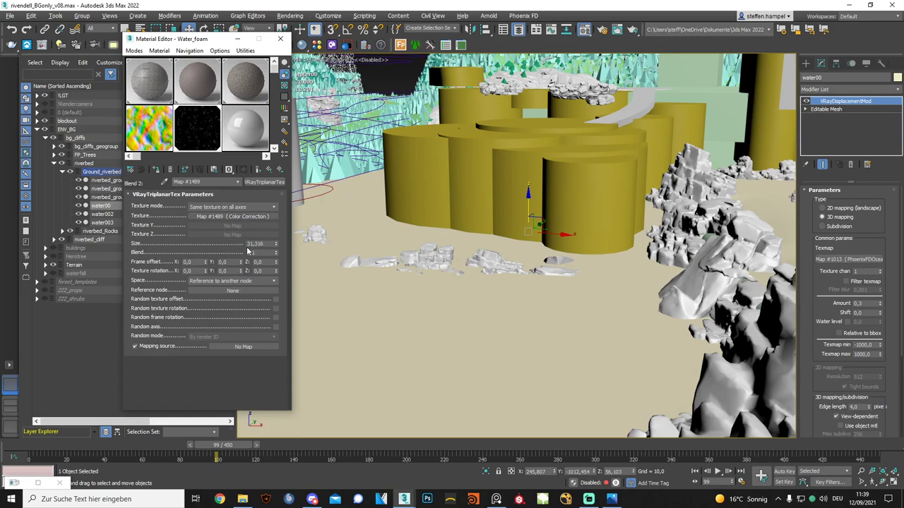
Inspect the colour correction, foam bitmap and UVW randomizer Map #1850, then close the Material Editor.
click(236, 216)
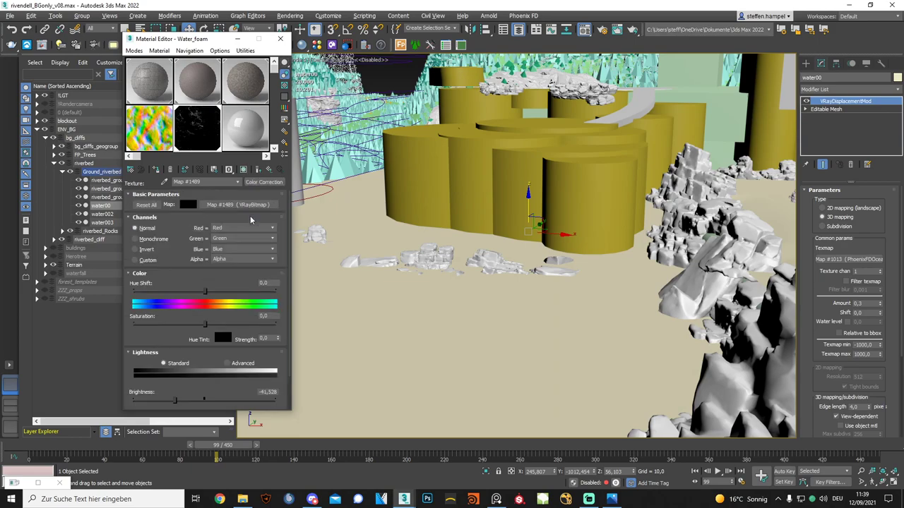
click(234, 205)
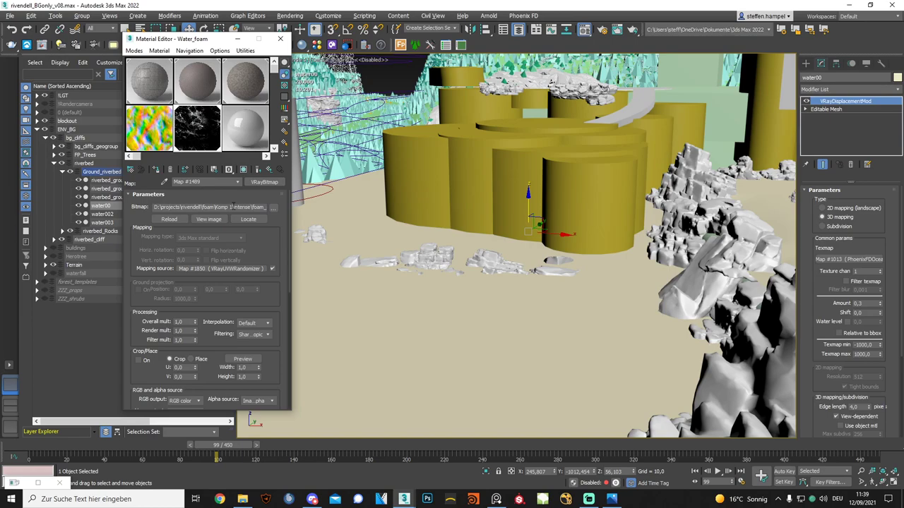
click(239, 268)
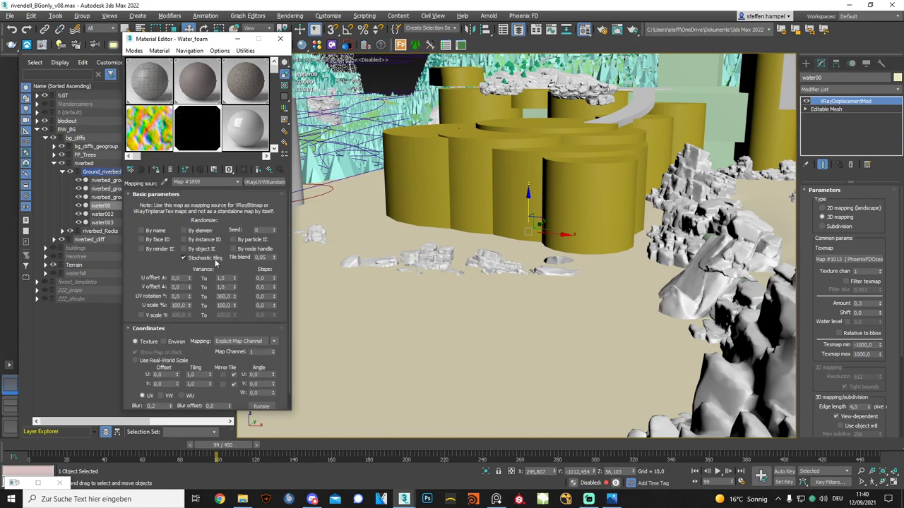
click(268, 171)
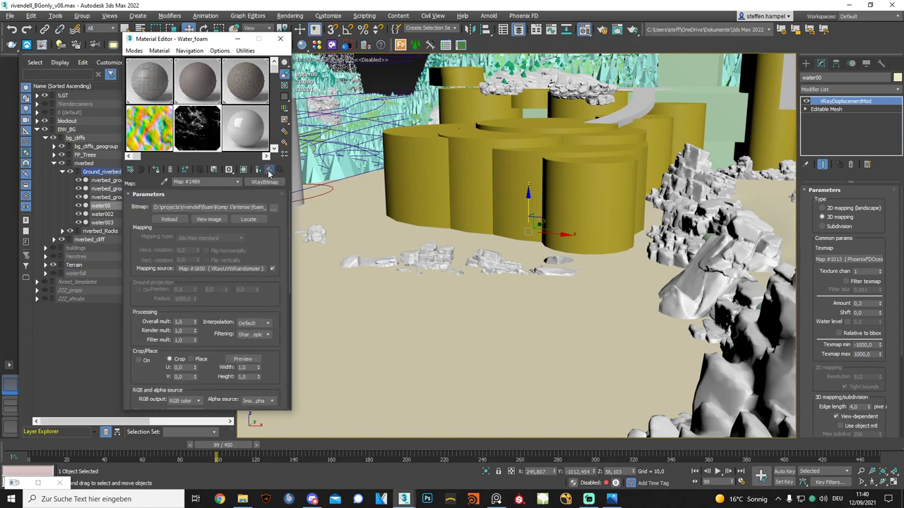
click(268, 171)
click(282, 39)
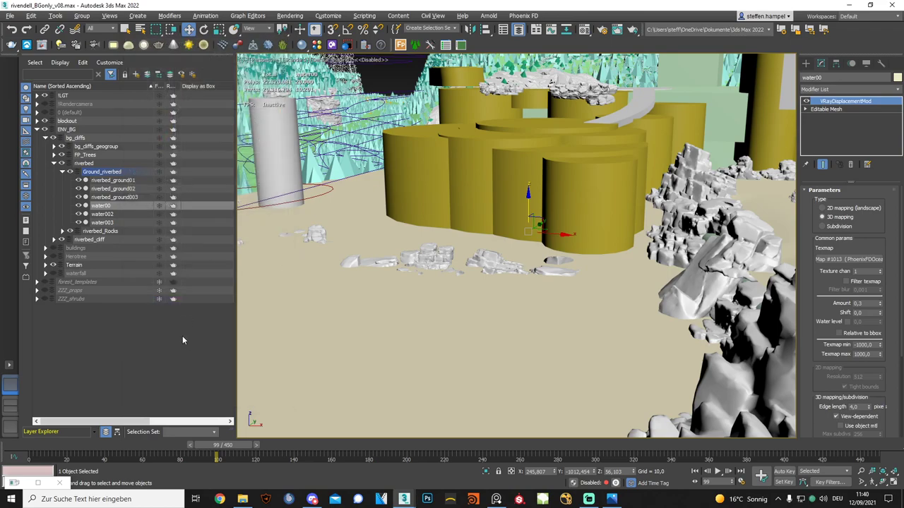
Deselect water00 and collapse the Ground_riverbed branch and riverbed layer.
click(156, 364)
click(63, 171)
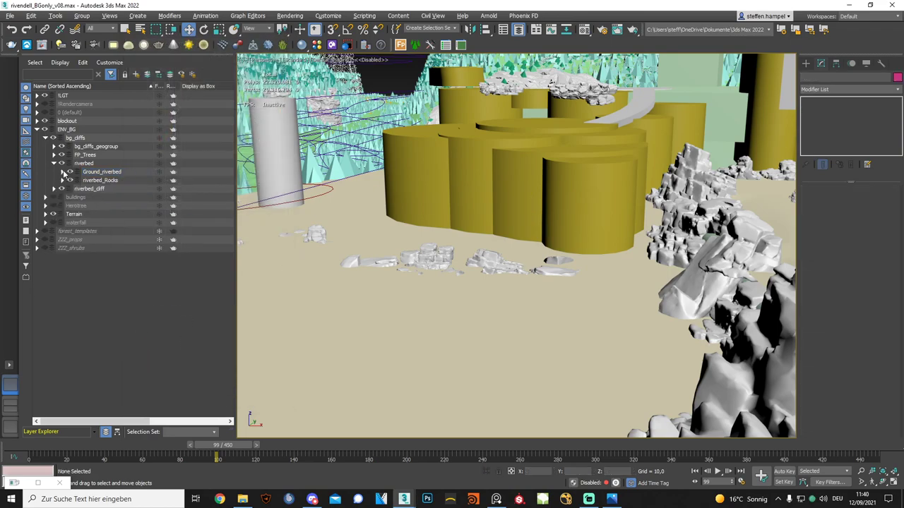
mouse_move(485, 299)
alt+middle_down()
mouse_move(471, 311)
mouse_move(472, 328)
mouse_move(471, 317)
alt+middle_up()
scroll(476, 317, down, 5)
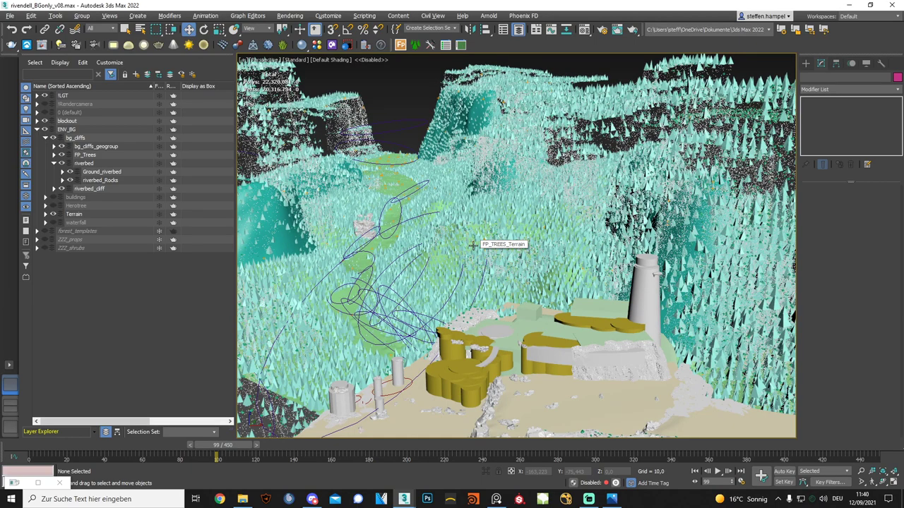
click(54, 163)
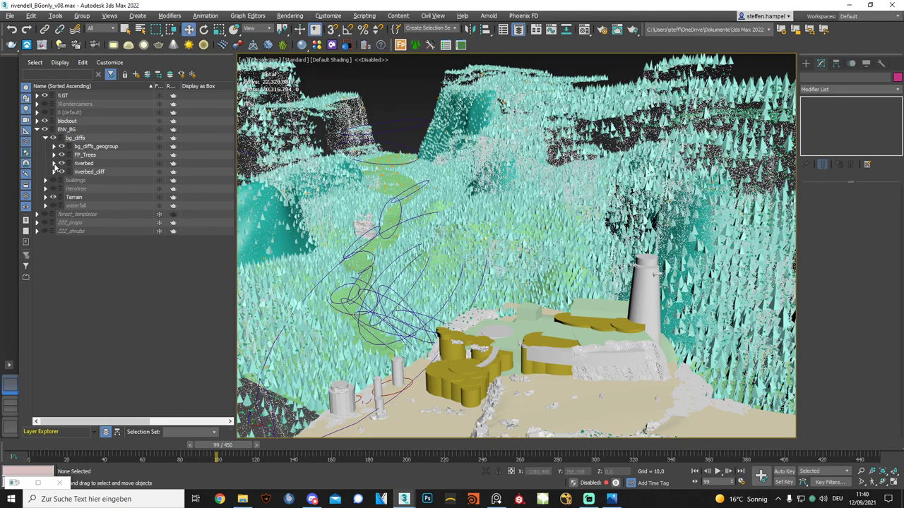
Unhide the buildings, Herotree and waterfall layers, collapse bg_cliffs and ENV_BG, and expand LGT.
click(52, 189)
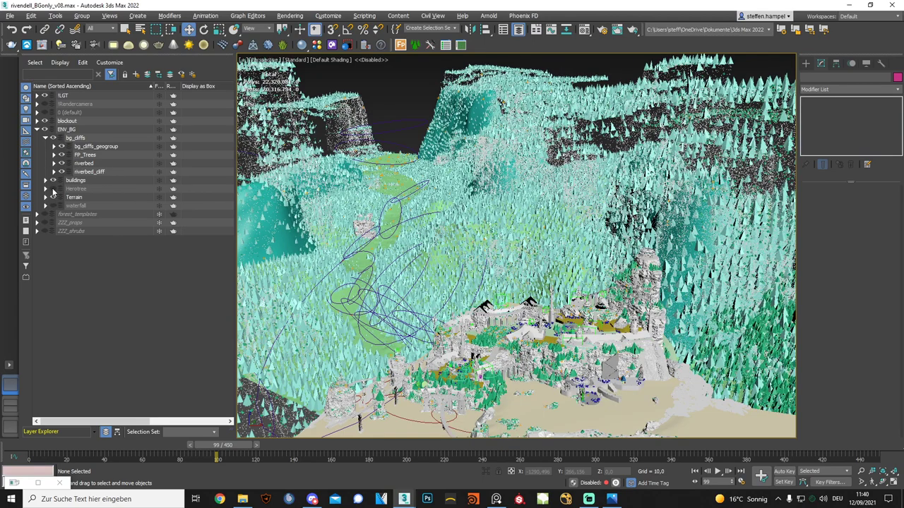
click(53, 205)
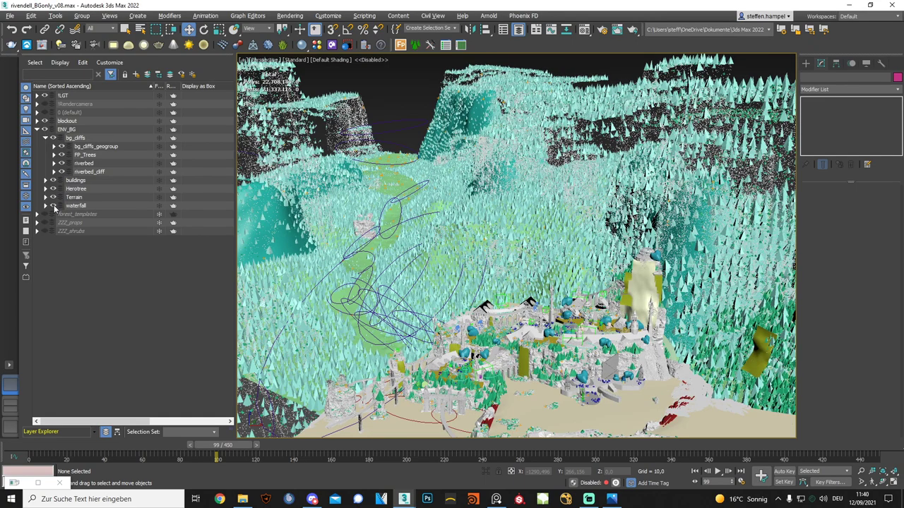
click(47, 137)
click(37, 129)
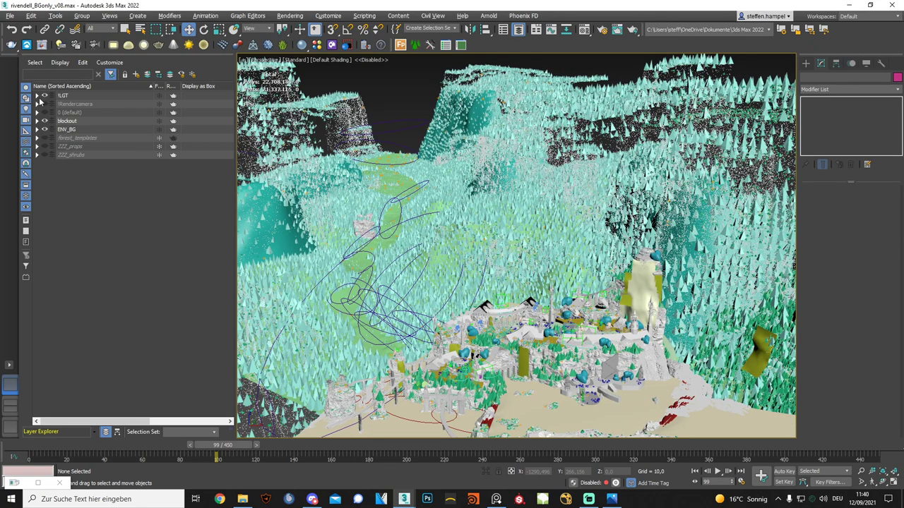
click(38, 96)
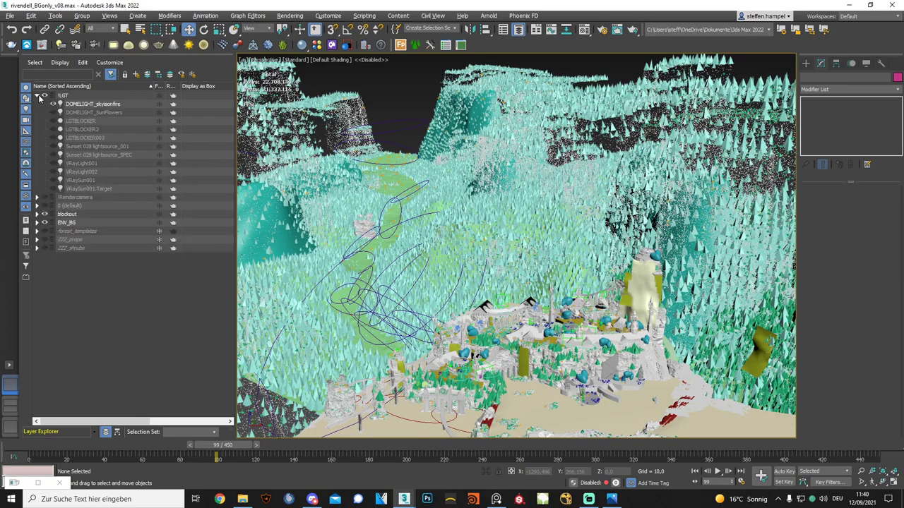
Select DOMELIGHT_skyisonfire to show its settings, then open File Explorer at D:\projects.
click(119, 105)
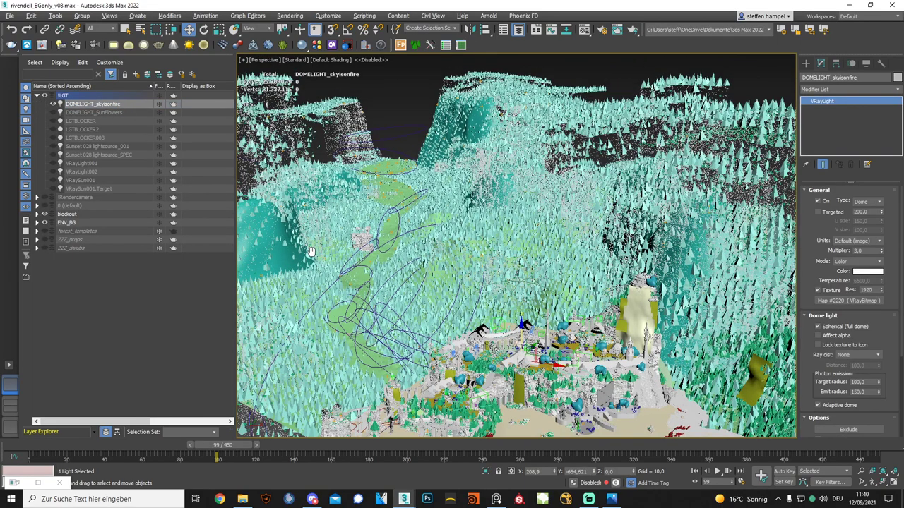
middle_drag(313, 244, 313, 256)
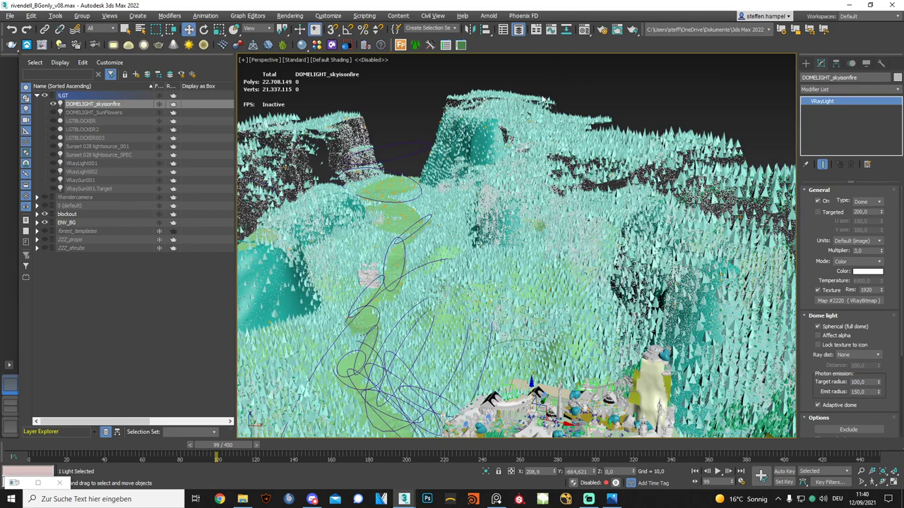
click(242, 499)
click(286, 153)
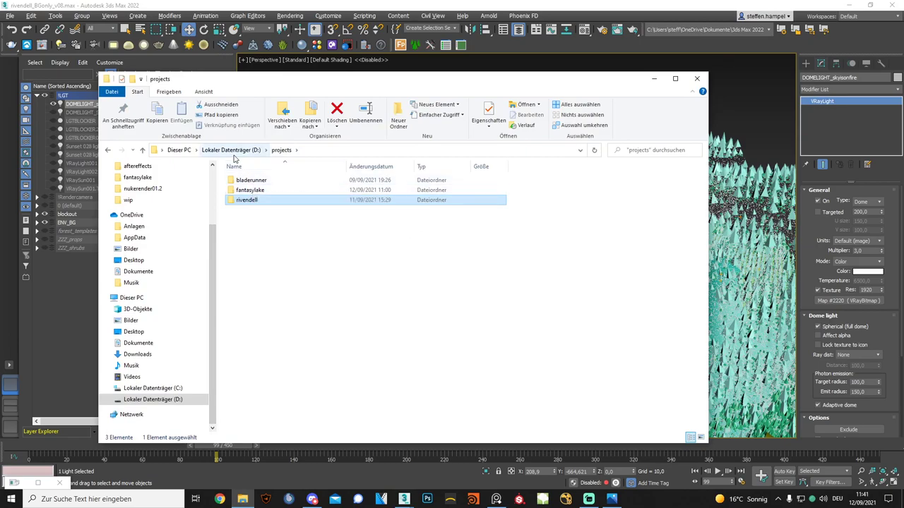
Open 'Dusk & Dawn Skies (1).jpg' from D:\textures\Dusk & Dawn Skies in the photo viewer.
click(276, 261)
scroll(188, 311, up, 2)
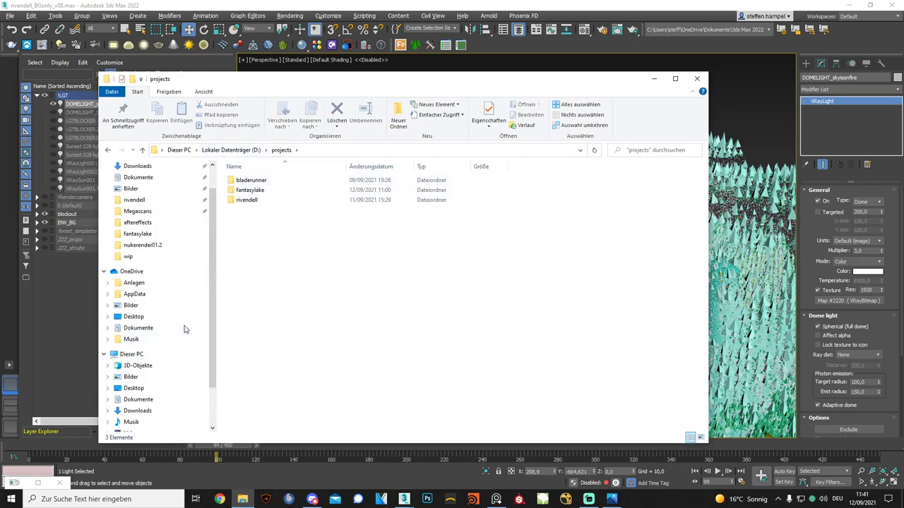
scroll(180, 353, down, 2)
click(177, 401)
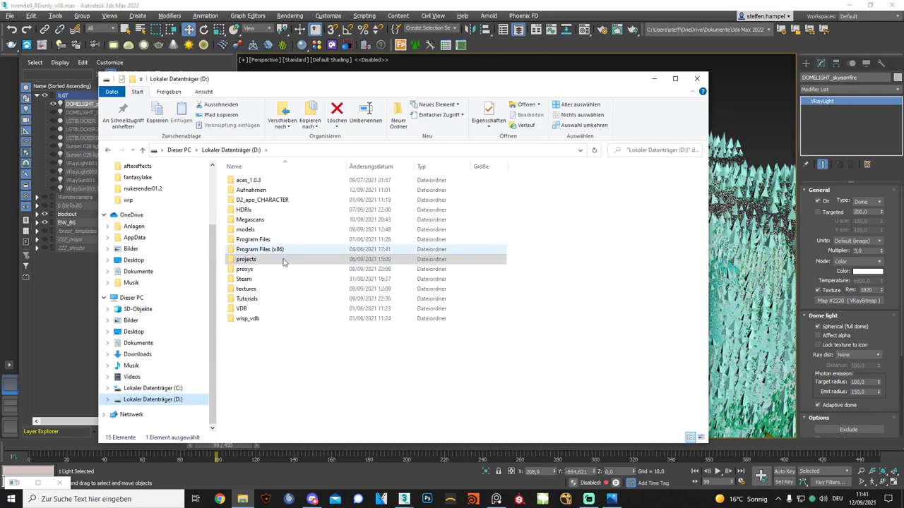
double_click(259, 293)
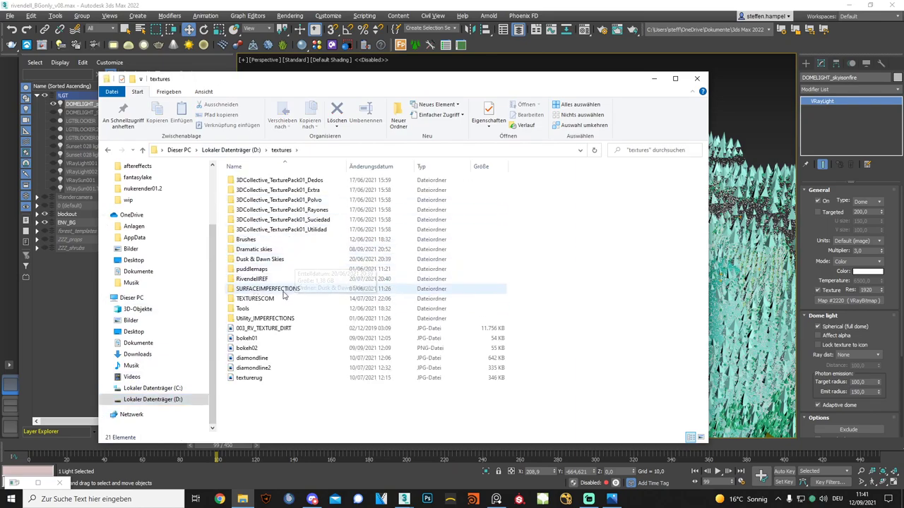
double_click(286, 249)
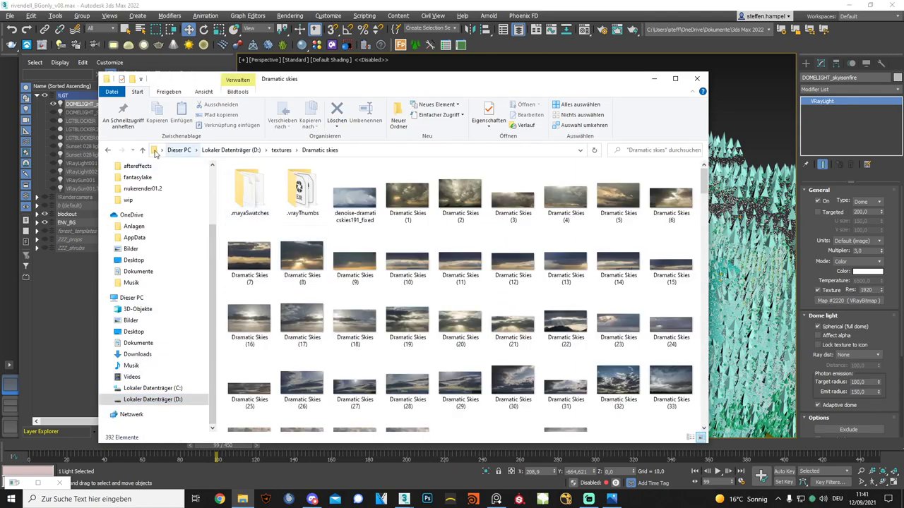
click(107, 150)
double_click(284, 263)
double_click(256, 181)
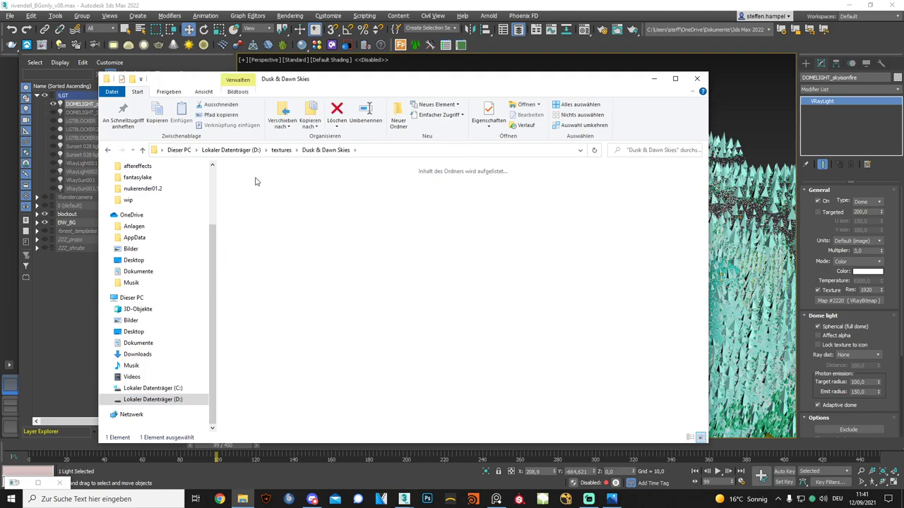
double_click(367, 205)
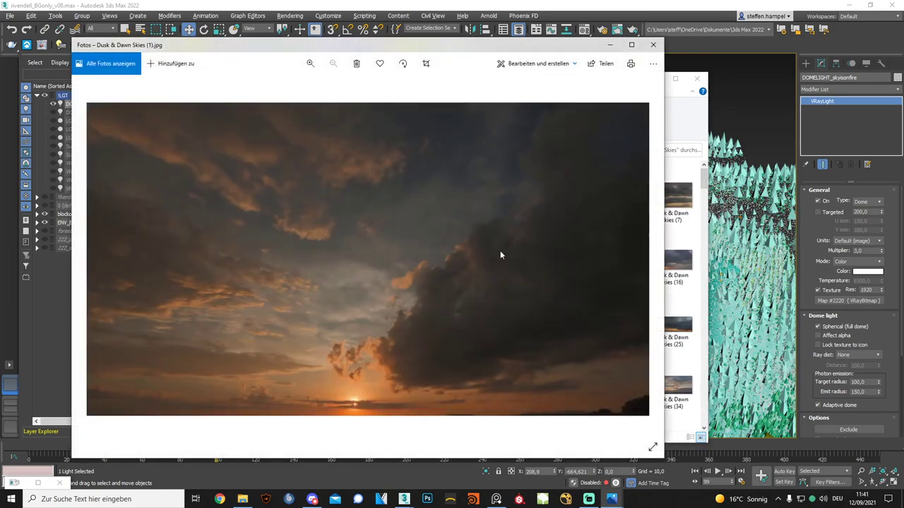
Step forward through the sky images, past numbers 12 and 16, to 'Dusk & Dawn Skies (22).jpg'.
key(Right)
key(Right)
key(Right)
key(Right)
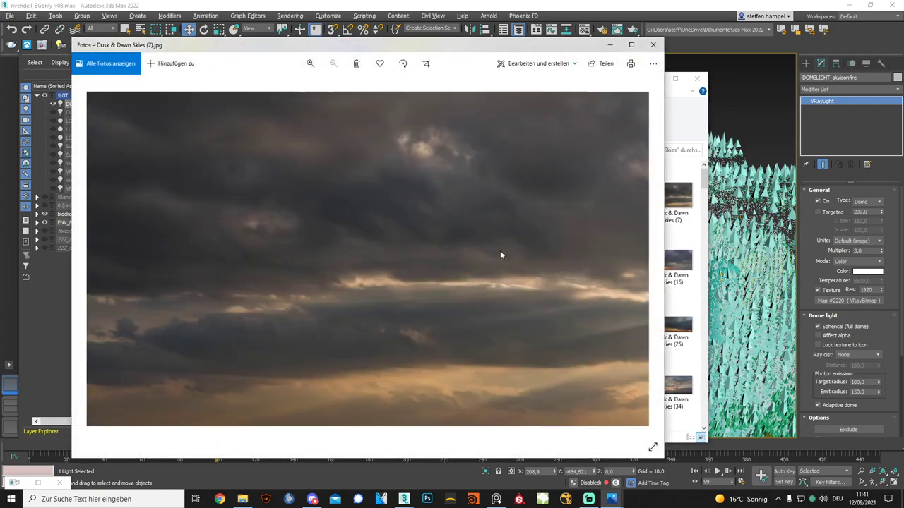
key(Right)
key(Right)
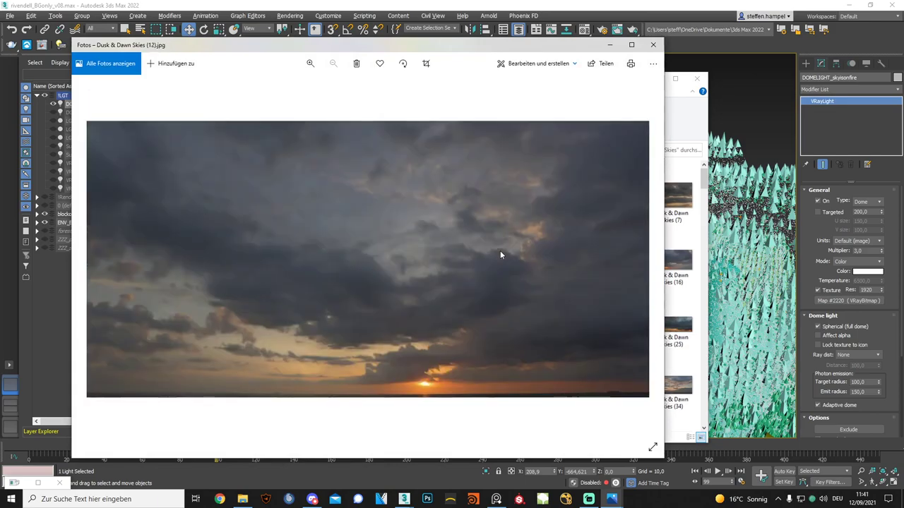
key(Right)
key(Right)
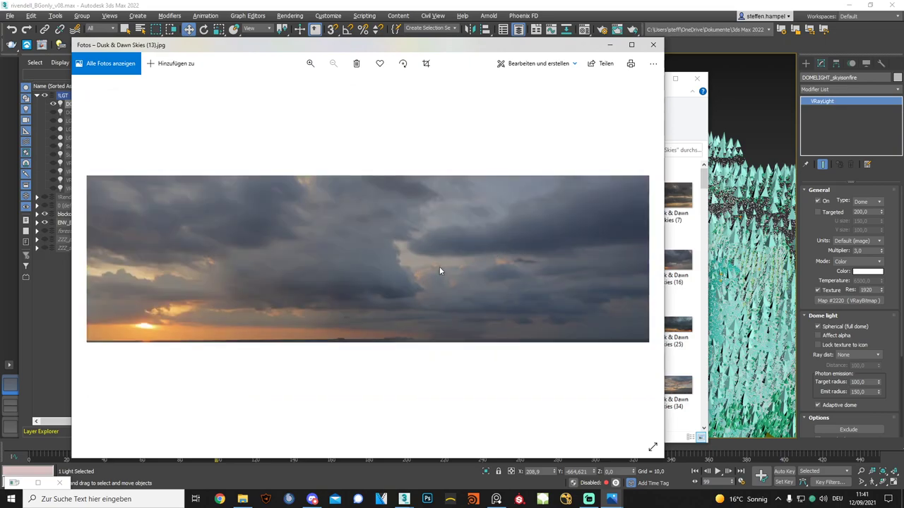
key(Right)
key(Right)
key(Right)
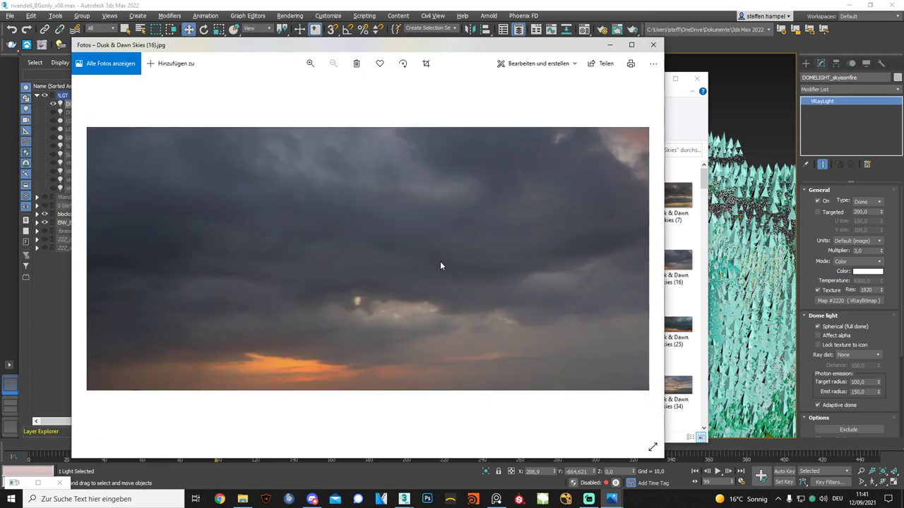
key(Right)
key(Right)
key(Right)
key(Right)
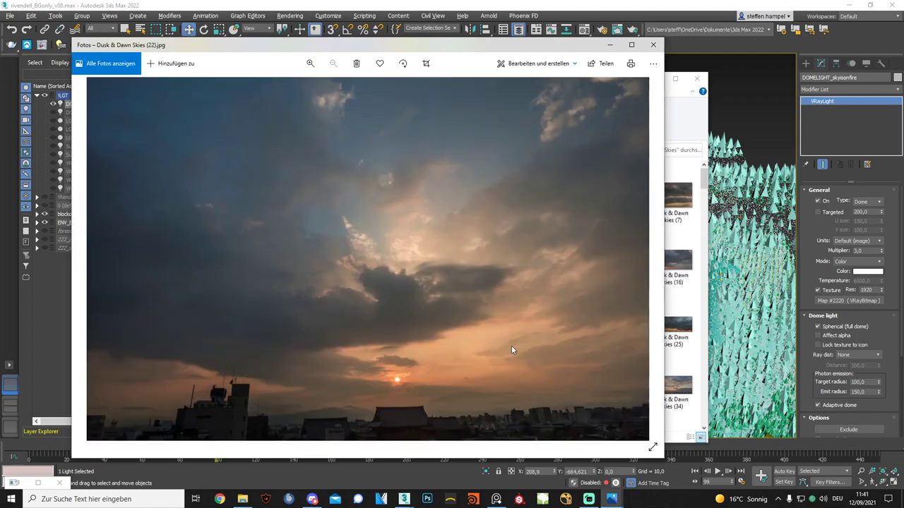
key(Right)
Close Photos and scroll the 495-image thumbnail grid down to about 'Dusk & Dawn Skies (331)'.
click(653, 44)
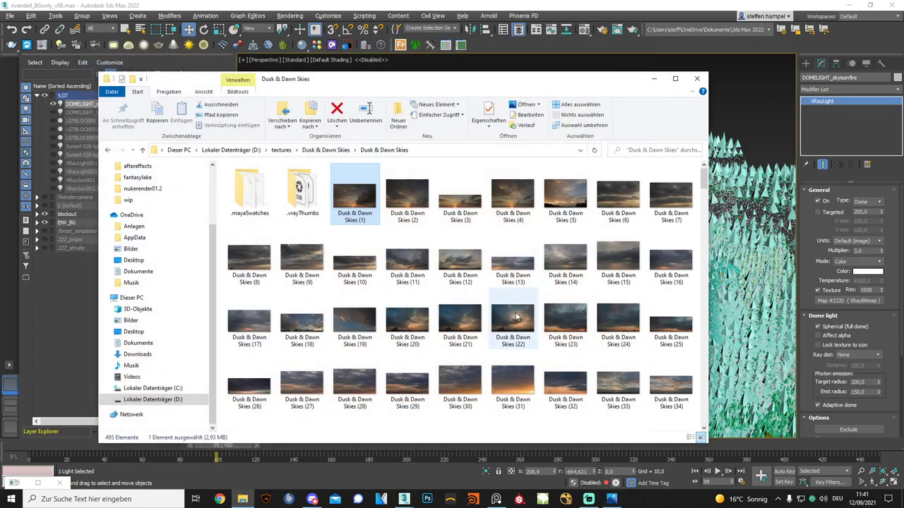
scroll(495, 321, down, 5)
scroll(477, 321, down, 5)
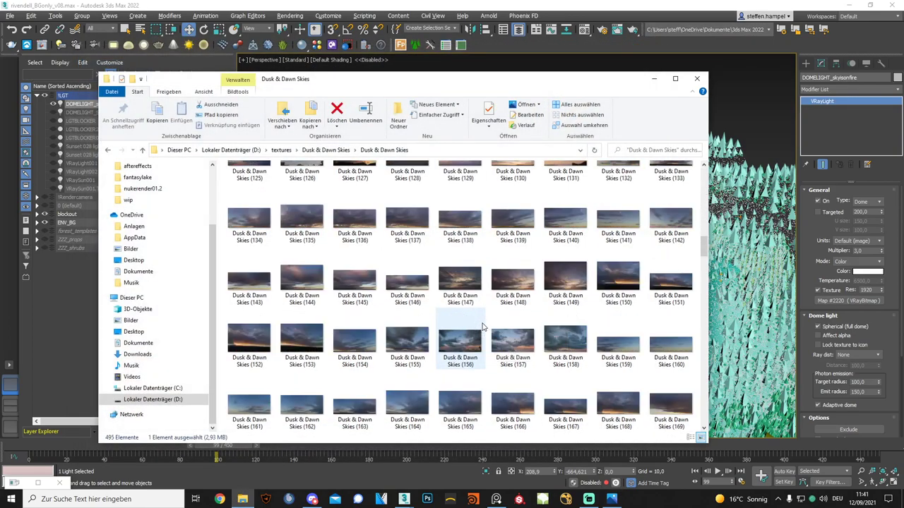
scroll(488, 328, down, 4)
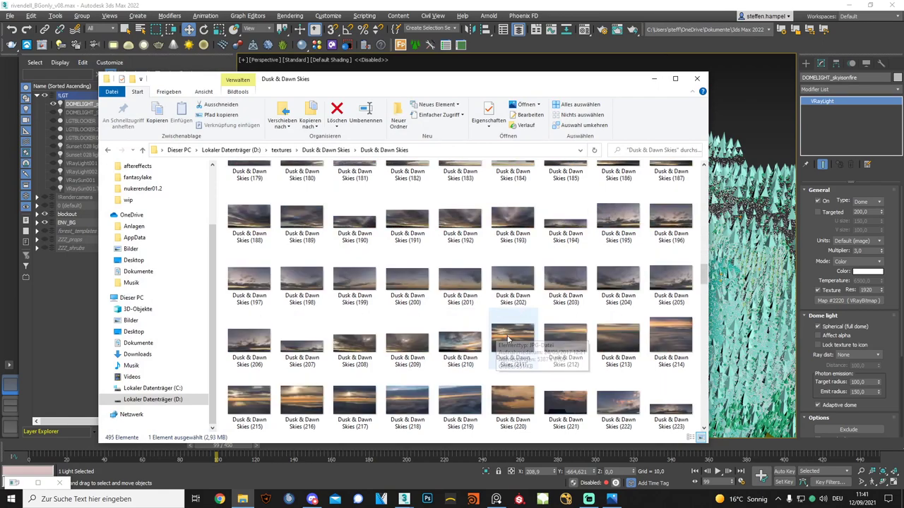
scroll(498, 330, down, 3)
scroll(508, 334, down, 3)
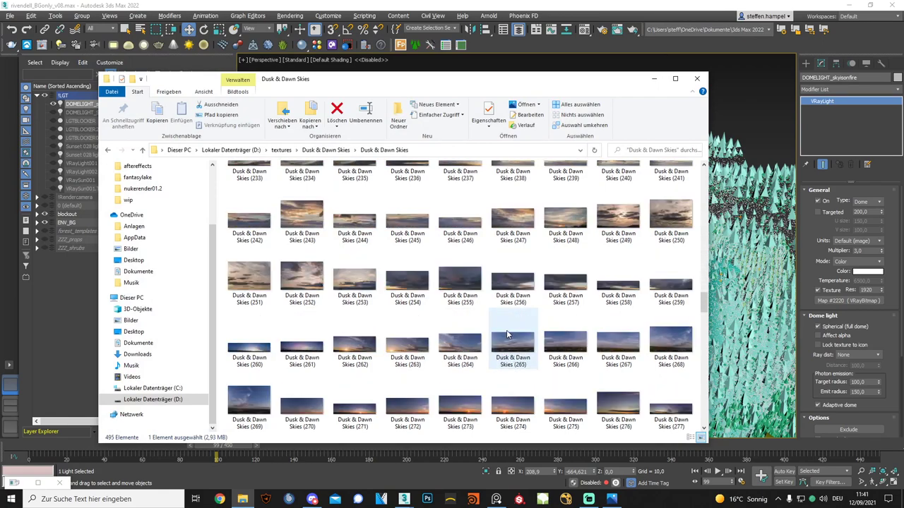
scroll(494, 325, down, 6)
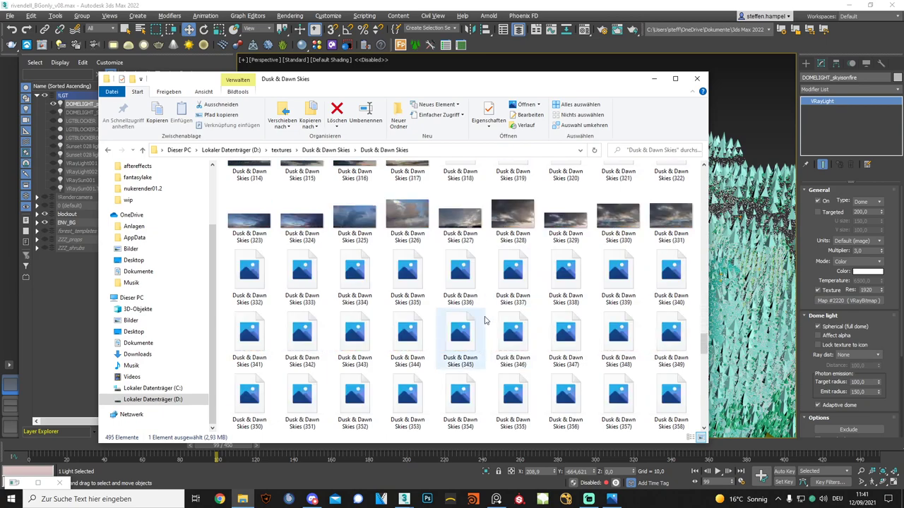
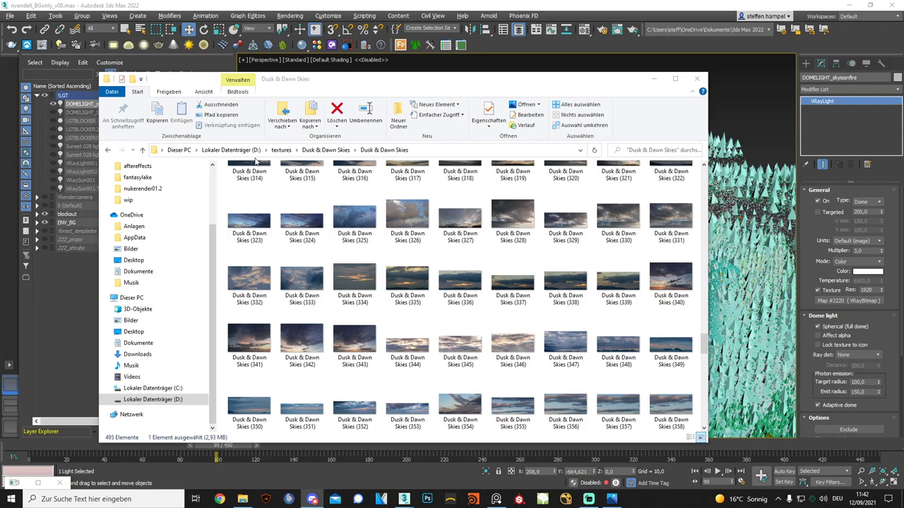
Close the Dusk & Dawn Skies texture folder window to bring back the 3ds Max forest scene.
click(697, 78)
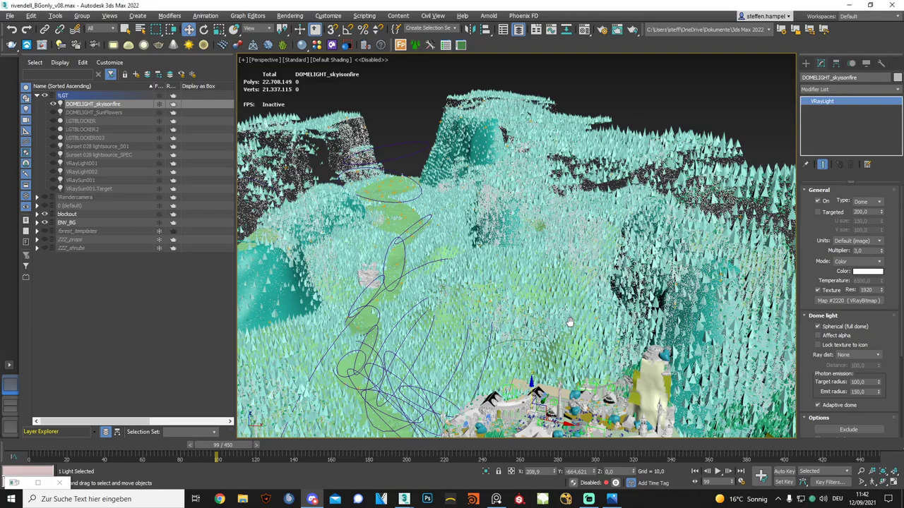
mouse_move(571, 327)
middle_down()
mouse_move(569, 294)
mouse_move(526, 226)
middle_up()
scroll(527, 226, up, 3)
scroll(526, 226, up, 2)
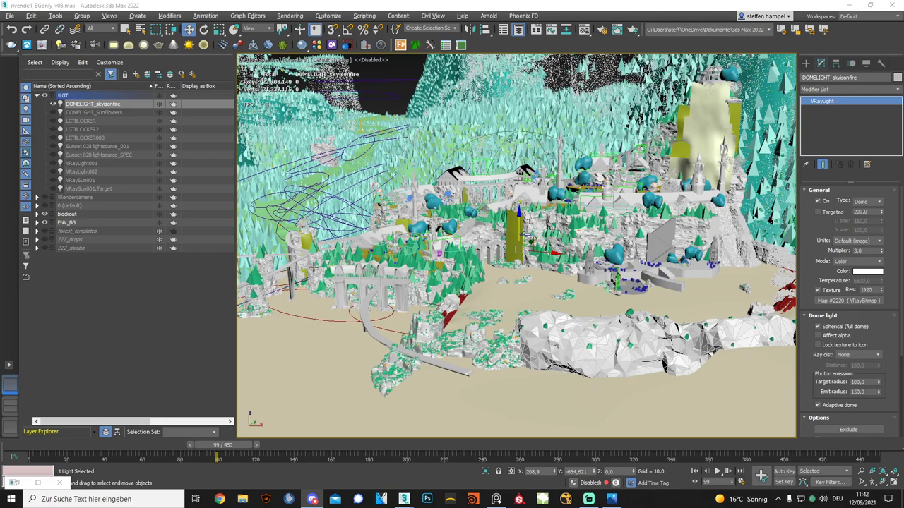
scroll(516, 245, up, 2)
scroll(517, 245, up, 2)
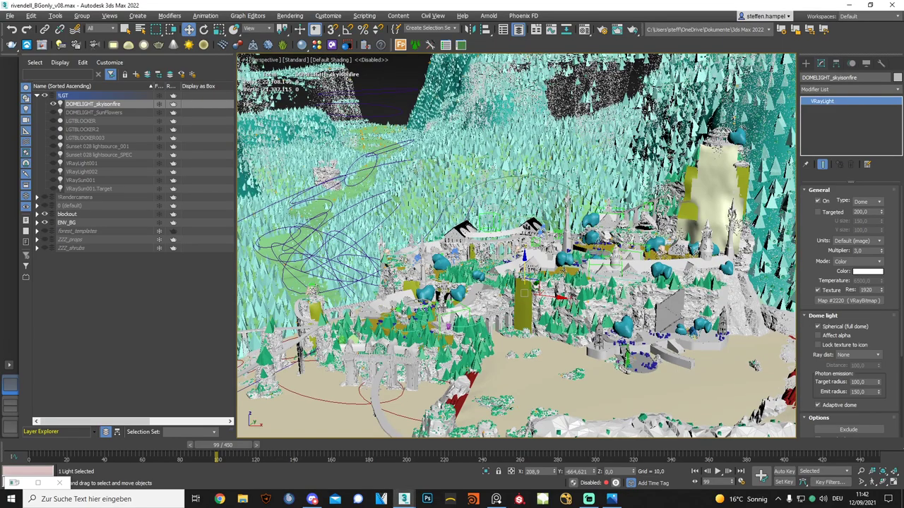
mouse_move(468, 339)
alt+middle_down()
mouse_move(456, 341)
mouse_move(514, 373)
alt+middle_up()
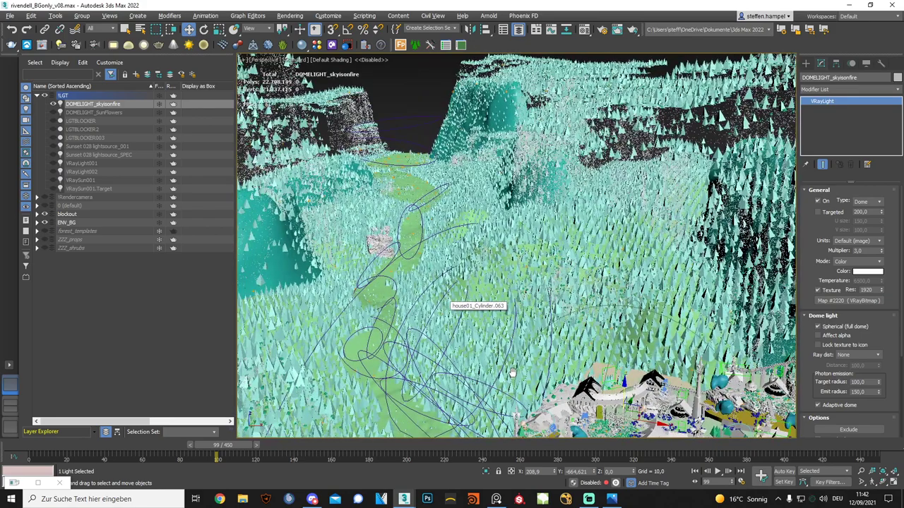
scroll(513, 373, down, 1)
scroll(513, 372, down, 1)
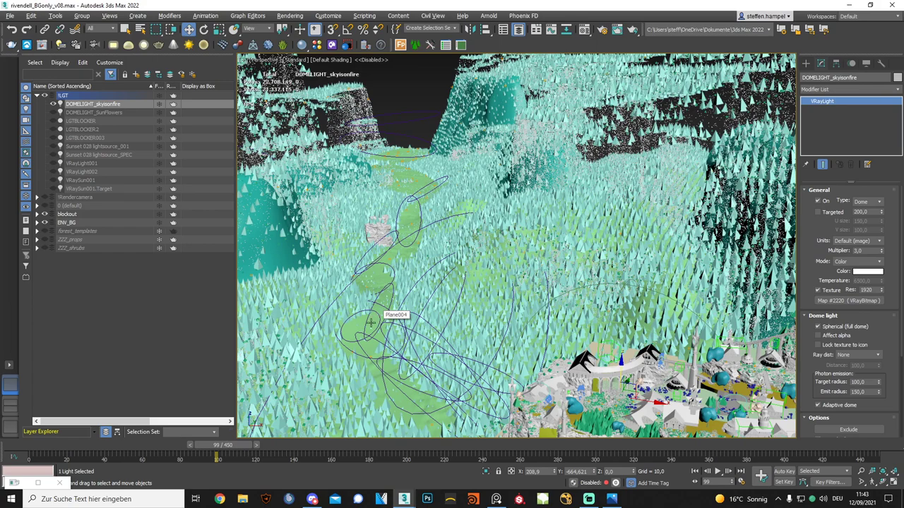
click(364, 328)
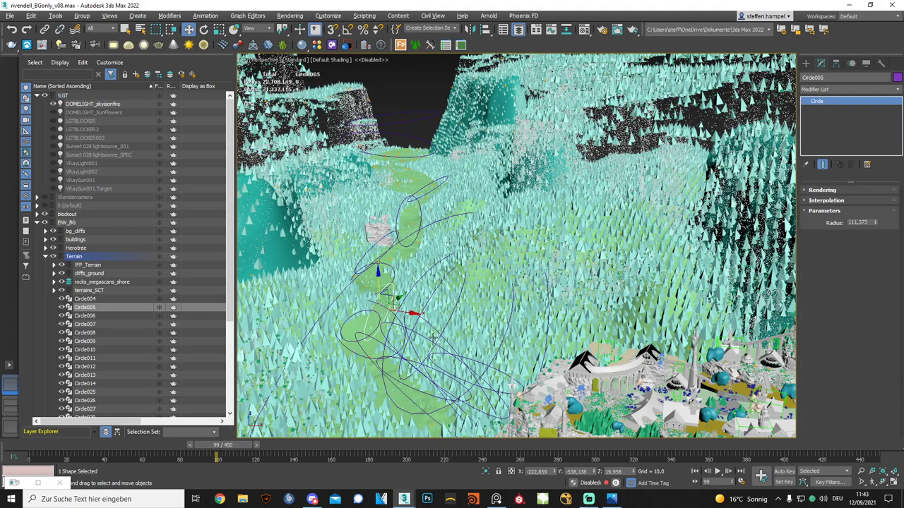
drag(230, 214, 236, 281)
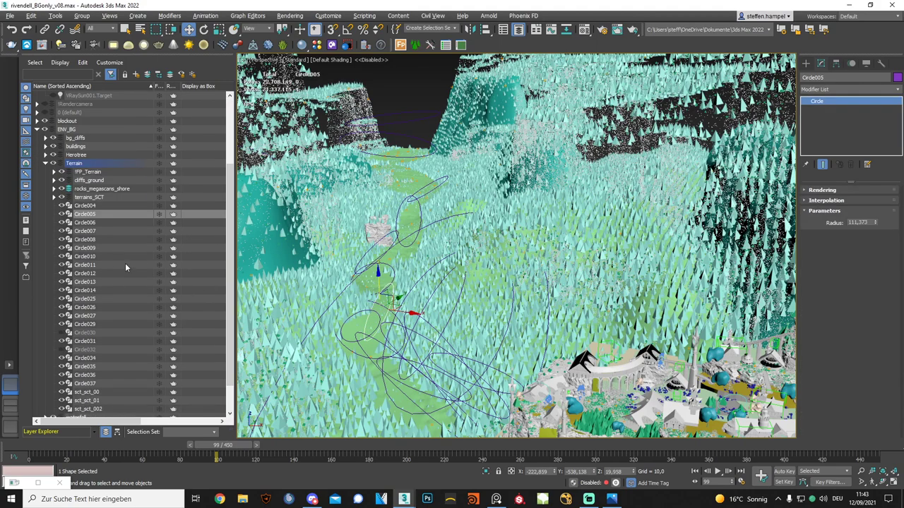
click(105, 231)
click(102, 290)
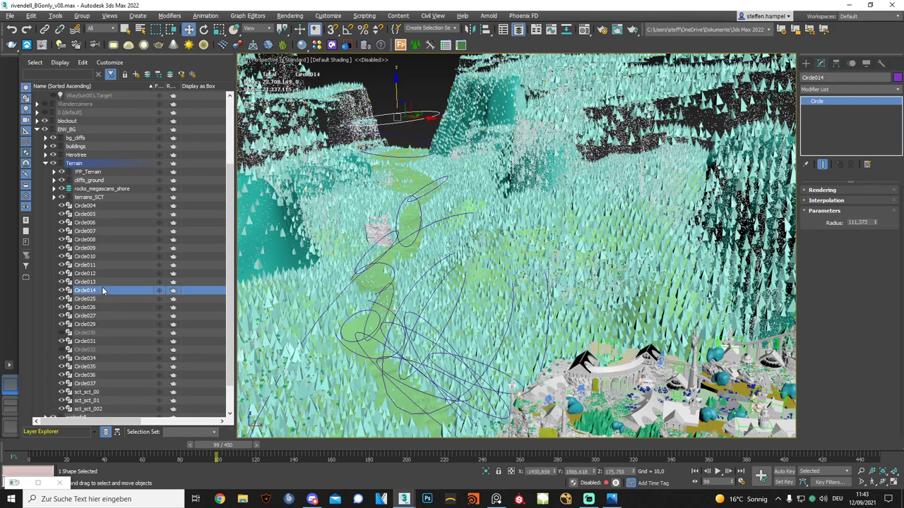
click(416, 79)
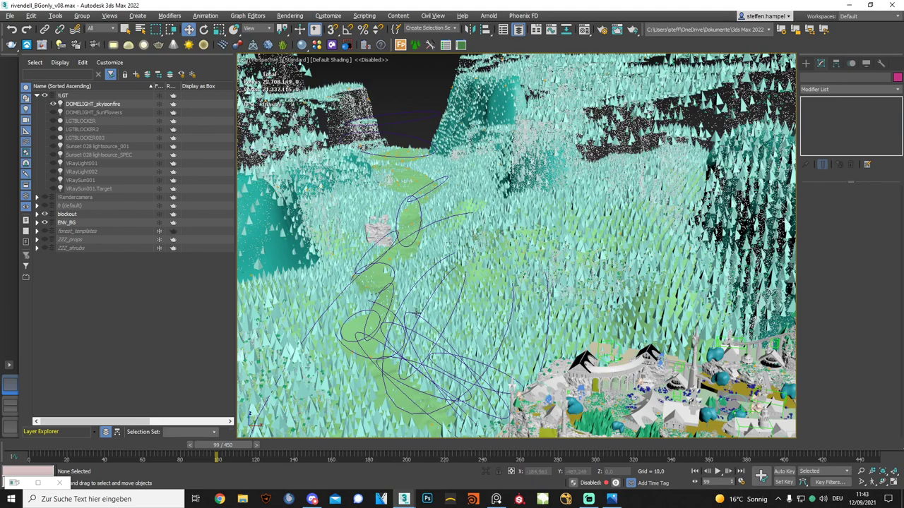
Show FP_TREES_Terrain's area spline list, then nudge Circle006 slightly left along X.
click(330, 315)
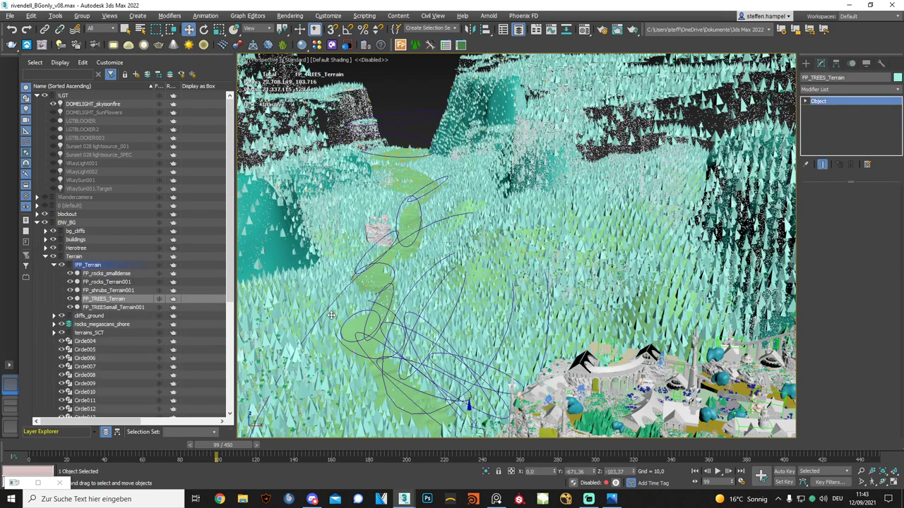
click(812, 201)
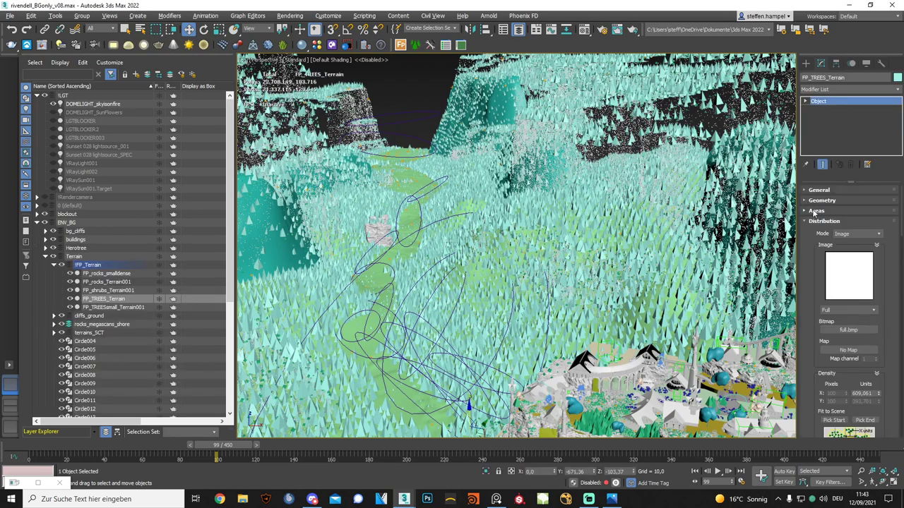
click(815, 211)
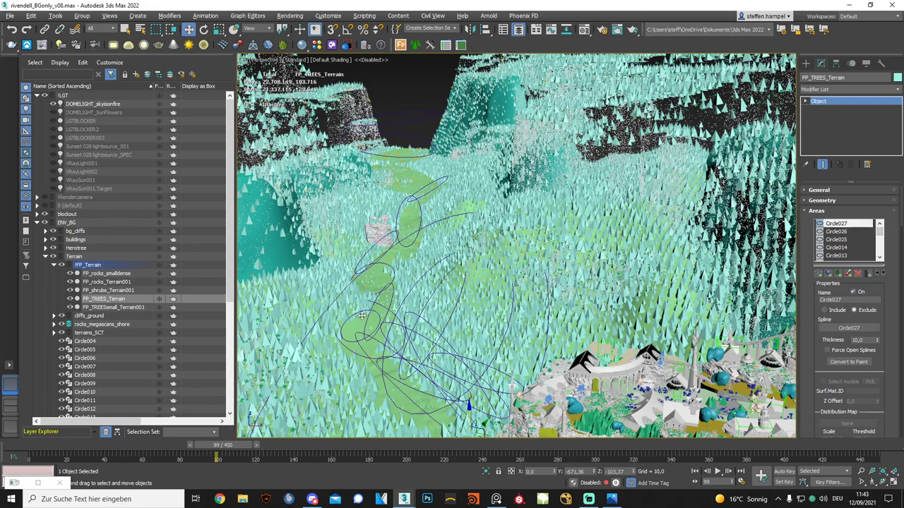
click(392, 280)
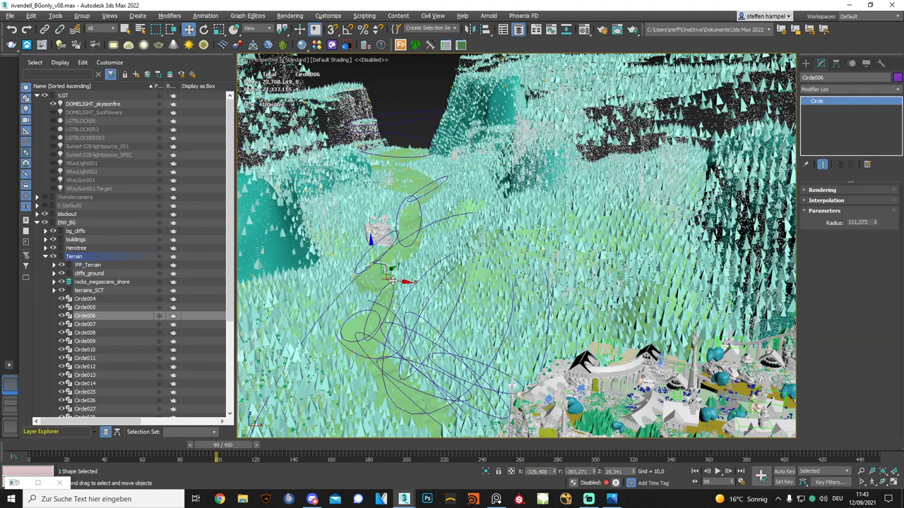
mouse_move(406, 282)
mouse_down()
mouse_move(403, 289)
mouse_move(416, 291)
mouse_up()
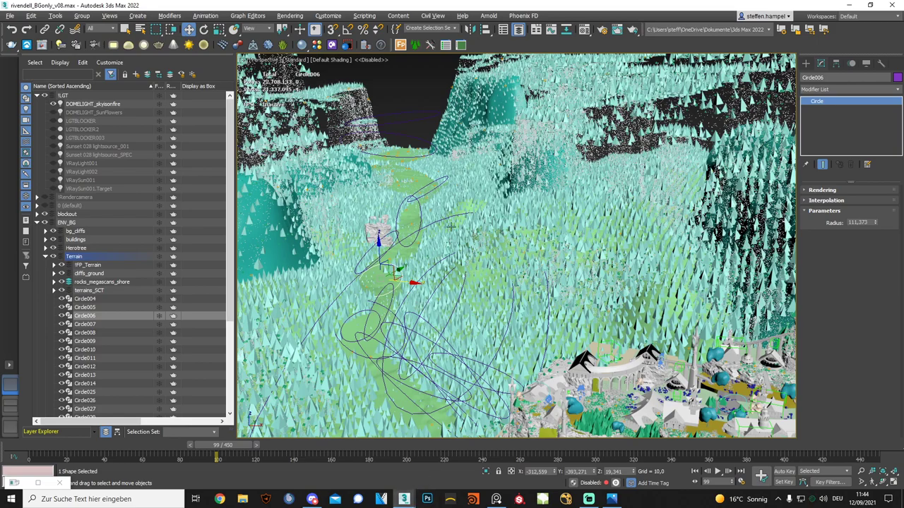
mouse_move(404, 500)
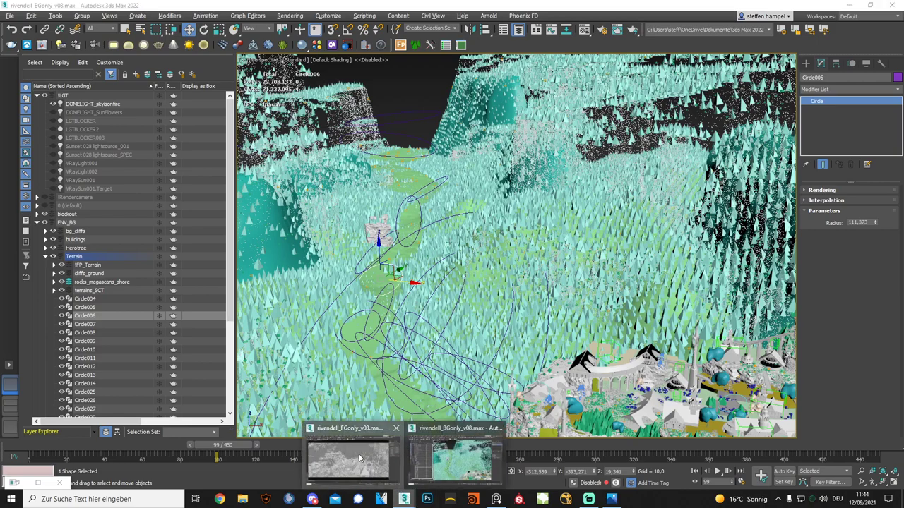
In rivendell_FGonly_v03.max, expand the ENV_FG and !LGT layers and select DOMELIGHT_SunFlowers.
click(359, 458)
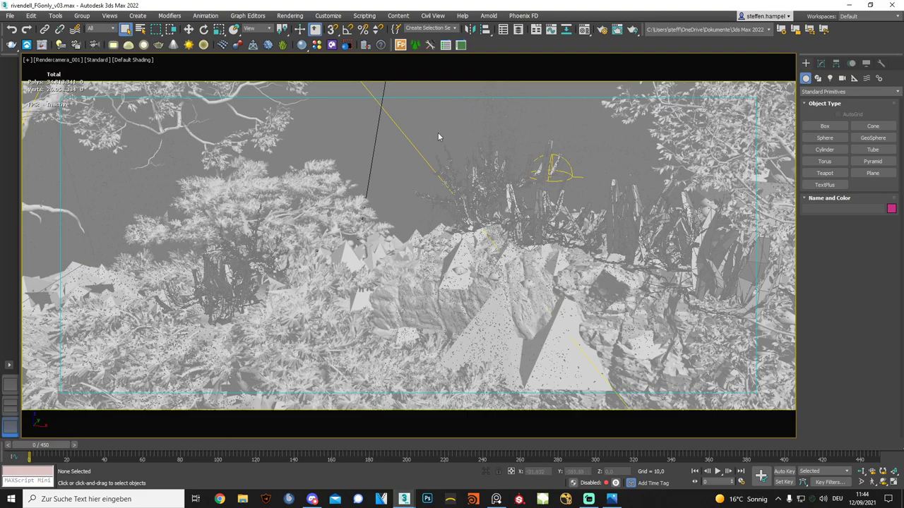
click(518, 32)
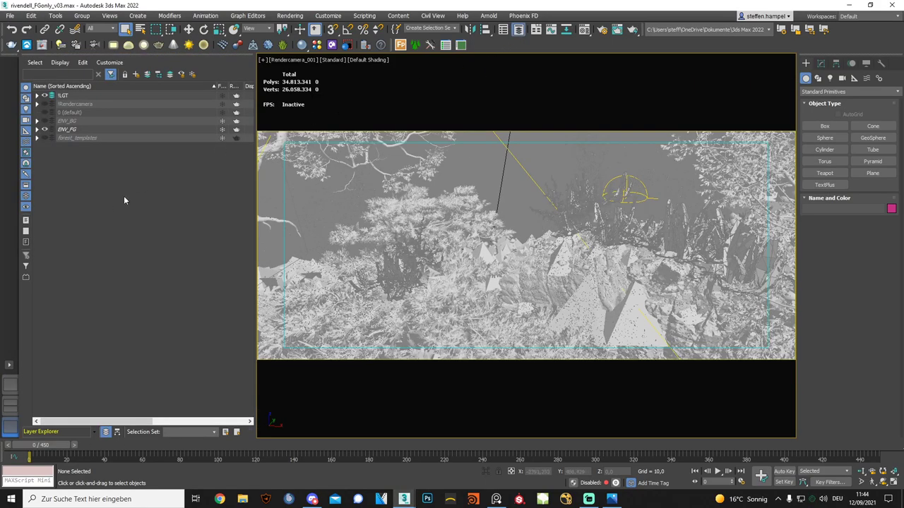
click(36, 129)
click(37, 95)
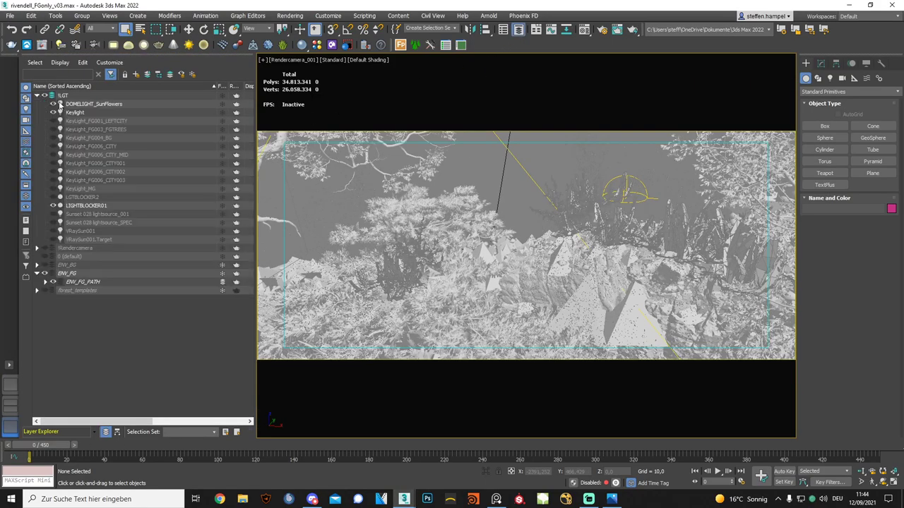
click(95, 104)
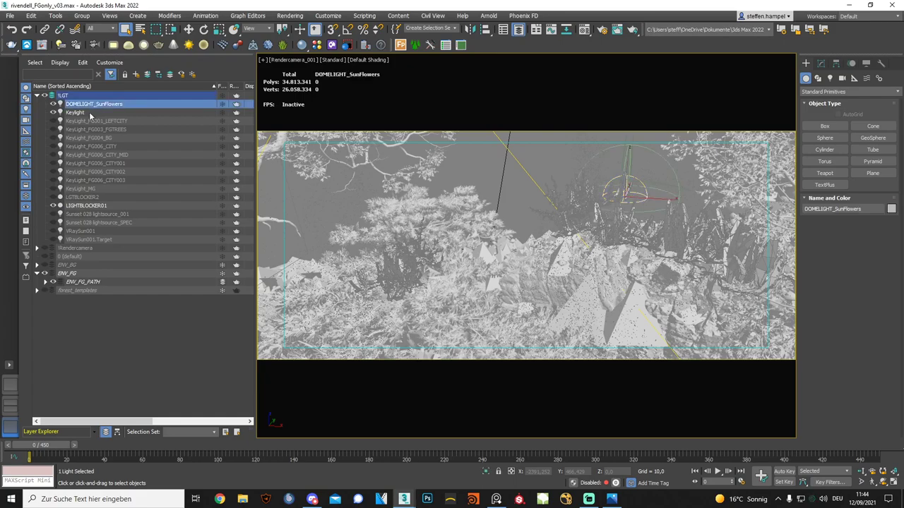
click(89, 112)
click(93, 104)
Show DOMELIGHT_SunFlowers' parameters in the Modify panel and open the Material Editor.
click(243, 499)
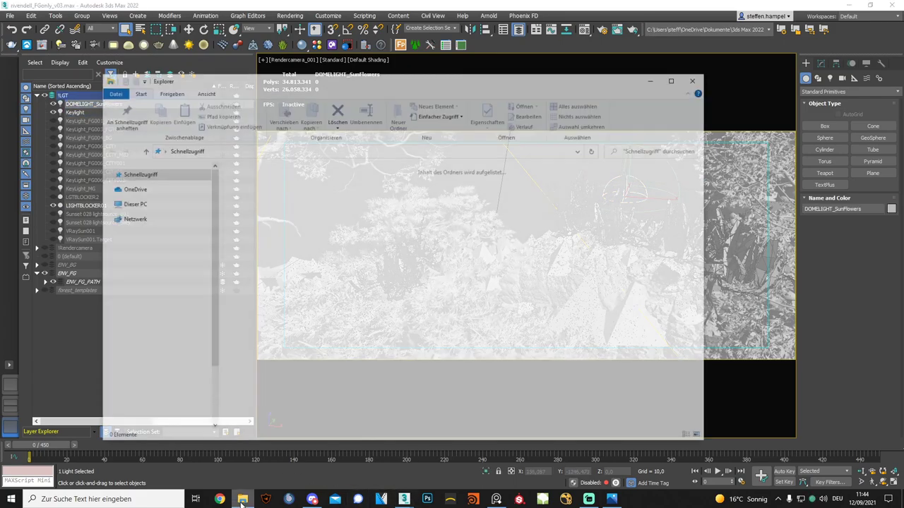
click(242, 499)
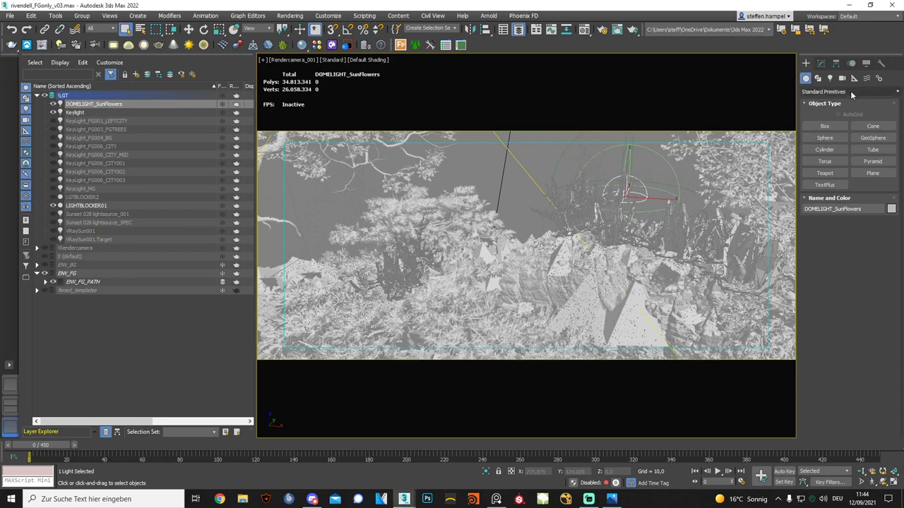
click(821, 63)
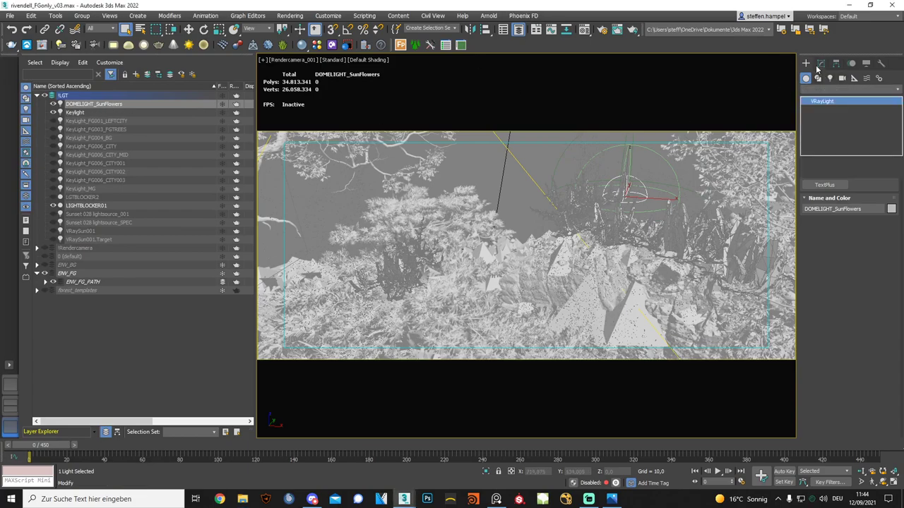
click(584, 29)
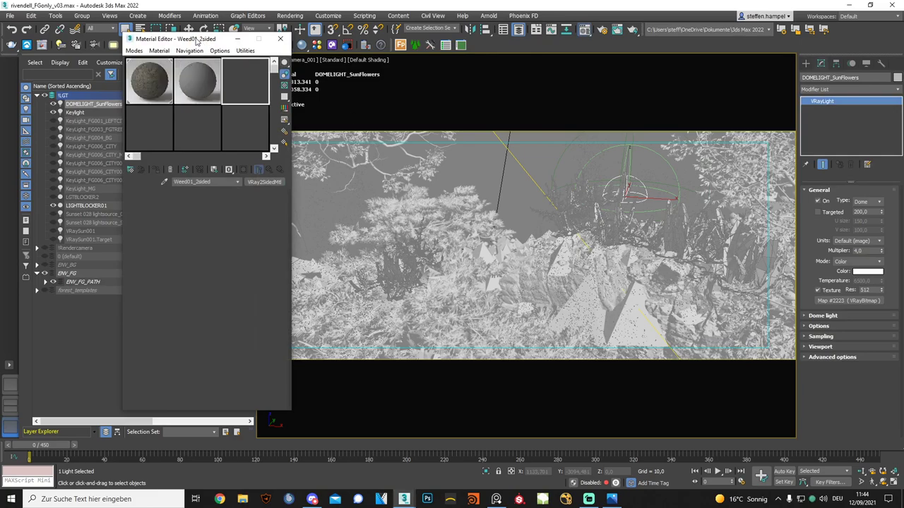
Load the dome light's Map #2223 into a Material Editor sample slot as an instance.
drag(196, 41, 346, 52)
drag(845, 299, 350, 144)
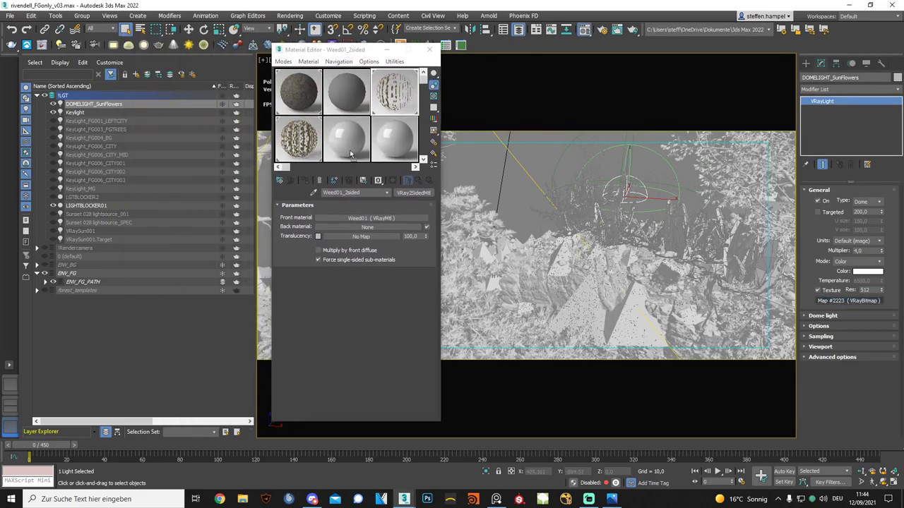
click(339, 266)
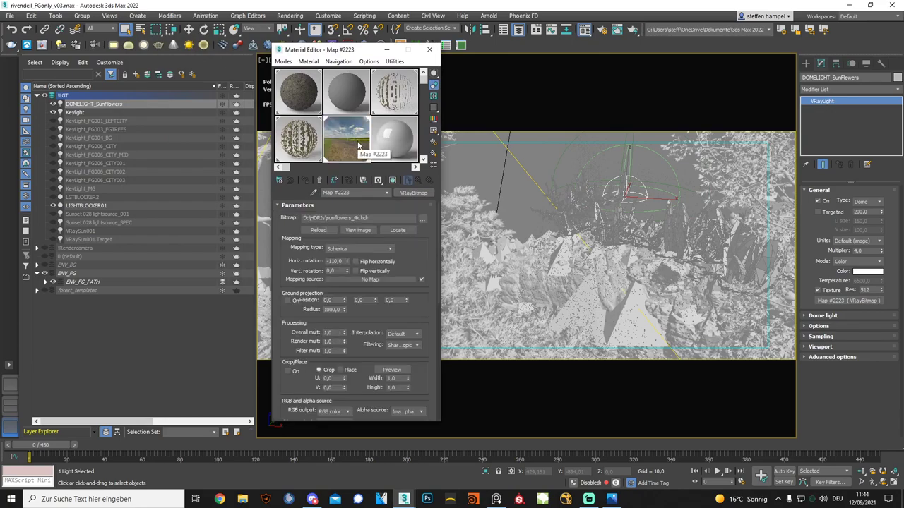
Preview the sunflowers_4k.hdr sky image full-screen, then close it and the Material Editor.
click(356, 231)
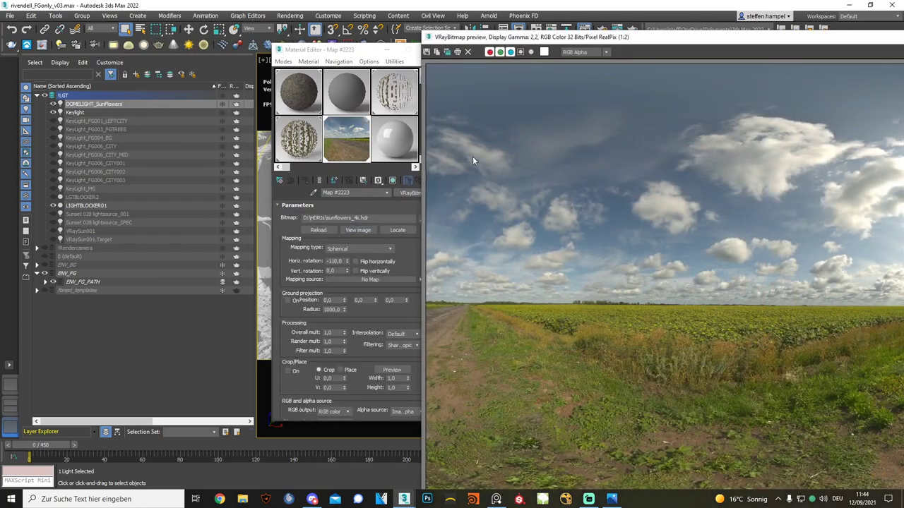
drag(548, 10, 169, 14)
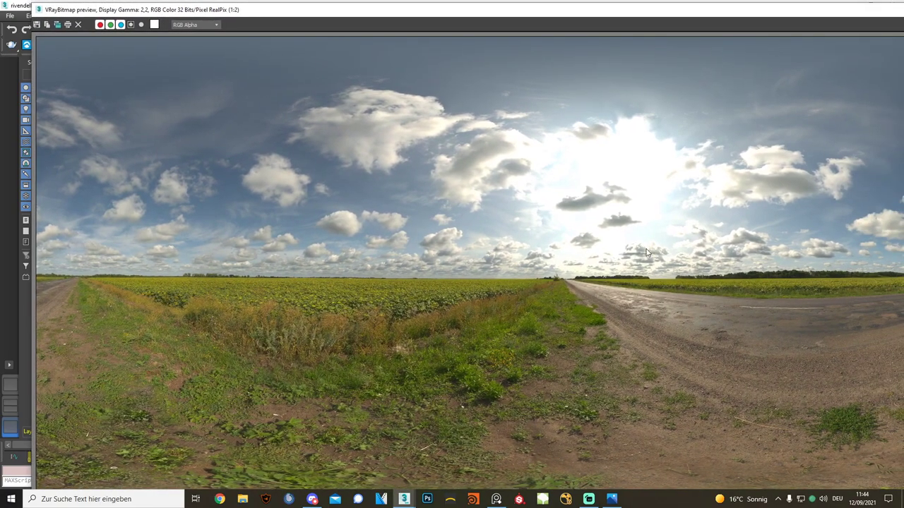
click(849, 5)
click(856, 41)
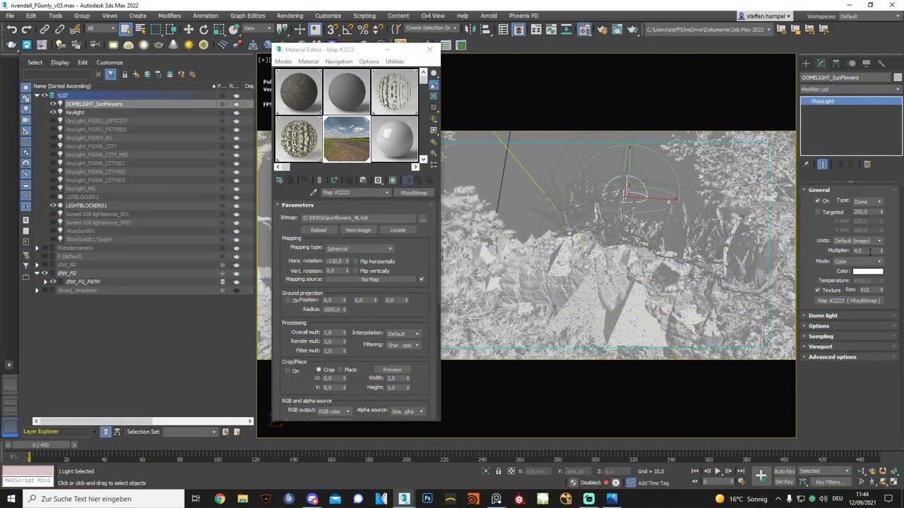
drag(871, 251, 844, 248)
click(429, 50)
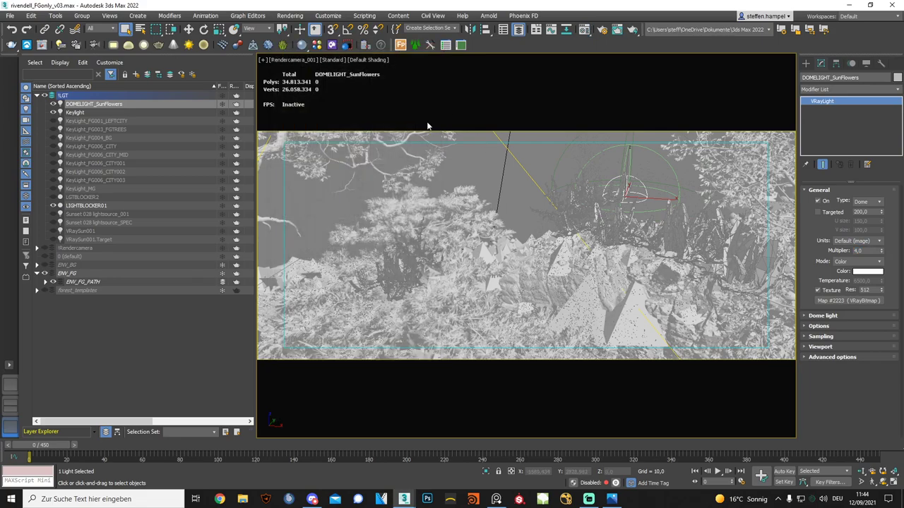
Switch to rivendell_BGonly_v08, zoom out over its terrain and circle paths, then bring up Chrome.
click(502, 172)
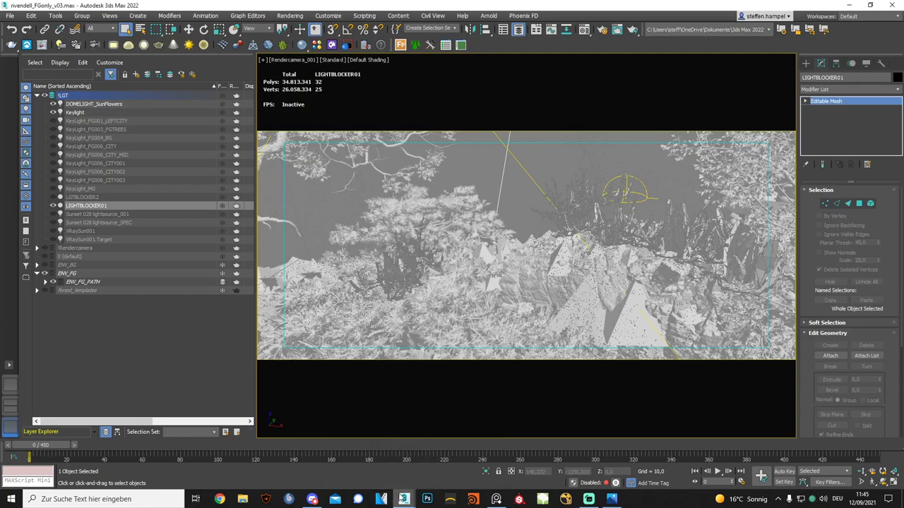
mouse_move(403, 500)
click(460, 463)
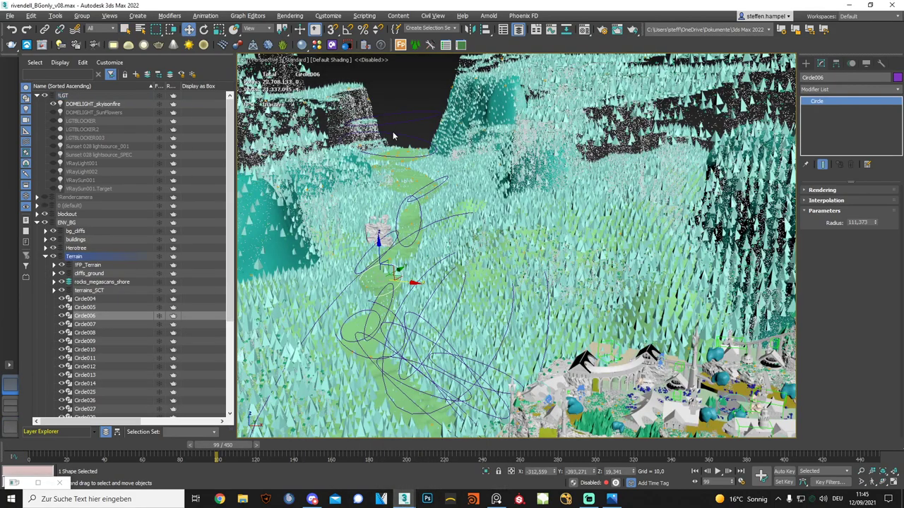
scroll(379, 100, up, 3)
scroll(485, 283, down, 1)
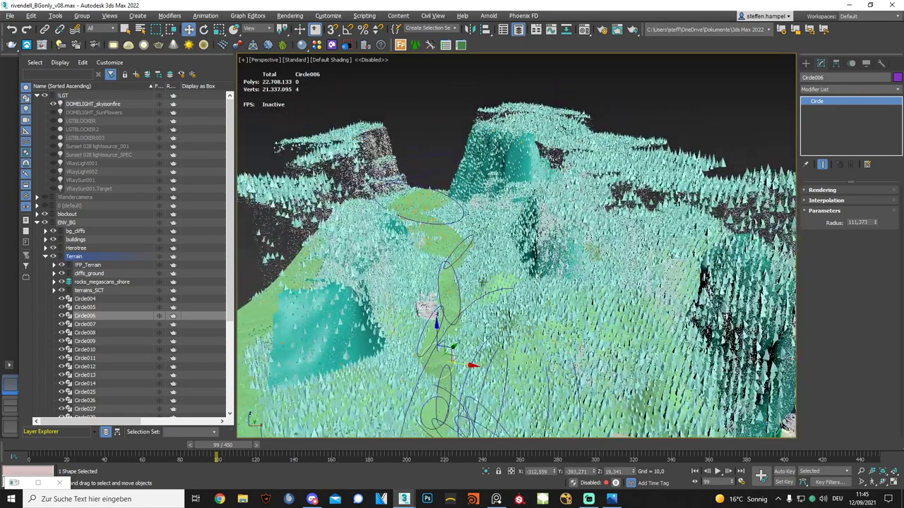
scroll(484, 281, down, 1)
scroll(491, 290, down, 1)
scroll(488, 280, down, 1)
scroll(489, 279, down, 1)
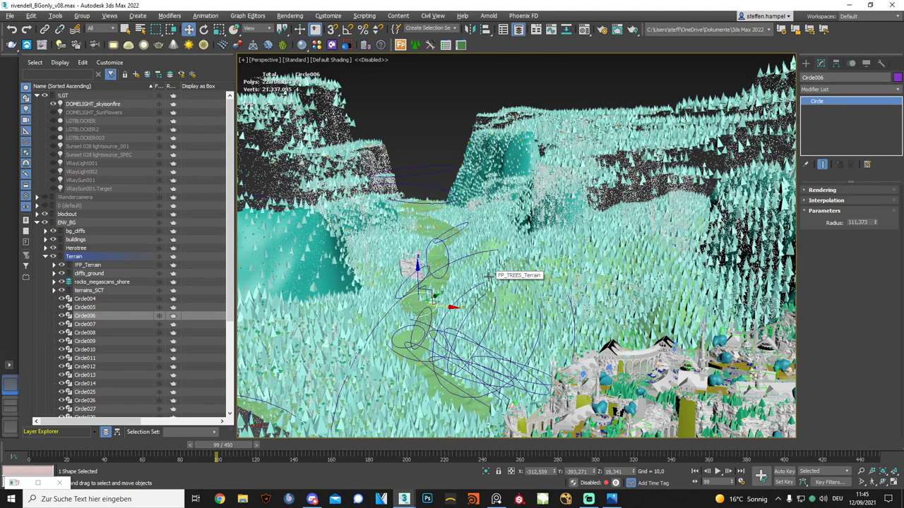
click(220, 500)
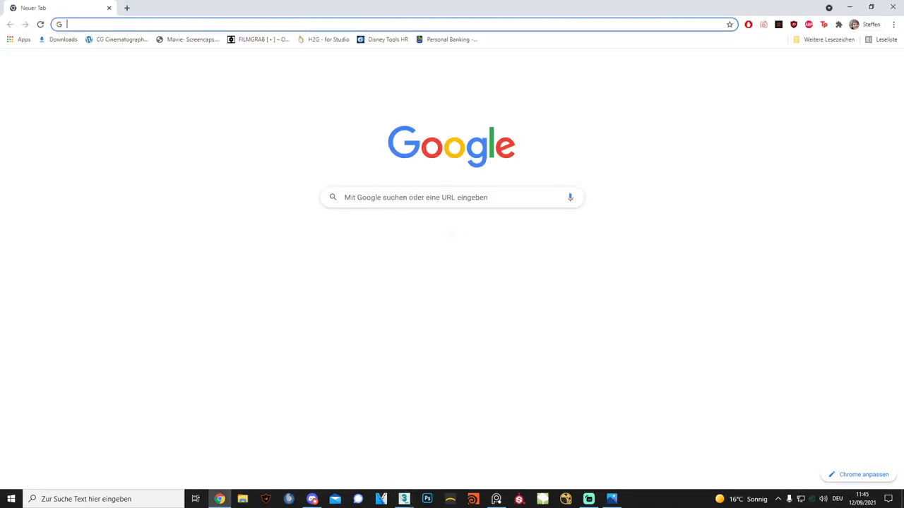
Open the 'Rivendell | Full 3D CGI [3DSMax, Vray]' Vimeo page and play its opening seconds.
text(vimeo.com)
key(Return)
click(99, 25)
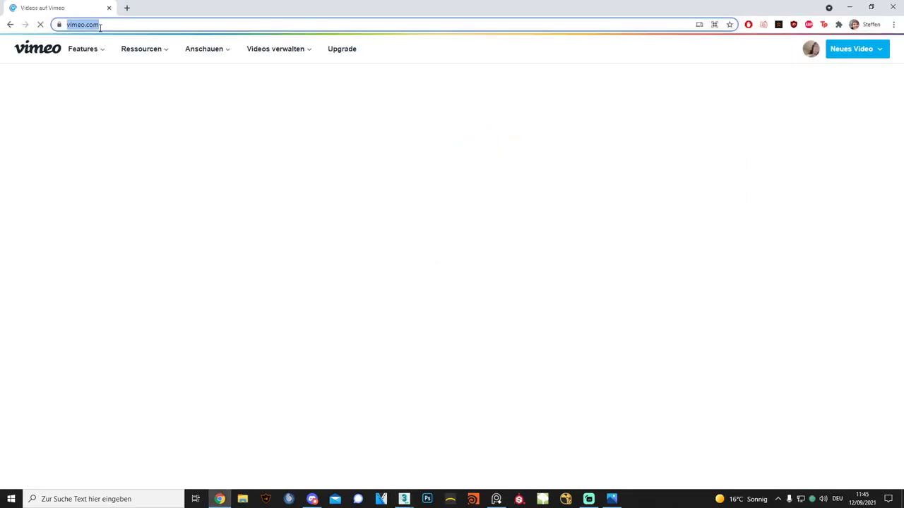
key(Down)
key(Down)
key(Return)
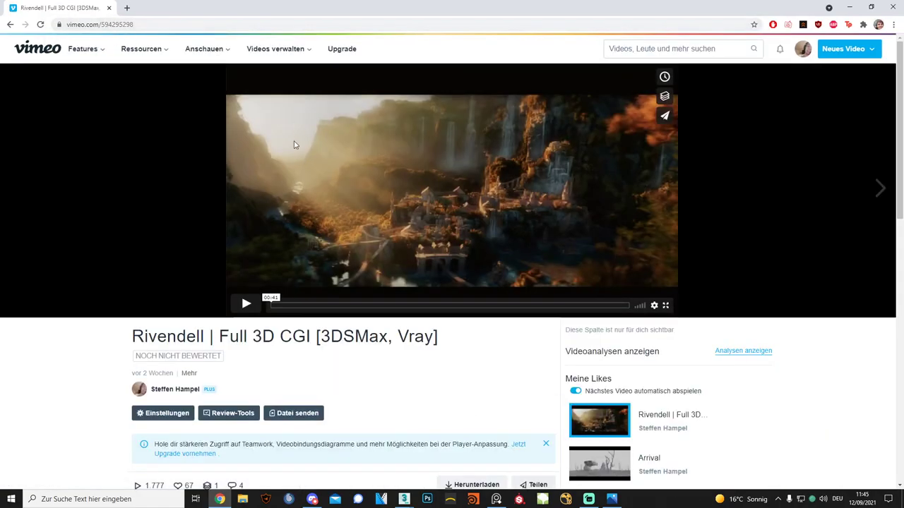
click(293, 143)
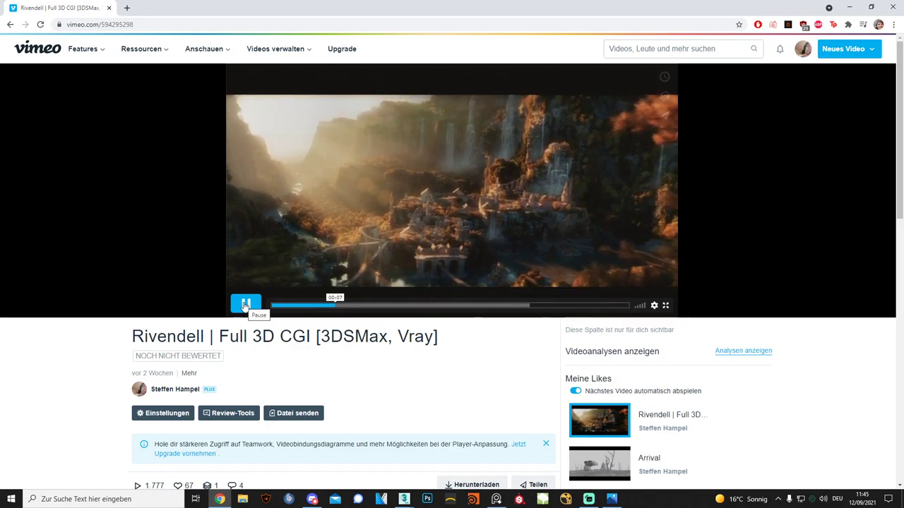
click(245, 305)
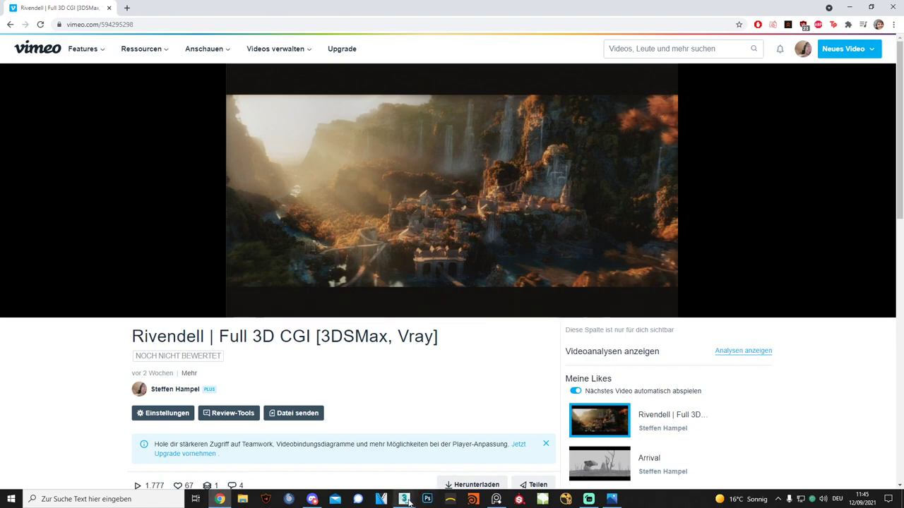
mouse_move(404, 499)
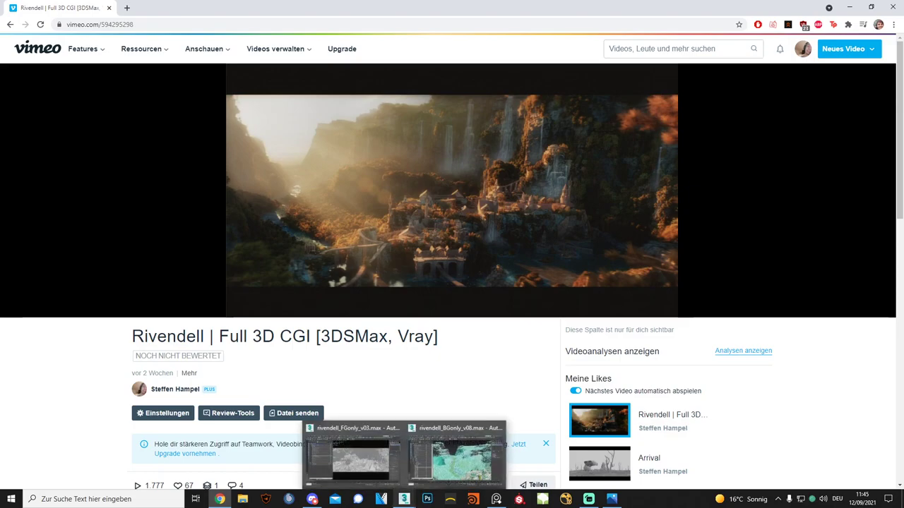
Return to rivendell_FGonly_v03.max and select DOMELIGHT_SunFlowers, then the Keylight.
click(366, 449)
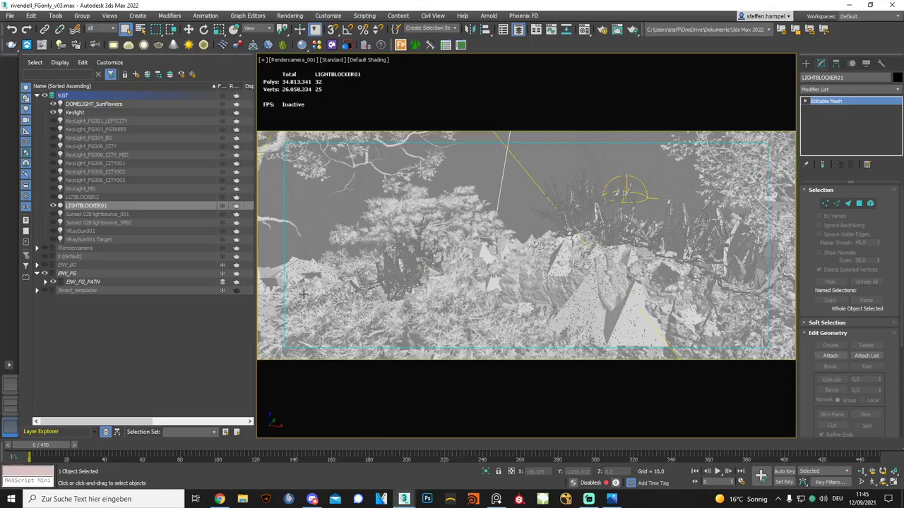
click(94, 105)
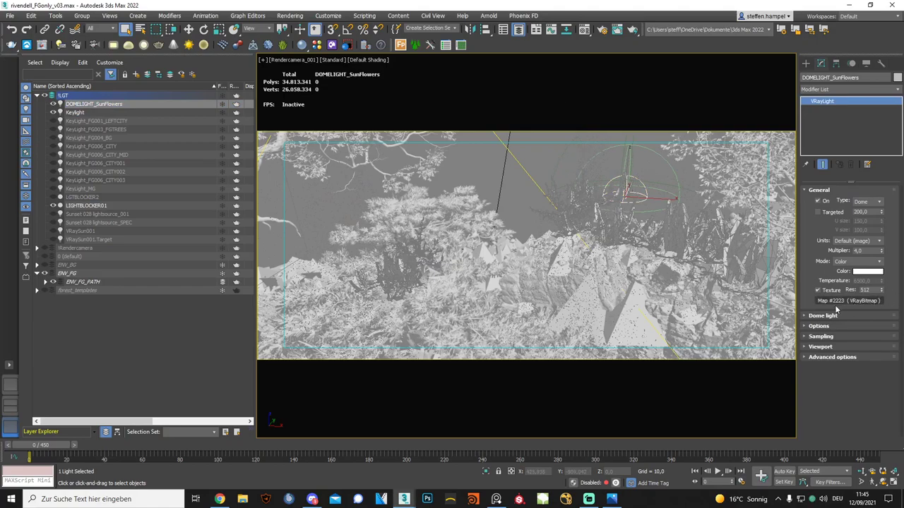
click(123, 113)
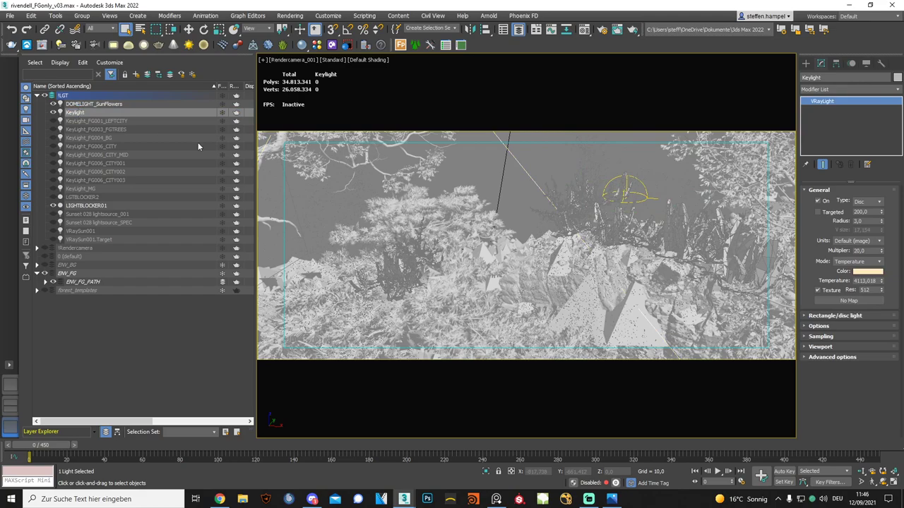
click(54, 114)
Switch to the Perspective view and orbit to see the Keylight above the trees.
click(10, 385)
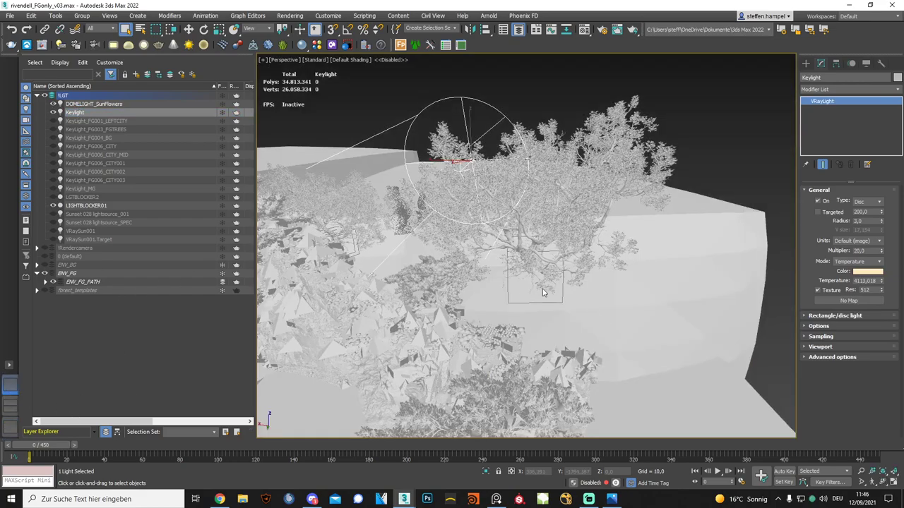
scroll(494, 294, up, 10)
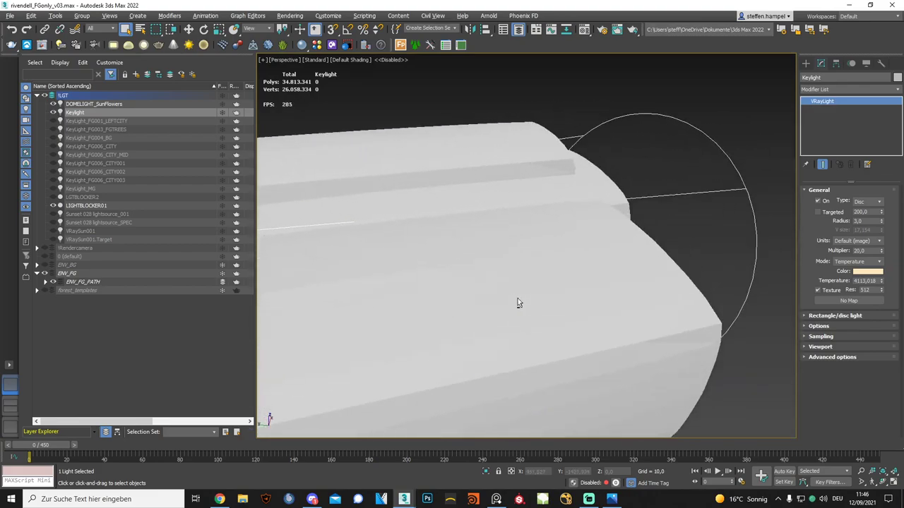
scroll(524, 288, down, 10)
mouse_move(545, 284)
alt+middle_down()
mouse_move(624, 291)
mouse_move(591, 295)
alt+middle_up()
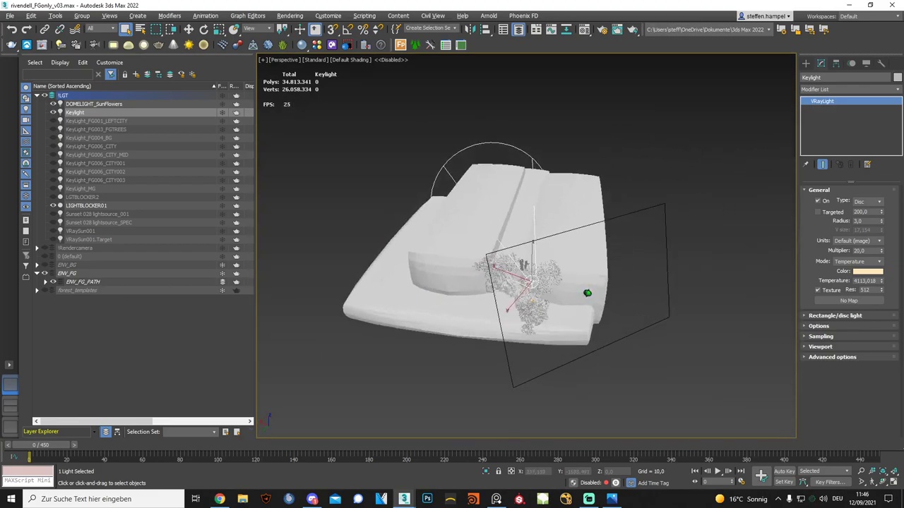
scroll(583, 263, up, 10)
scroll(584, 264, down, 10)
mouse_move(584, 263)
alt+middle_down()
mouse_move(506, 269)
mouse_move(546, 265)
mouse_move(539, 280)
alt+middle_up()
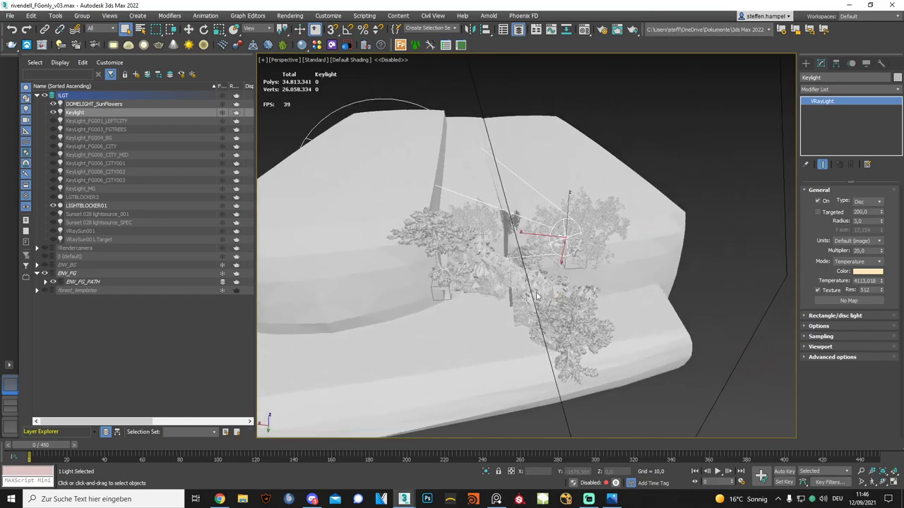
scroll(541, 258, up, 5)
scroll(541, 259, down, 5)
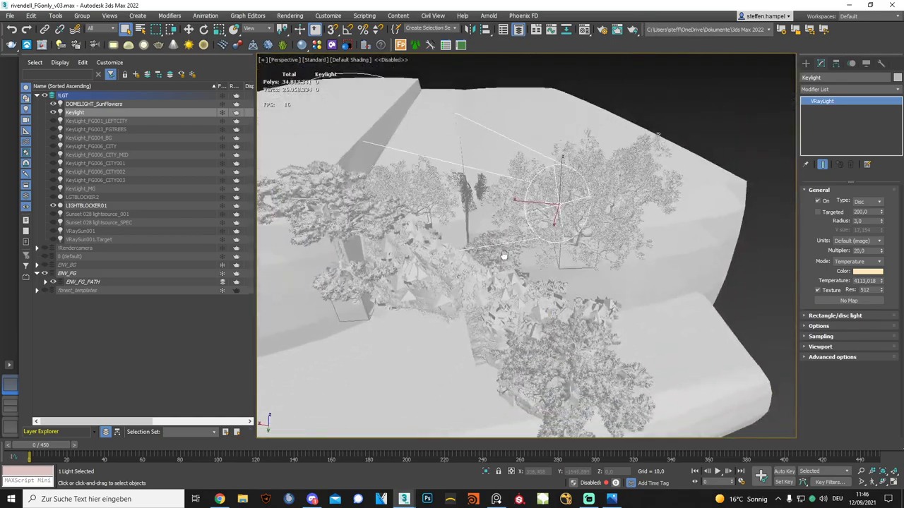
alt+middle_drag(541, 268, 500, 260)
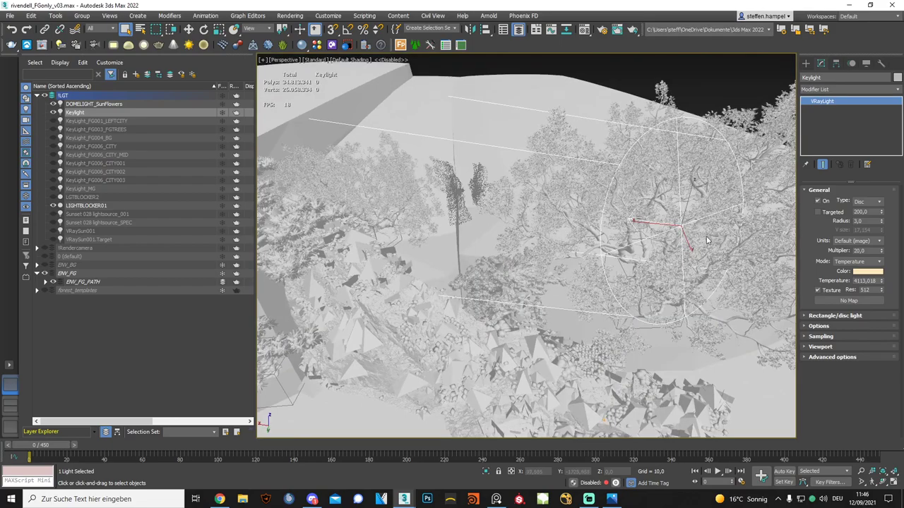
Activate the Move tool and pan, zoom and orbit in close around the Keylight.
key(w)
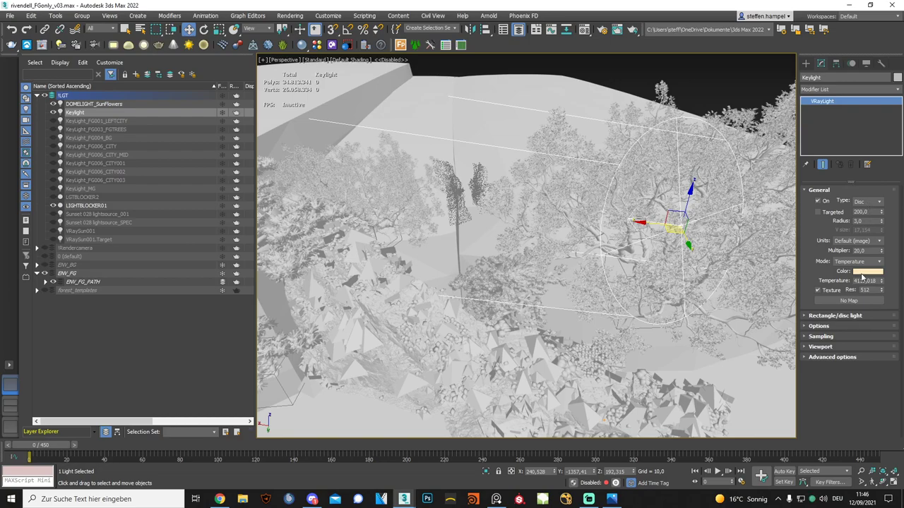
middle_drag(511, 295, 494, 289)
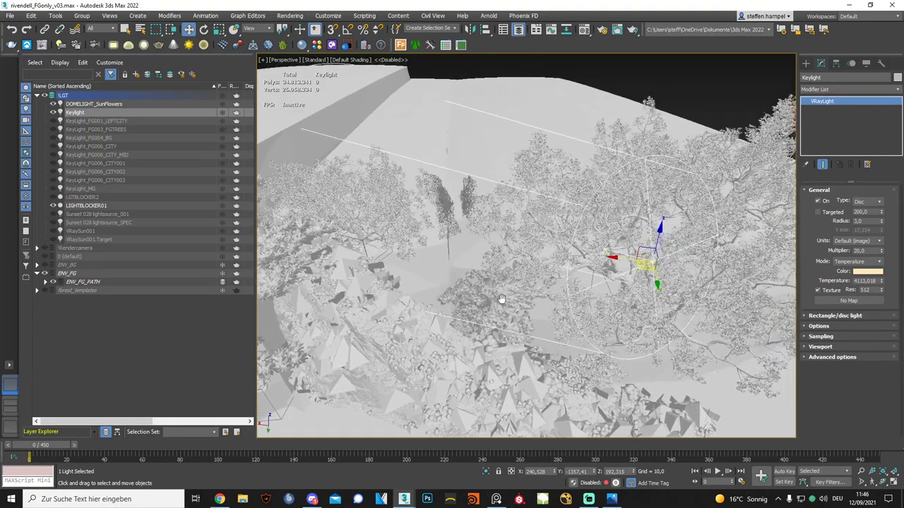
scroll(495, 290, up, 3)
scroll(466, 286, up, 4)
scroll(438, 283, up, 4)
scroll(437, 283, down, 3)
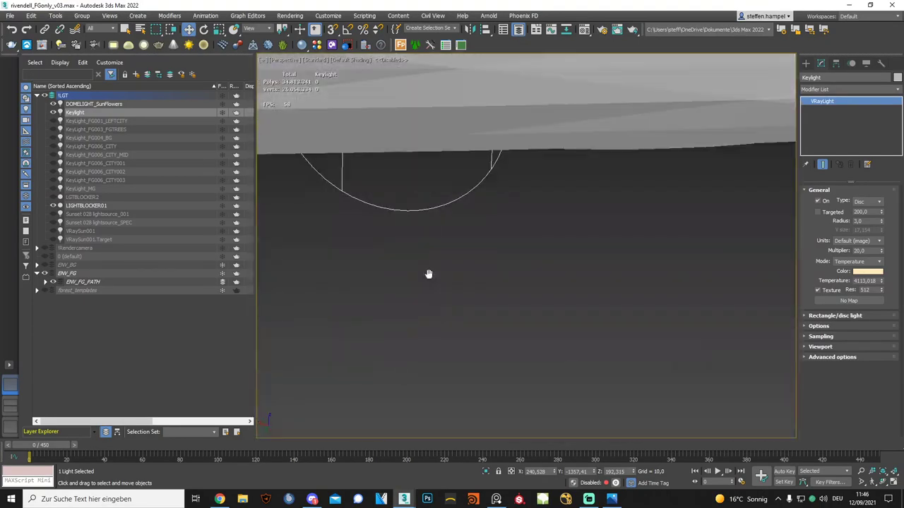
scroll(428, 273, down, 3)
scroll(428, 282, down, 3)
scroll(430, 284, down, 2)
alt+middle_drag(447, 276, 481, 296)
scroll(462, 282, up, 4)
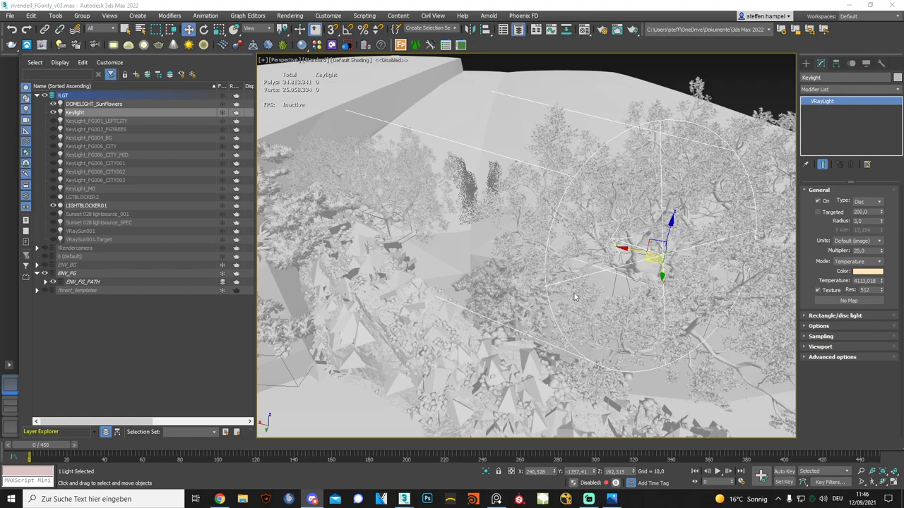
scroll(537, 289, down, 3)
scroll(536, 290, down, 3)
alt+middle_drag(536, 290, 494, 268)
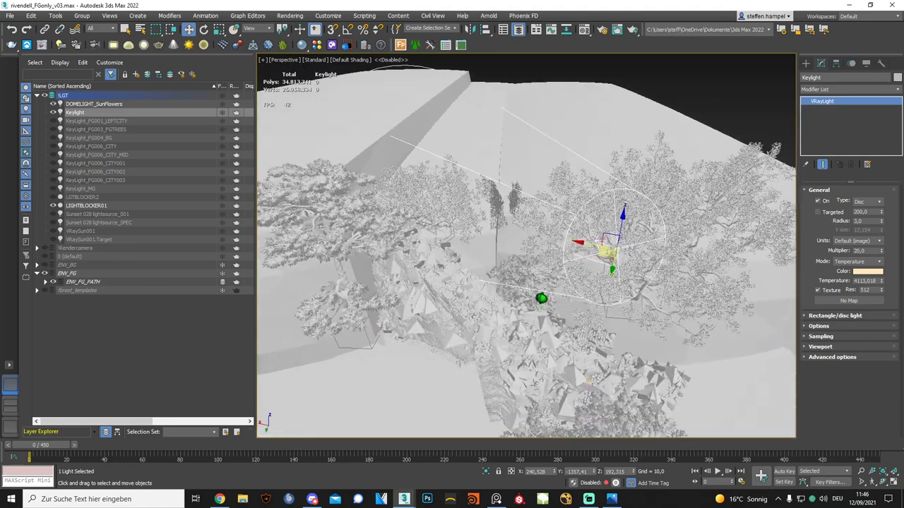
Return to the render camera view and hide the fg_trees and fp_bushes_andgrass layers.
click(9, 427)
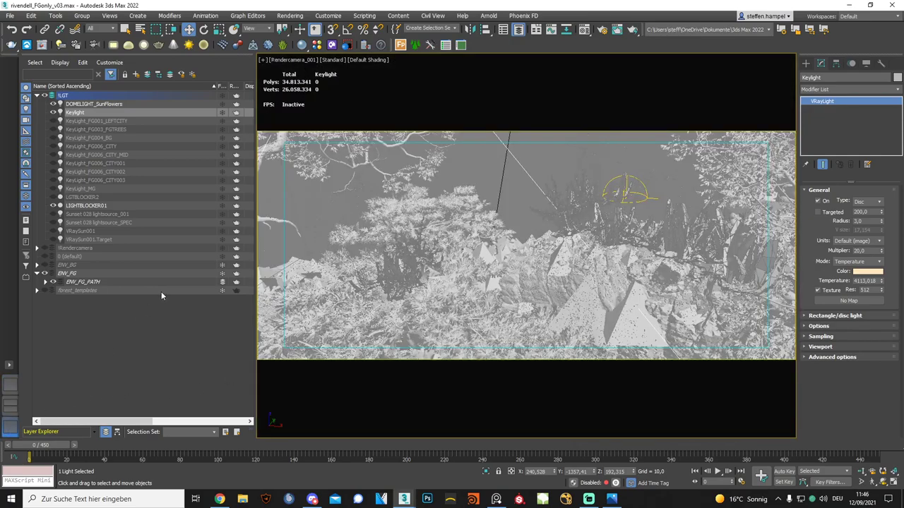
click(38, 95)
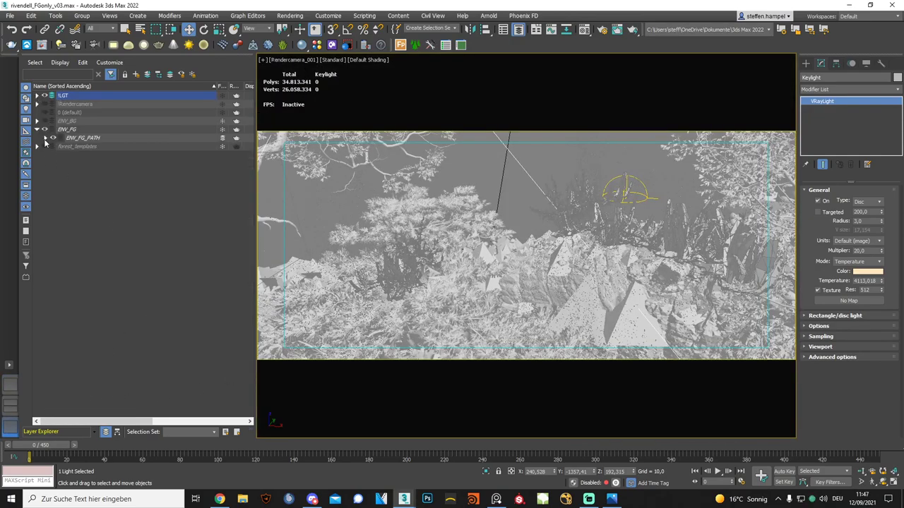
click(44, 139)
click(62, 146)
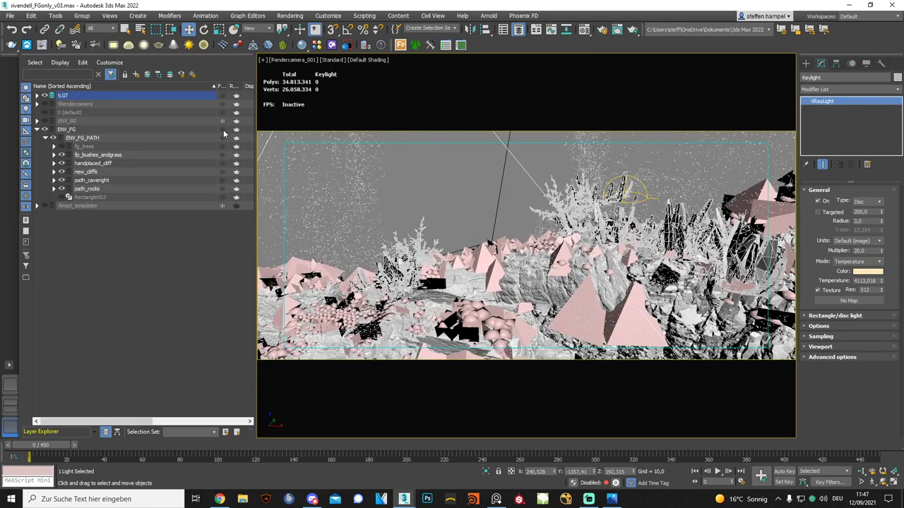
click(63, 155)
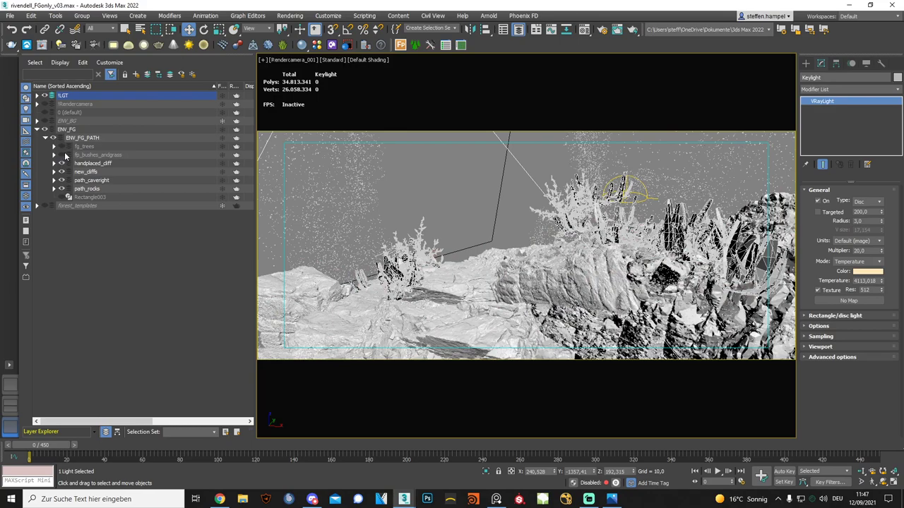
Expand path_rocks and select VRayProxy_pathrocks06, pathrocks05 and pathrocks01.
click(454, 283)
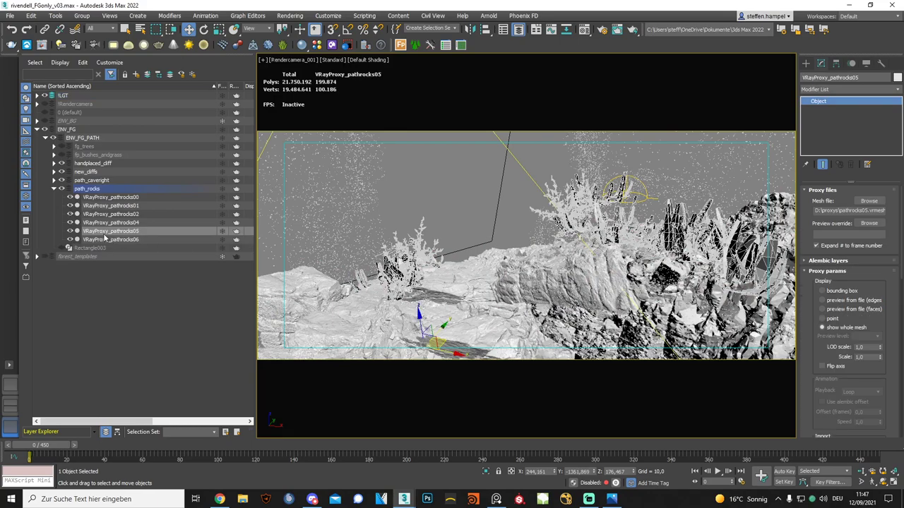
click(131, 239)
click(135, 231)
click(136, 206)
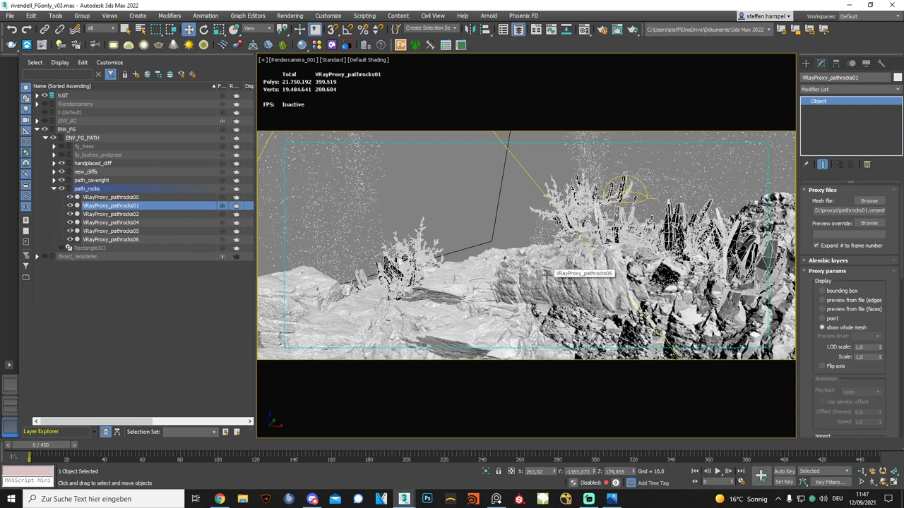
Open the Material Editor on the Pathrocks_FG_SP material.
click(584, 29)
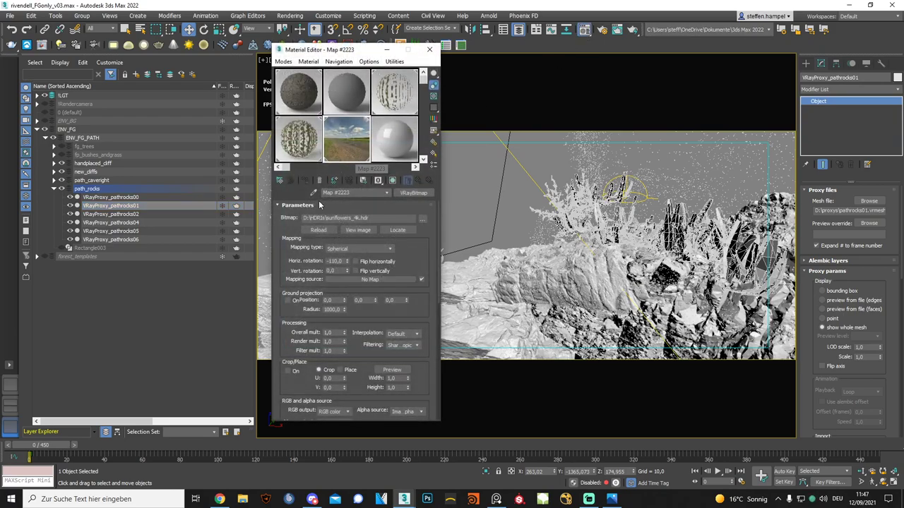
key(q)
click(485, 316)
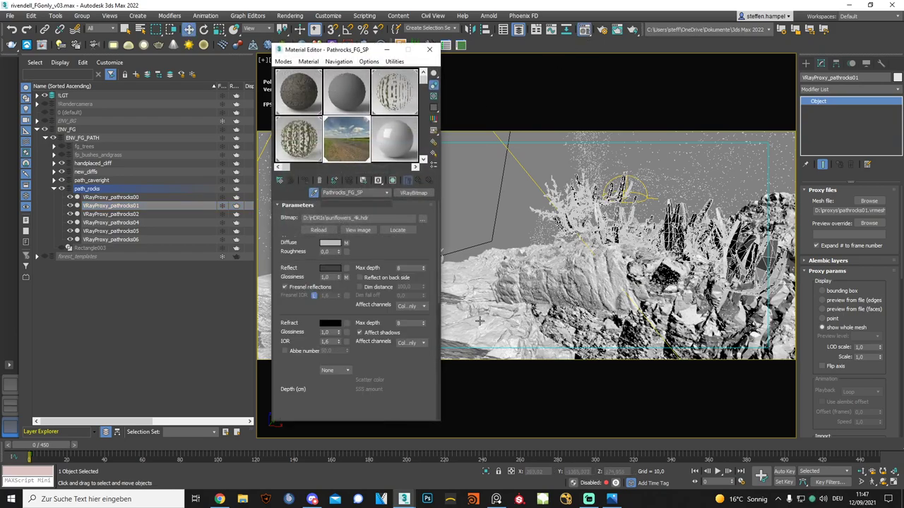
drag(338, 52, 313, 40)
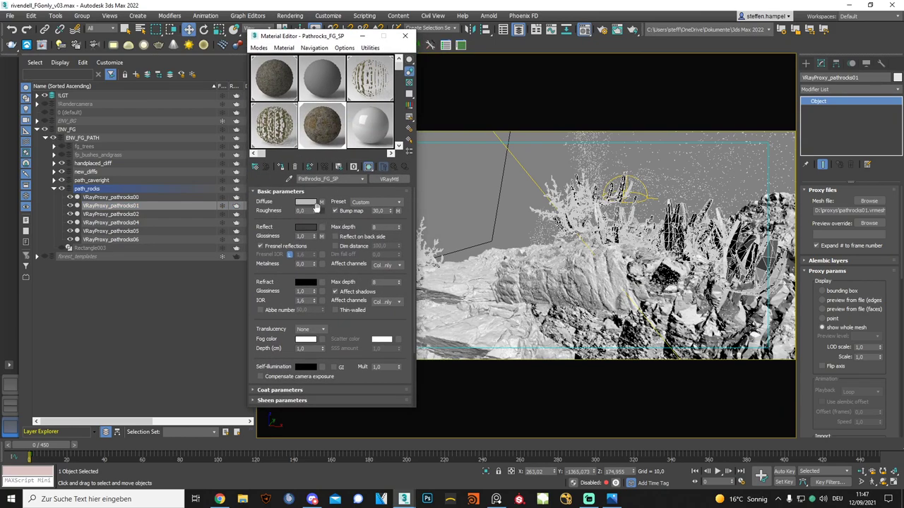
Check the diffuse texture path, dismiss its missing-file error, close the editor and launch Substance Painter.
click(321, 202)
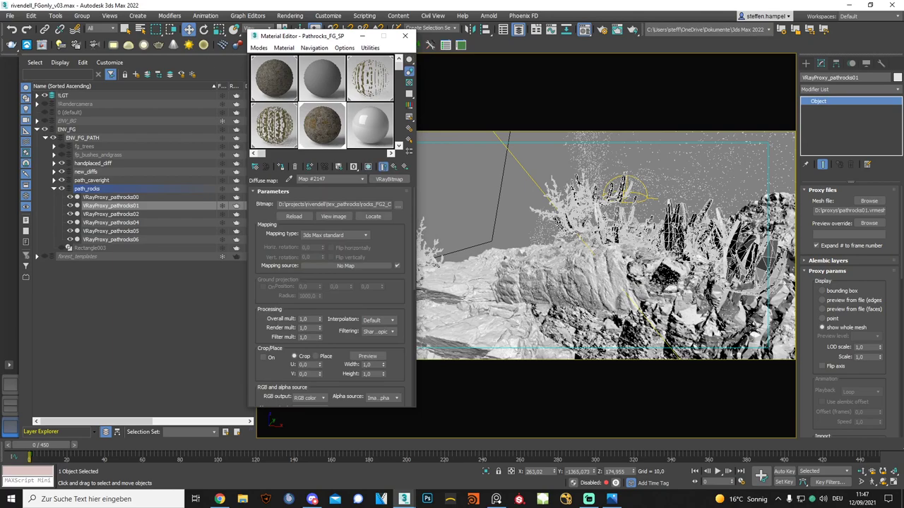
click(339, 205)
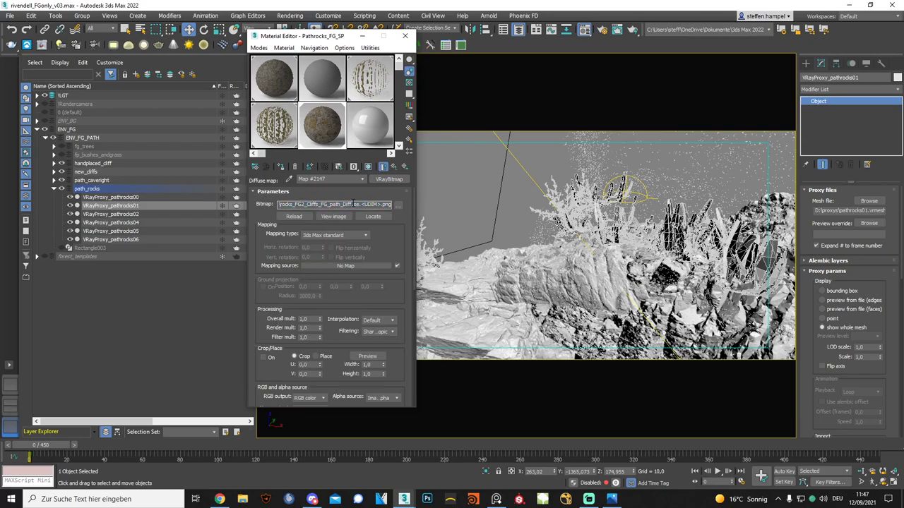
click(331, 218)
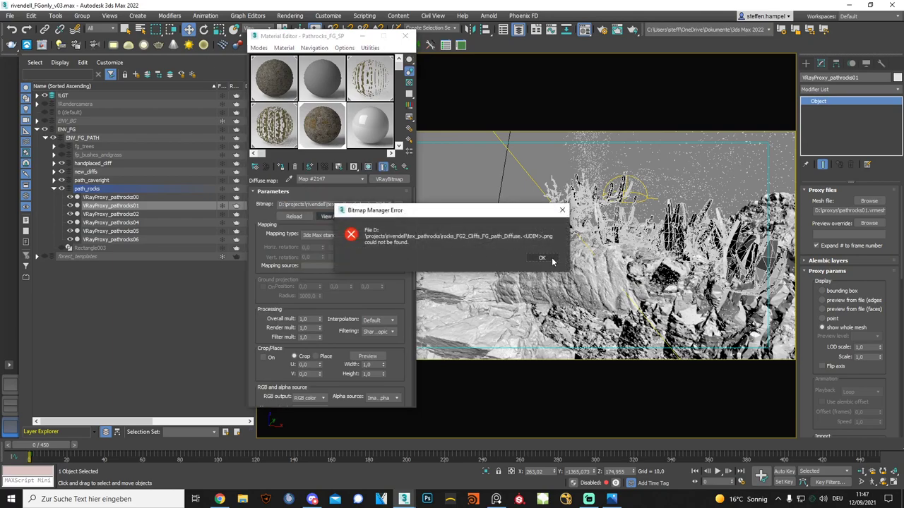
click(550, 259)
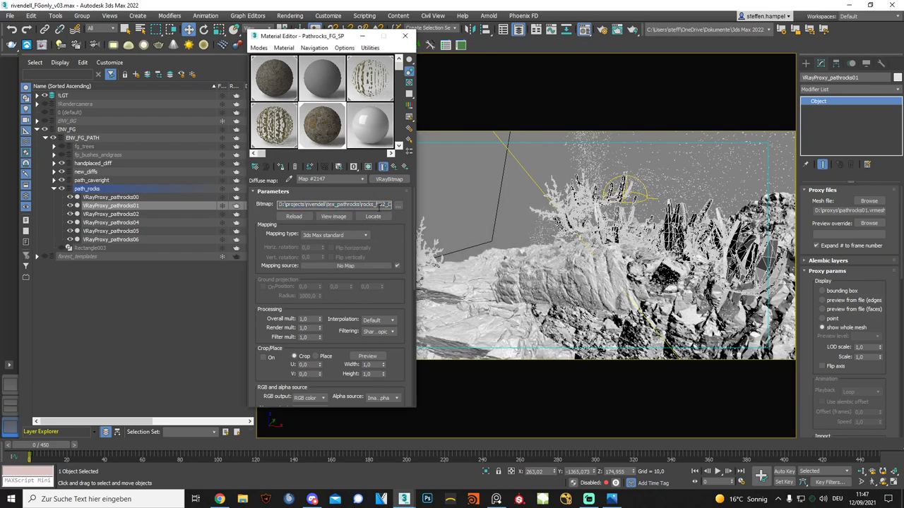
click(405, 35)
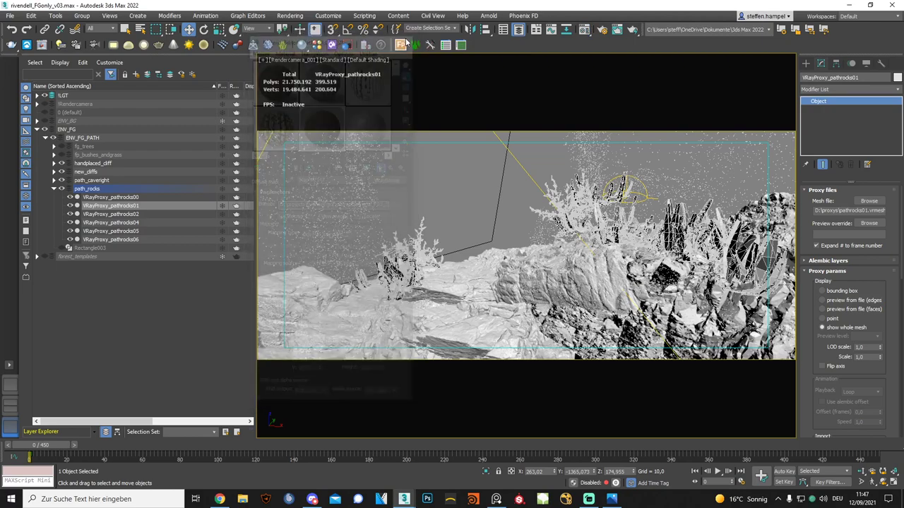
click(519, 501)
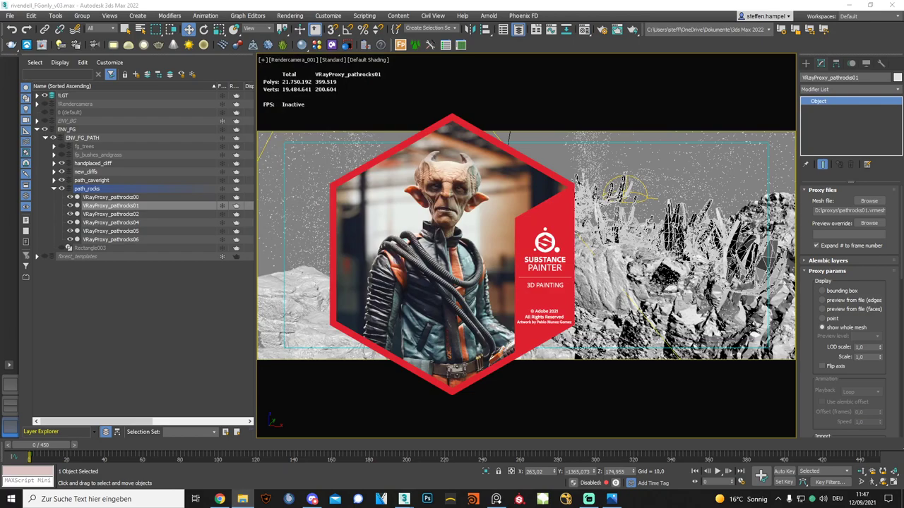
Browse the contents of the rivendell project folder in File Explorer.
click(242, 500)
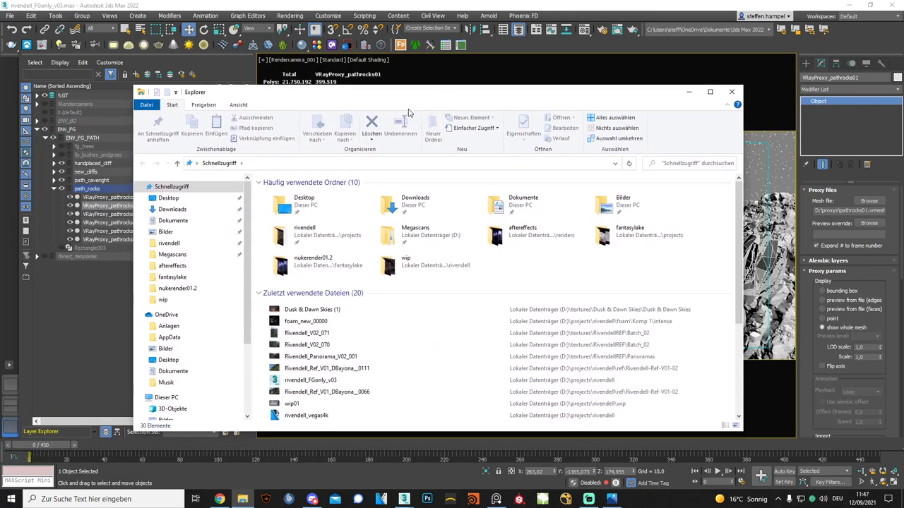
click(169, 243)
scroll(384, 330, down, 5)
scroll(374, 335, down, 5)
scroll(353, 368, down, 5)
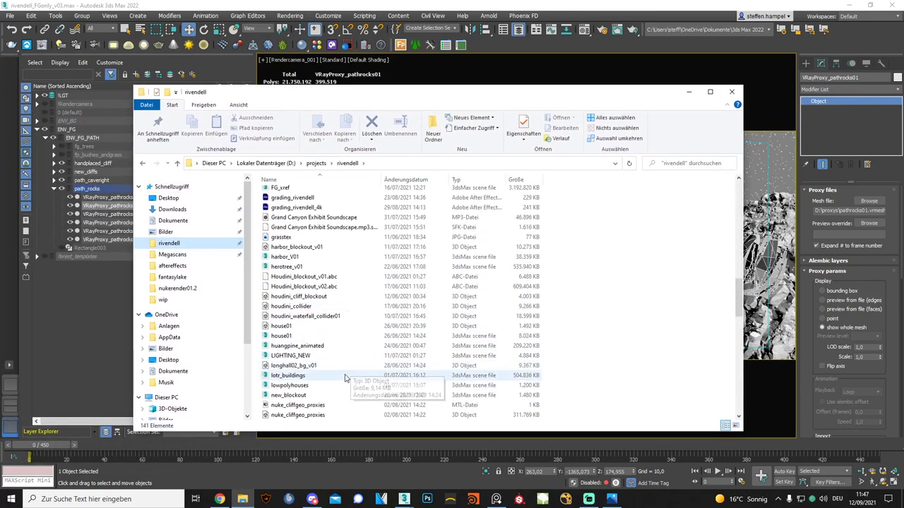
scroll(346, 385, down, 5)
scroll(342, 387, down, 2)
scroll(342, 387, down, 3)
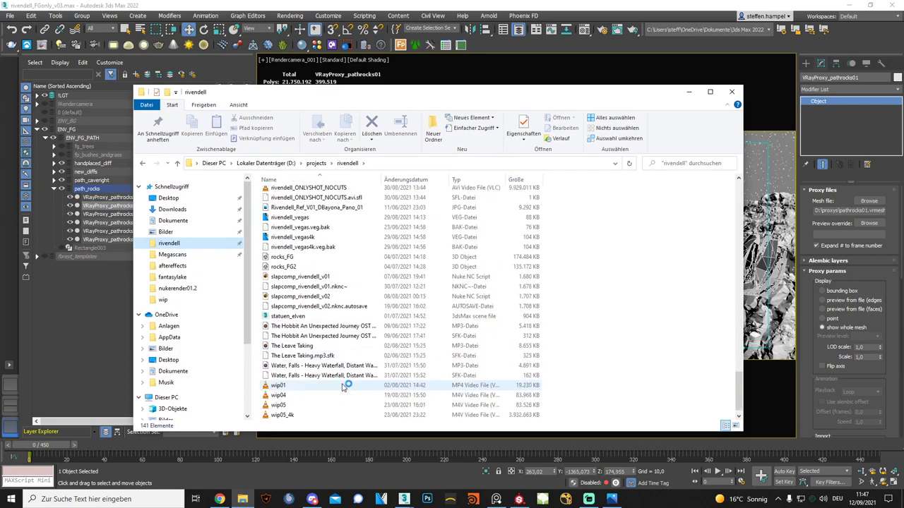
scroll(343, 390, down, 3)
scroll(346, 387, up, 3)
scroll(347, 385, up, 3)
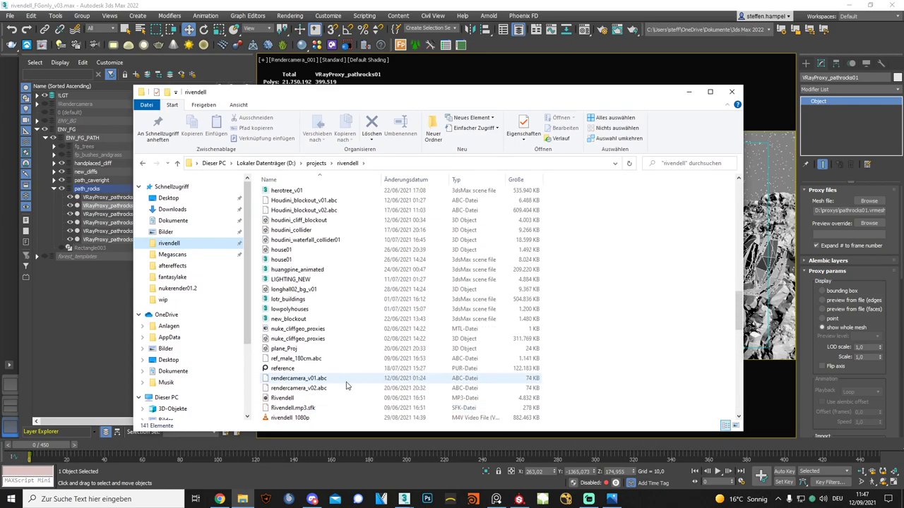
scroll(357, 364, up, 3)
scroll(357, 357, up, 3)
scroll(359, 355, up, 4)
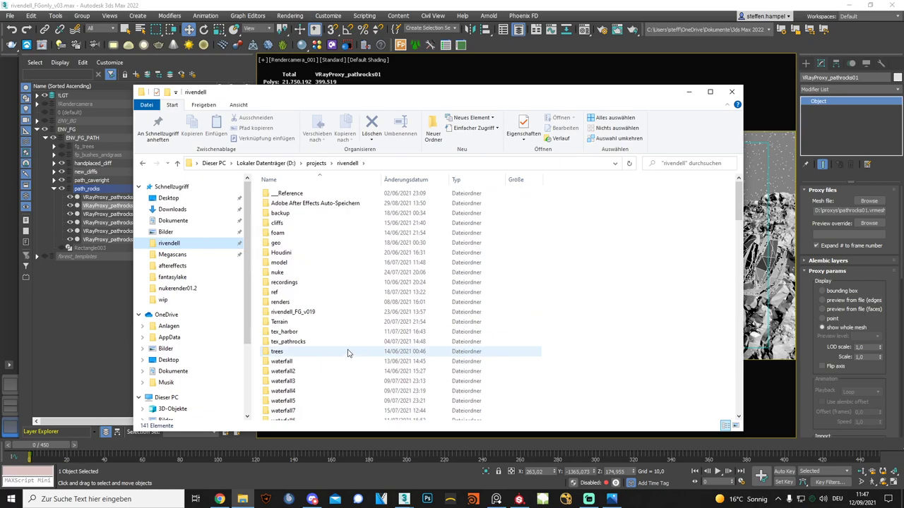
scroll(347, 349, down, 2)
Minimise File Explorer, quit Substance Painter at its driver warning, and clear the scene selection.
click(692, 93)
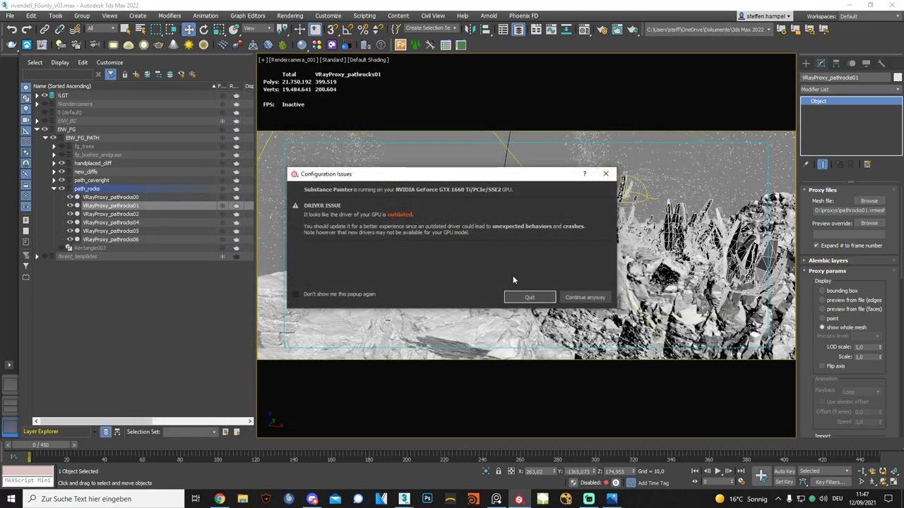
click(530, 300)
click(112, 303)
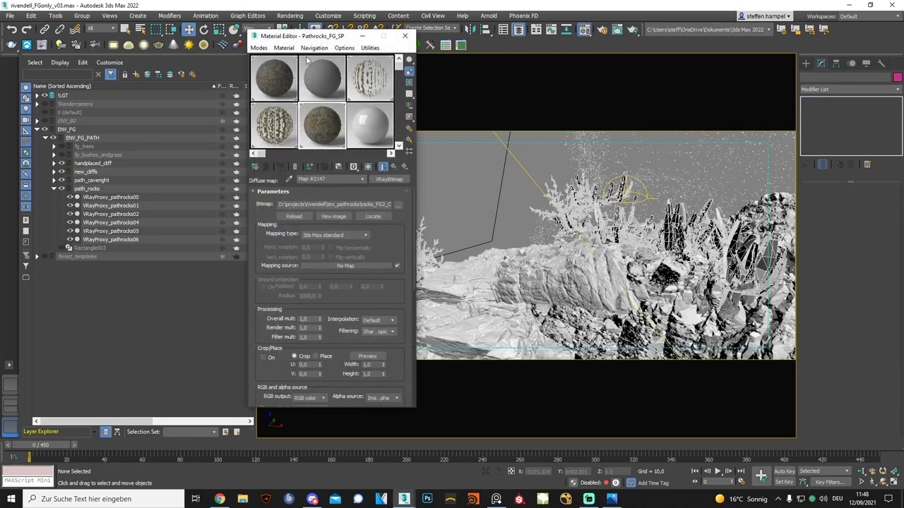
Move the Material Editor aside, close it, and switch the viewport to Perspective.
drag(310, 38, 85, 68)
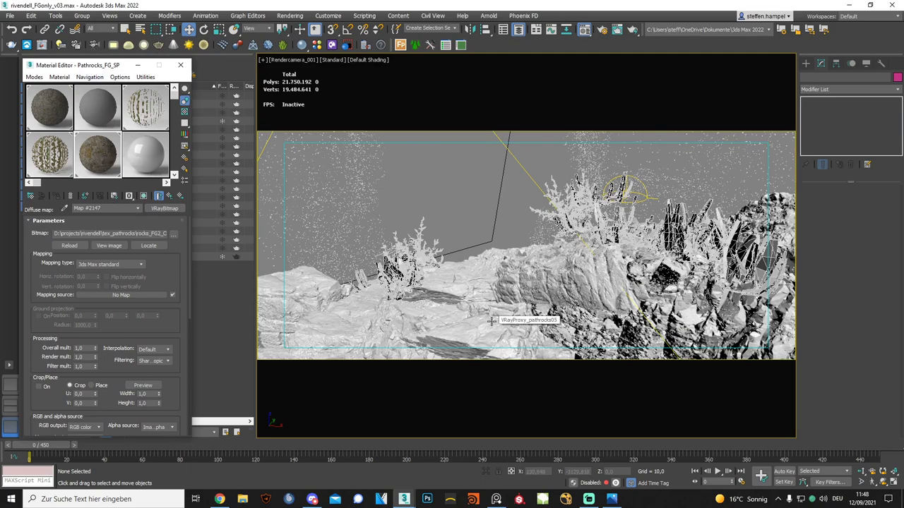
click(180, 65)
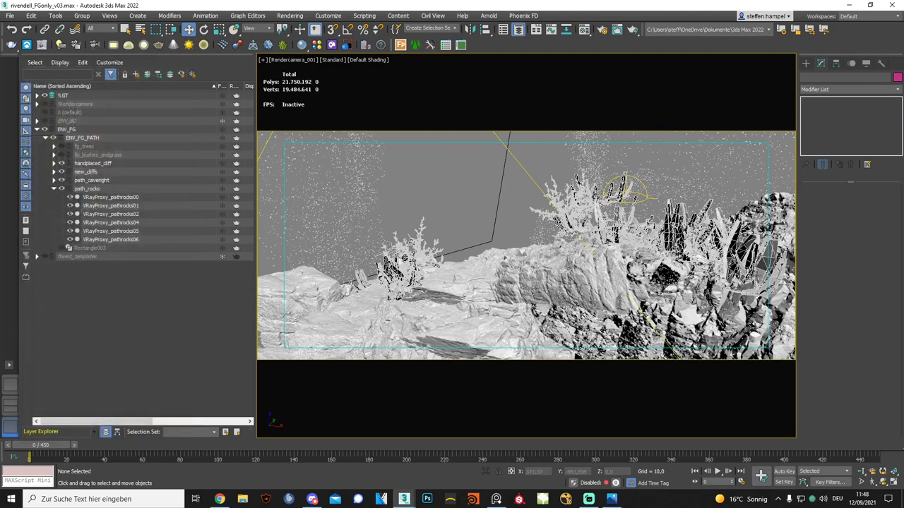
key(p)
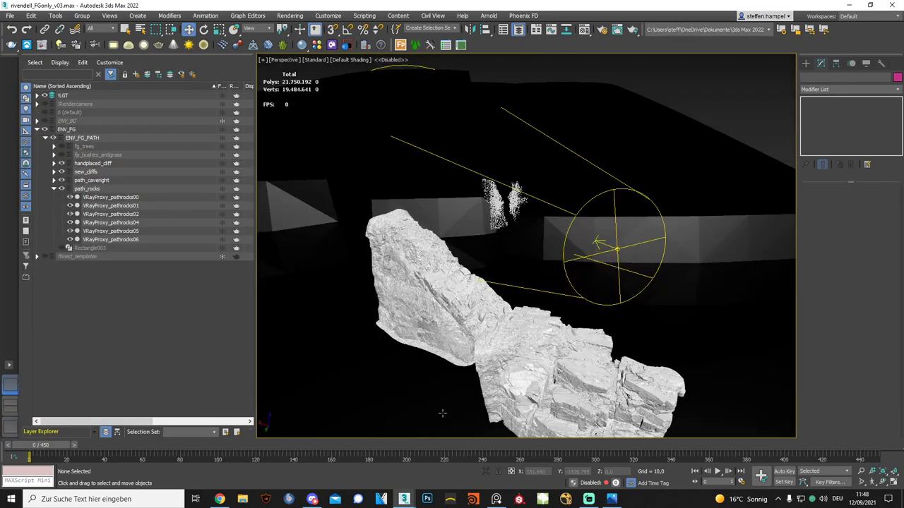
Zoom, orbit and pan around the path rock, then return to the Rendercamera_001 view.
scroll(541, 347, up, 3)
scroll(542, 341, down, 2)
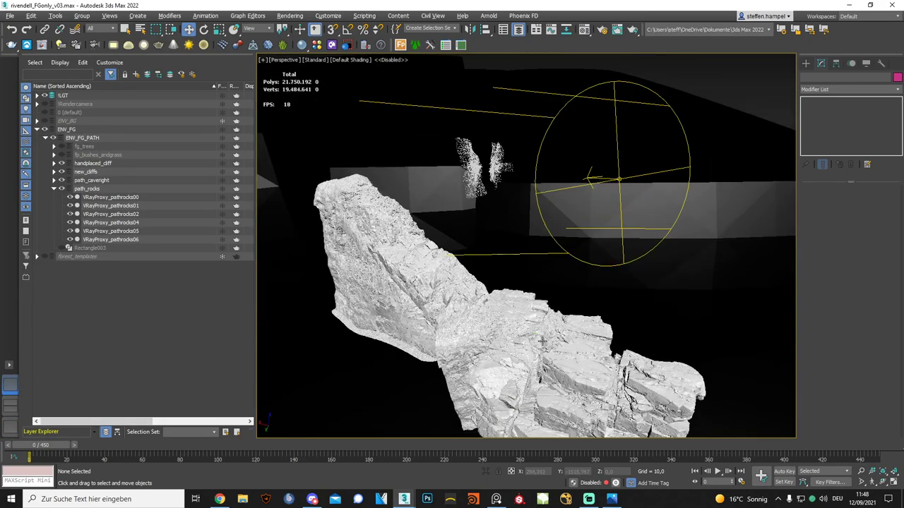
mouse_move(541, 341)
alt+middle_down()
mouse_move(525, 347)
mouse_move(499, 314)
alt+middle_up()
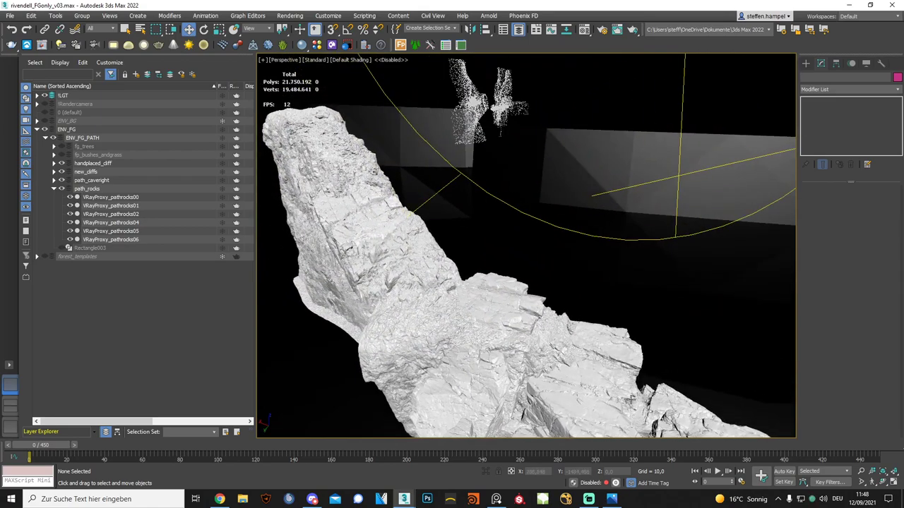
mouse_move(467, 327)
middle_down()
mouse_move(448, 330)
mouse_move(414, 308)
mouse_move(471, 317)
mouse_move(438, 325)
middle_up()
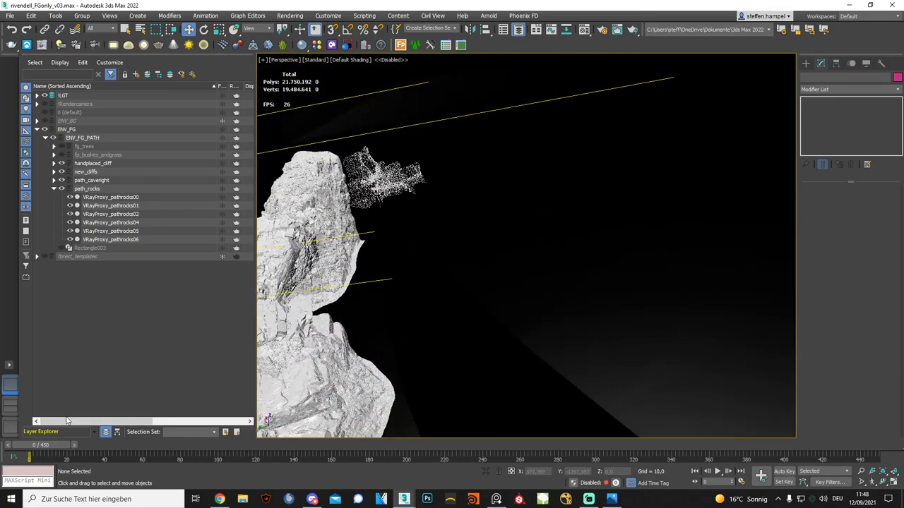
click(14, 427)
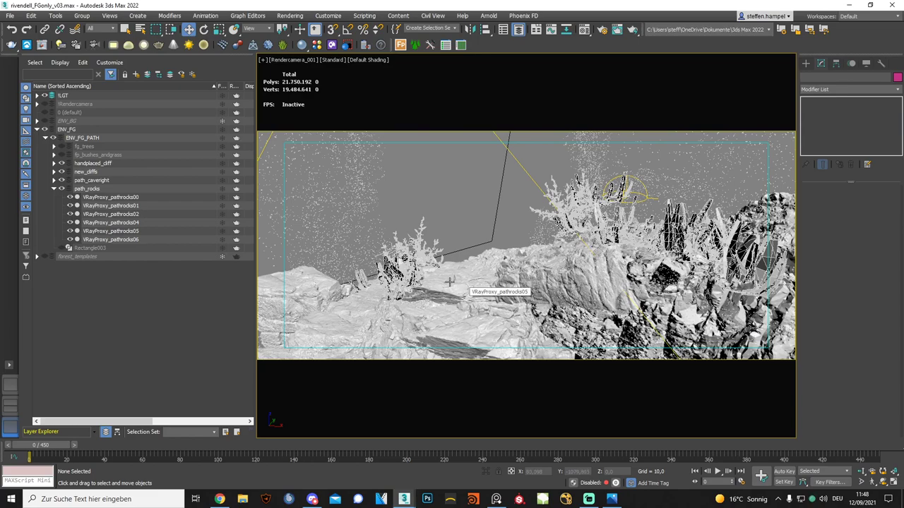
Select VRayProxy_weed_7581_Var1_LOD002, scrub to frame 11 with Move active, then bring up Vimeo.
click(422, 225)
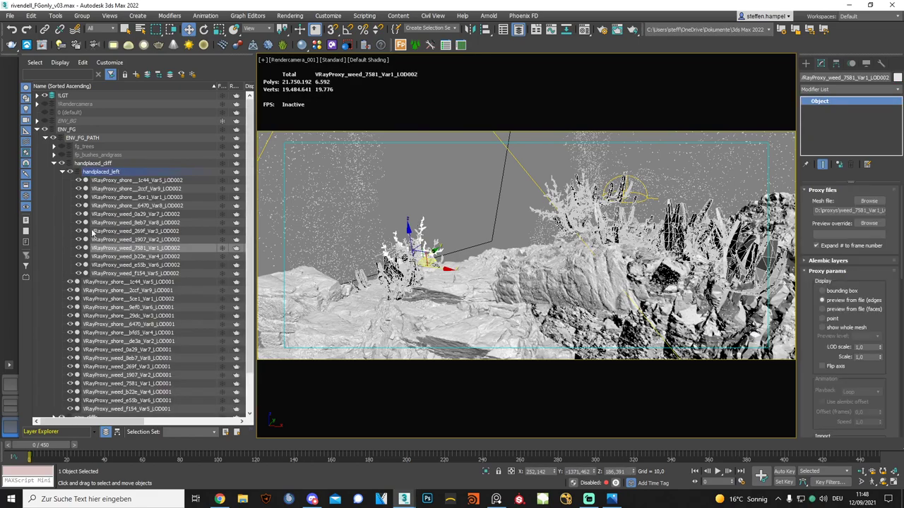
click(80, 249)
drag(55, 445, 71, 450)
key(w)
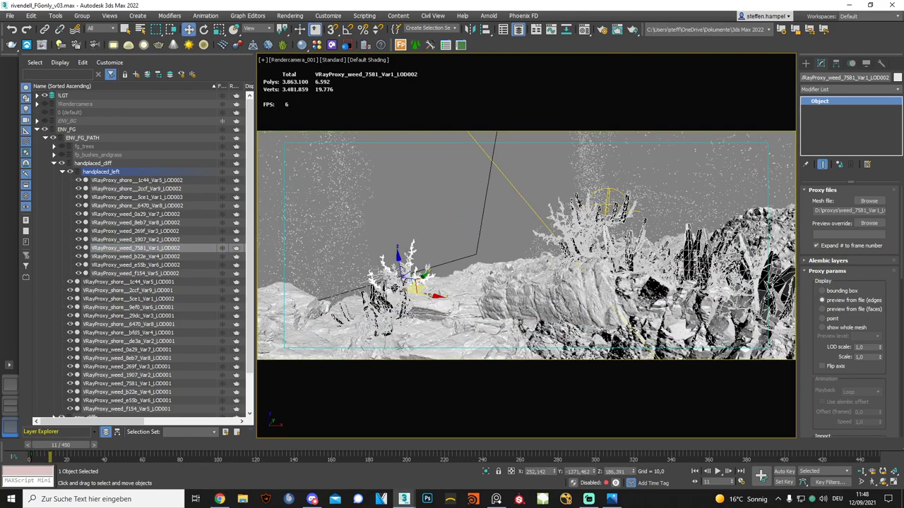
click(220, 499)
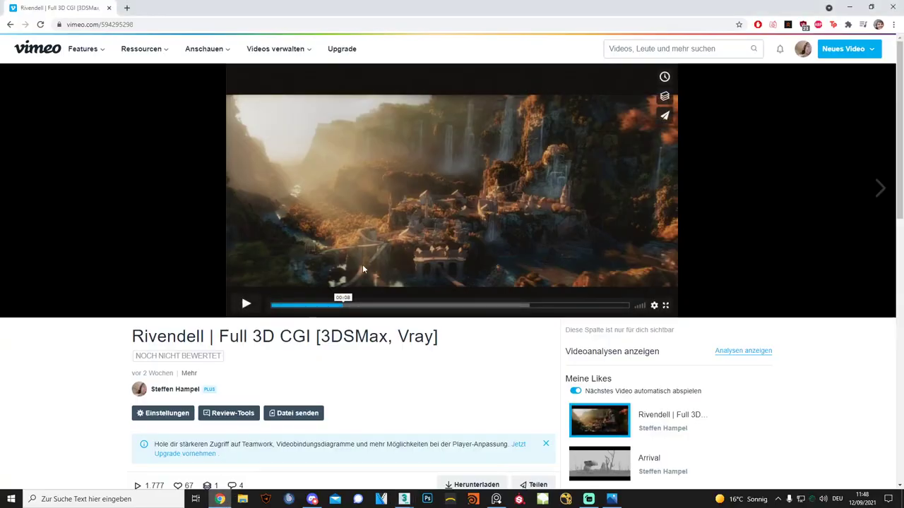
Play the Rivendell film fullscreen, restart it from the beginning twice, then exit fullscreen.
click(246, 304)
click(273, 305)
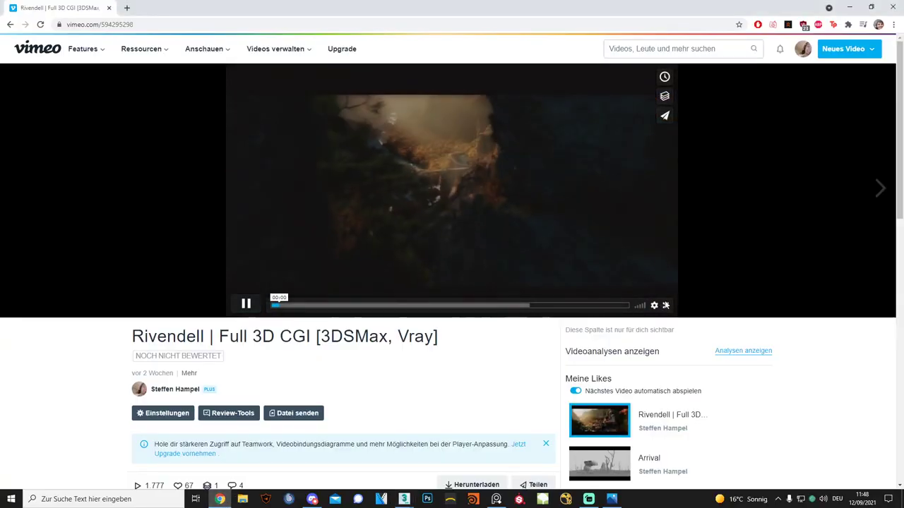
key(f)
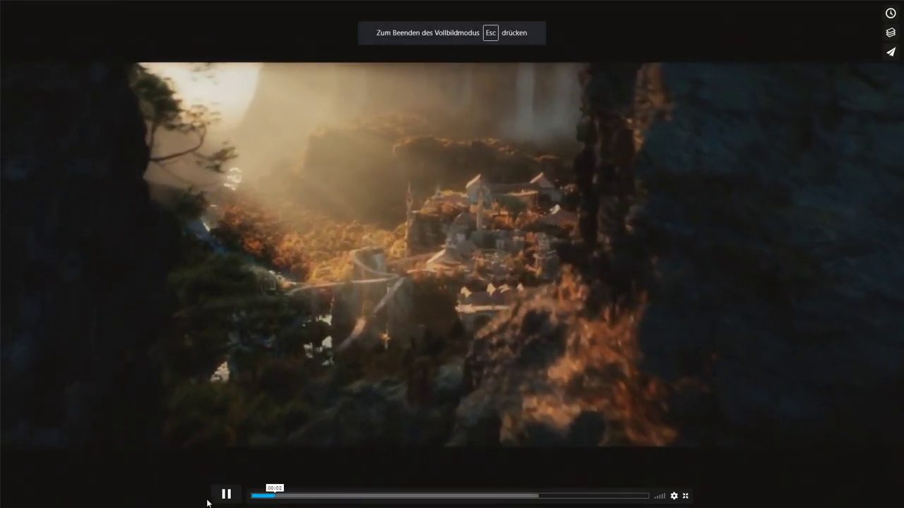
click(253, 497)
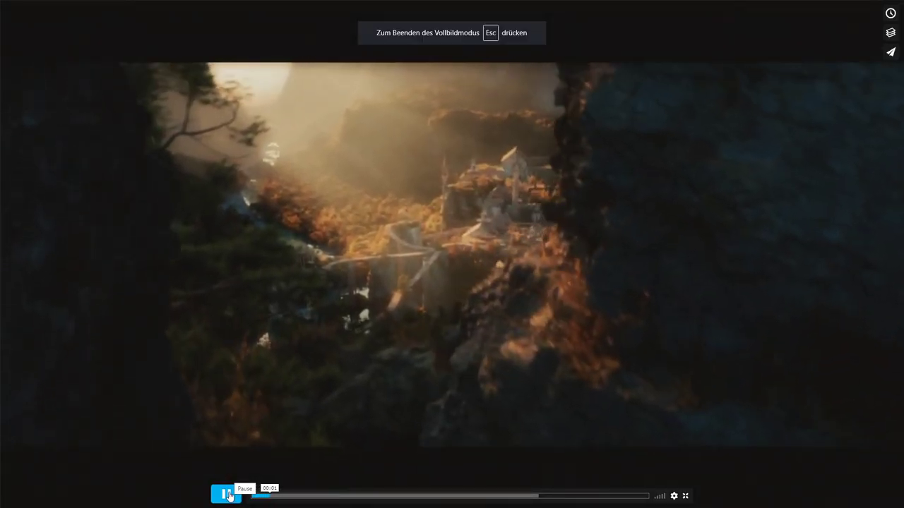
click(253, 497)
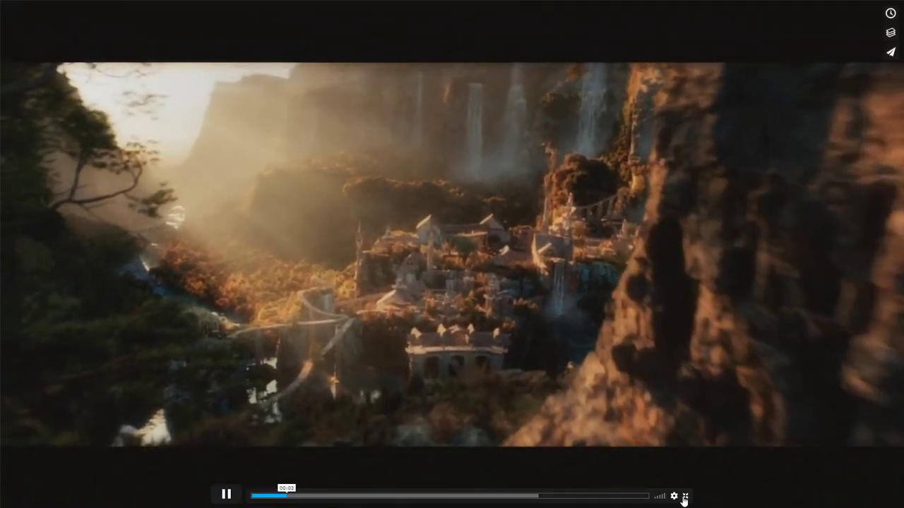
click(685, 496)
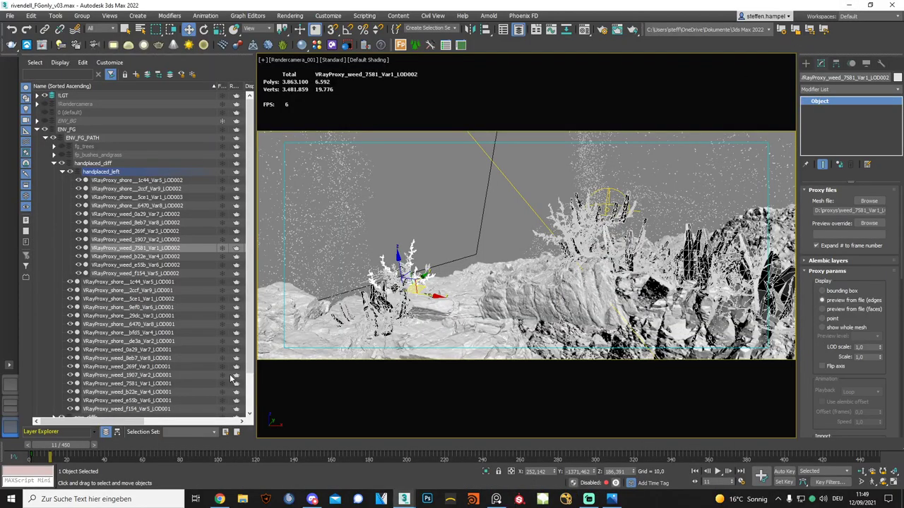
Collapse handplaced_left and handplaced_cliff, then unhide and expand the fg_bushes_andgrass layer.
click(62, 172)
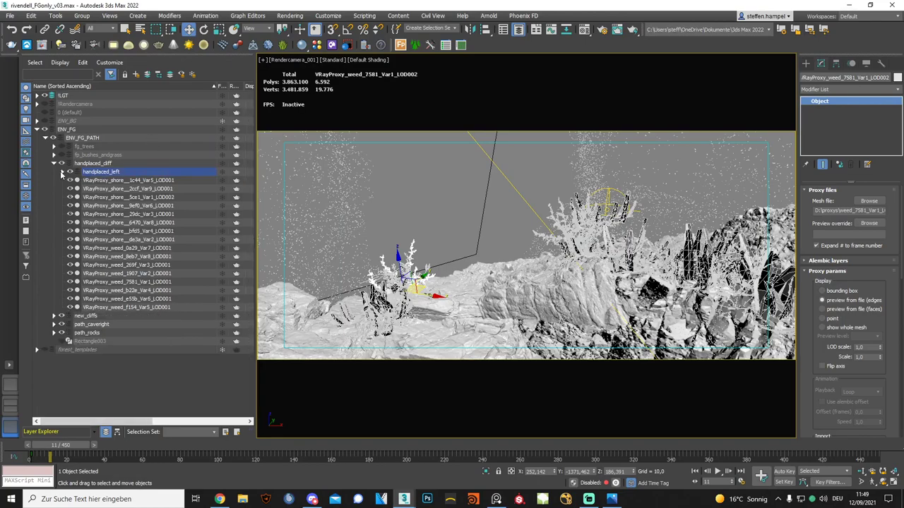
click(55, 164)
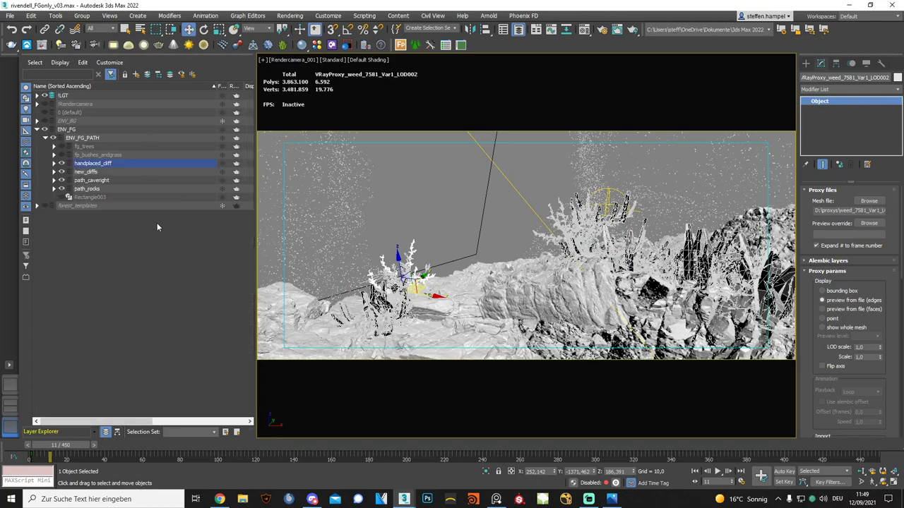
click(62, 154)
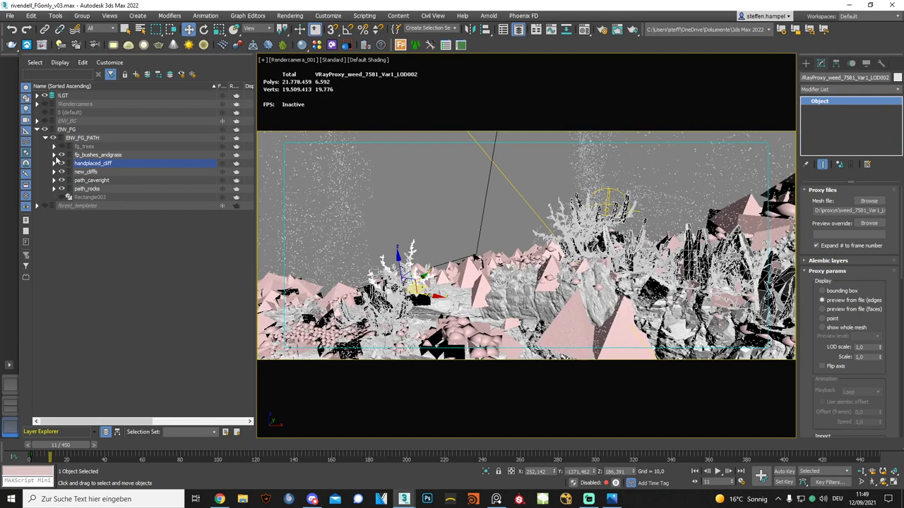
click(54, 154)
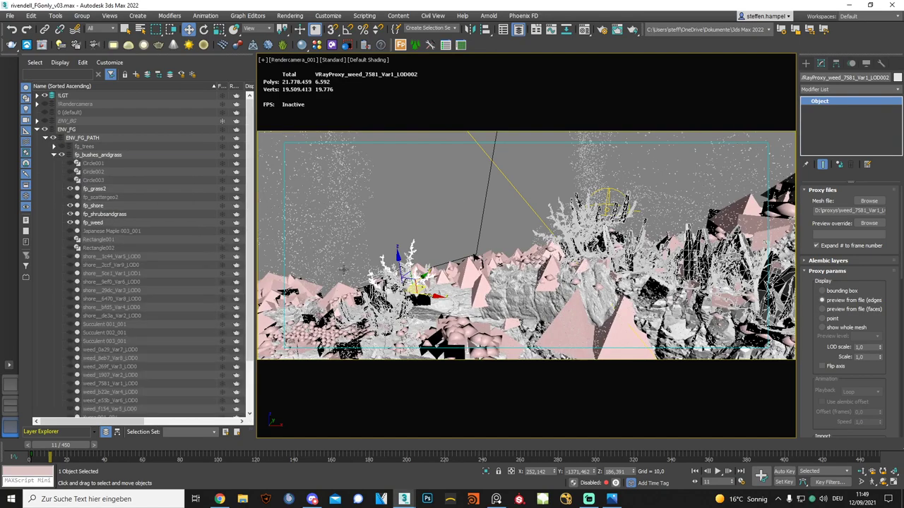
Toggle the fp_weed layer off and on, then open the PureRef reference board's menu.
click(70, 223)
click(70, 223)
click(611, 498)
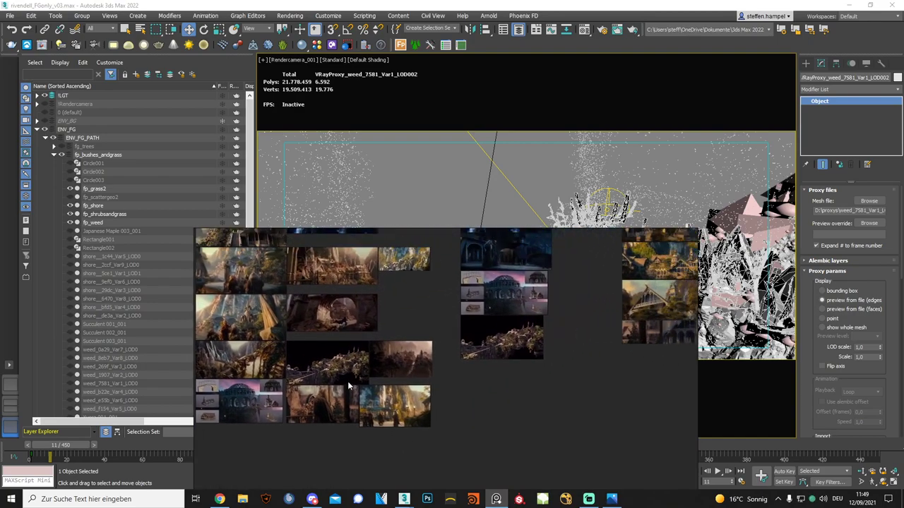
right_click(467, 368)
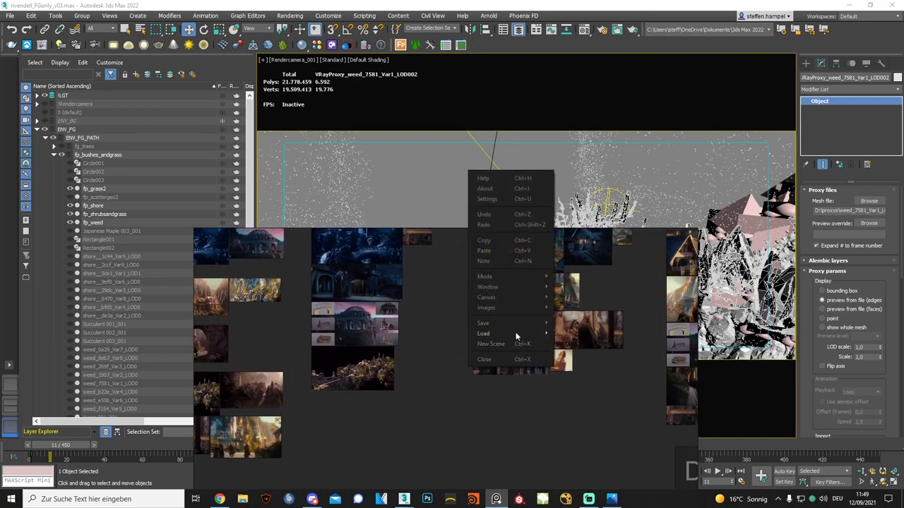
mouse_move(576, 344)
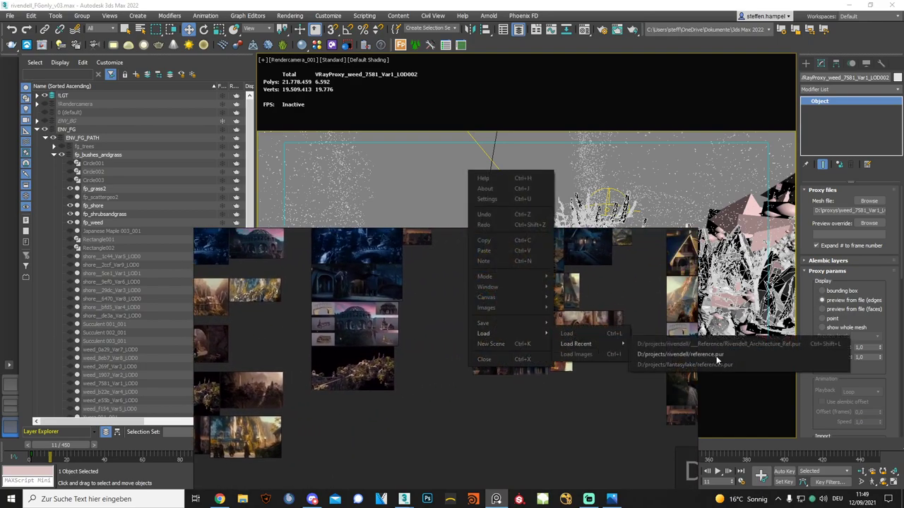
Load the recent rivendell/reference.pur board in PureRef and zoom in on it.
click(716, 355)
scroll(404, 401, up, 3)
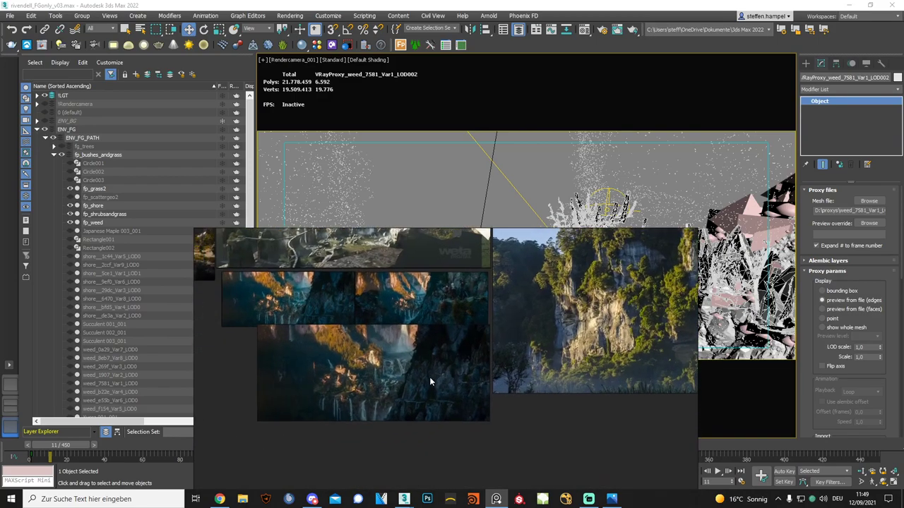
scroll(429, 377, up, 3)
scroll(521, 360, up, 1)
scroll(521, 360, up, 2)
scroll(460, 365, up, 2)
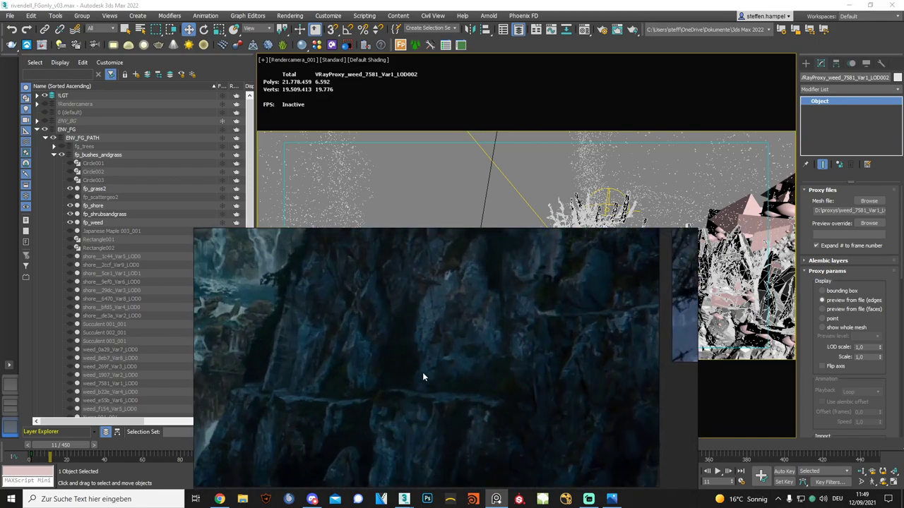
scroll(424, 375, up, 2)
scroll(500, 329, up, 1)
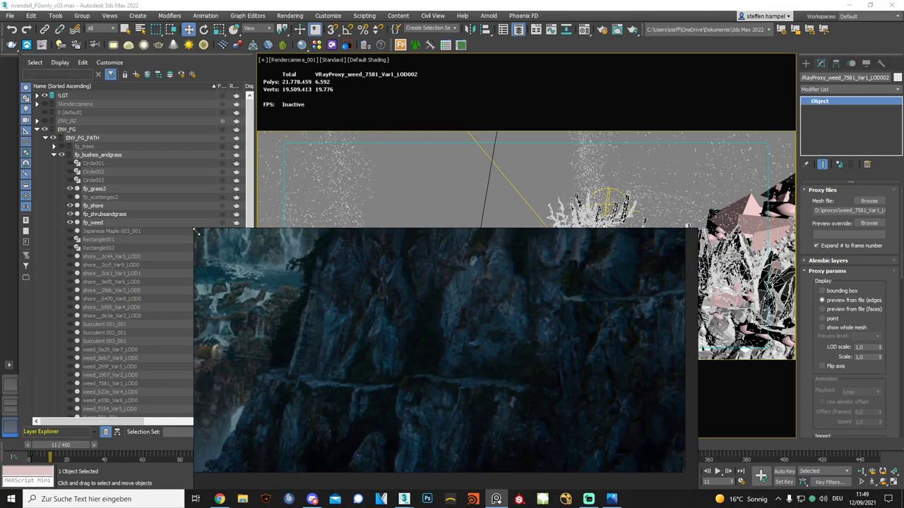
Enlarge the PureRef window, then zoom and pan onto the narrow cliff path still.
drag(196, 232, 101, 88)
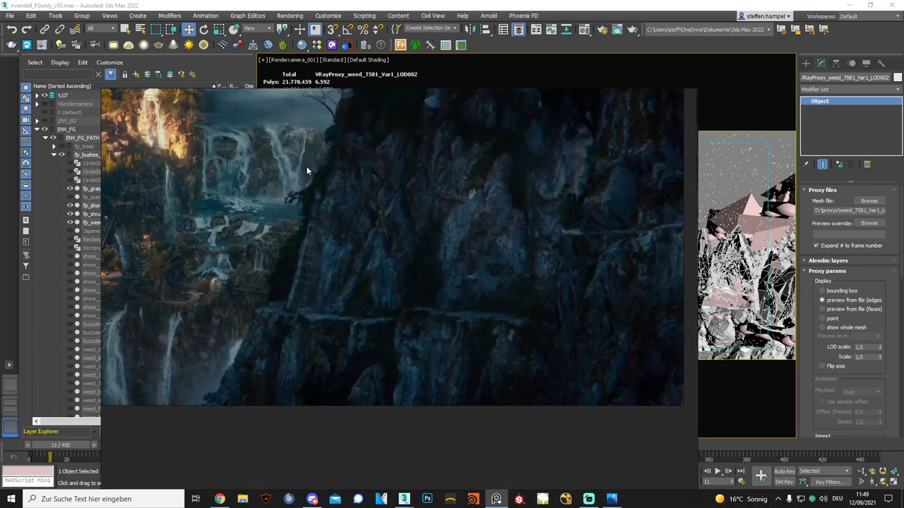
scroll(314, 196, up, 1)
scroll(351, 241, up, 2)
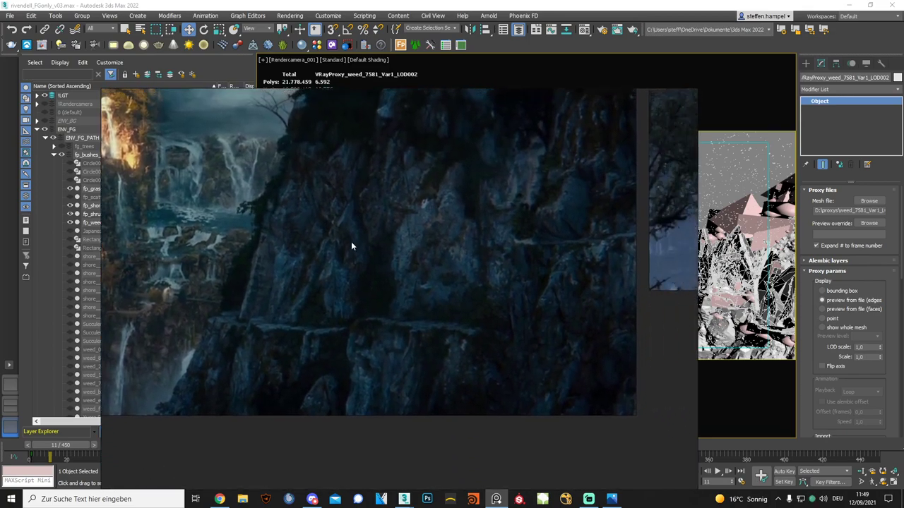
scroll(339, 322, up, 2)
scroll(367, 302, up, 2)
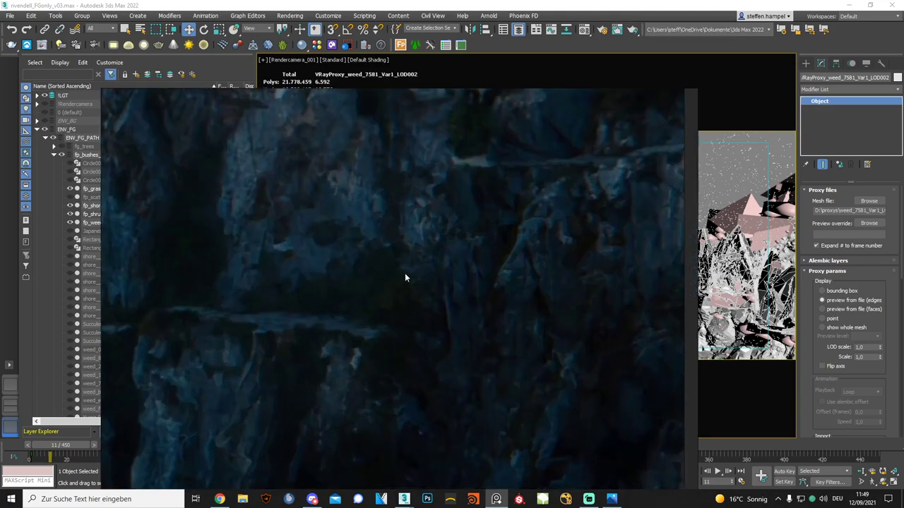
scroll(368, 355, up, 1)
scroll(395, 347, up, 1)
drag(328, 330, 385, 320)
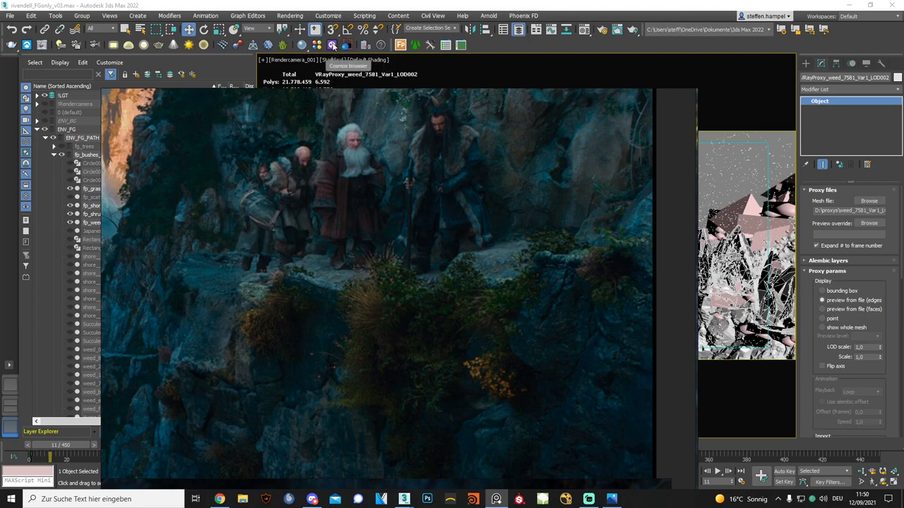
Dismiss the Chaos Cosmos Browser, deselect the weed proxy, then bring the PureRef board forward.
click(332, 45)
drag(227, 44, 235, 45)
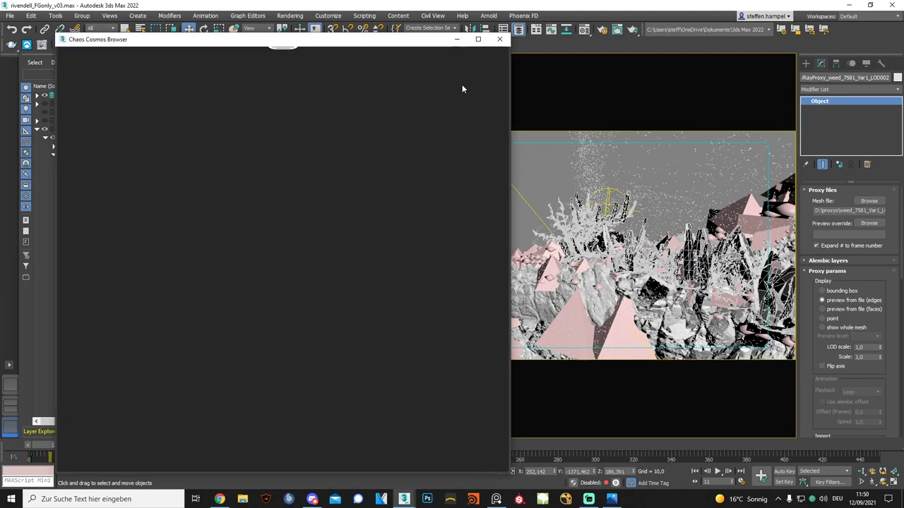
click(499, 39)
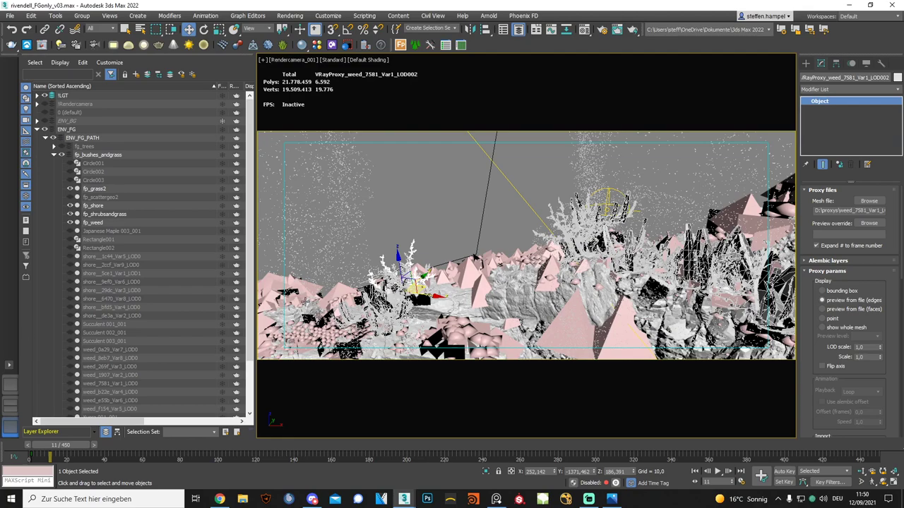
click(453, 185)
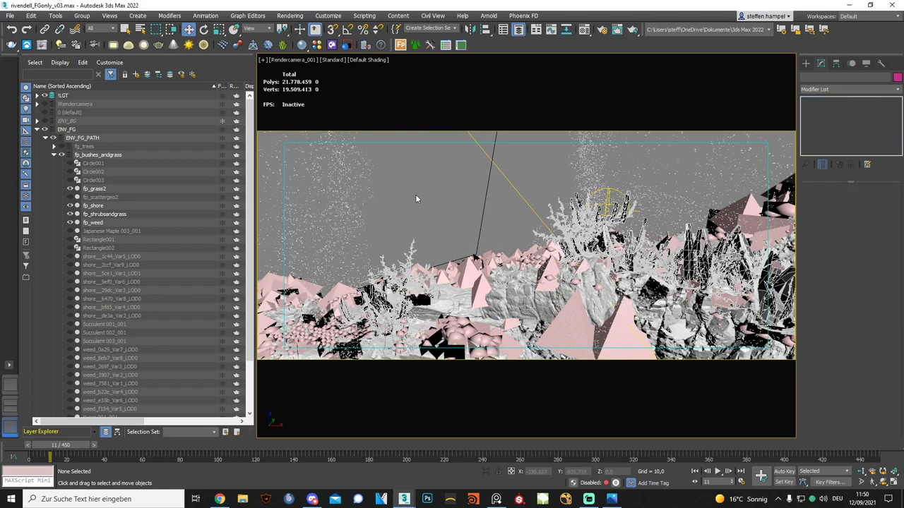
click(496, 499)
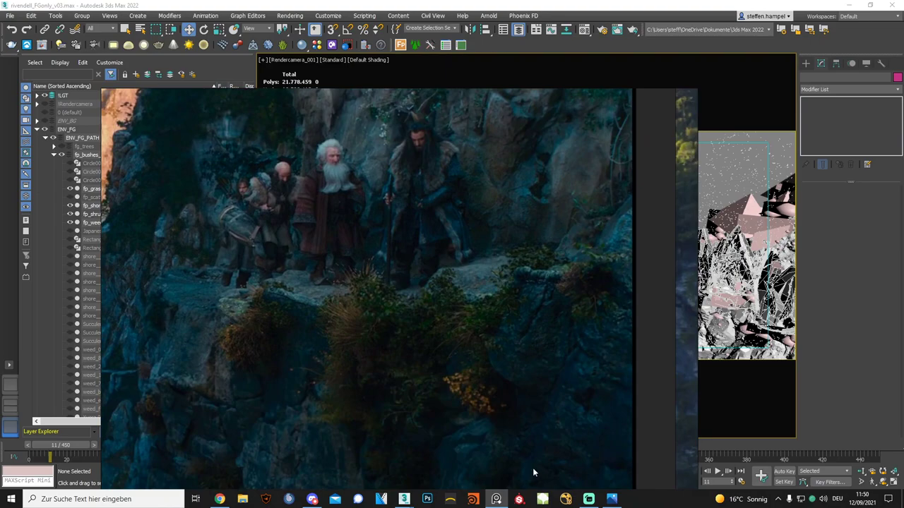
Play the Rivendell film from the start in fullscreen, pause at 00:05, then exit fullscreen.
click(219, 500)
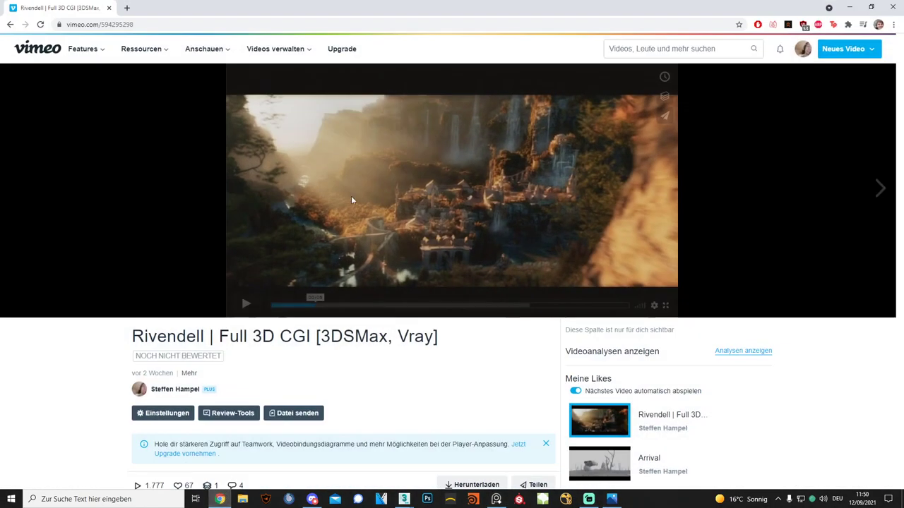
click(351, 199)
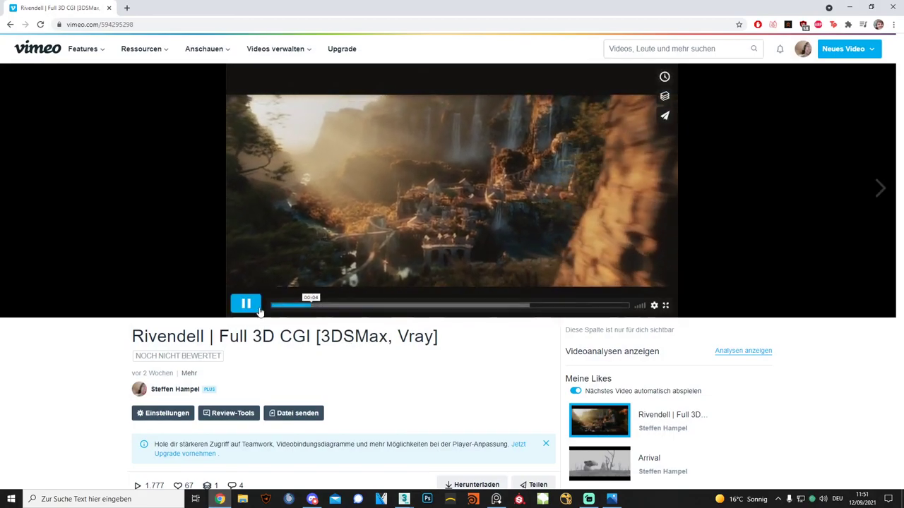
click(292, 307)
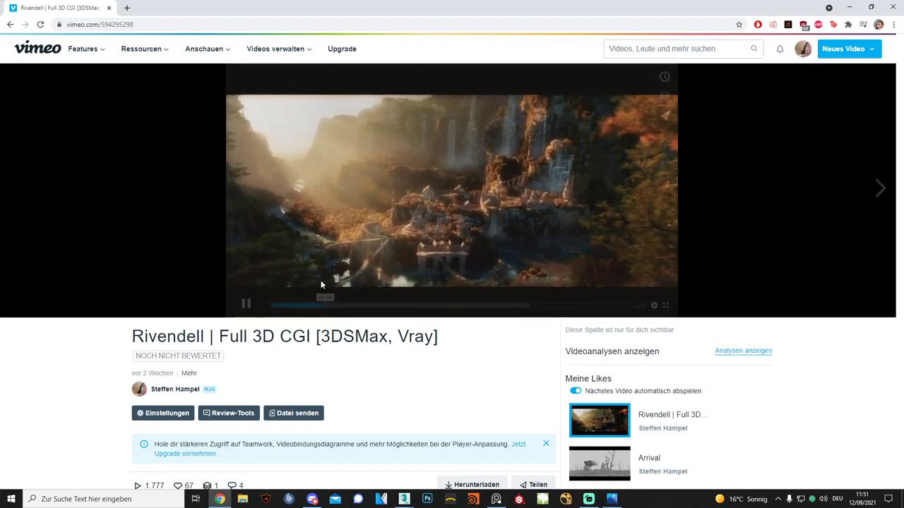
click(276, 306)
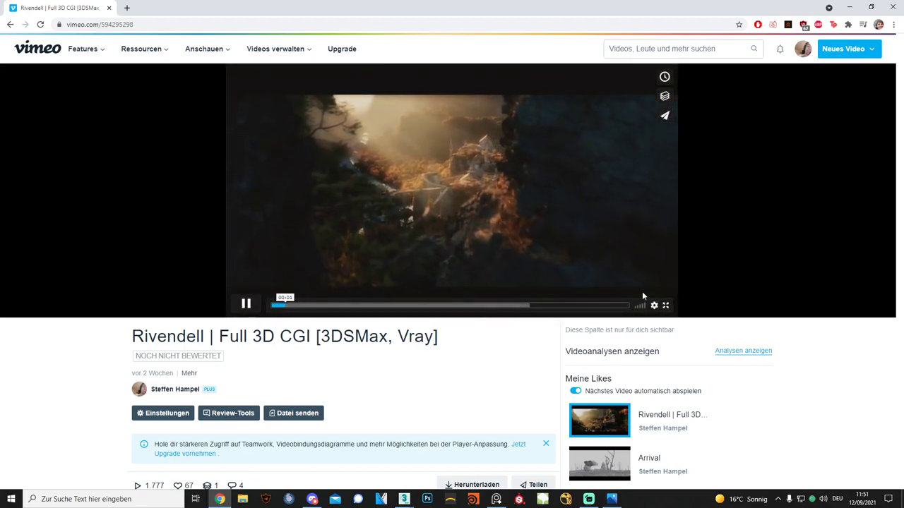
click(665, 305)
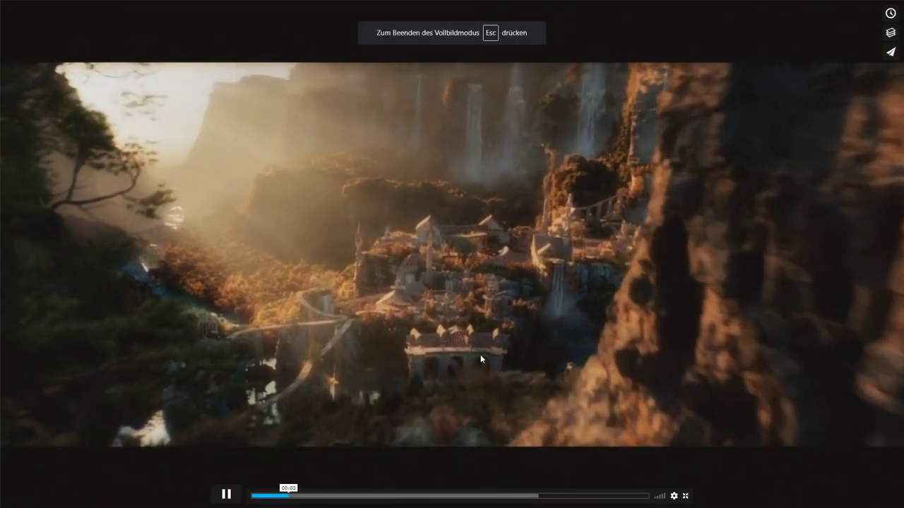
click(503, 414)
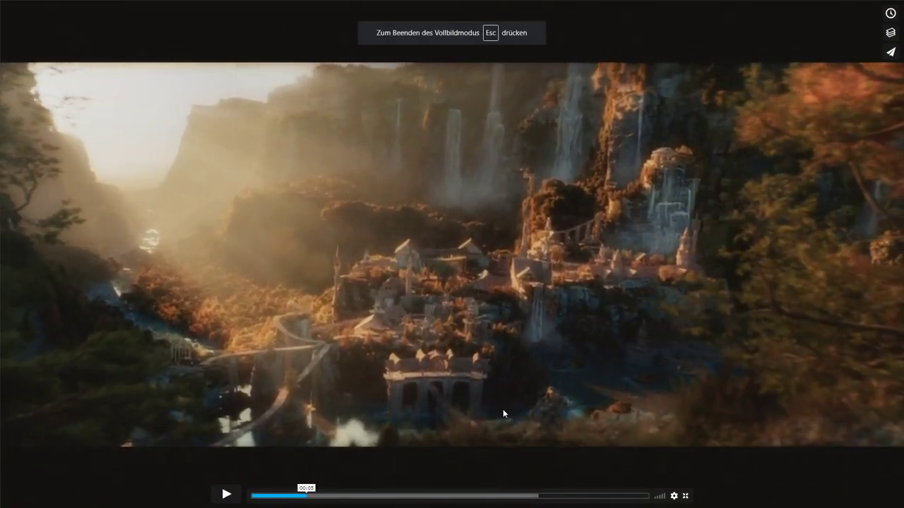
click(685, 495)
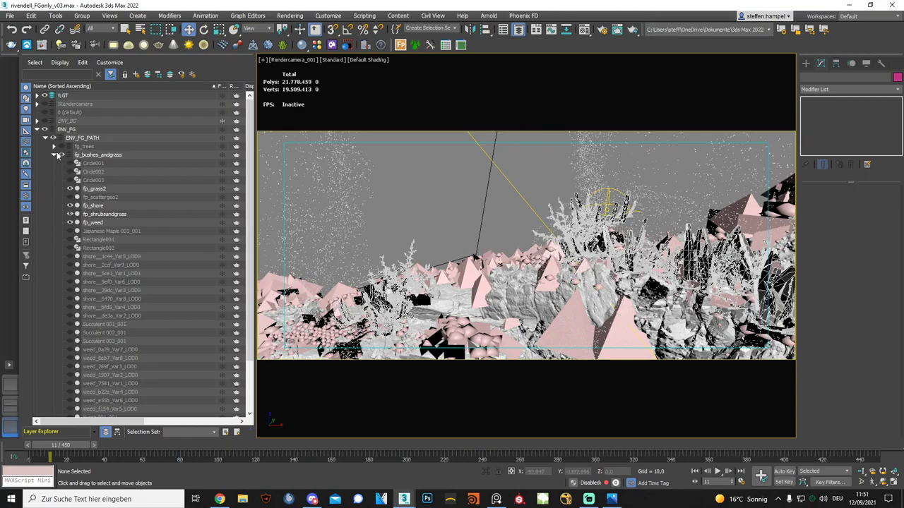
Unhide fg_trees, select the oak's leaf objects to check their Point Cache, then deselect.
click(61, 146)
click(54, 155)
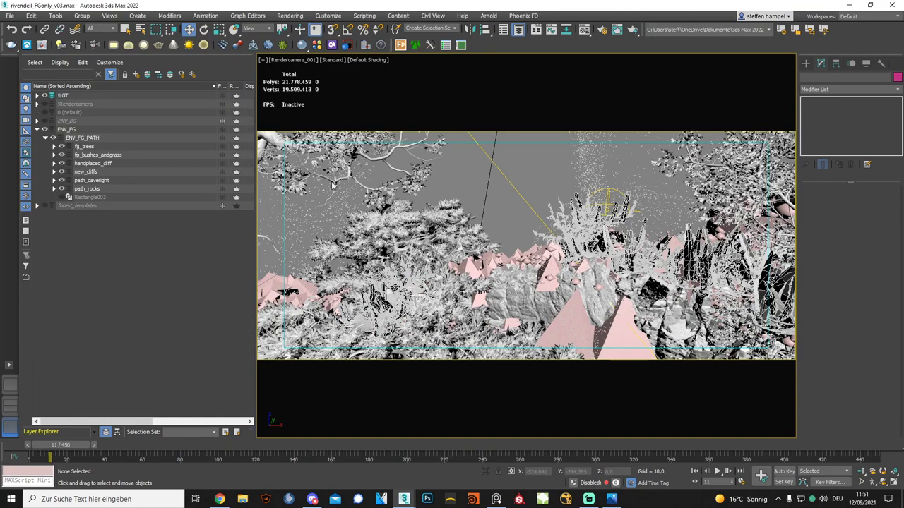
click(418, 172)
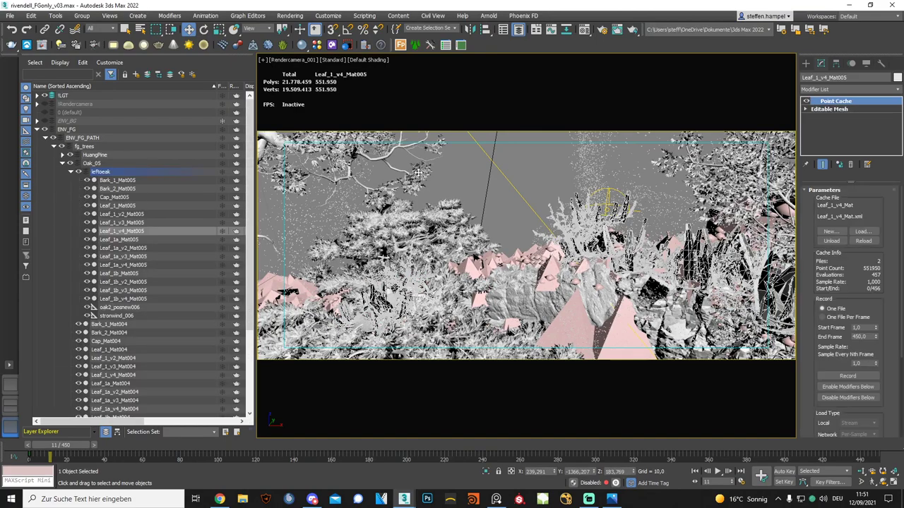
click(123, 214)
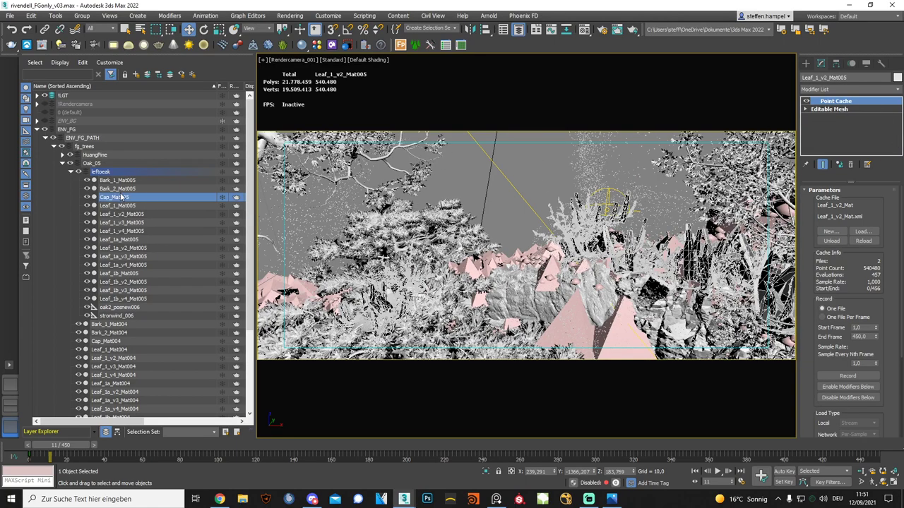
click(78, 171)
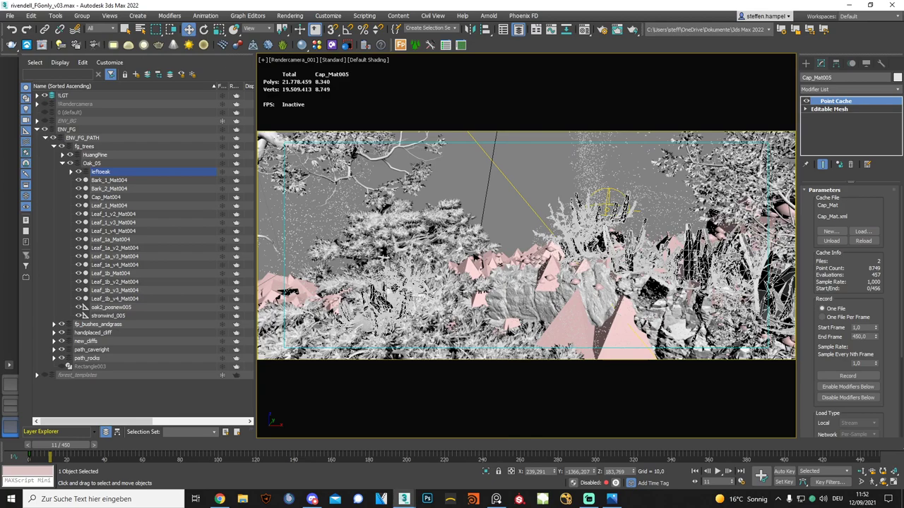
click(460, 193)
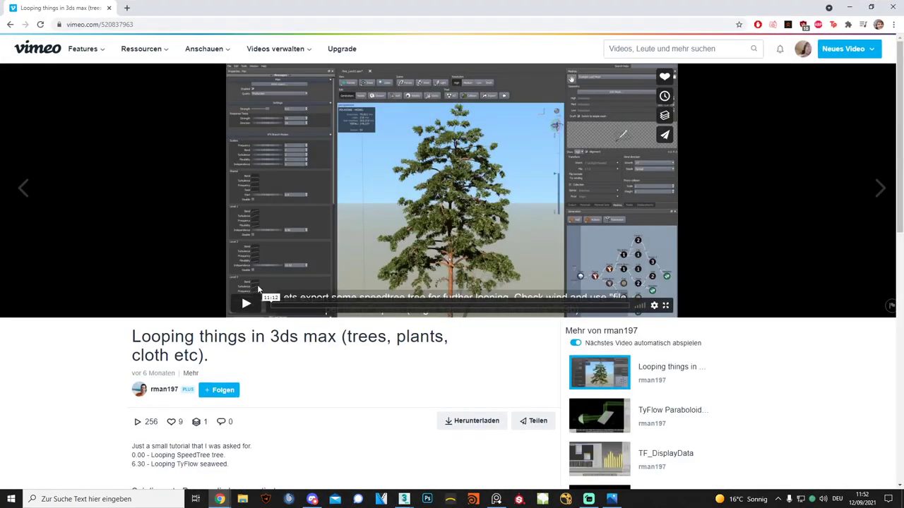
Play and skip ahead through the looping tutorial, then Alt+Tab back to 3ds Max.
click(343, 282)
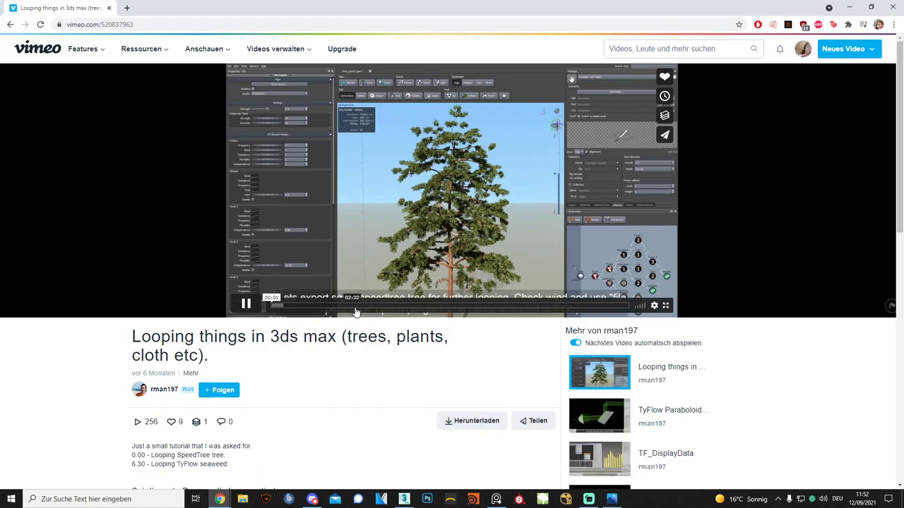
drag(360, 311, 519, 305)
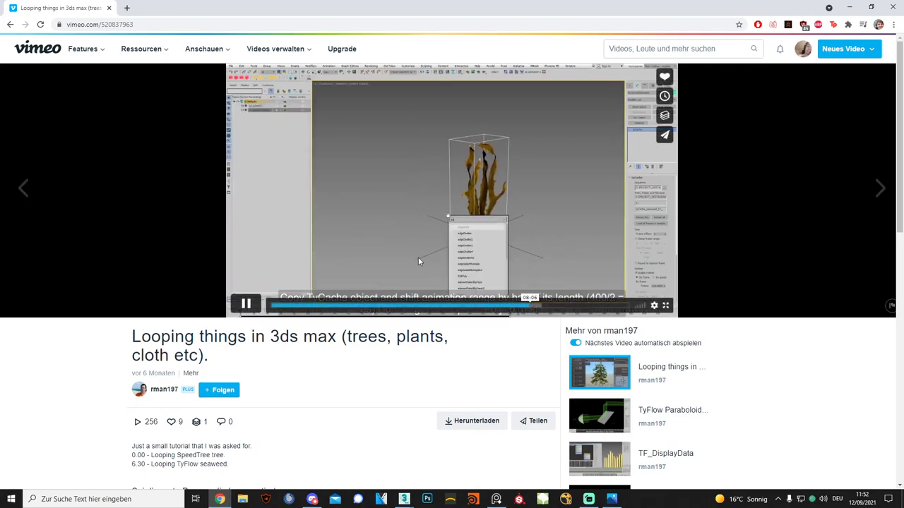
drag(567, 304, 614, 305)
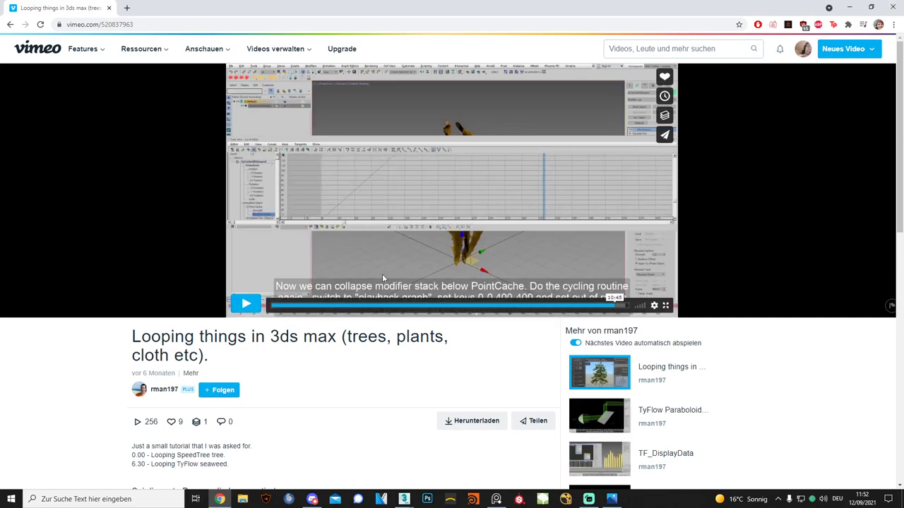
key(alt+Tab)
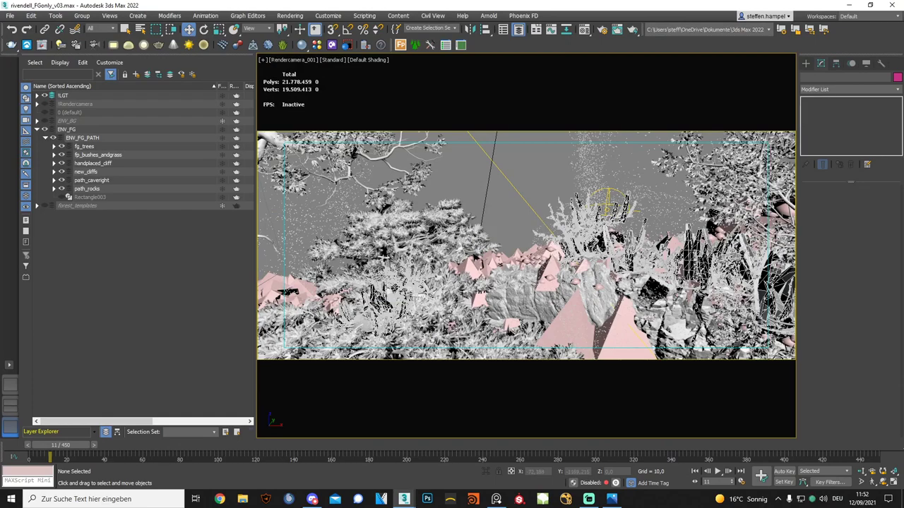
click(509, 180)
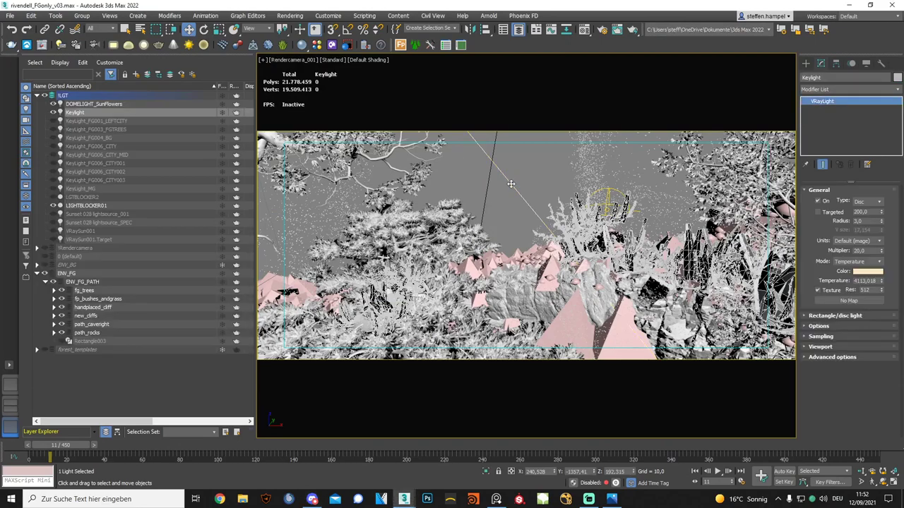
click(511, 182)
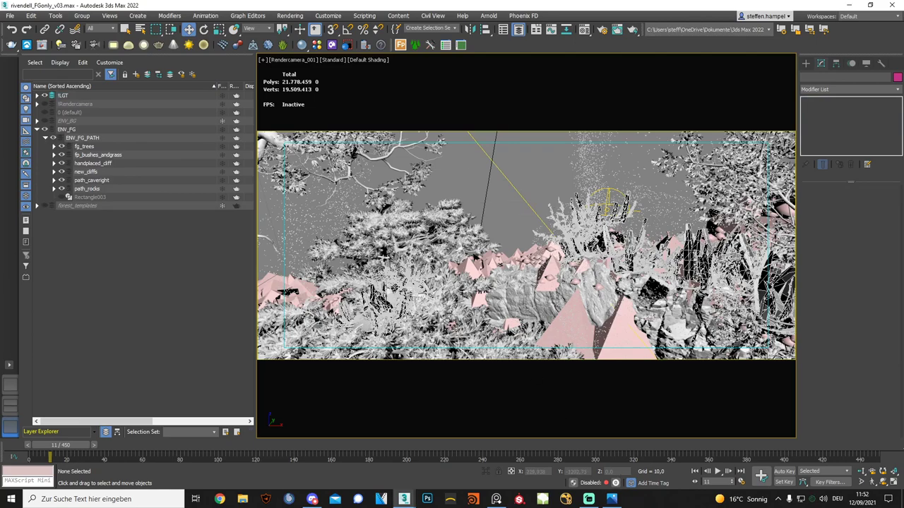
click(591, 500)
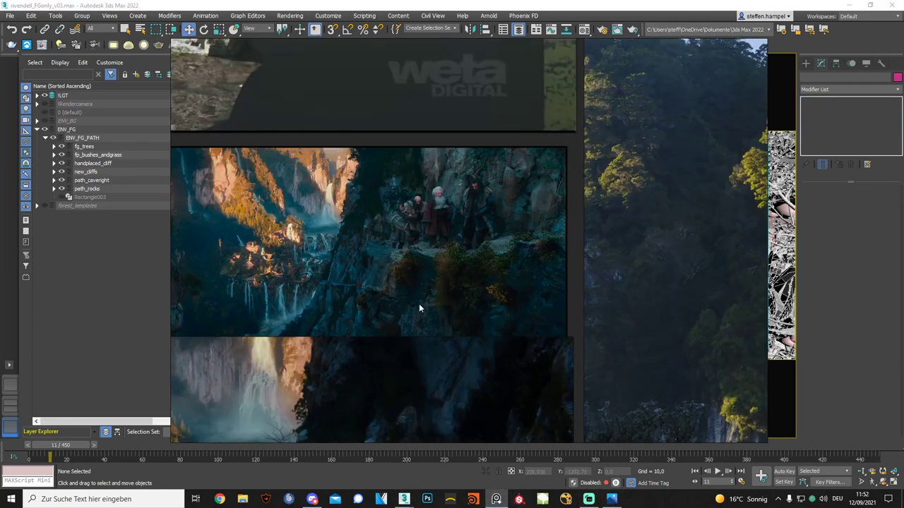
scroll(315, 291, up, 3)
scroll(317, 310, up, 4)
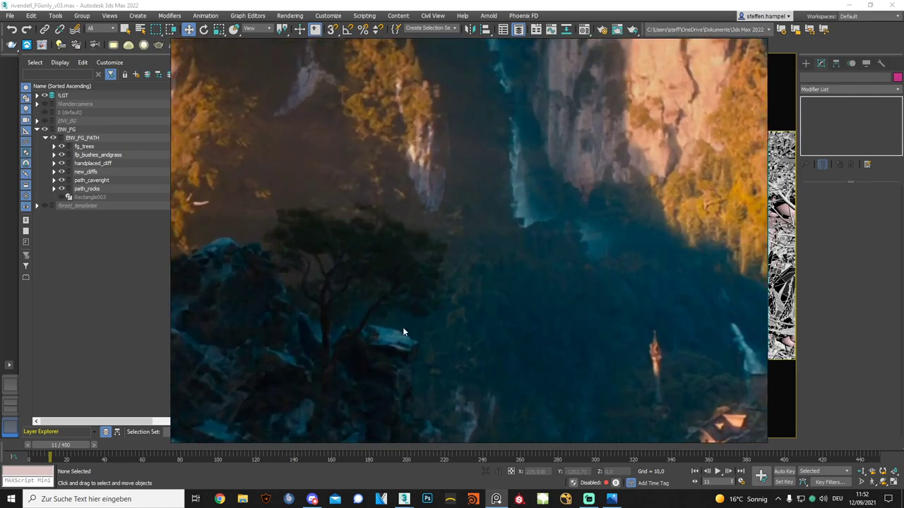
scroll(402, 327, down, 2)
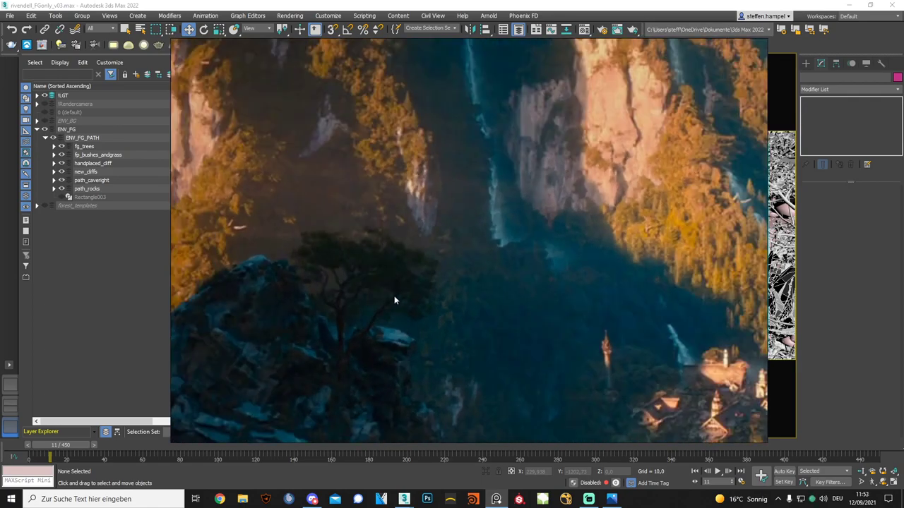
click(115, 247)
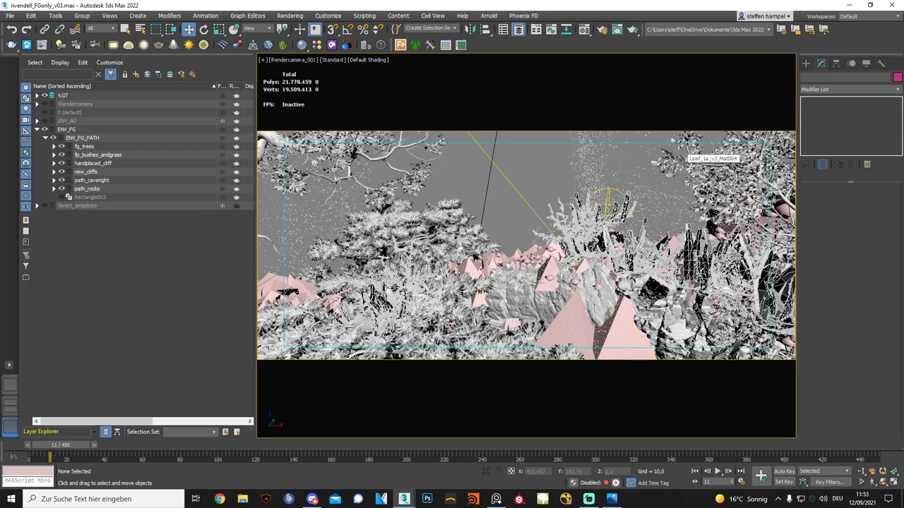
Expand and collapse path_rocks, path_caveright and new_cliffs to peek at their contents.
click(55, 190)
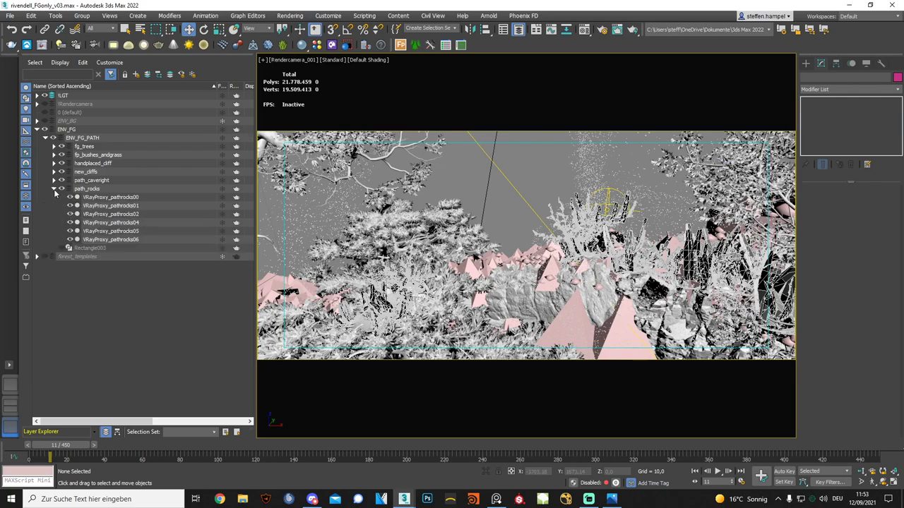
click(55, 189)
click(55, 180)
click(54, 180)
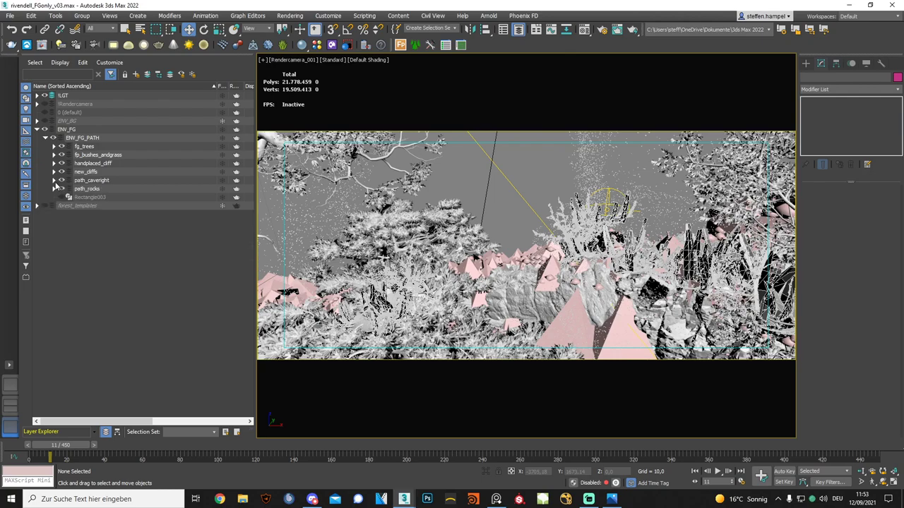
click(54, 173)
click(54, 172)
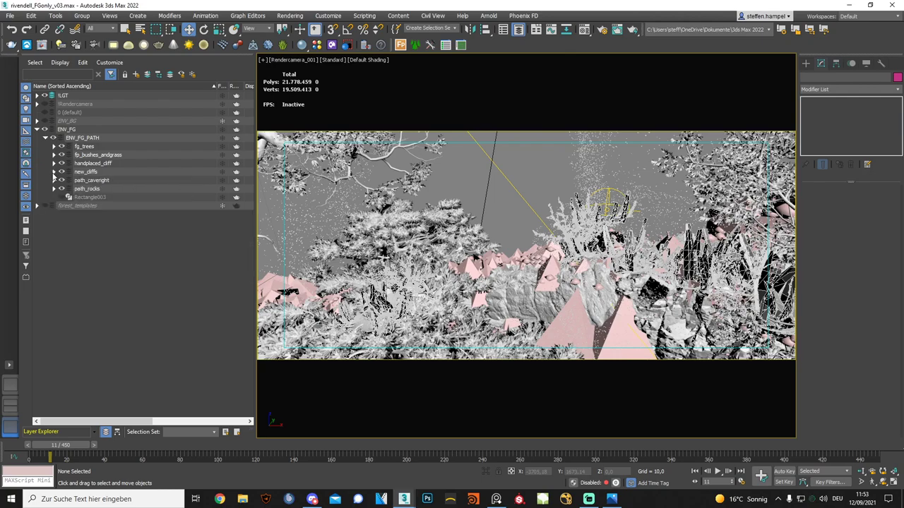
Orbit and zoom around the foreground trees and rocks in Perspective, then return to Rendercamera_001.
click(10, 384)
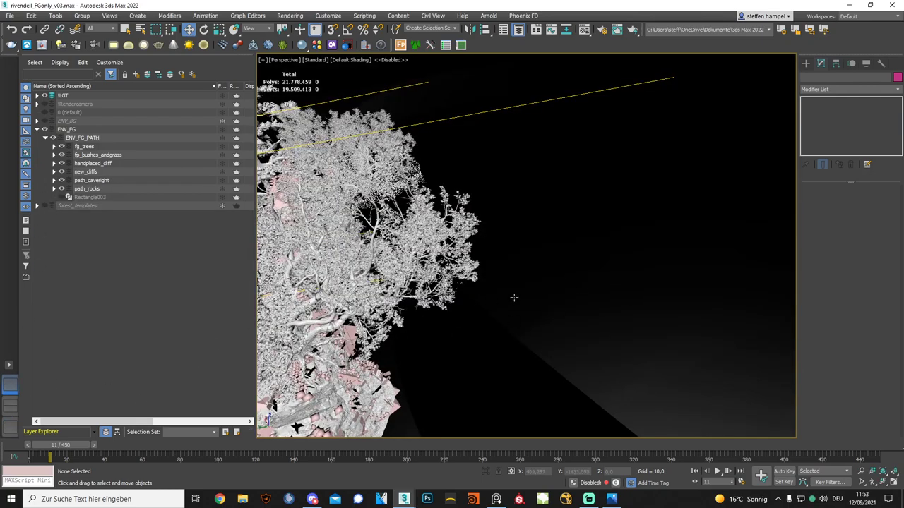
key(z)
mouse_move(660, 234)
middle_down()
mouse_move(644, 184)
mouse_move(558, 242)
mouse_move(486, 275)
mouse_move(529, 291)
mouse_move(537, 278)
mouse_move(509, 276)
mouse_move(540, 178)
middle_up()
scroll(537, 277, up, 5)
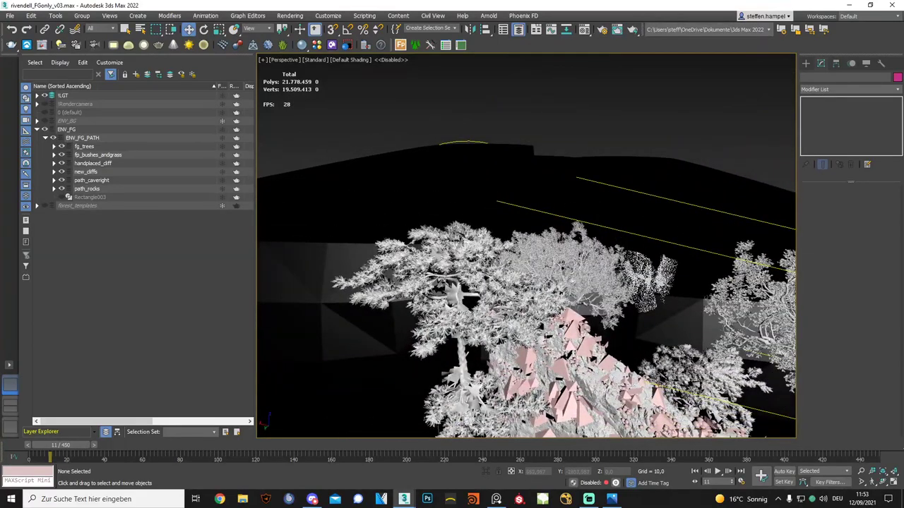
scroll(551, 243, up, 2)
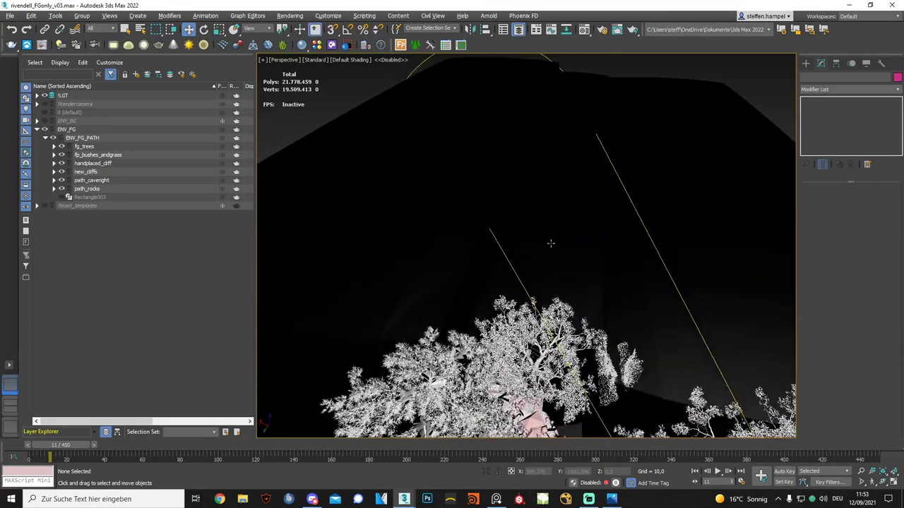
scroll(550, 242, up, 2)
scroll(551, 242, up, 1)
scroll(551, 242, up, 3)
scroll(551, 243, down, 2)
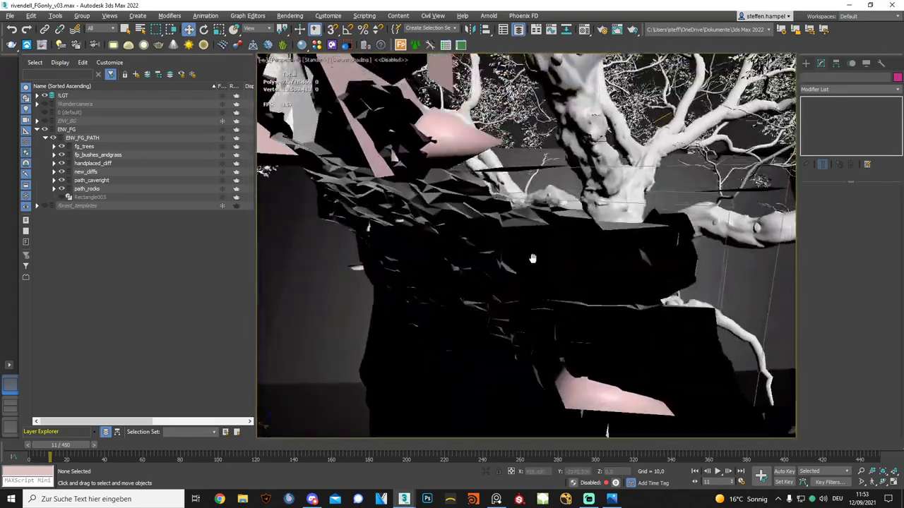
scroll(530, 317, down, 2)
scroll(494, 300, down, 2)
scroll(569, 395, down, 2)
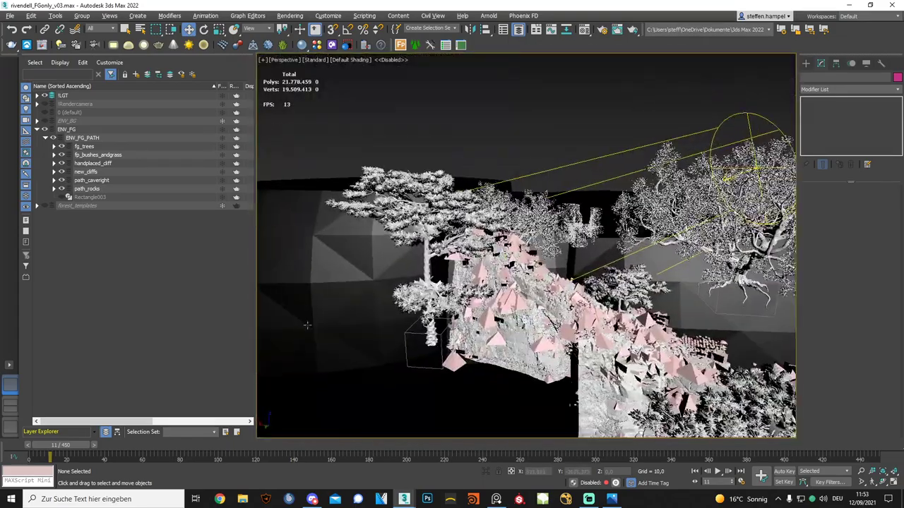
key(c)
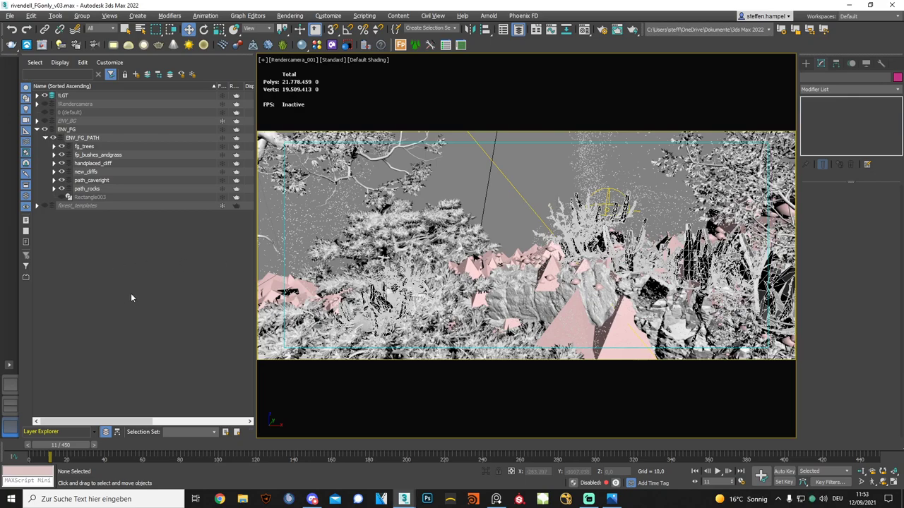
Collapse the ENV_FG layer, then expand and collapse the Rendercamera layer.
click(36, 129)
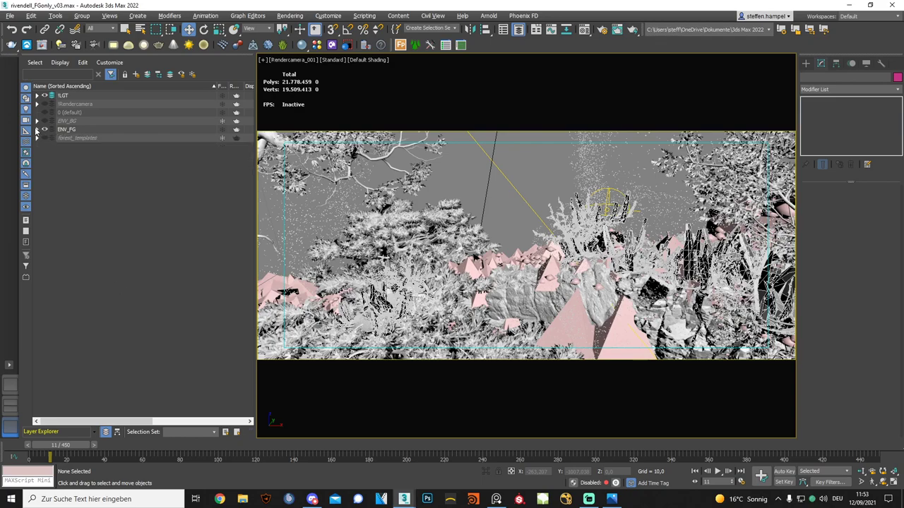
click(37, 104)
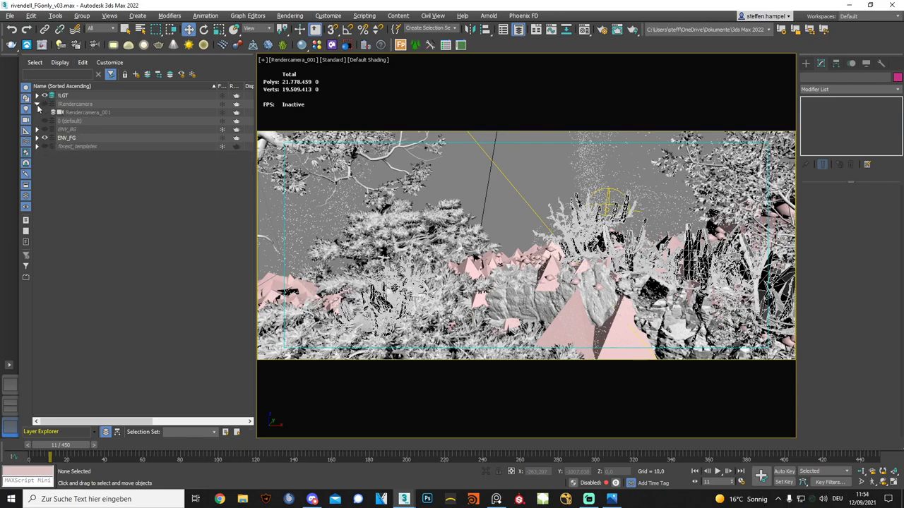
click(37, 104)
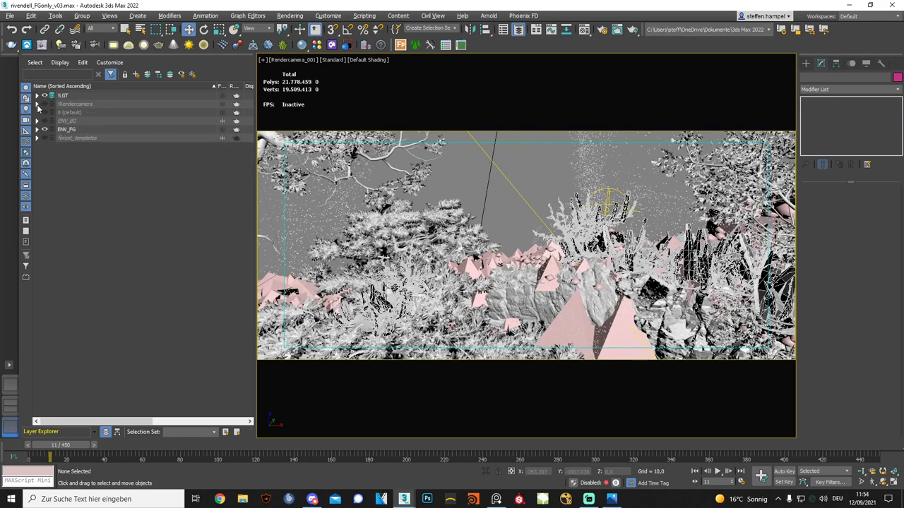
Play the rivendell blockout v001 clip in YouTube with its sound muted.
click(220, 500)
key(alt+Tab)
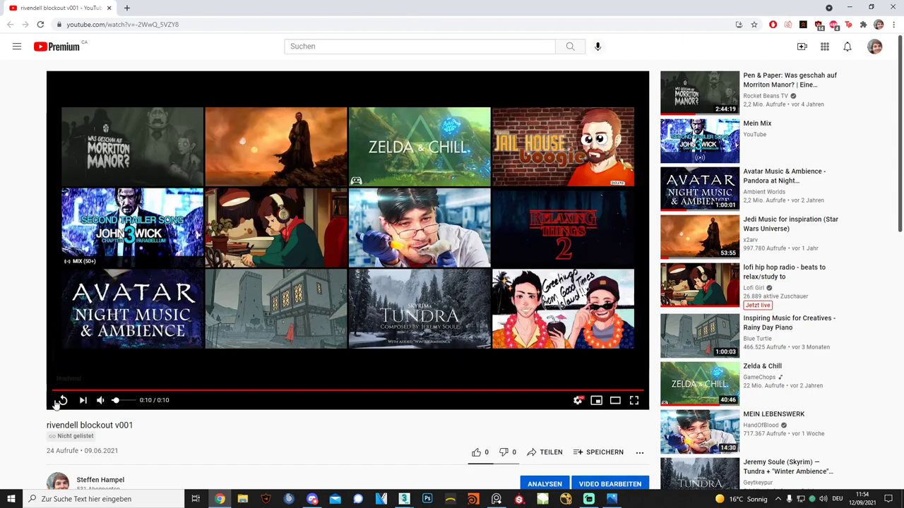
click(63, 400)
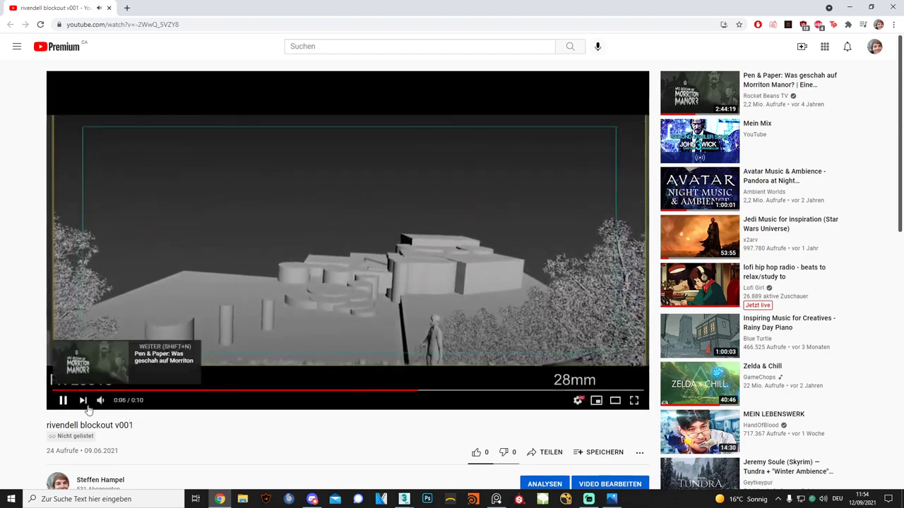
click(101, 400)
click(50, 391)
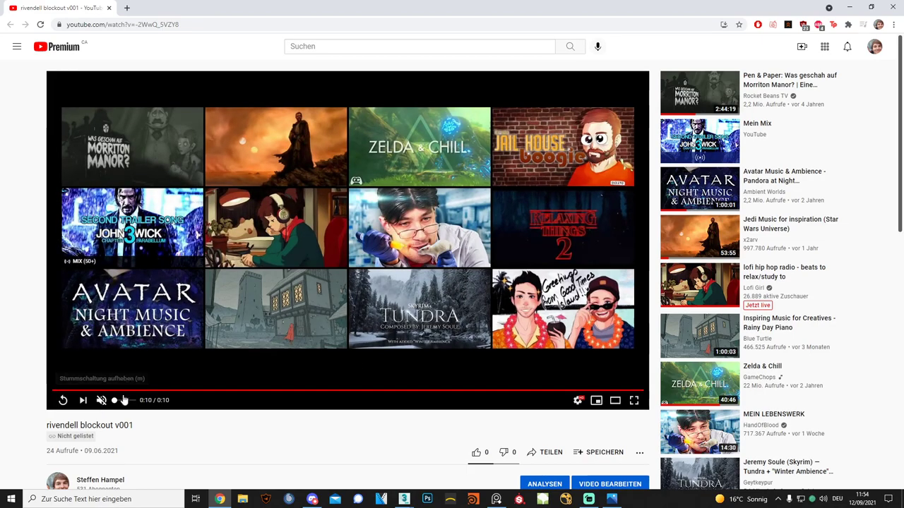
Restart the blockout clip from the beginning and pause it at 0:05.
click(139, 390)
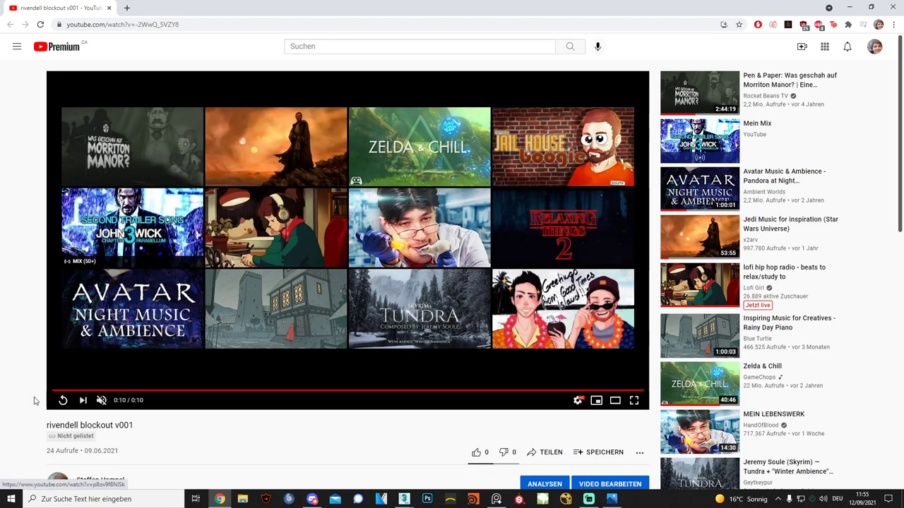
click(63, 400)
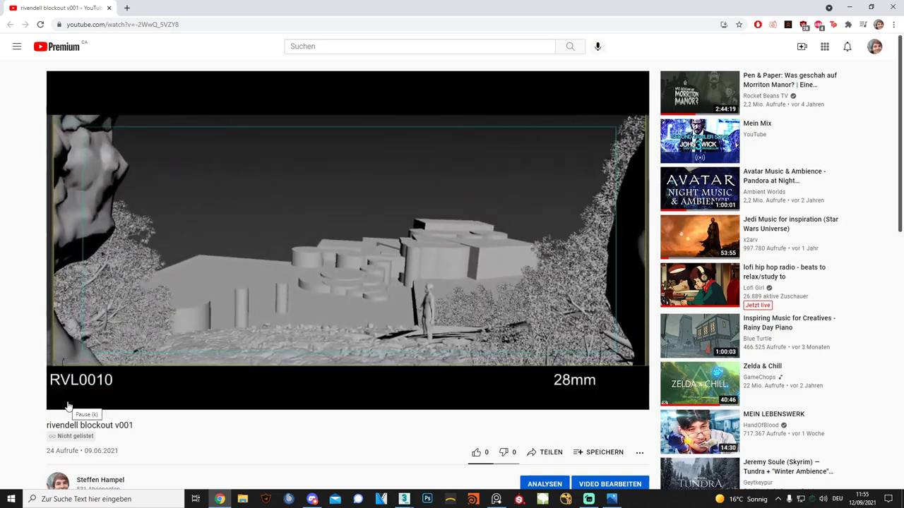
click(64, 403)
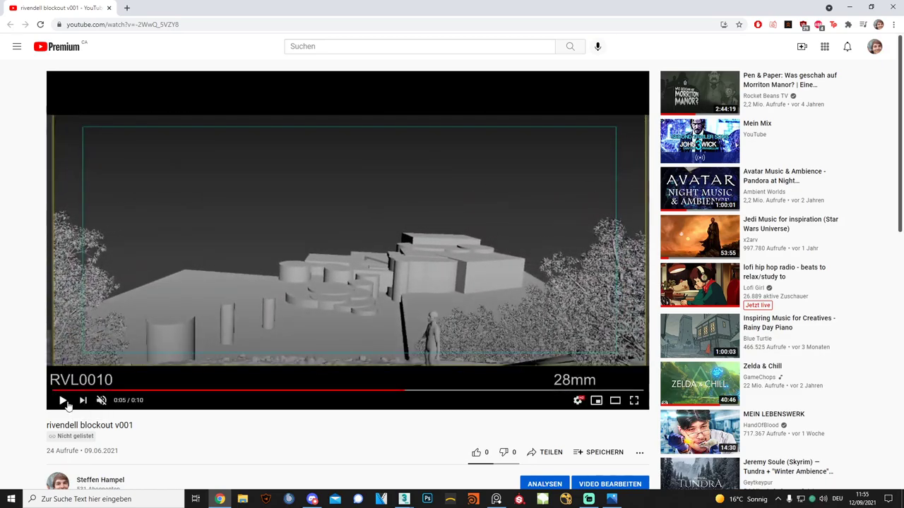
click(62, 401)
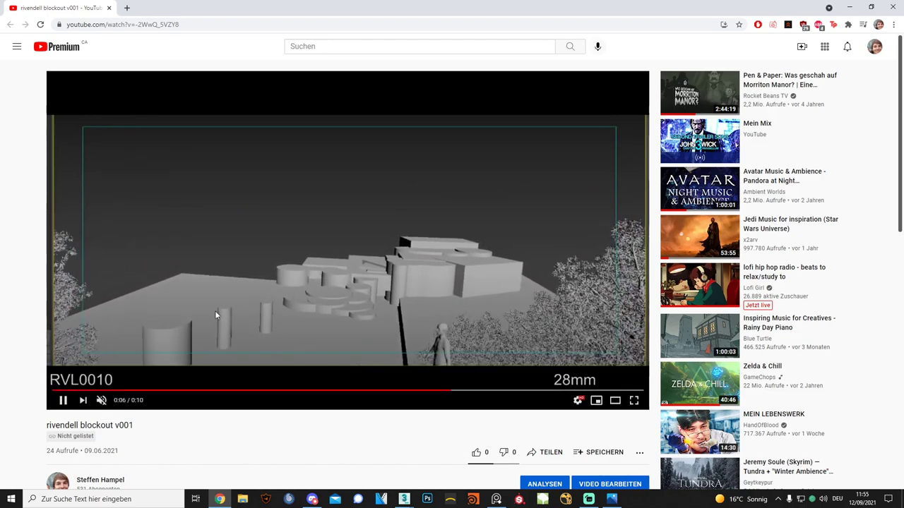
click(99, 391)
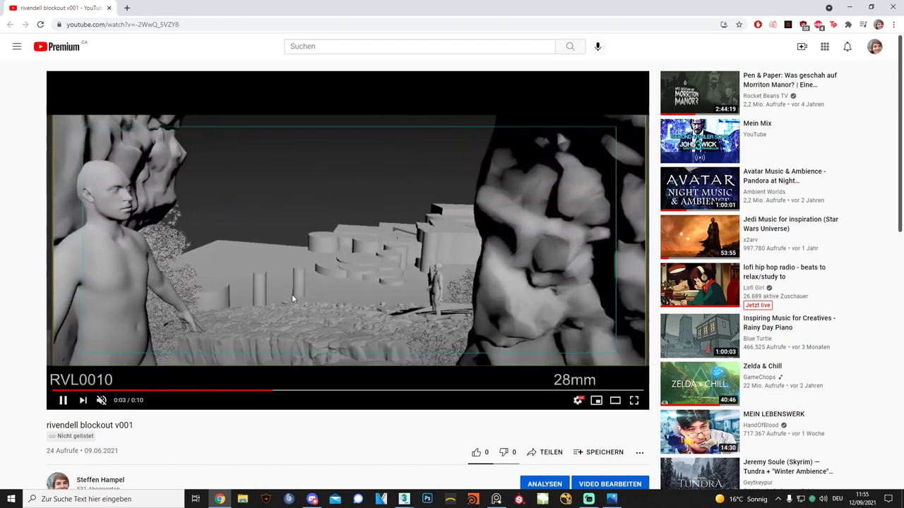
click(291, 294)
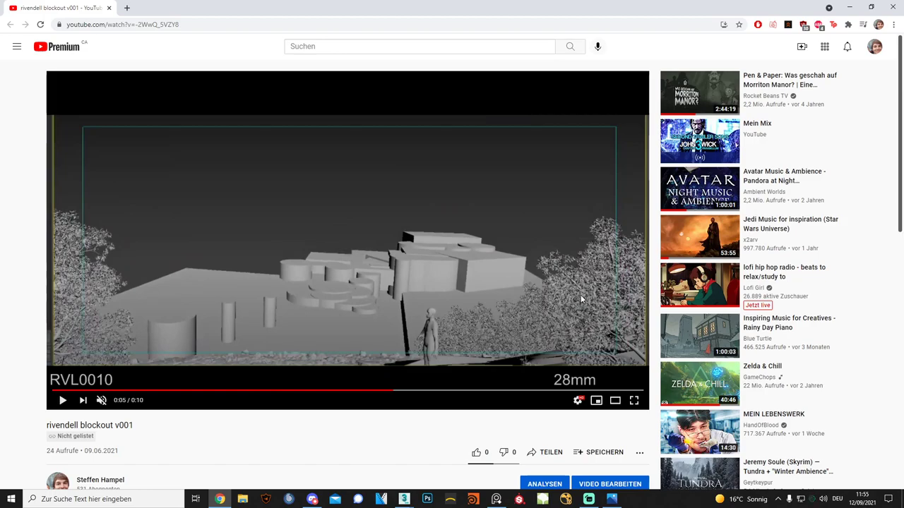
View the wip02.PNG render from the wip folder in Photos, then close it.
click(242, 499)
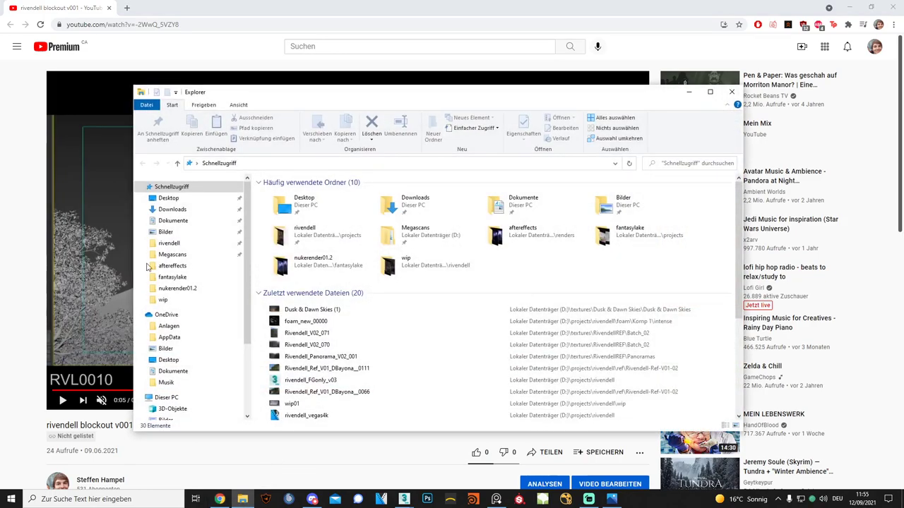
click(162, 300)
double_click(338, 212)
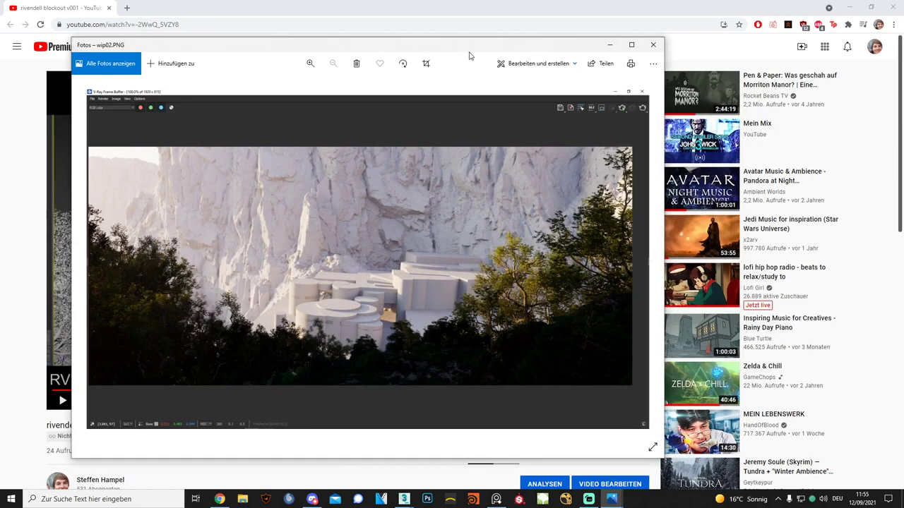
drag(469, 56, 558, 46)
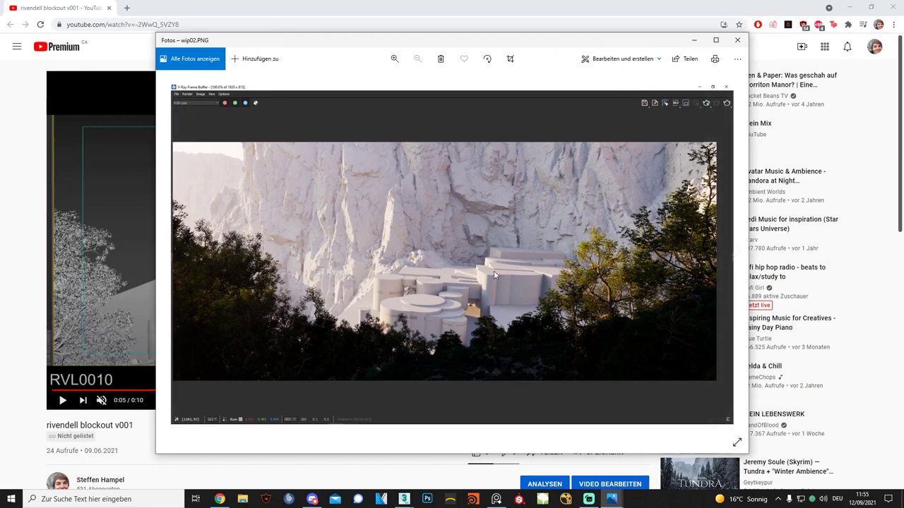
click(361, 4)
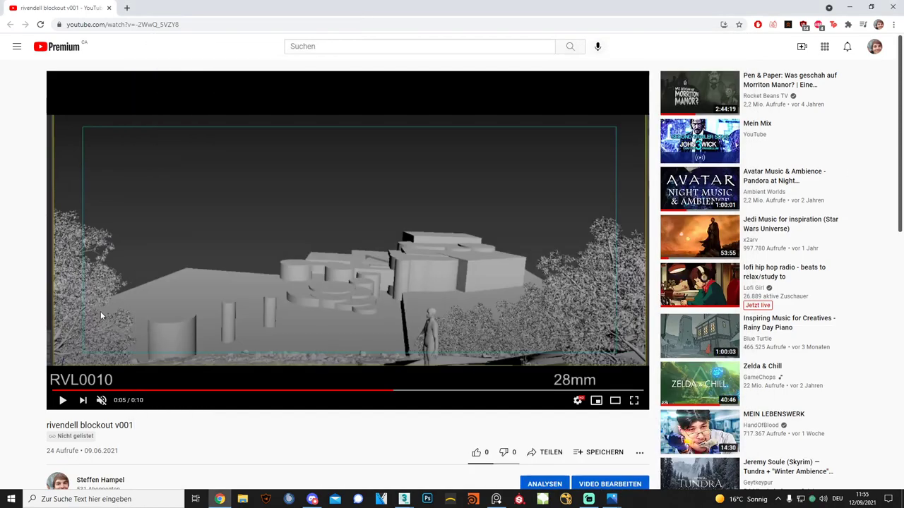
Seek the blockout clip back step by step to 0:01, replay it and pause at 0:04.
click(382, 390)
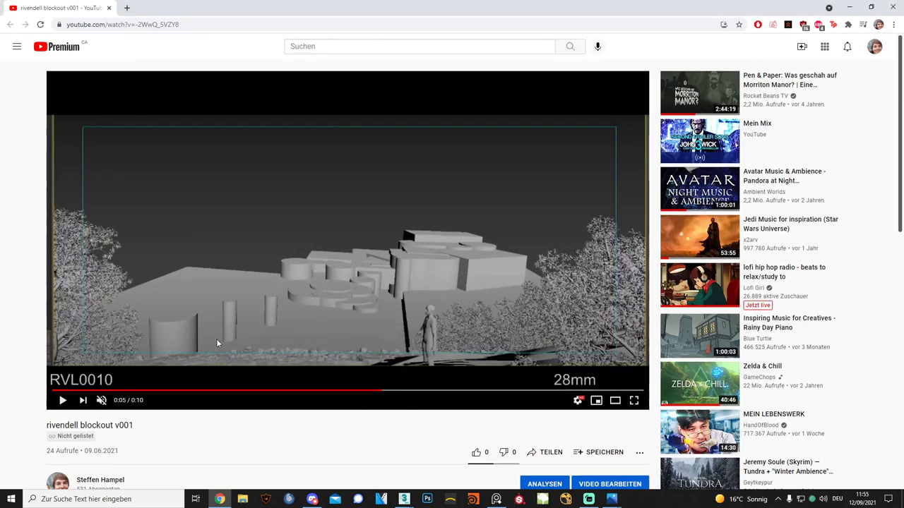
click(339, 391)
click(318, 391)
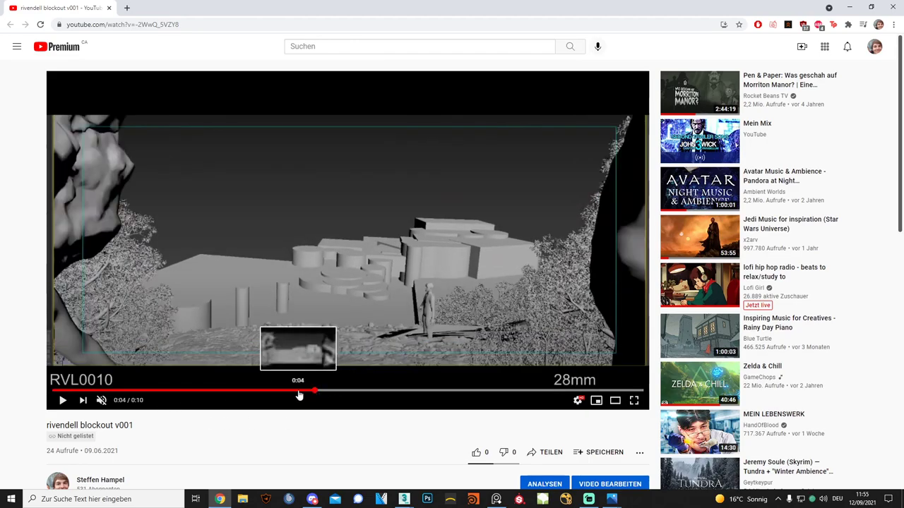
click(298, 391)
click(283, 392)
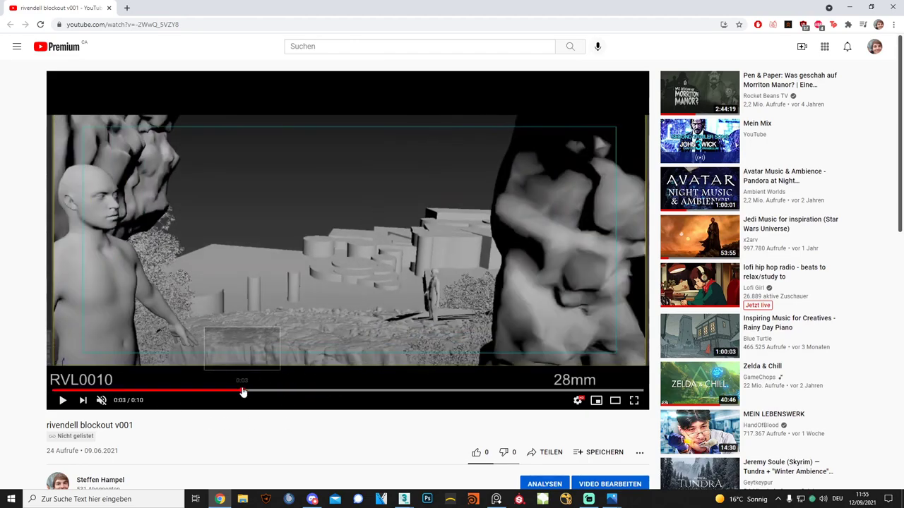
click(179, 391)
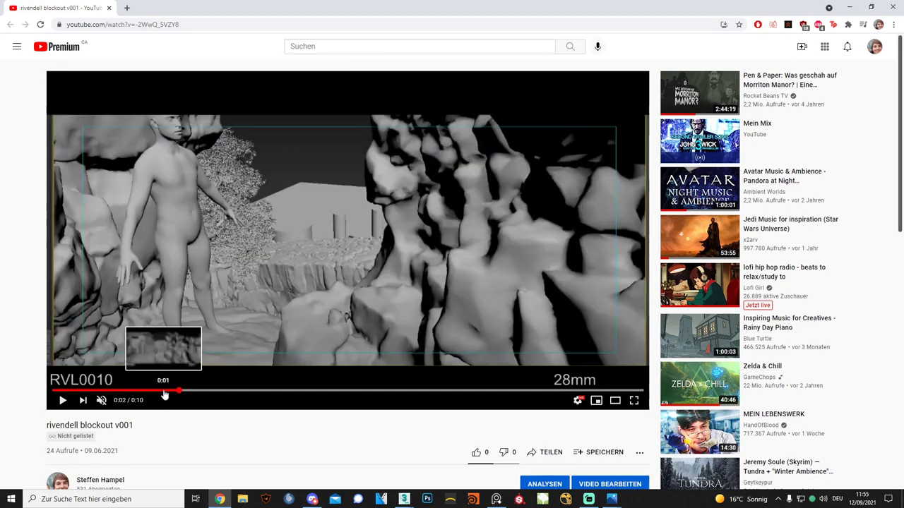
click(163, 391)
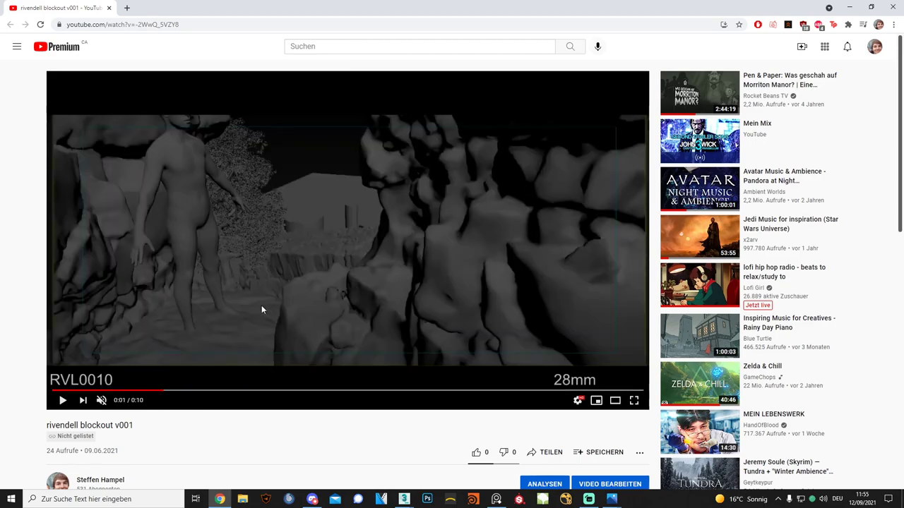
click(252, 257)
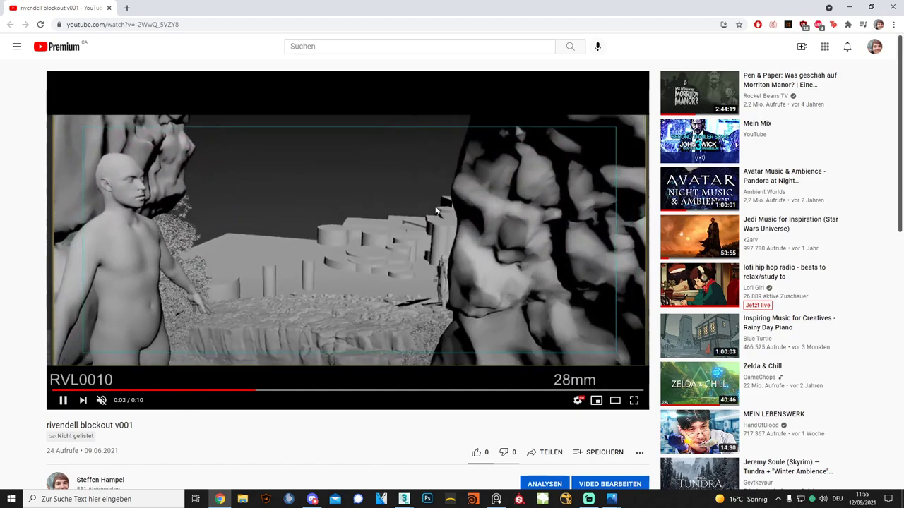
click(88, 301)
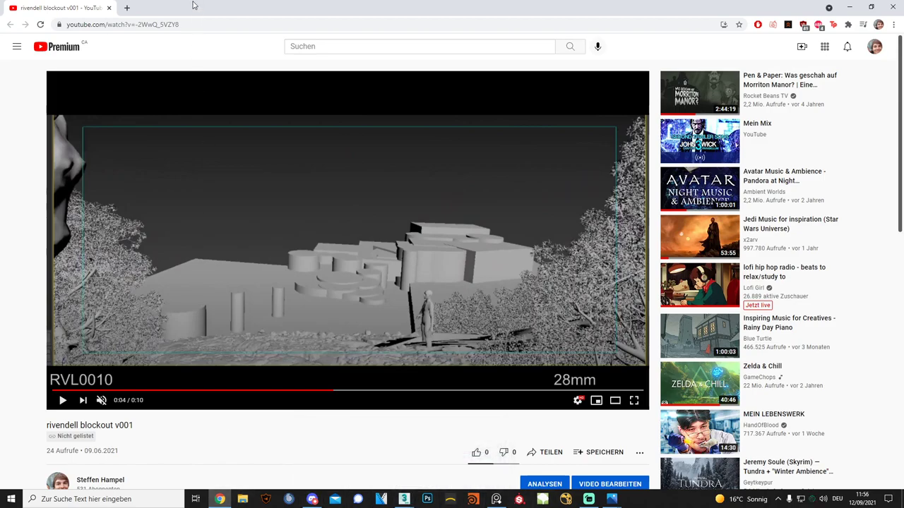
Open the 'Rivendell | Full 3D CGI [3DSMax, Vray]' Vimeo page from a new tab.
key(ctrl+t)
text(vimeo)
key(Down)
key(Down)
key(Down)
key(Down)
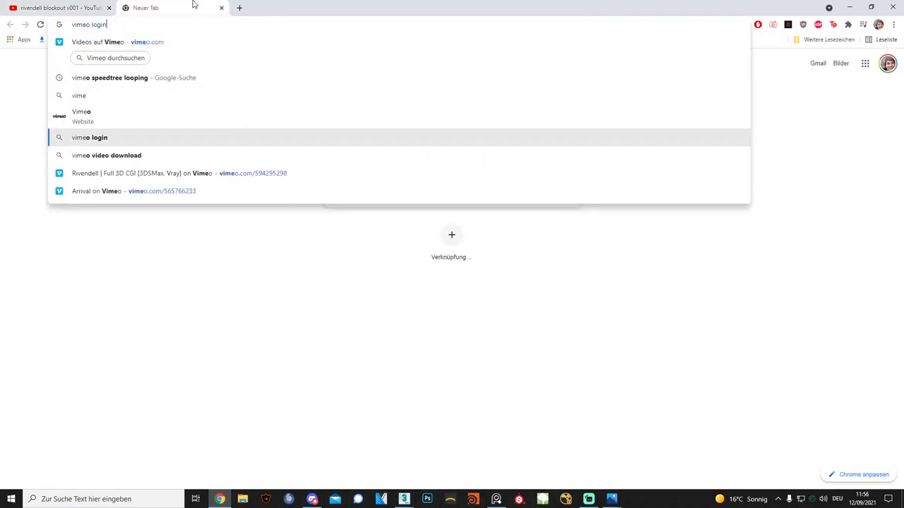
key(Down)
key(Down)
key(Return)
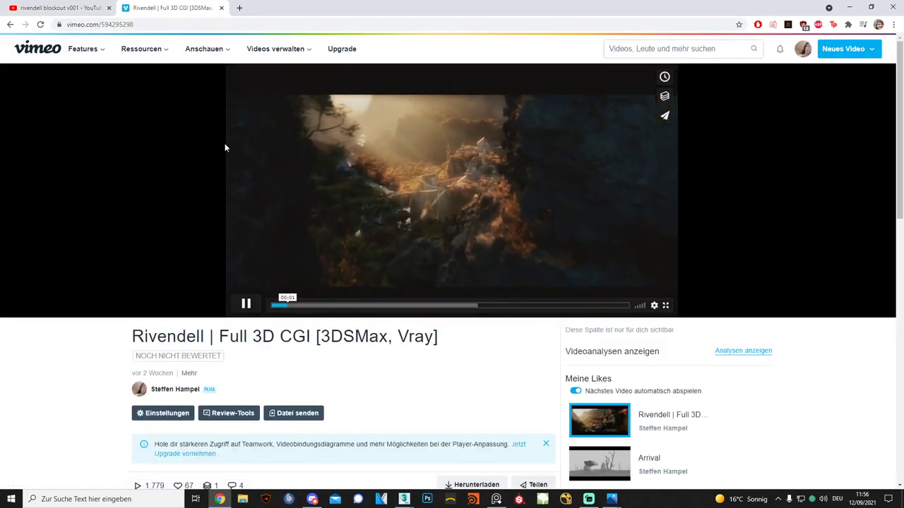
Pause the Rivendell film, switch it to fullscreen and resume from about 00:03.
click(359, 206)
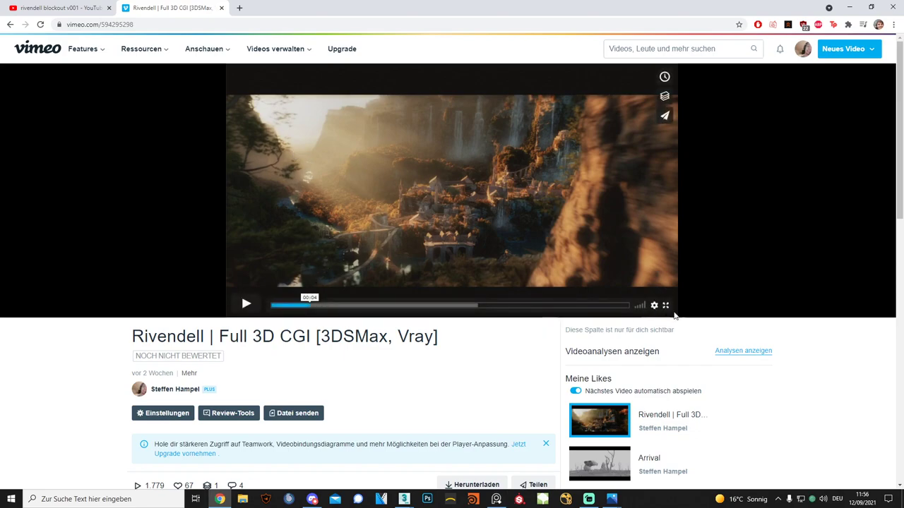
click(665, 305)
click(279, 496)
click(226, 494)
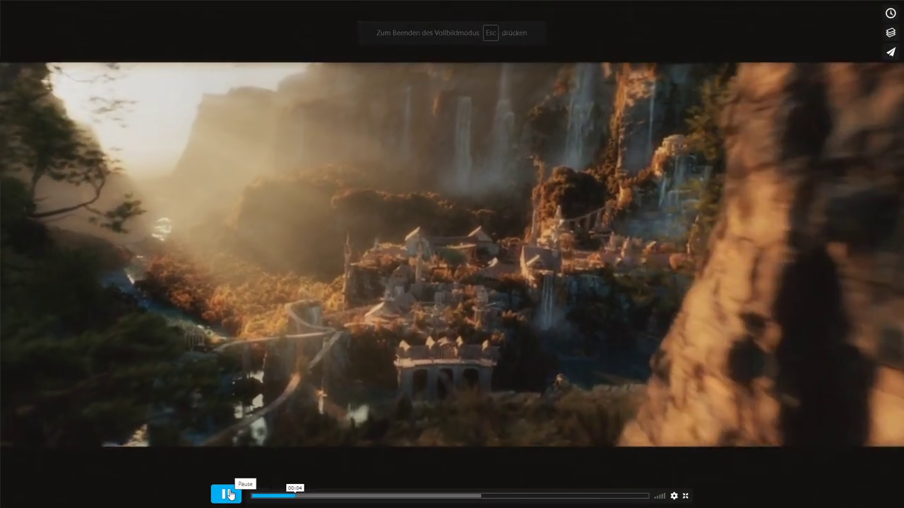
Replay the film's opening seconds, pausing at 00:04 and again at 00:05.
click(227, 494)
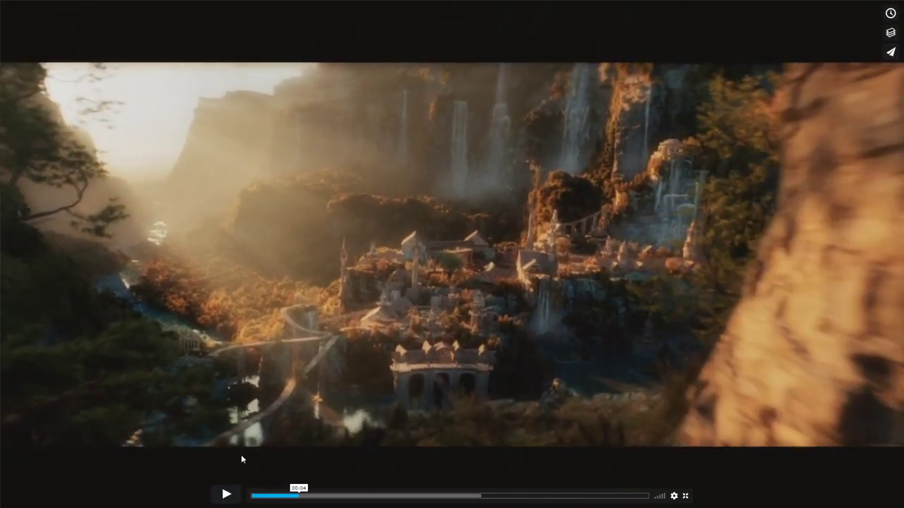
click(255, 497)
click(226, 494)
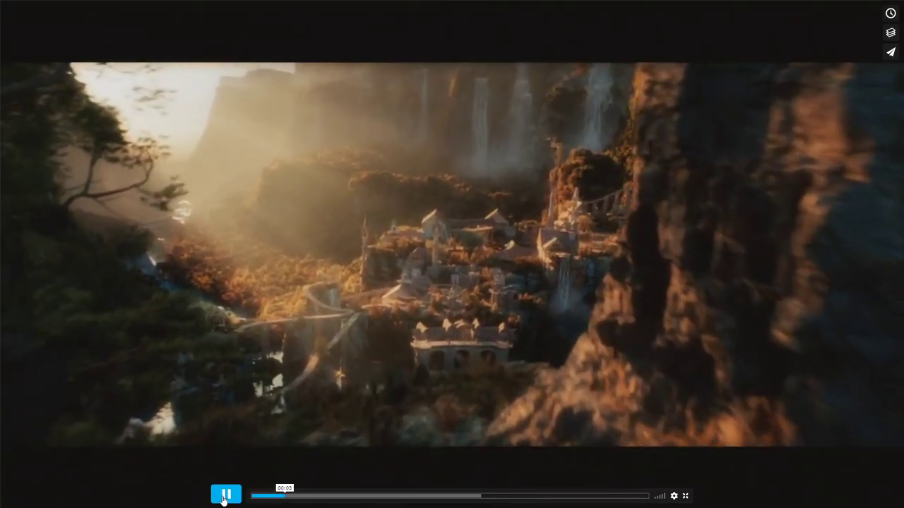
click(226, 495)
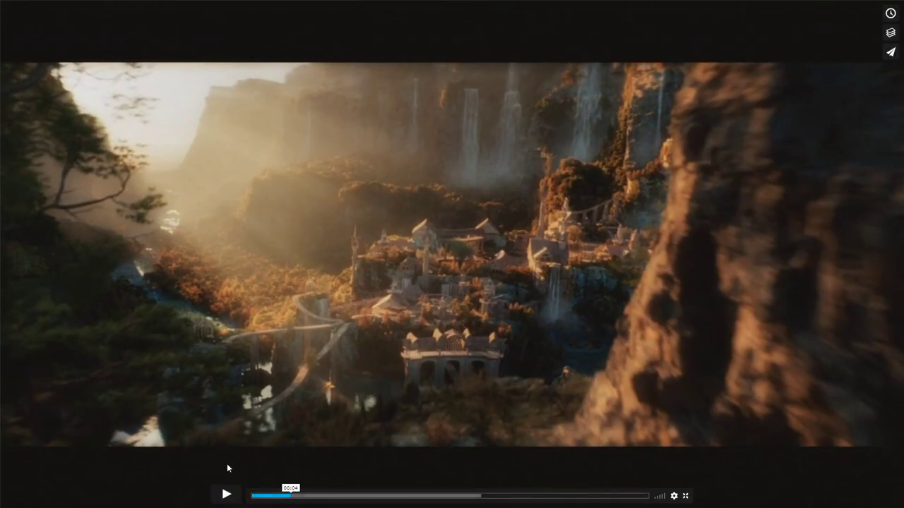
click(225, 494)
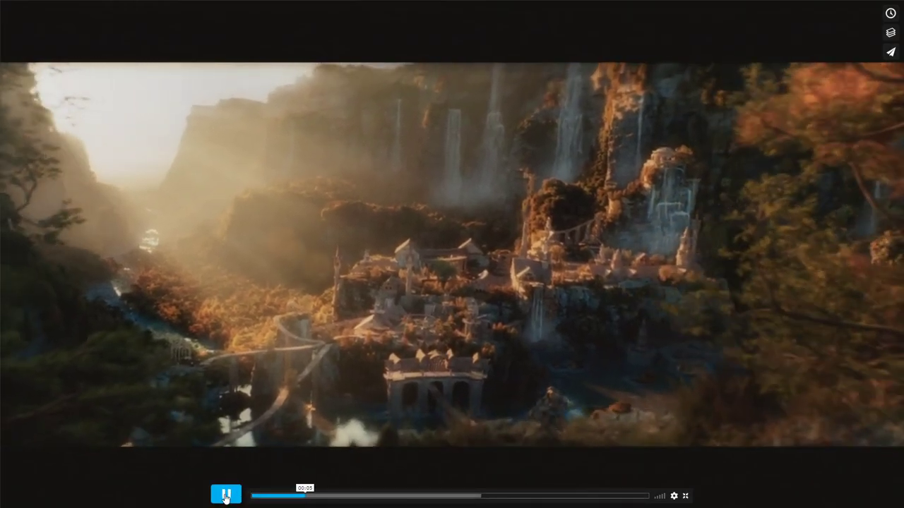
click(226, 495)
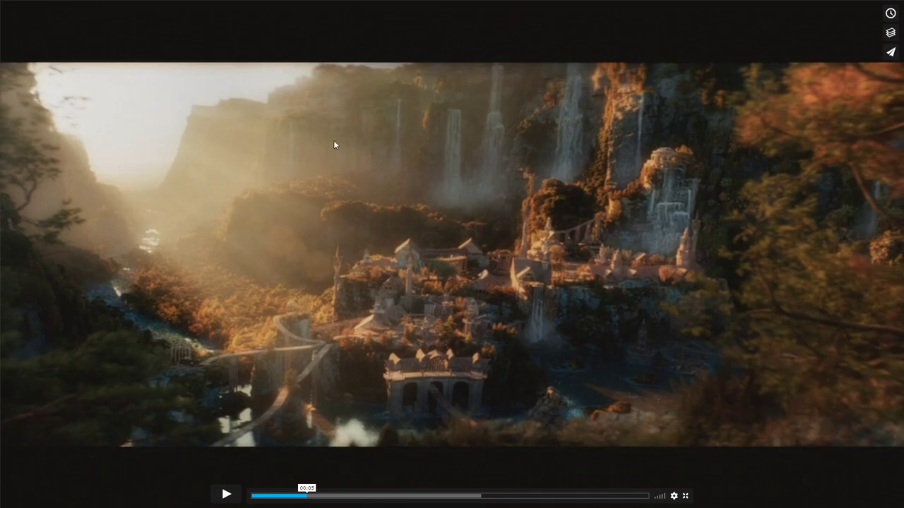
click(226, 495)
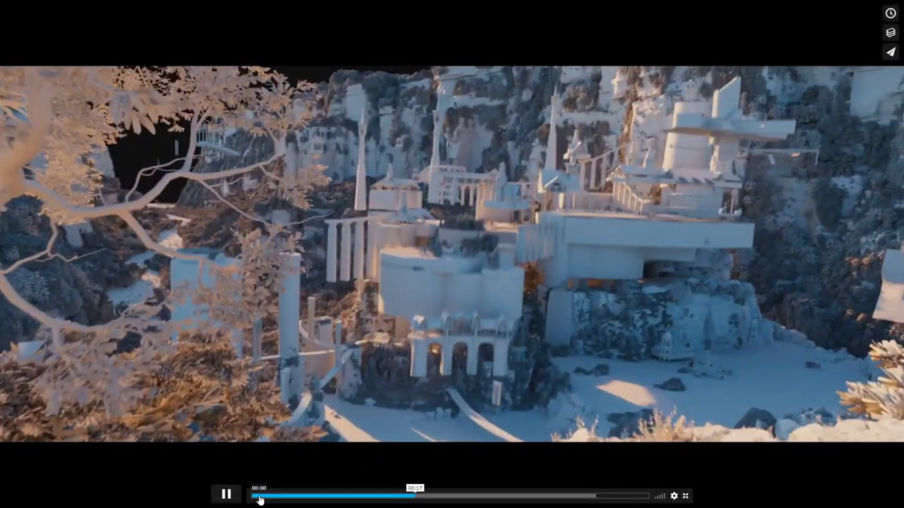
Rewind, pause at 00:09, replay from the start, then exit fullscreen.
click(259, 497)
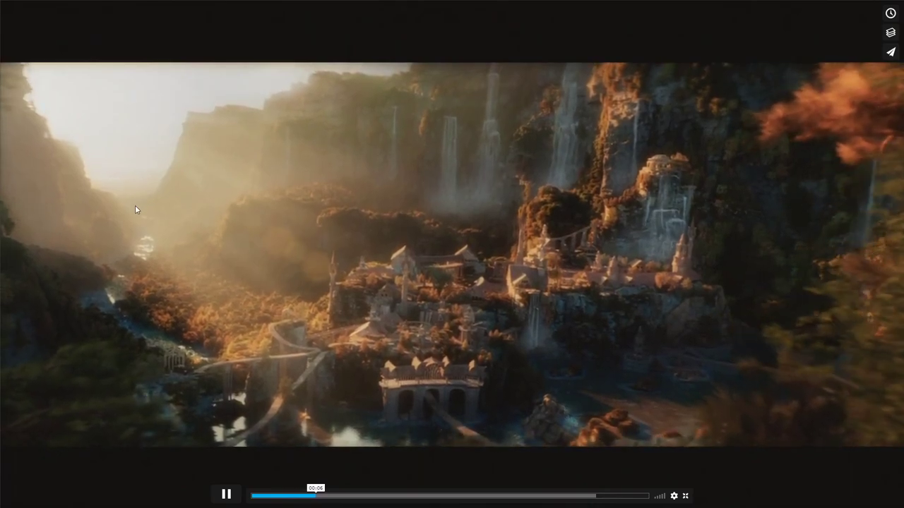
click(226, 494)
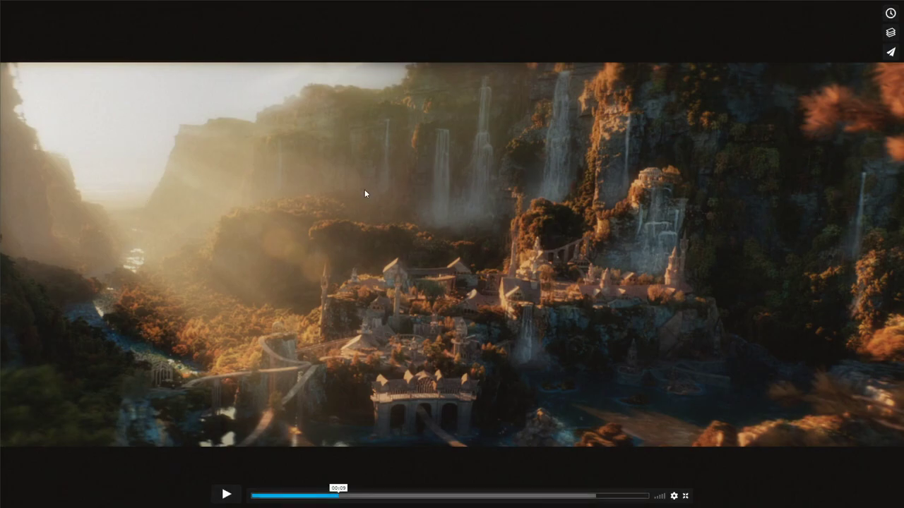
click(491, 356)
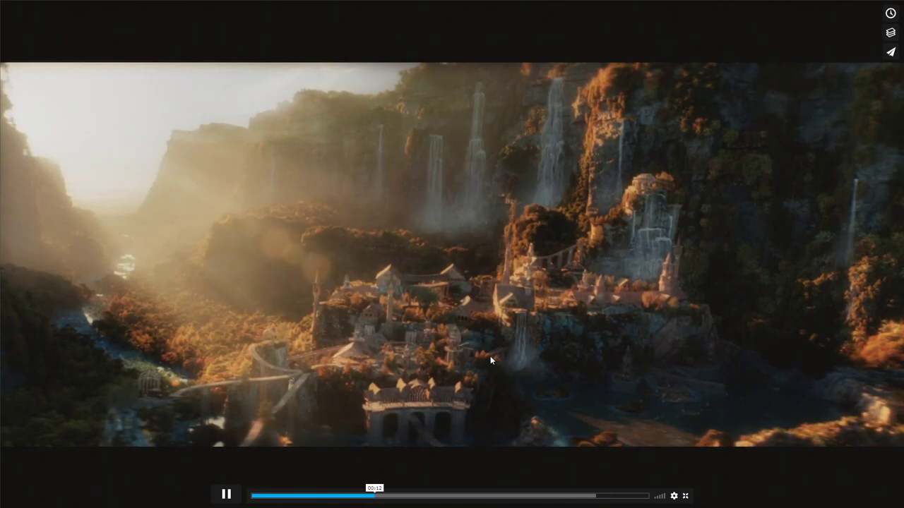
click(255, 495)
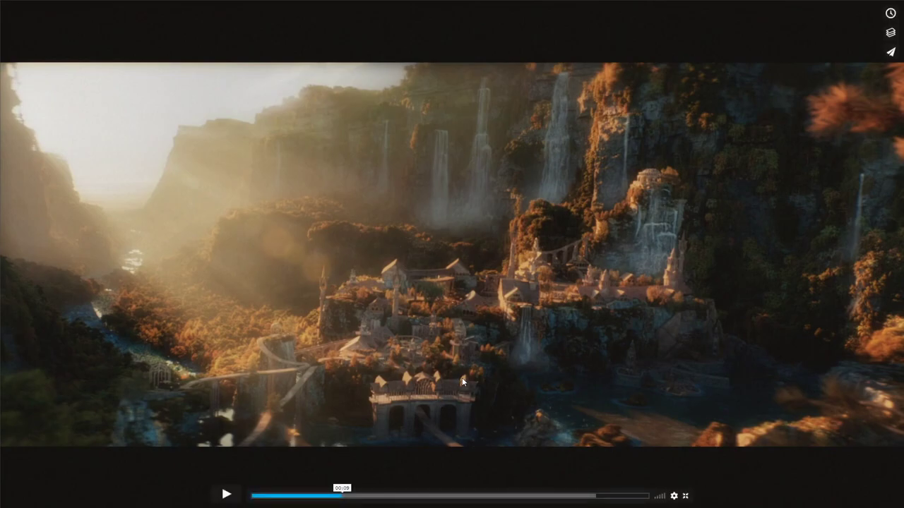
click(685, 496)
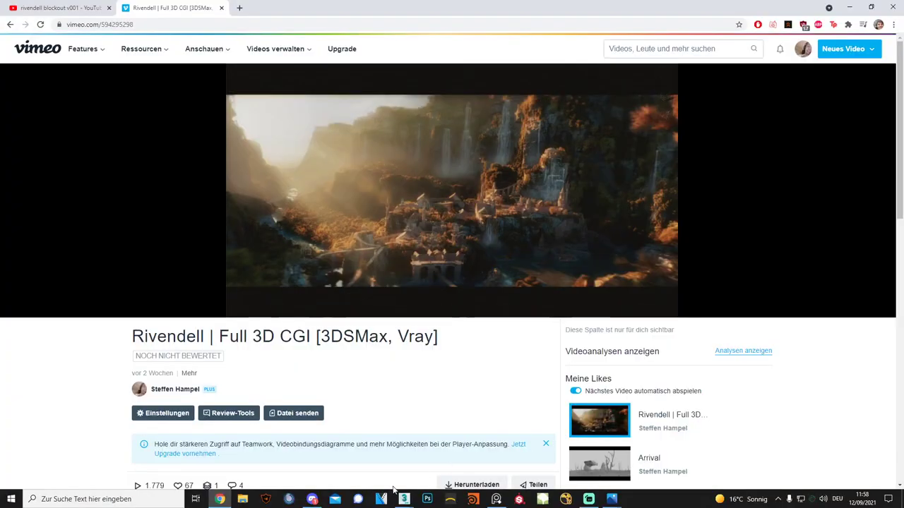
Bring rivendell_BGonly_v08.max forward and open Render Setup with F10.
mouse_move(404, 499)
click(474, 456)
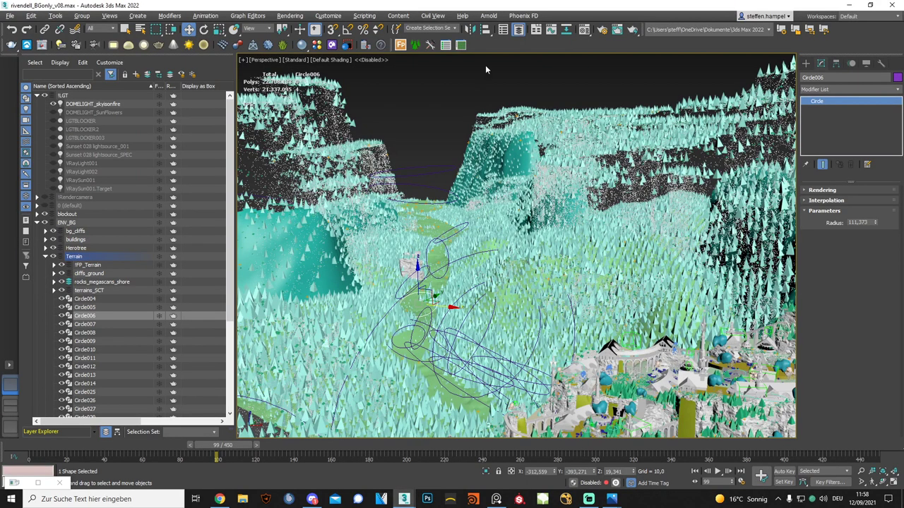
click(603, 32)
key(F10)
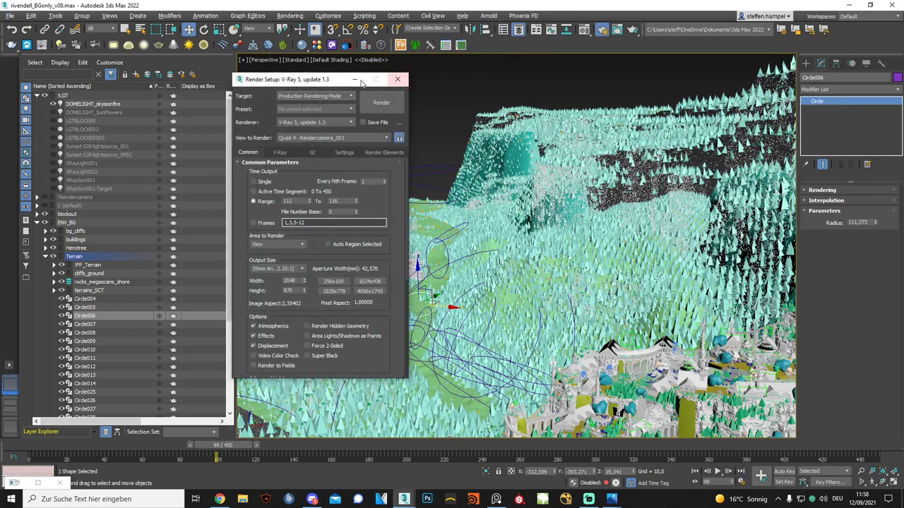
mouse_move(310, 76)
mouse_down()
mouse_move(358, 77)
mouse_move(397, 62)
mouse_up()
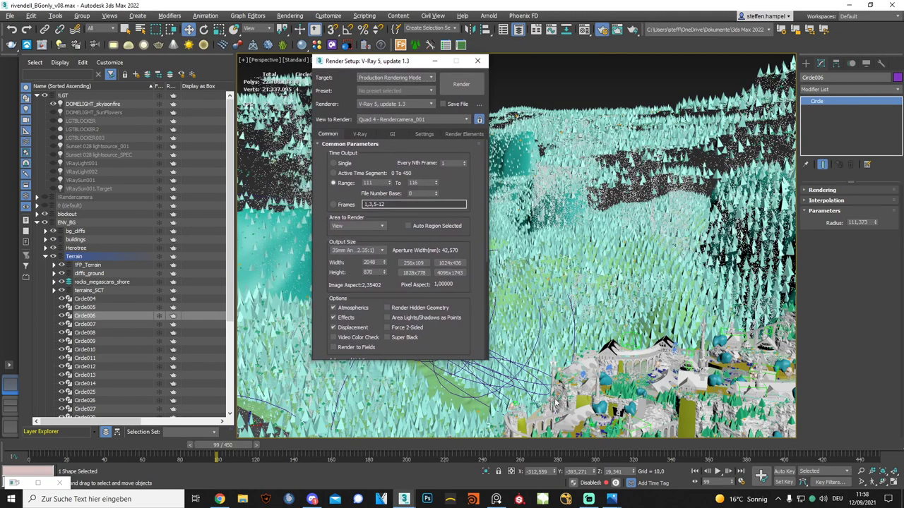
Set the GI irradiance map preset to Very low, show the V-Ray tab, and go to frame 0.
click(392, 134)
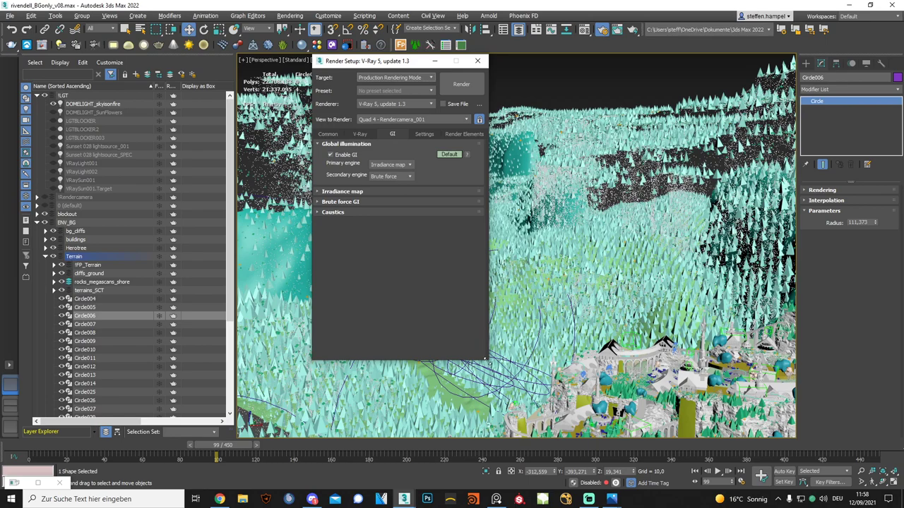
drag(488, 360, 502, 404)
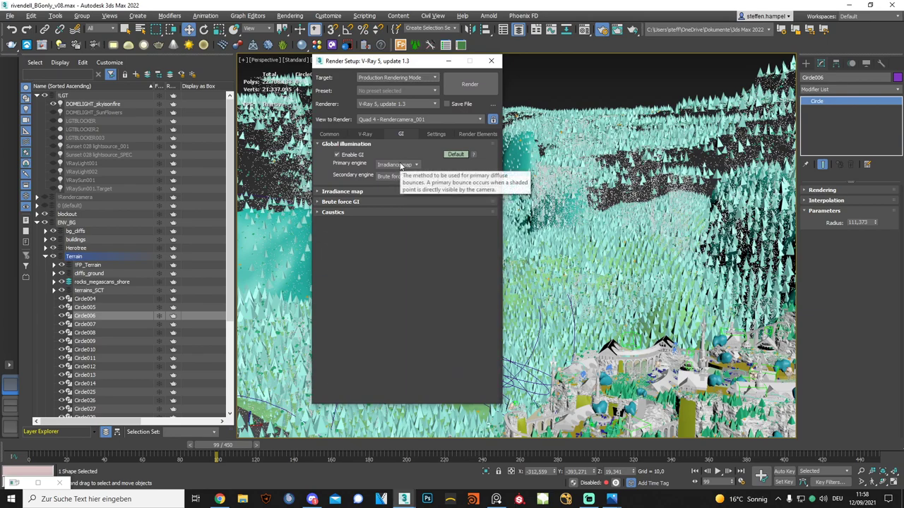
mouse_move(395, 164)
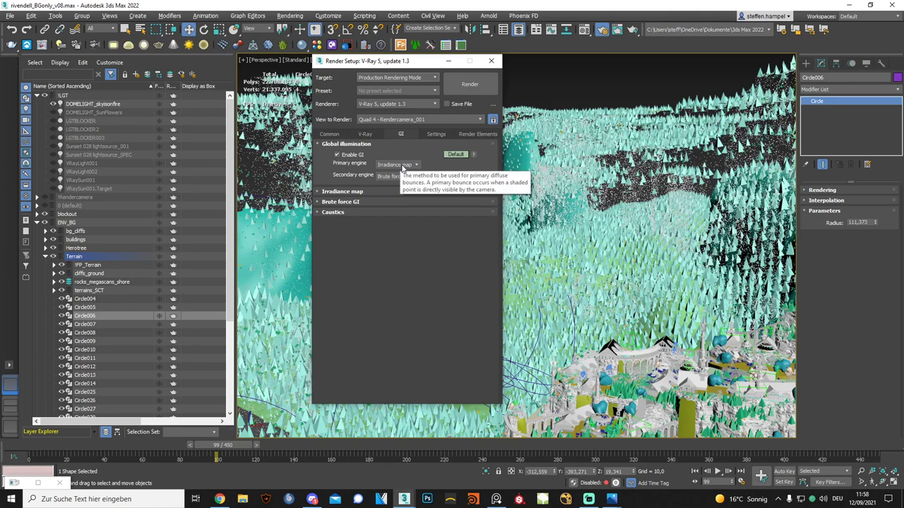
click(356, 193)
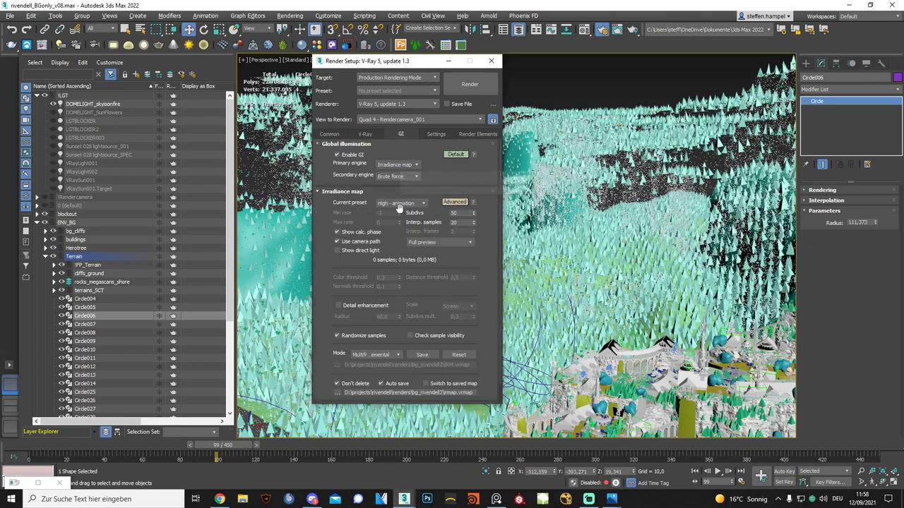
click(401, 205)
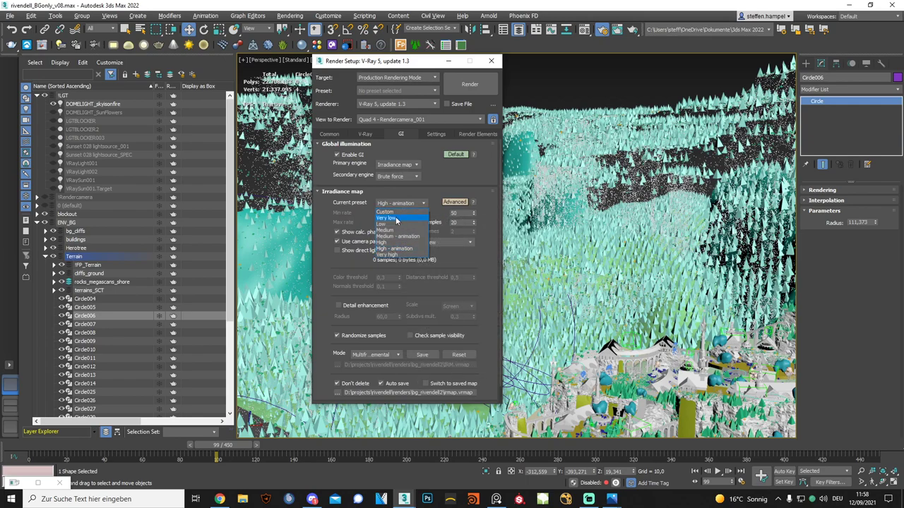
click(397, 219)
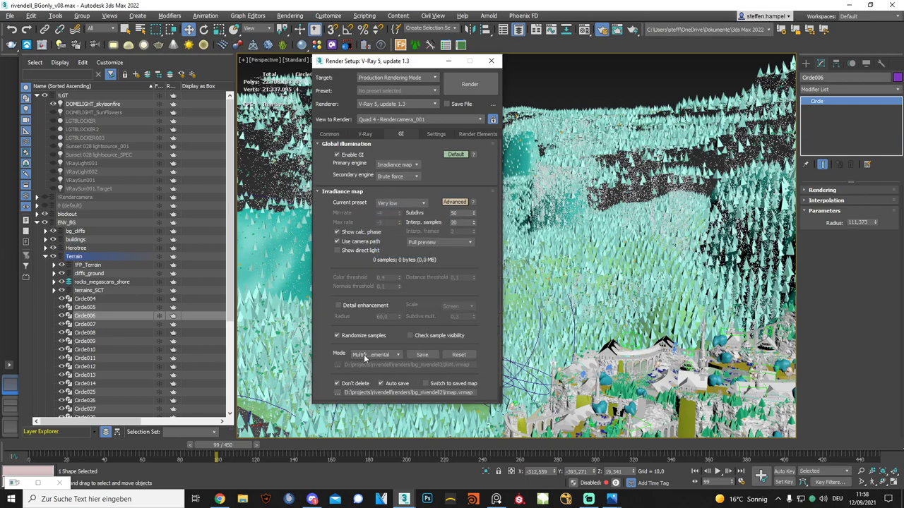
mouse_move(376, 355)
click(366, 134)
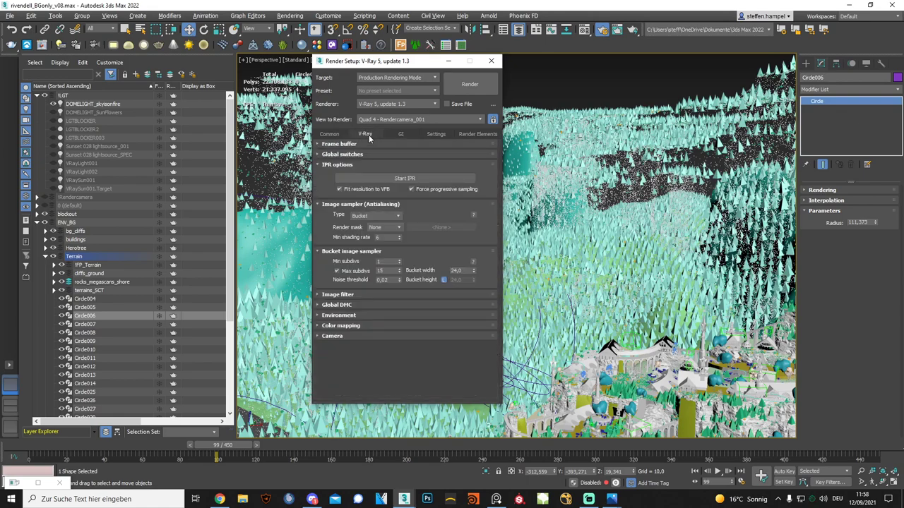
click(695, 471)
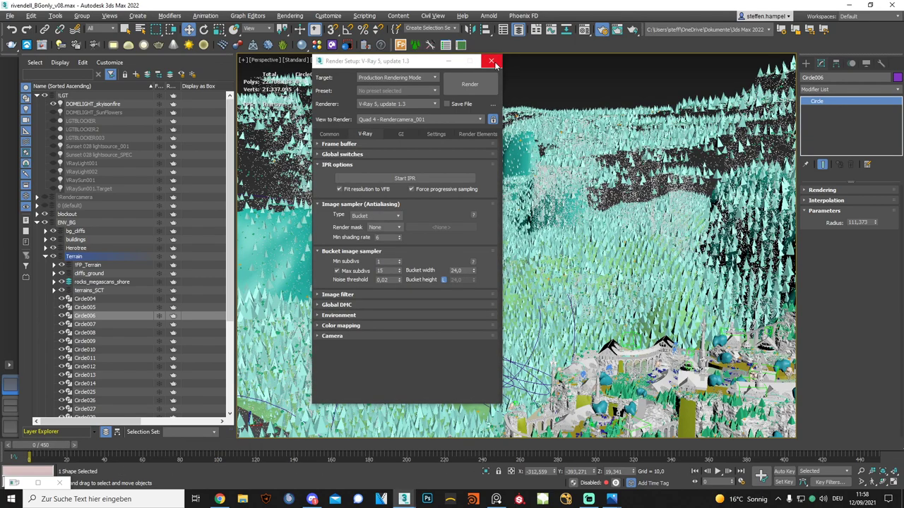
Close Render Setup, view through Rendercamera_001 at frame 202, and reopen the Common tab.
click(490, 60)
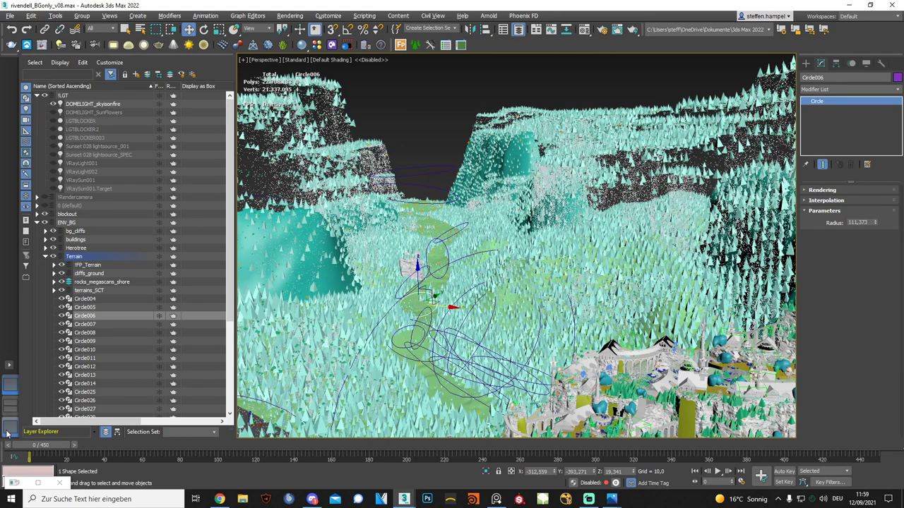
key(c)
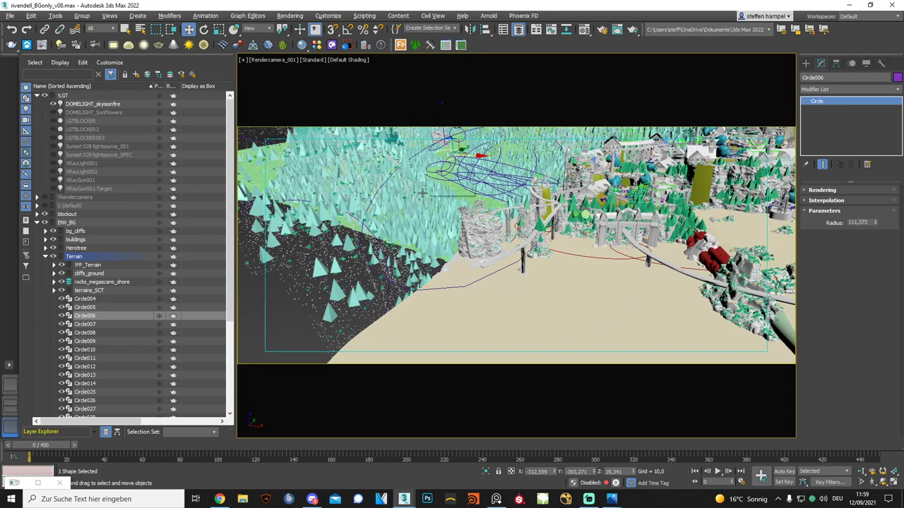
click(414, 449)
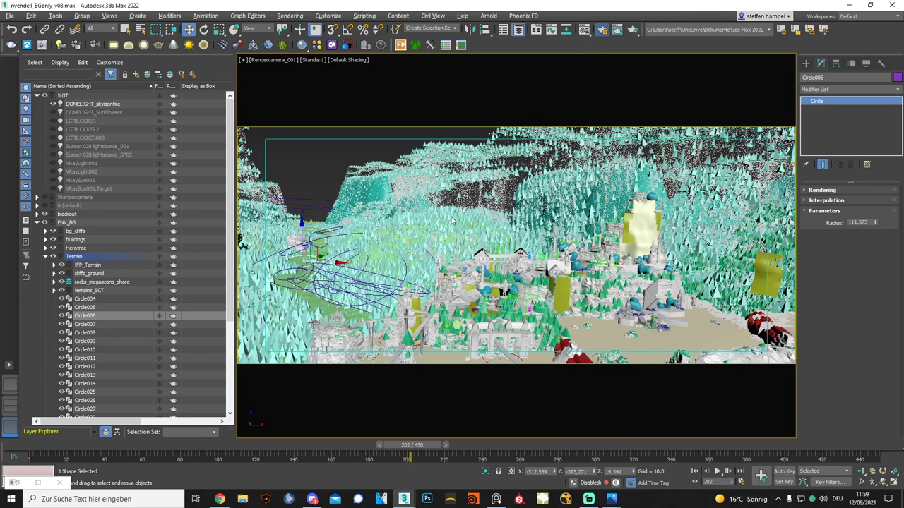
key(F10)
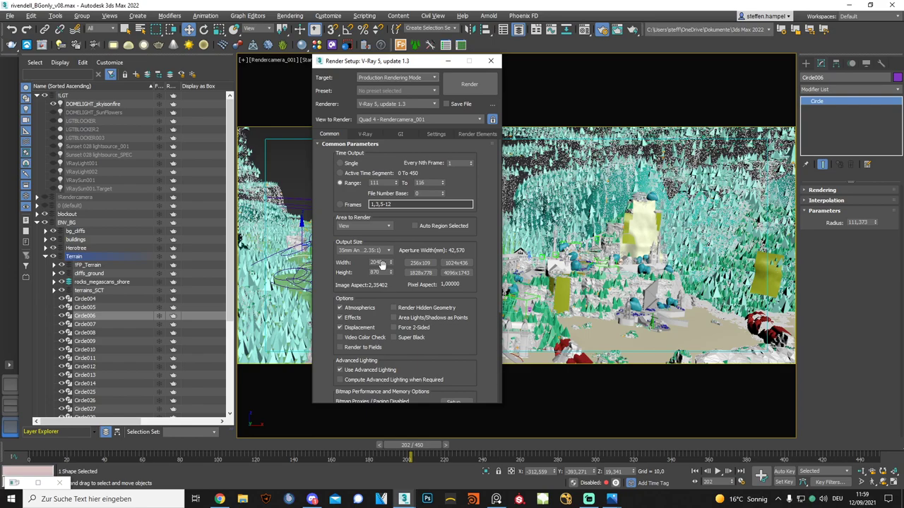
Close the Render Setup dialog to reveal the Rendercamera_001 view.
click(491, 61)
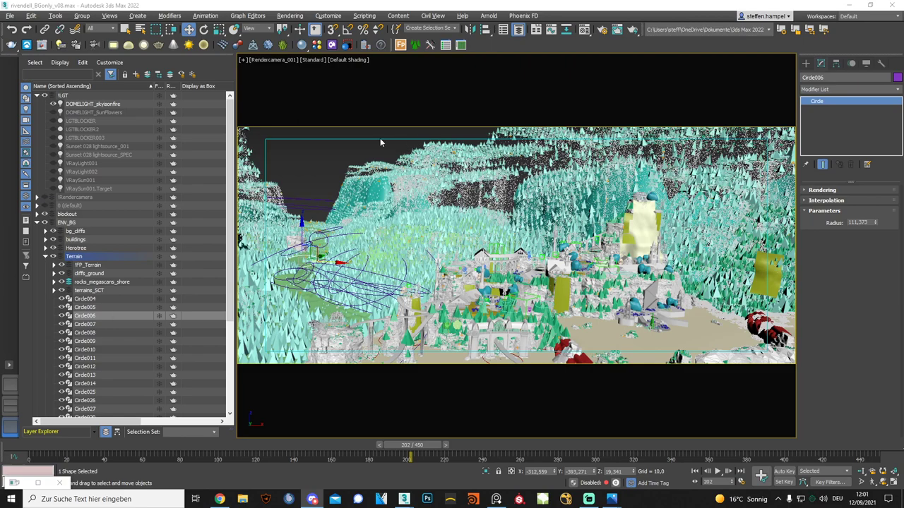
Deselect the circle shape by picking an empty spot in the viewport.
click(323, 161)
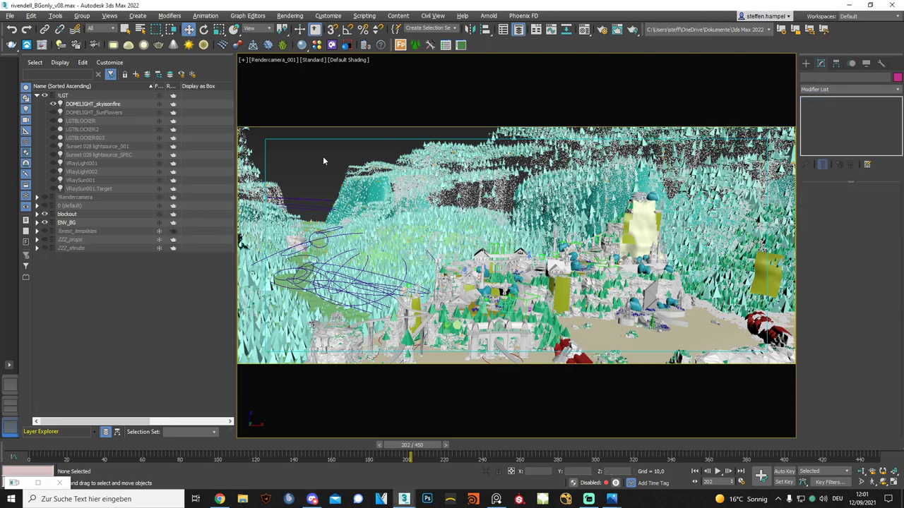
Bring up the PureRef MOVIE REFERNCE board and zoom out, then back in.
click(496, 499)
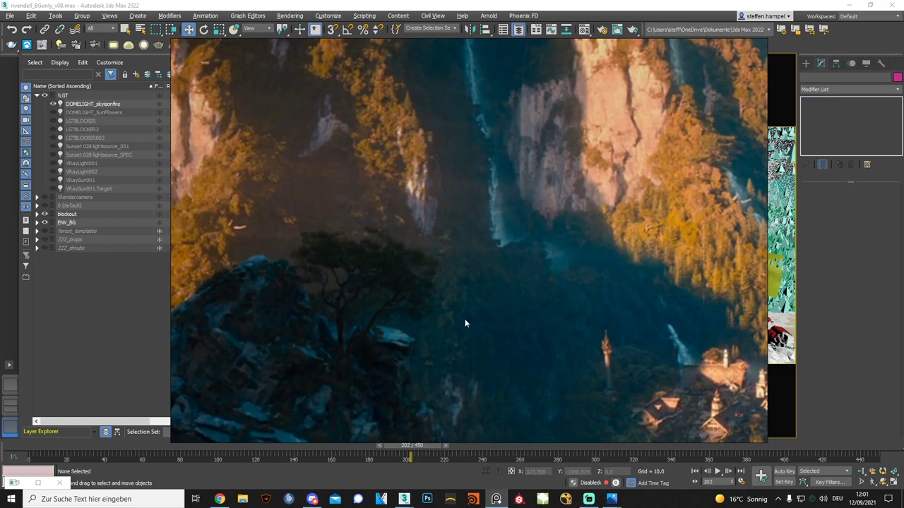
scroll(465, 319, down, 2)
scroll(466, 314, down, 3)
scroll(468, 319, down, 3)
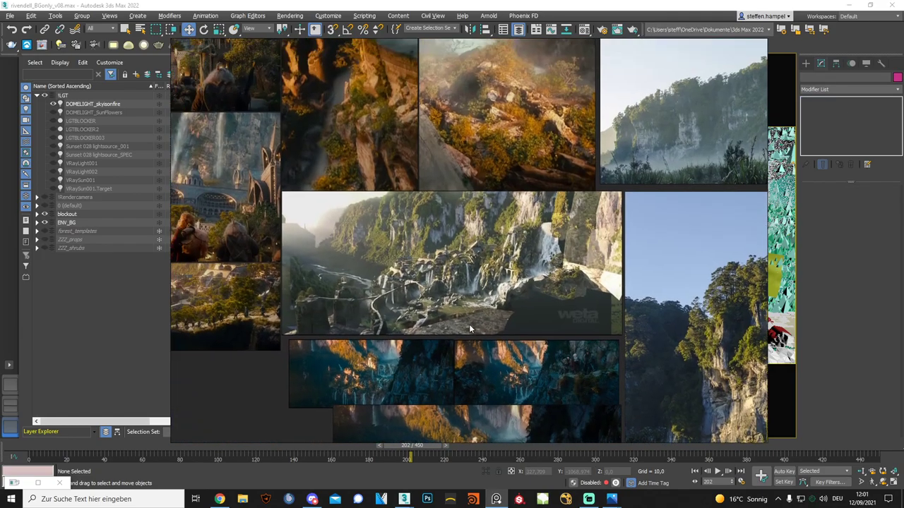
scroll(469, 325, up, 2)
scroll(411, 238, up, 2)
scroll(445, 272, up, 2)
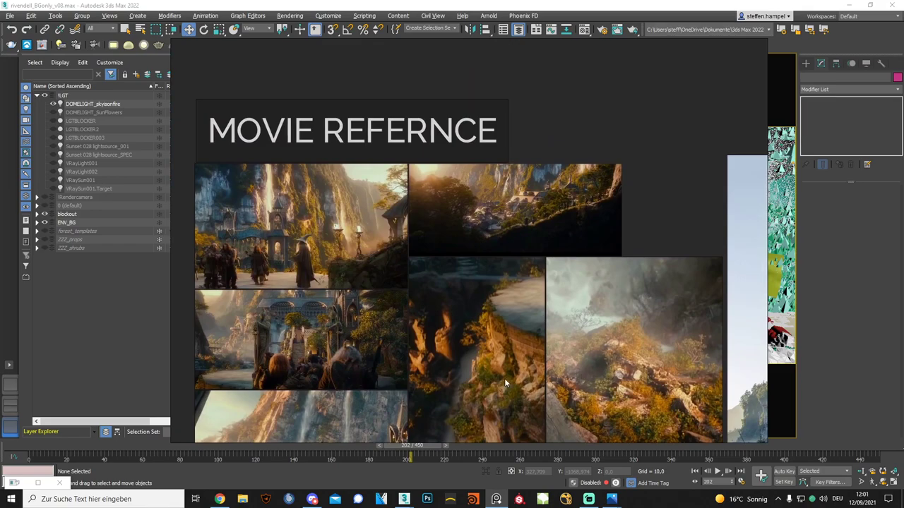
Pan and zoom to frame the Weta Digital Rivendell waterfall valley image.
middle_drag(505, 379, 495, 232)
mouse_move(481, 238)
alt+middle_down()
mouse_move(475, 209)
mouse_move(431, 300)
mouse_move(416, 293)
alt+middle_up()
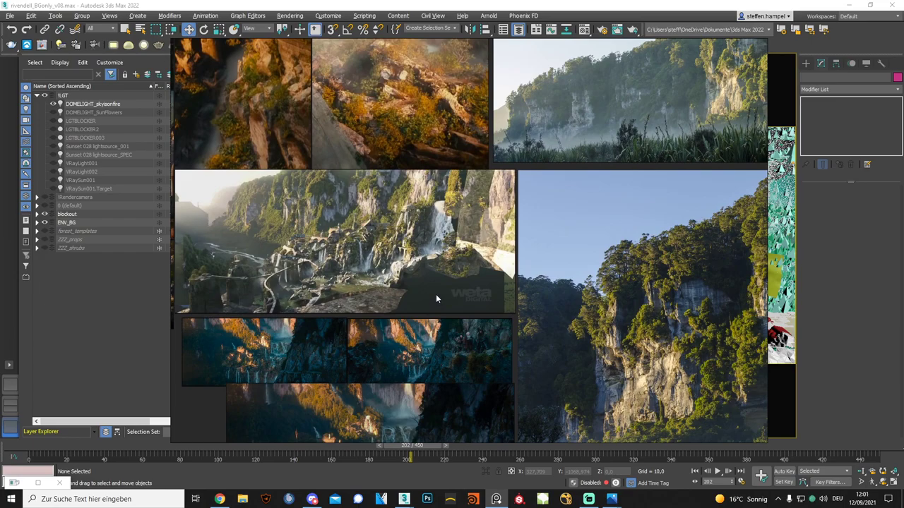
scroll(355, 310, up, 3)
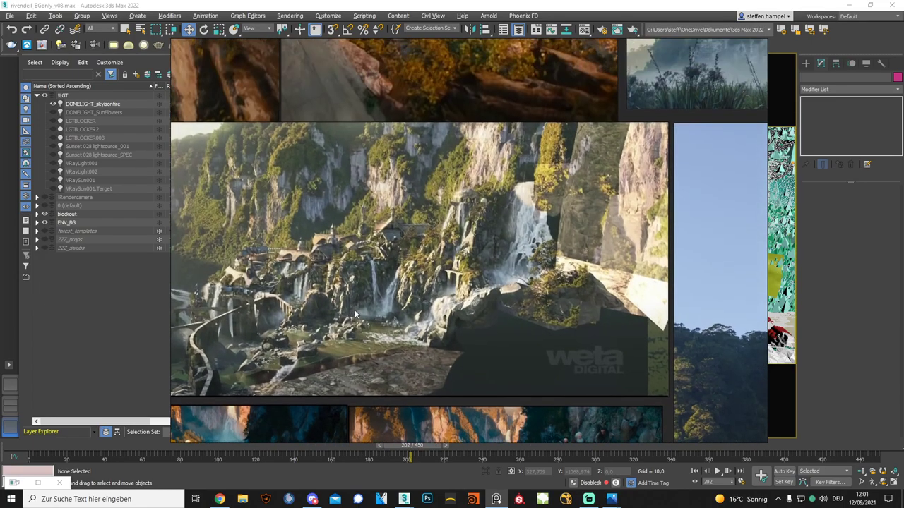
middle_drag(355, 310, 396, 339)
scroll(422, 331, up, 2)
scroll(437, 310, up, 2)
middle_drag(437, 310, 524, 309)
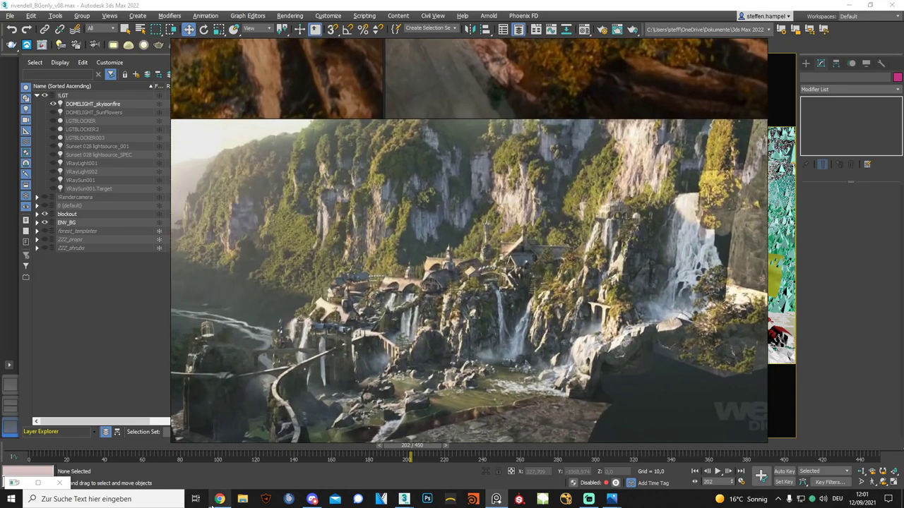
In a new Chrome tab, search YouTube for 'hobbit vfx' and open The Hobbit: An Unexpected Journey VFX video.
mouse_move(220, 499)
click(219, 445)
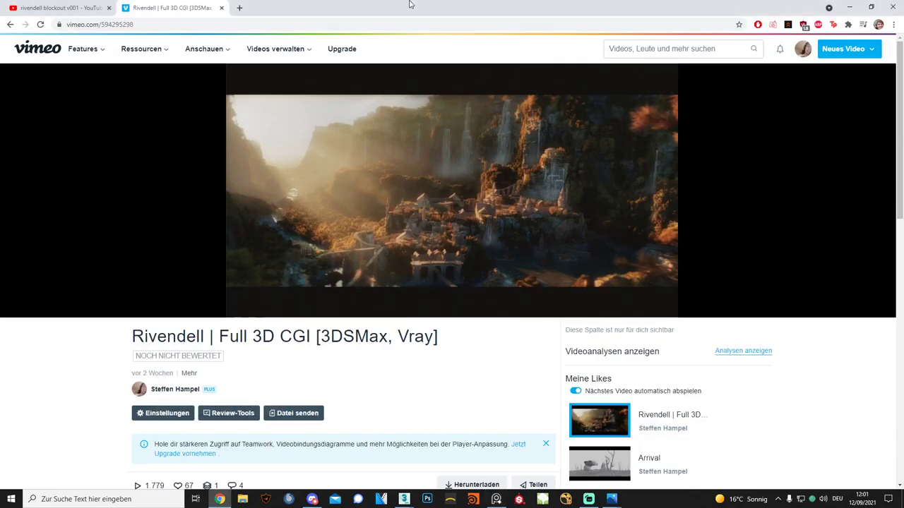
key(ctrl+t)
text(youtube.com)
key(Return)
click(439, 46)
text(ho)
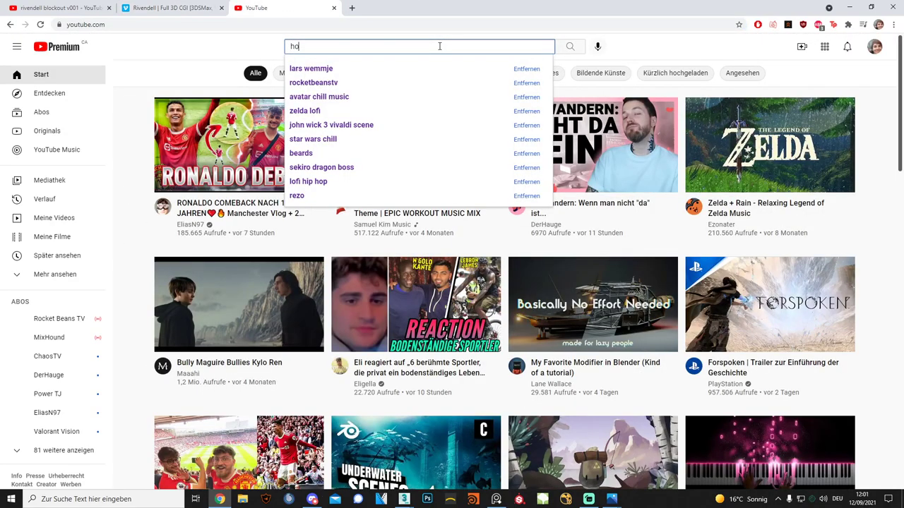
text(bbit vfx)
key(Return)
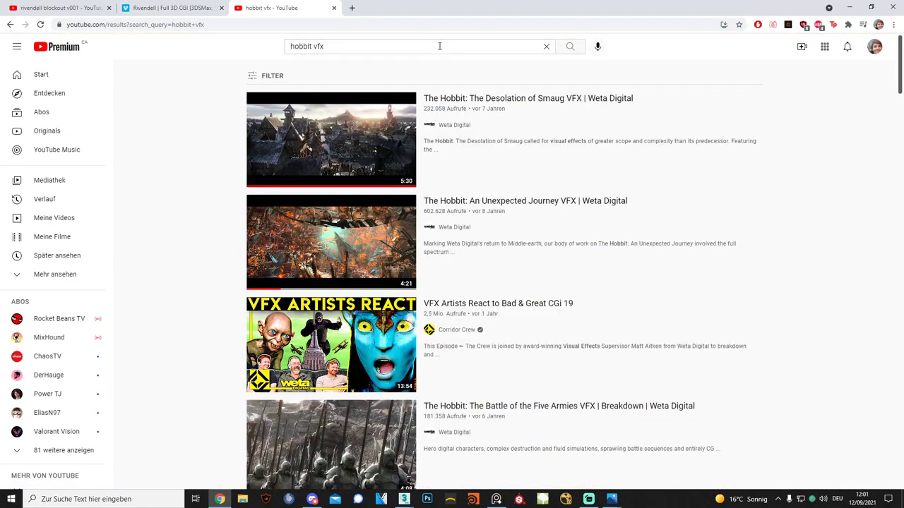
click(438, 201)
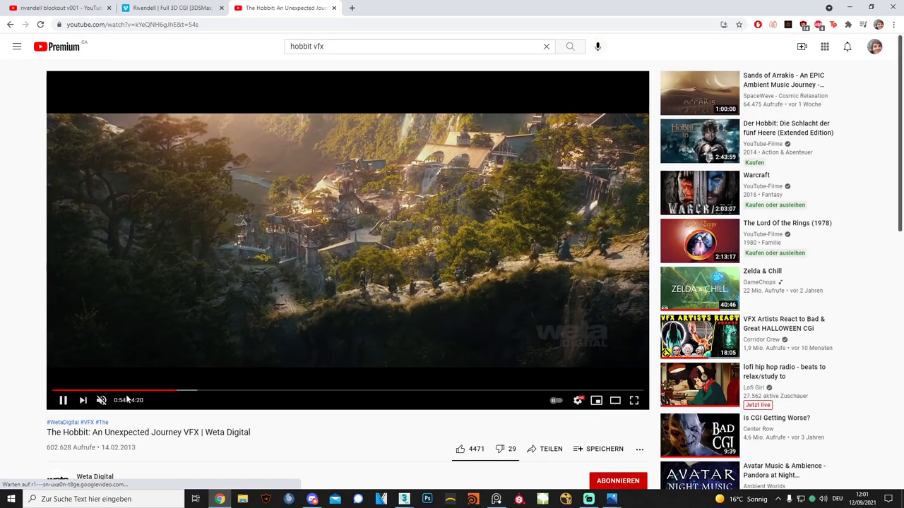
Scrub the video to the Rivendell flyover shot around 0:48, pausing and resuming playback there.
click(127, 390)
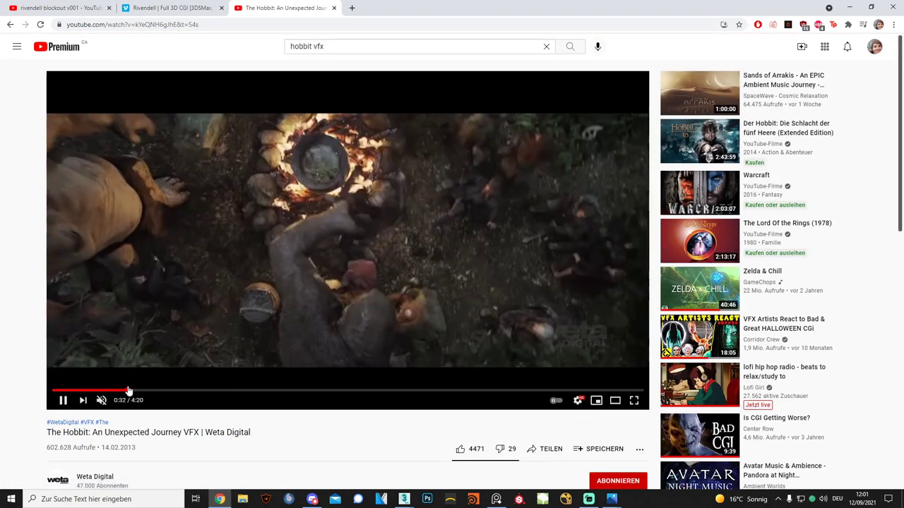
click(145, 390)
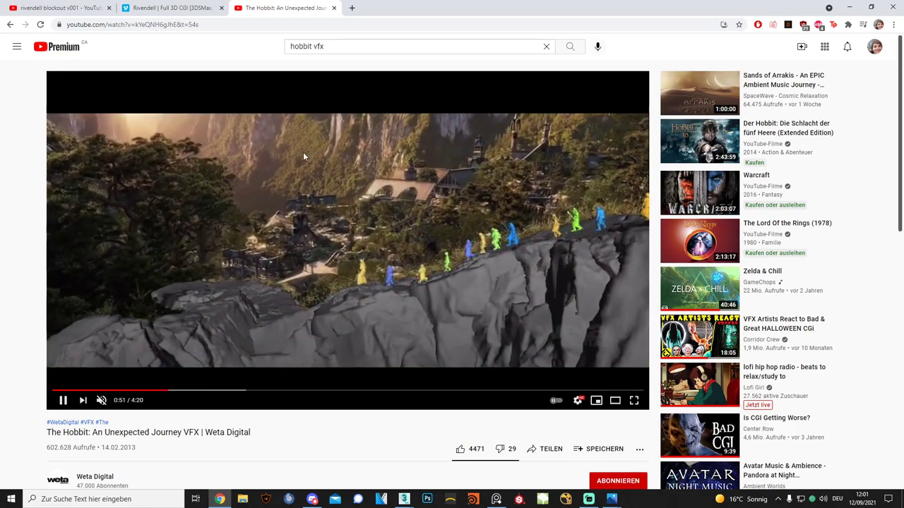
click(154, 391)
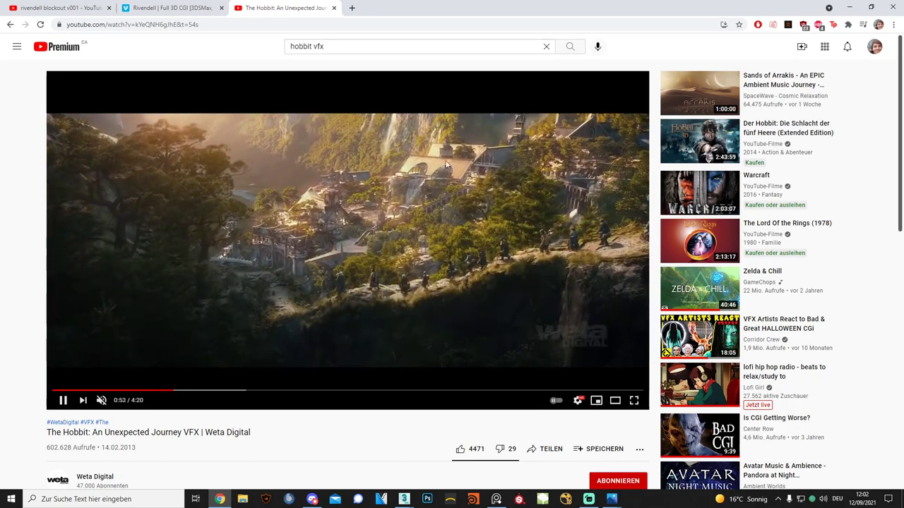
click(158, 390)
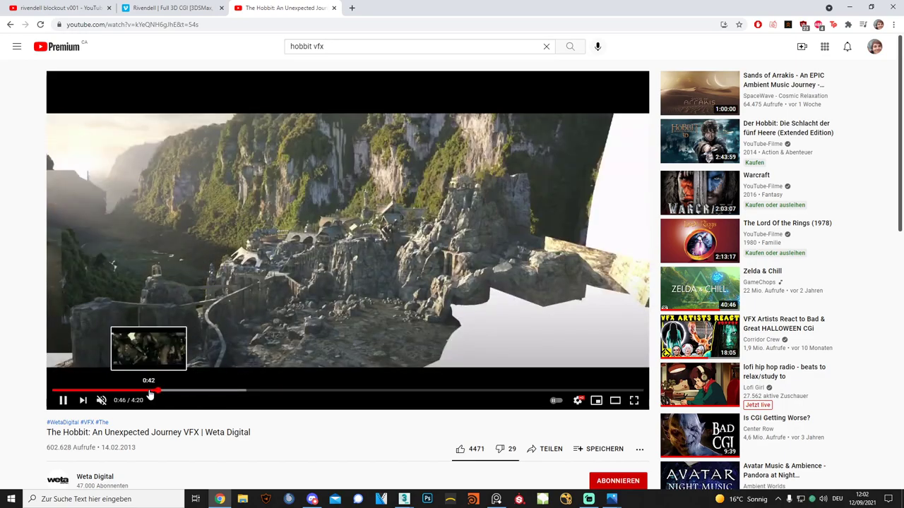
click(369, 168)
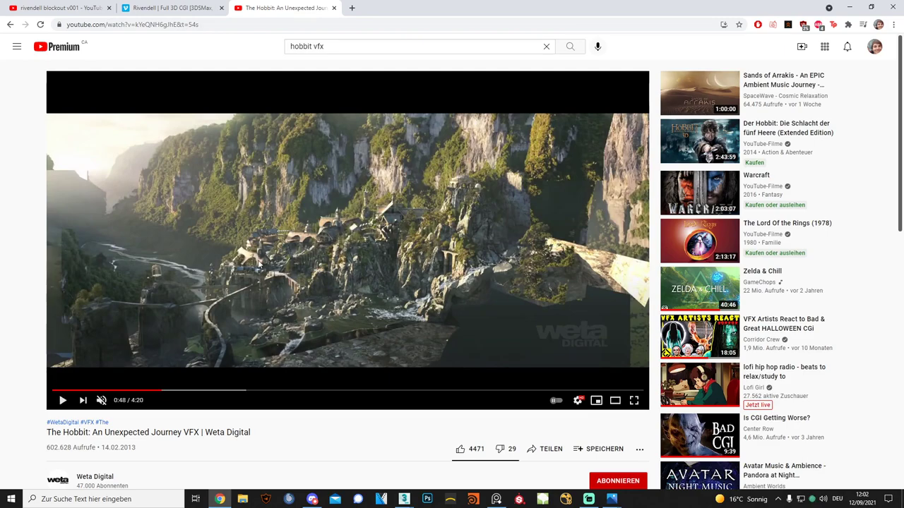
click(393, 146)
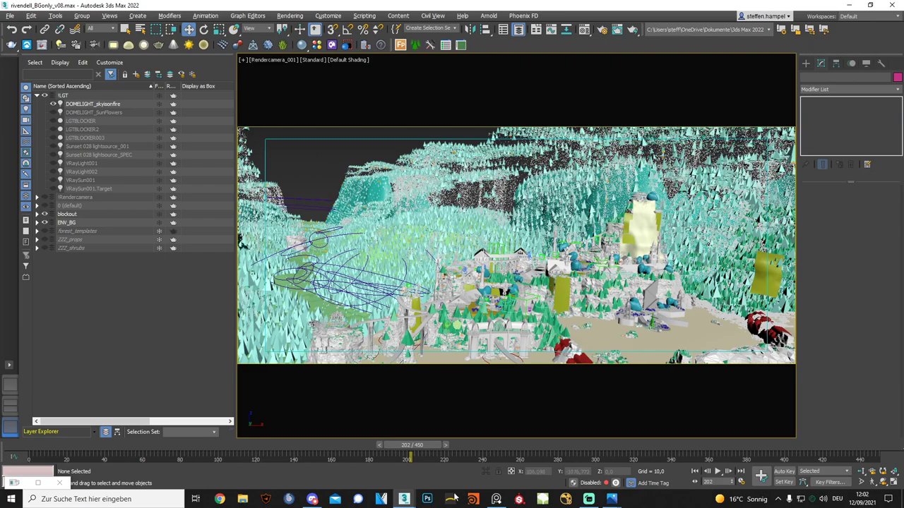
mouse_move(403, 500)
click(383, 480)
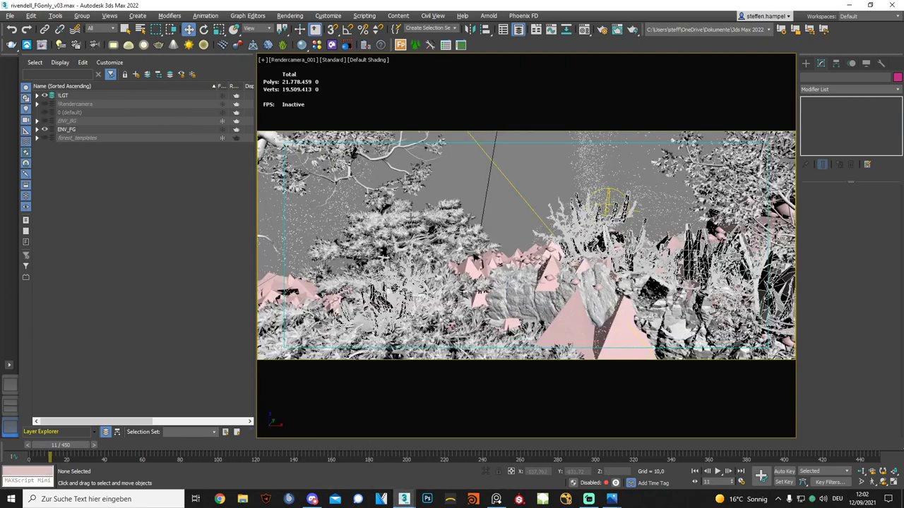
click(486, 185)
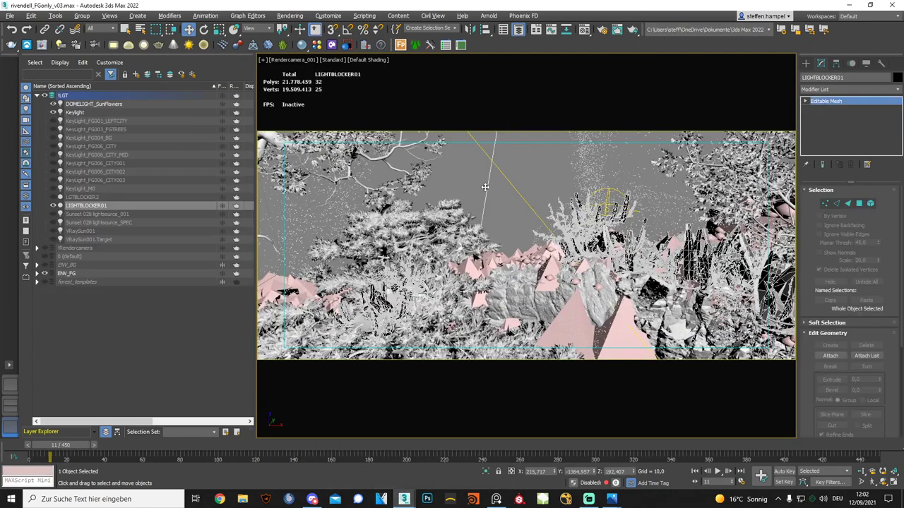
click(10, 385)
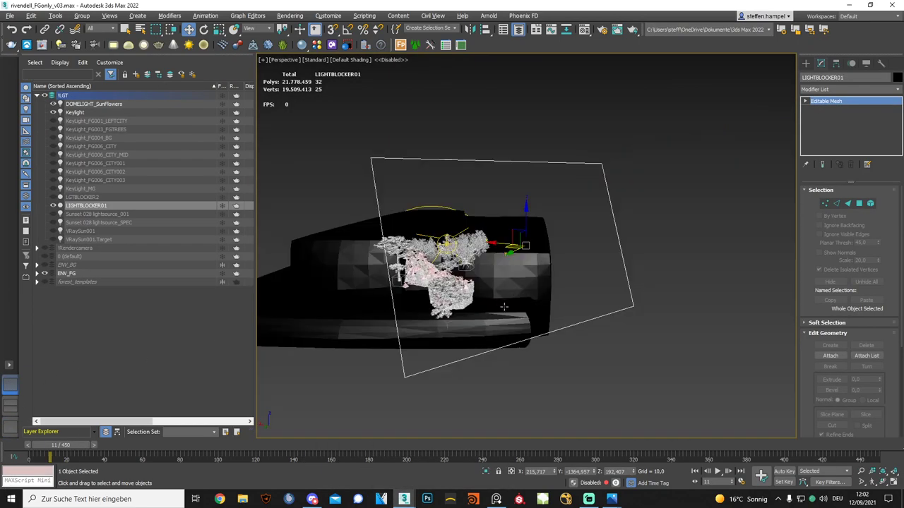
mouse_move(510, 290)
alt+middle_down()
mouse_move(601, 317)
mouse_move(552, 276)
alt+middle_up()
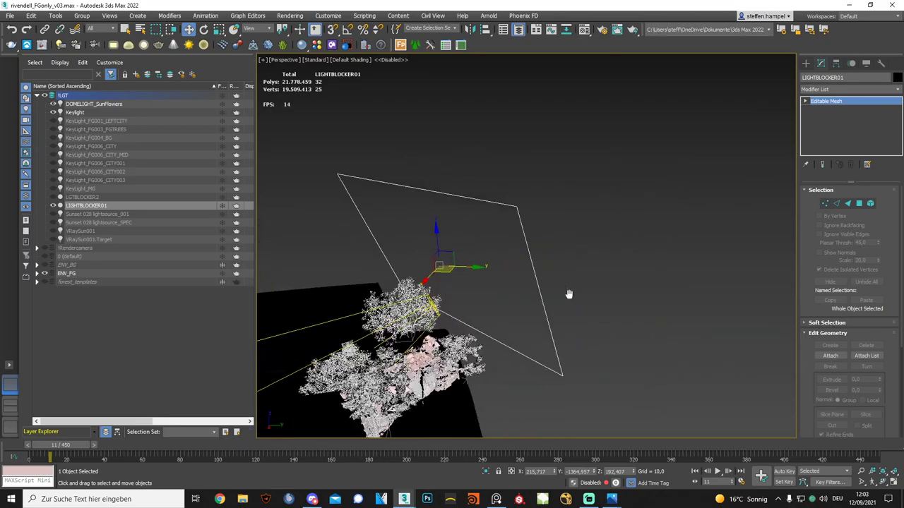
mouse_move(519, 332)
alt+middle_down()
mouse_move(533, 329)
mouse_move(542, 298)
alt+middle_up()
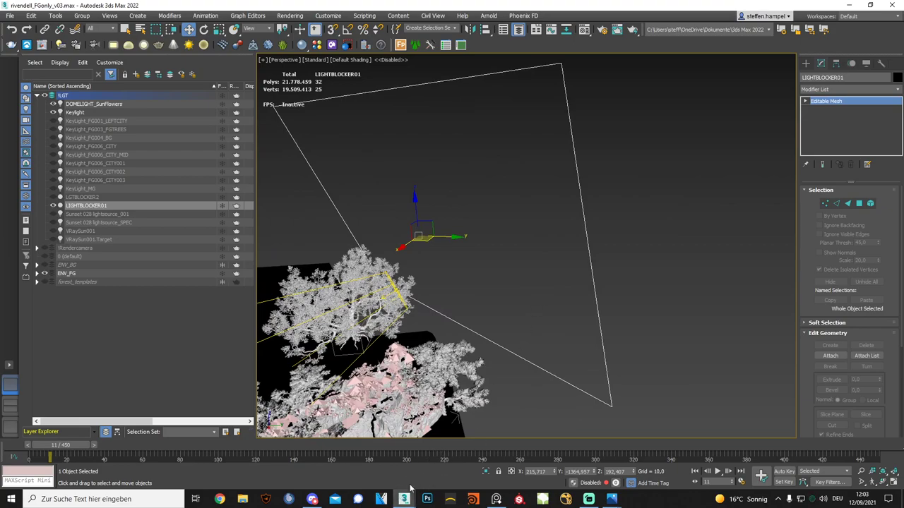
mouse_move(404, 500)
click(454, 466)
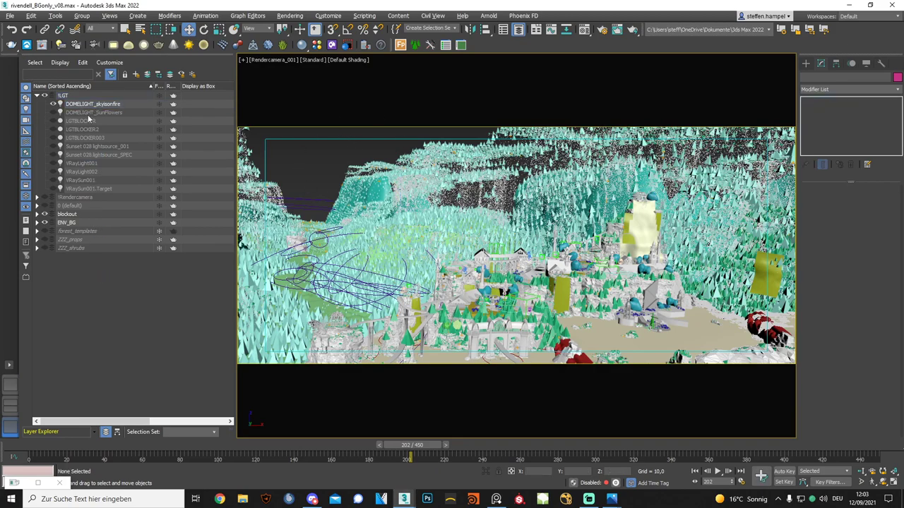
Collapse the !LGT layer, orbit and zoom the valley terrain in Perspective, then return to Rendercamera_001.
click(38, 96)
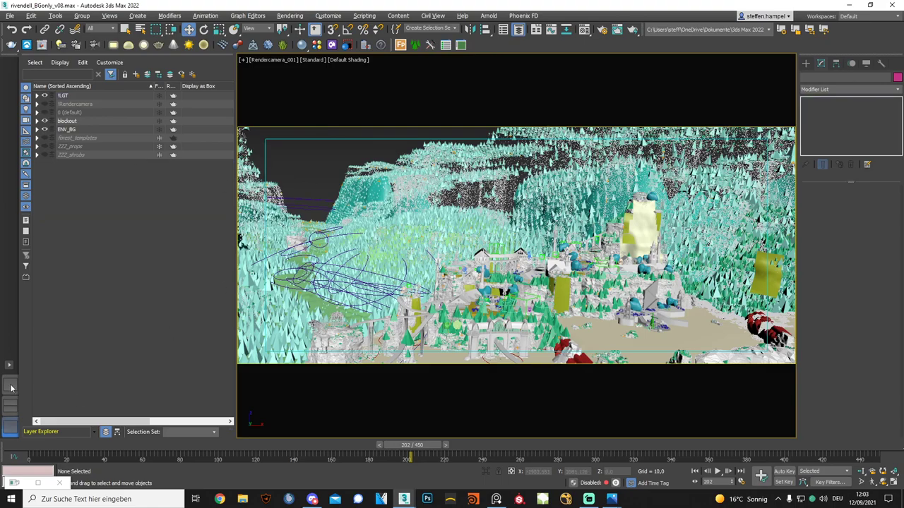
click(11, 387)
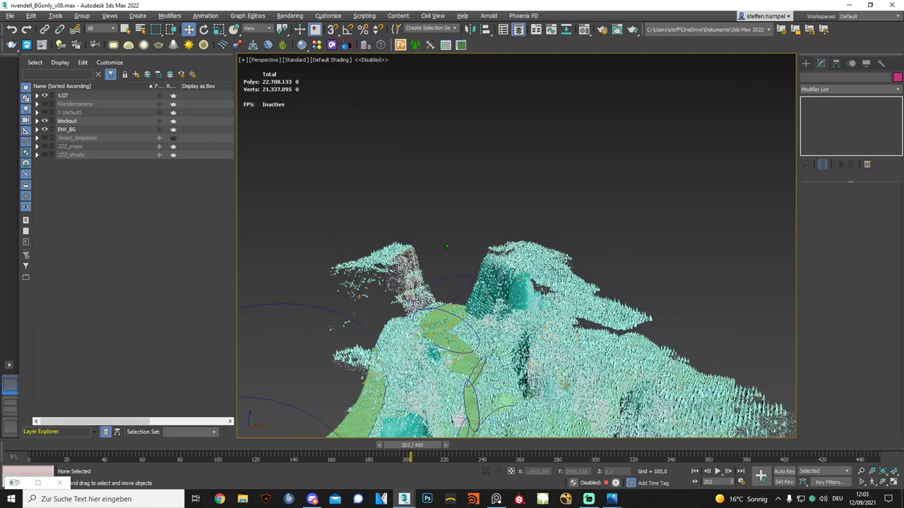
mouse_move(430, 259)
alt+middle_down()
mouse_move(418, 276)
mouse_move(365, 294)
mouse_move(363, 278)
alt+middle_up()
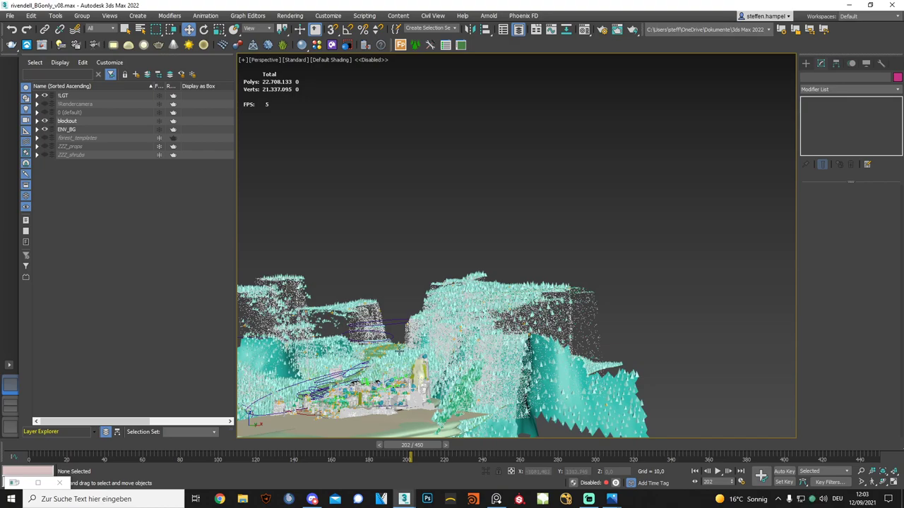
scroll(377, 339, up, 1)
scroll(377, 339, up, 1)
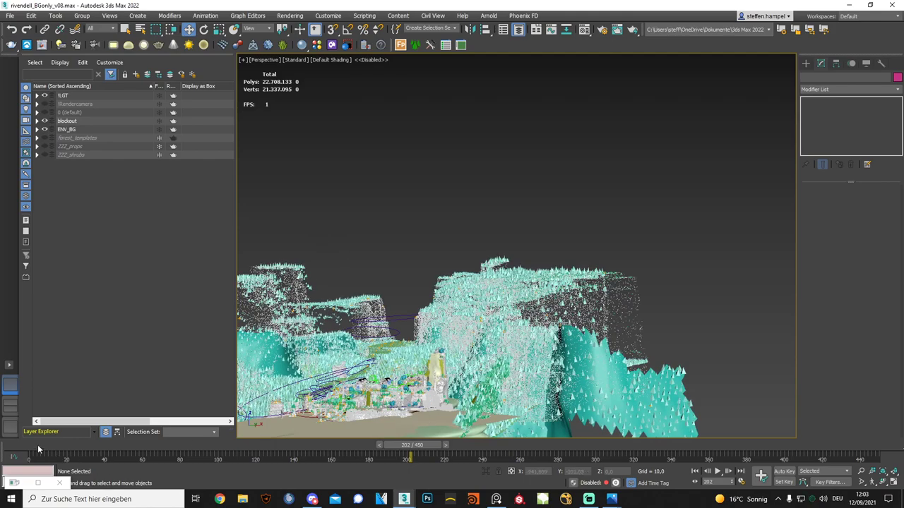
key(c)
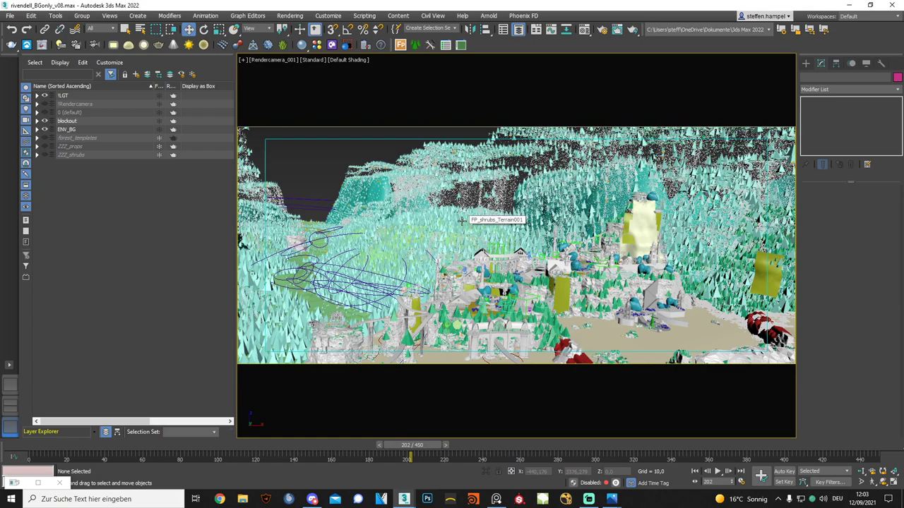
Render the camera view, close the empty render window, and open the Rivendell film page on Vimeo via 'vim'.
key(shift+q)
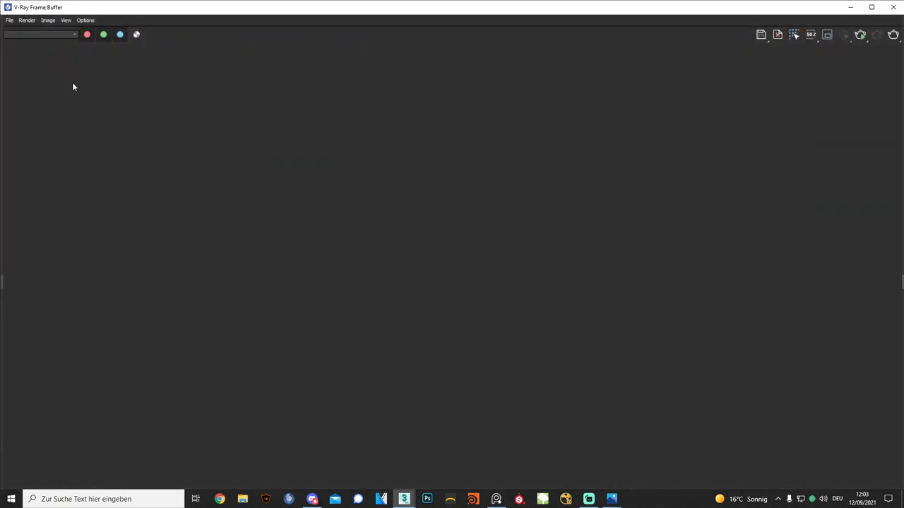
click(893, 7)
click(219, 500)
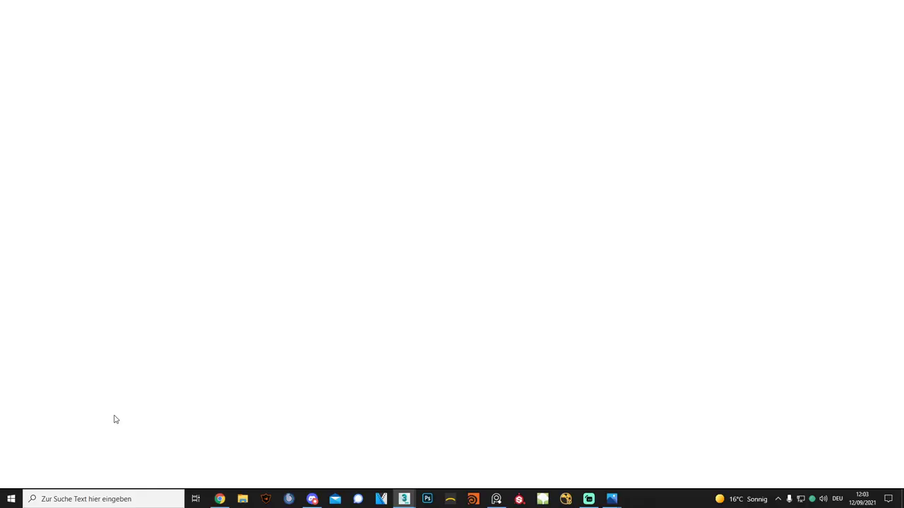
text(vim)
key(Down)
key(Down)
key(Down)
key(Down)
key(Down)
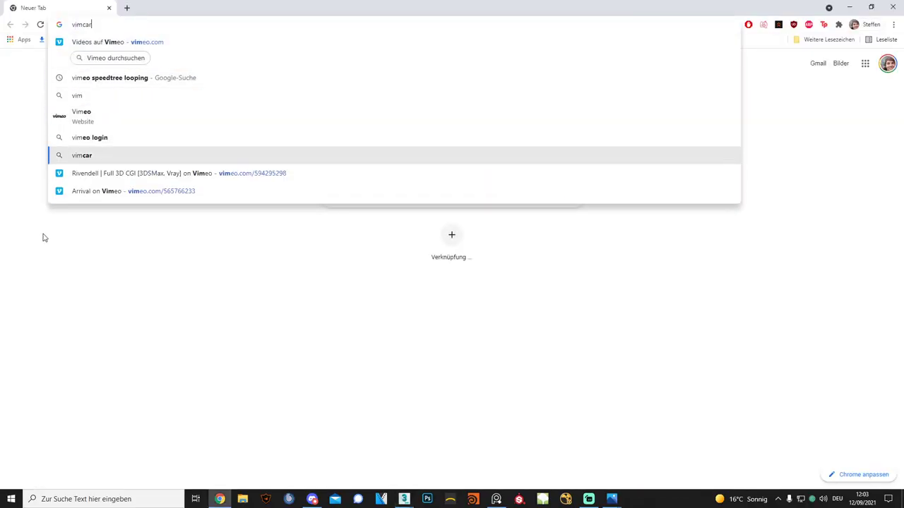
key(Down)
key(Return)
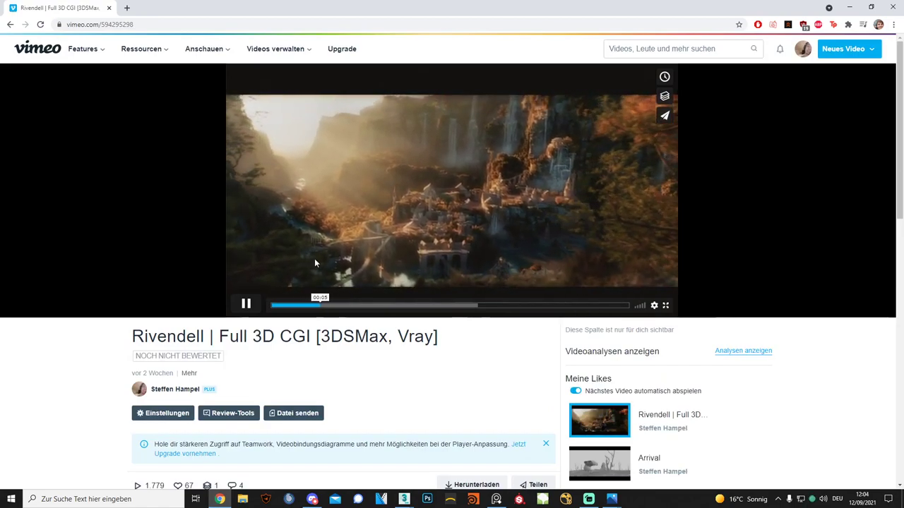
Watch the film's opening seconds, pausing at 00:06 and about 00:11, then minimize Chrome.
click(336, 257)
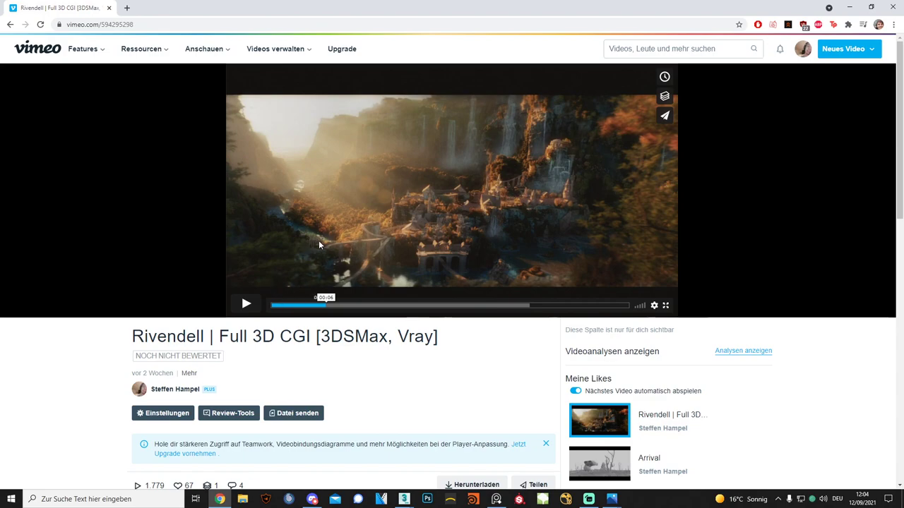
click(387, 198)
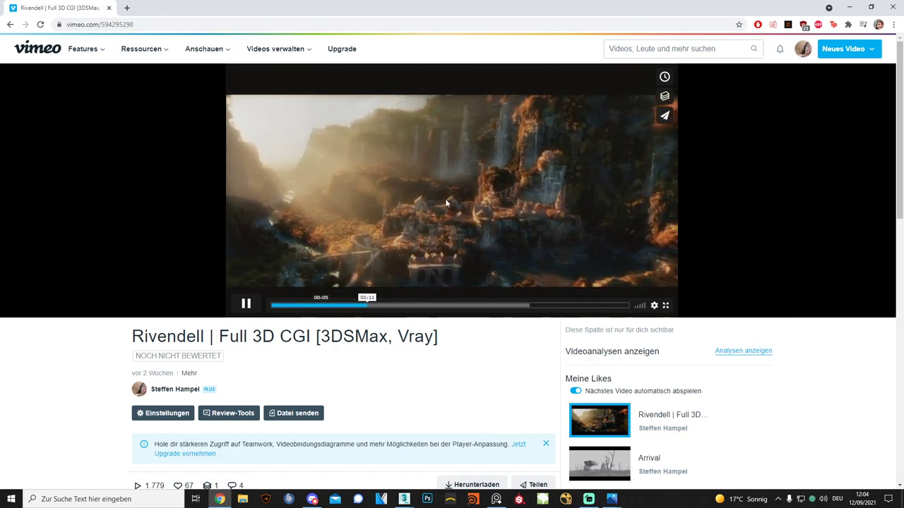
click(414, 228)
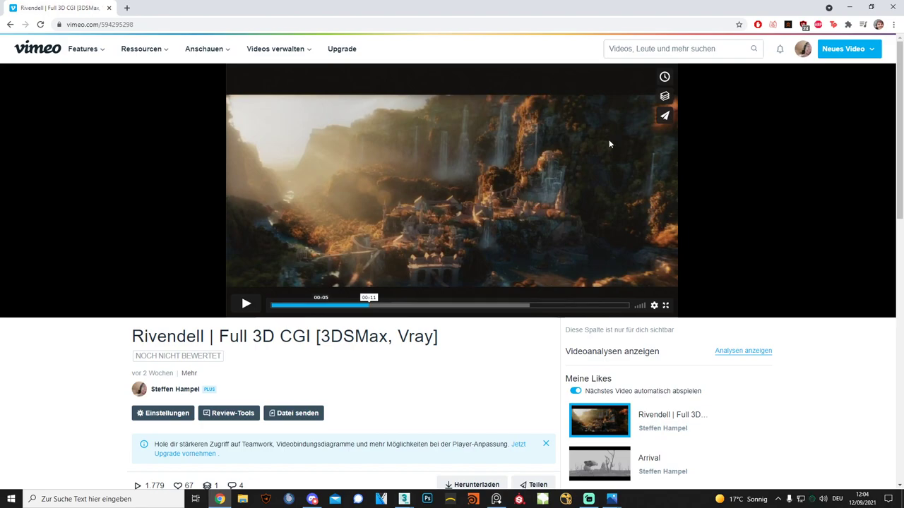
click(892, 7)
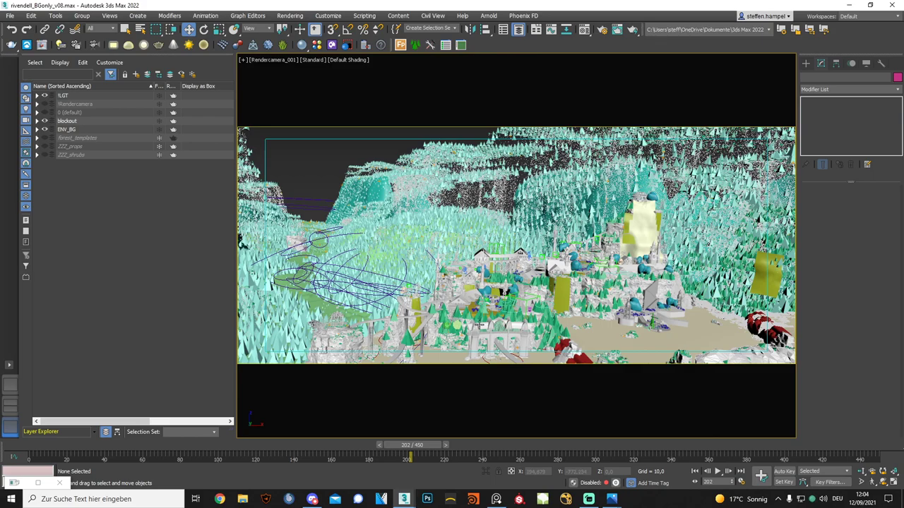
Select Gate_006_geo, frame it in Perspective, and orbit and zoom around the arched bridge.
click(477, 325)
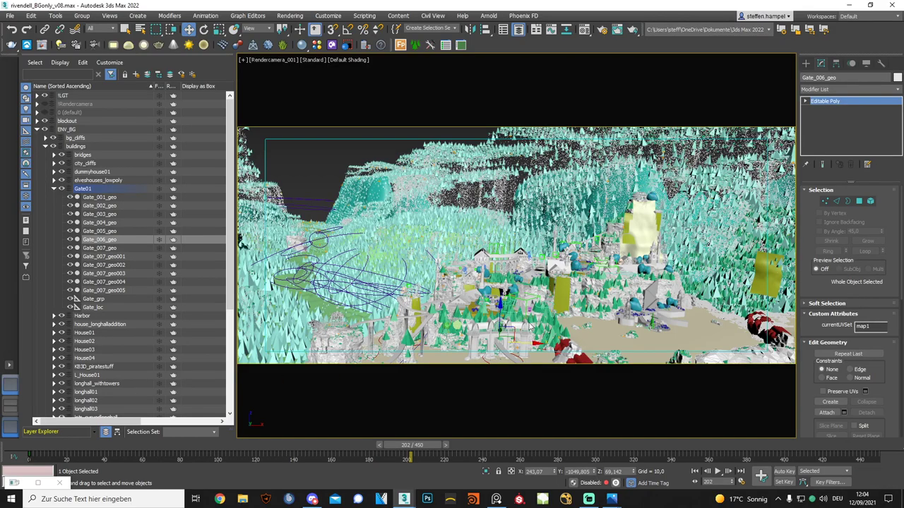
key(p)
key(z)
mouse_move(523, 332)
alt+middle_down()
mouse_move(550, 341)
mouse_move(383, 320)
alt+middle_up()
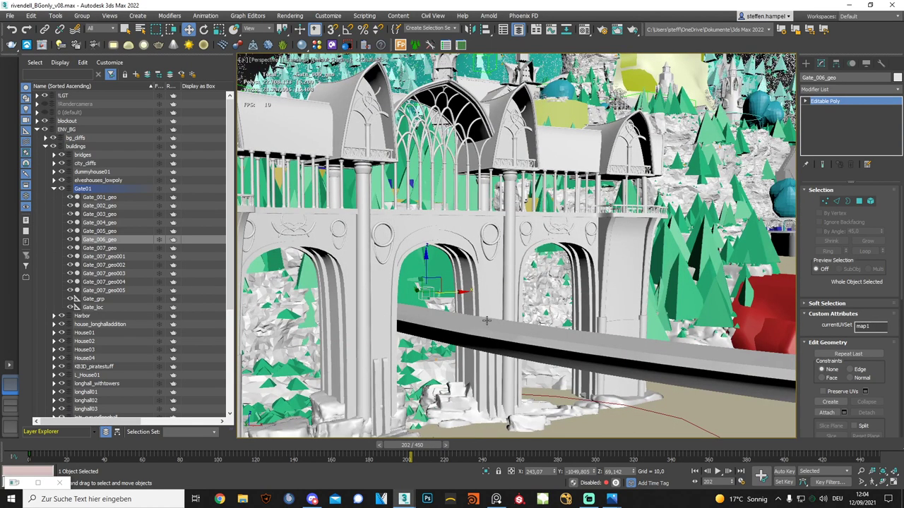
alt+middle_drag(528, 319, 485, 331)
scroll(485, 329, up, 2)
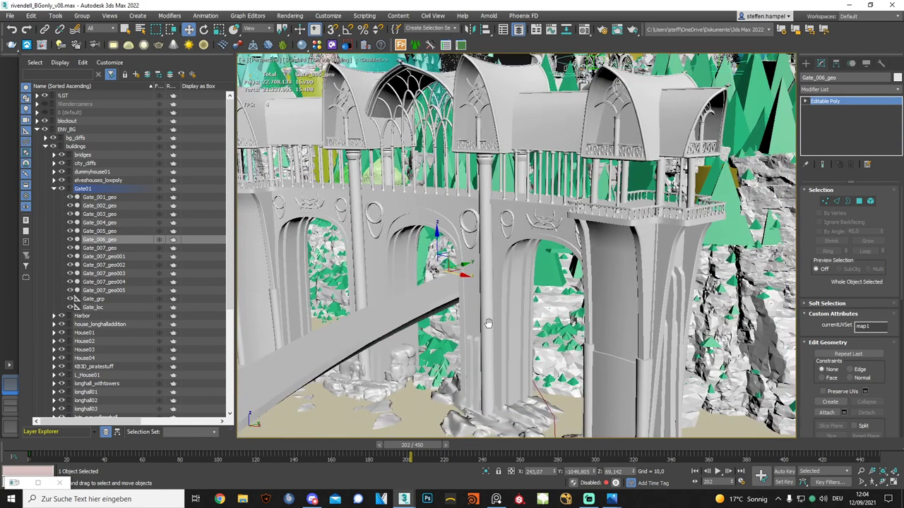
scroll(487, 323, up, 2)
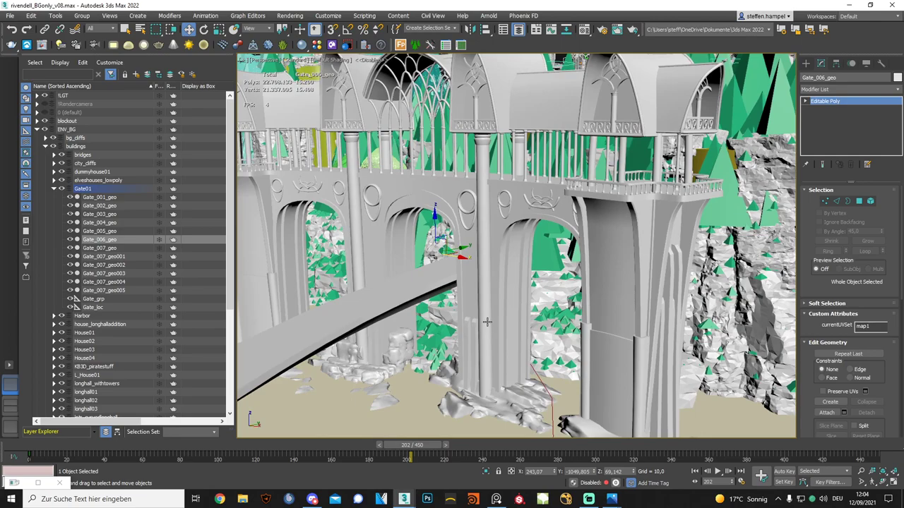
alt+middle_drag(603, 332, 568, 353)
scroll(601, 332, down, 3)
scroll(601, 332, down, 2)
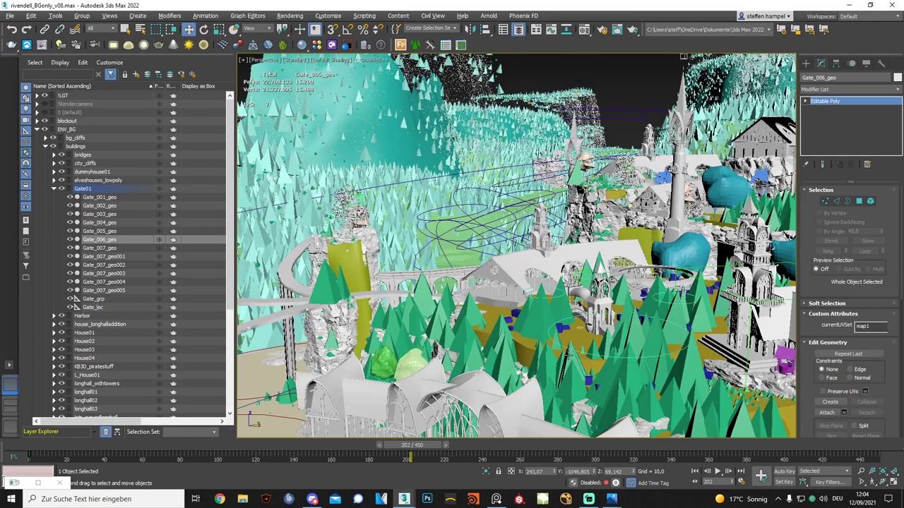
Back in the Rendercamera_001 view, clear the selection and freeze the blockout and ENV_BG layers.
click(11, 426)
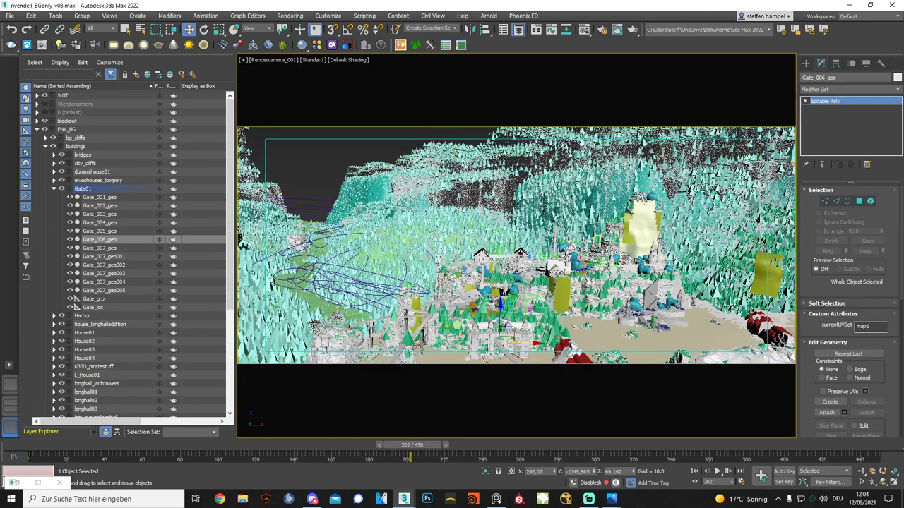
click(341, 149)
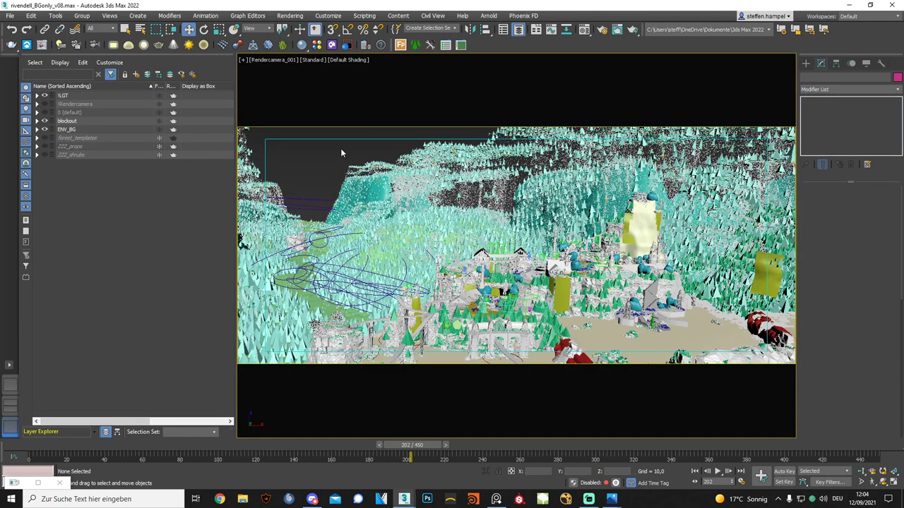
click(158, 129)
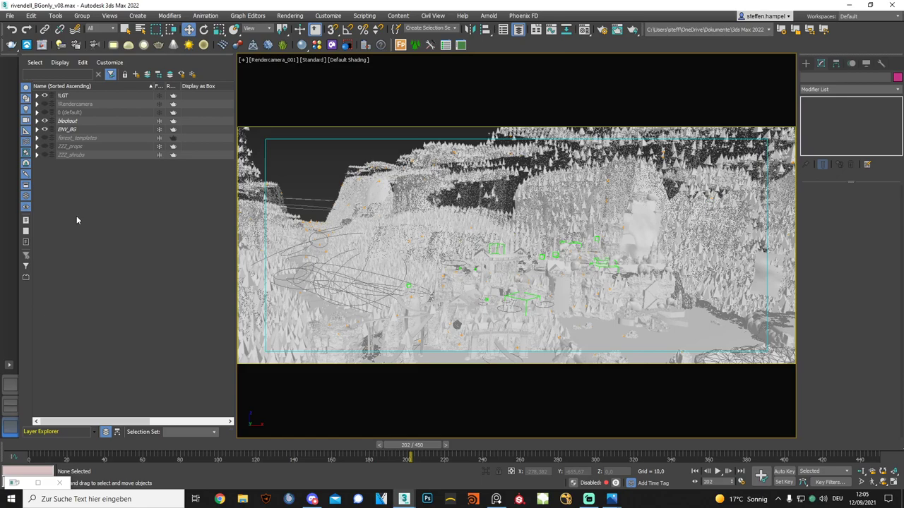
Launch Adobe After Effects 2021 from Windows search using 'after'.
key(super)
text(after)
click(120, 236)
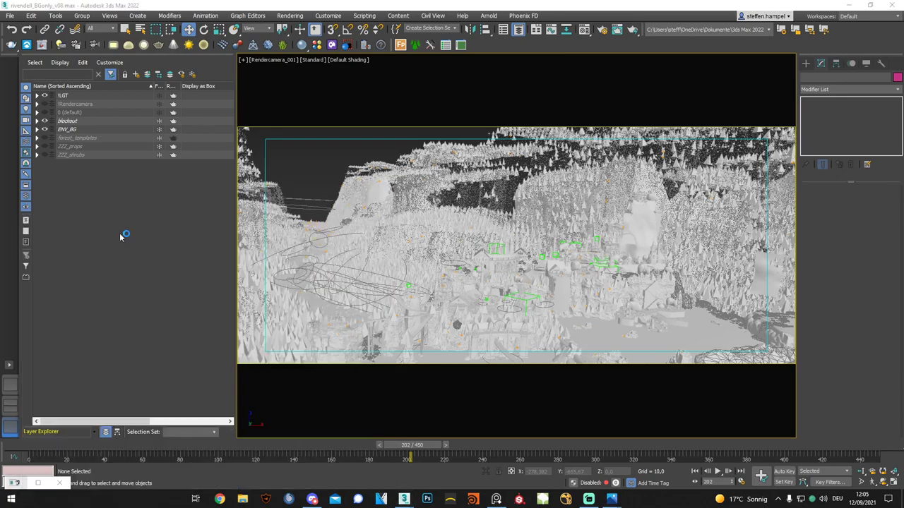
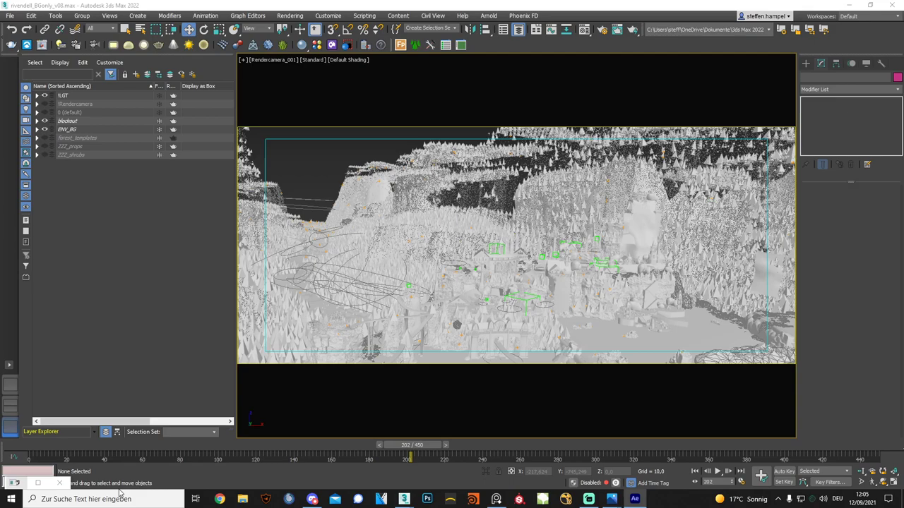
Search the taskbar for 'task' to look up Task Manager.
click(120, 493)
text(task)
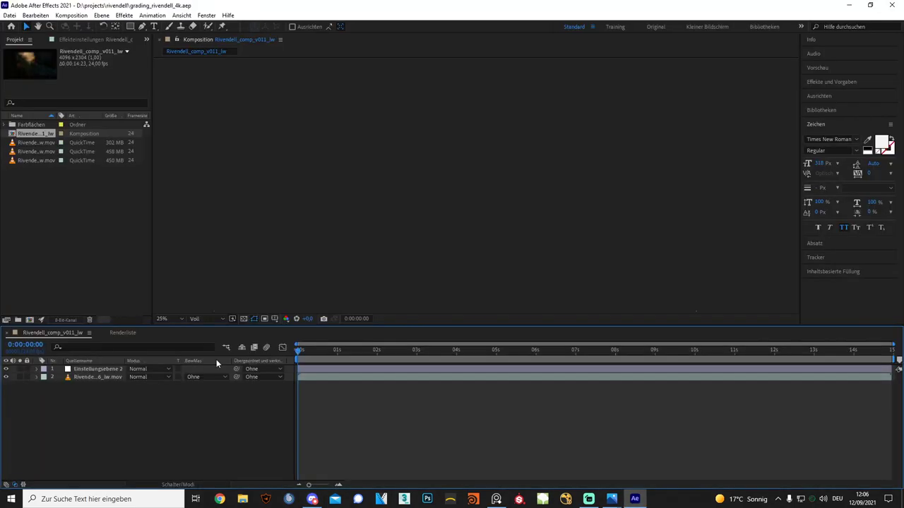
Move the playhead to 0:00:01:10 on the Rivendell shot.
click(104, 379)
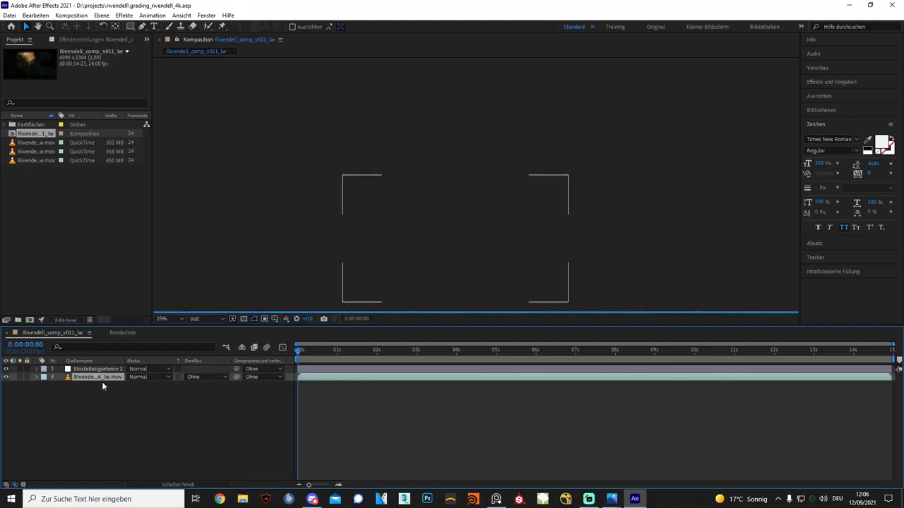
click(136, 456)
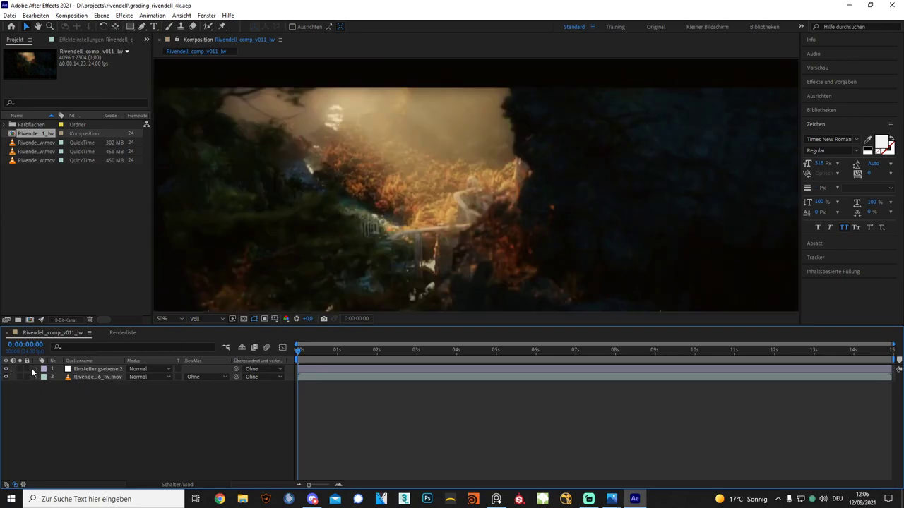
scroll(455, 213, down, 2)
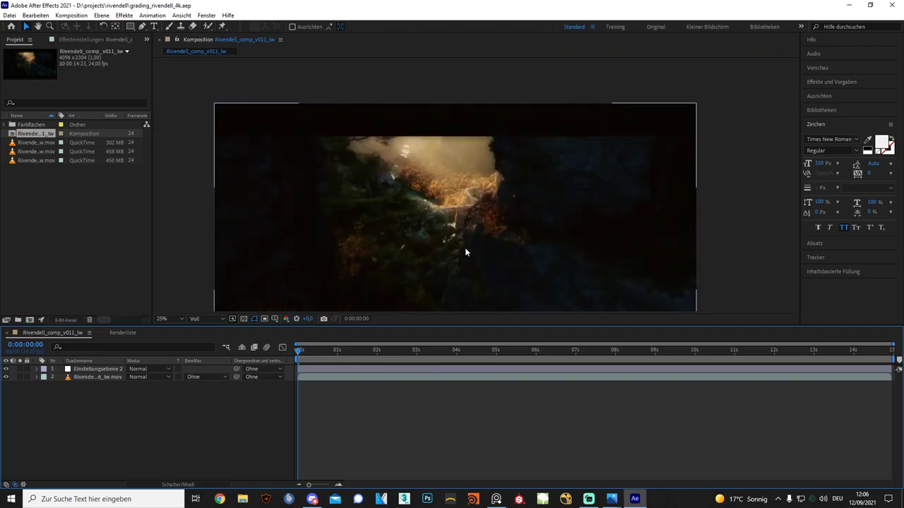
click(354, 351)
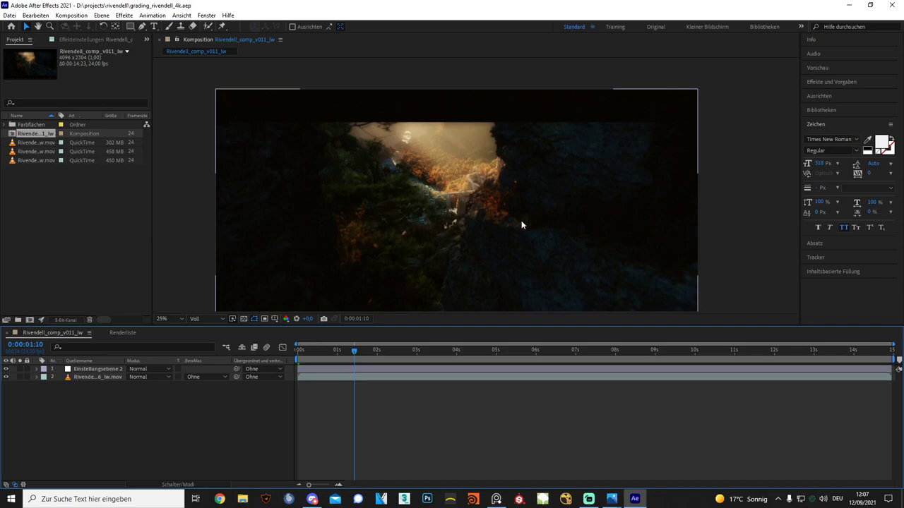
Inspect the adjustment layer's grading effects and the footage layer's ScaleUp settings.
click(110, 378)
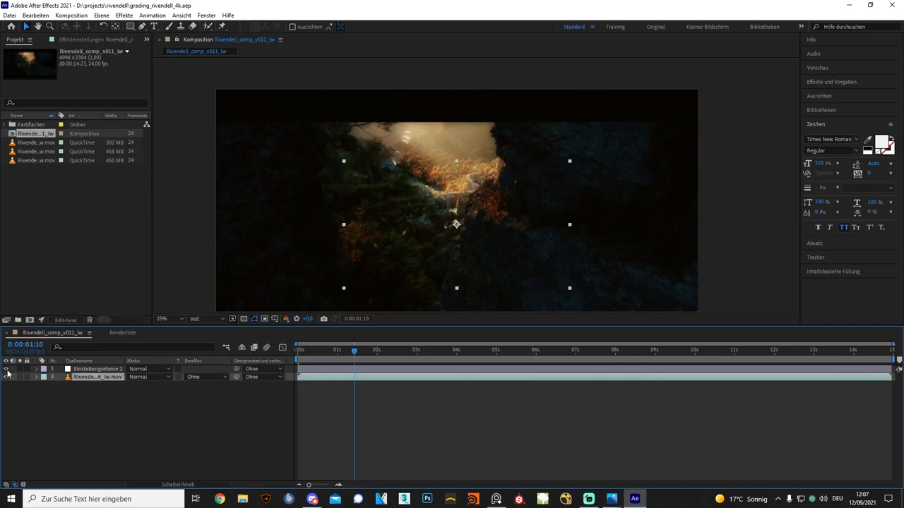
click(98, 369)
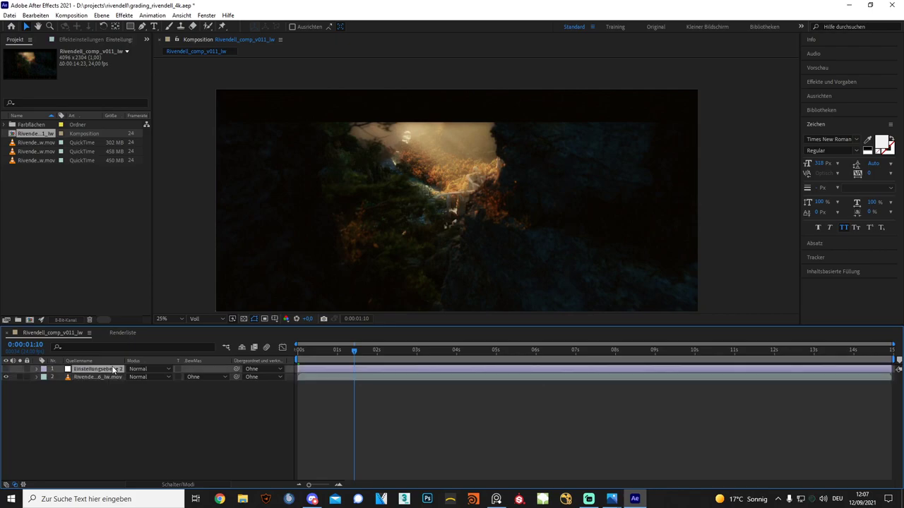
click(90, 36)
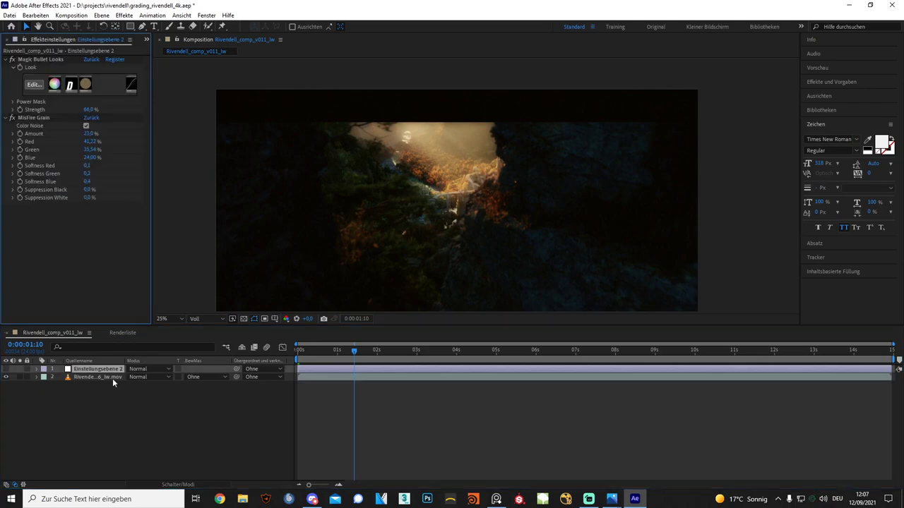
click(113, 378)
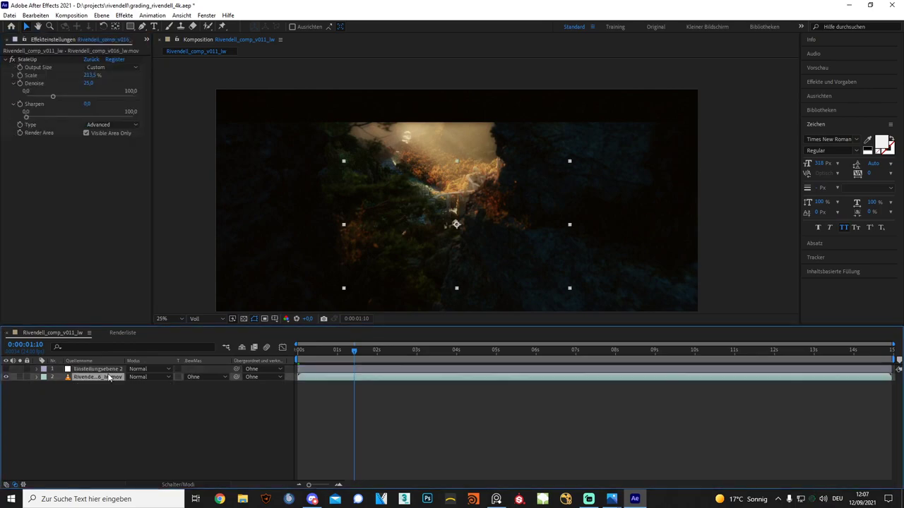
click(7, 379)
click(9, 15)
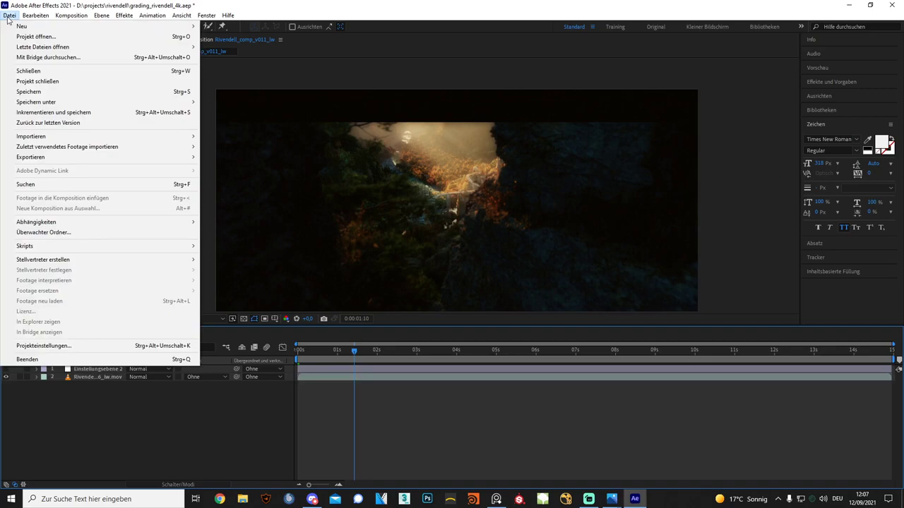
Quit After Effects, saving the changes to grading_rivendell_4k.
click(435, 131)
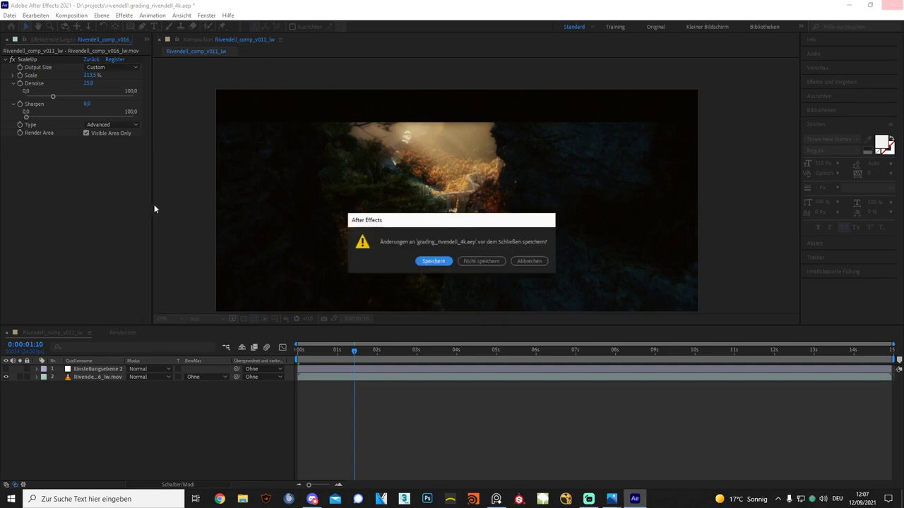
key(Return)
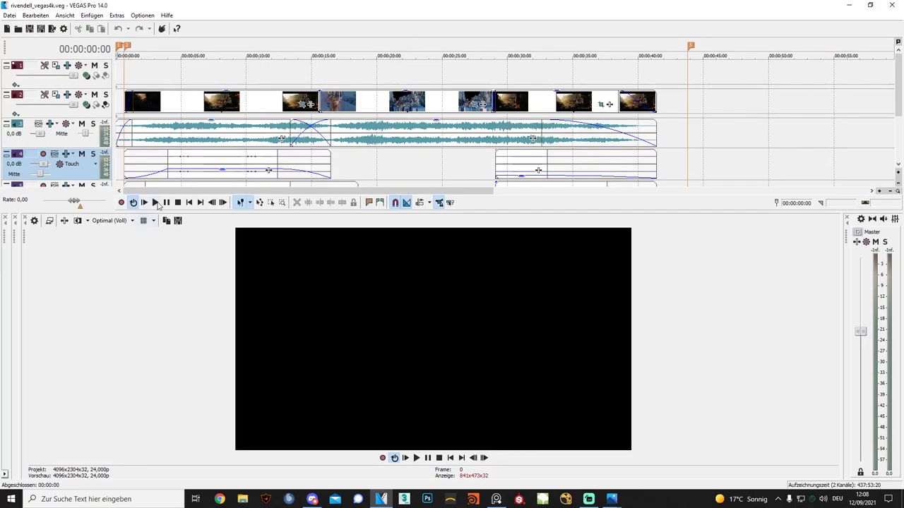
Play the edit, check frames from 00:00:23:00 to 00:00:35:09 in the Trimmer, then minimize VEGAS Pro.
click(155, 202)
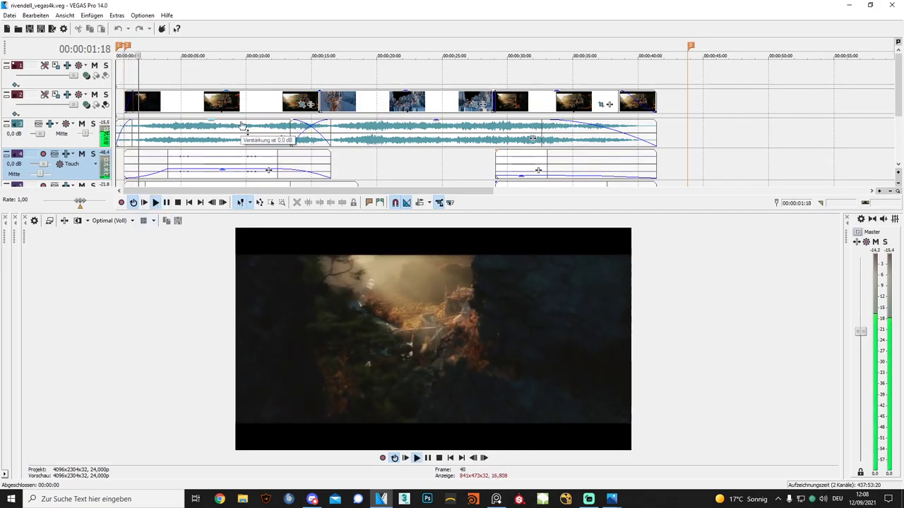
drag(23, 332, 363, 329)
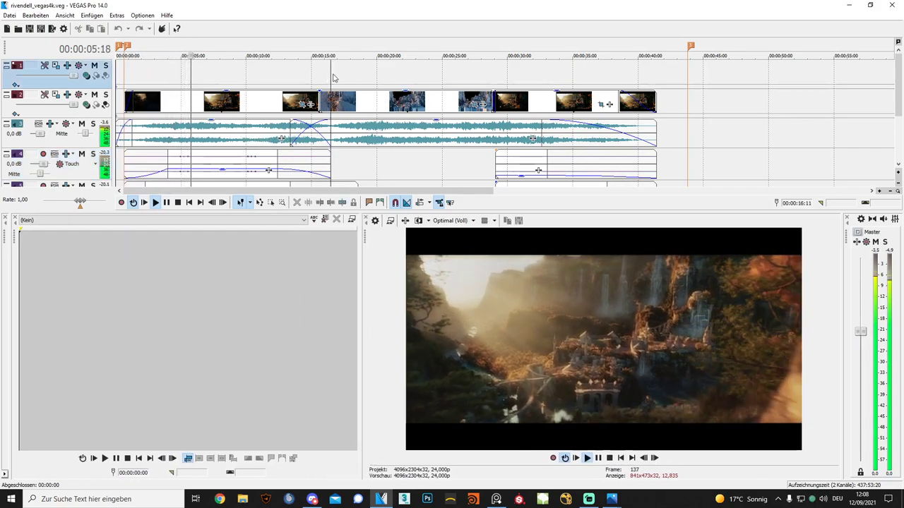
click(415, 79)
click(483, 79)
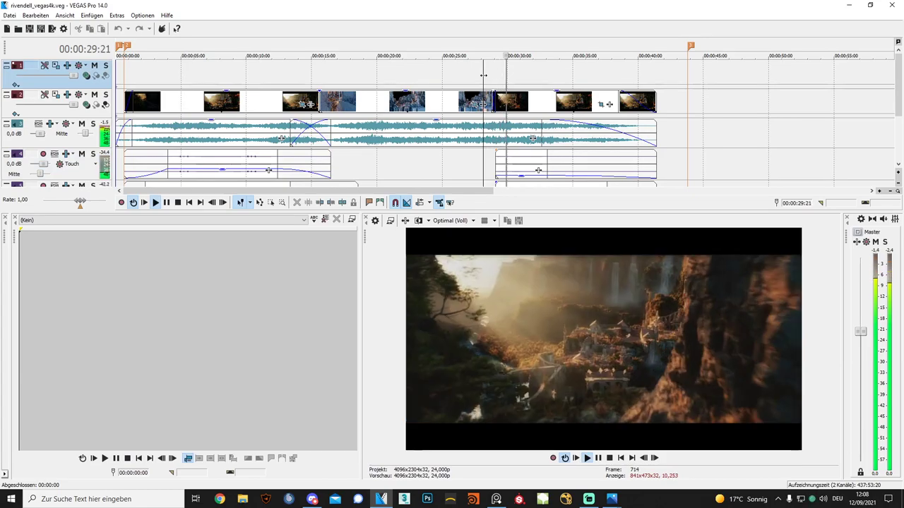
click(574, 77)
click(556, 75)
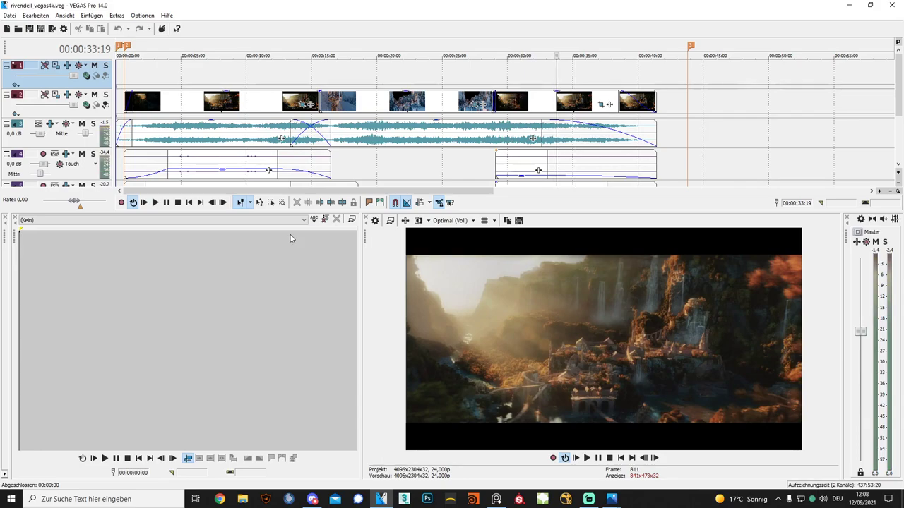
click(577, 78)
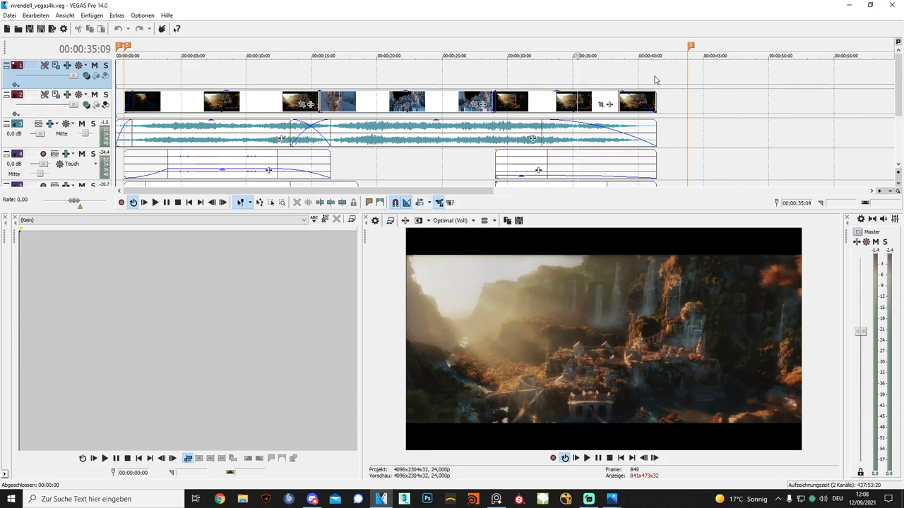
click(890, 5)
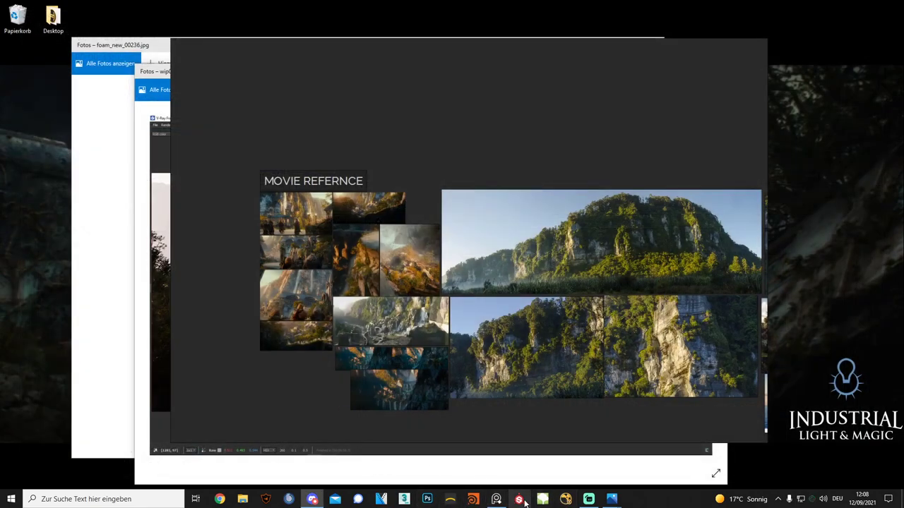
click(106, 499)
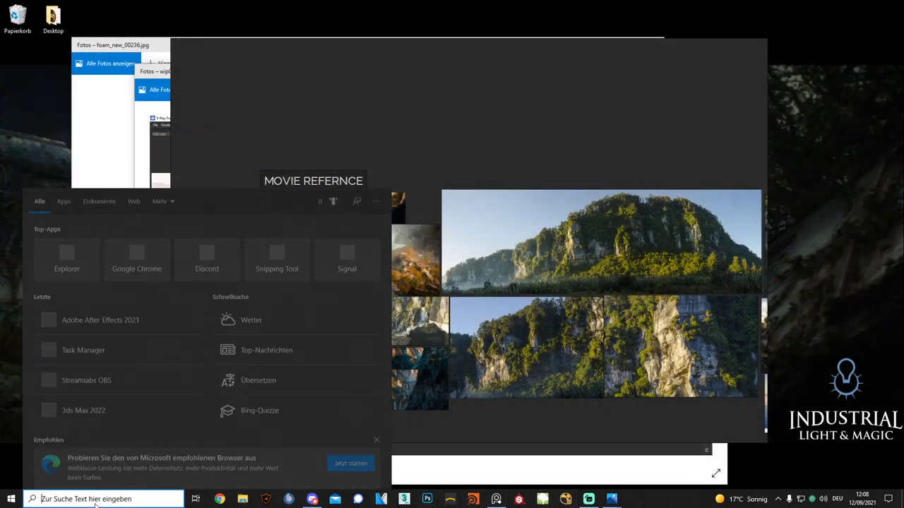
text(ha)
click(129, 262)
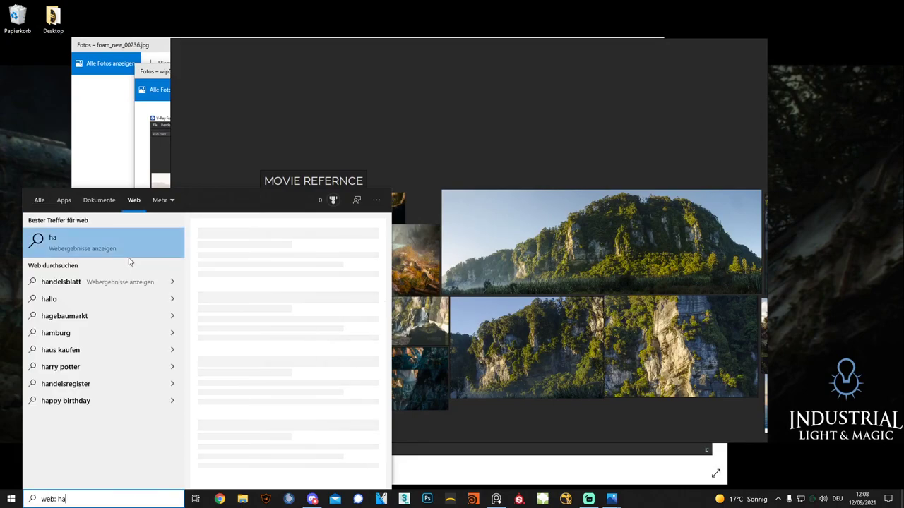
text(nd)
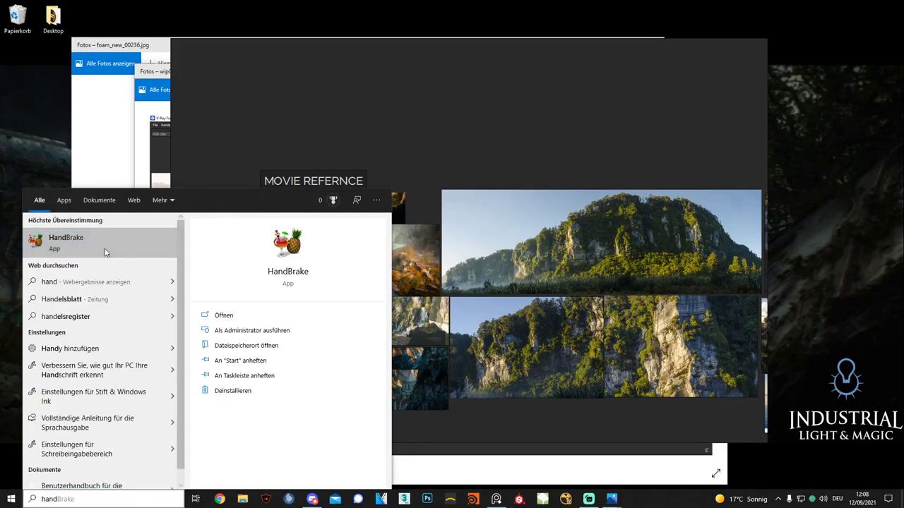
click(106, 250)
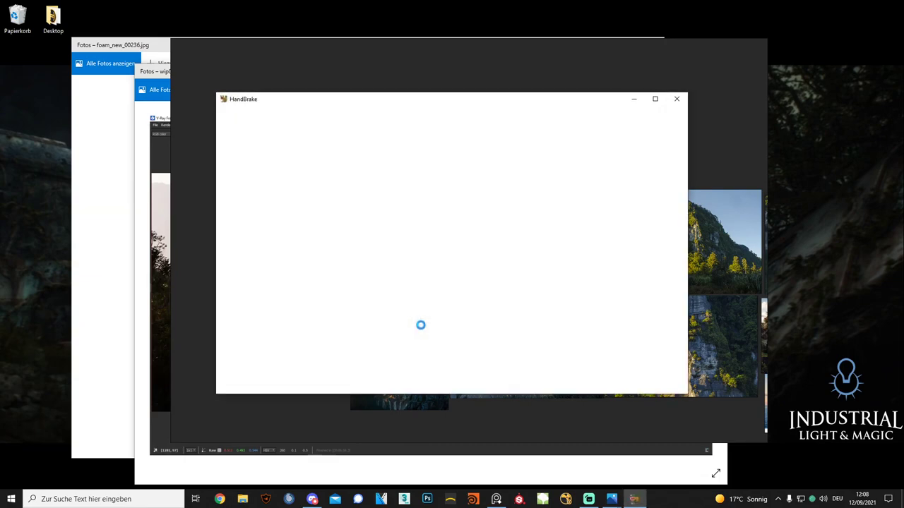
click(336, 373)
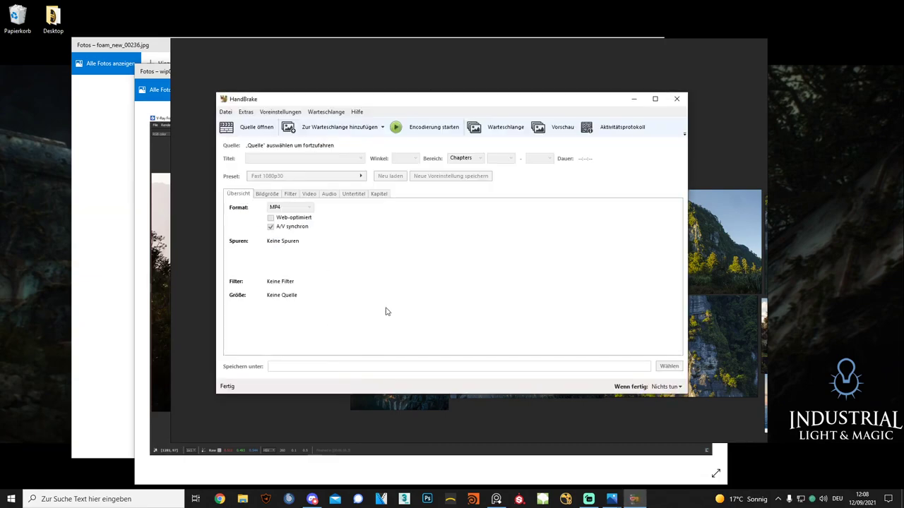
drag(407, 101, 431, 104)
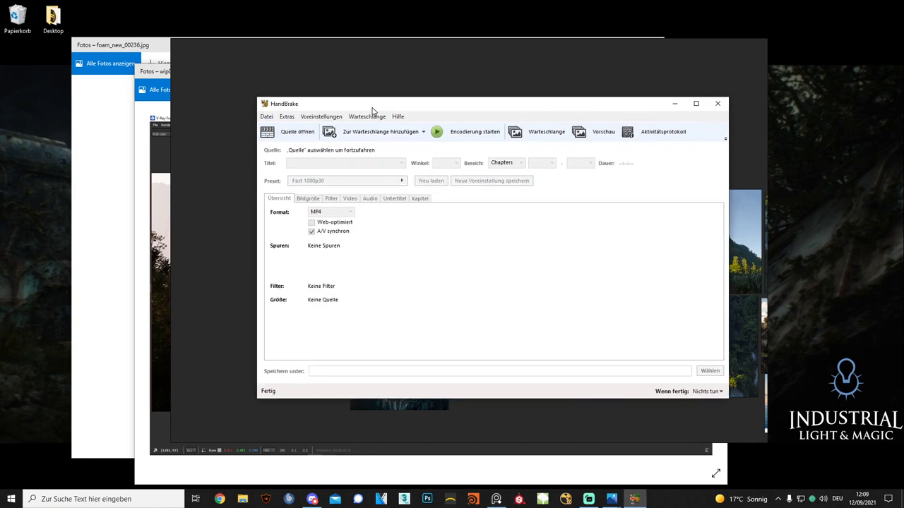
drag(361, 101, 343, 108)
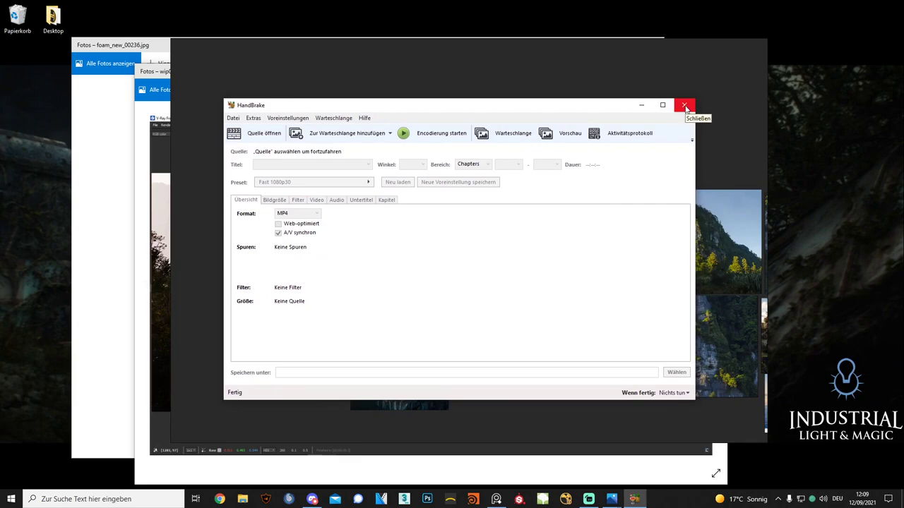
click(685, 106)
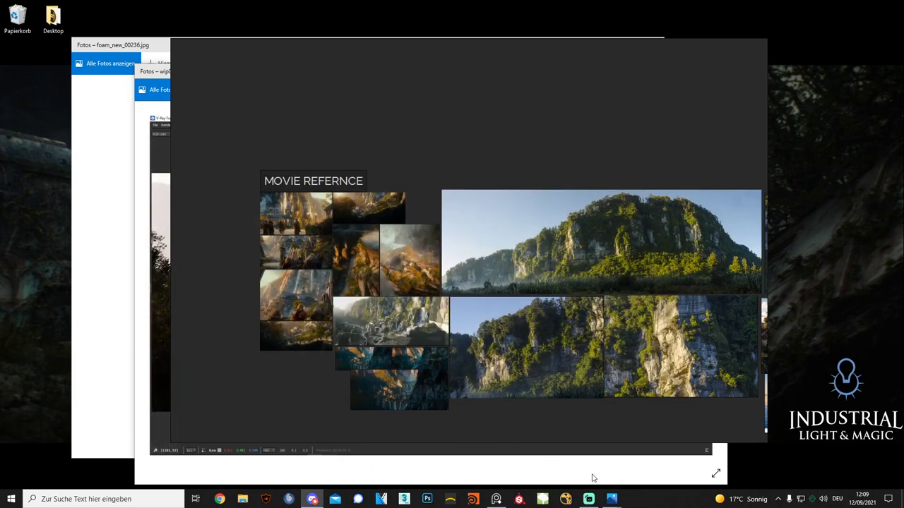
Launch After Effects from the taskbar search.
click(106, 499)
text(af)
click(115, 247)
Empty the Recycle Bin and open the grading_rivendell project from the start screen.
right_click(17, 18)
click(31, 33)
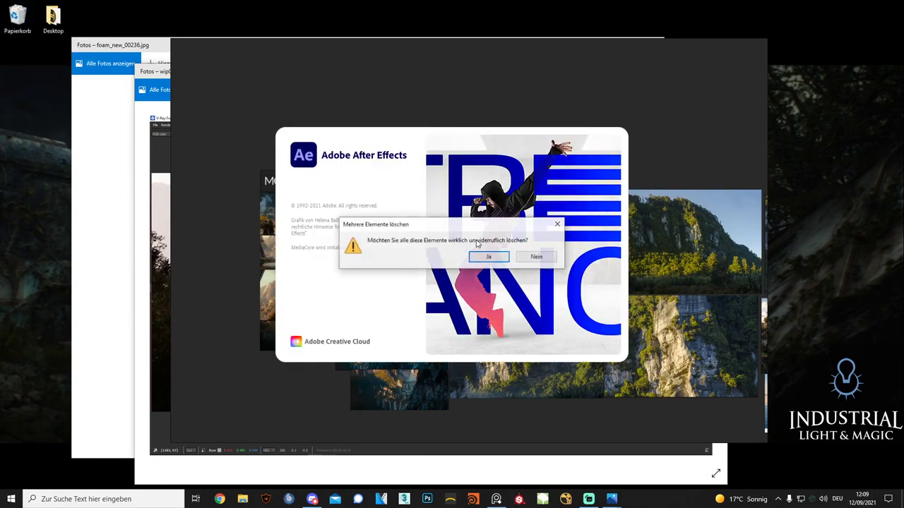
key(Return)
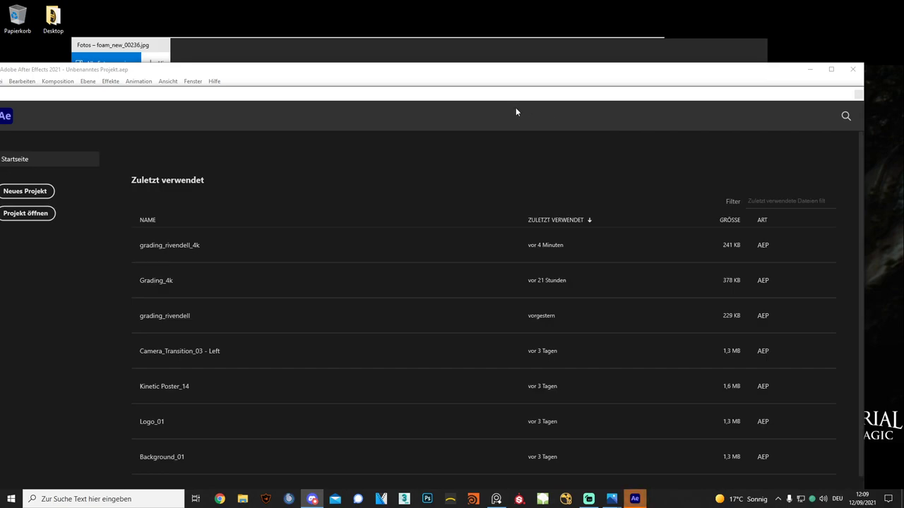
scroll(328, 305, down, 2)
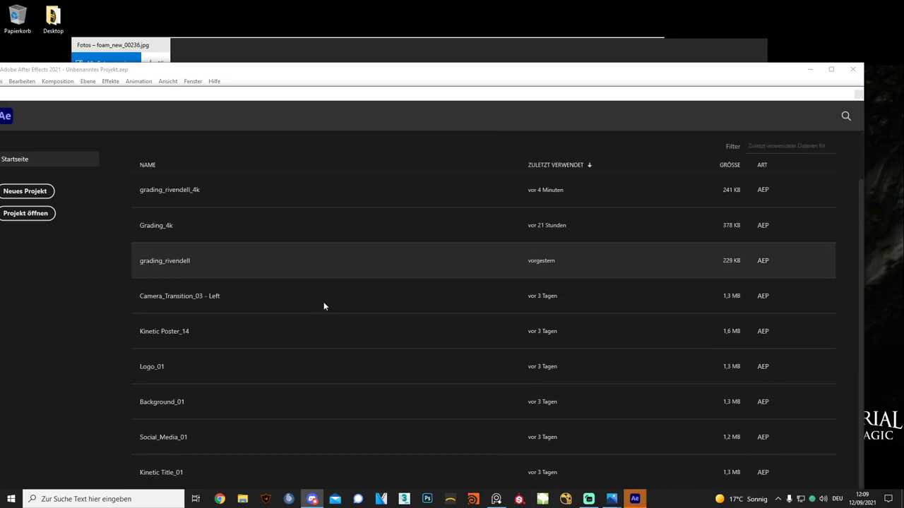
click(278, 266)
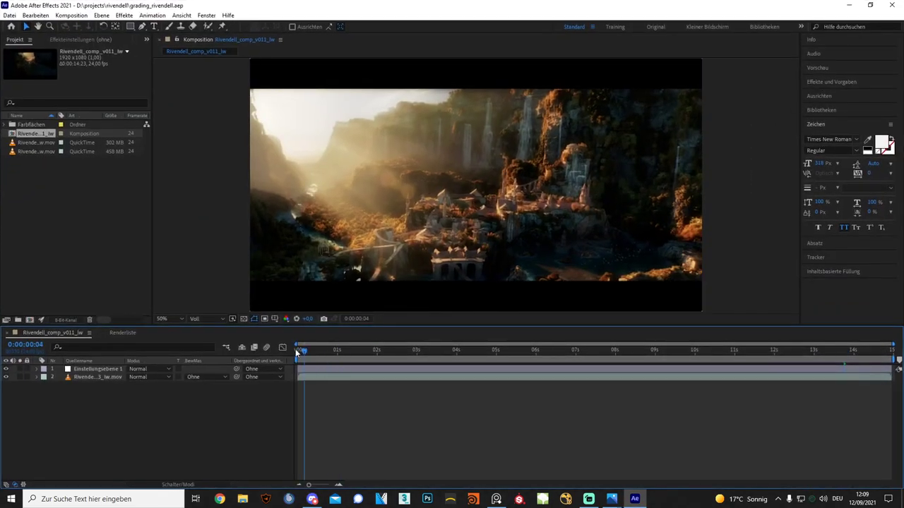
Compare frames 0:00:05:23 and 0:00:07:04 with the Einstellungsebene 1 grade hidden and shown.
drag(297, 351, 535, 351)
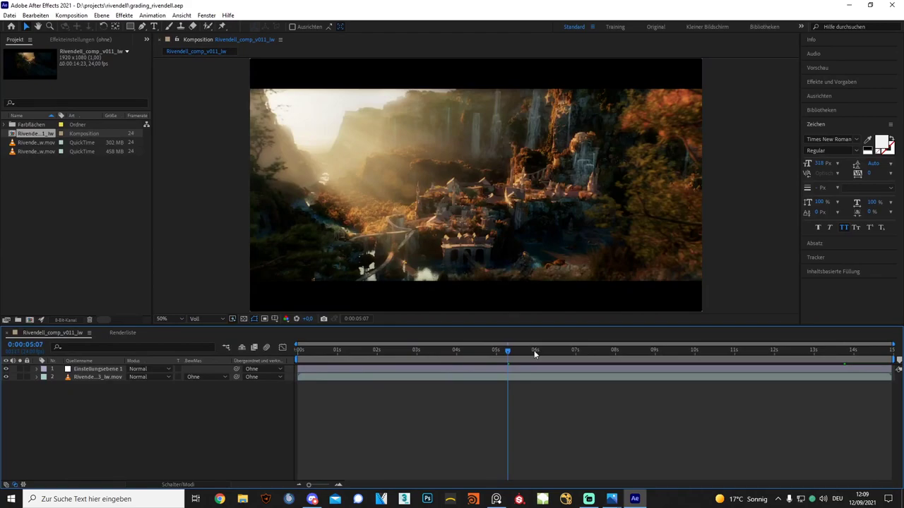
click(97, 369)
click(6, 369)
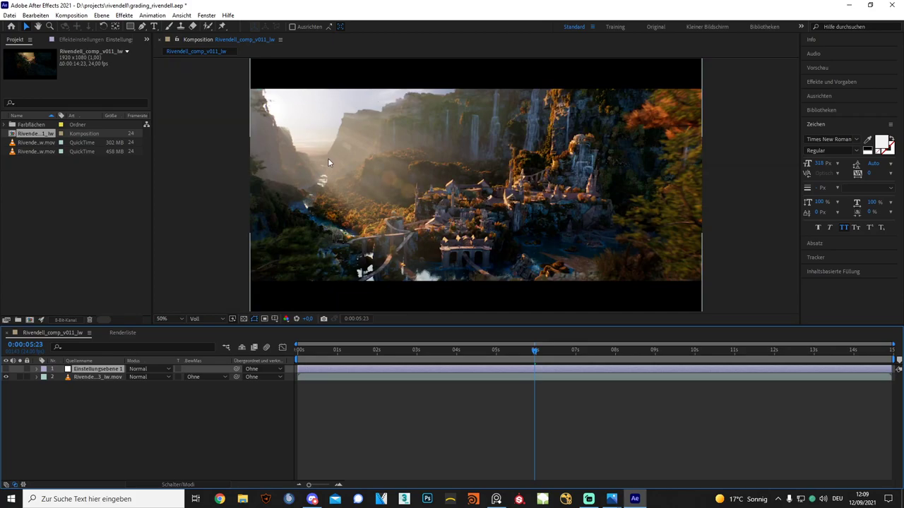
drag(339, 349, 581, 349)
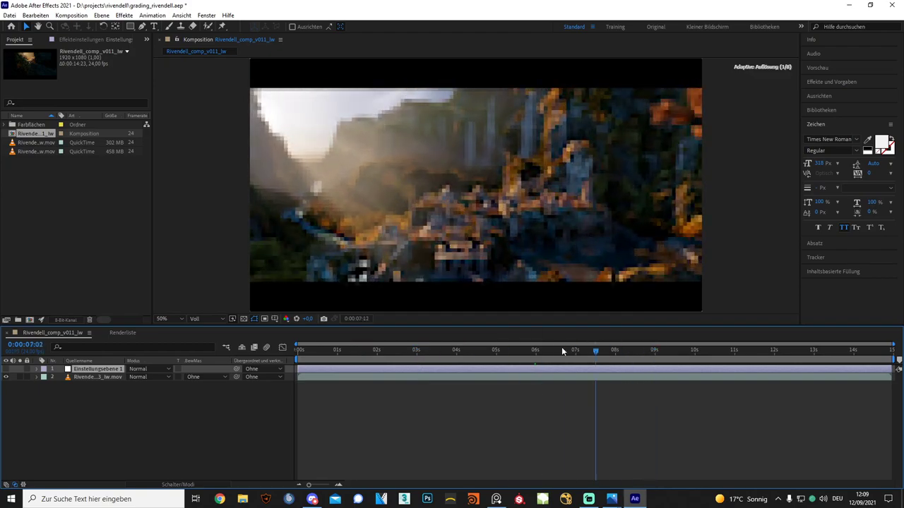
click(7, 369)
click(136, 467)
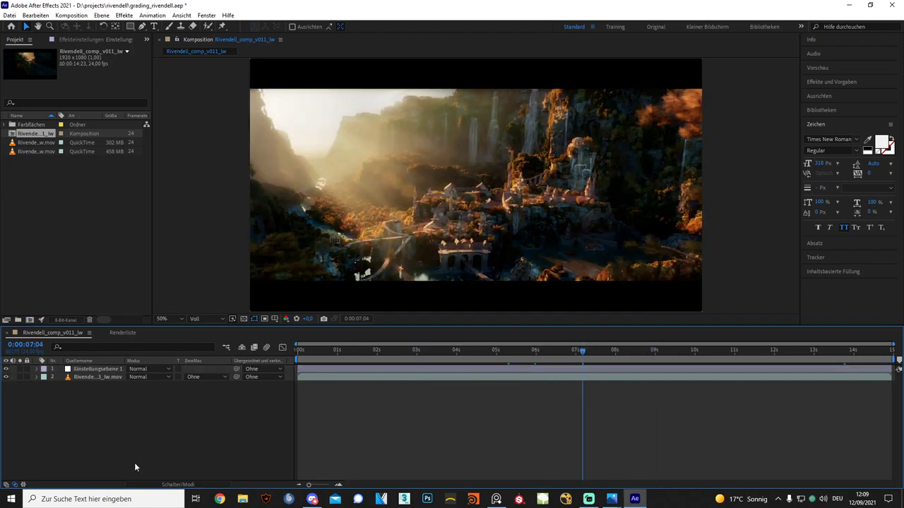
Collapse MisFire Grain and launch the Magic Bullet Looks editor from Effect Controls.
click(83, 42)
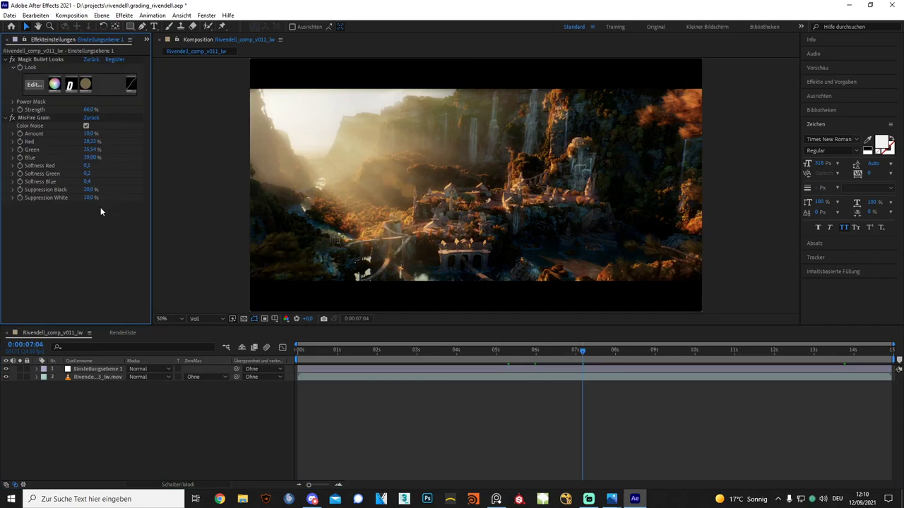
click(6, 118)
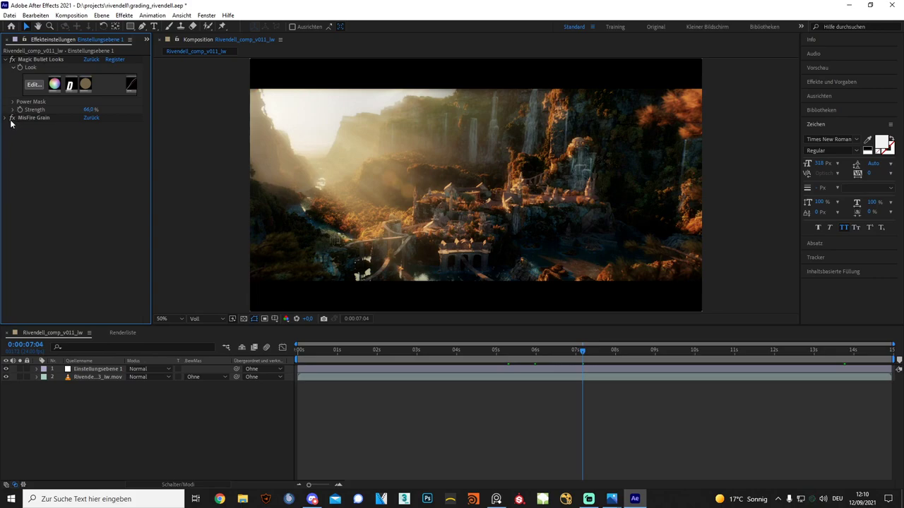
click(34, 85)
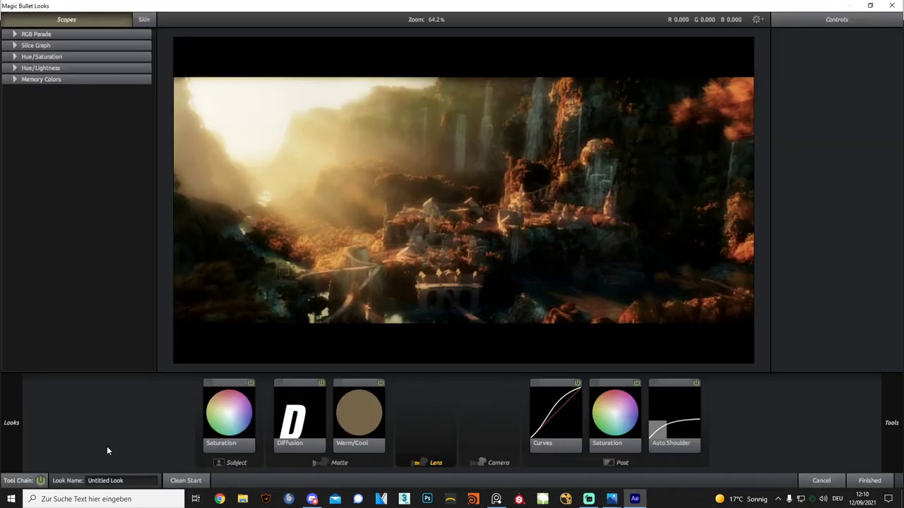
click(11, 426)
click(104, 219)
scroll(106, 215, down, 3)
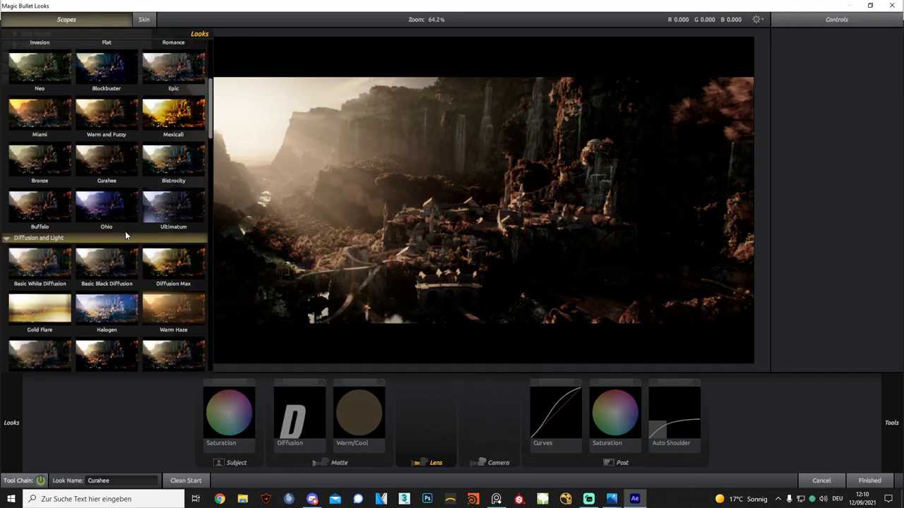
scroll(105, 216, down, 2)
click(107, 215)
scroll(127, 183, down, 3)
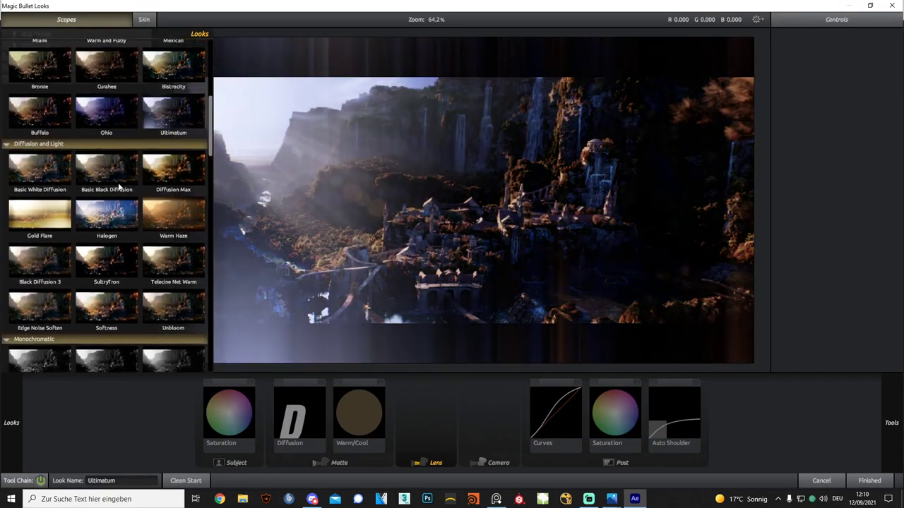
click(98, 199)
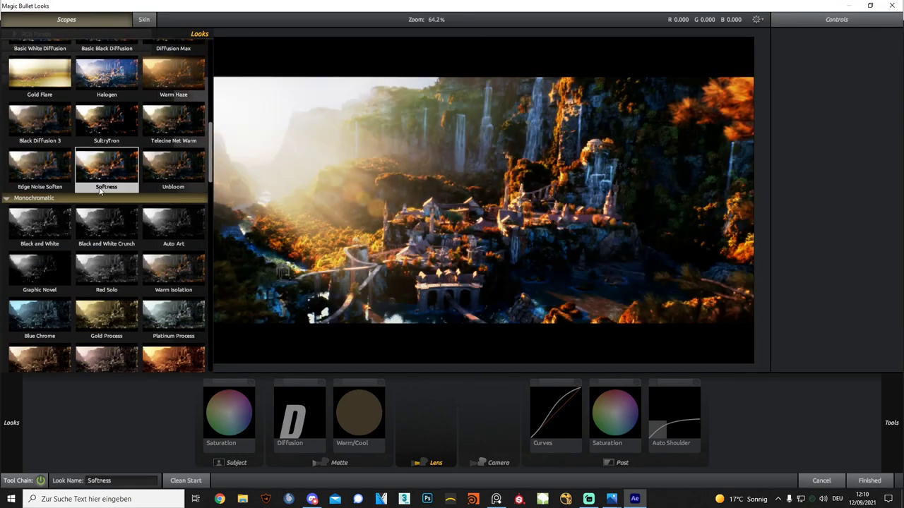
scroll(97, 191, down, 3)
click(92, 189)
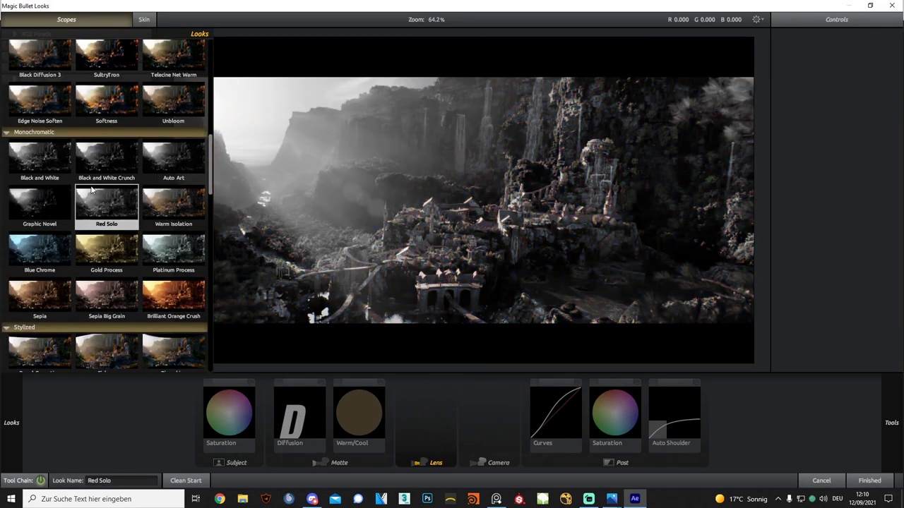
scroll(92, 189, down, 1)
click(92, 189)
scroll(92, 187, down, 1)
click(92, 187)
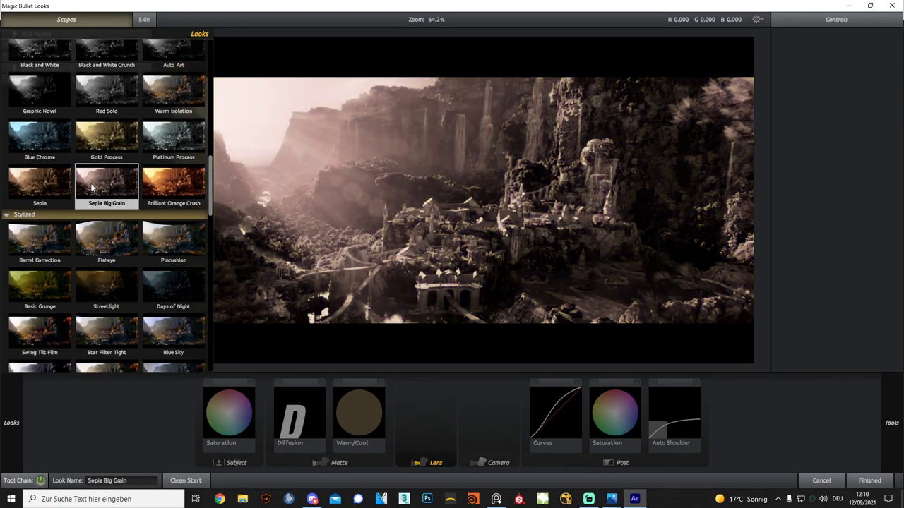
scroll(92, 187, down, 1)
click(92, 187)
scroll(92, 187, down, 2)
click(167, 260)
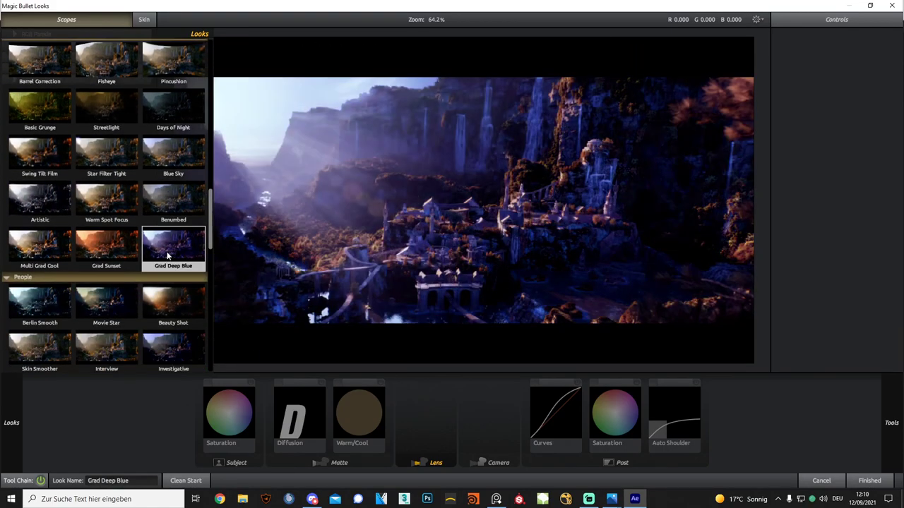
scroll(168, 255, down, 1)
click(170, 257)
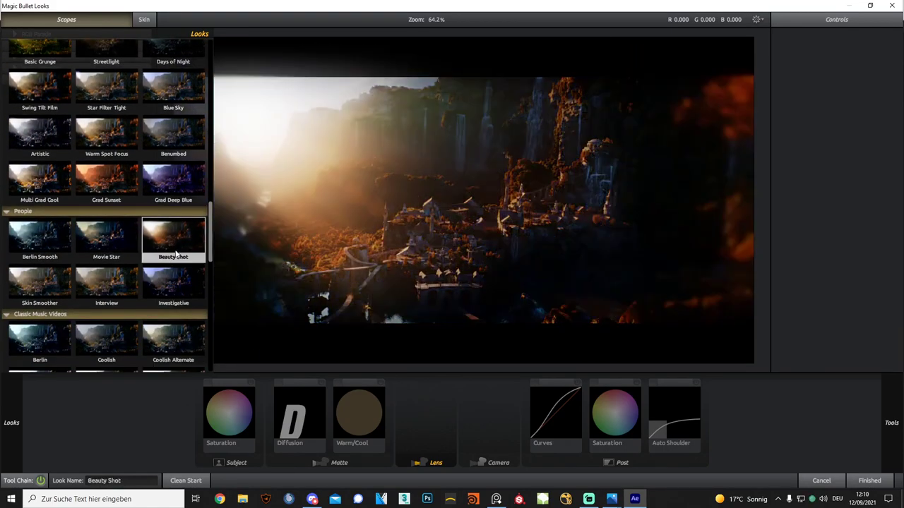
click(285, 203)
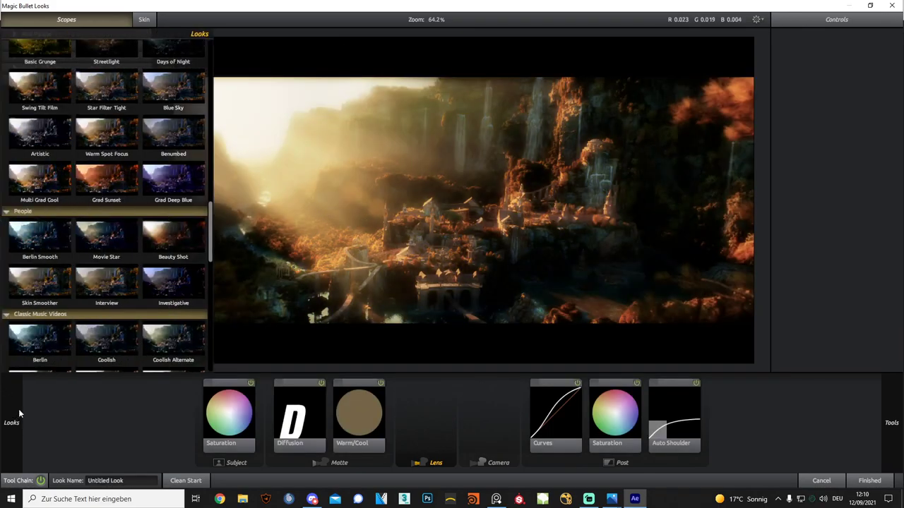
scroll(106, 262, down, 1)
click(106, 263)
scroll(106, 265, down, 2)
click(106, 267)
click(37, 204)
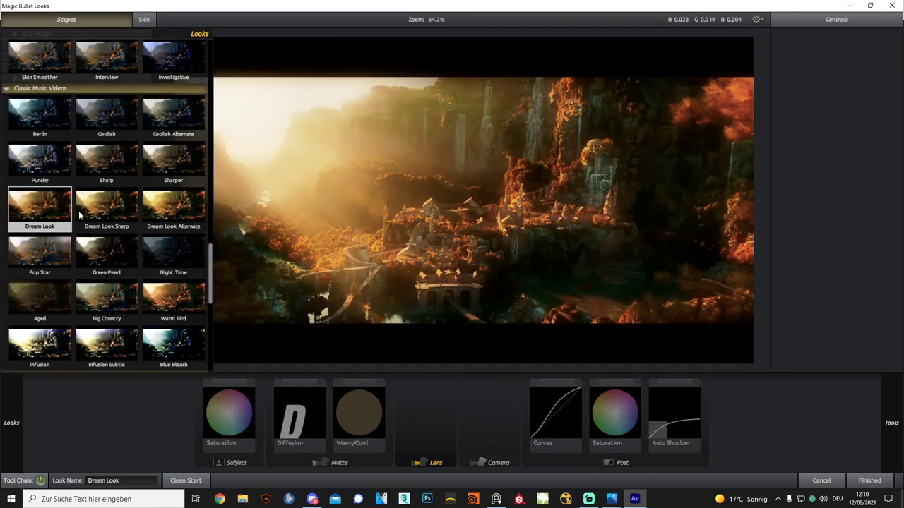
click(128, 221)
click(184, 217)
click(48, 222)
scroll(106, 233, down, 2)
click(106, 189)
scroll(122, 258, down, 1)
click(120, 261)
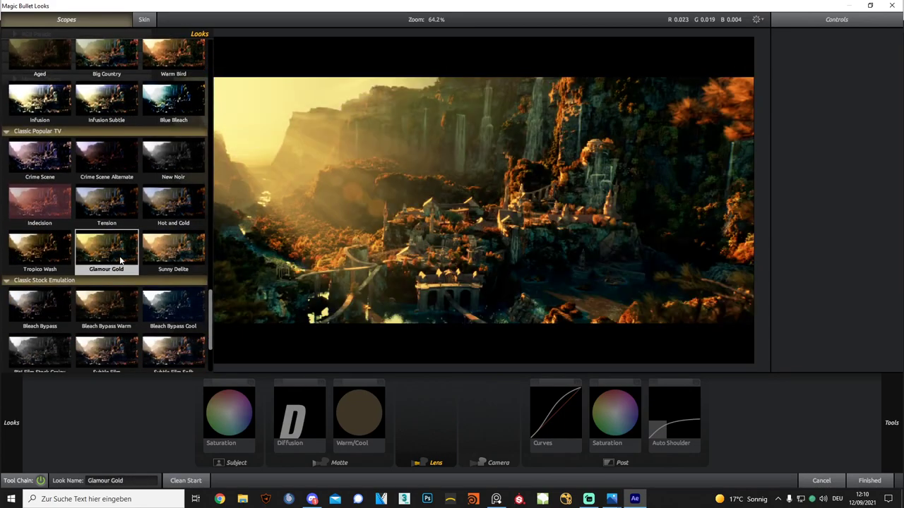
double_click(27, 246)
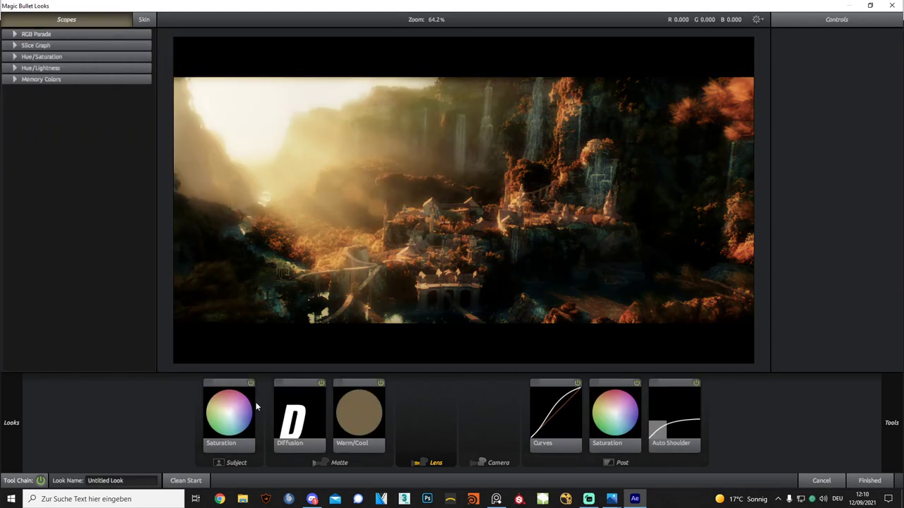
Switch the look's tools off to compare, then restore Saturation, Diffusion and Warm/Cool.
click(251, 383)
click(321, 383)
click(380, 382)
click(577, 384)
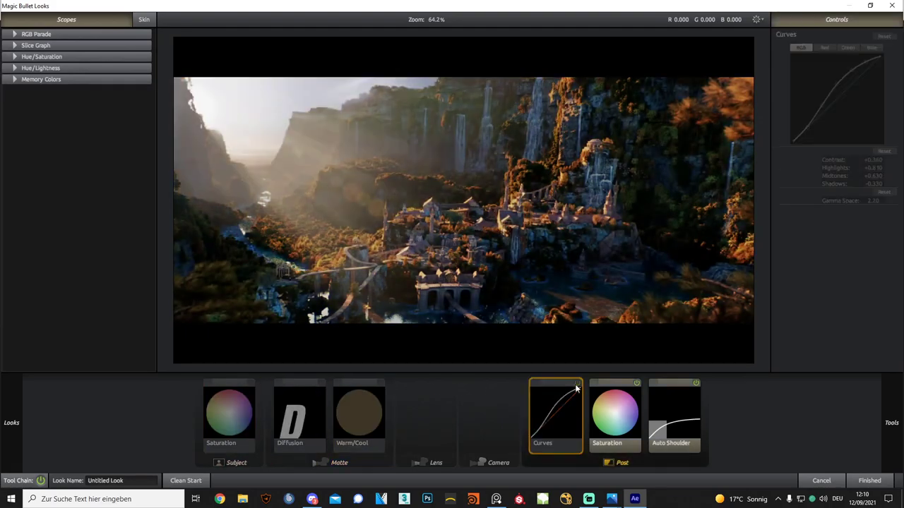
click(636, 383)
click(696, 384)
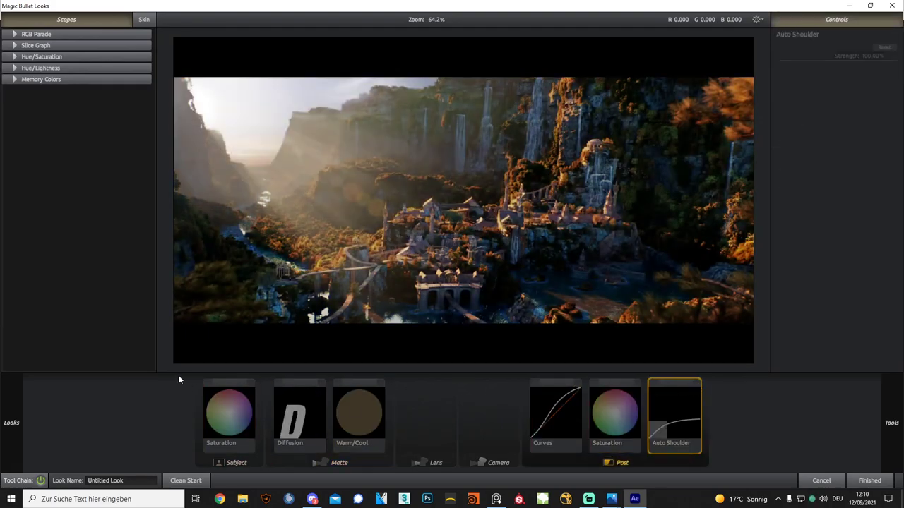
click(249, 385)
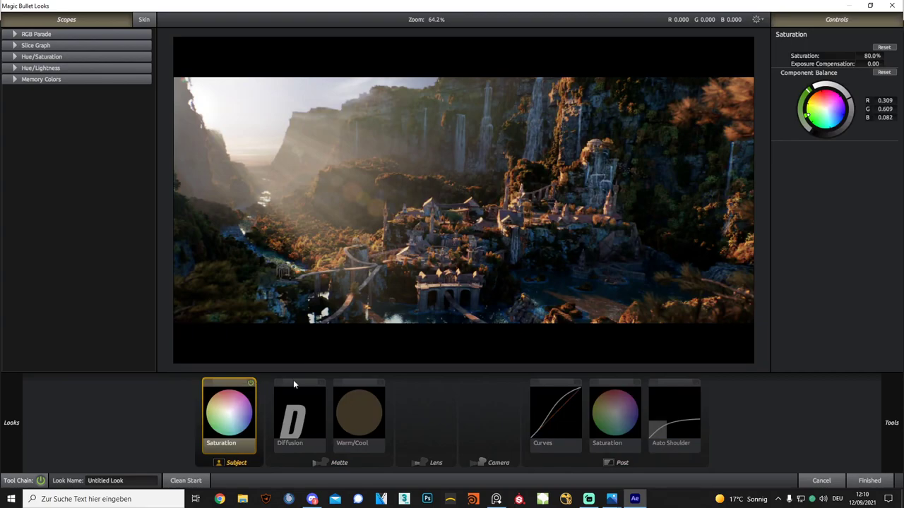
click(321, 383)
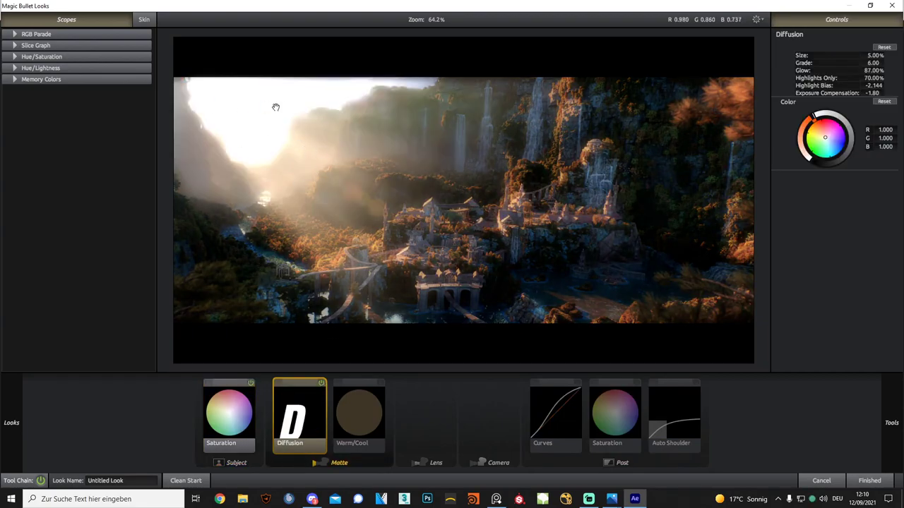
click(381, 383)
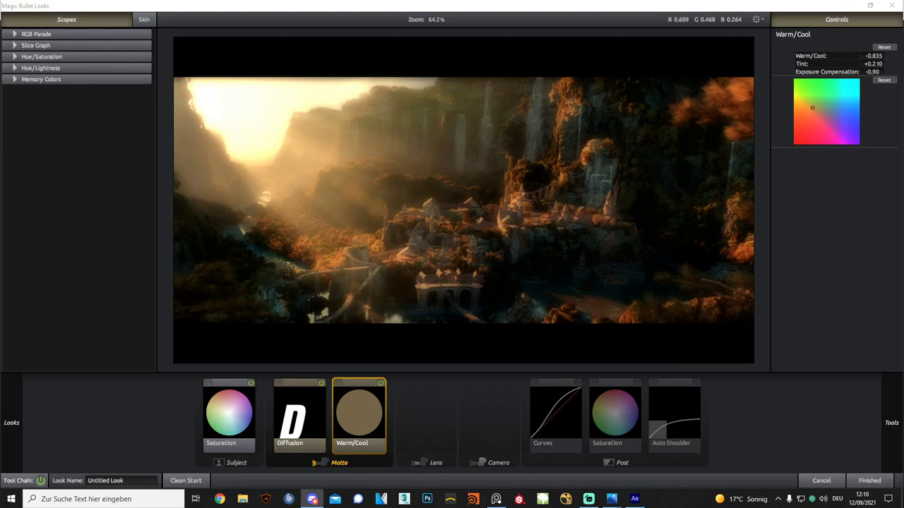
Check Curves, post Saturation and Auto Shoulder, leave all tools on, and apply the look.
click(578, 386)
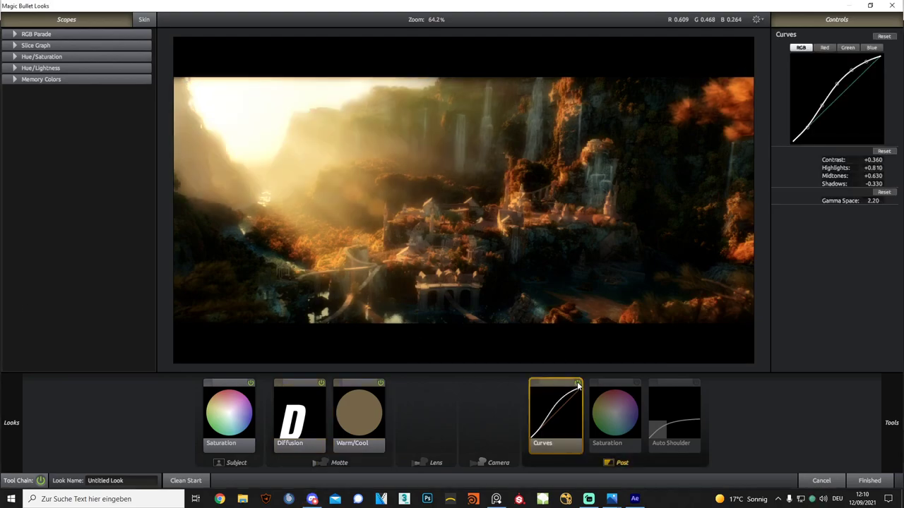
click(577, 384)
click(577, 384)
click(635, 387)
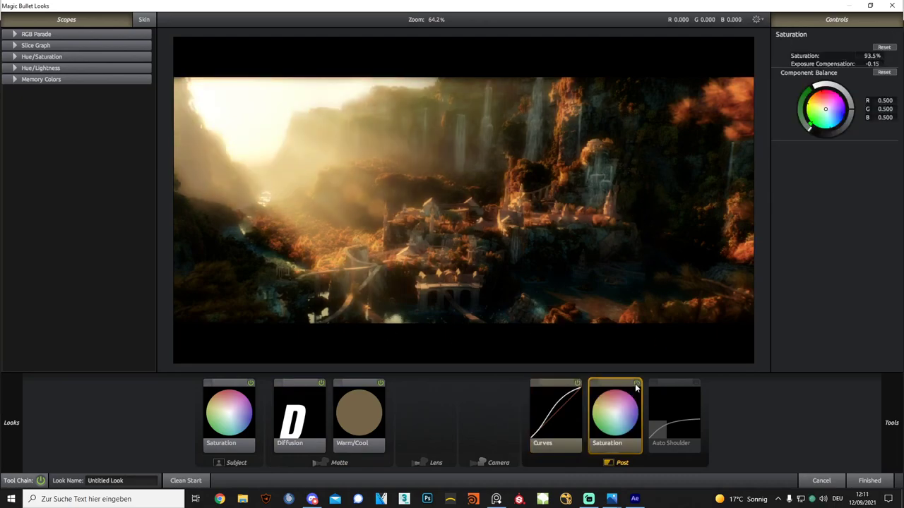
click(696, 384)
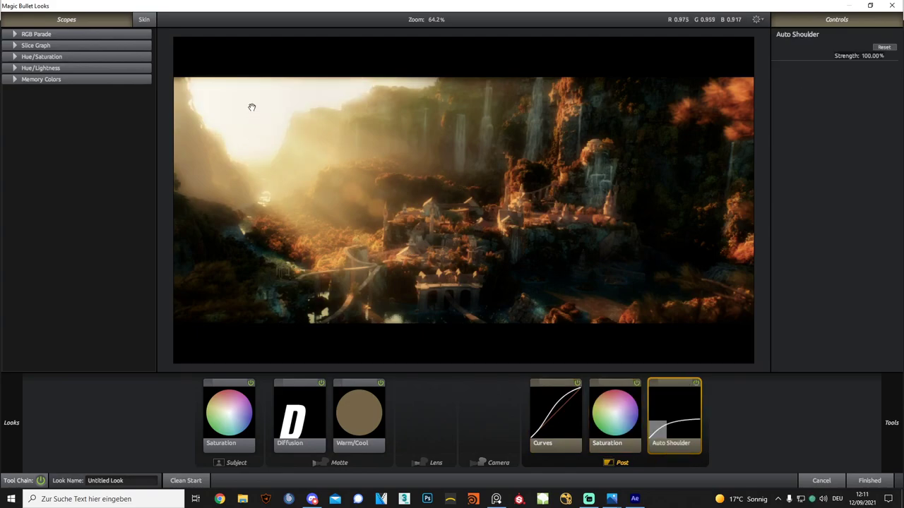
click(697, 383)
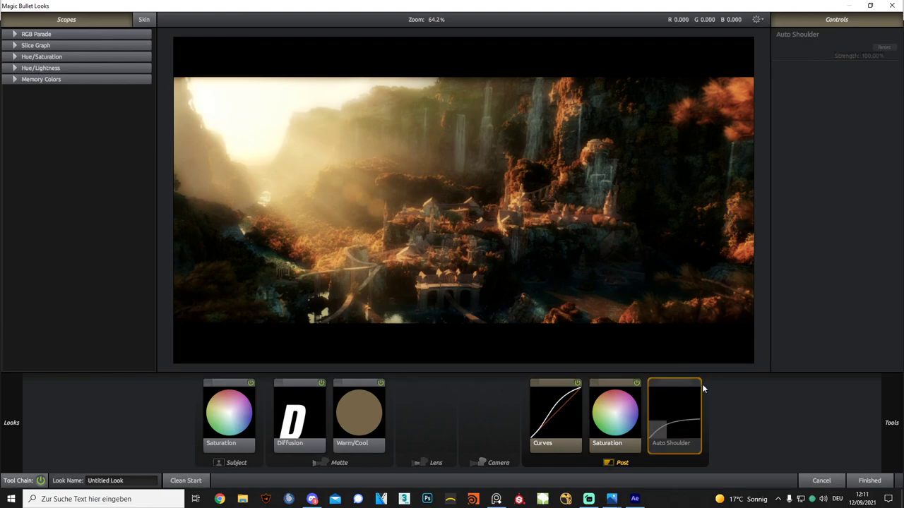
click(696, 383)
click(869, 481)
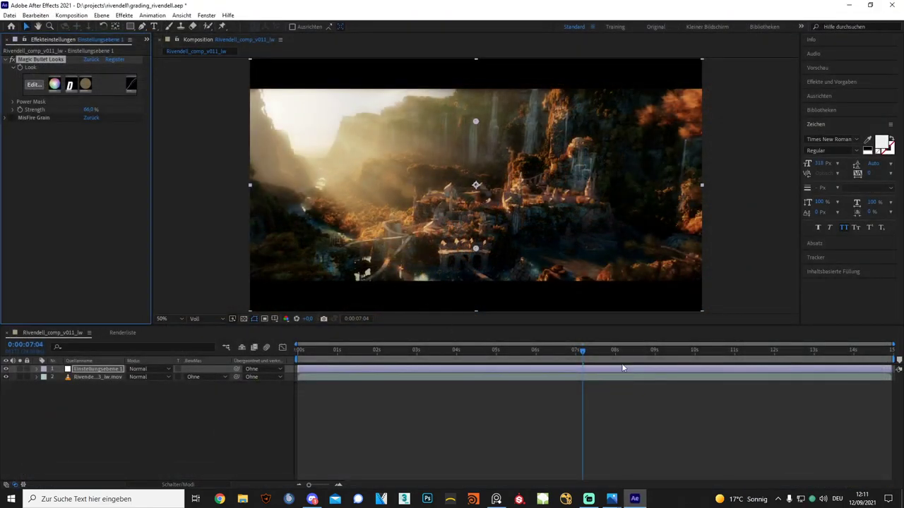
Toggle the grade off and on at 0:00:08:07, then settle on frame 0:00:07:18.
drag(625, 362, 703, 360)
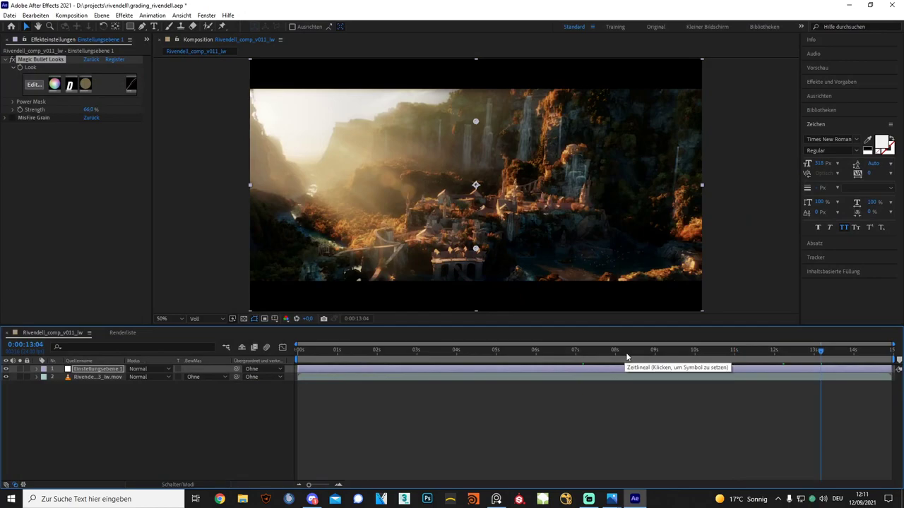
mouse_move(640, 356)
mouse_down()
mouse_move(604, 355)
mouse_move(656, 353)
mouse_up()
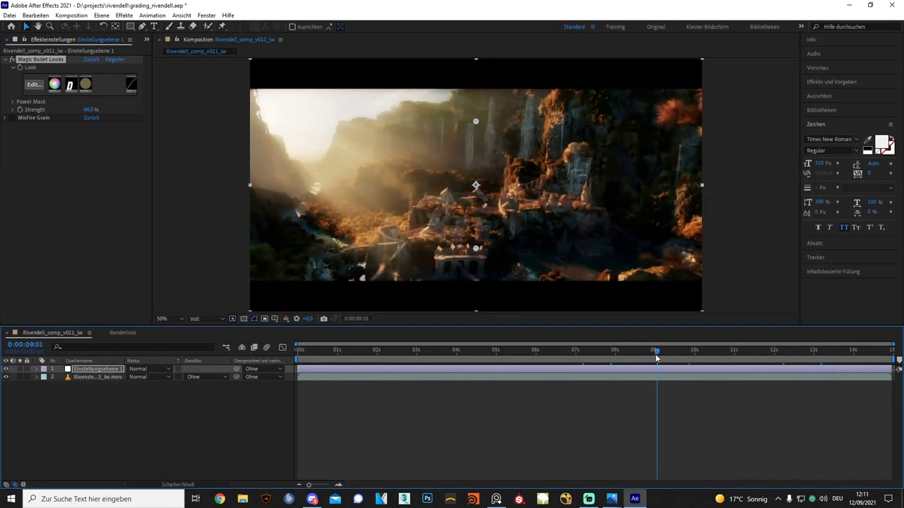
click(627, 351)
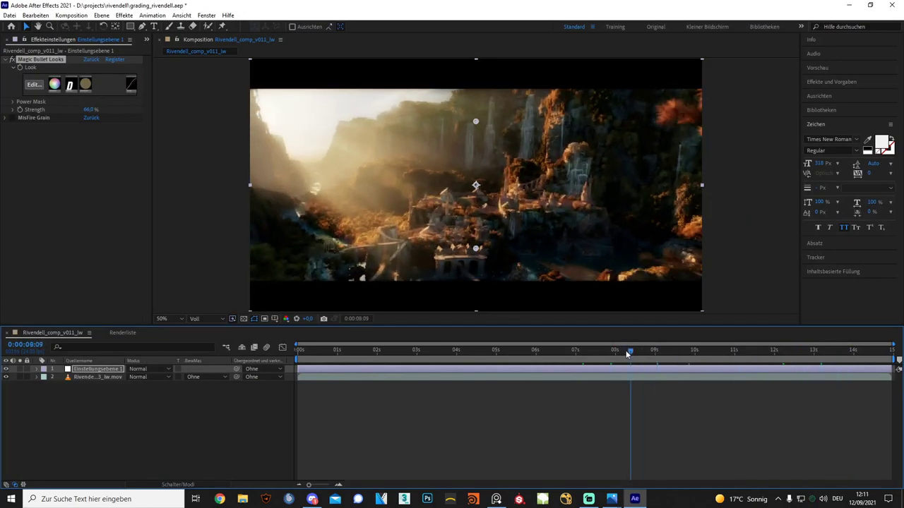
click(7, 369)
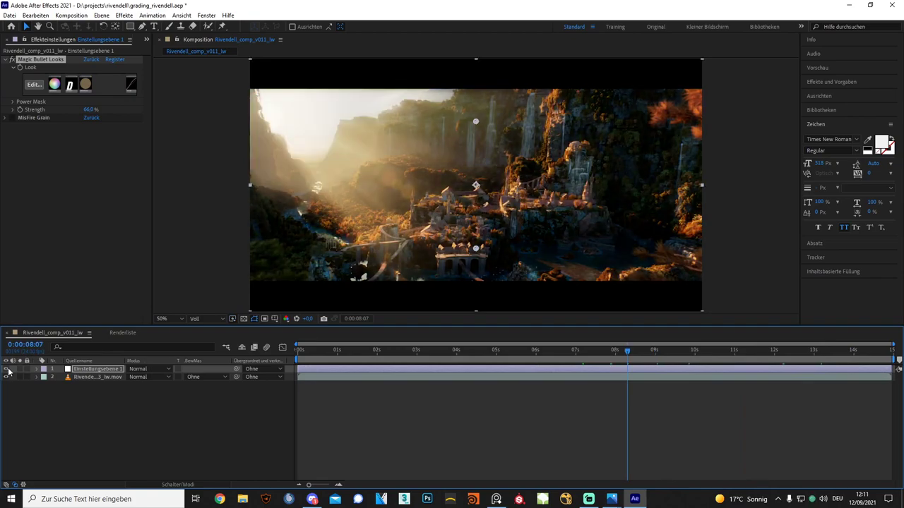
click(6, 368)
click(7, 369)
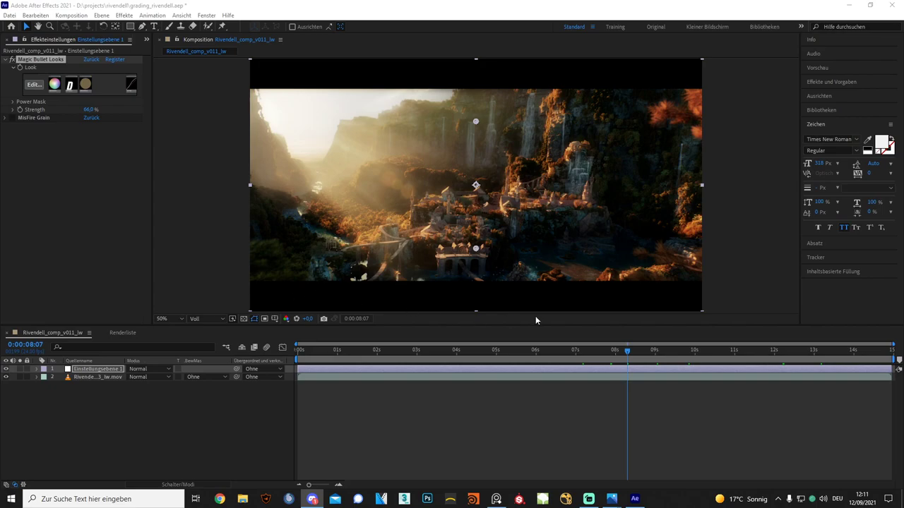
click(607, 353)
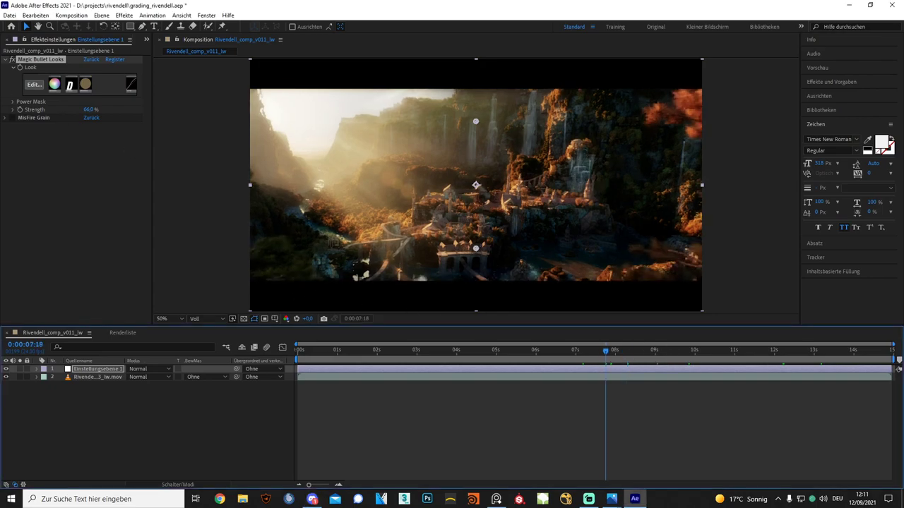
click(13, 62)
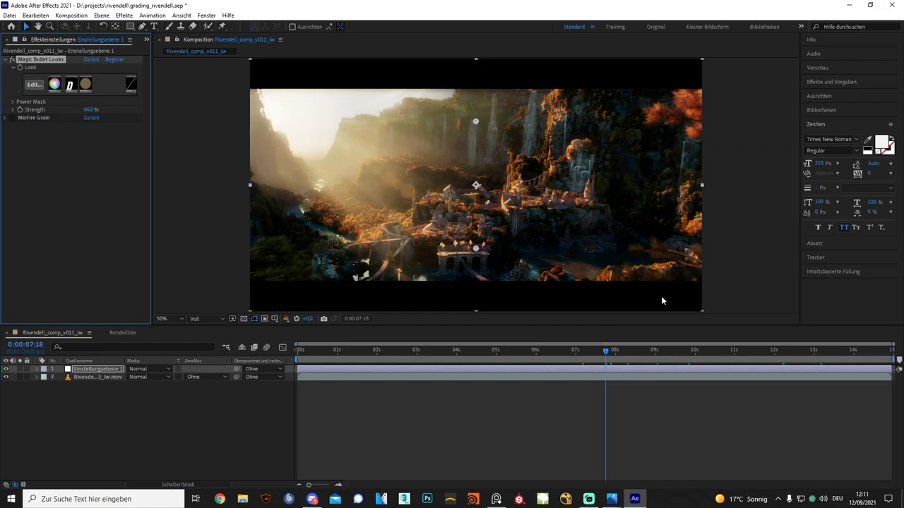
Inspect the city buildings at 100% zoom, then select the Rivendell footage layer for effects.
key(period)
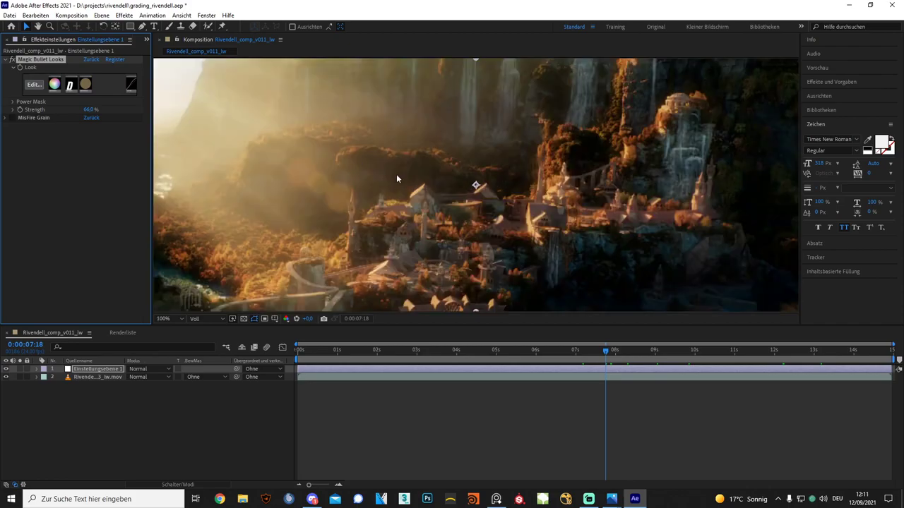
drag(381, 189, 449, 189)
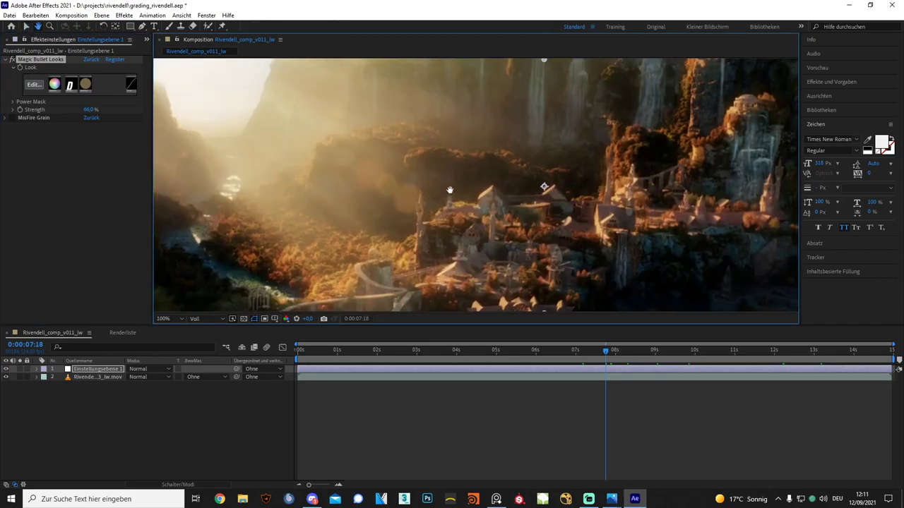
scroll(449, 190, up, 3)
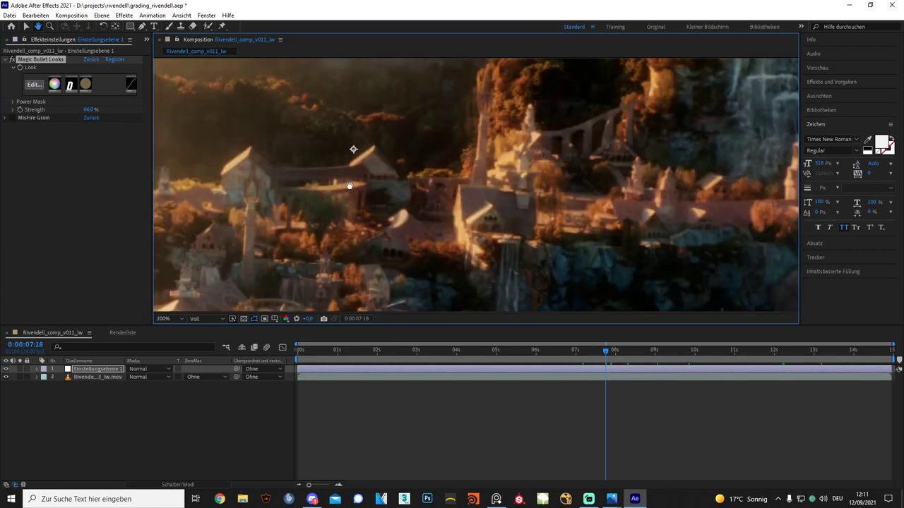
key(v)
scroll(518, 251, up, 1)
scroll(484, 233, down, 3)
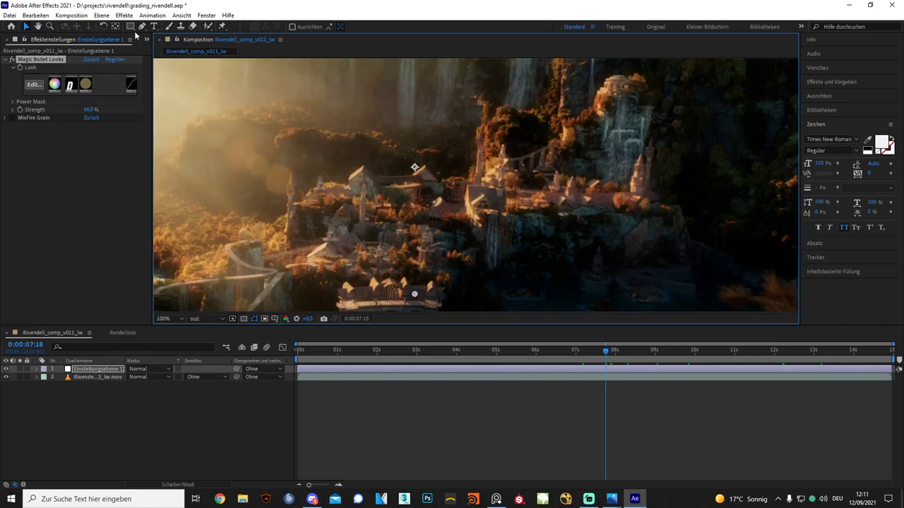
click(96, 377)
click(124, 15)
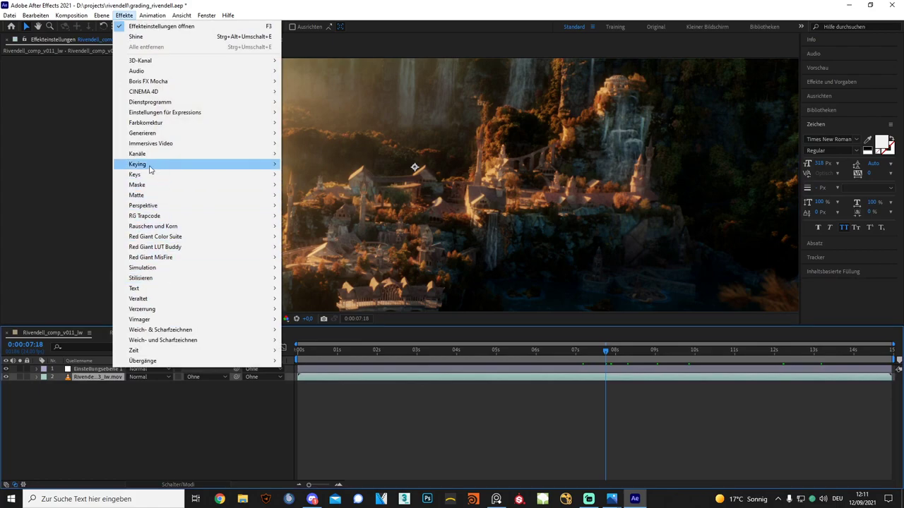
mouse_move(139, 319)
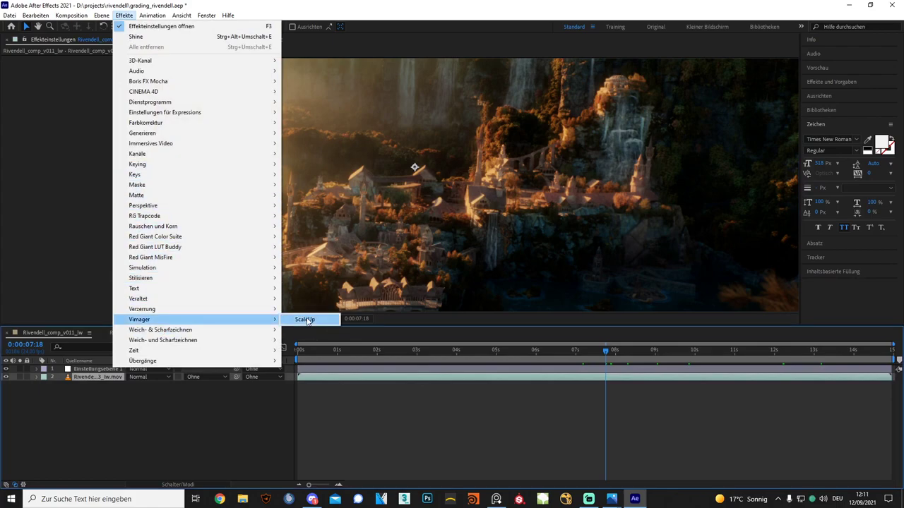
Apply ScaleUp to the footage at 213,5 % scale with Bicubic upscaling.
click(305, 319)
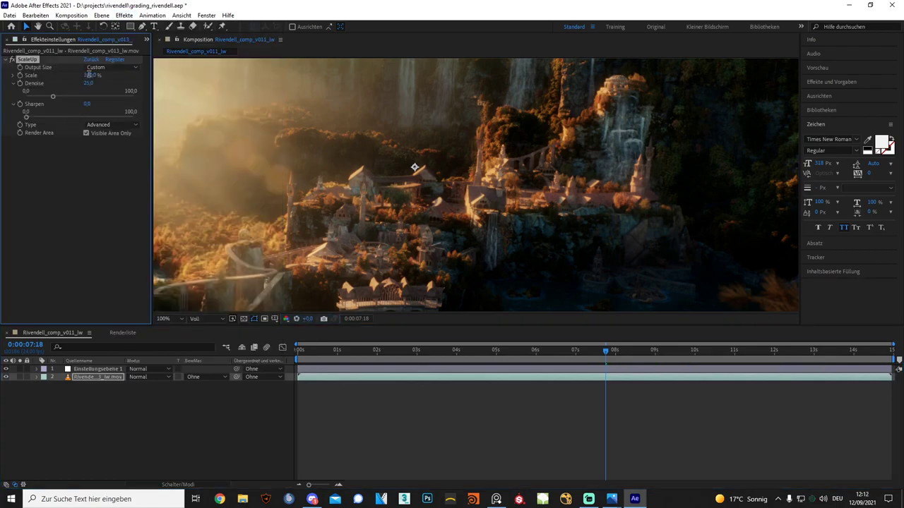
click(90, 74)
text(213,5)
key(Return)
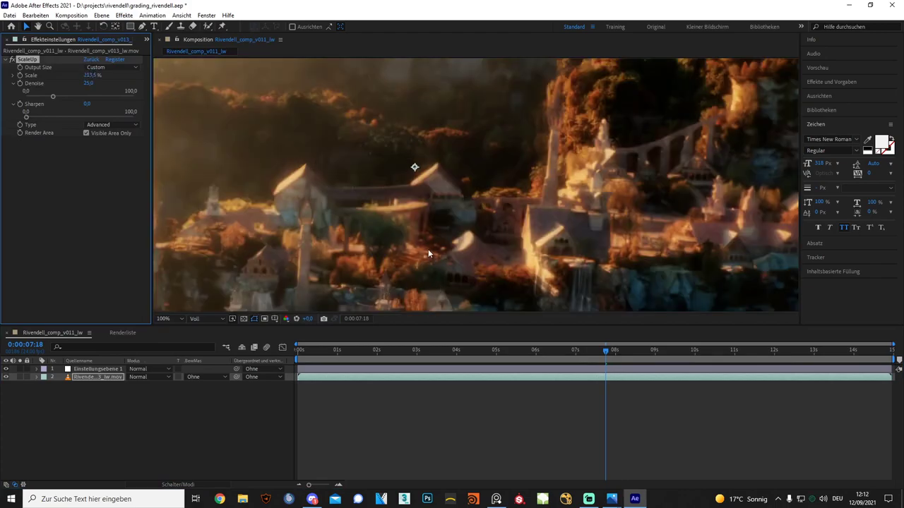
scroll(428, 244, down, 2)
click(116, 125)
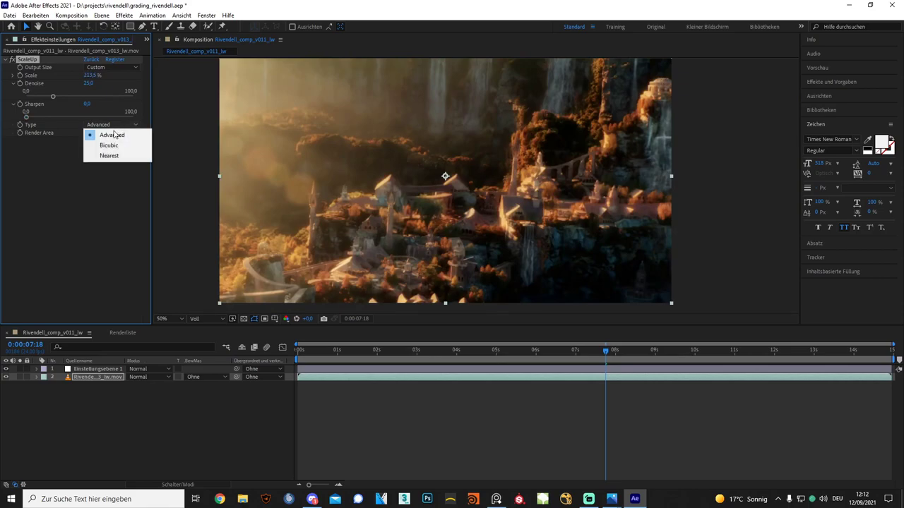
click(102, 146)
scroll(513, 252, up, 2)
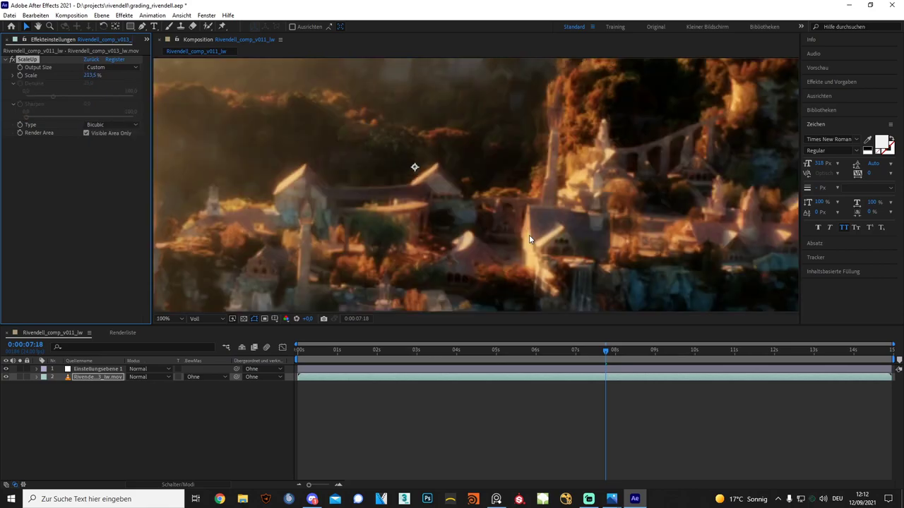
click(12, 59)
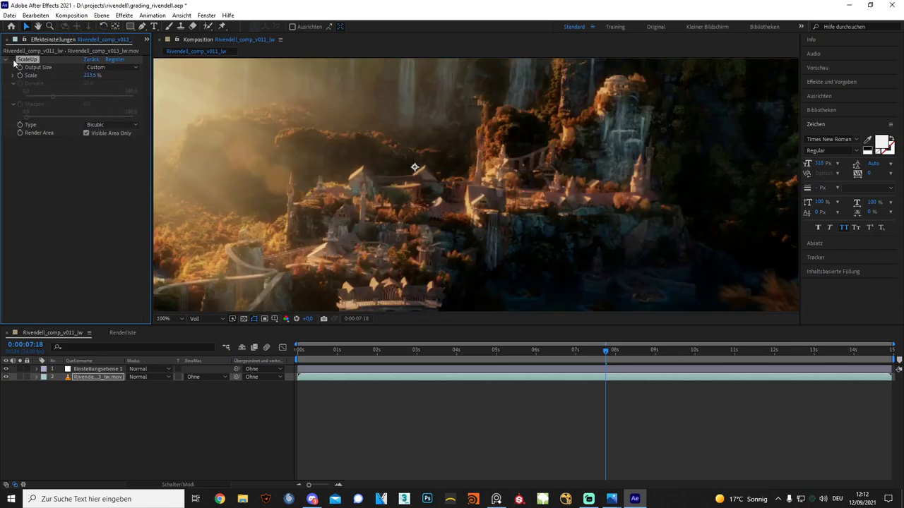
click(12, 59)
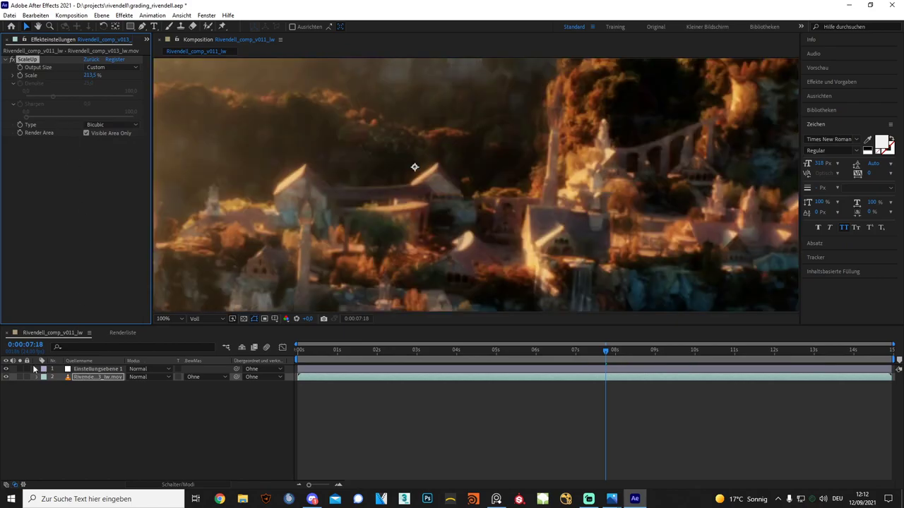
Hide the grade layer, apply new composition settings, and check frame 0:00:04:00.
click(6, 368)
scroll(455, 249, down, 2)
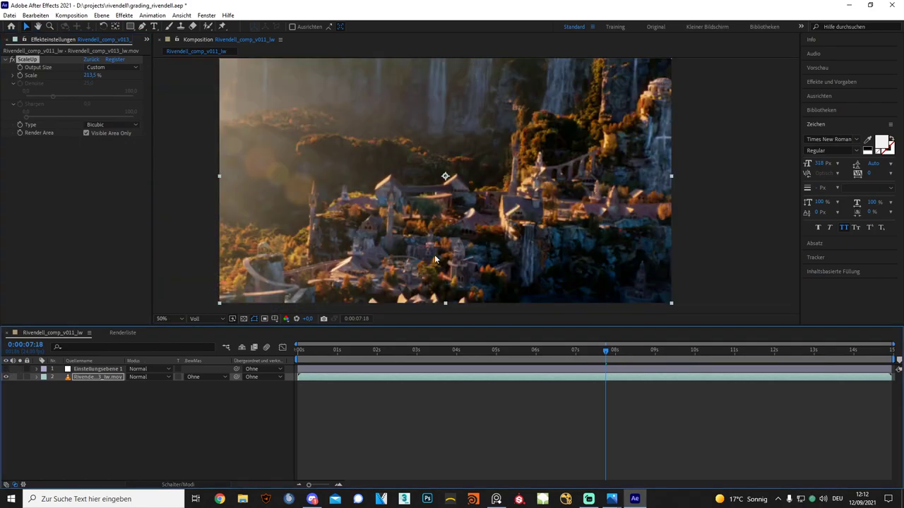
click(52, 15)
click(115, 40)
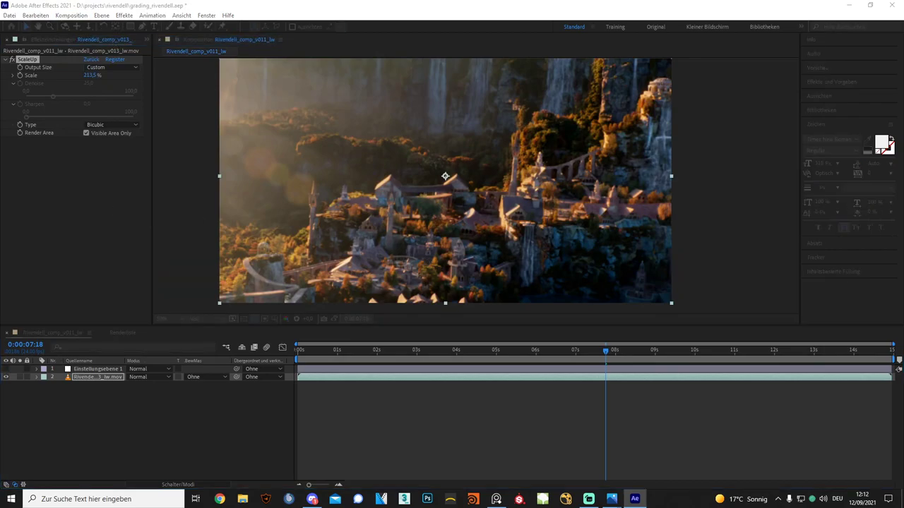
key(Return)
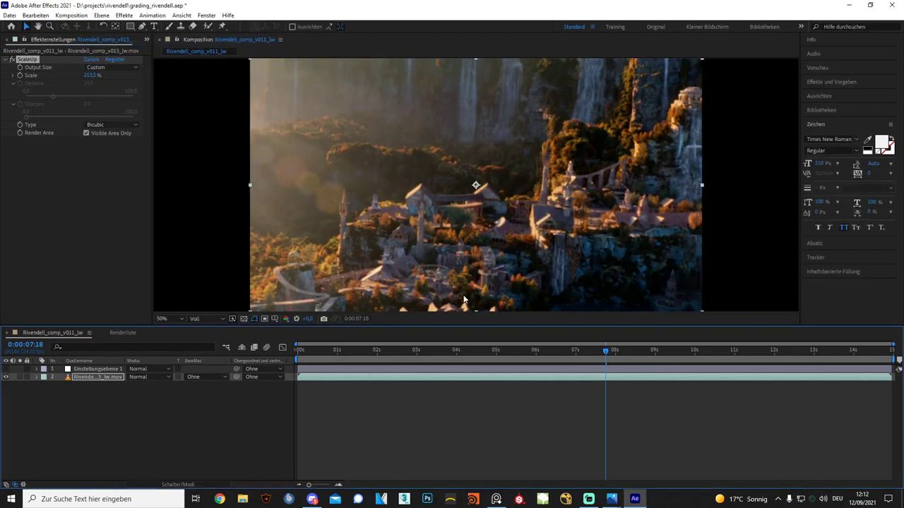
key(Home)
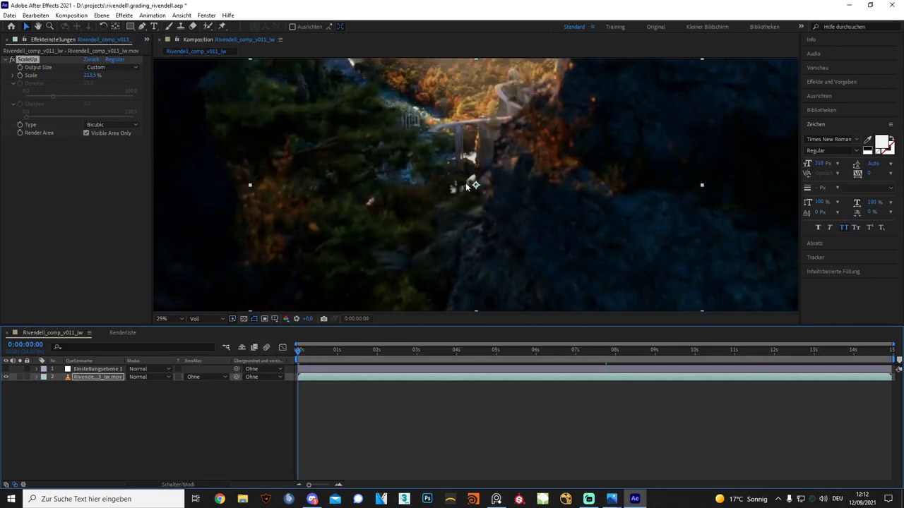
scroll(474, 183, down, 2)
scroll(473, 180, up, 2)
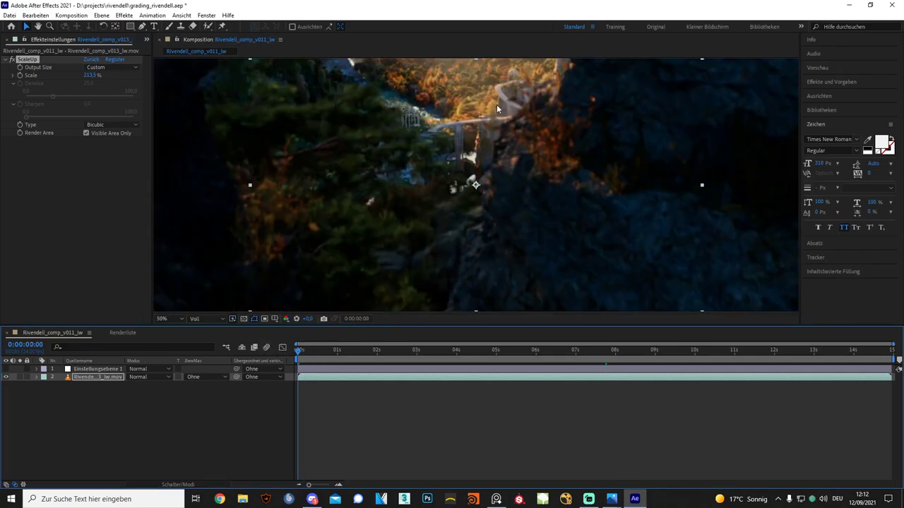
click(456, 351)
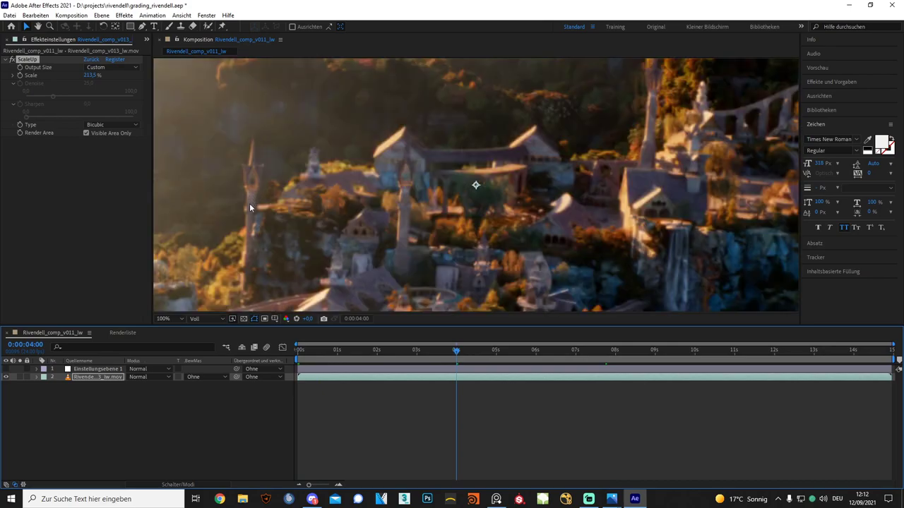
scroll(245, 225, down, 2)
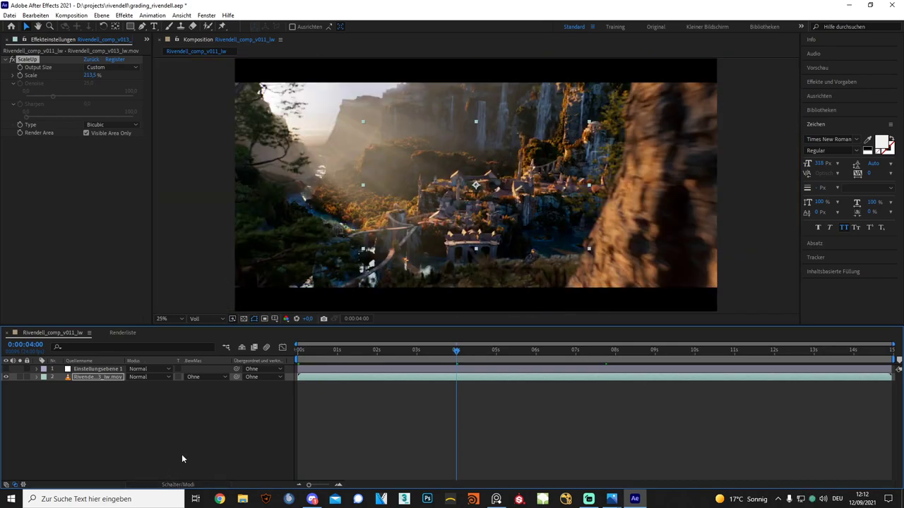
Try Advanced upscaling, revert to Bicubic, and close the project at the save prompt.
click(108, 127)
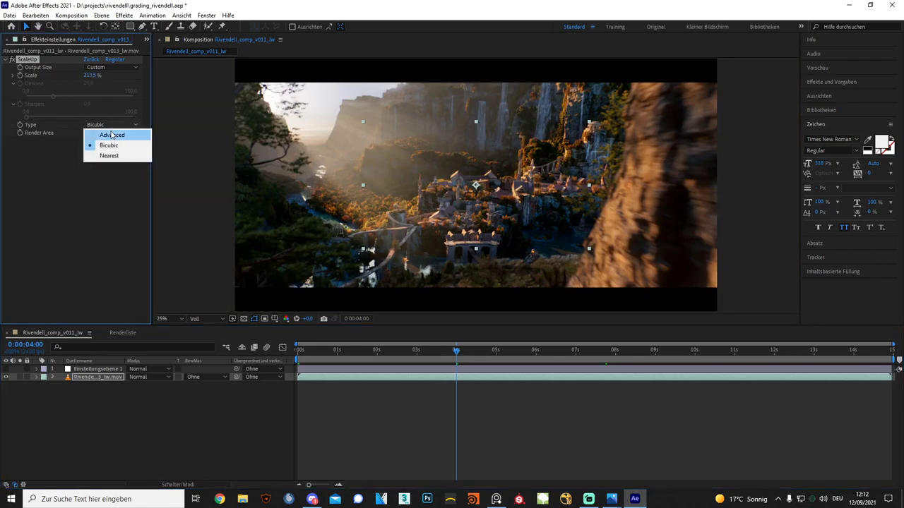
click(99, 159)
scroll(466, 193, up, 2)
scroll(465, 192, up, 2)
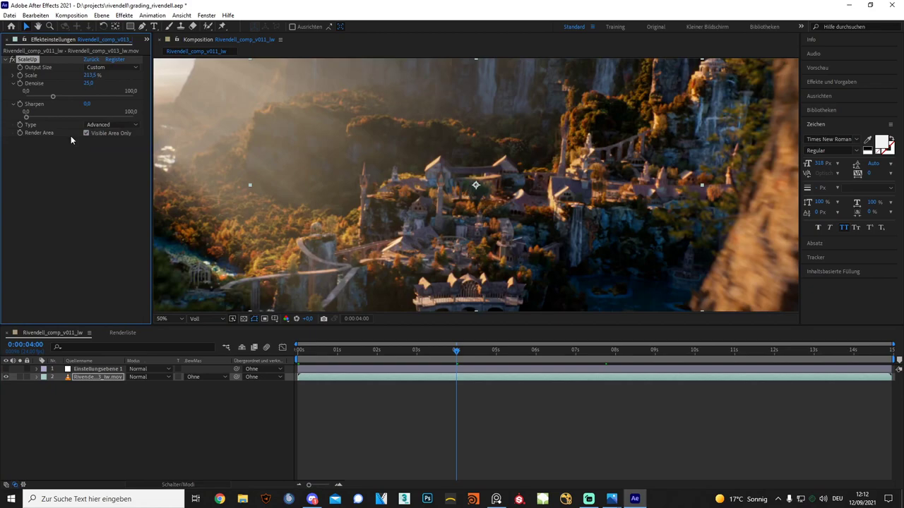
click(108, 124)
click(120, 147)
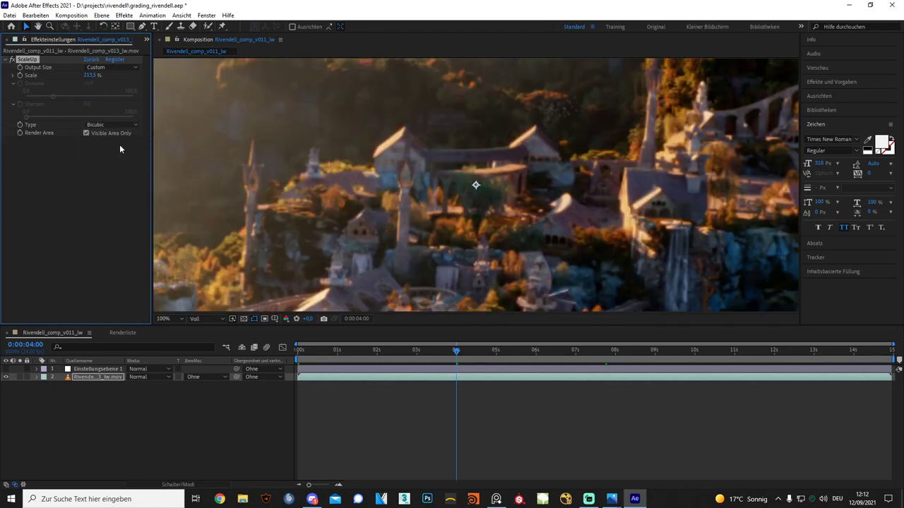
scroll(488, 214, down, 2)
key(ctrl+alt+n)
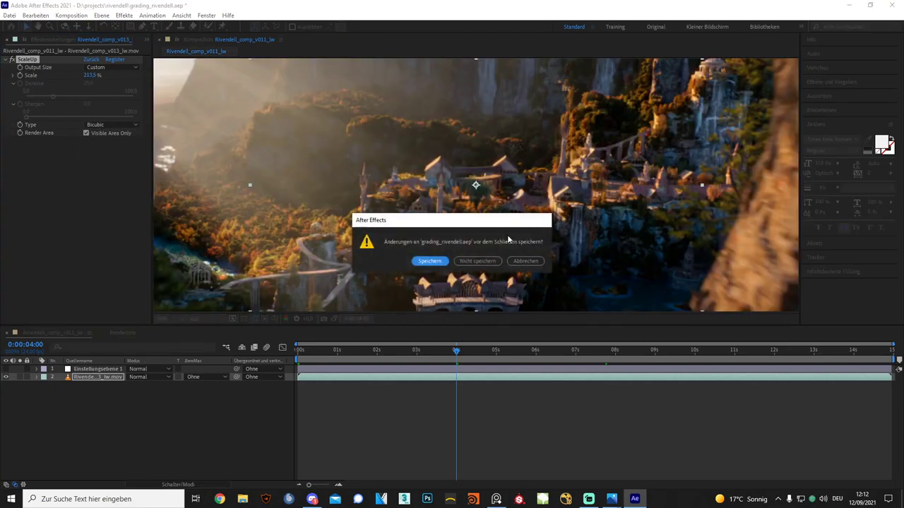
click(482, 260)
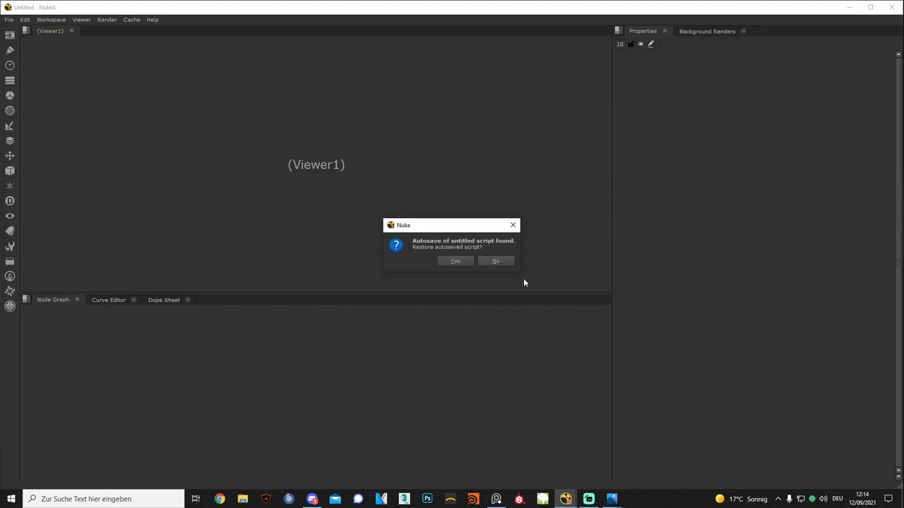
Decline the autosave restore, dismiss the licence notice and clear the node selection.
click(507, 261)
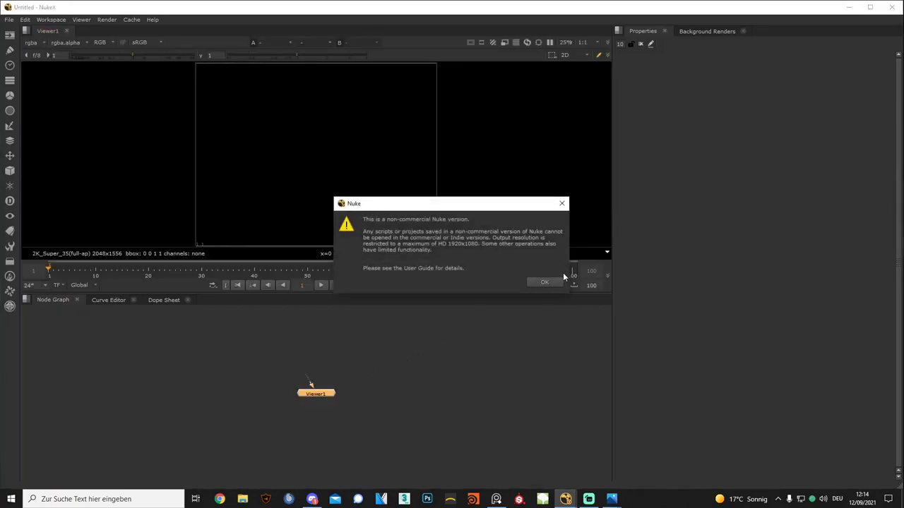
click(548, 281)
click(359, 317)
key(r)
click(623, 325)
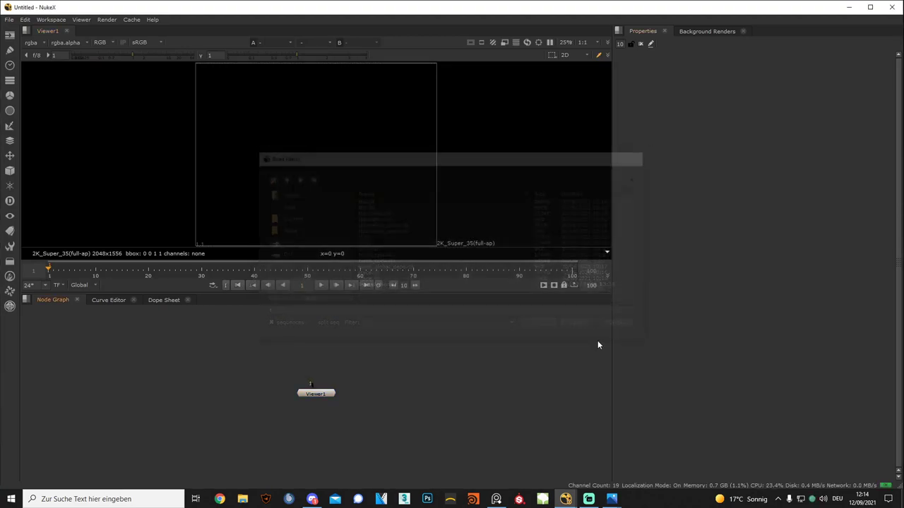
Set the project colour management to OCIO with the aces_1.0.3 config.
key(s)
click(651, 70)
click(691, 84)
click(689, 94)
click(702, 115)
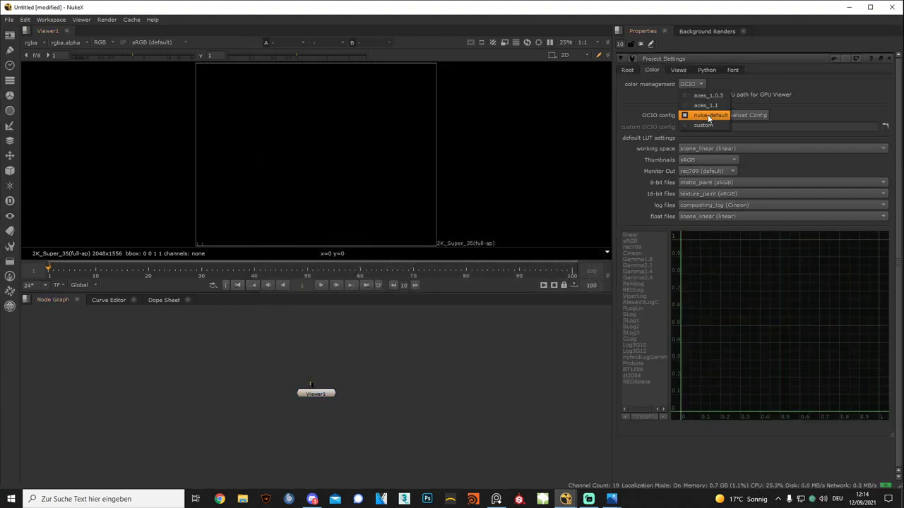
click(708, 96)
In the Read file browser, navigate to D:/projects/rivendell.
key(r)
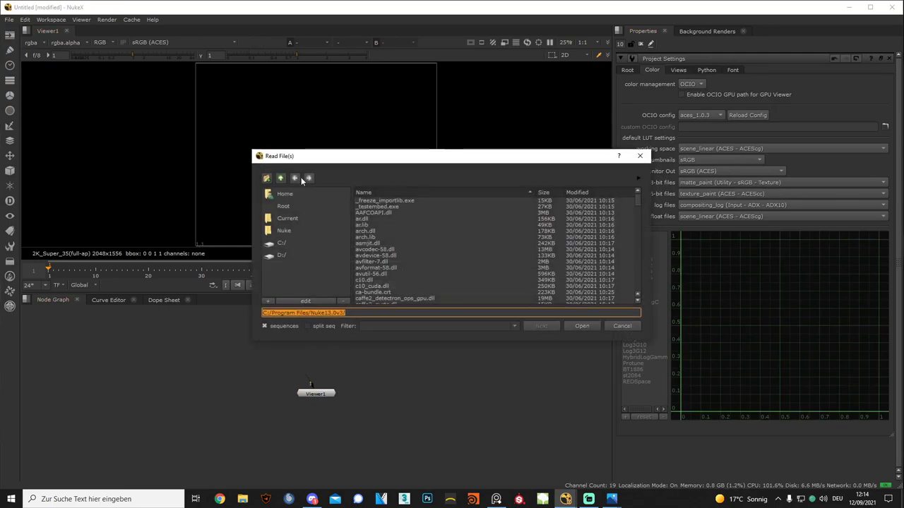
click(283, 255)
scroll(396, 255, up, 1)
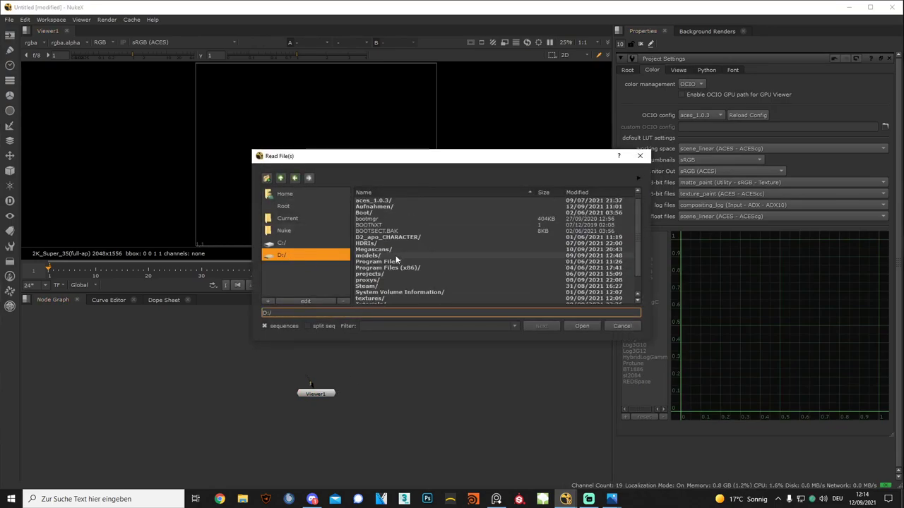
double_click(376, 272)
double_click(381, 210)
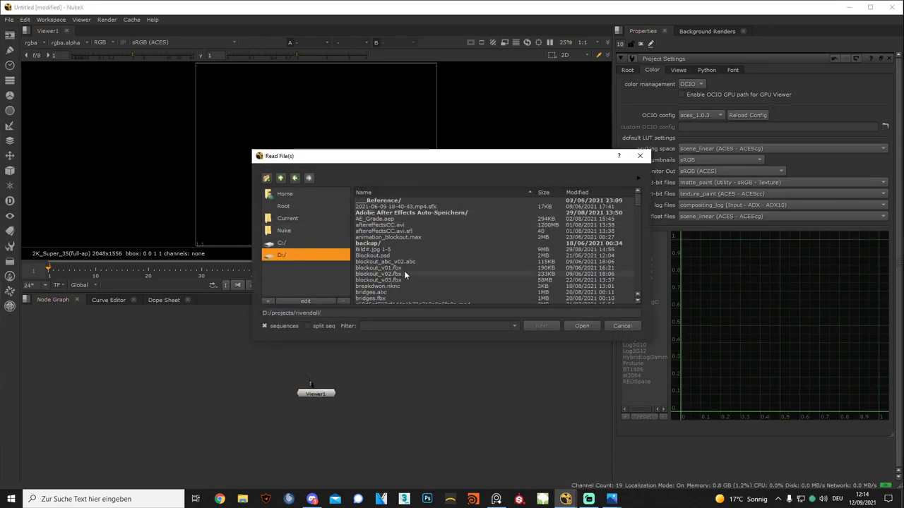
scroll(409, 266, down, 3)
scroll(428, 255, down, 3)
scroll(429, 258, down, 3)
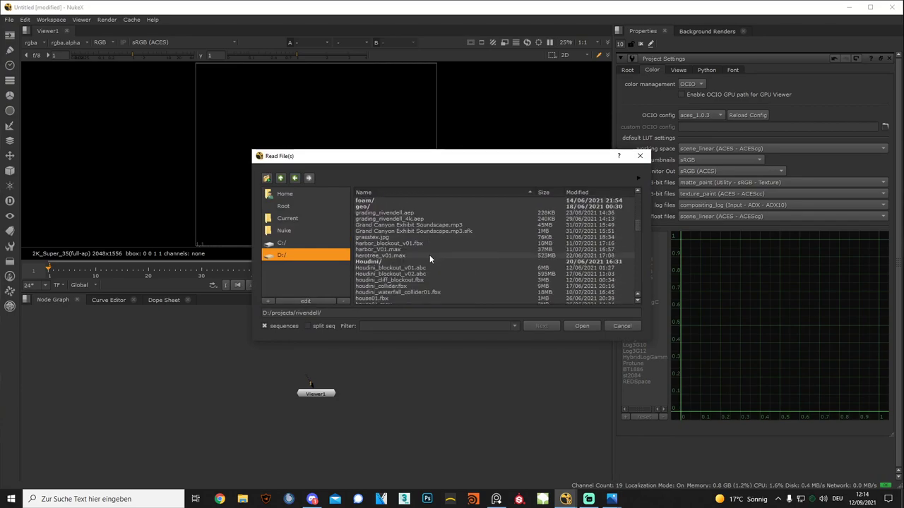
scroll(430, 255, down, 2)
scroll(429, 255, down, 2)
scroll(429, 262, down, 2)
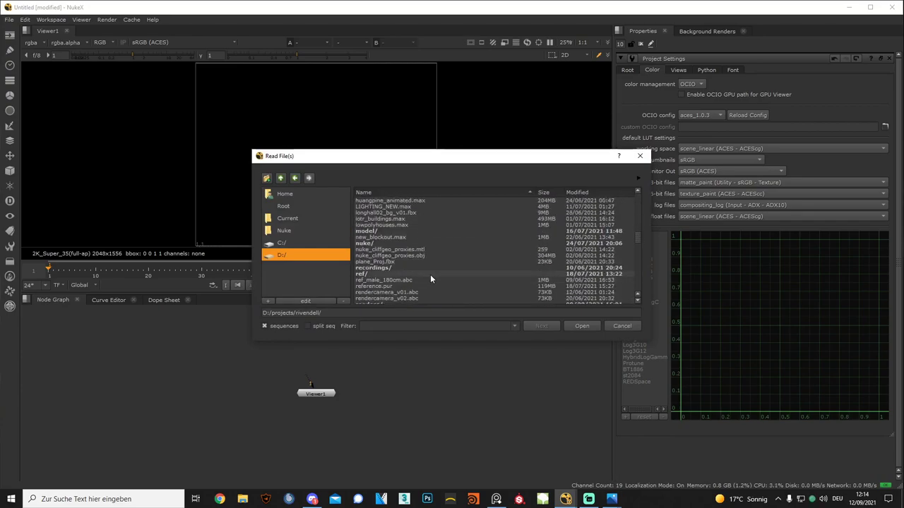
scroll(390, 246, down, 2)
scroll(396, 230, down, 1)
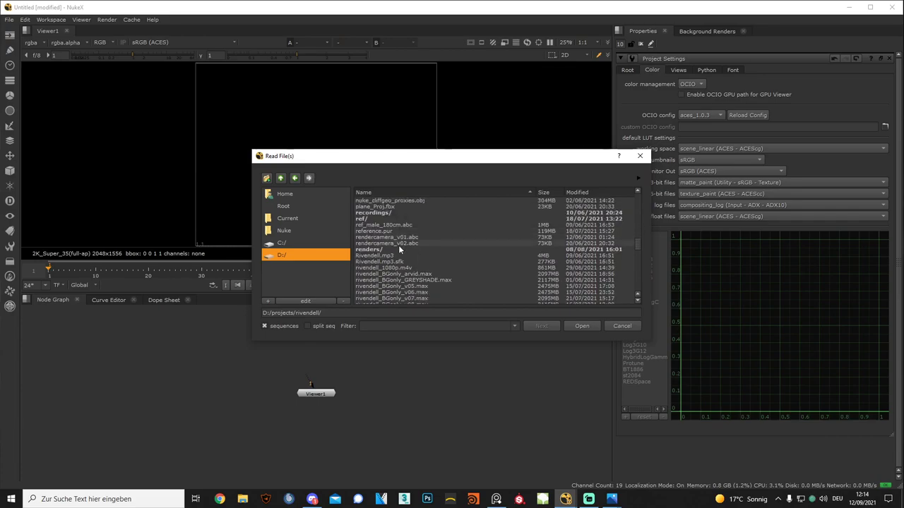
Load BG2_rivendell.####.exr from renders/bg_rivendell2 and connect Read1 to Viewer1.
click(400, 251)
double_click(398, 250)
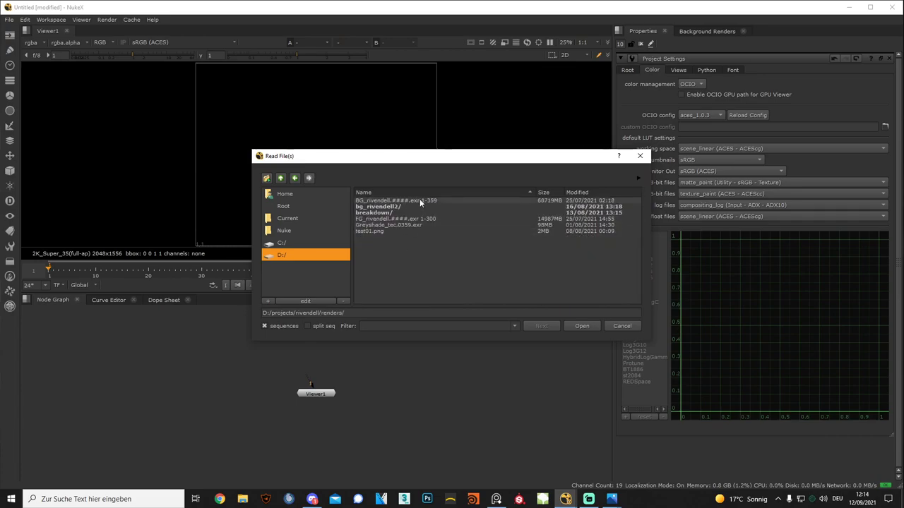
double_click(394, 205)
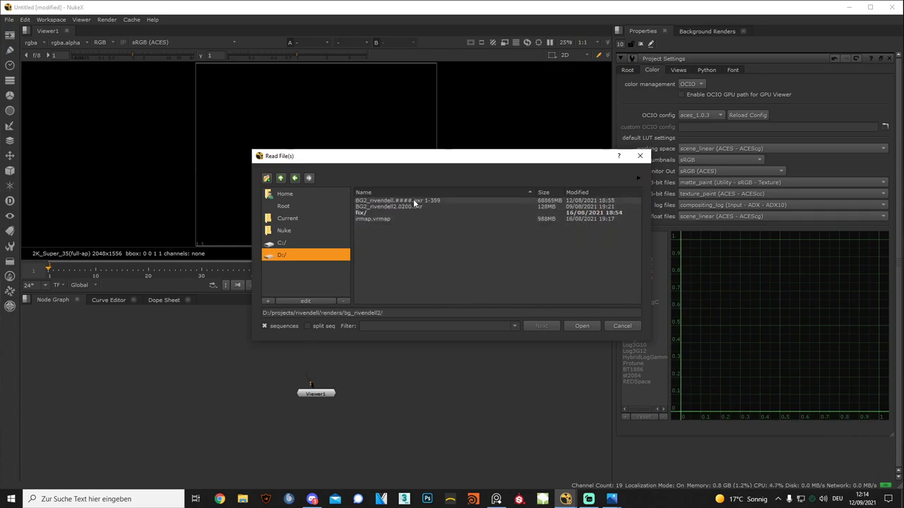
double_click(415, 201)
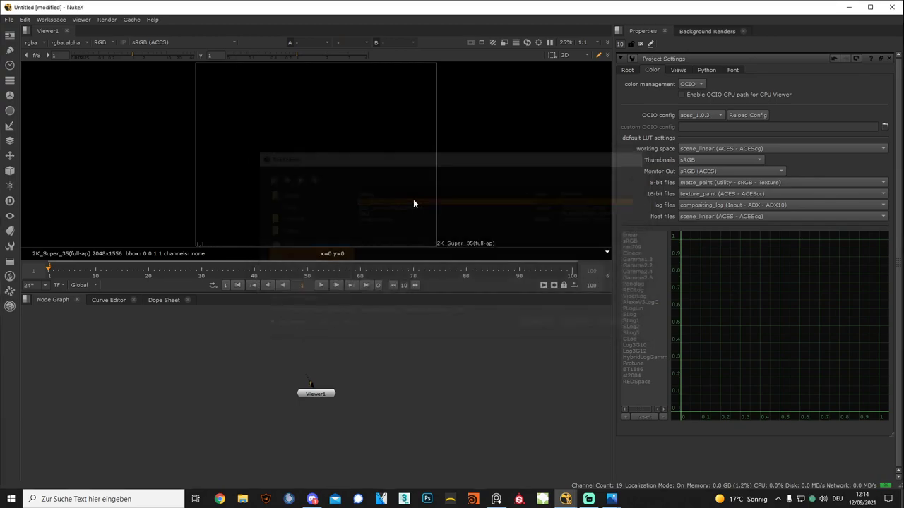
drag(341, 401, 340, 359)
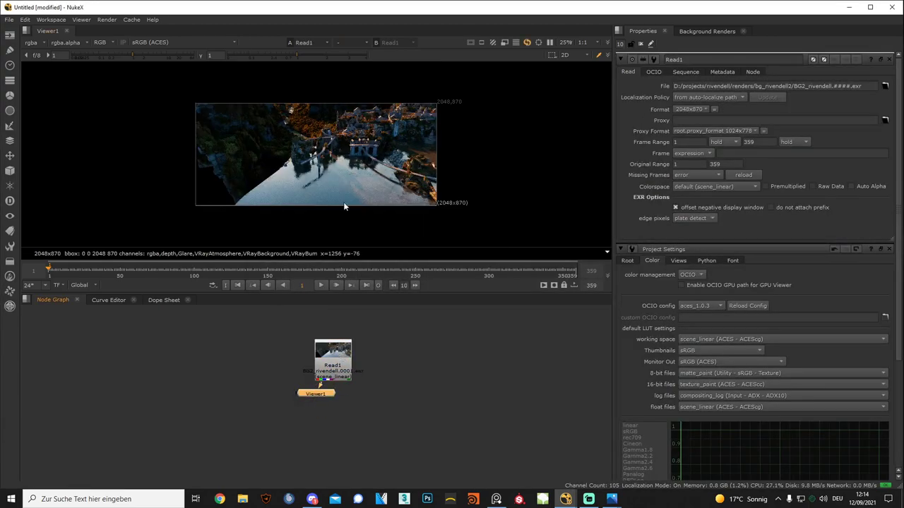
key(space)
Fit the viewer, play the Rivendell sequence, then switch to the web browser.
key(f)
click(456, 473)
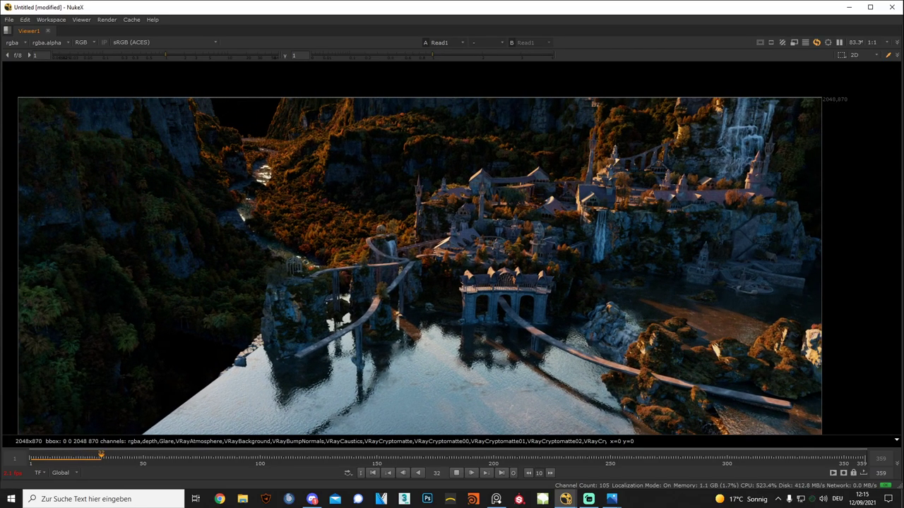
key(alt+Tab)
Go to linkedin.com in Chrome's address bar.
text(linkedin.com)
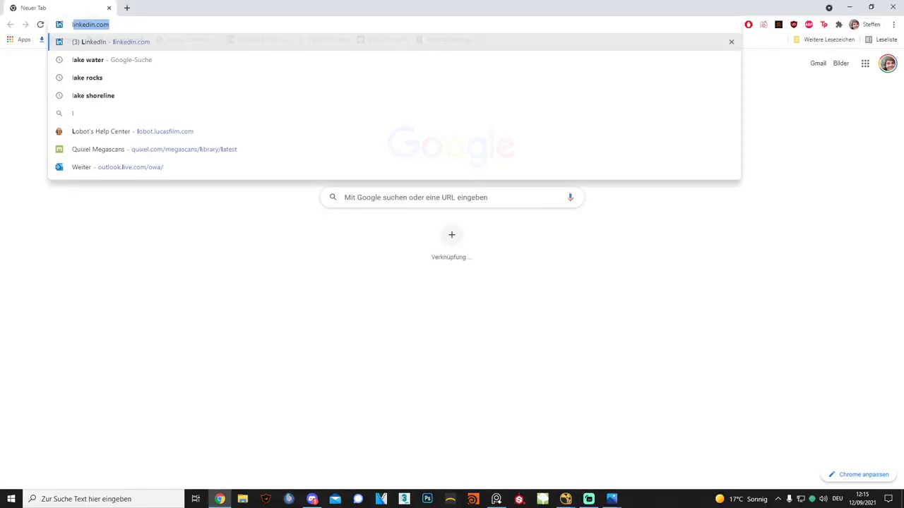
key(Return)
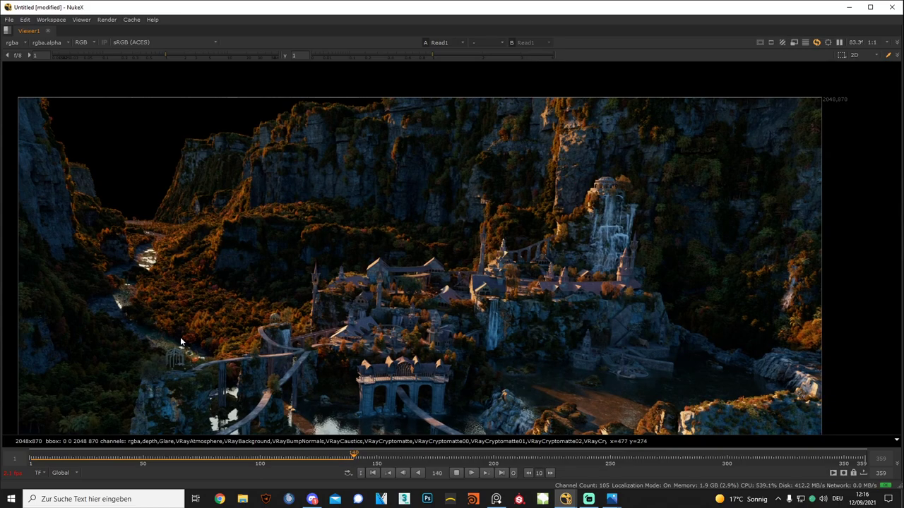
Replay the render from frame 1, stop on frame 229 and zoom into the valley.
click(457, 474)
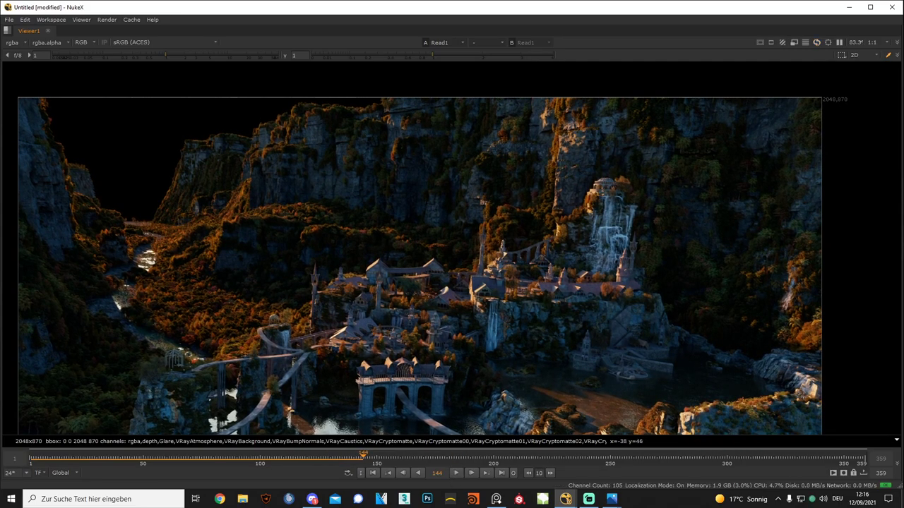
click(373, 473)
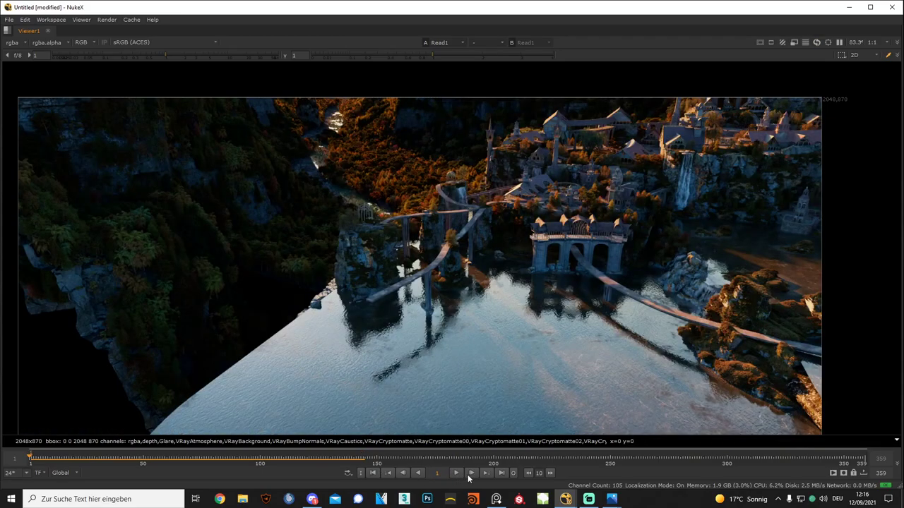
click(469, 477)
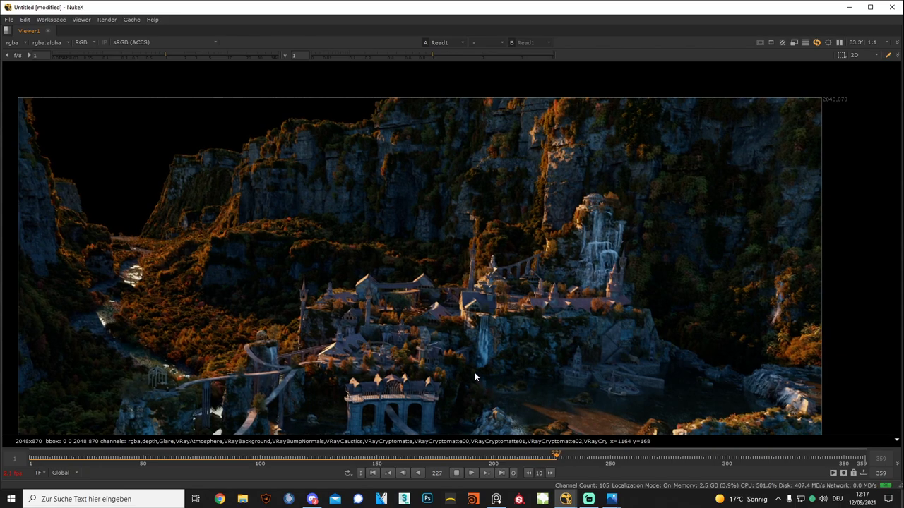
click(456, 473)
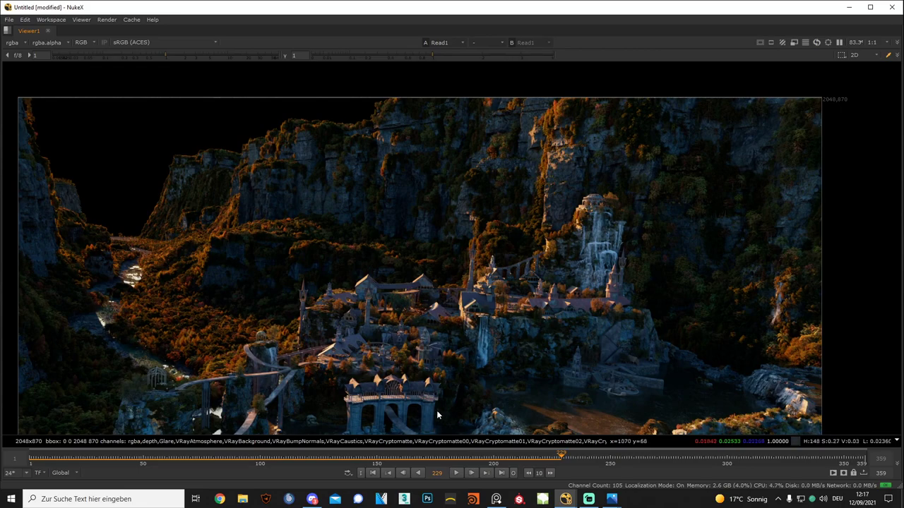
scroll(436, 410, up, 1)
middle_drag(437, 362, 441, 323)
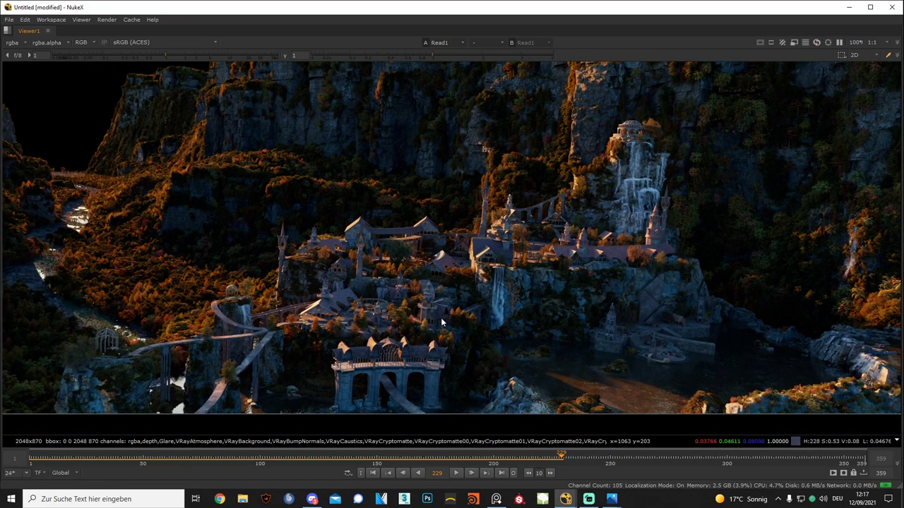
scroll(442, 323, up, 1)
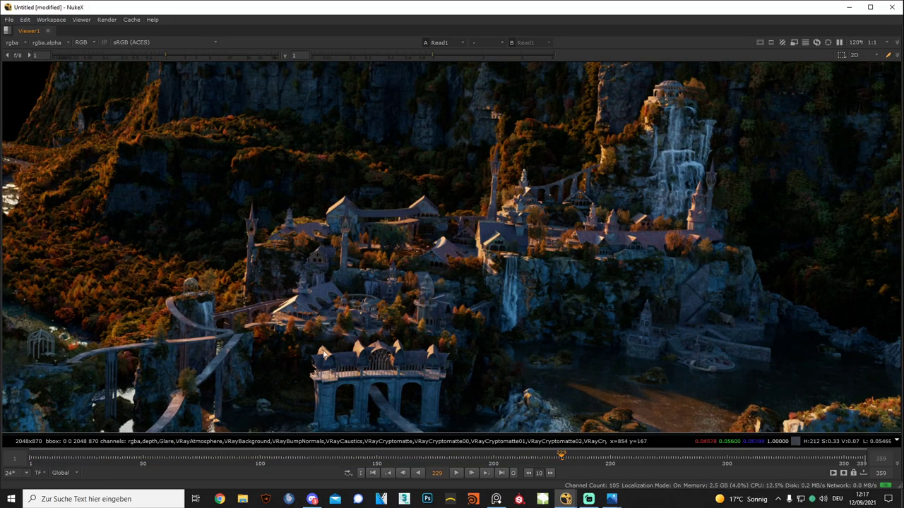
click(26, 45)
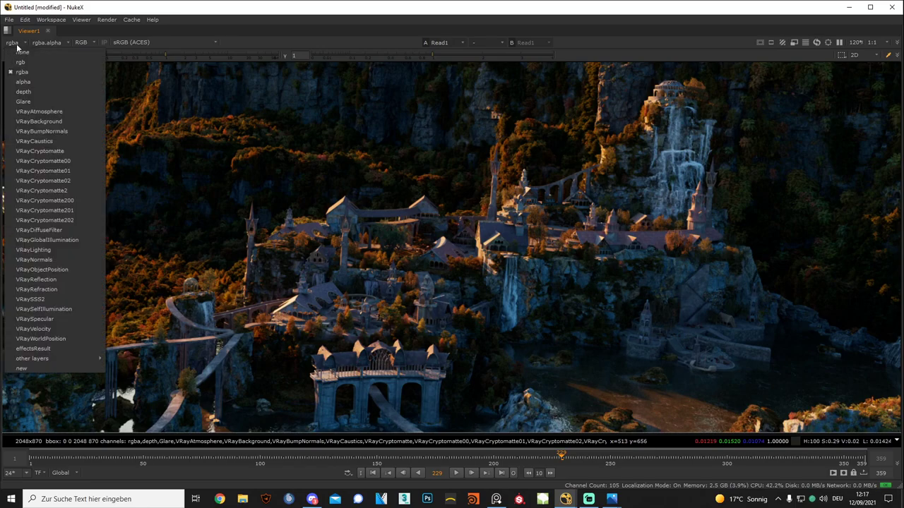
key(Escape)
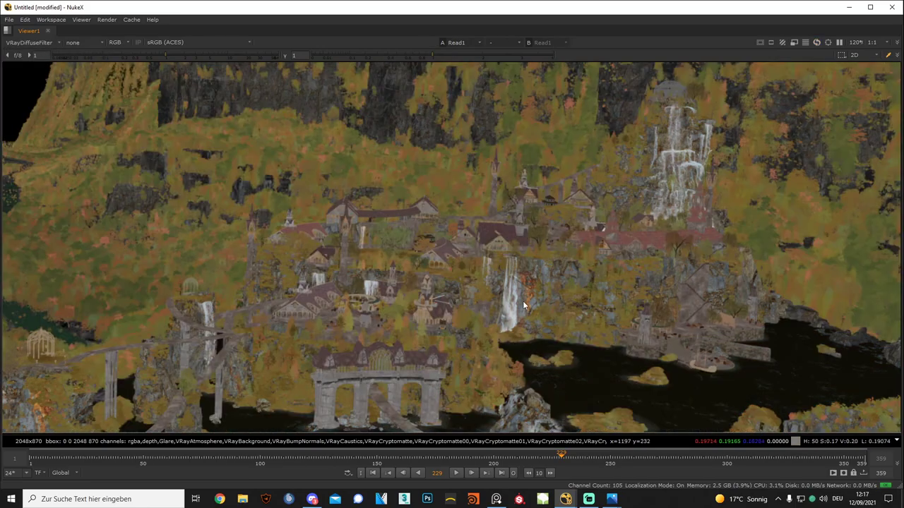
scroll(475, 269, up, 1)
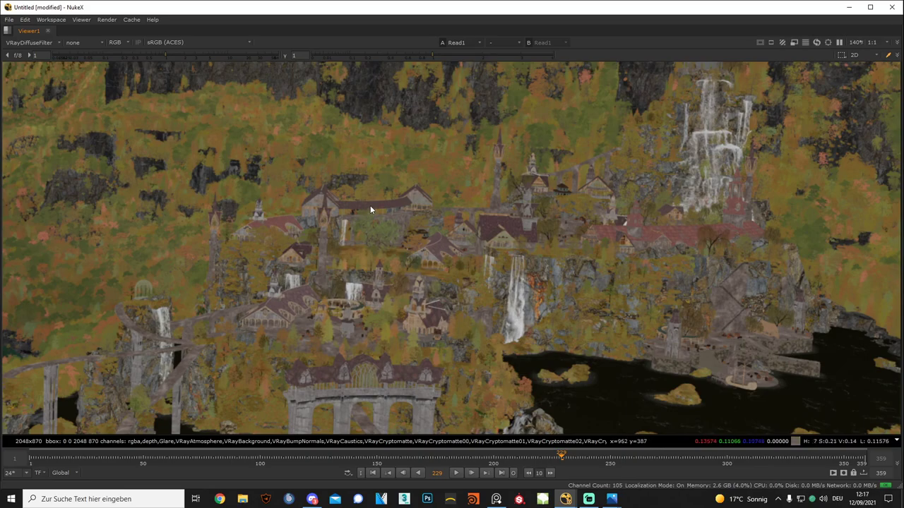
scroll(624, 237, up, 3)
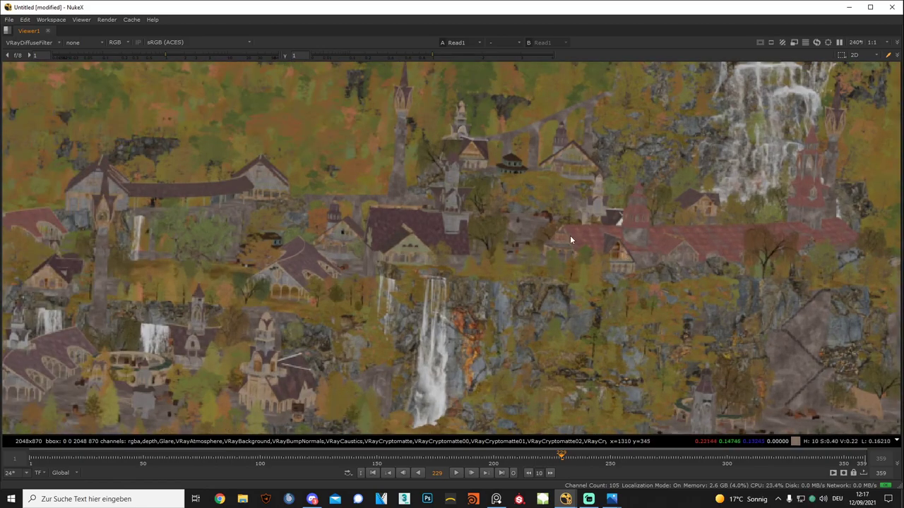
scroll(360, 296, down, 3)
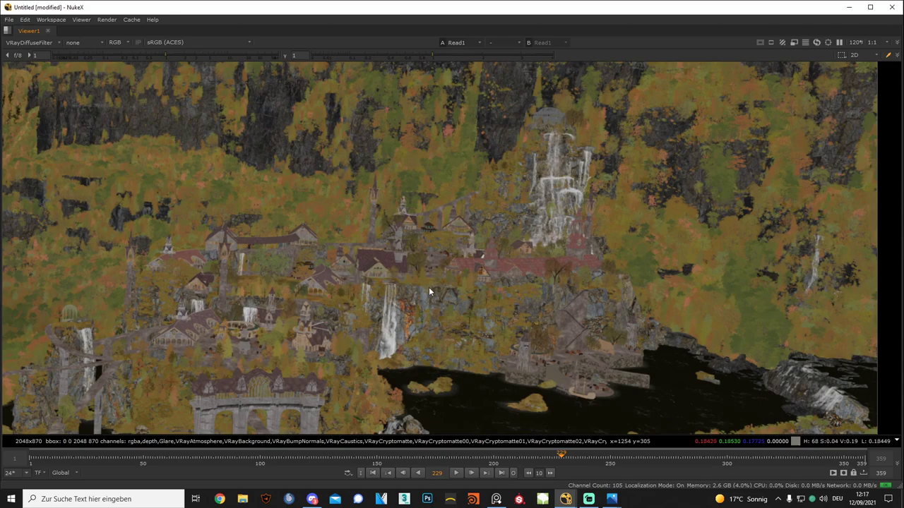
scroll(427, 285, down, 1)
scroll(426, 287, down, 1)
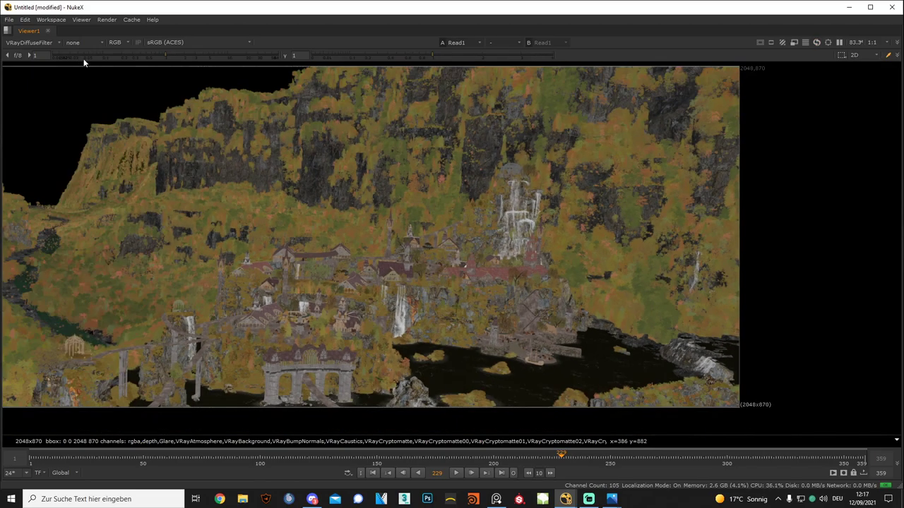
click(32, 42)
click(25, 74)
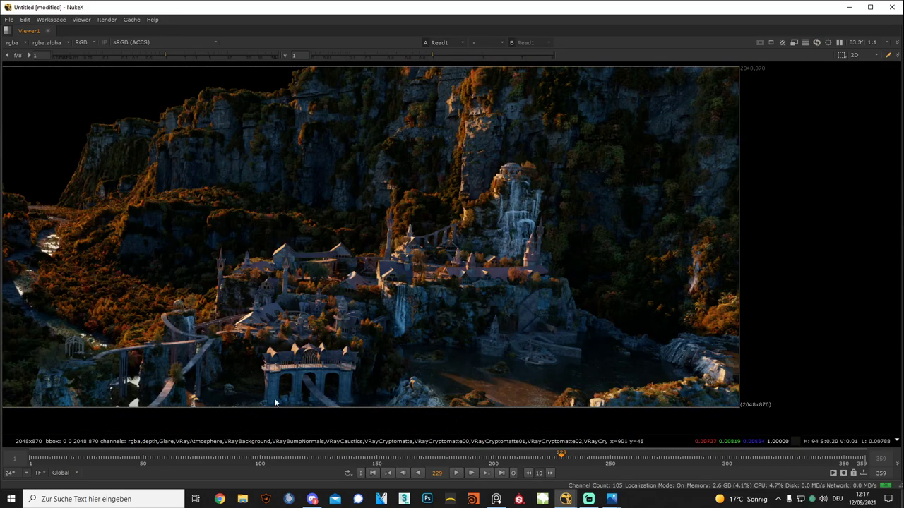
click(98, 497)
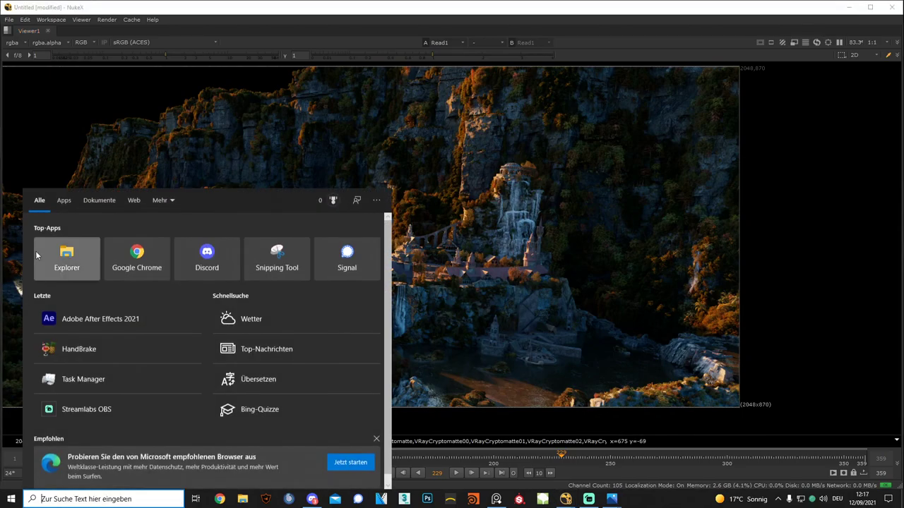
text(task)
click(105, 245)
click(106, 166)
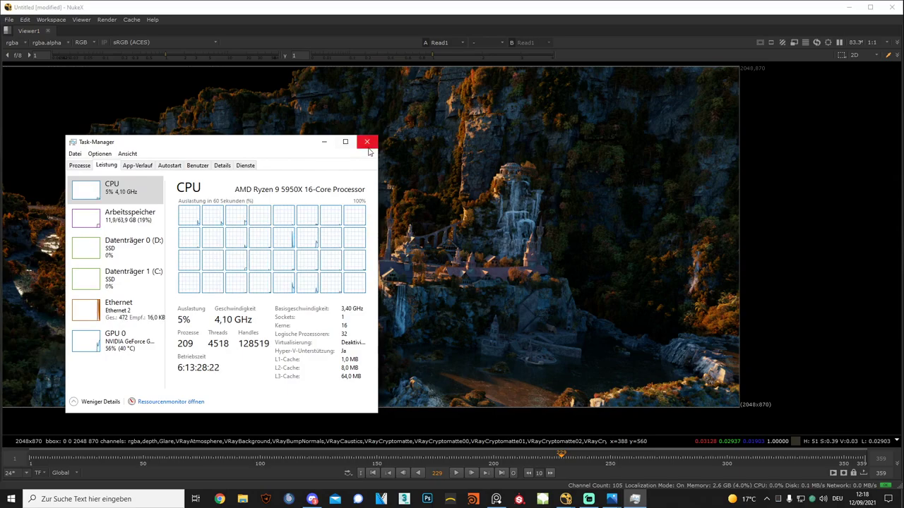
drag(206, 142, 531, 118)
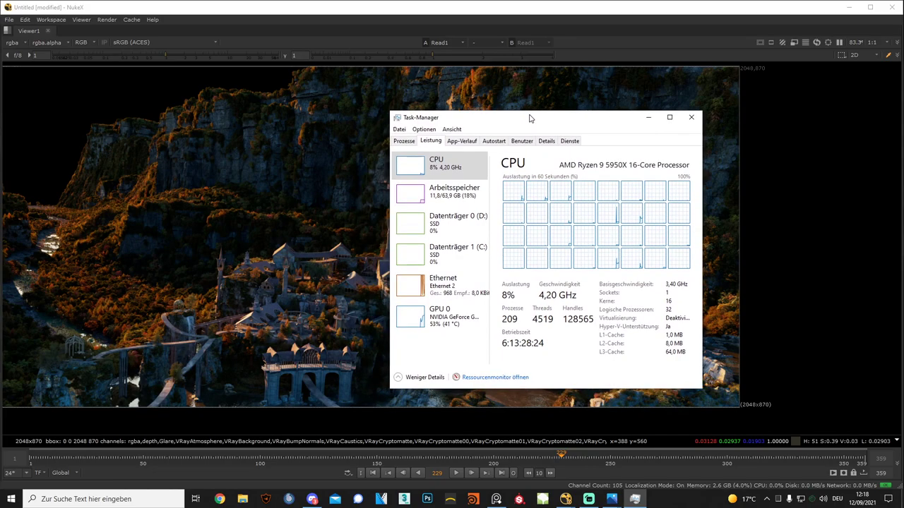
click(691, 117)
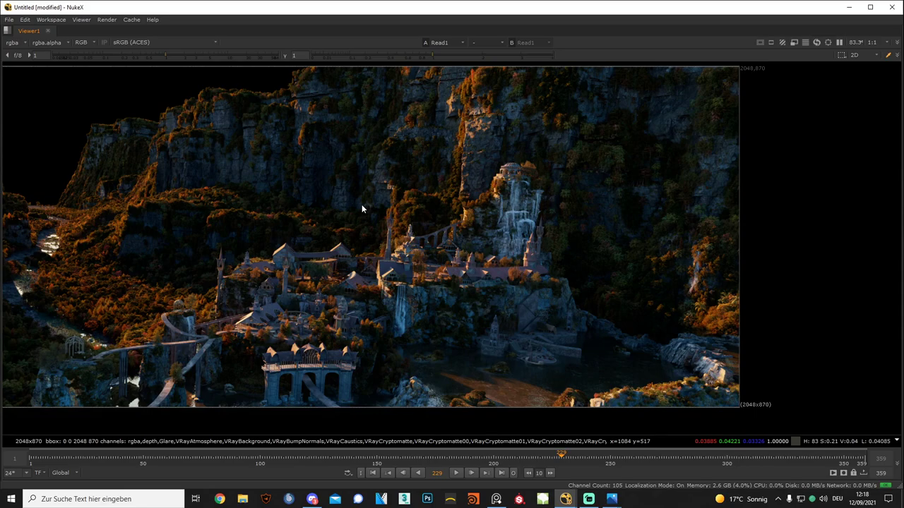
alt+middle_drag(361, 204, 433, 336)
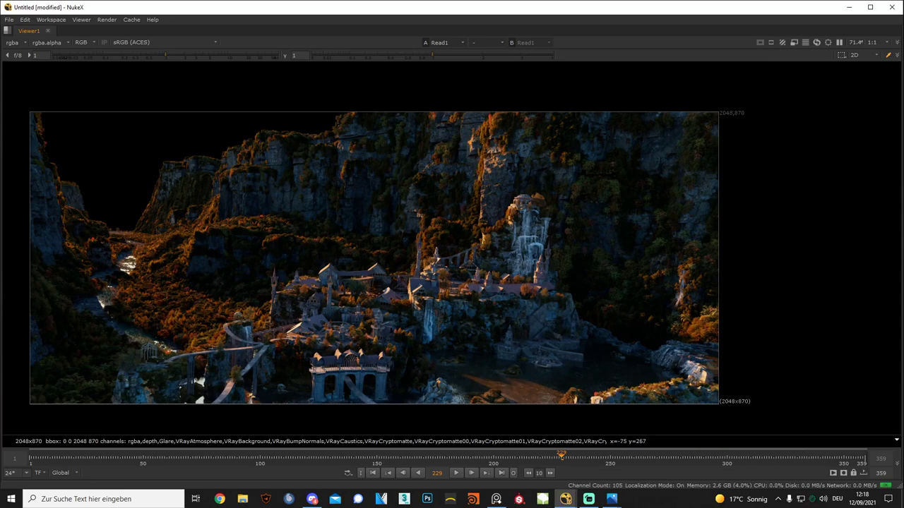
Search Windows for 'after' and launch Adobe After Effects 2021.
key(alt+Tab)
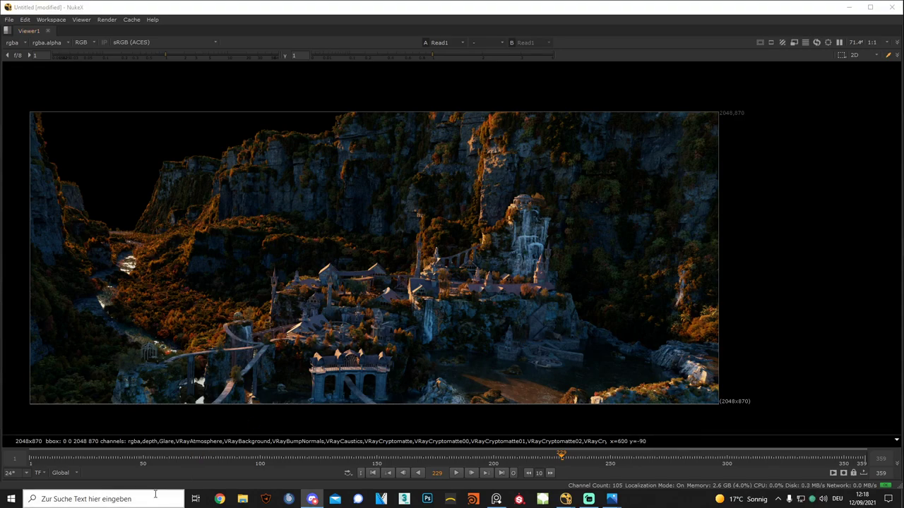
click(132, 500)
text(after)
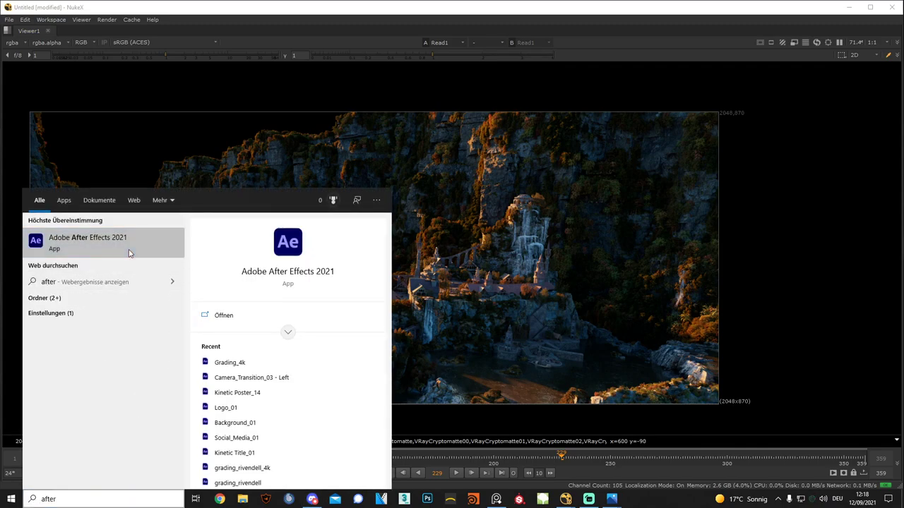
click(129, 251)
middle_drag(171, 250, 225, 238)
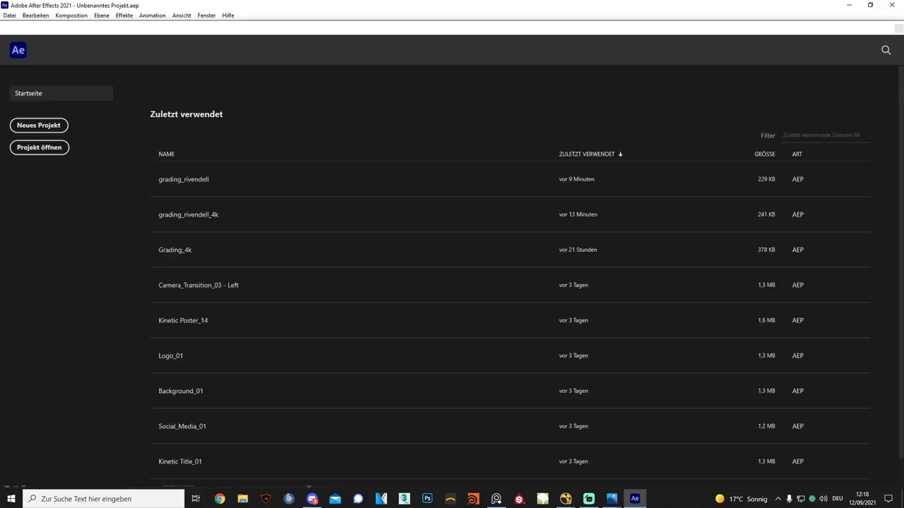
key(super+1)
text(youtube.com)
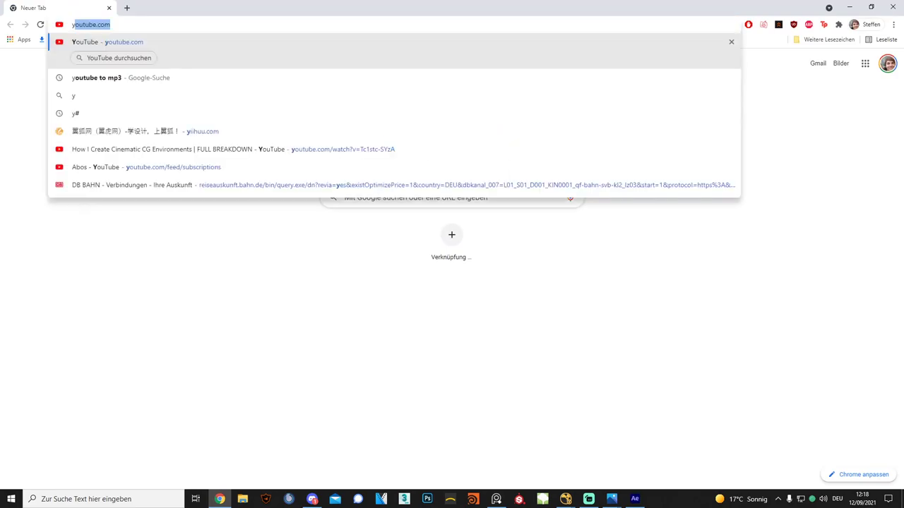
key(alt+Tab)
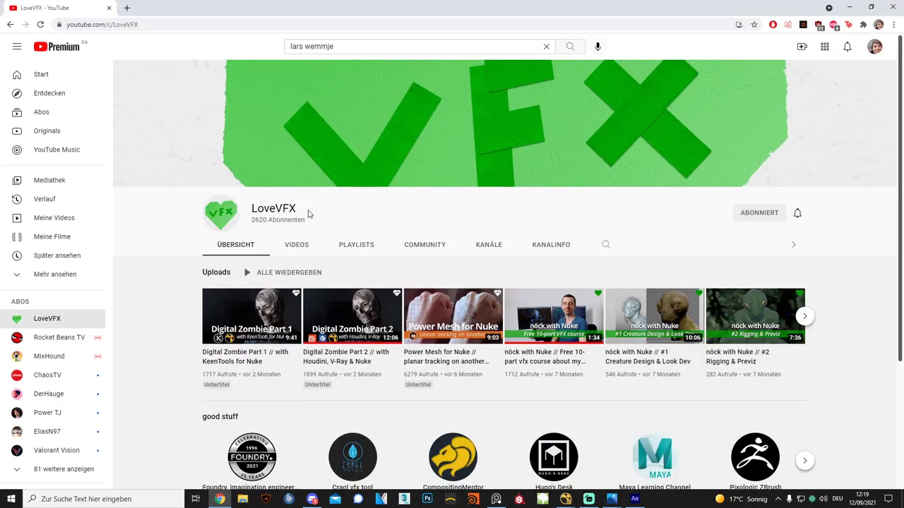
drag(310, 214, 231, 210)
click(328, 226)
click(291, 255)
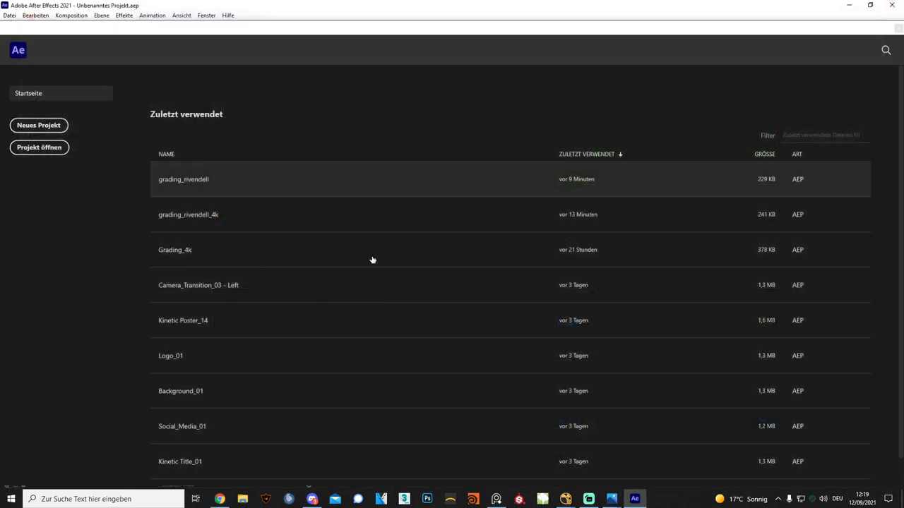
Open grading_rivendell and hide the grading adjustment layer around 4 seconds in.
click(249, 180)
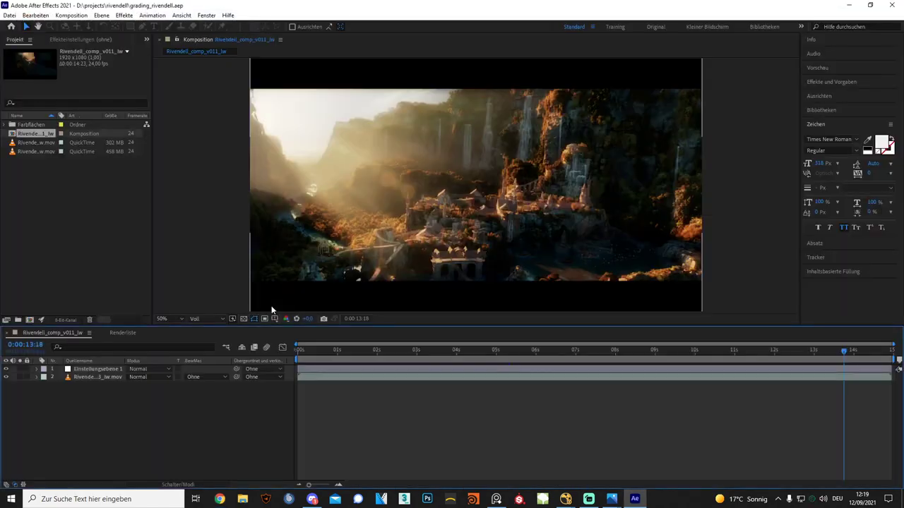
drag(308, 351, 297, 349)
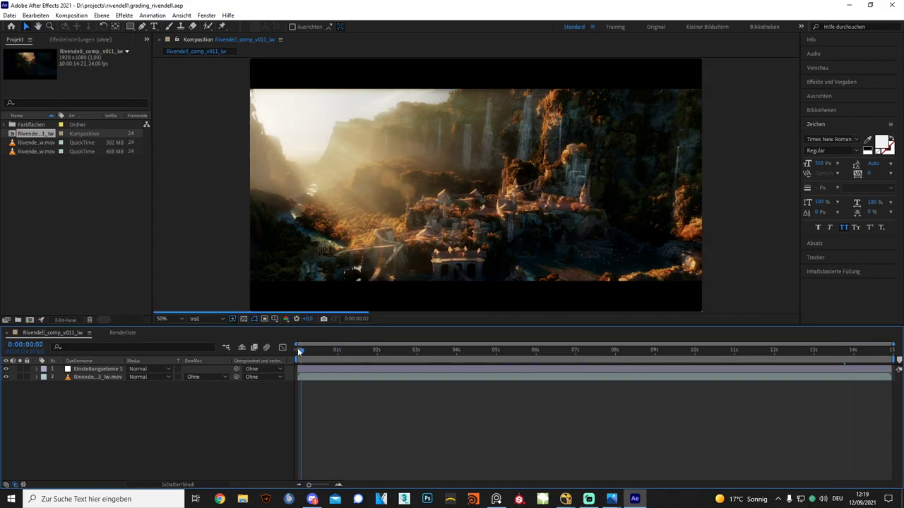
click(6, 370)
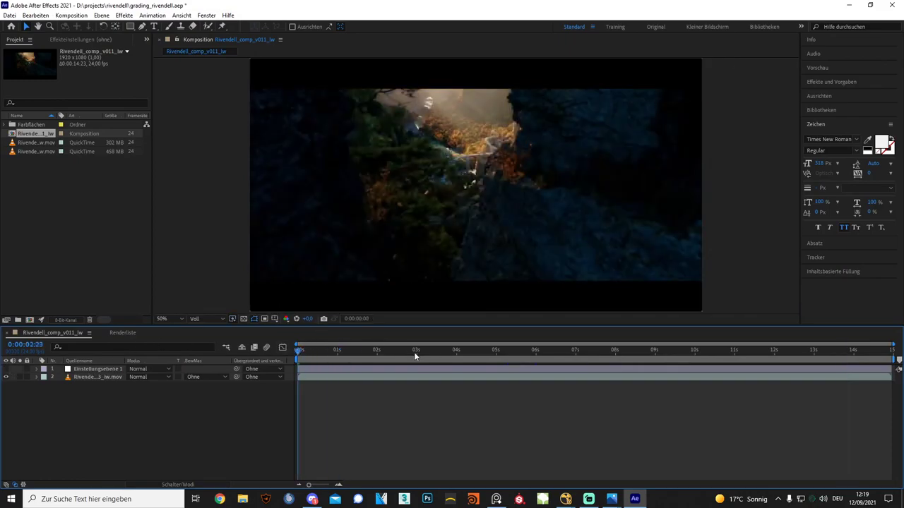
drag(415, 355, 494, 350)
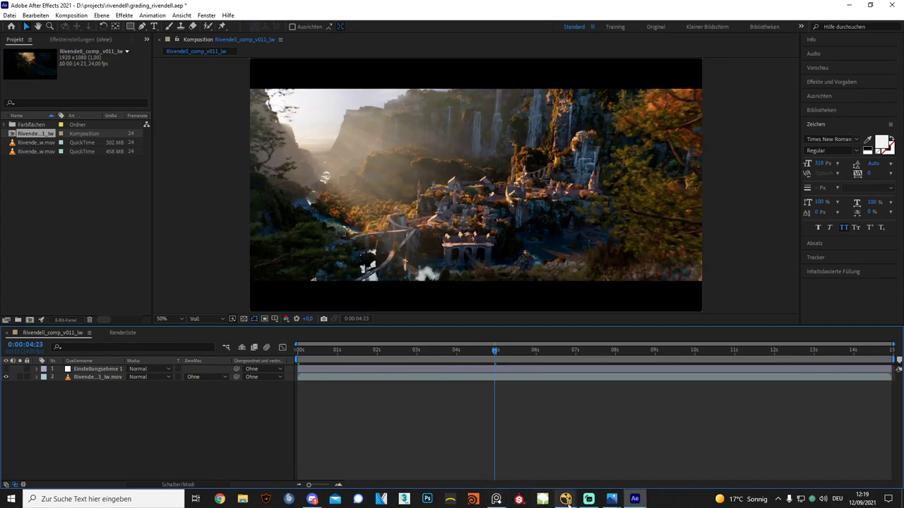
Switch between After Effects and NukeX to compare the shot at 0:00:03:15.
click(603, 459)
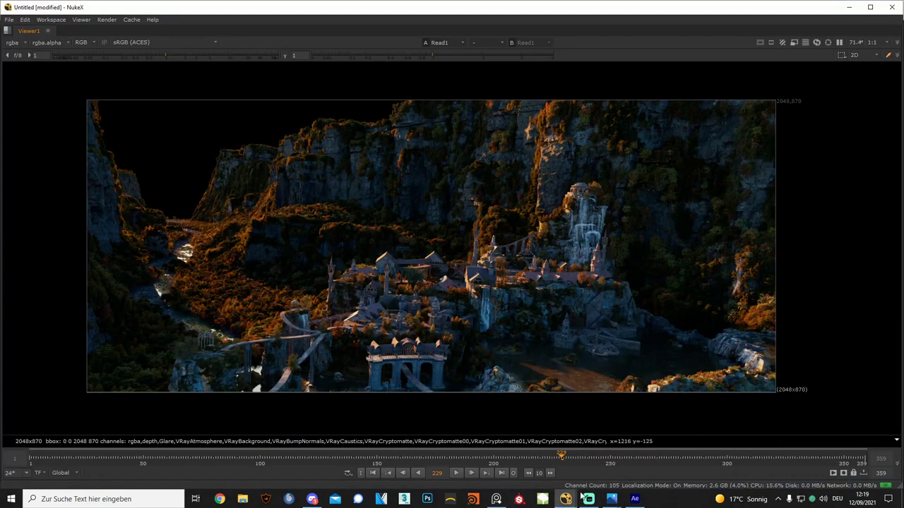
click(634, 499)
mouse_move(565, 500)
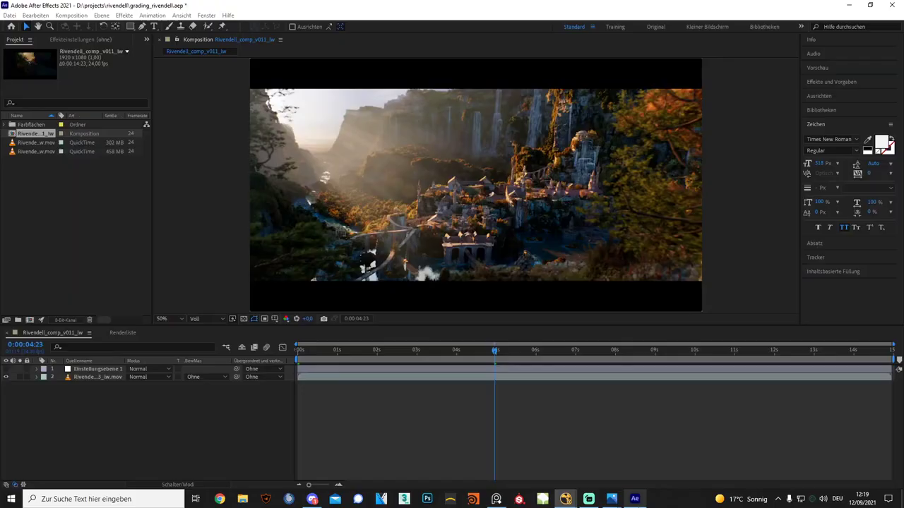
click(635, 499)
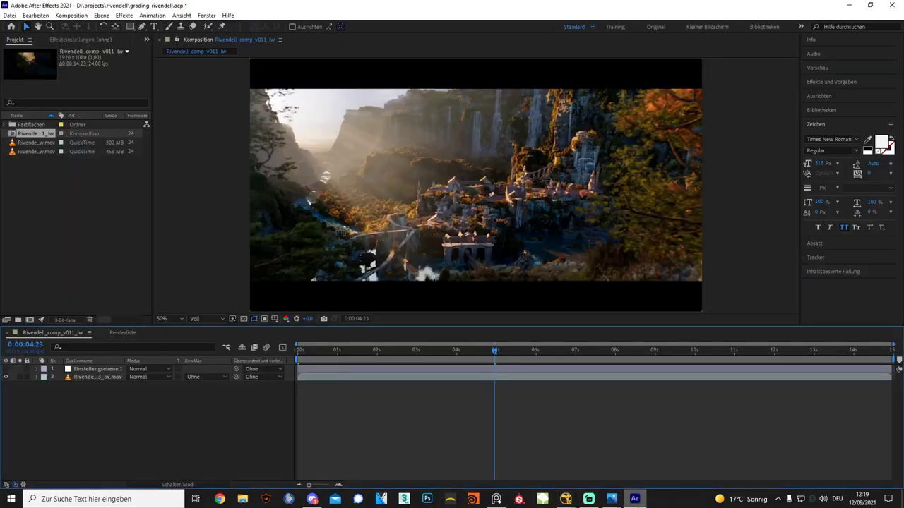
click(566, 500)
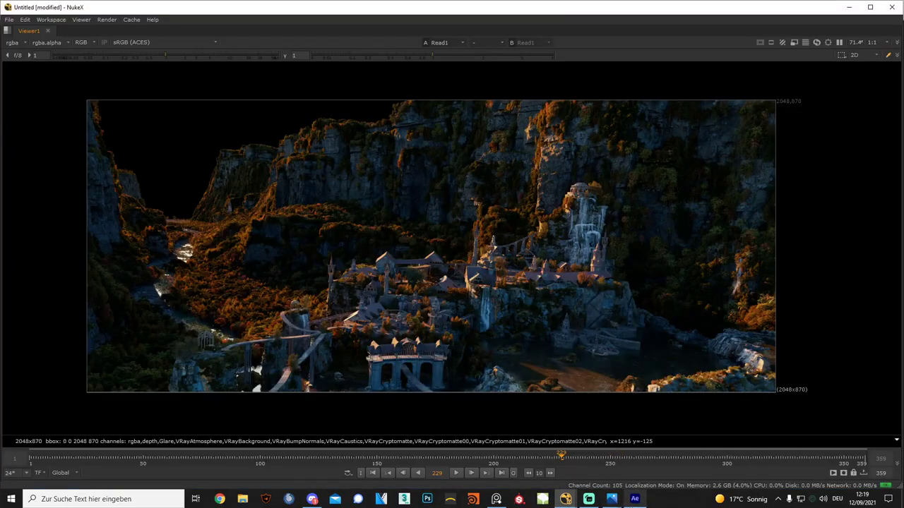
click(635, 499)
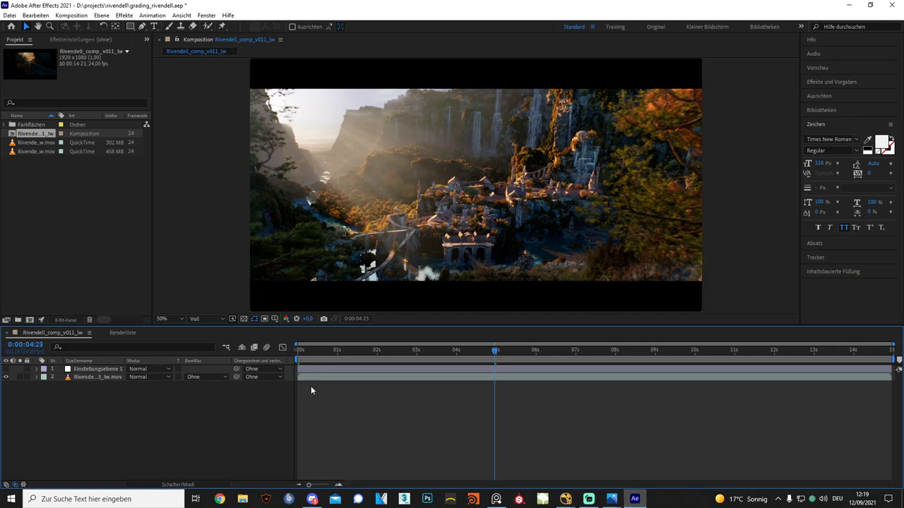
click(313, 499)
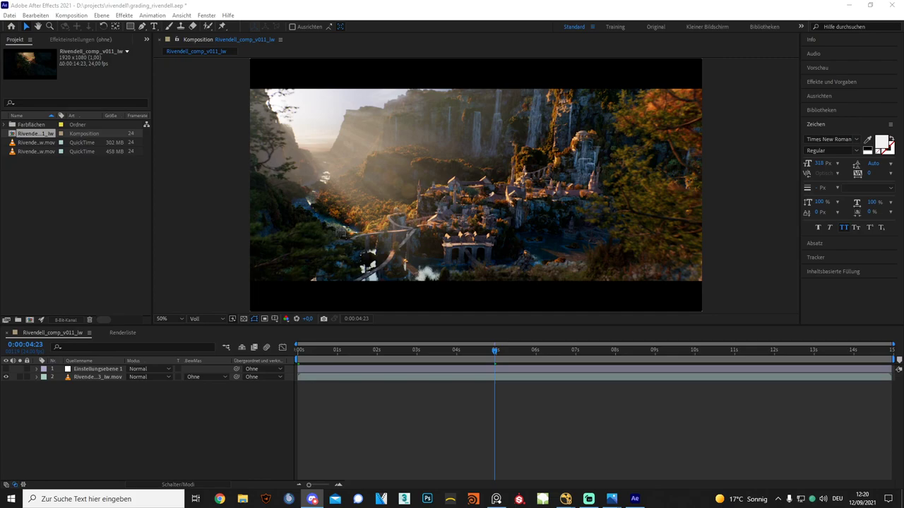
mouse_move(434, 350)
mouse_down()
mouse_move(390, 350)
mouse_move(442, 350)
mouse_up()
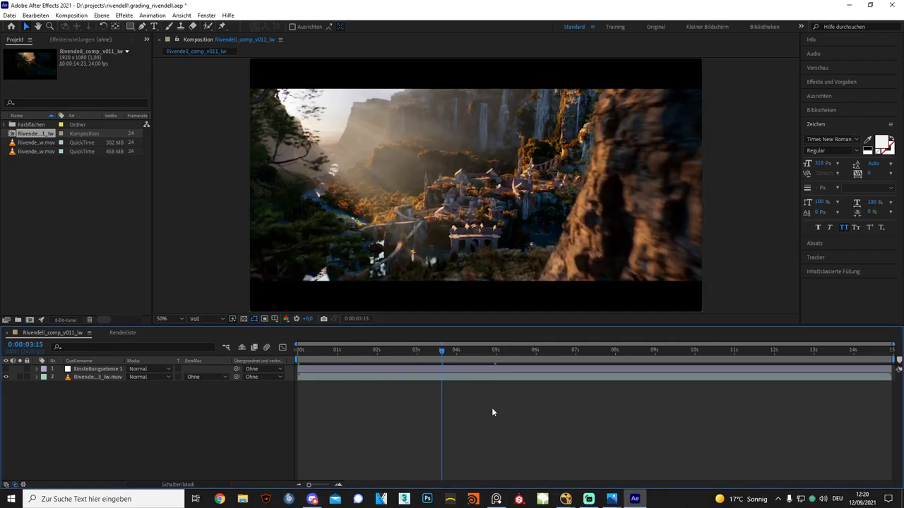
click(565, 499)
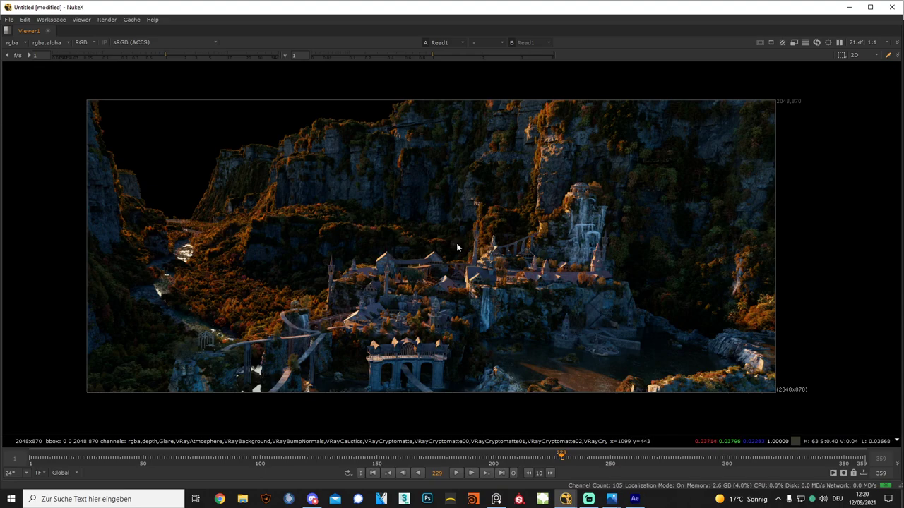
Restore Nuke's node-graph layout, fit the frame, and quit Nuke without saving.
key(space)
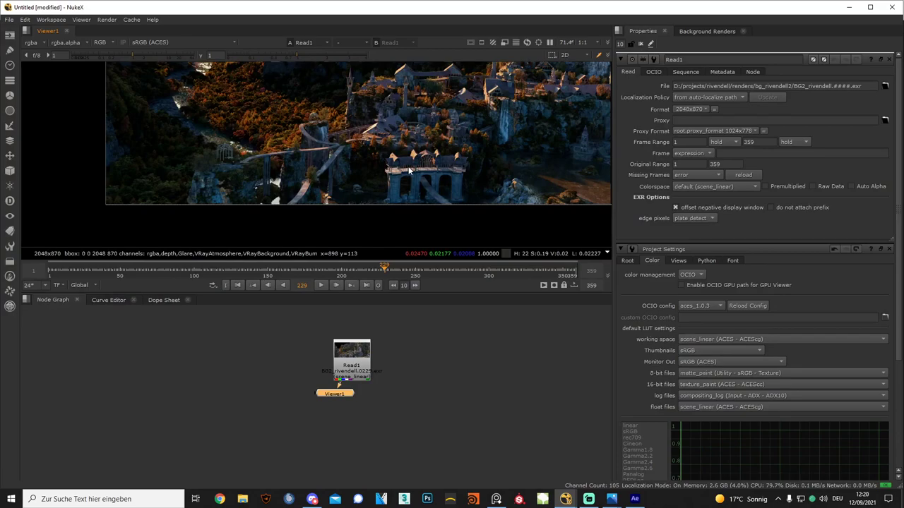
key(f)
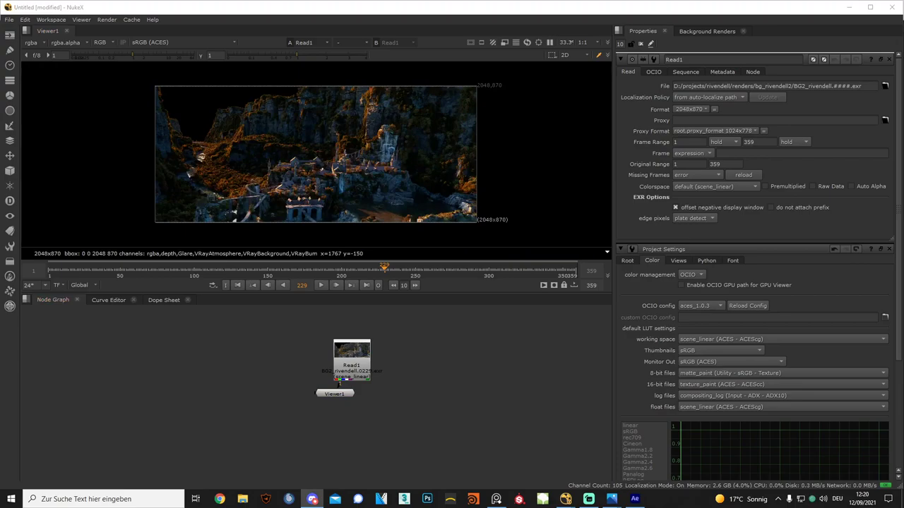
click(887, 7)
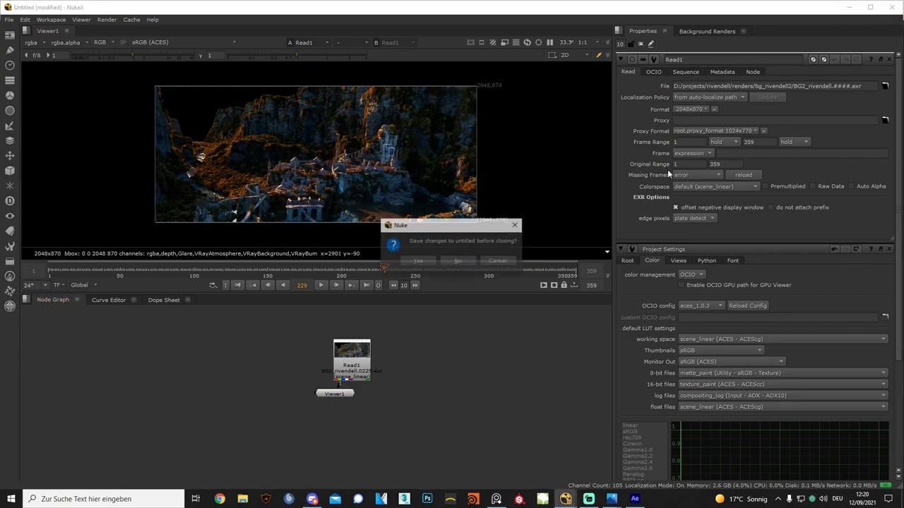
click(452, 262)
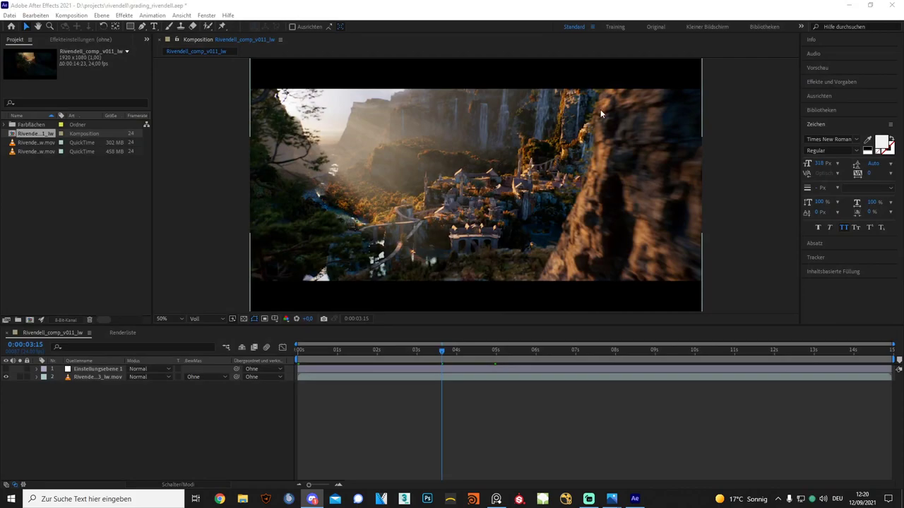
Quit After Effects, discarding the project changes.
click(896, 6)
click(470, 262)
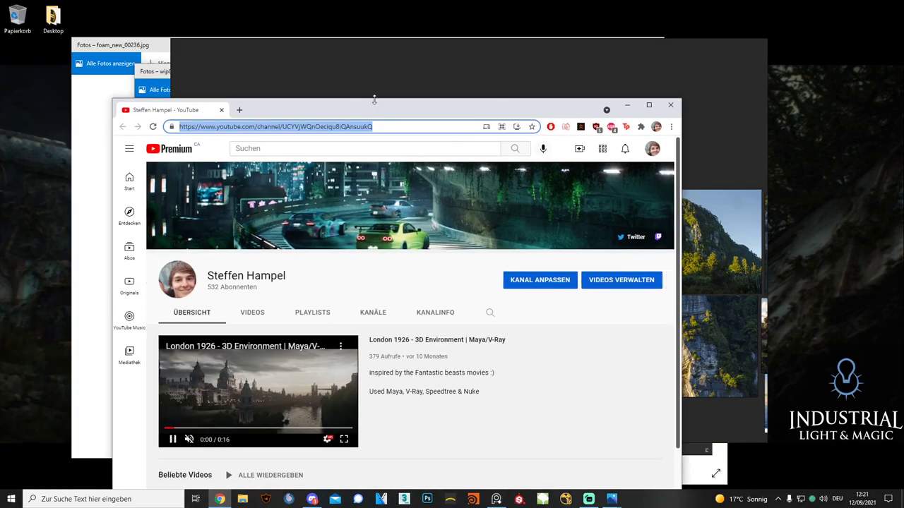
Maximise Chrome and play 'Arrival | Blade Runner 2049 Fanart' from the channel's Videos list.
double_click(374, 95)
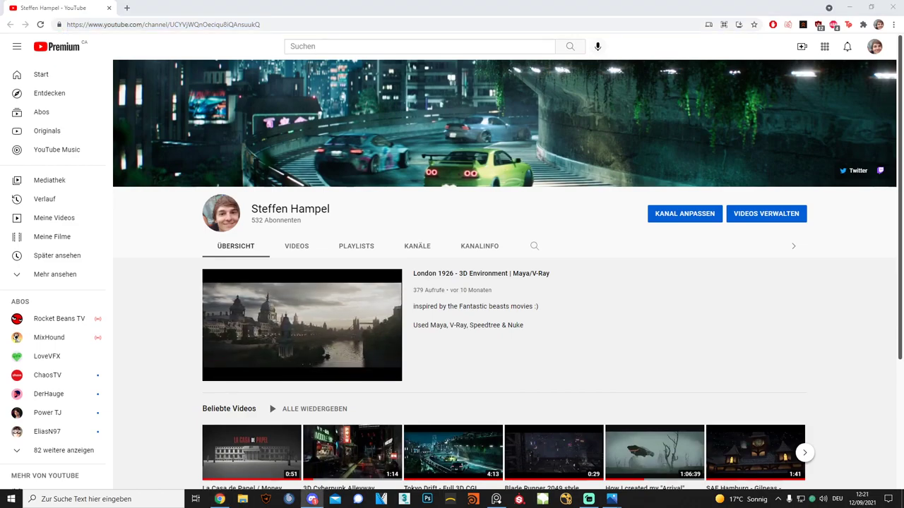
click(294, 251)
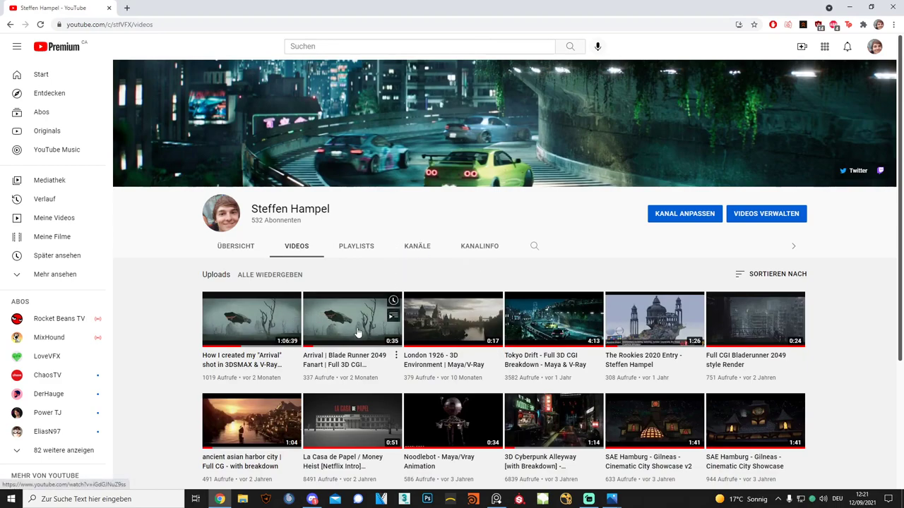
click(358, 332)
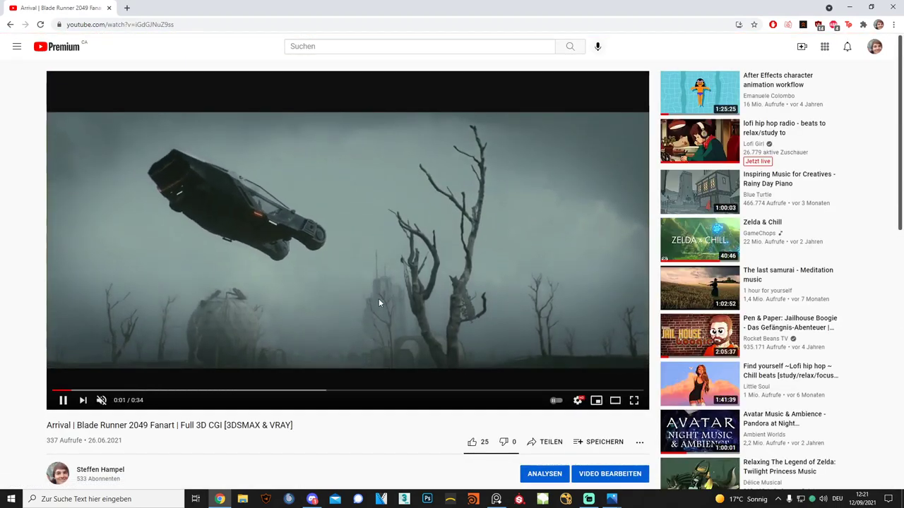